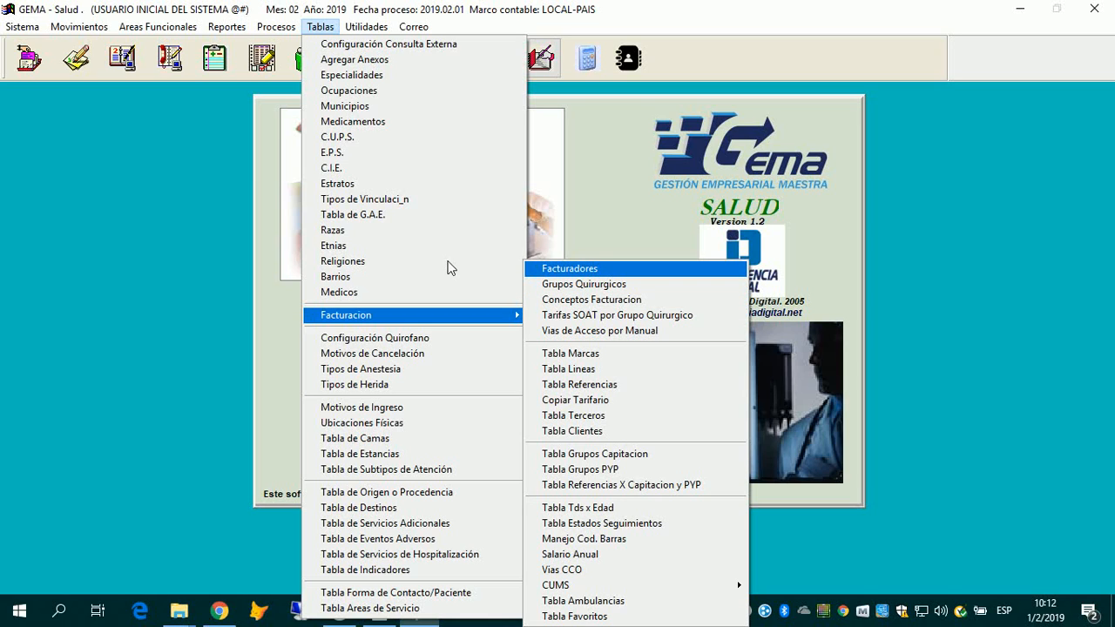
Step: Open the Tabla de Facturadores, check its single biller 0001, and close it
key("Return")
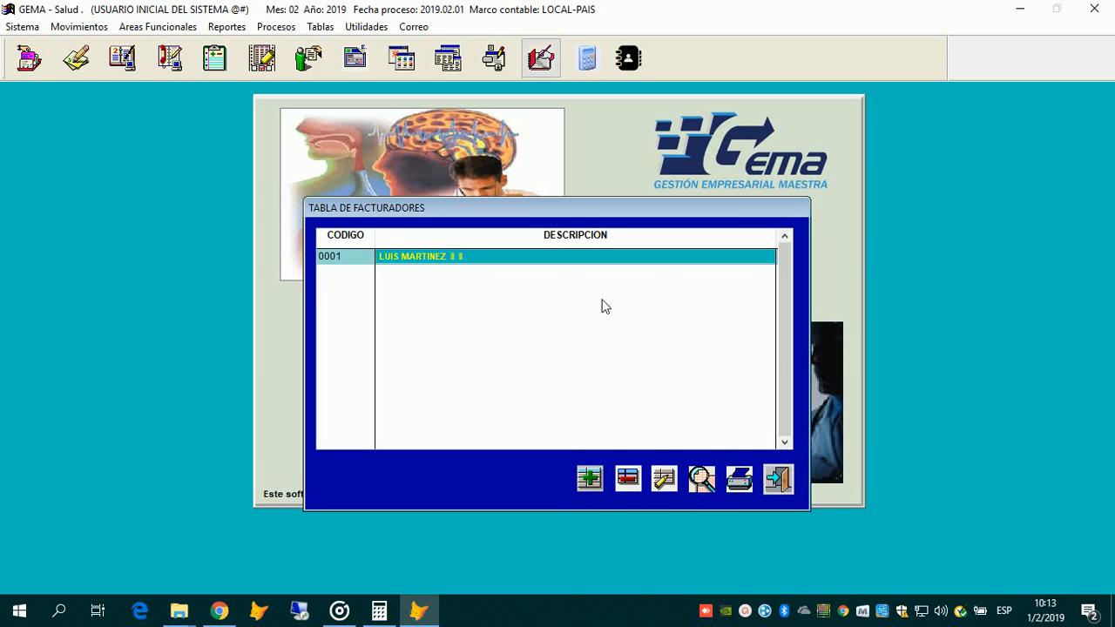
key("Escape")
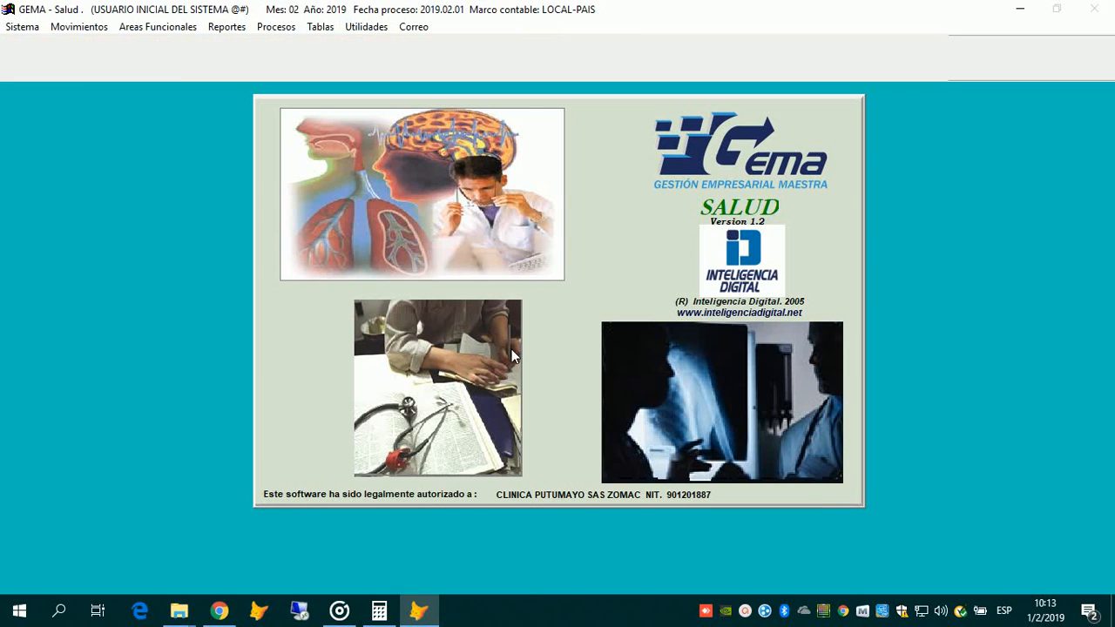
Step: Open the Grupos Quirurgicos table and select surgical group 06
left_click(320, 27)
mouse_move(487, 314)
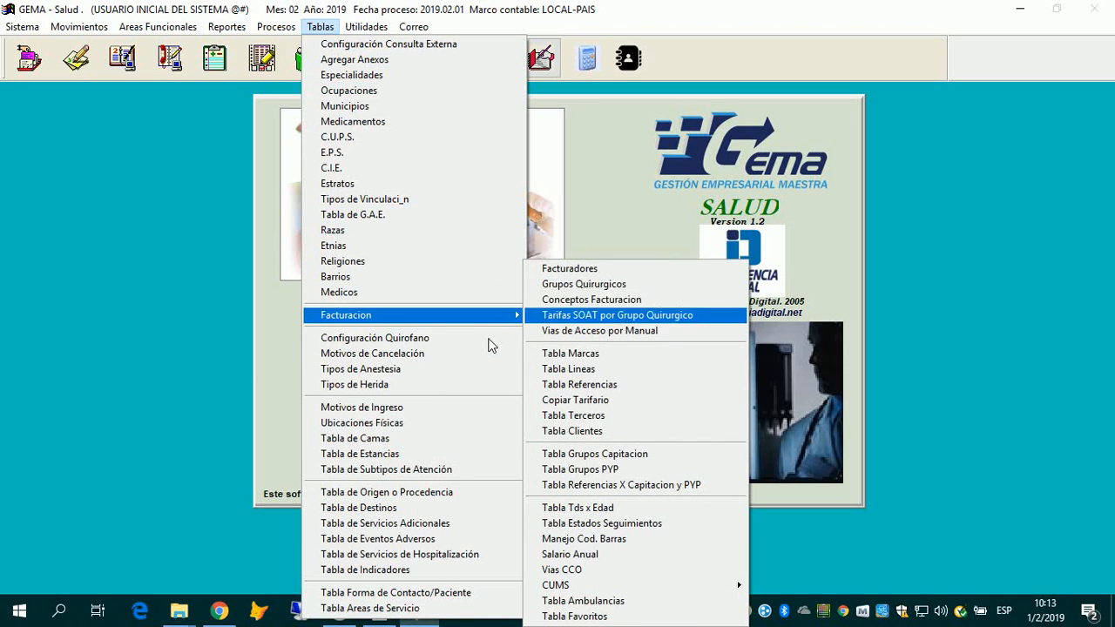
left_click(567, 282)
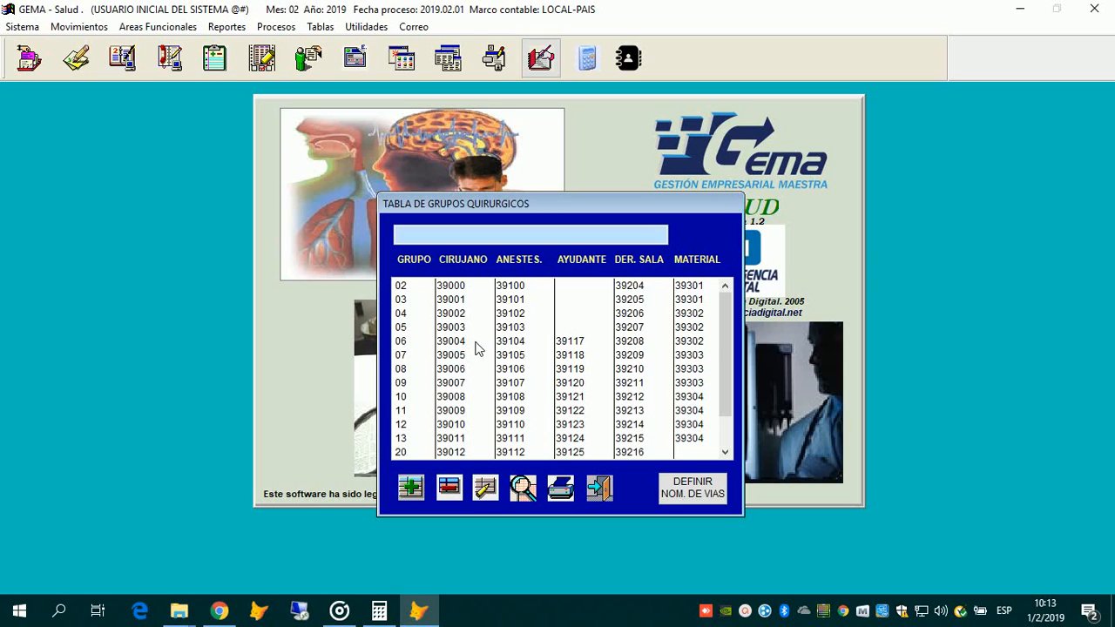
left_click(477, 342)
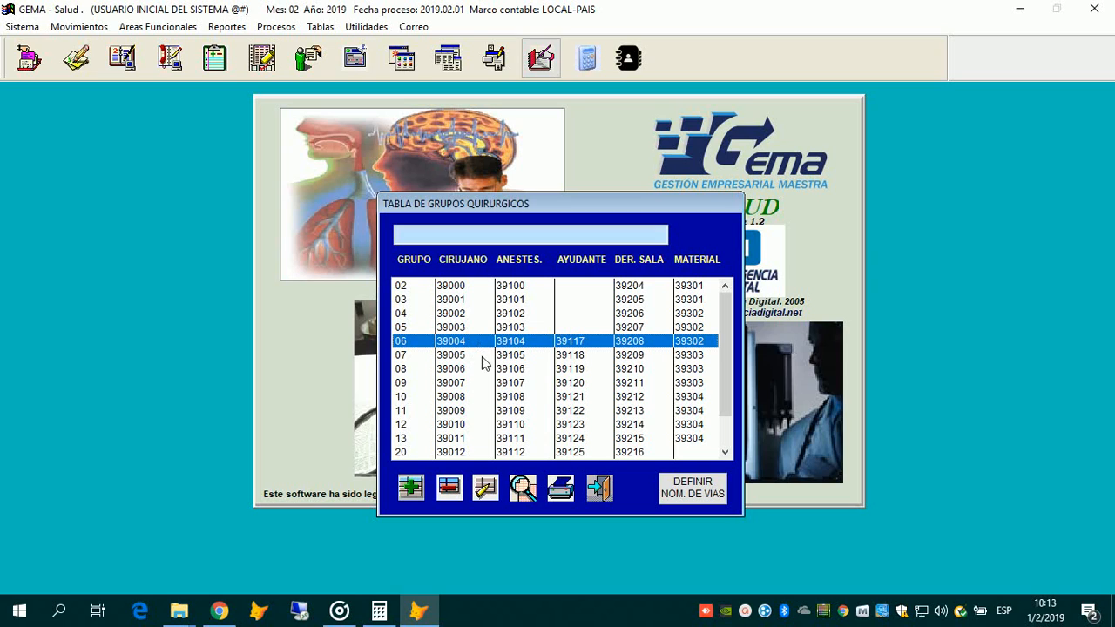
scroll(560, 365, "down", 1)
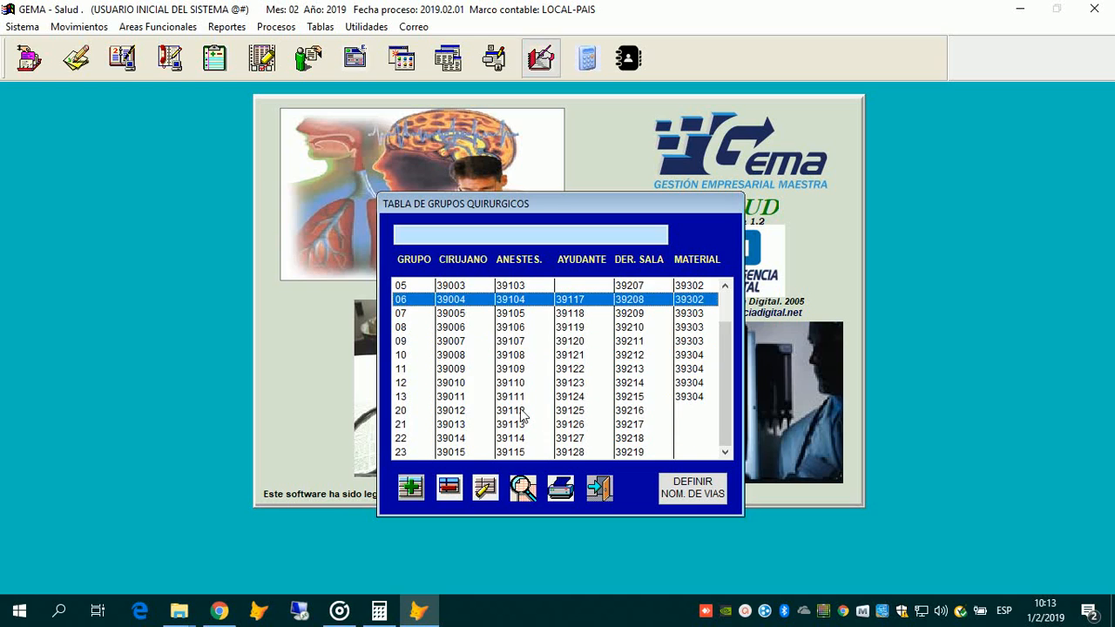
scroll(525, 415, "up", 1)
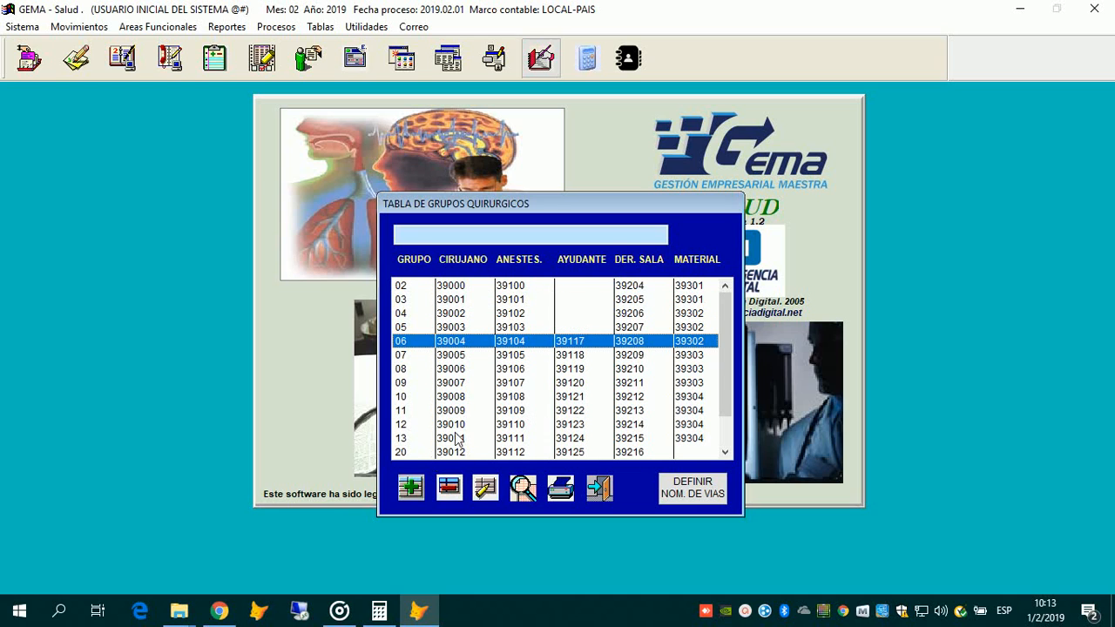
Step: Step between surgical groups 07 and 08, then start a new entry from group 07
key("Down")
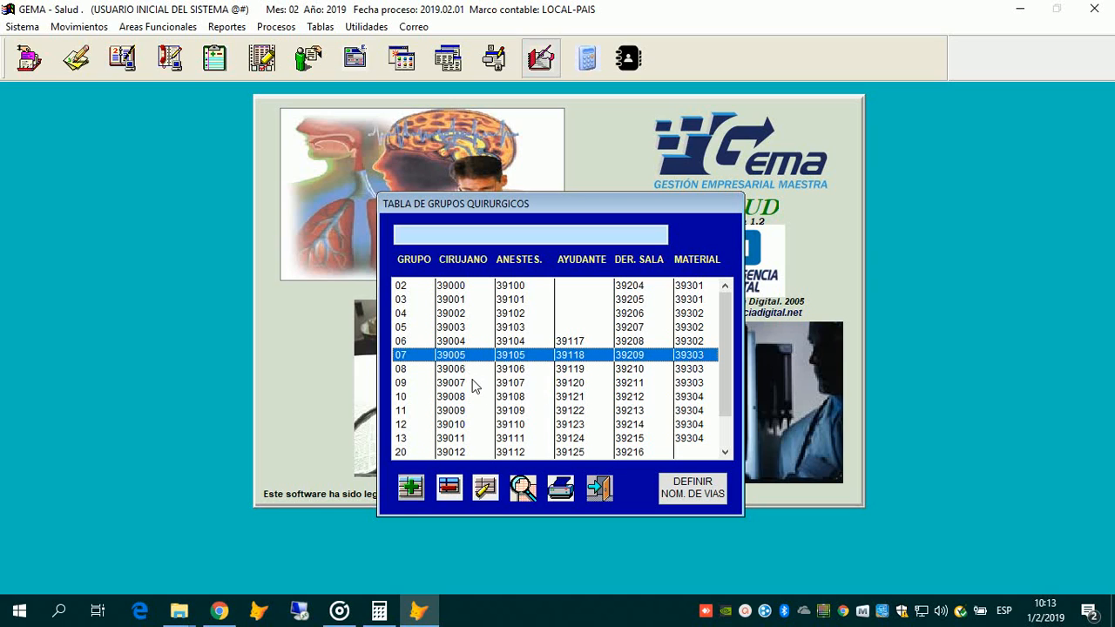
scroll(473, 382, "down", 1)
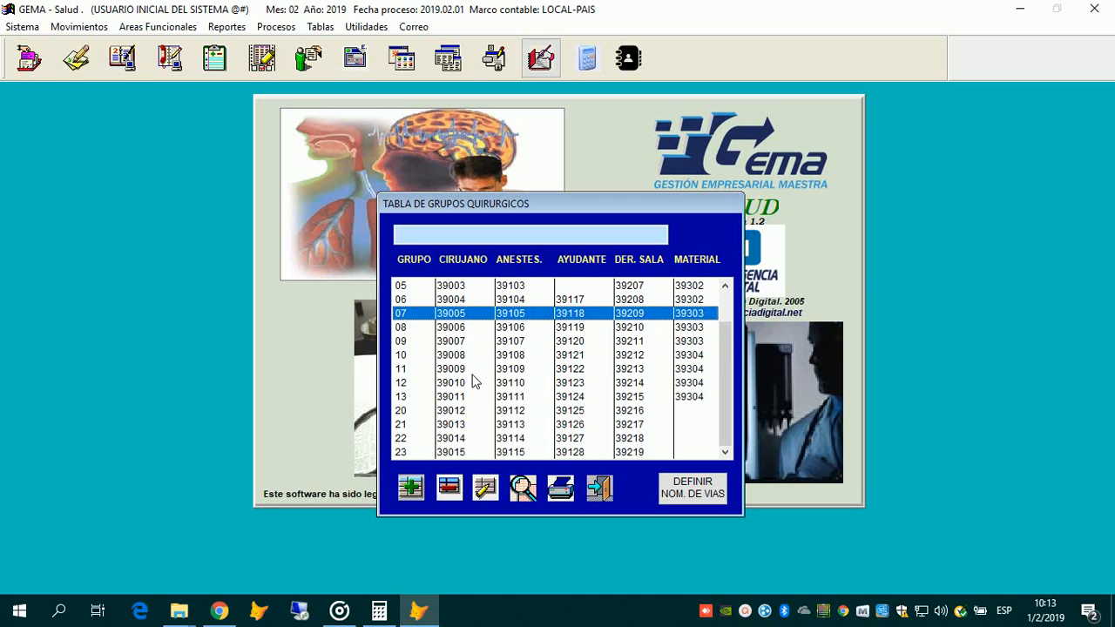
scroll(473, 382, "up", 1)
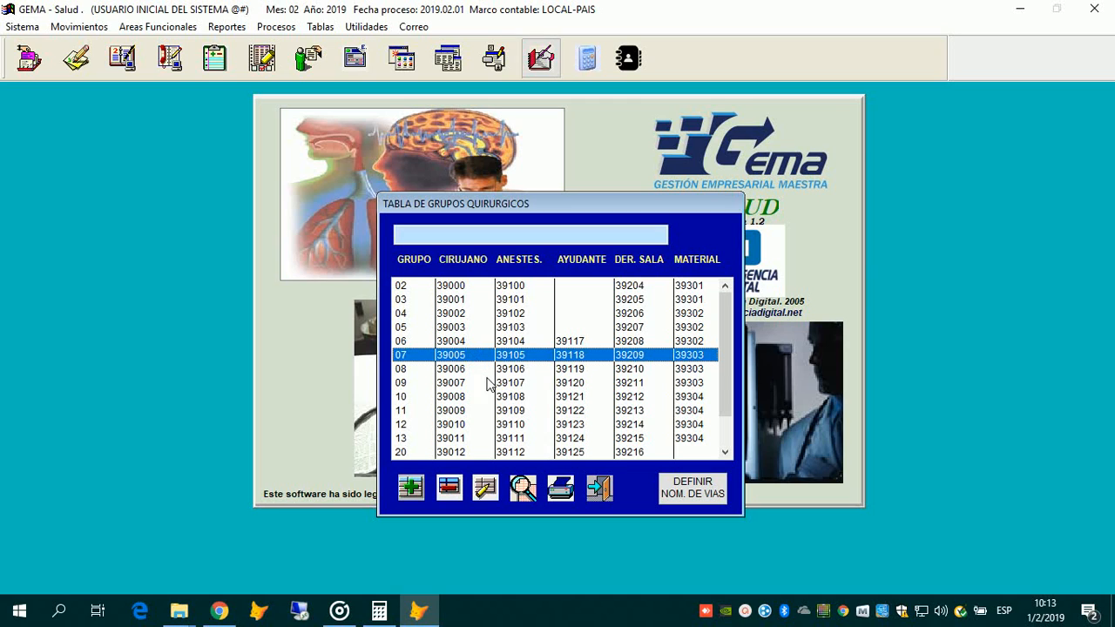
key("Down")
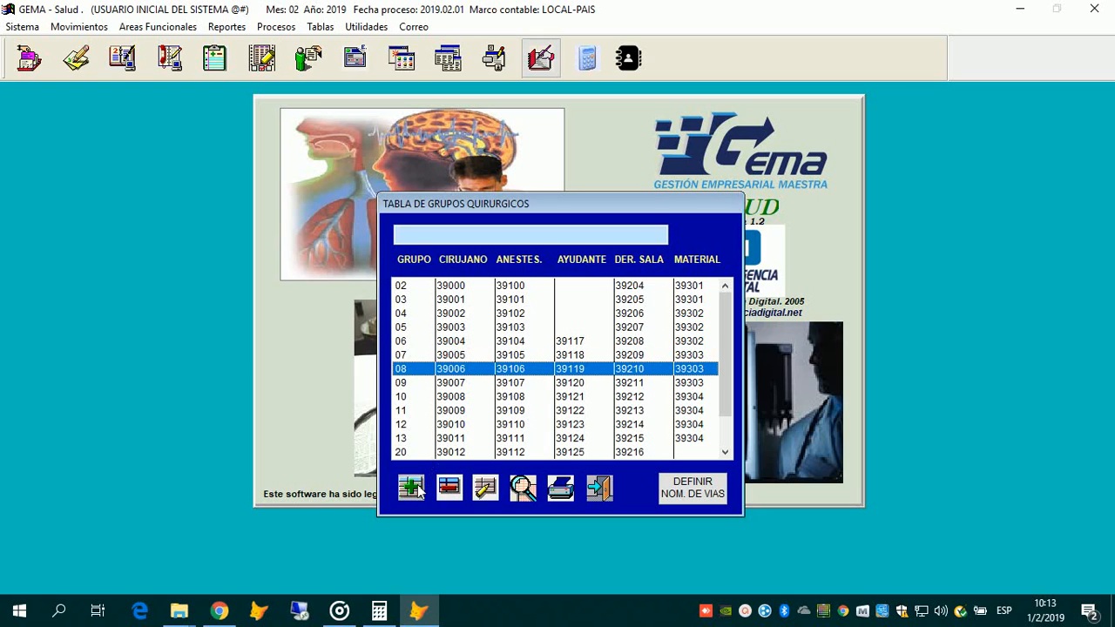
key("Up")
key("Down")
key("Down")
key("Up")
key("Up")
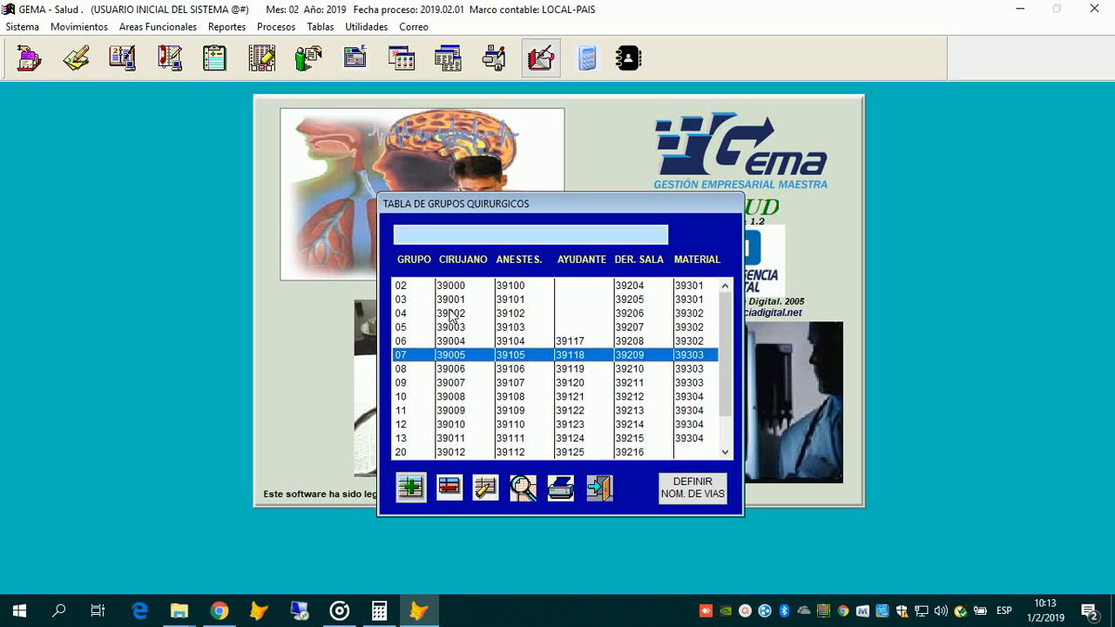
key("Return")
key("Escape")
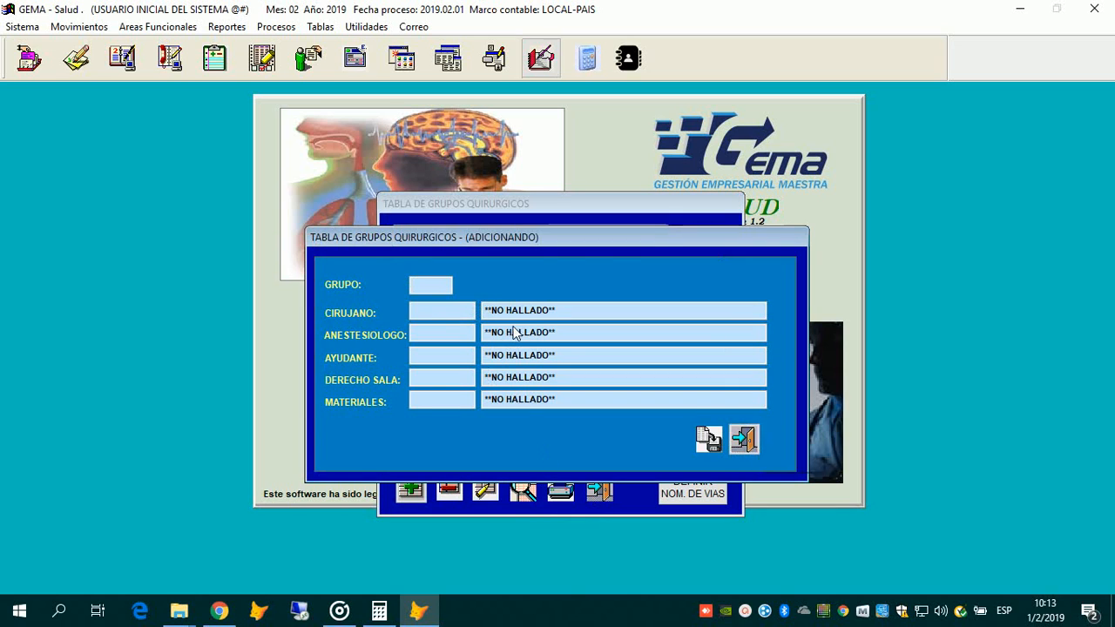
key("Right")
key("Right")
key("Right")
key("Left")
key("Return")
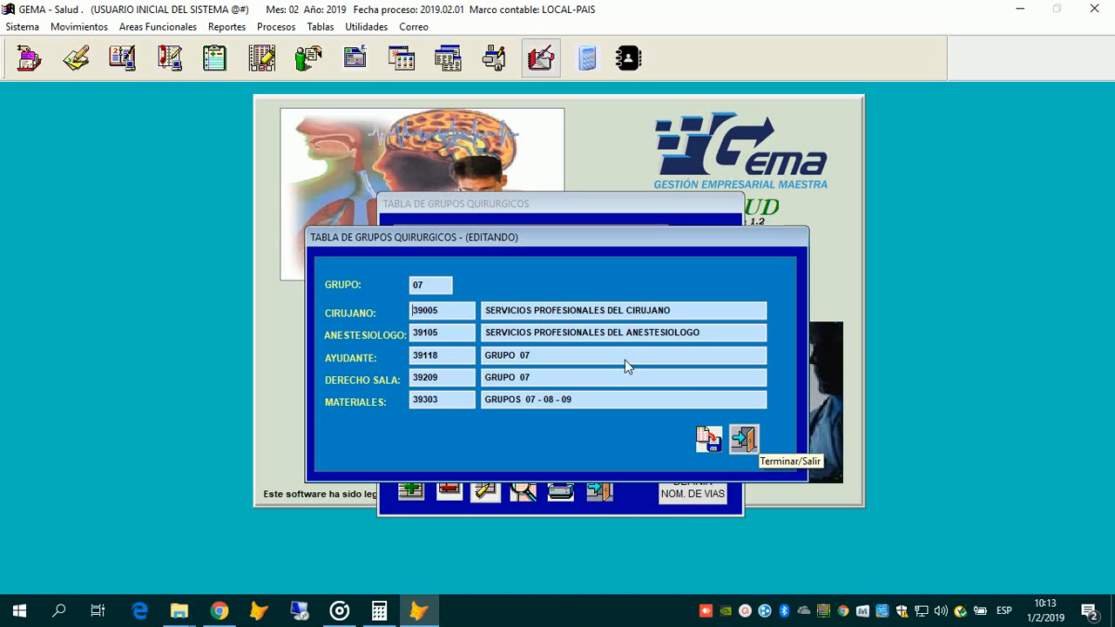
key("Escape")
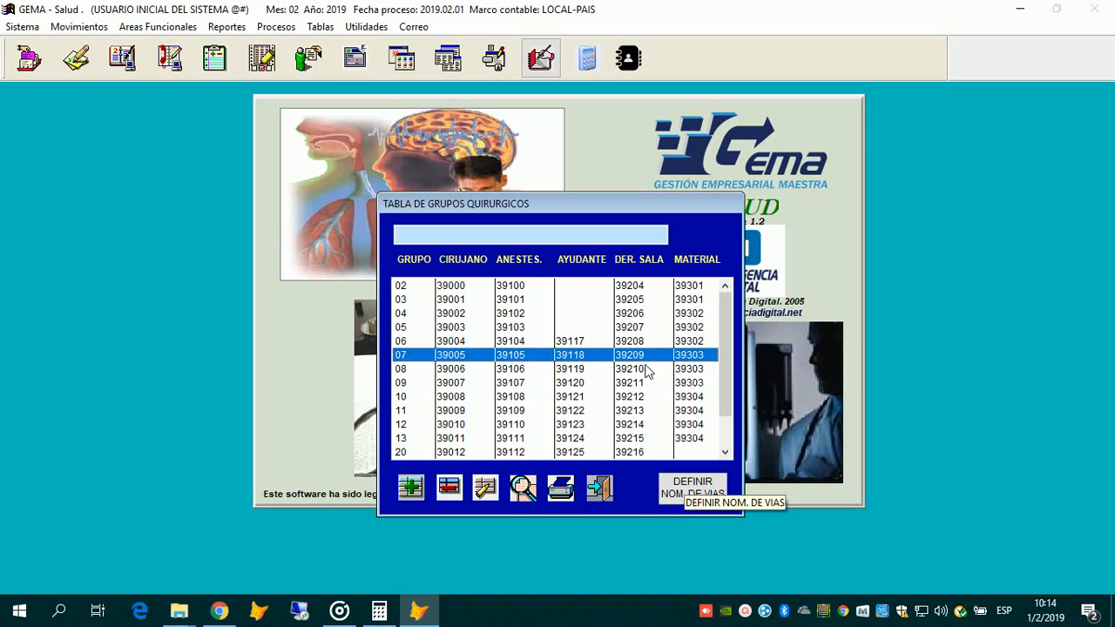
left_click(693, 488)
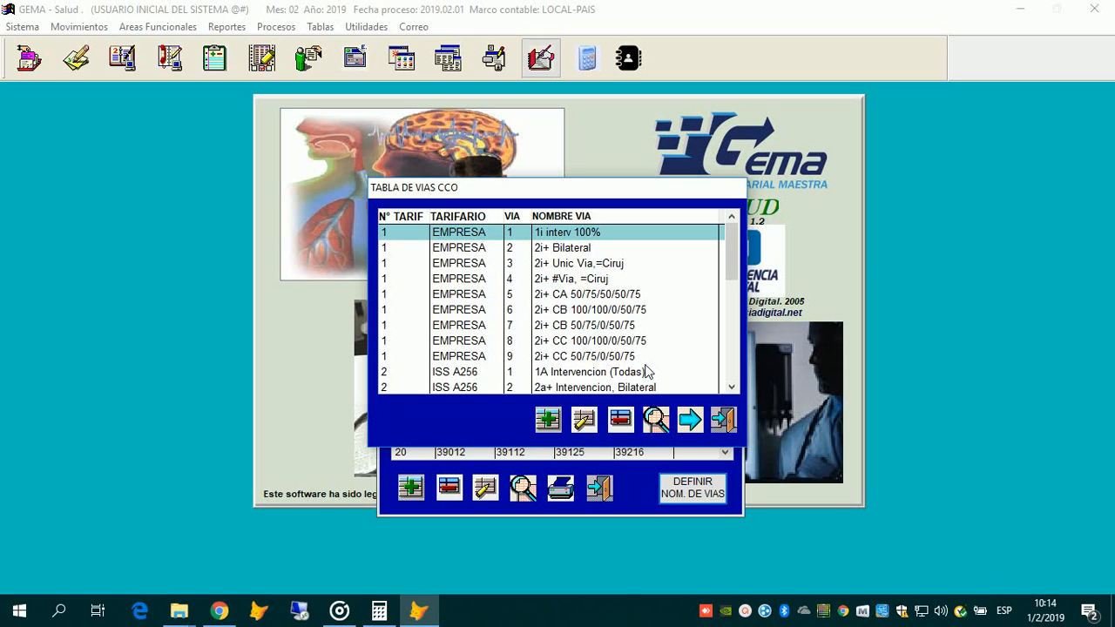
key("Down")
key("Down")
key("Down")
key("Down")
key("Down")
key("Down")
key("Down")
key("Down")
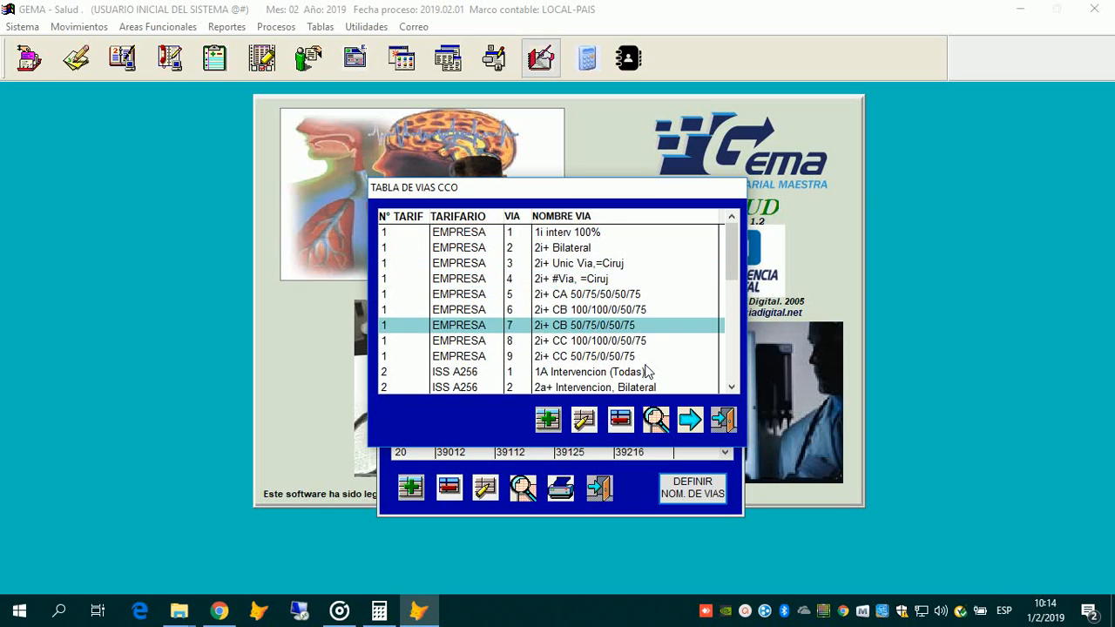
key("Up")
key("Up")
key("Up")
key("Up")
key("Up")
key("Up")
key("Up")
key("Up")
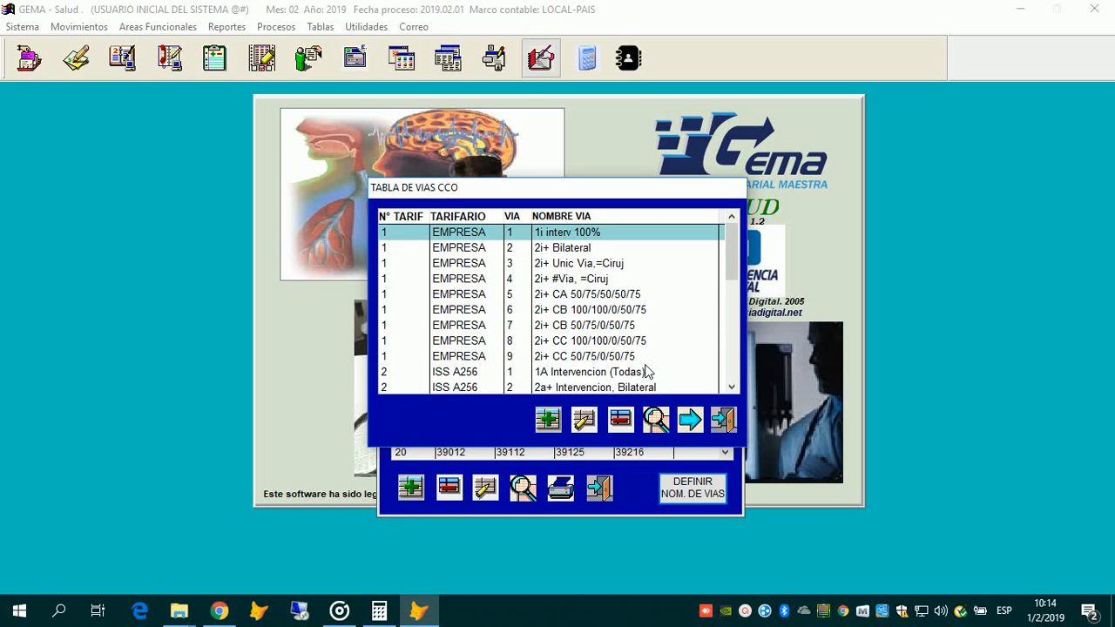
key("Down")
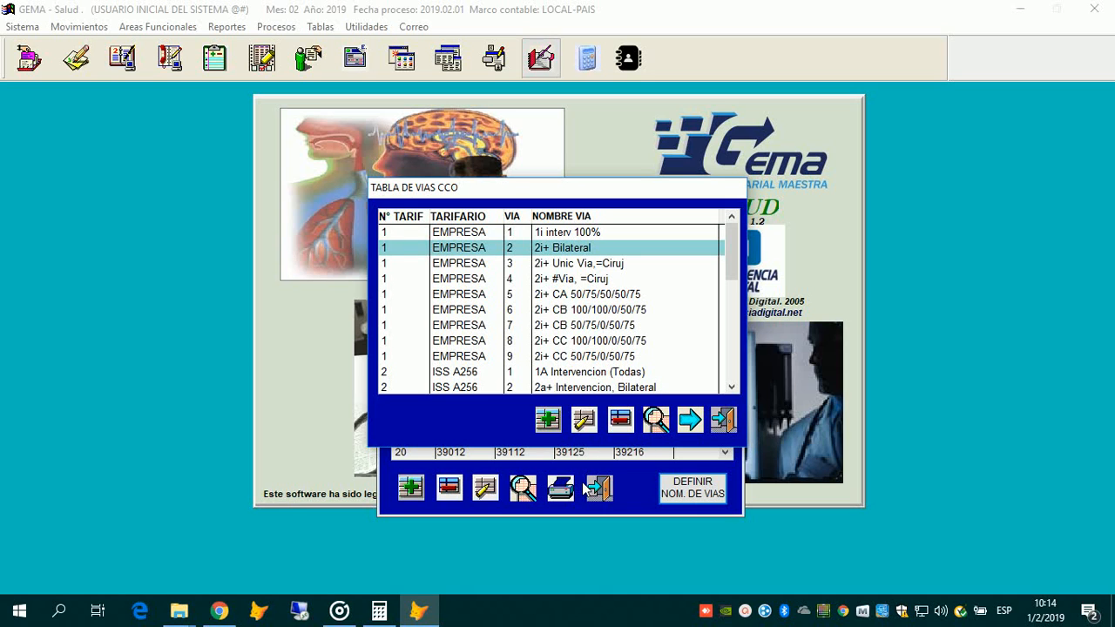
key("Escape")
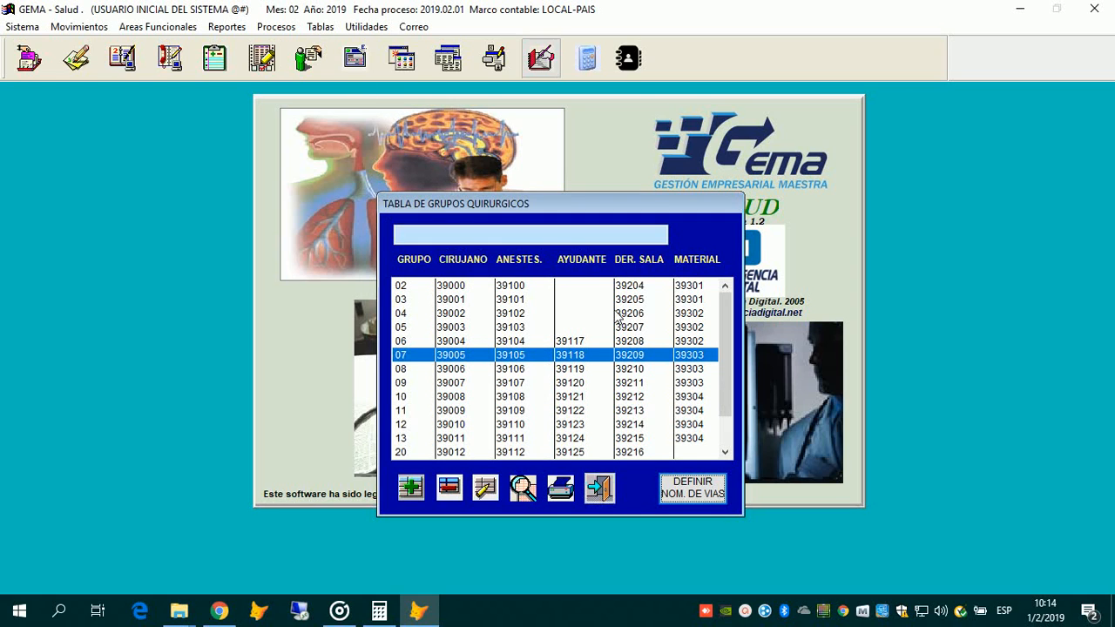
Step: Close the surgical groups table and move between Conceptos Facturacion and Tarifas SOAT in the Tablas menu
key("Escape")
key("alt+t")
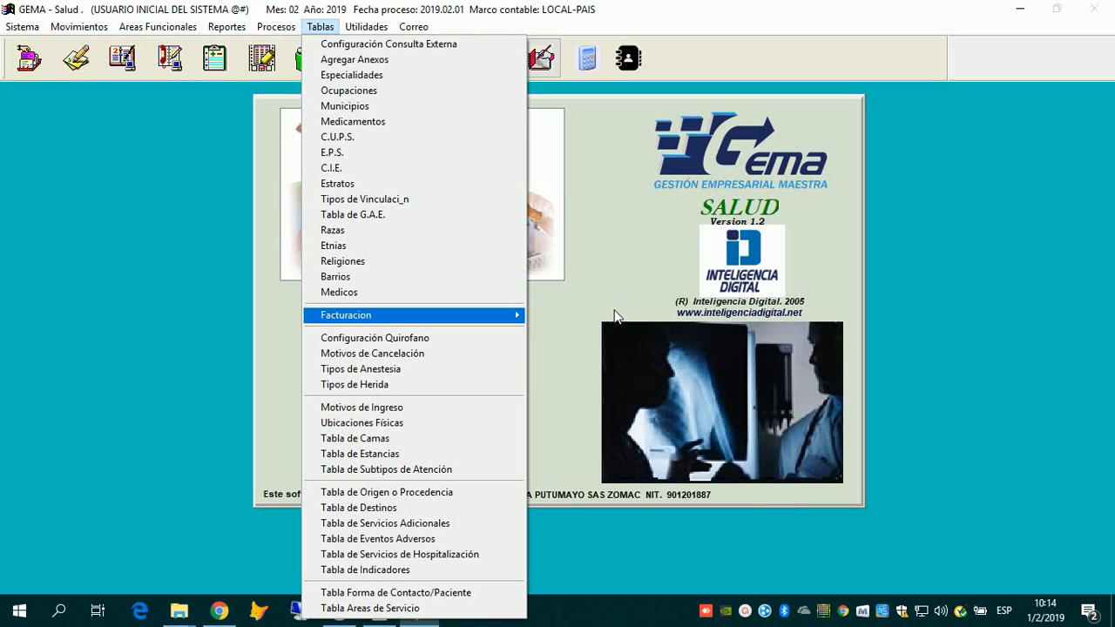
mouse_move(392, 315)
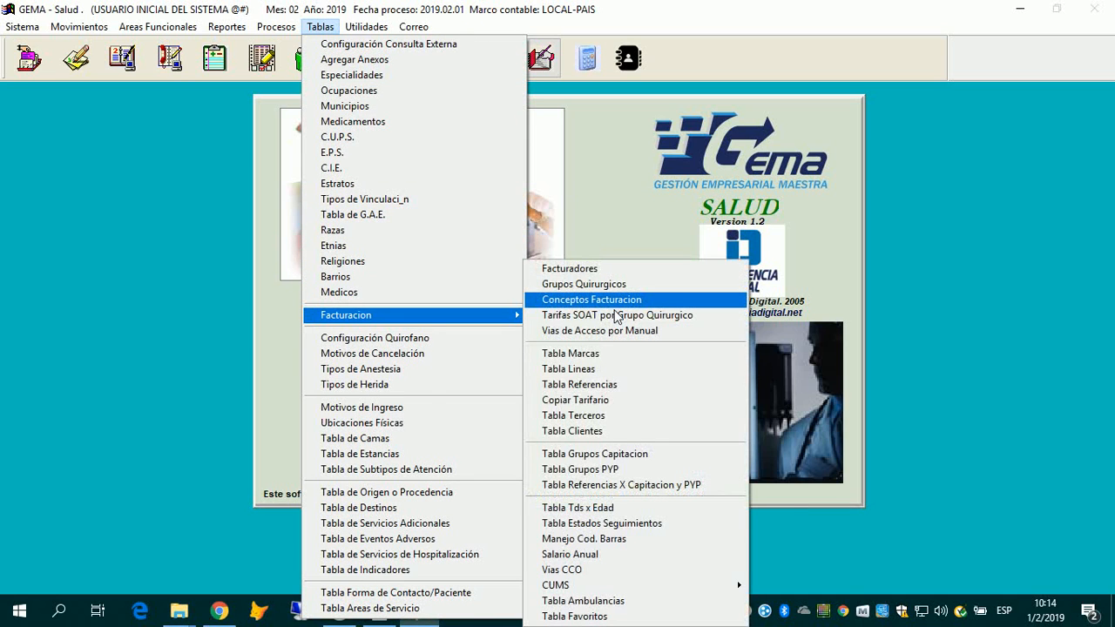
key("Down")
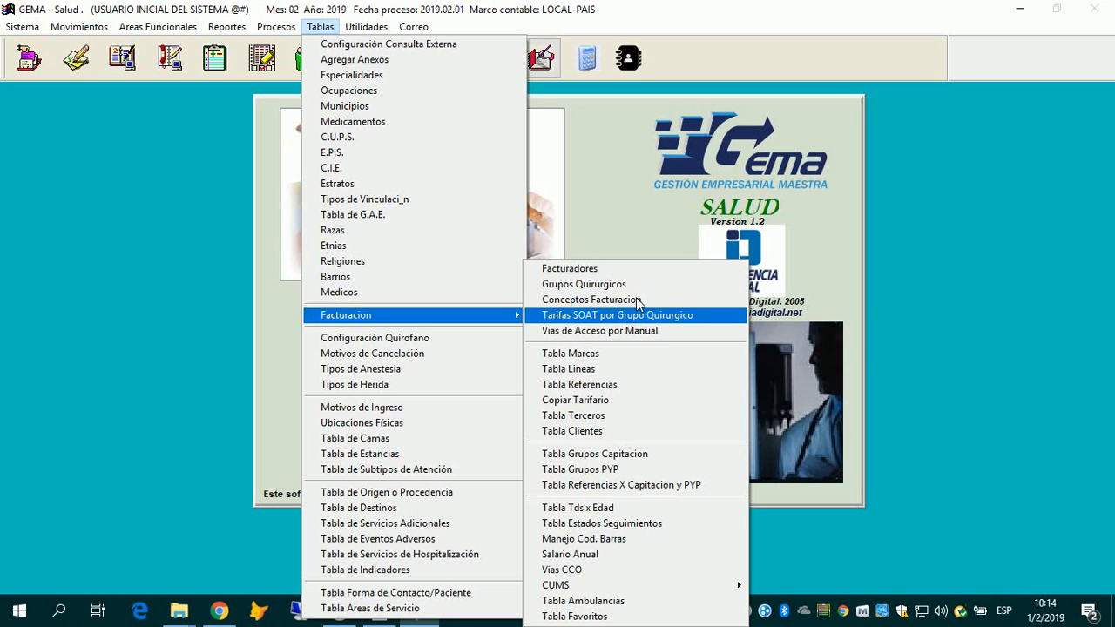
key("Up")
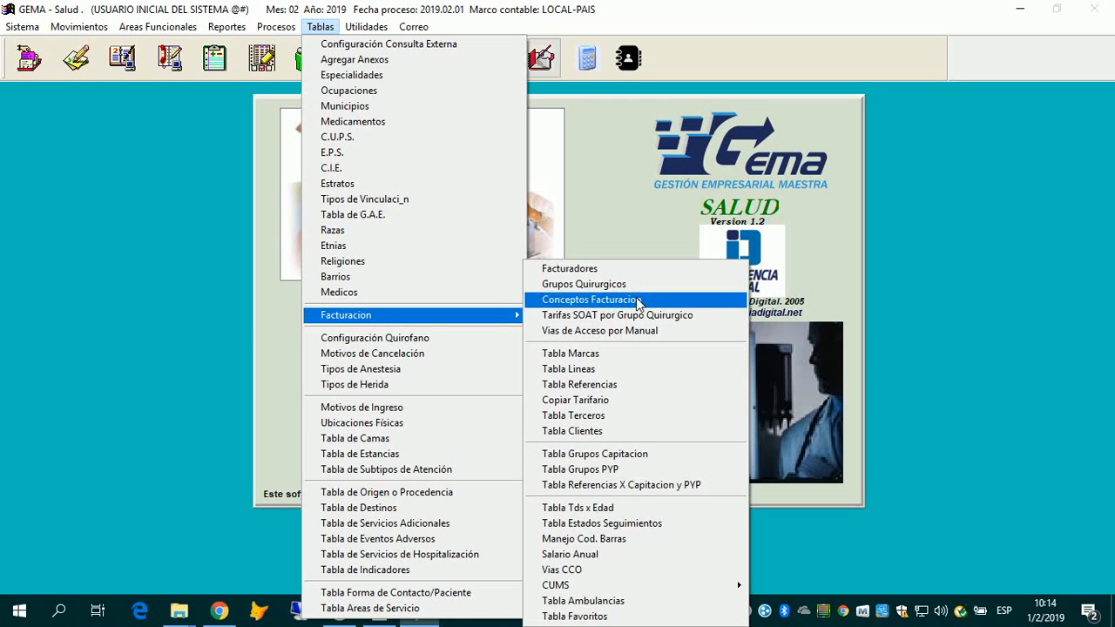
key("Down")
key("Up")
Step: Open the Conceptos Facturacion table, select concept 01, and start a blank new concept
left_click(639, 301)
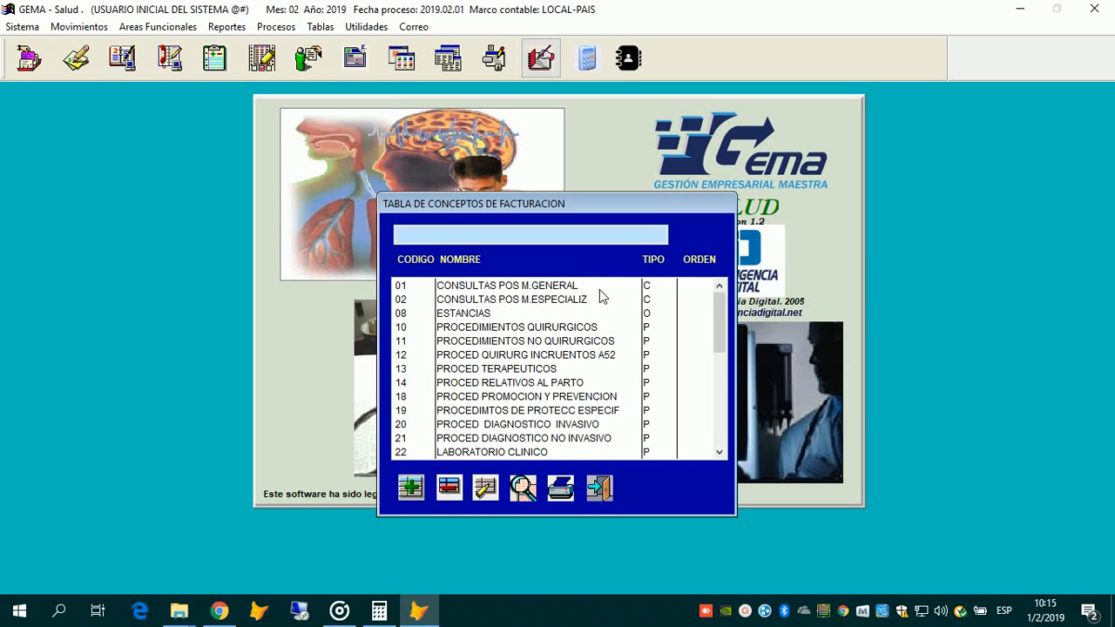
left_click(600, 290)
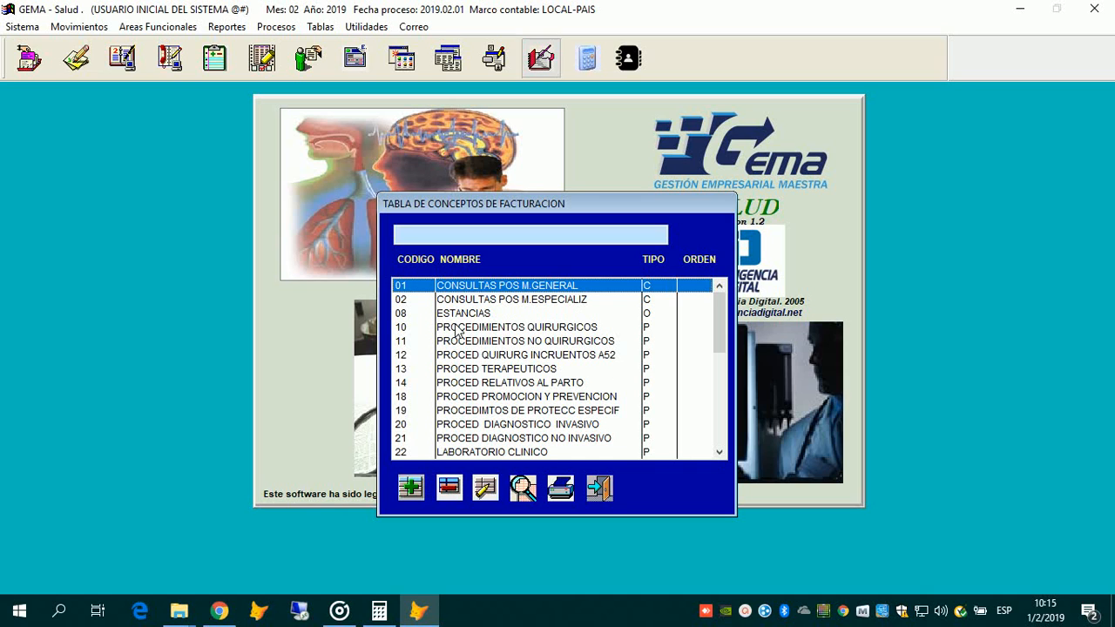
key("Return")
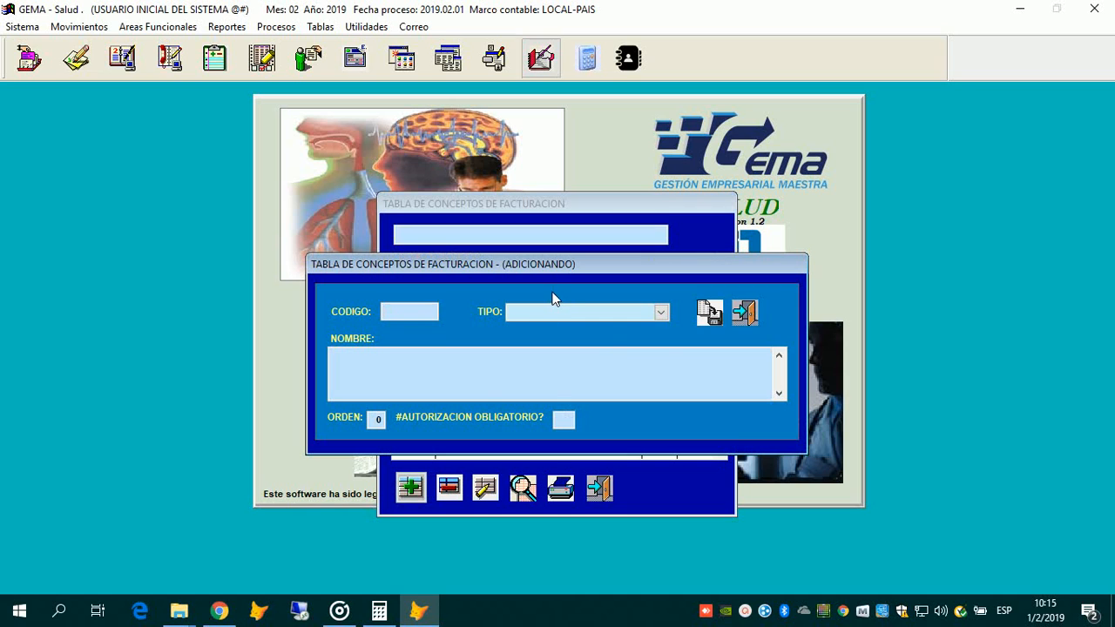
Step: Enter concept code 22 and dismiss the duplicate-code warning
left_click(606, 318)
type("22")
key("Return")
left_click(618, 364)
Step: Set the concept type to CONSULTA, then abandon the form and close the billing-concepts table
type("DF")
left_click(661, 312)
key("Down")
key("Down")
key("Down")
key("Up")
key("Up")
key("Down")
key("Down")
key("Down")
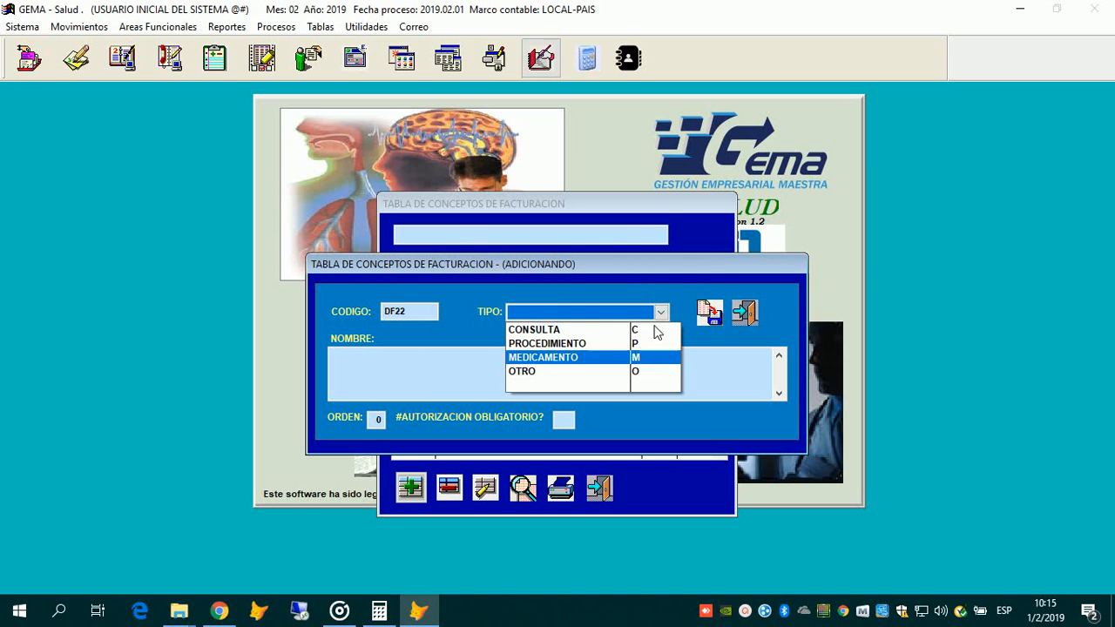
key("Up")
key("Up")
key("Up")
key("Down")
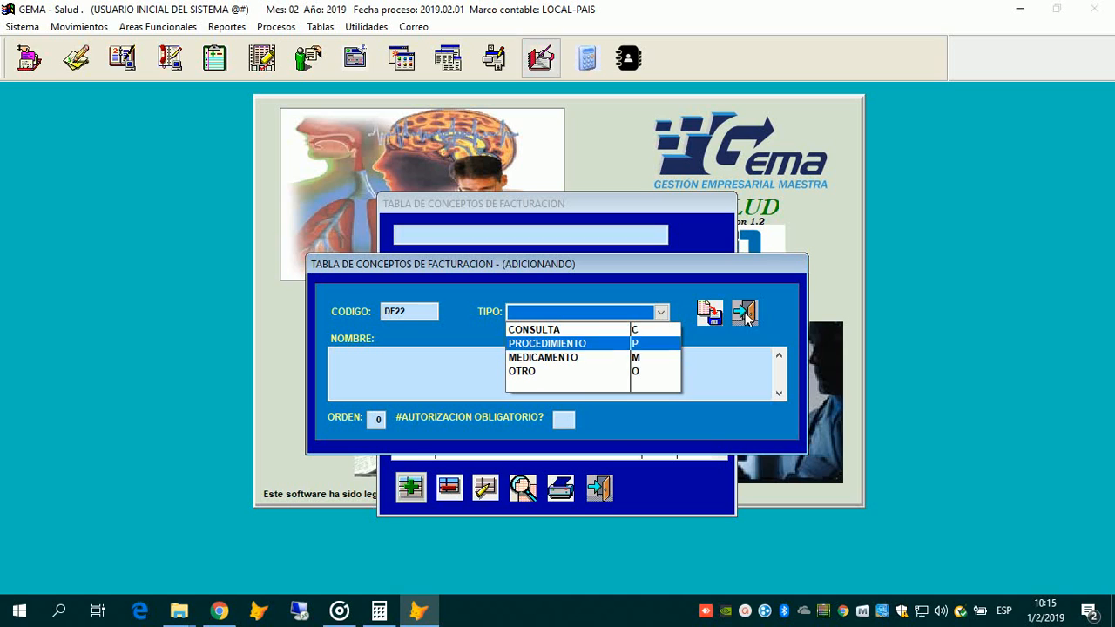
left_click(560, 315)
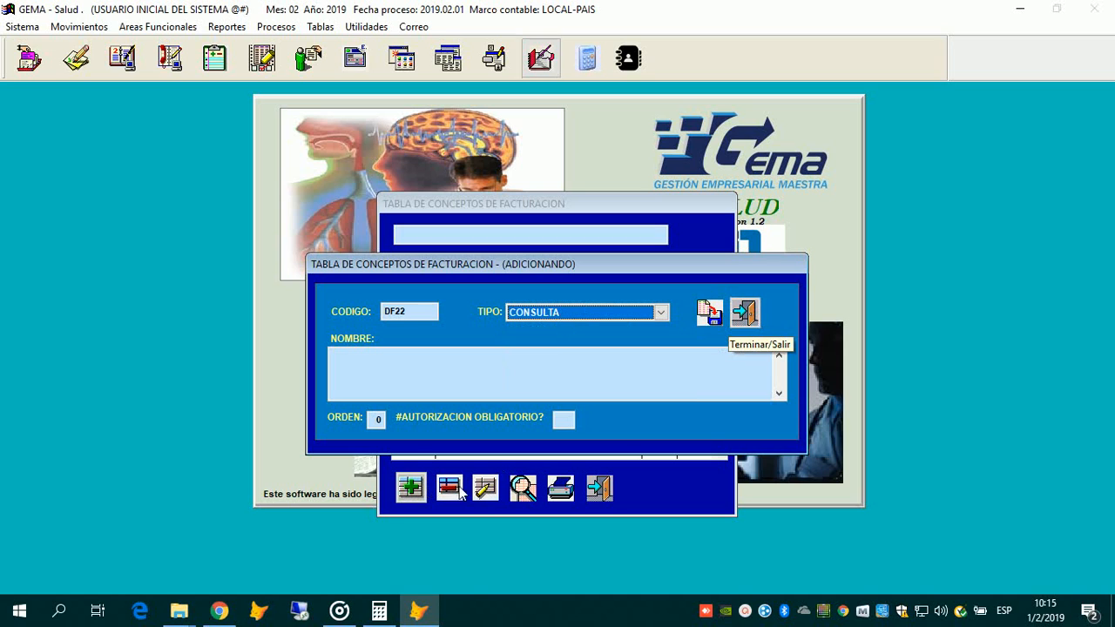
key("Escape")
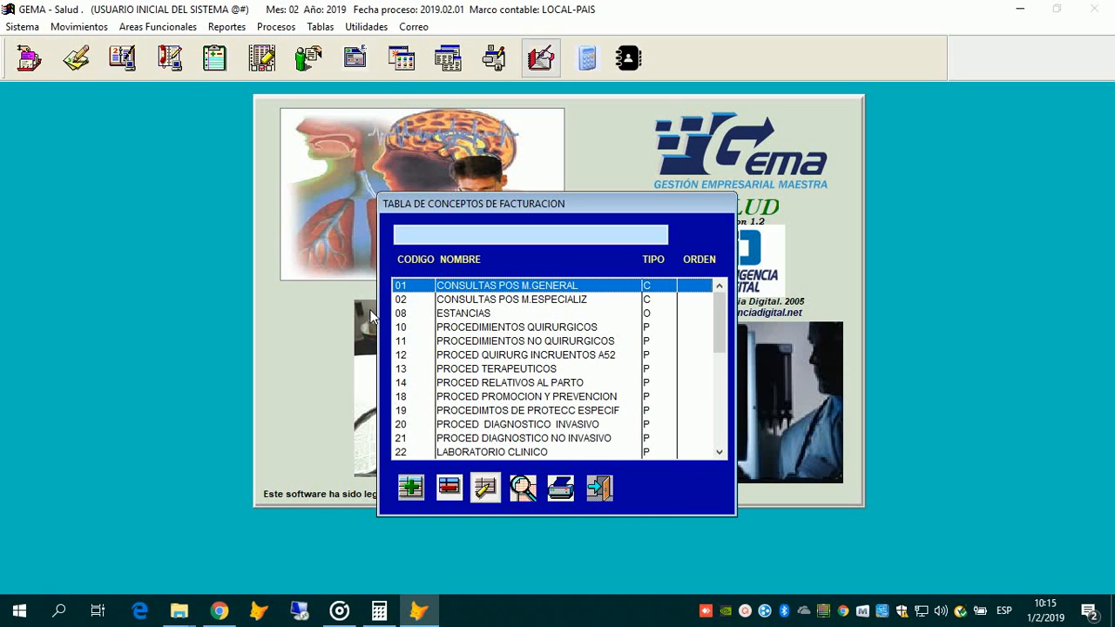
left_click(599, 488)
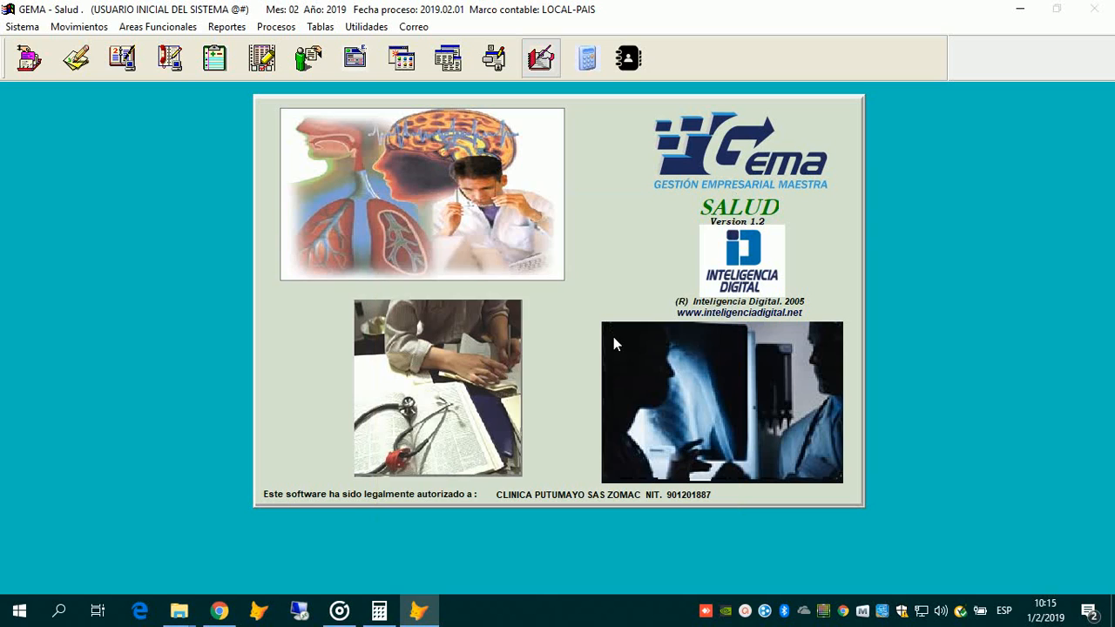
Step: Open Tarifas SOAT por grupo quirúrgico and scroll through groups 02–20 with codes 39000–39012
left_click(320, 27)
mouse_move(366, 315)
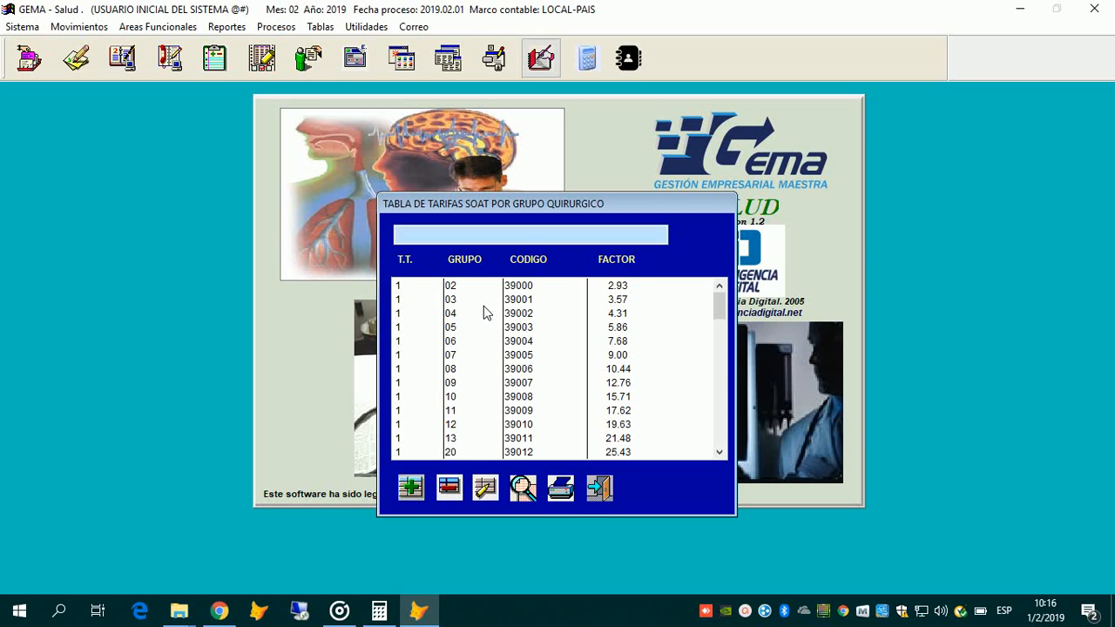
scroll(484, 308, "down", 9)
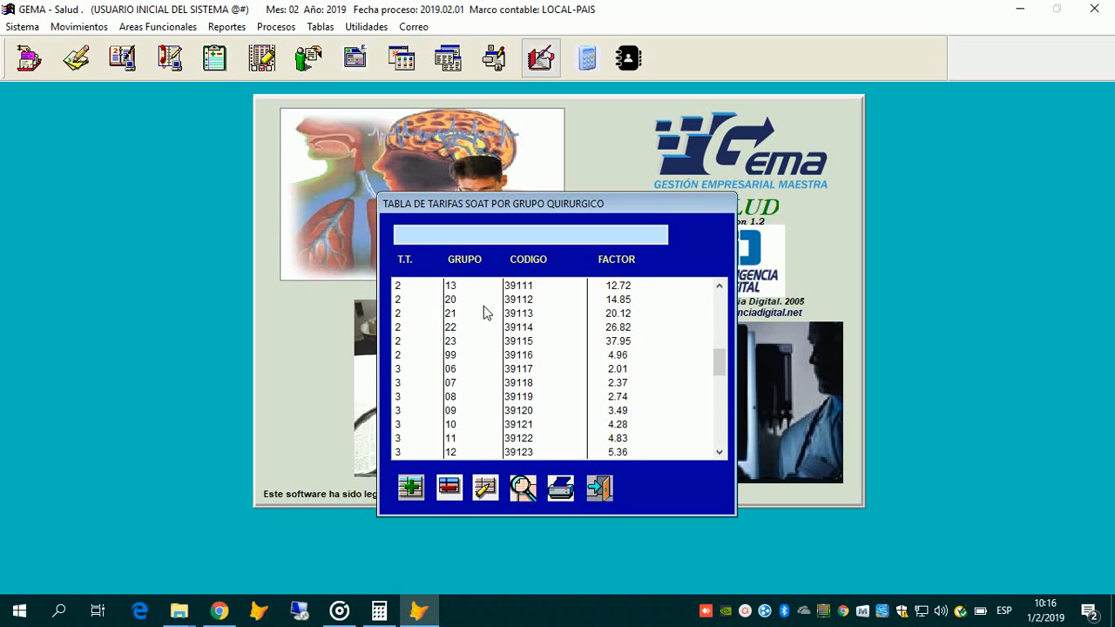
scroll(483, 313, "down", 2)
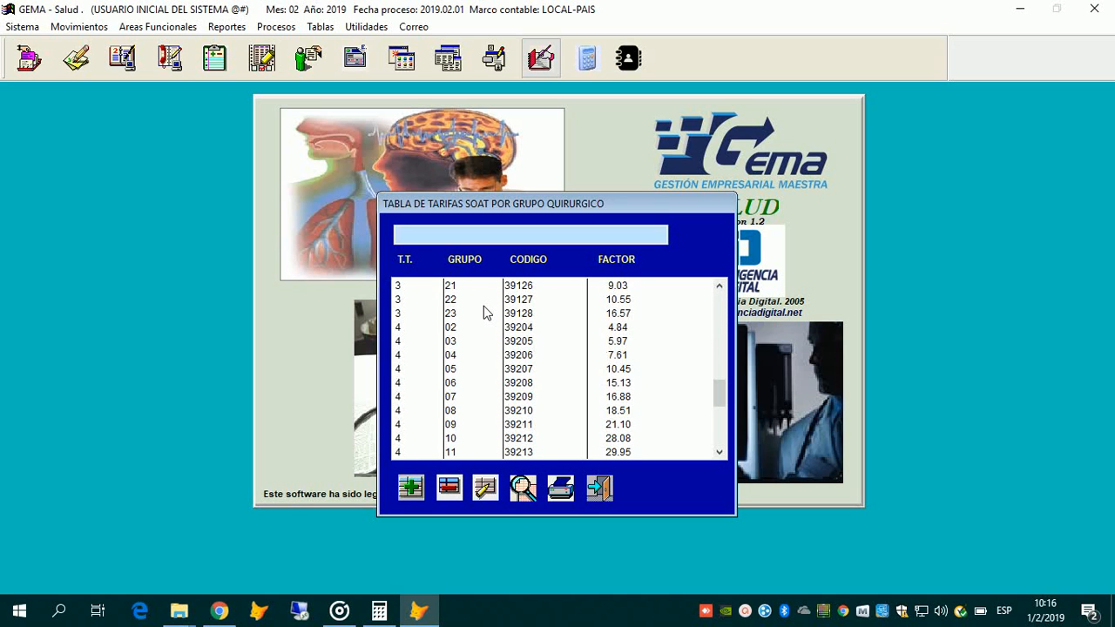
scroll(484, 313, "down", 5)
scroll(484, 313, "up", 7)
scroll(484, 313, "down", 4)
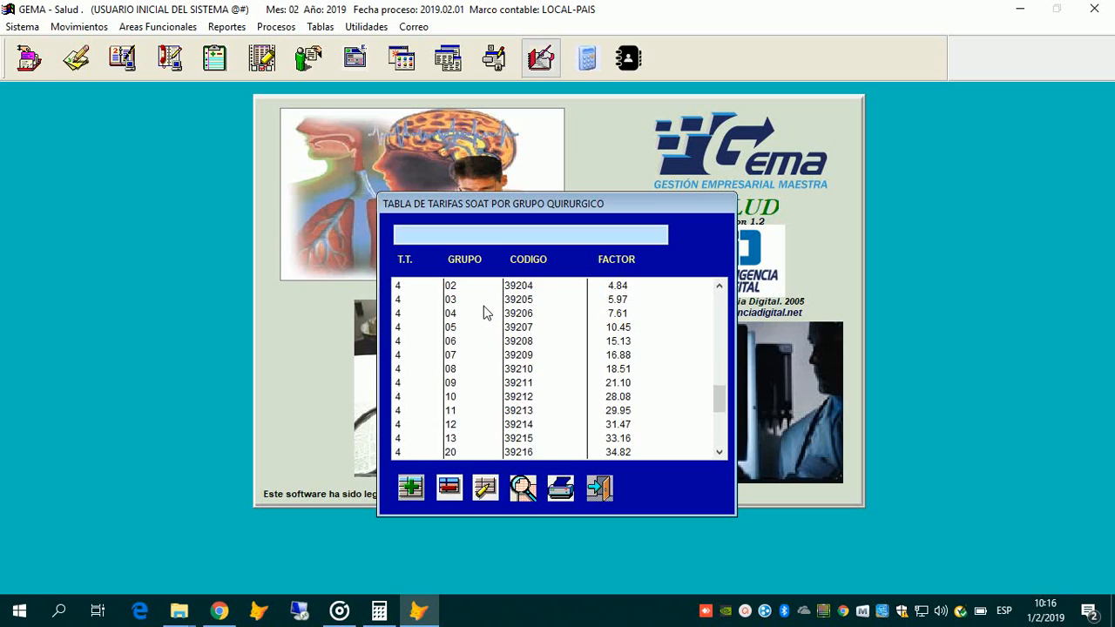
scroll(484, 313, "up", 13)
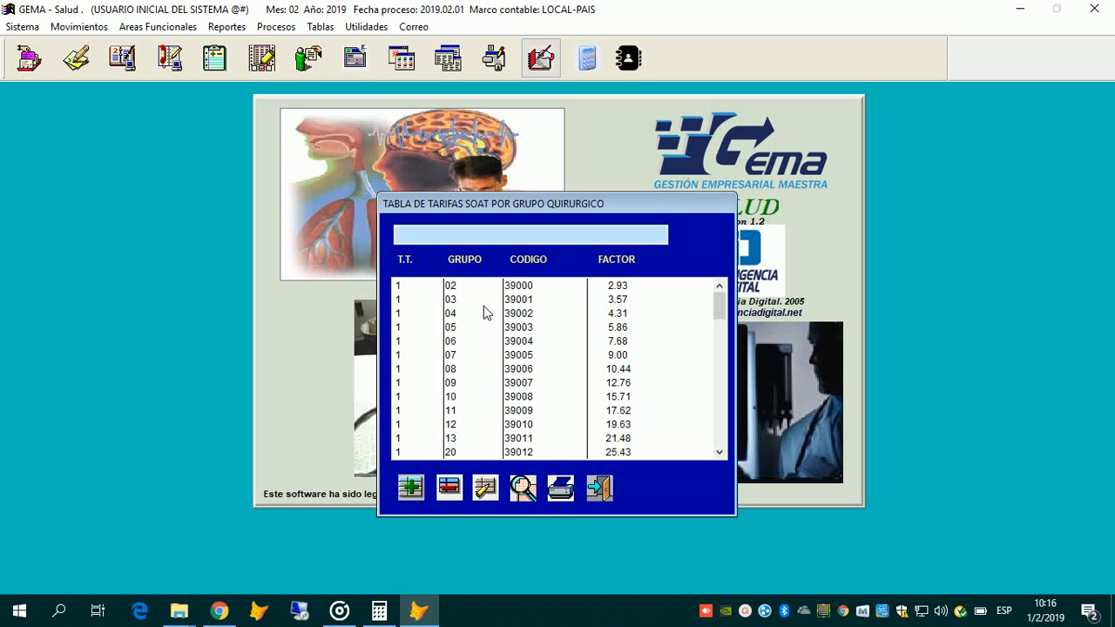
scroll(484, 307, "down", 15)
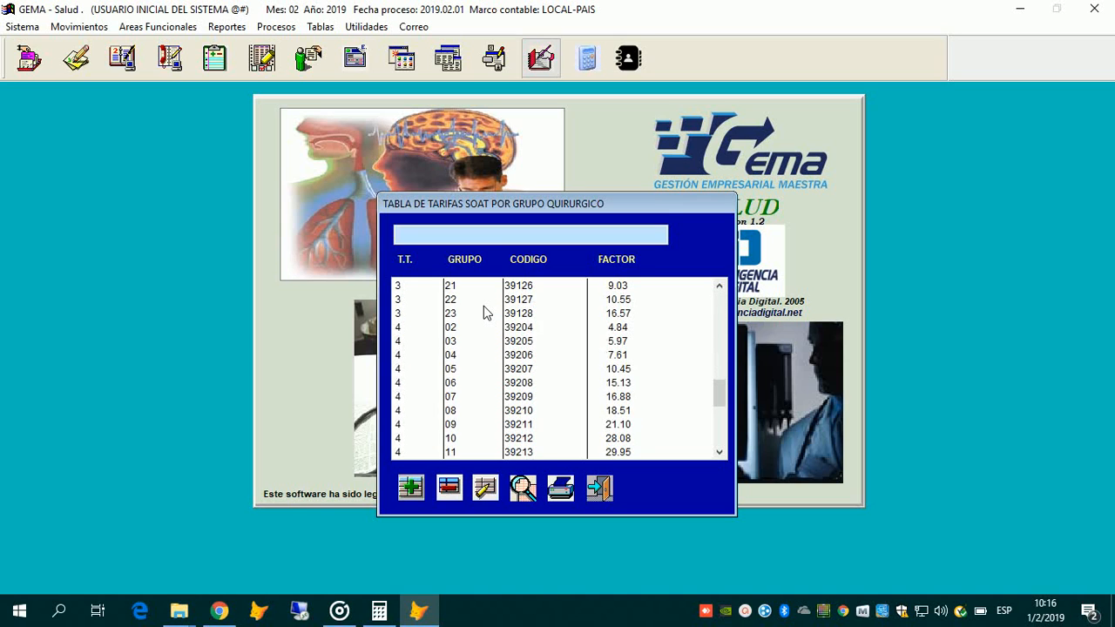
scroll(484, 306, "up", 14)
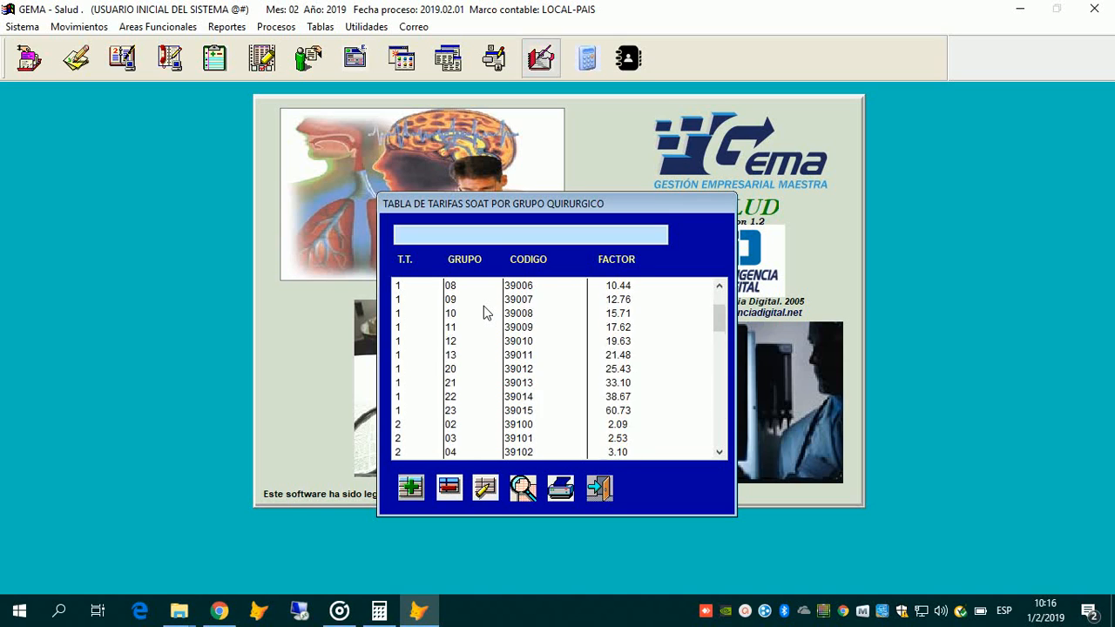
scroll(484, 307, "up", 1)
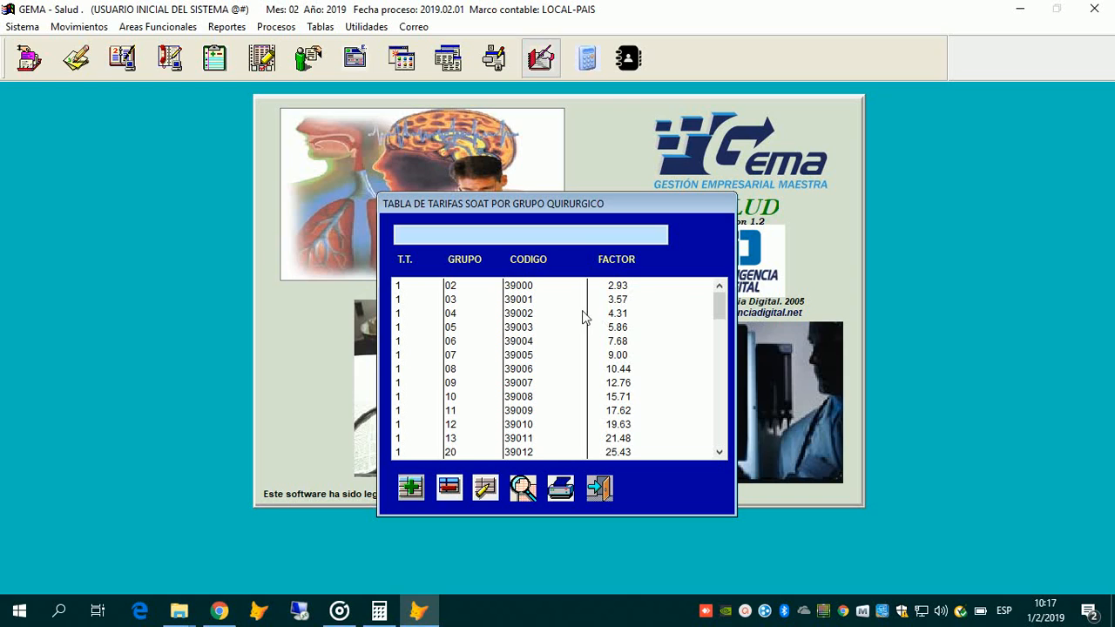
key("Tab")
key("Down")
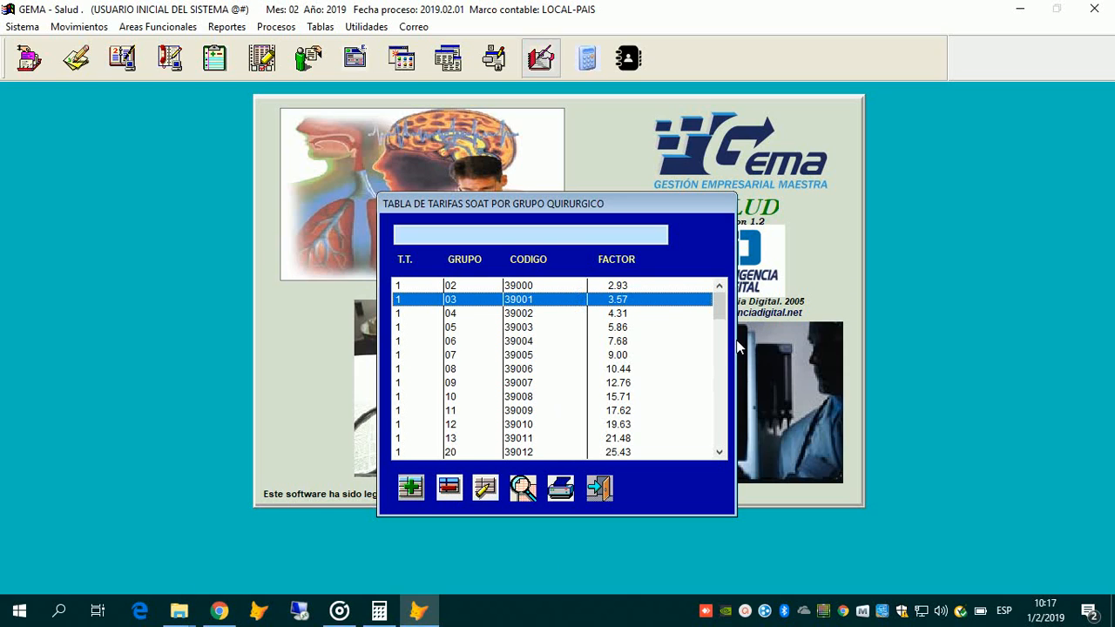
key("Tab")
key("Return")
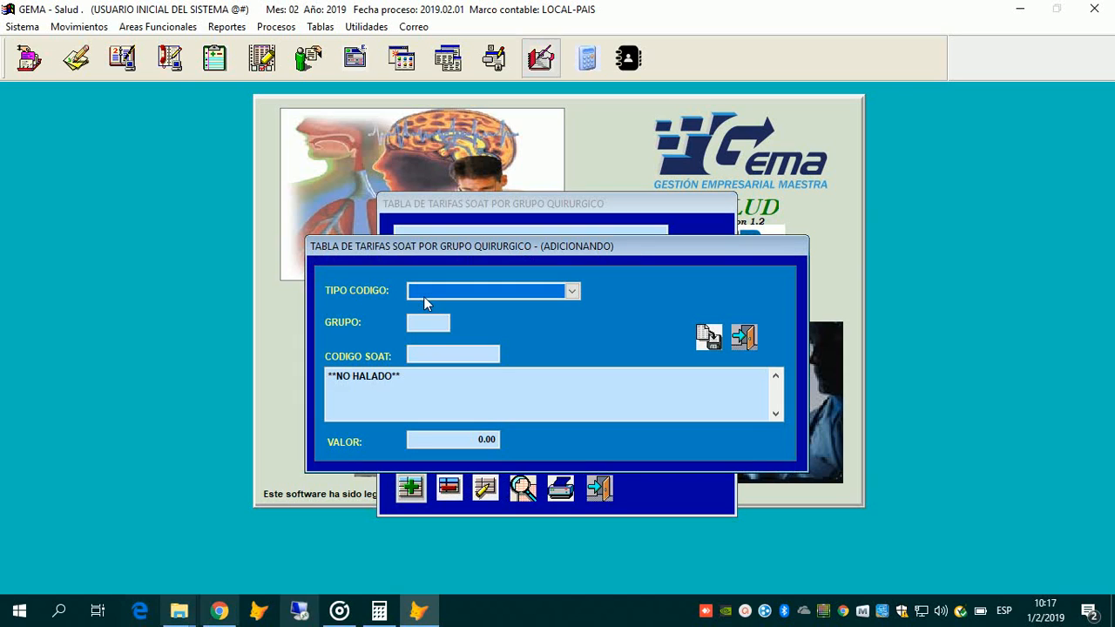
key("Escape")
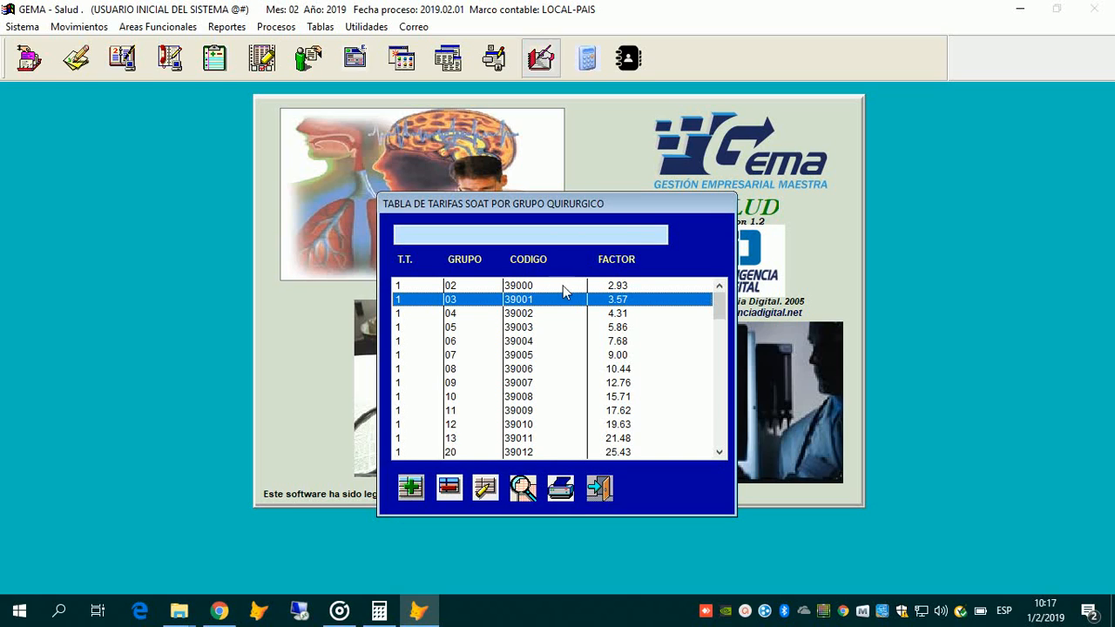
left_click(523, 397)
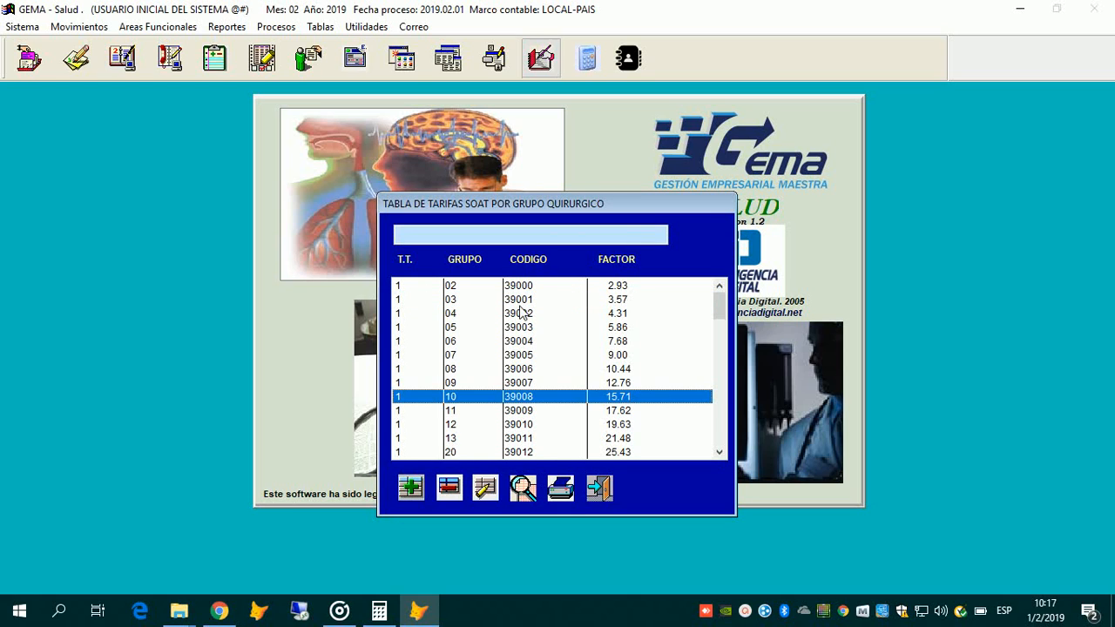
left_click(411, 488)
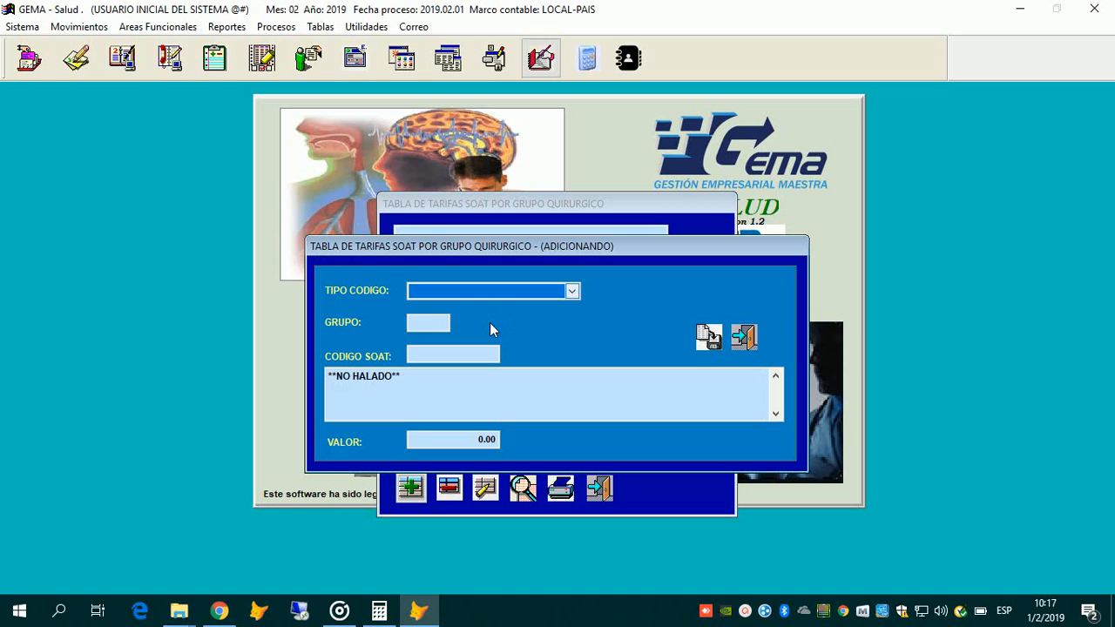
left_click(430, 294)
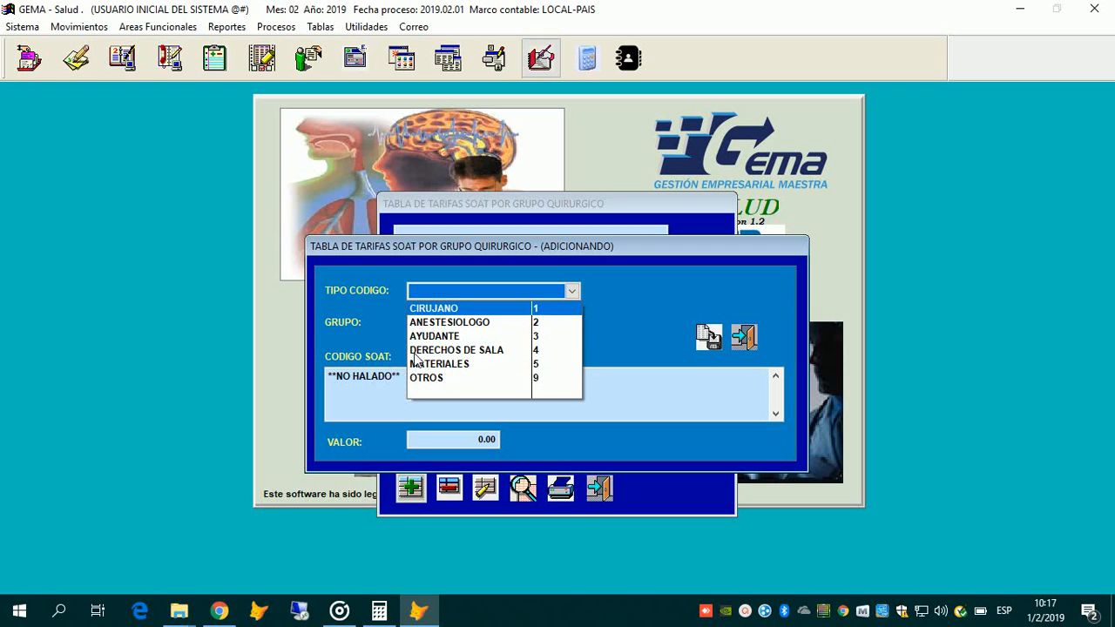
key("Up")
key("Return")
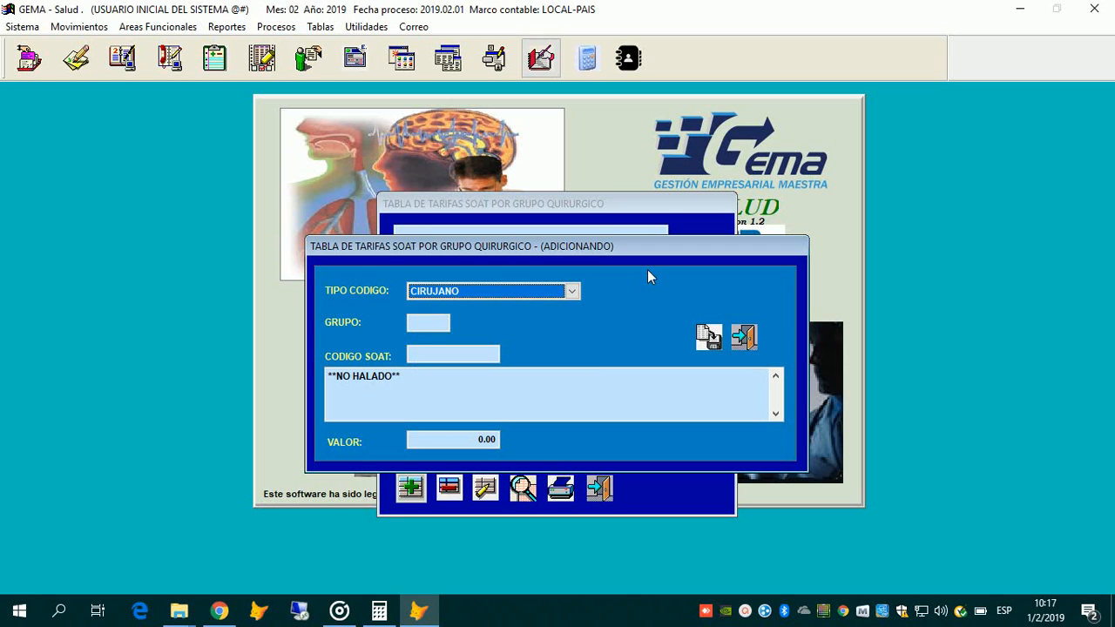
key("Tab")
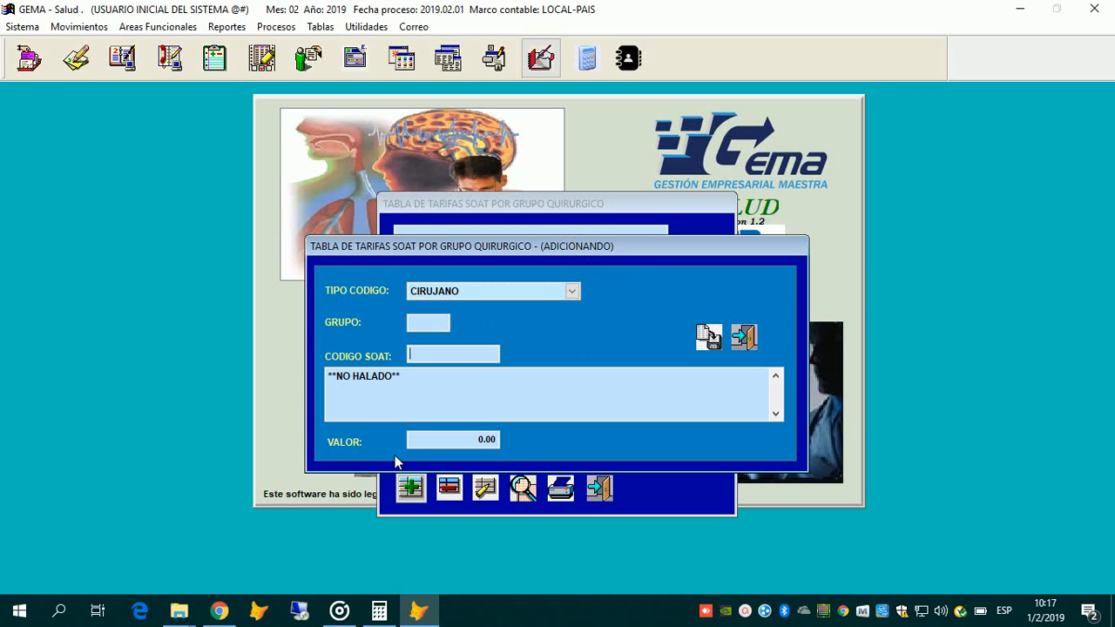
key("Return")
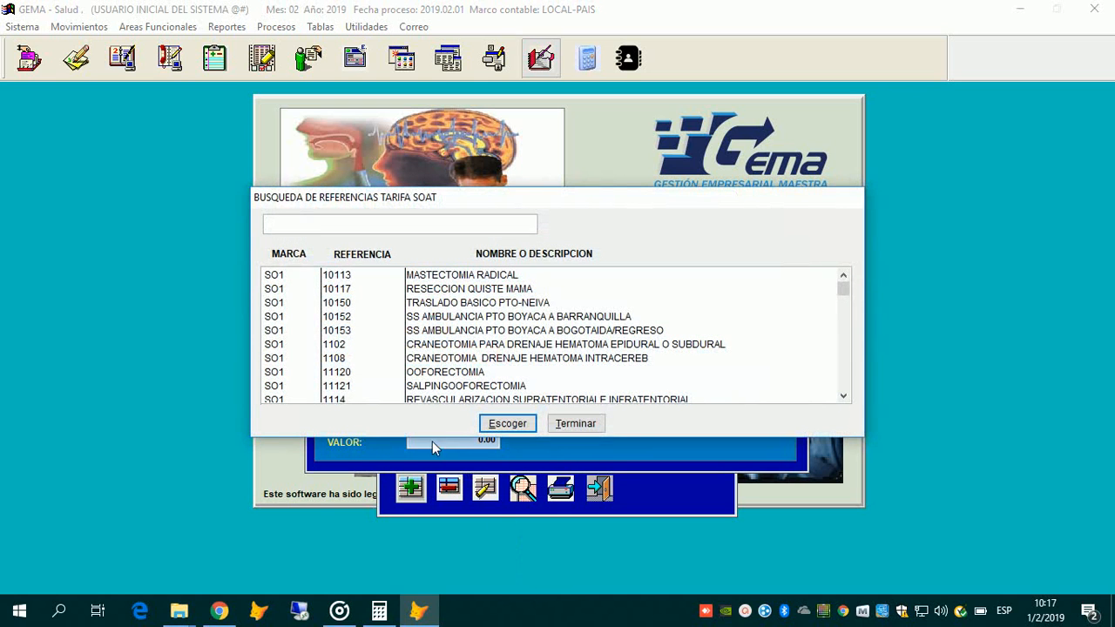
left_click_drag(443, 198, 472, 343)
left_click(471, 436)
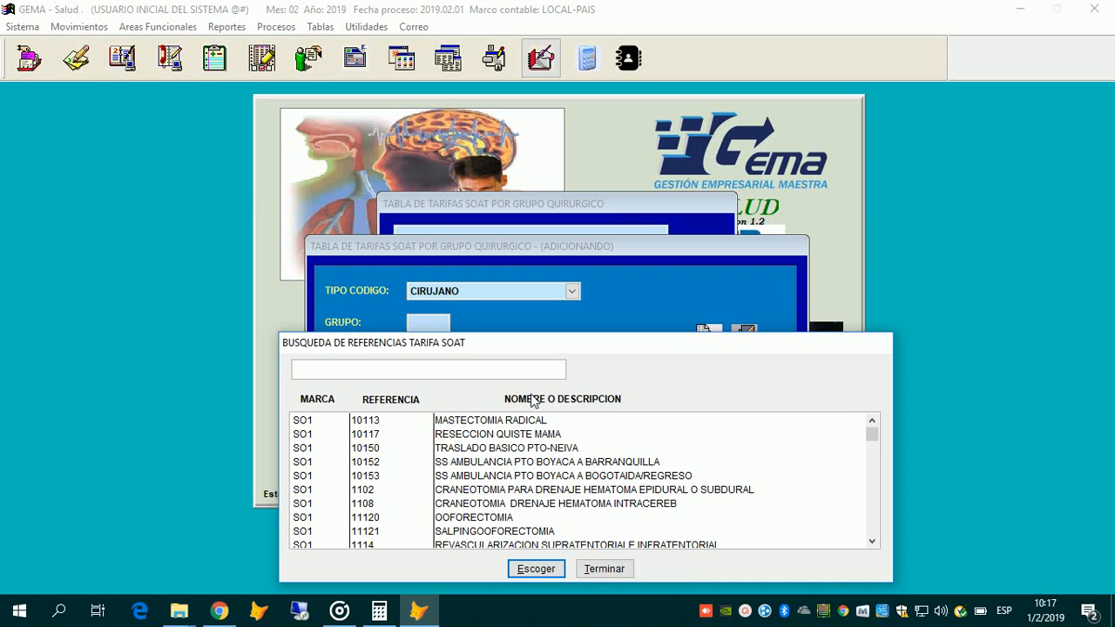
double_click(534, 434)
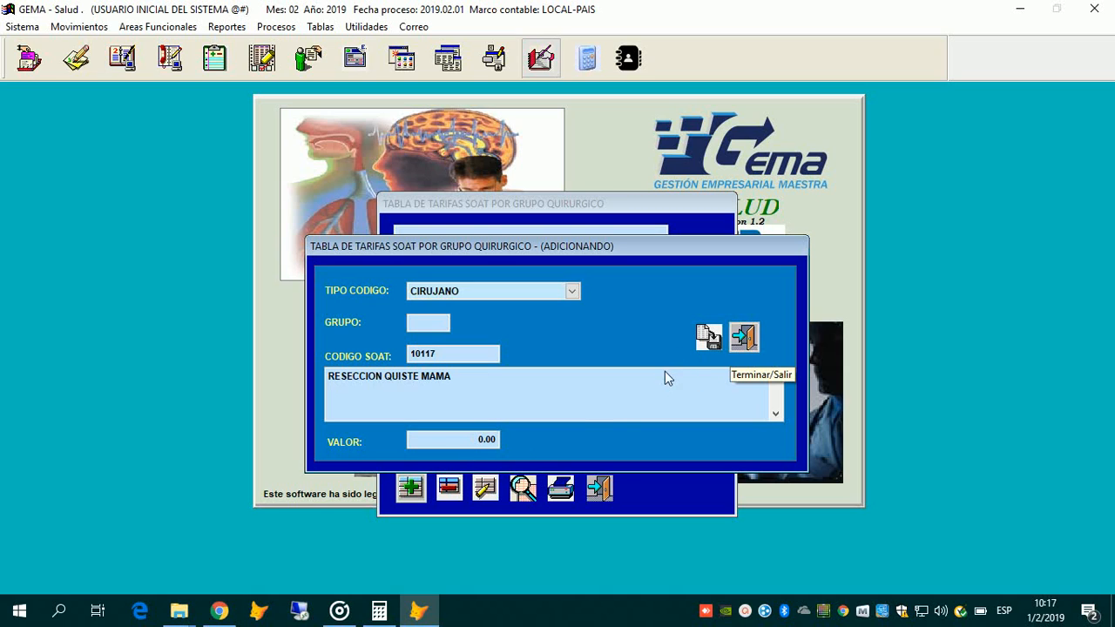
left_click(743, 337)
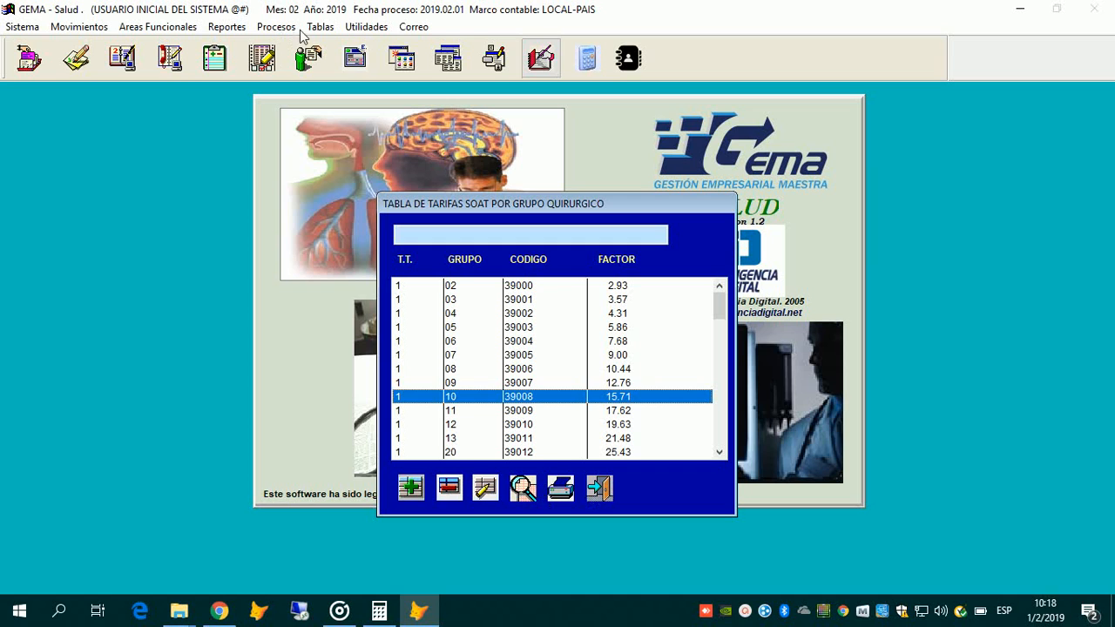
Step: Close the SOAT tariffs table and open the Vias de Acceso por Manual table
left_click(392, 287)
scroll(427, 324, "down", 1)
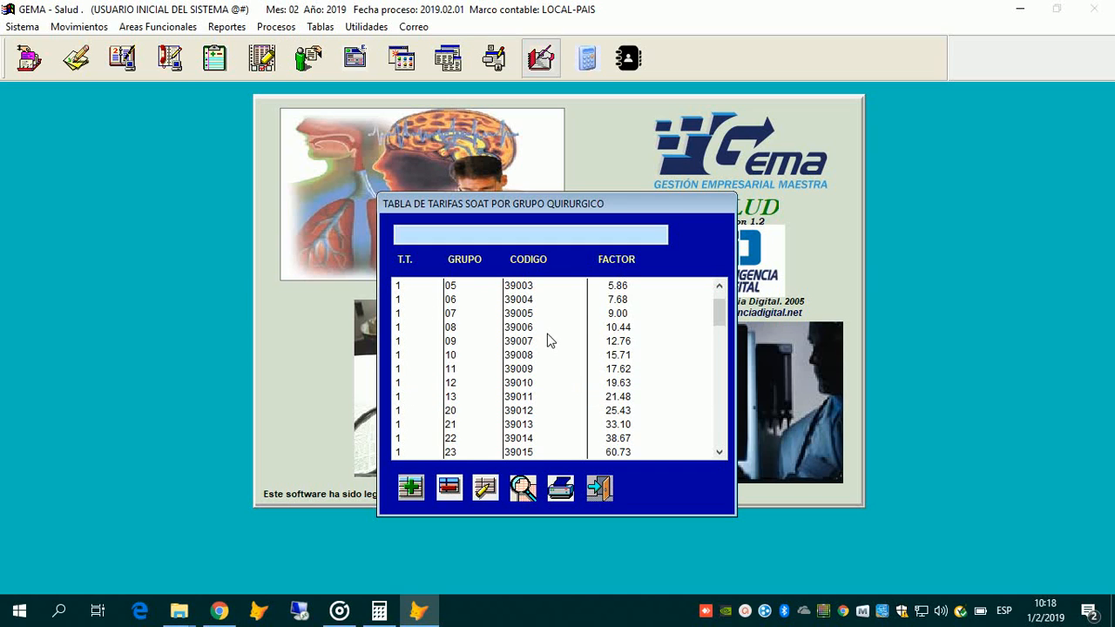
scroll(548, 339, "up", 1)
left_click(601, 488)
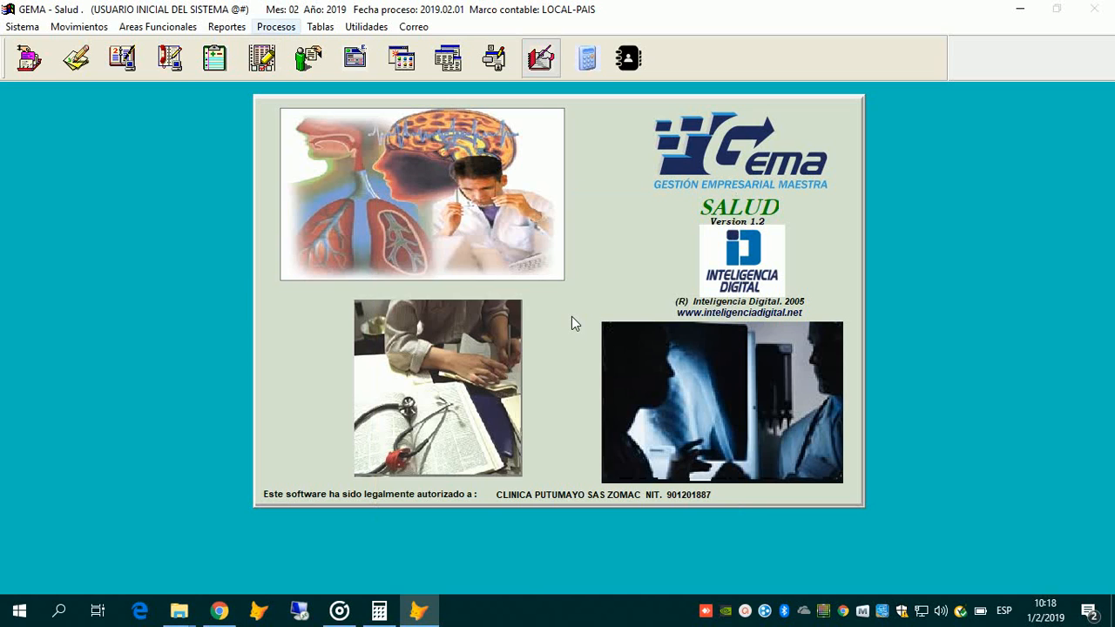
left_click(320, 27)
key("f")
key("Right")
key("v")
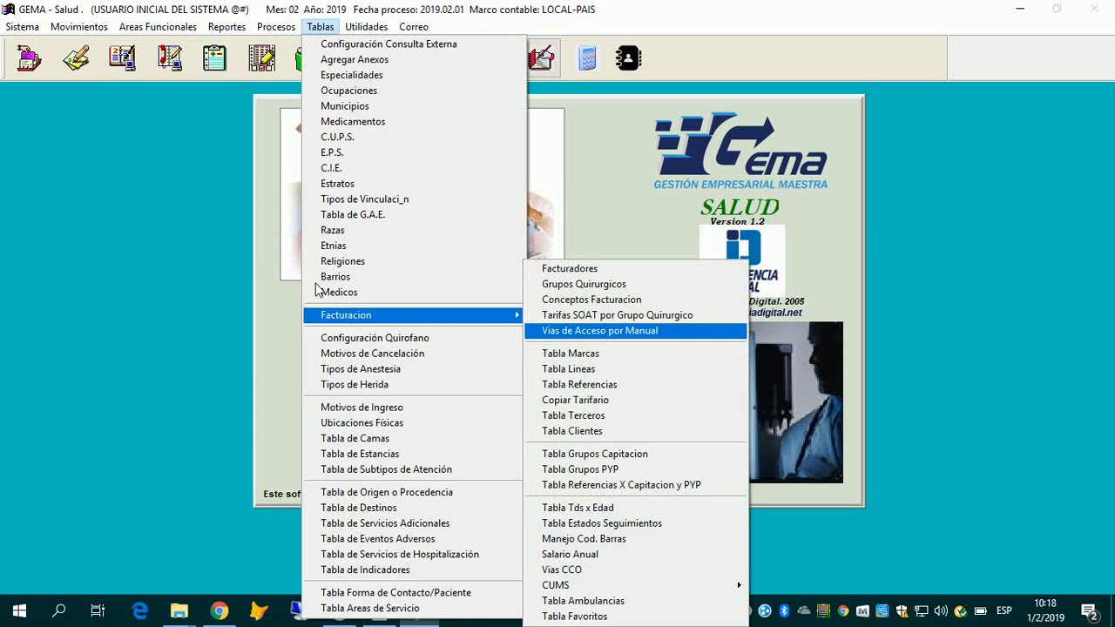
key("Return")
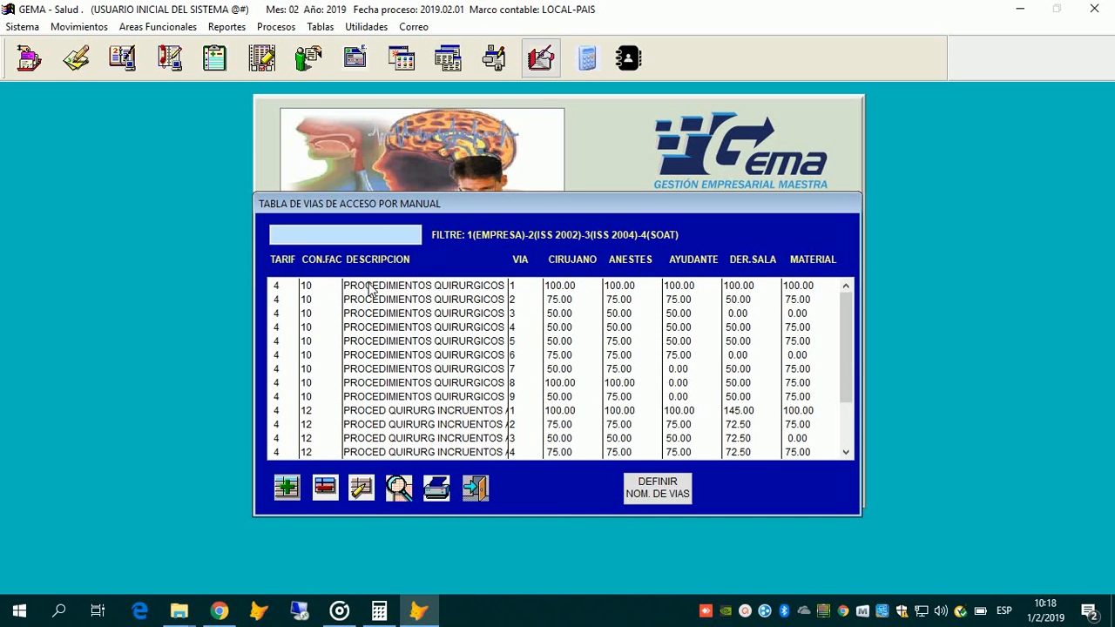
Step: Review the surgeon, anaesthetist, assistant, room and material percentages for VIA 1 through VIA 9
left_click(536, 279)
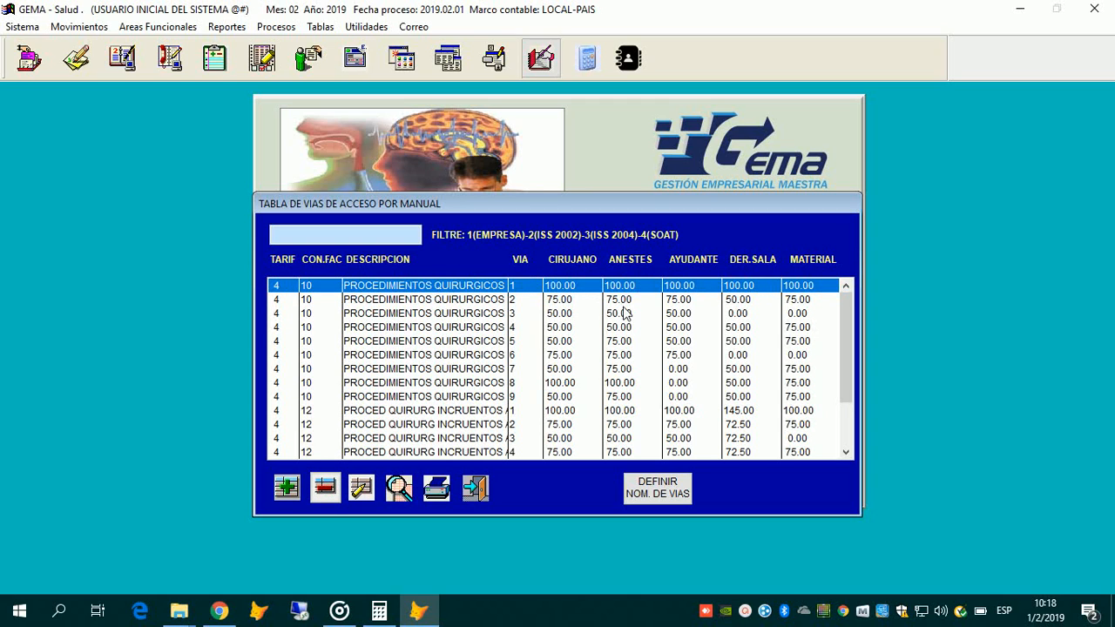
left_click(750, 301)
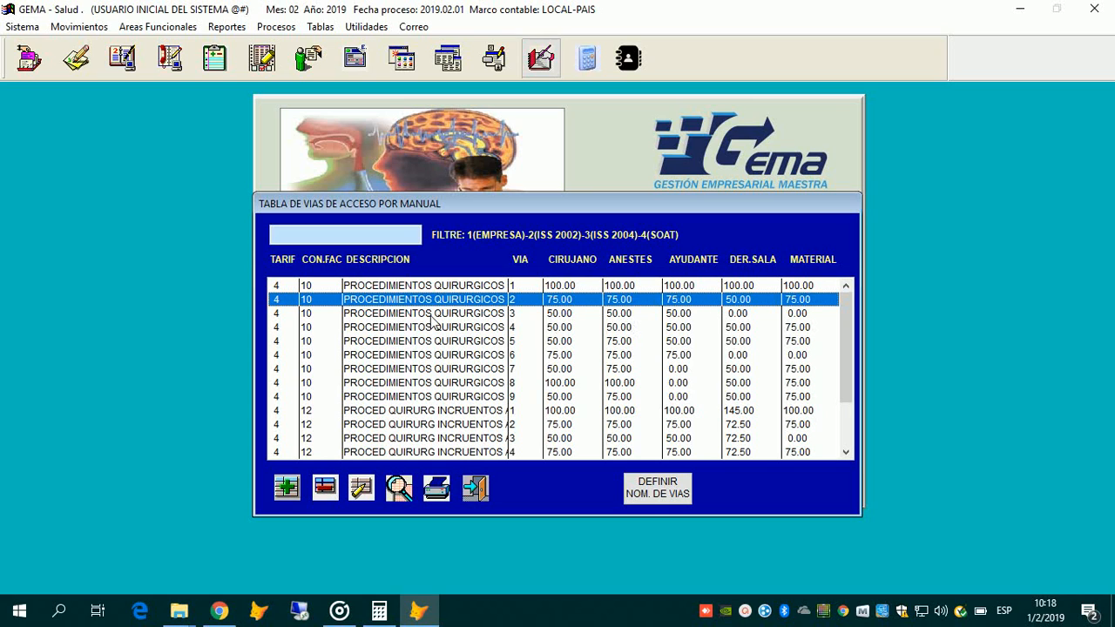
left_click(309, 313)
key("Up")
key("Up")
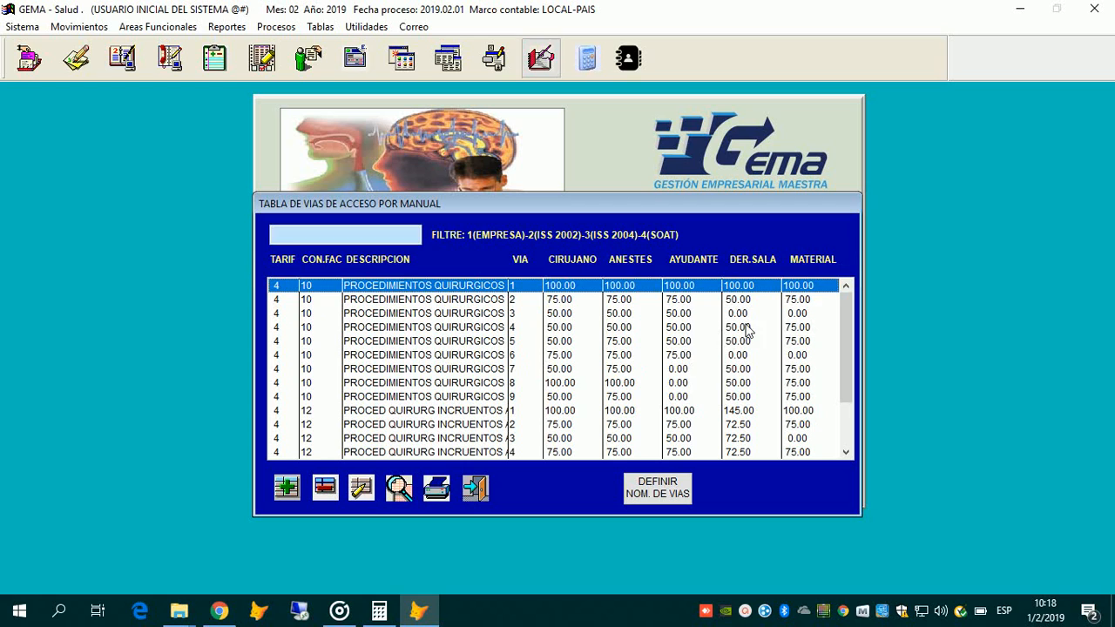
key("Down")
key("Down")
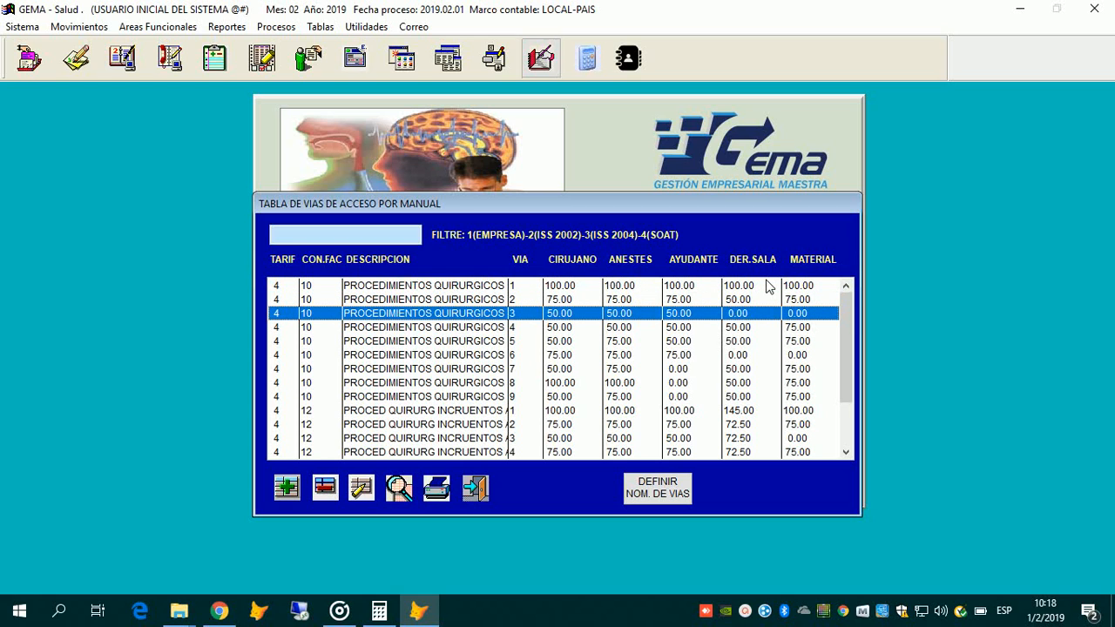
key("Up")
key("Up")
key("Down")
key("Down")
key("Up")
key("Up")
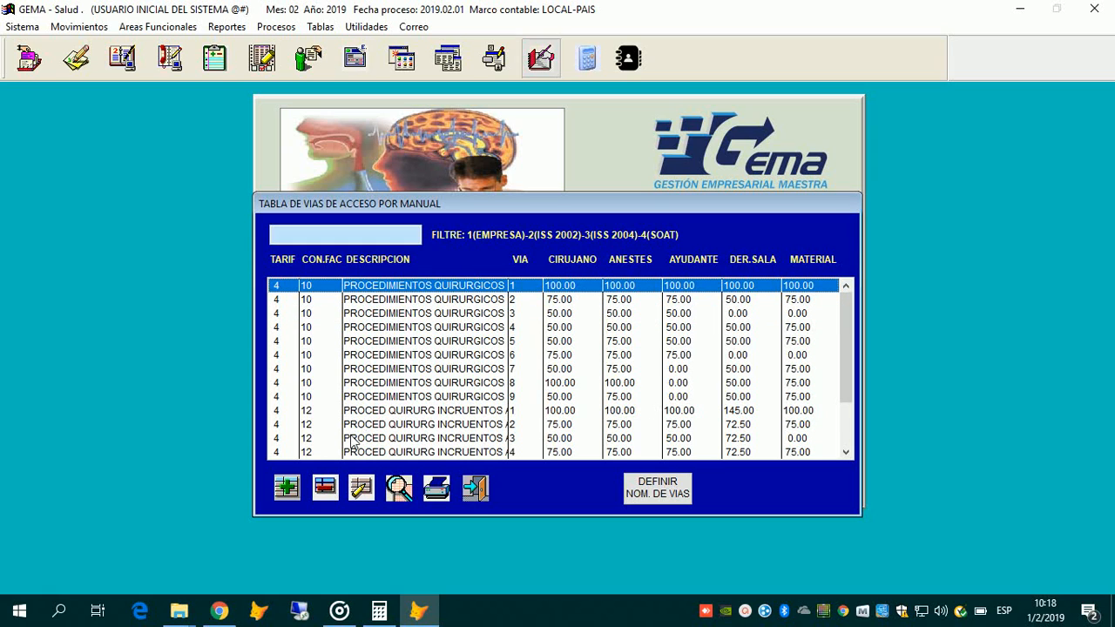
key("Down")
key("Down")
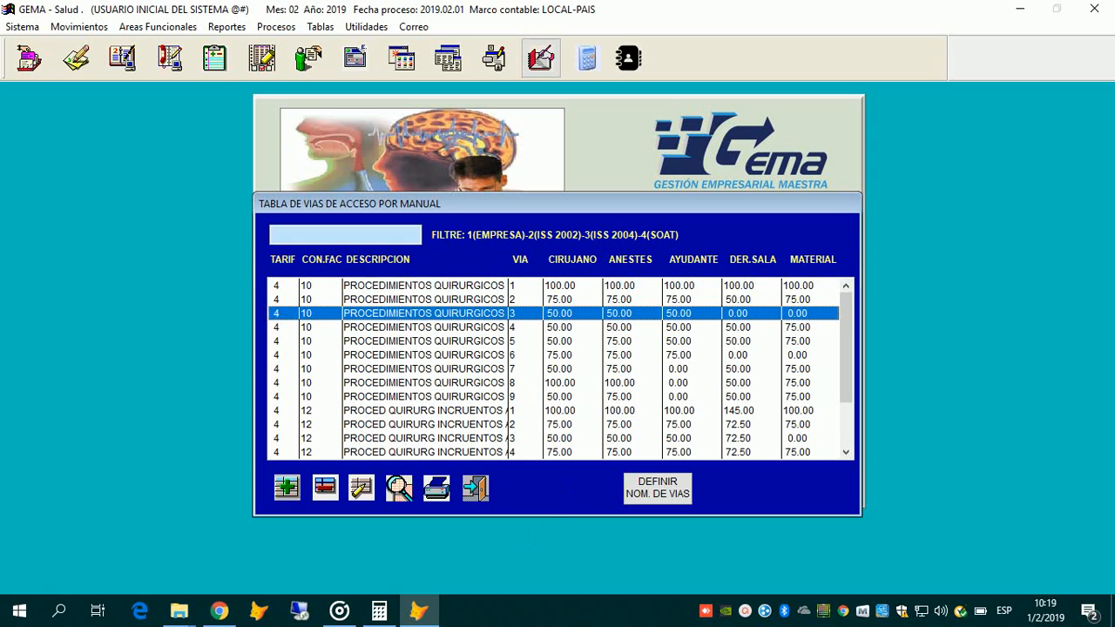
key("Down")
key("Down")
key("Down")
key("Down")
key("Down")
key("Down")
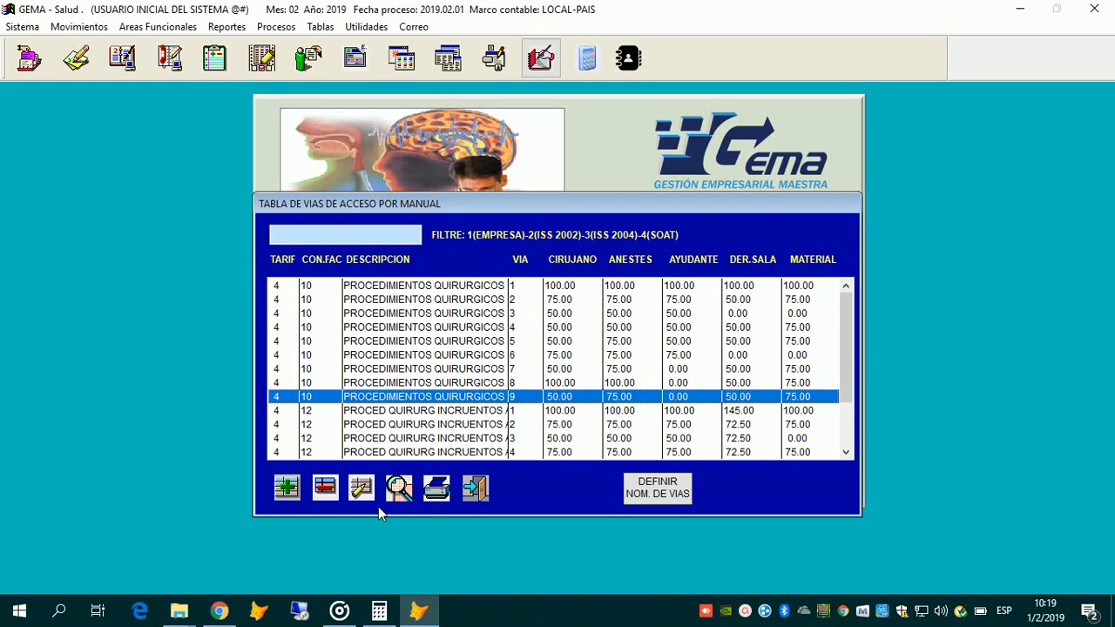
left_click(745, 611)
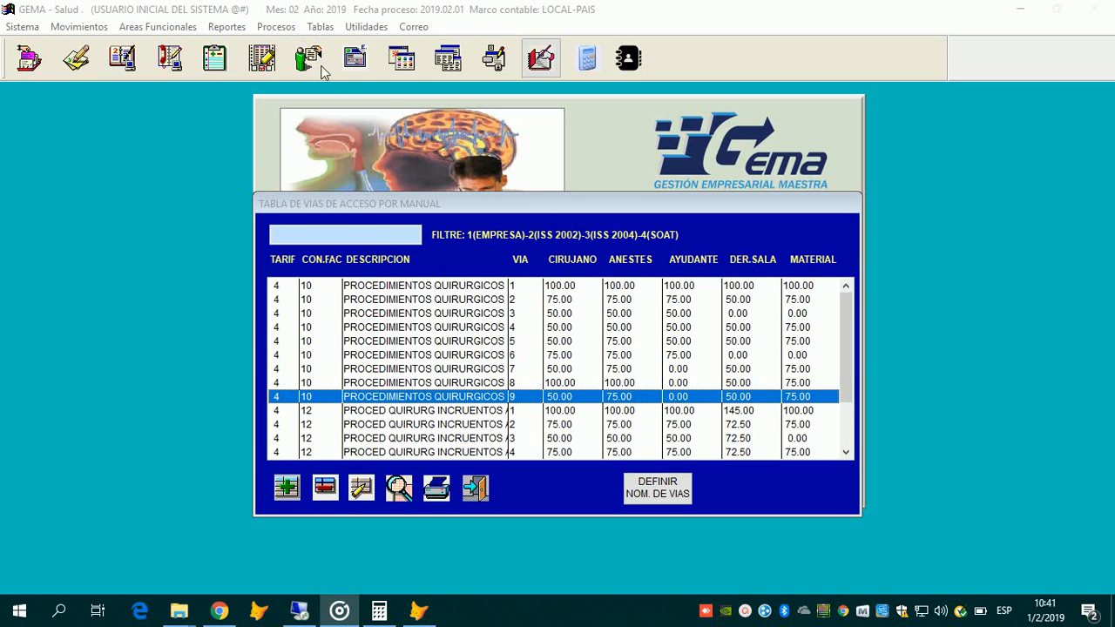
Step: Close the access vias table and open the empty Tabla Grupos Capitacion
left_click(475, 488)
key("ctrl+End")
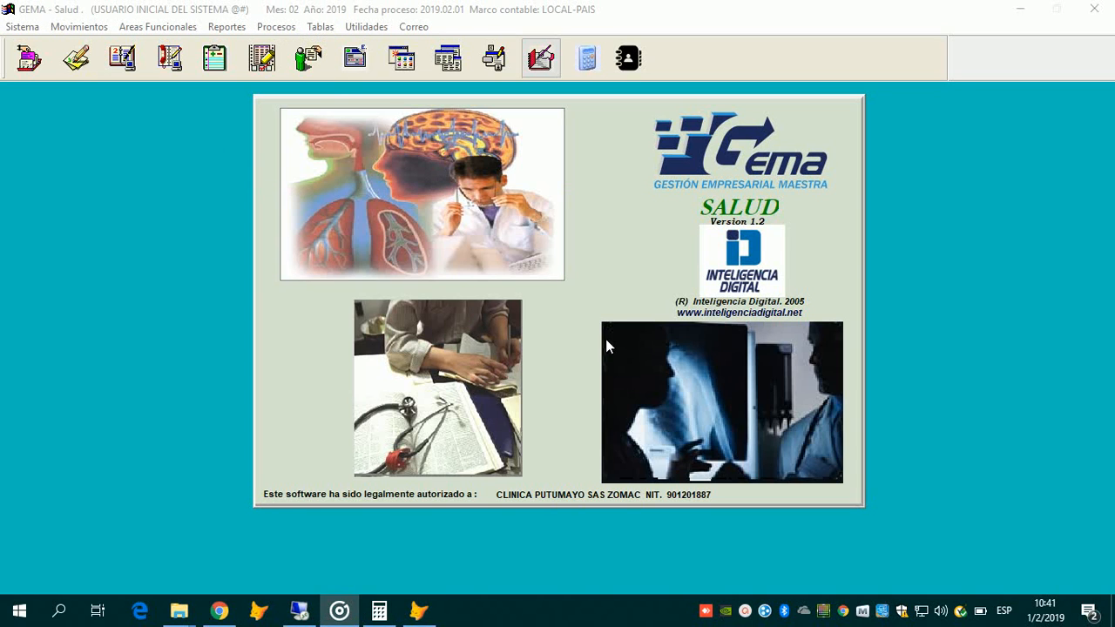
left_click(321, 27)
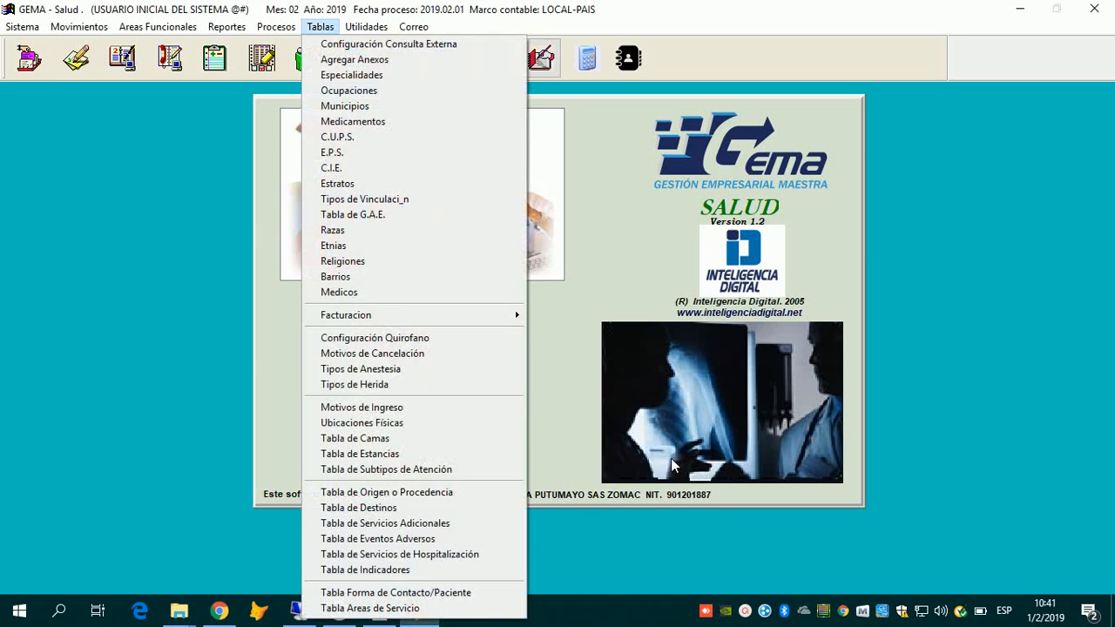
mouse_move(414, 315)
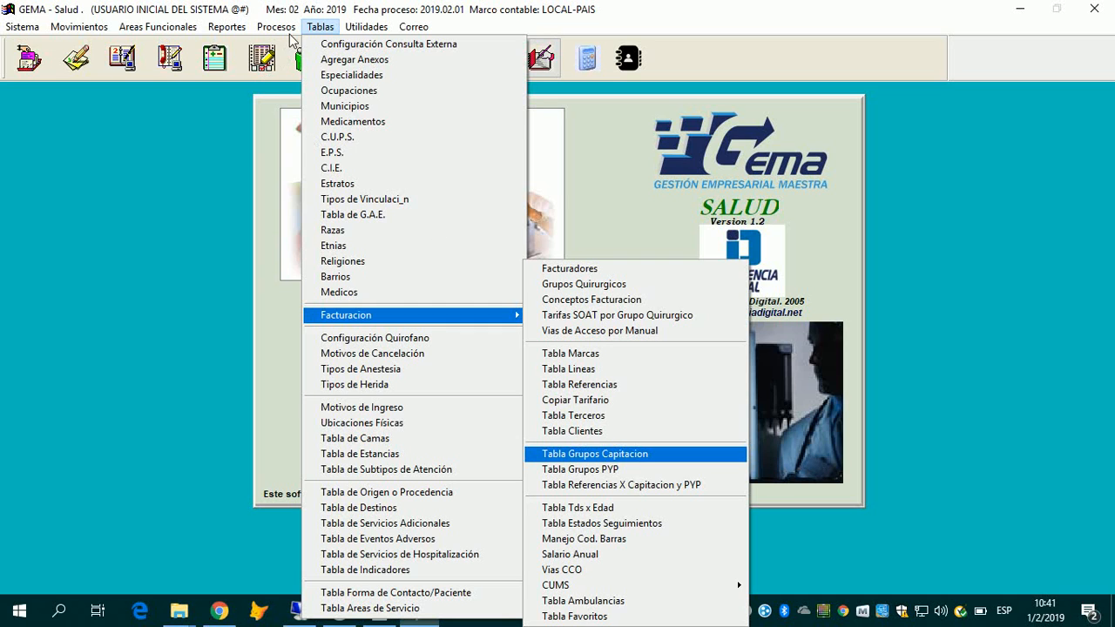
left_click(676, 454)
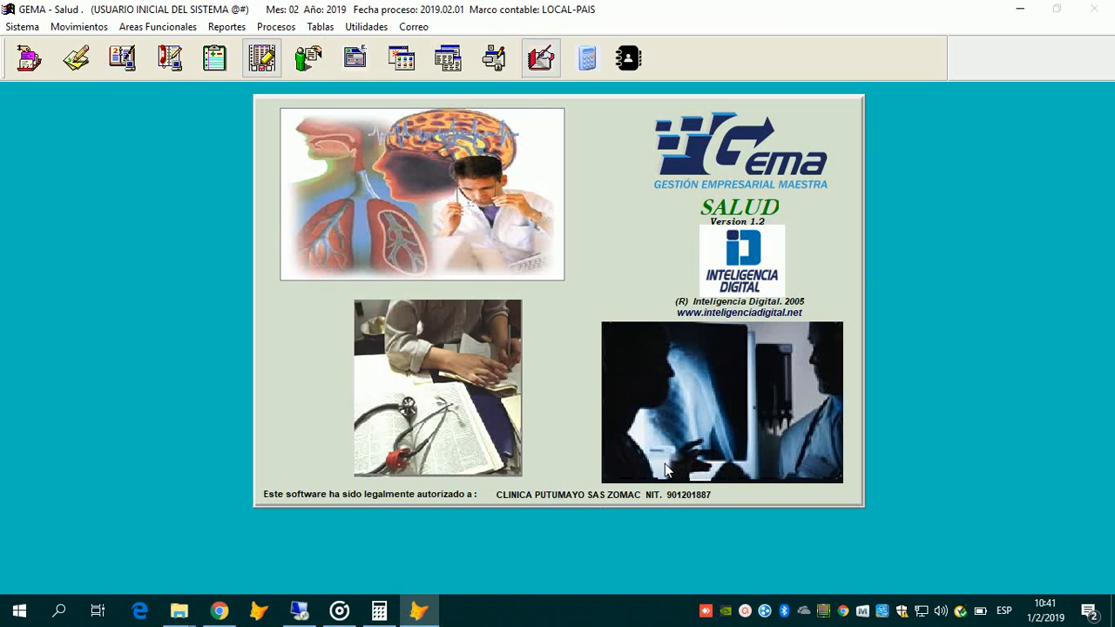
Step: Open the empty Tabla Grupos PYP and close it again
left_click(320, 27)
mouse_move(383, 316)
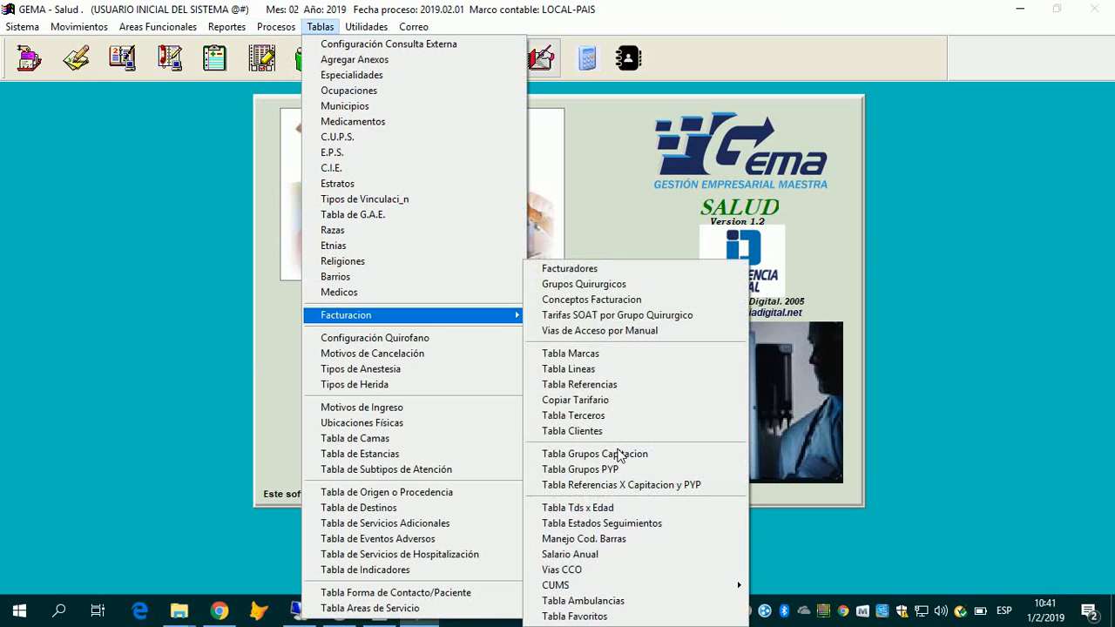
key("Down")
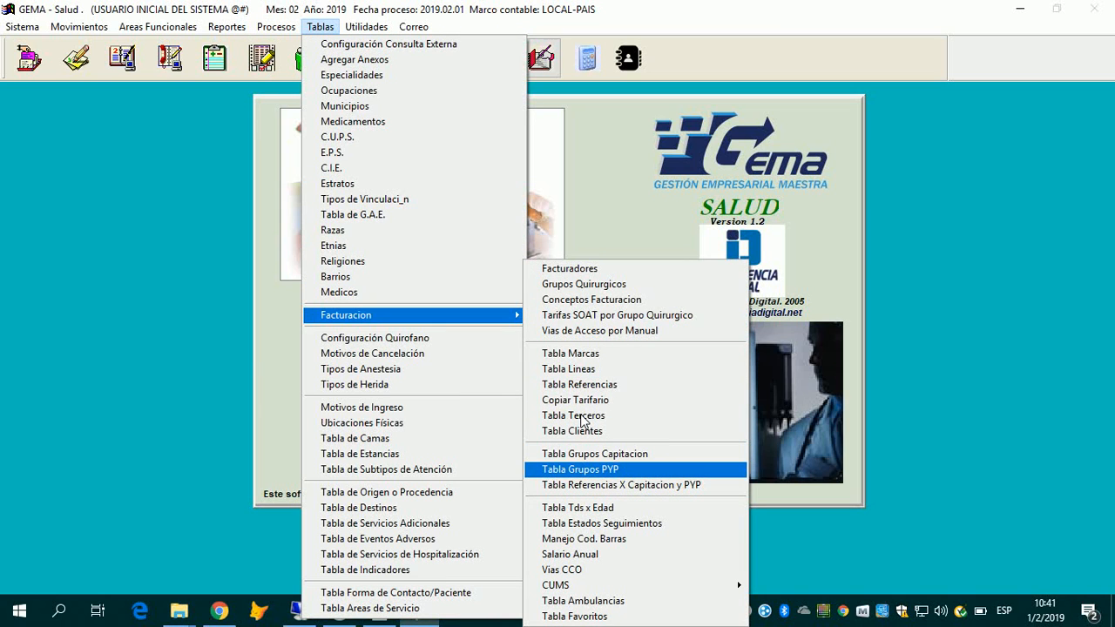
key("Return")
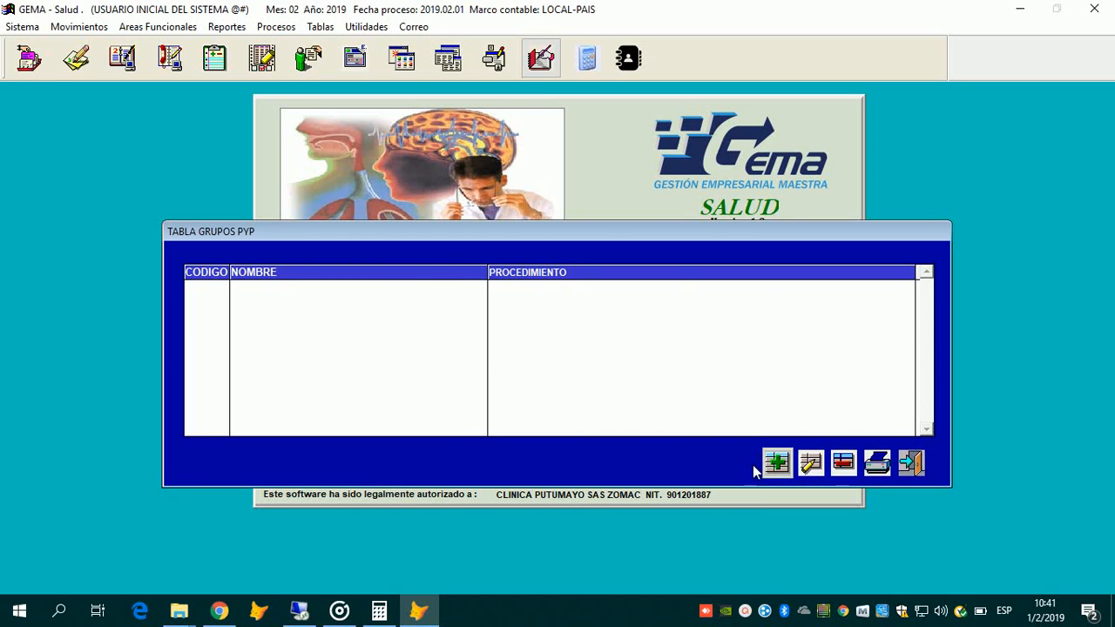
key("Escape")
key("alt+t")
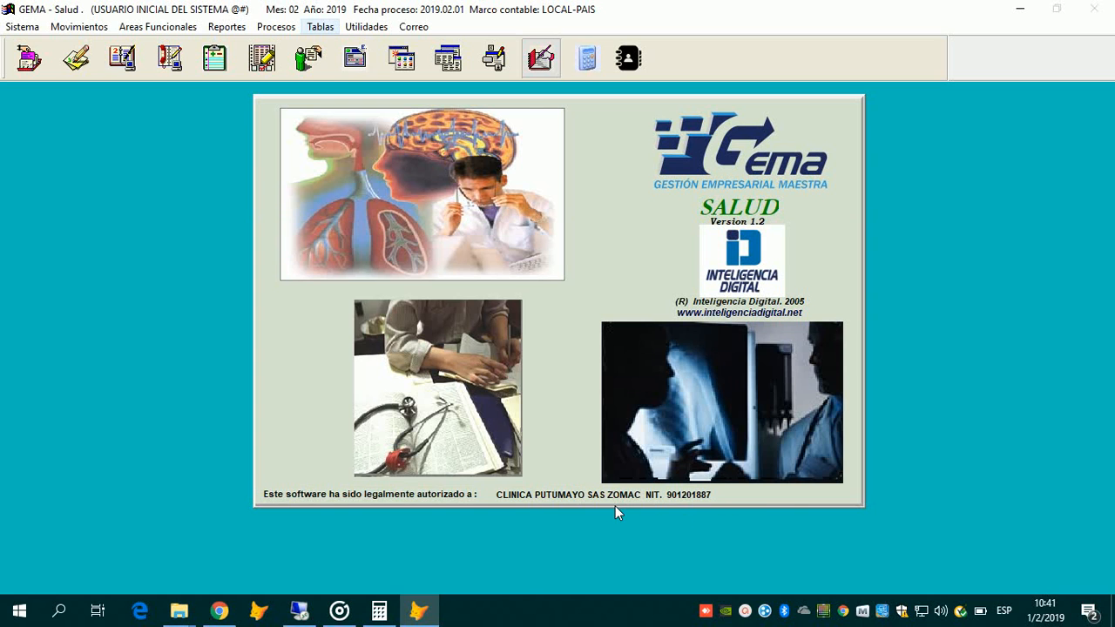
key("Down")
key("Down")
key("Down")
key("Down")
key("Down")
key("Down")
key("Down")
key("Down")
key("Down")
key("Down")
key("Down")
key("Down")
key("Down")
key("Down")
key("Down")
key("Down")
key("Down")
Step: Open Tabla Tds x Edad and inspect the document types for ages 0–7, 8–17 and 18–200
mouse_move(508, 314)
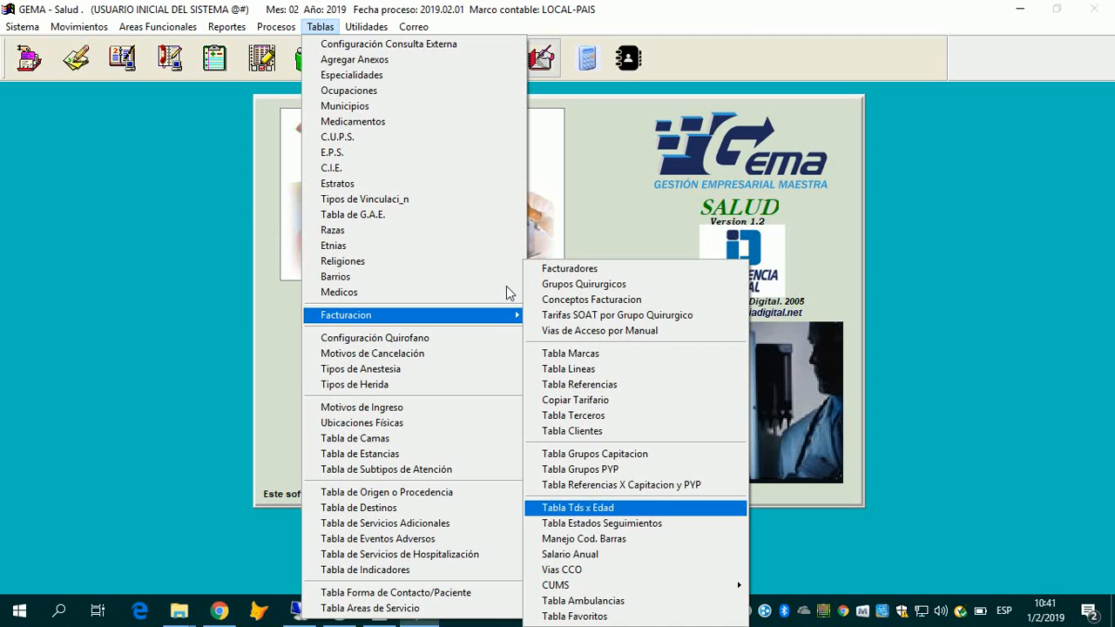
key("Return")
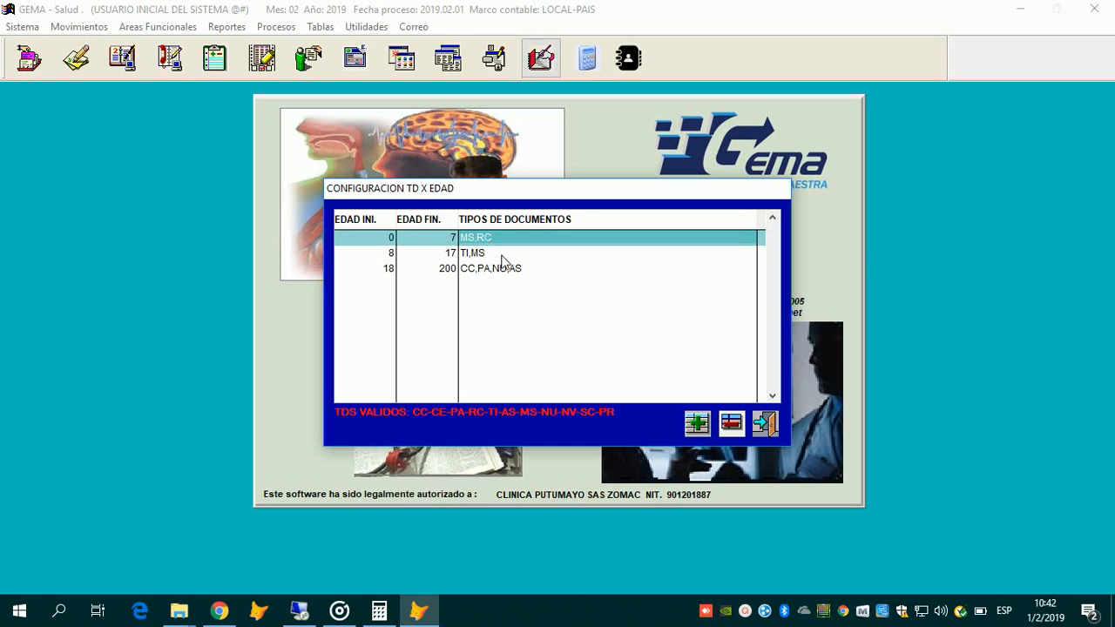
key("Left")
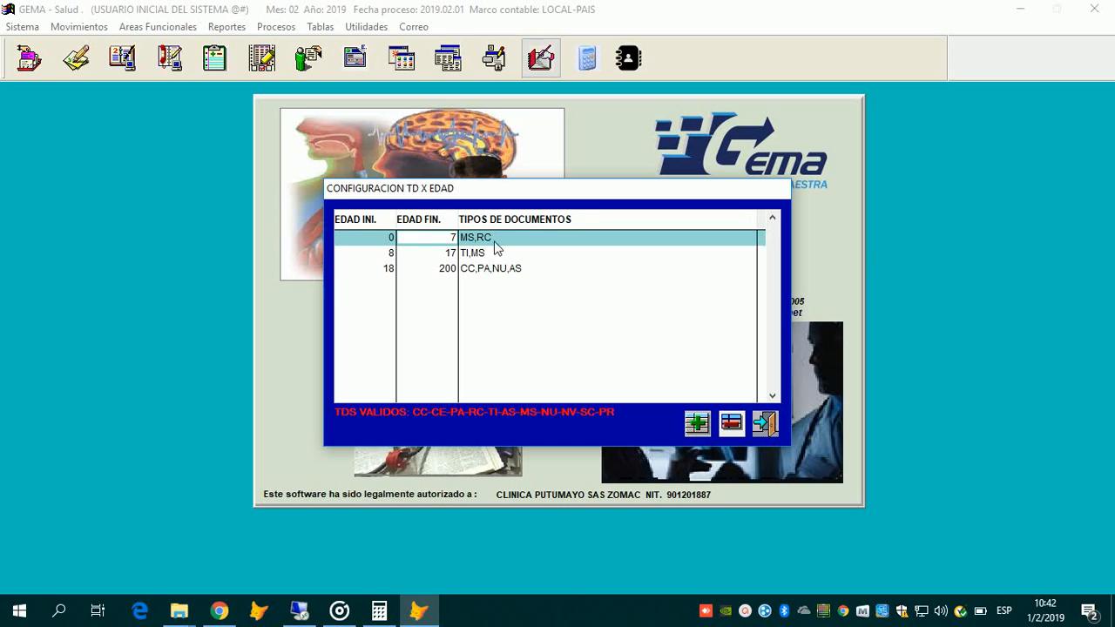
left_click(486, 244)
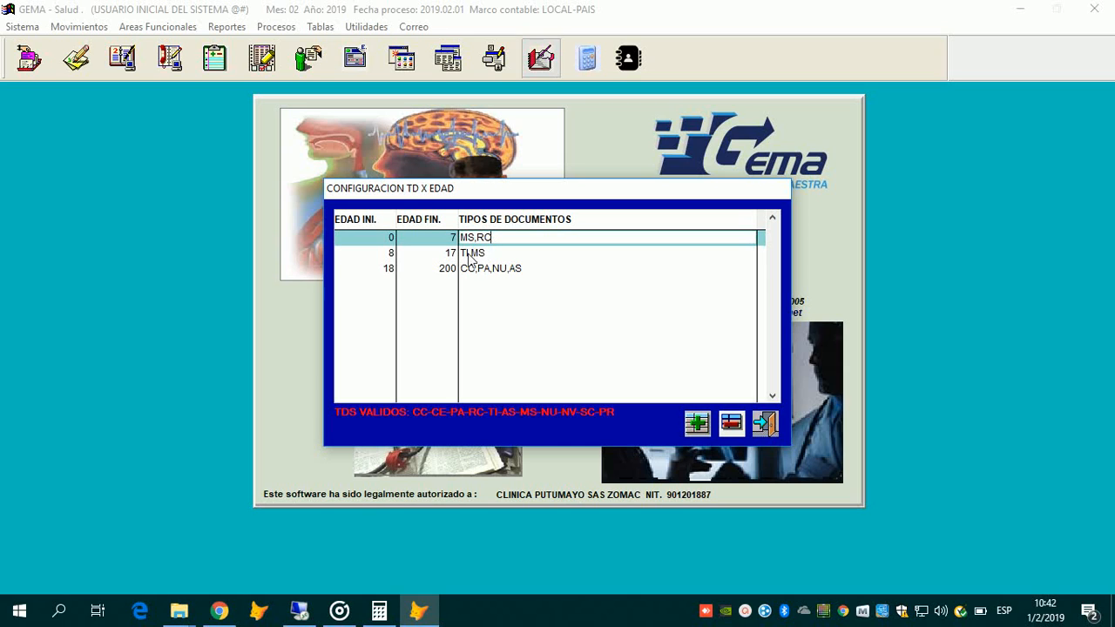
left_click(471, 253)
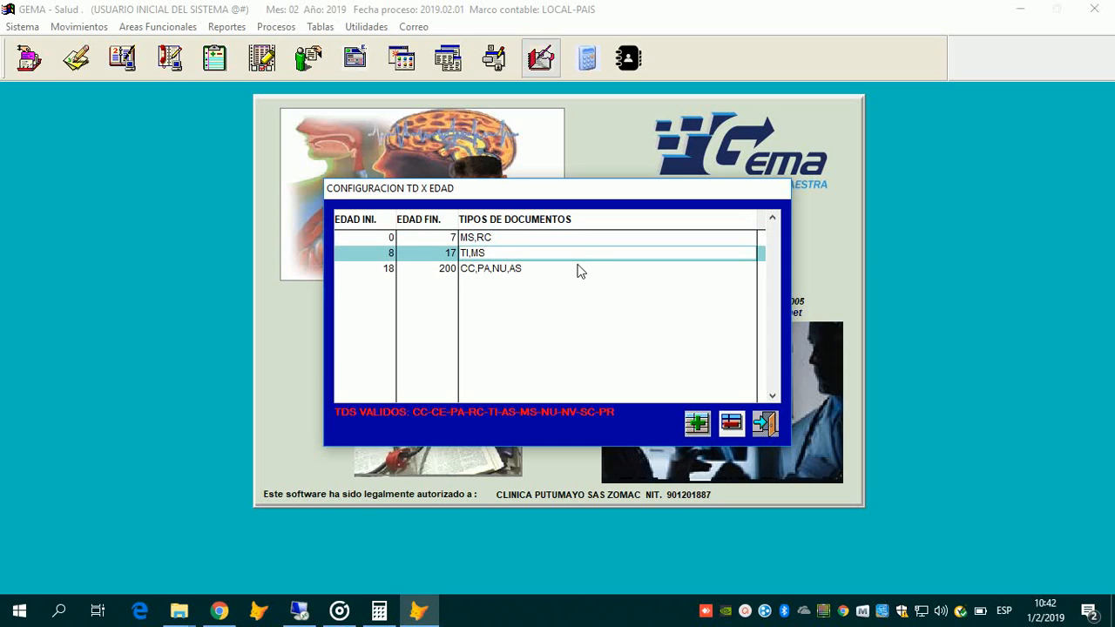
left_click(481, 271)
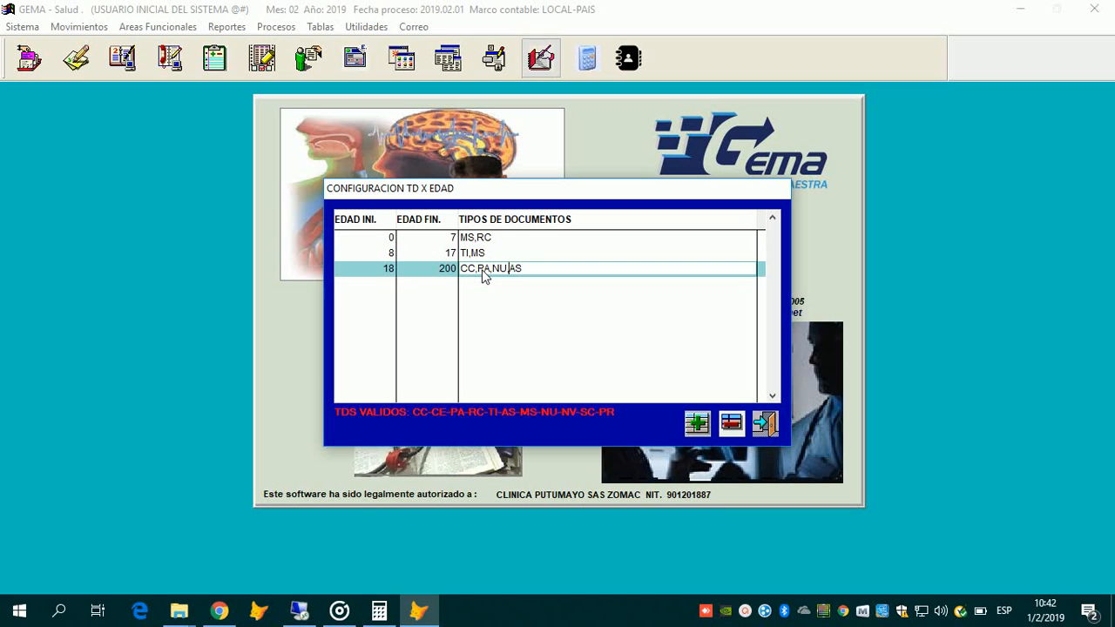
key("Right")
key("Right")
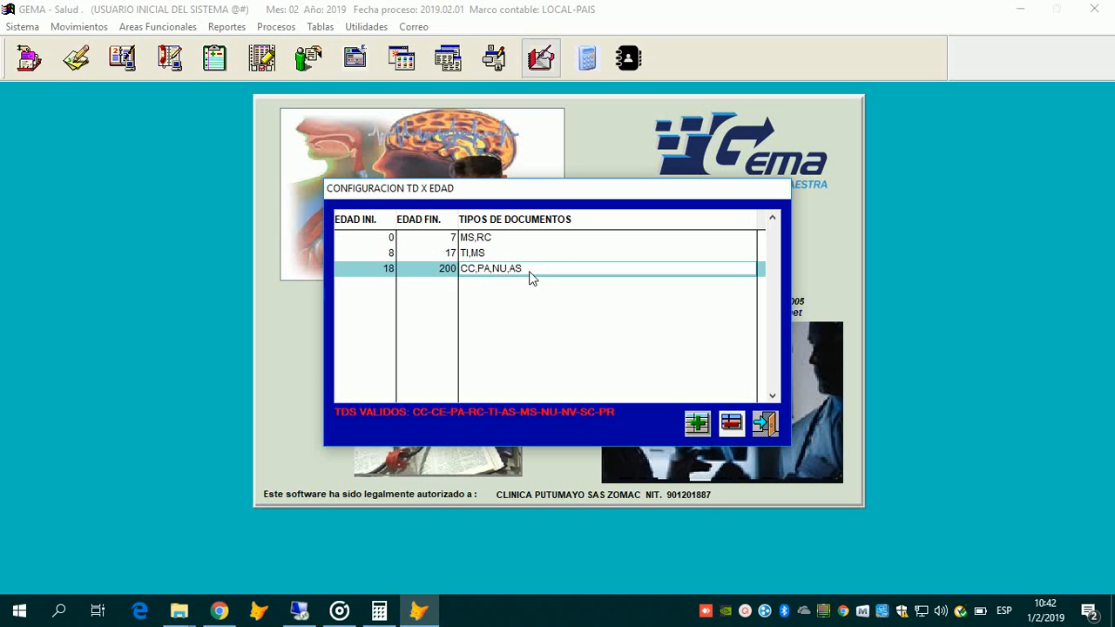
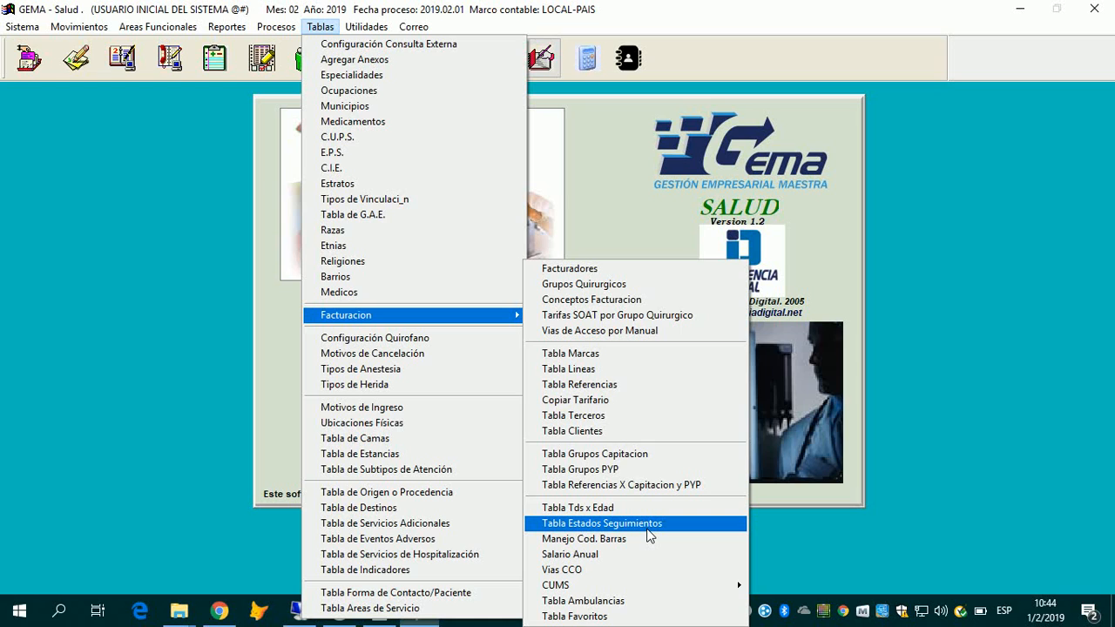
Step: Close the follow-up states table, then review Tabla Tds x Edad for ages 8–17 and close it
left_click(647, 526)
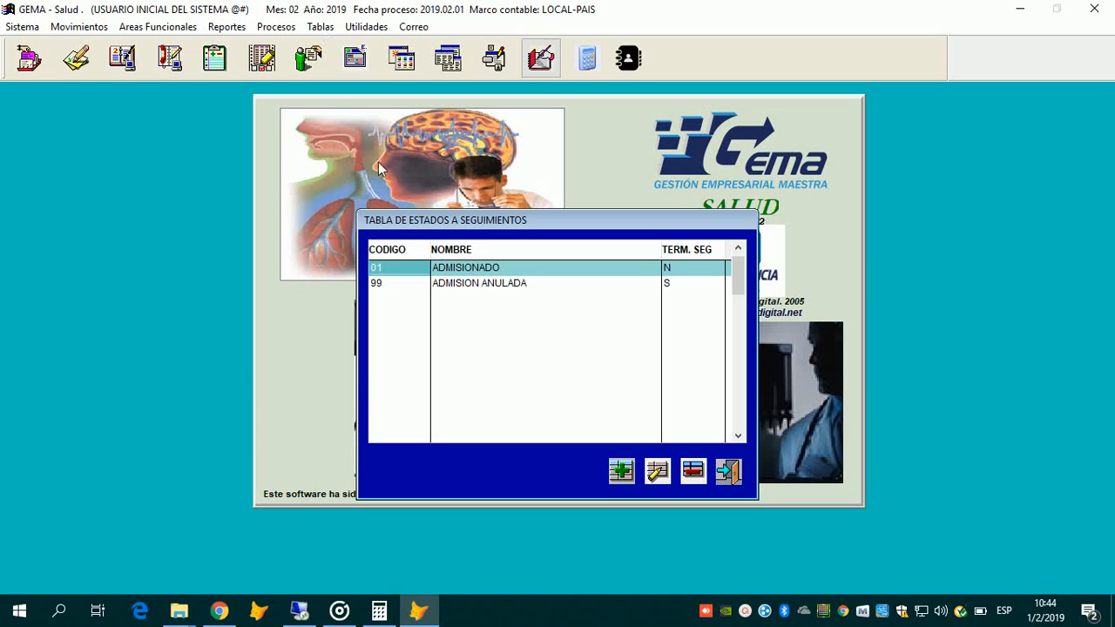
left_click(728, 472)
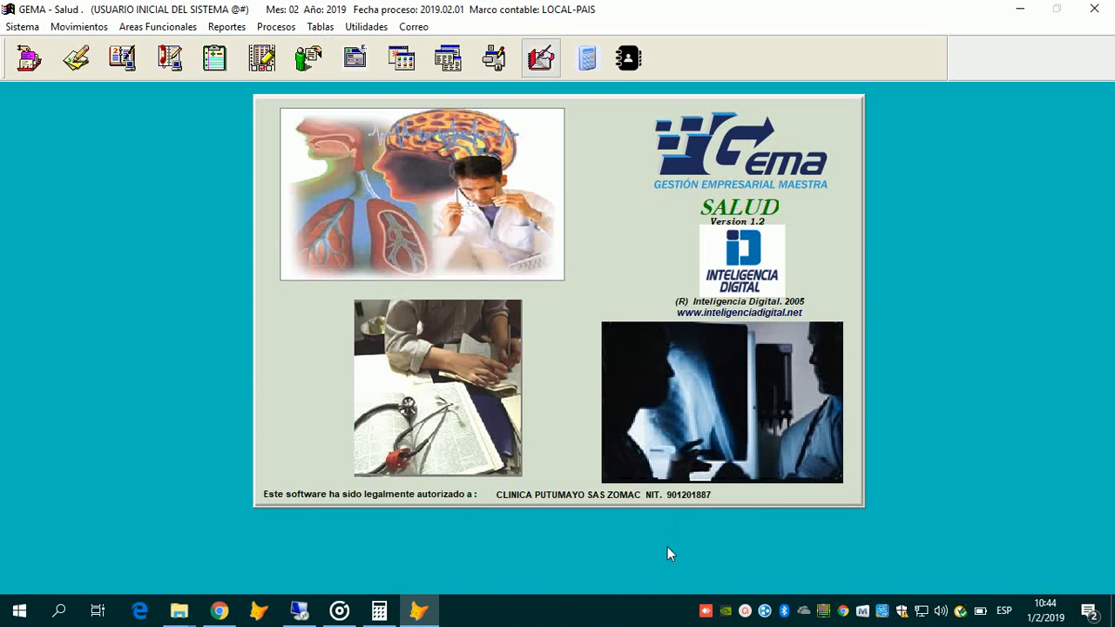
left_click(320, 27)
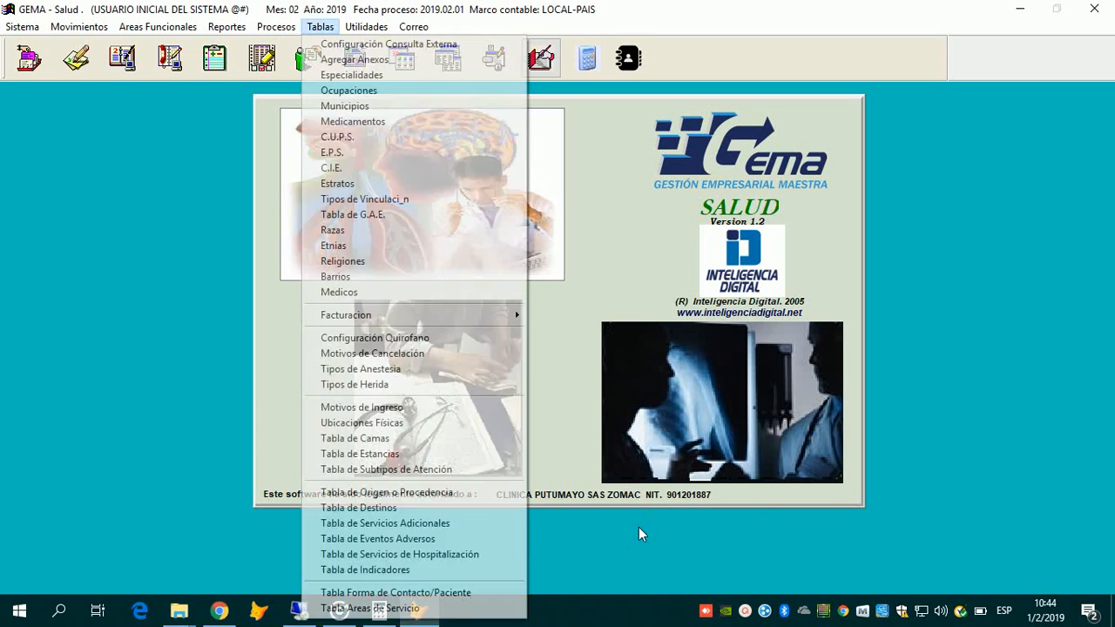
mouse_move(346, 316)
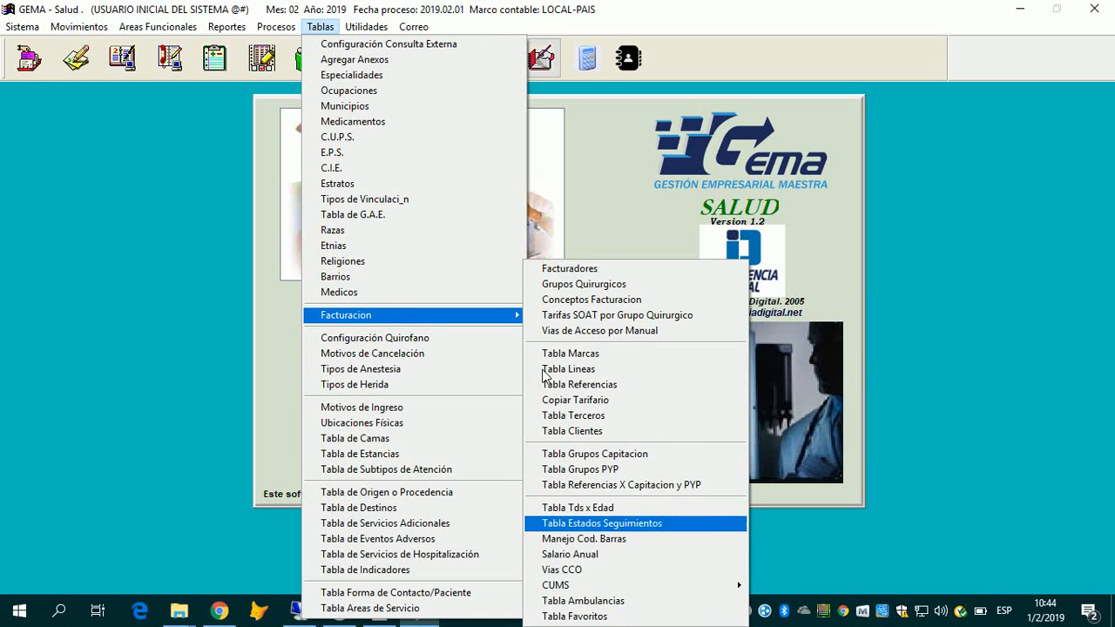
key("Up")
key("Up")
key("Up")
key("Up")
key("Up")
key("Down")
key("Down")
key("Down")
key("Down")
key("Up")
key("Return")
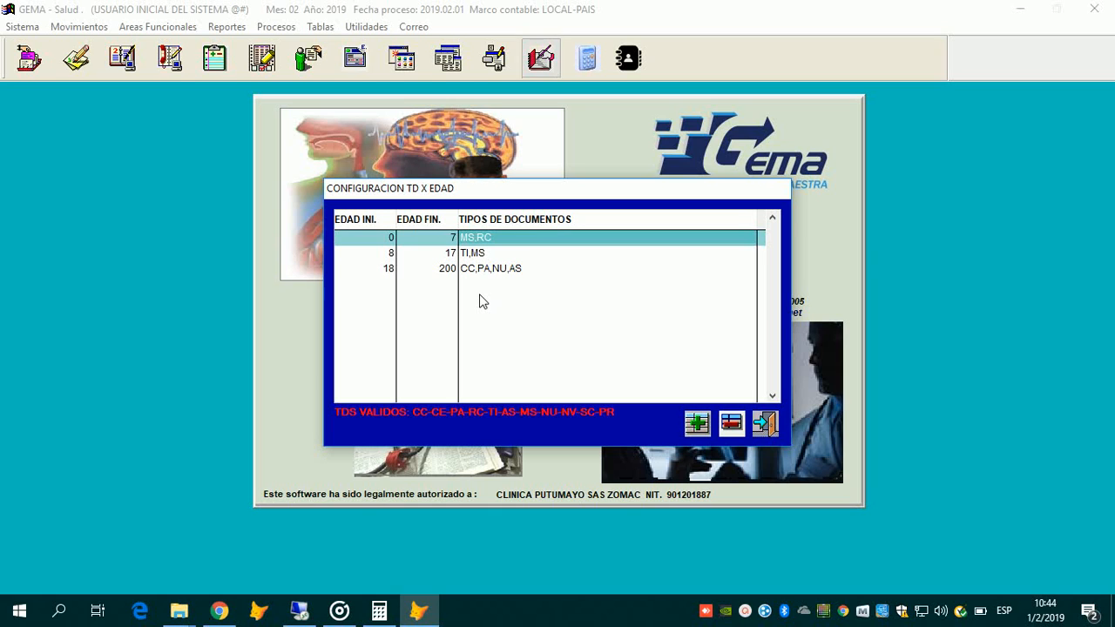
left_click(507, 255)
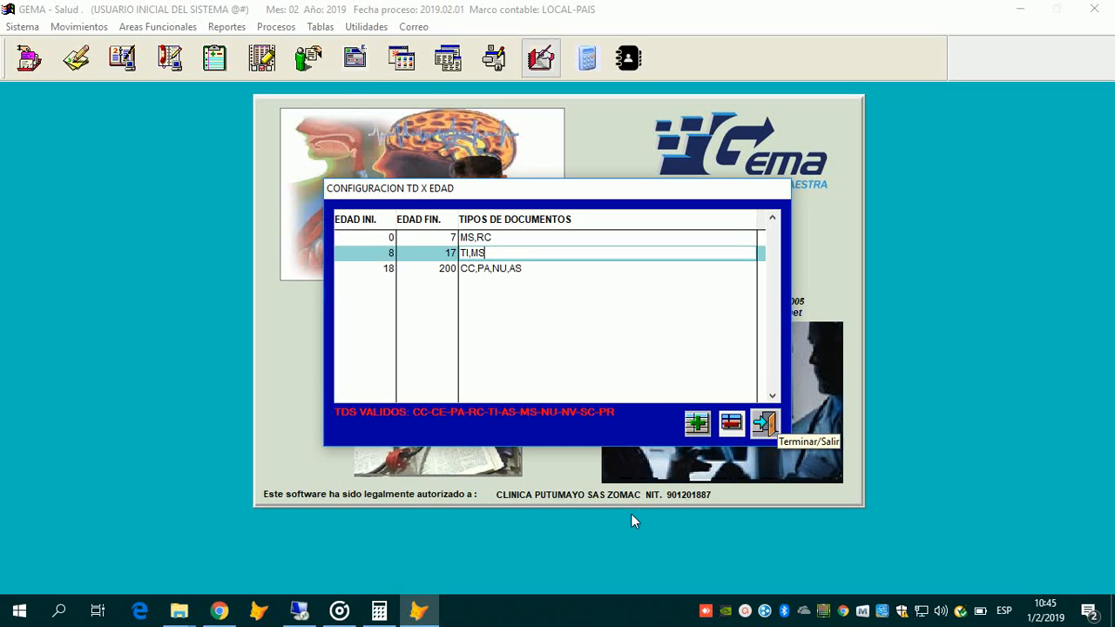
left_click(765, 424)
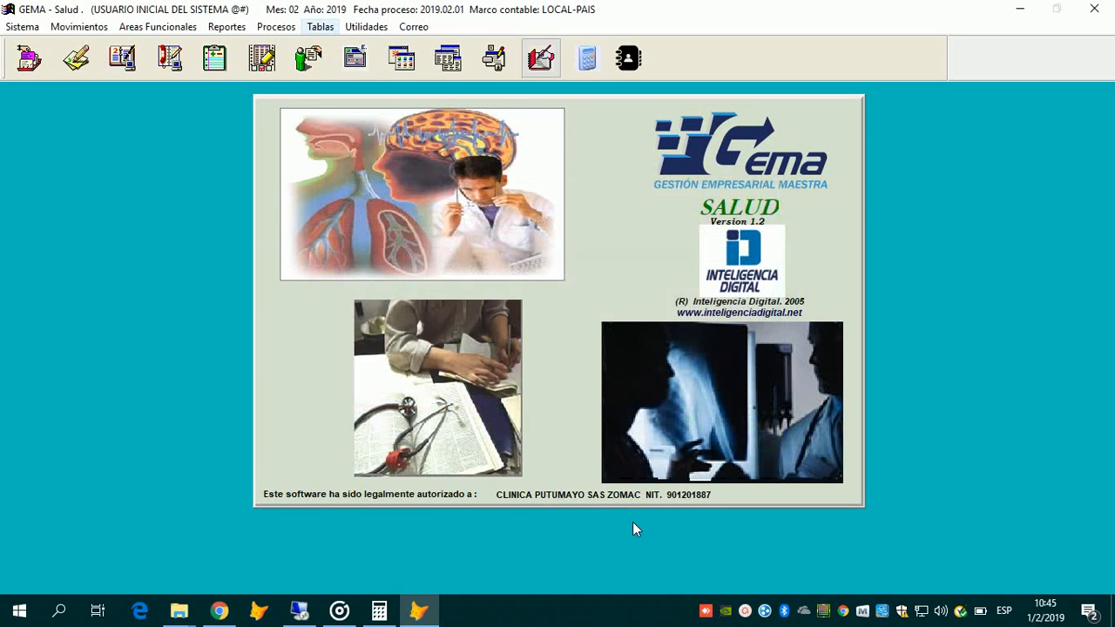
Step: Check the 2019 annual salary of 828116 in Salario Anual, close it, and return to Facturacion
left_click(320, 27)
mouse_move(488, 315)
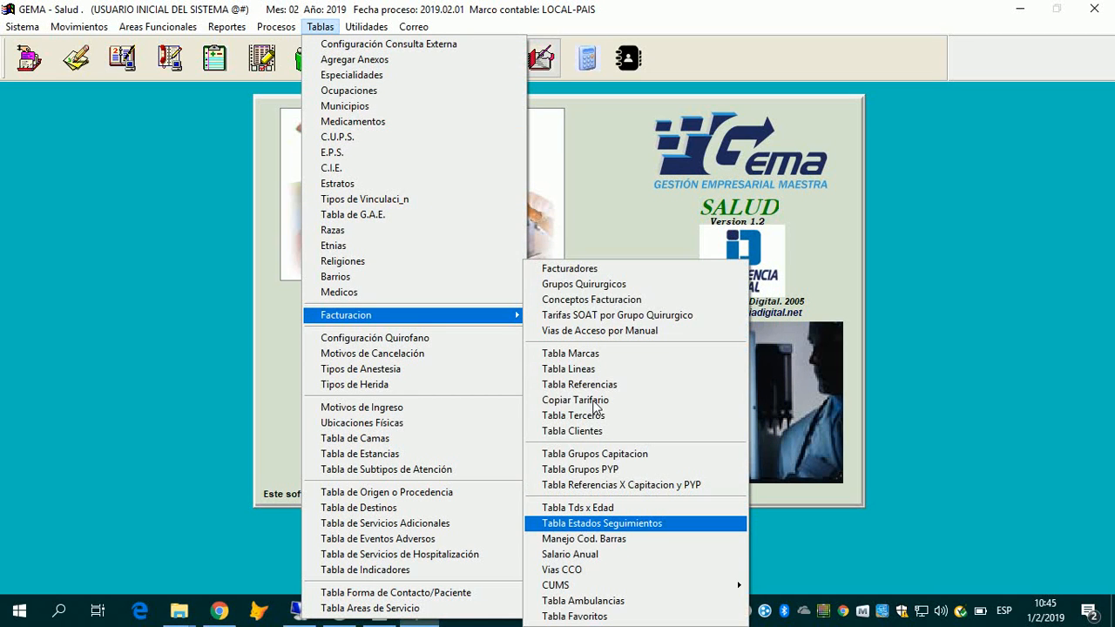
key("Down")
key("Down")
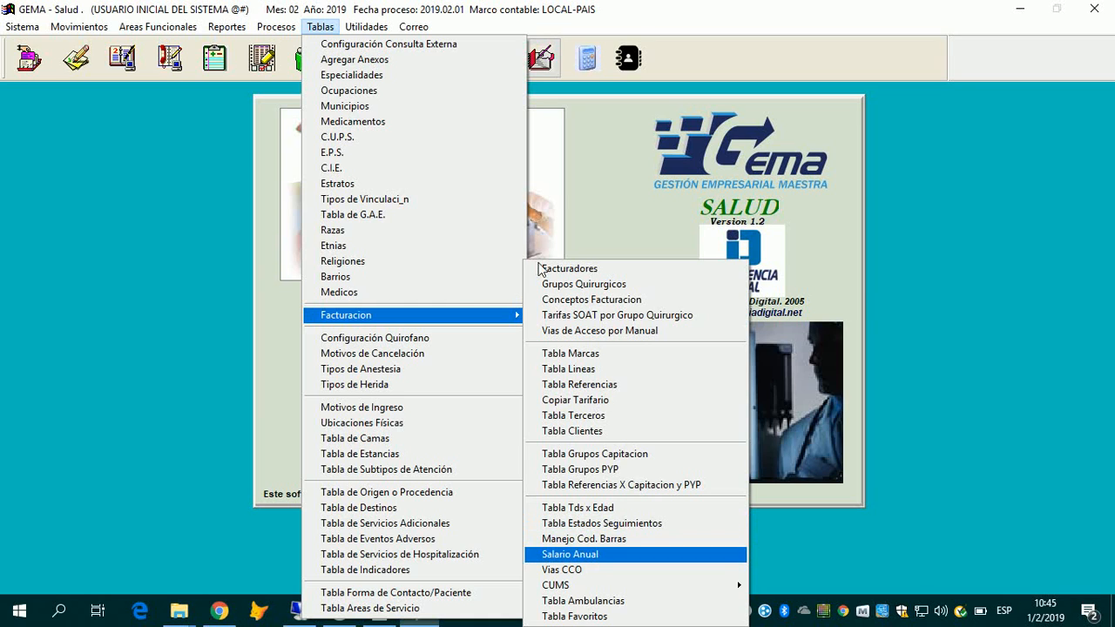
key("Return")
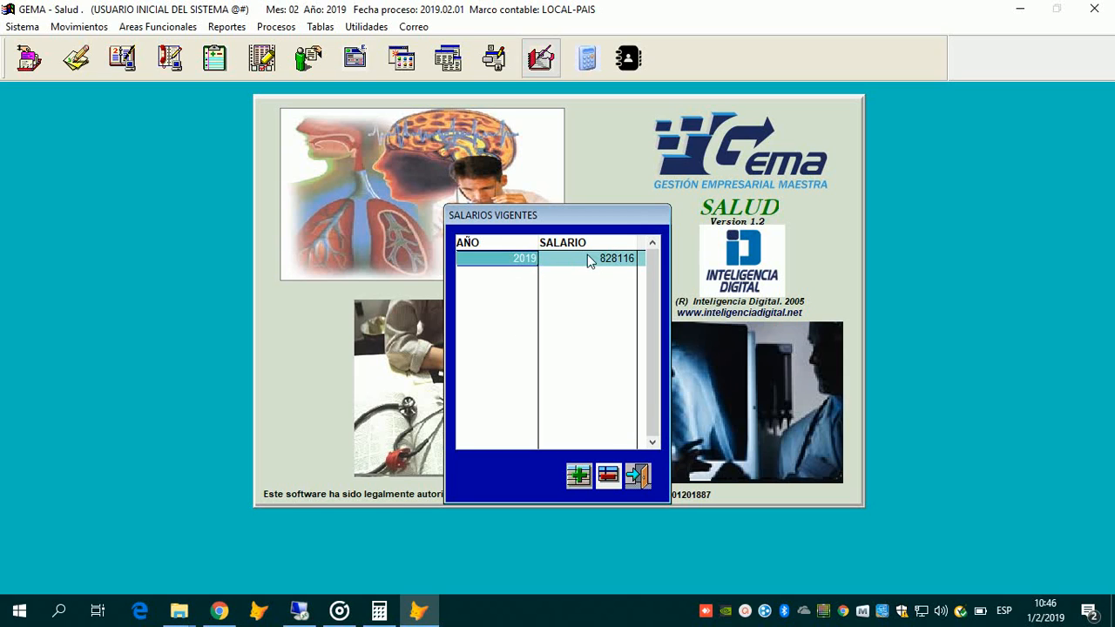
left_click(636, 258)
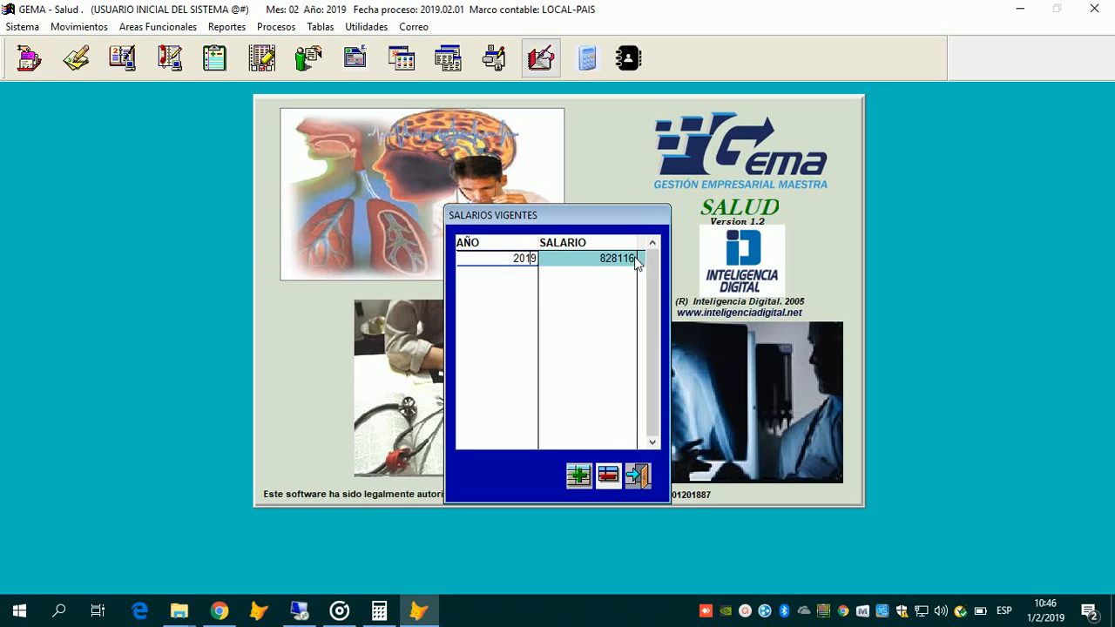
left_click(635, 259)
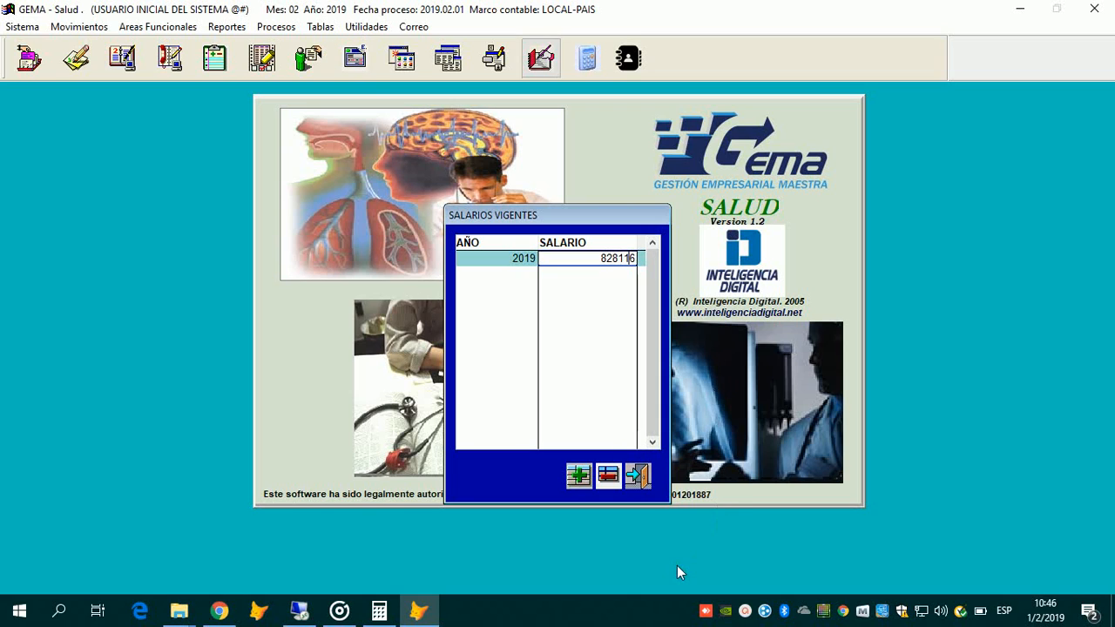
key("Escape")
left_click(319, 26)
key("Down")
key("Down")
key("Down")
key("Down")
key("Down")
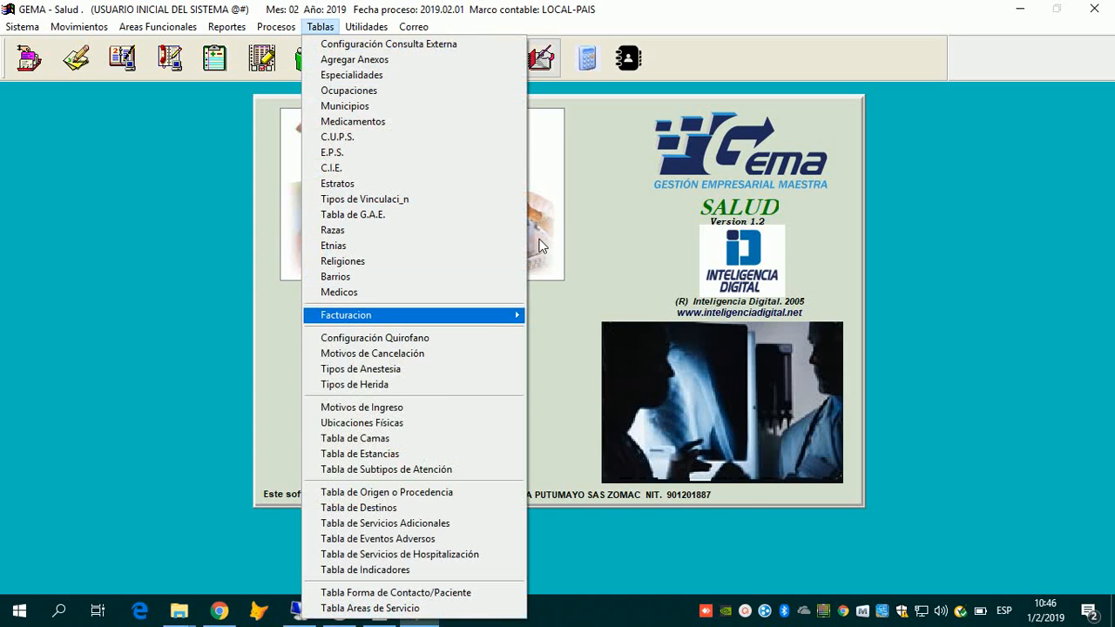
key("Right")
key("Down")
key("Down")
key("Down")
key("Down")
key("Down")
key("Down")
key("Down")
key("Down")
key("Down")
key("Down")
key("Down")
key("Down")
key("Down")
key("Down")
key("Down")
key("Down")
key("Down")
key("Down")
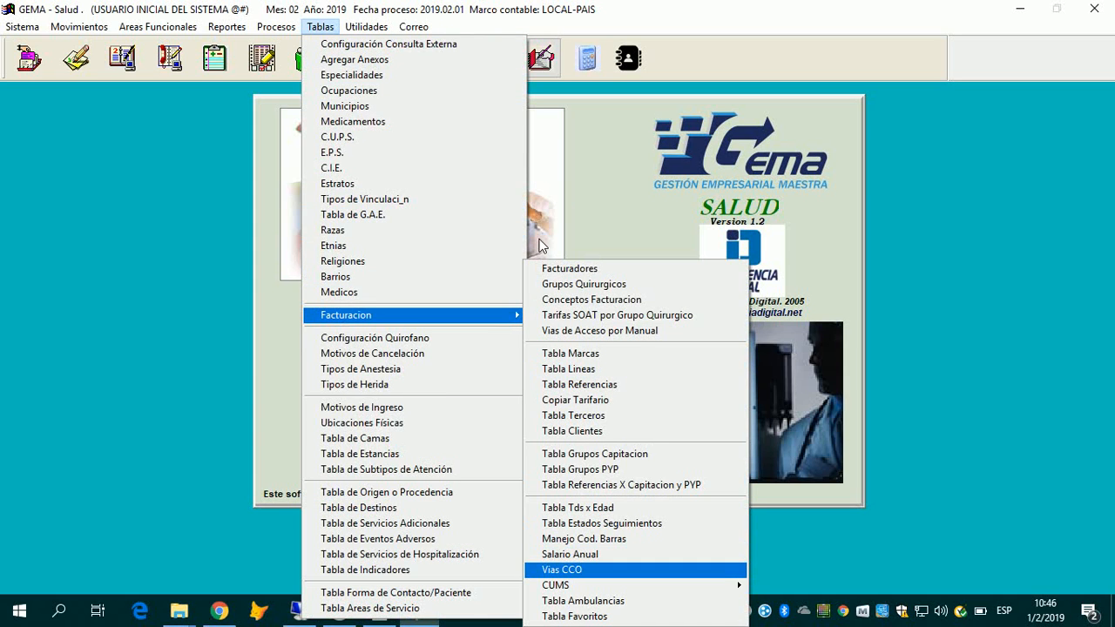
key("Return")
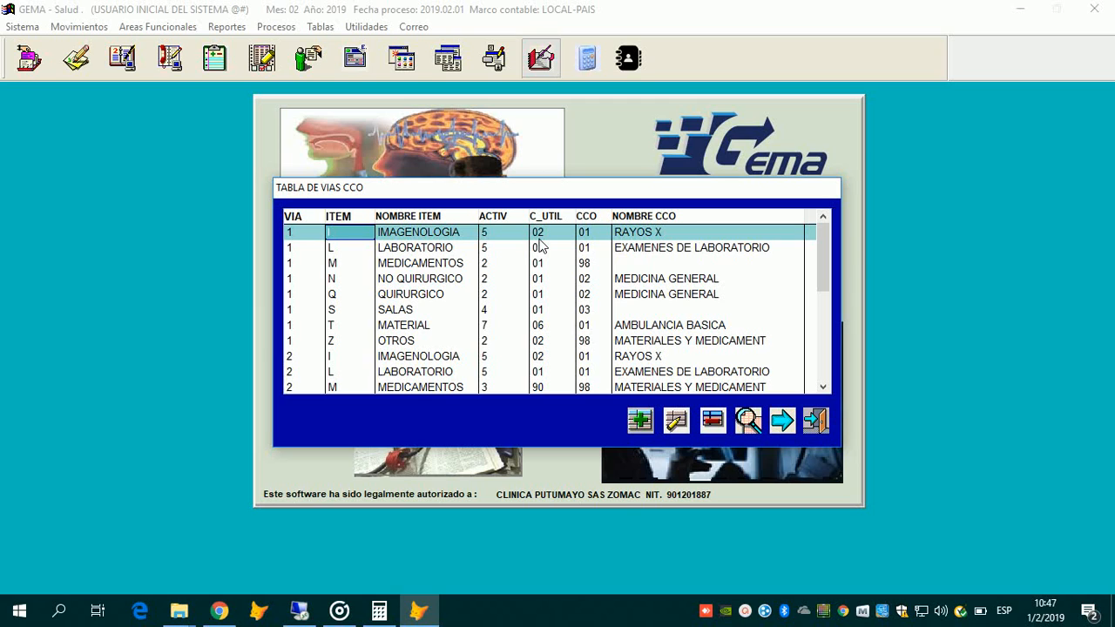
key("Tab")
key("Tab")
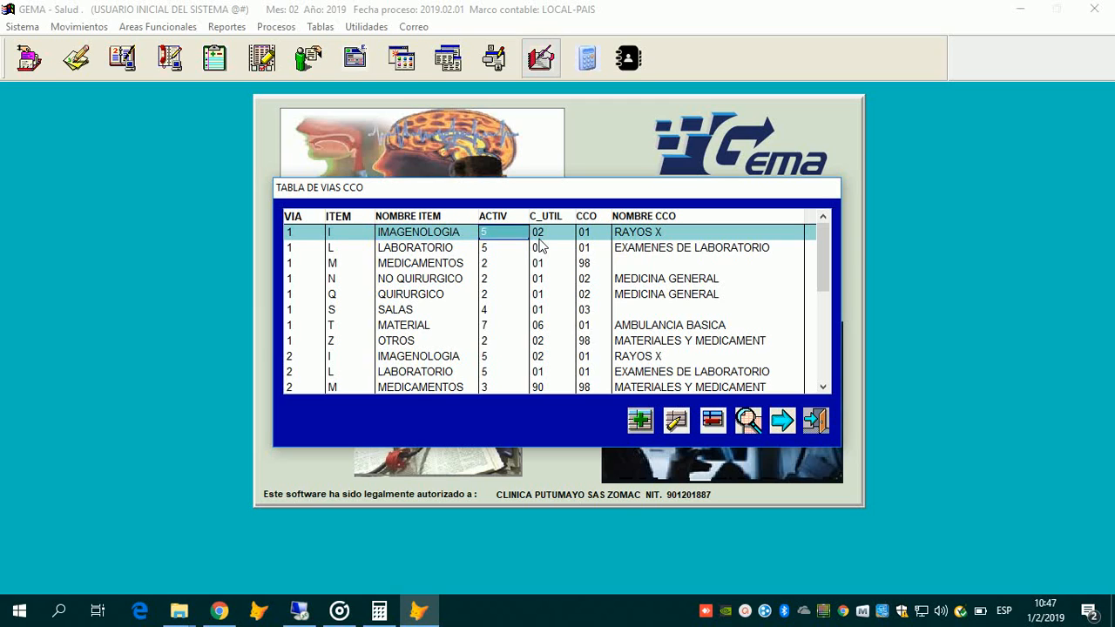
key("Tab")
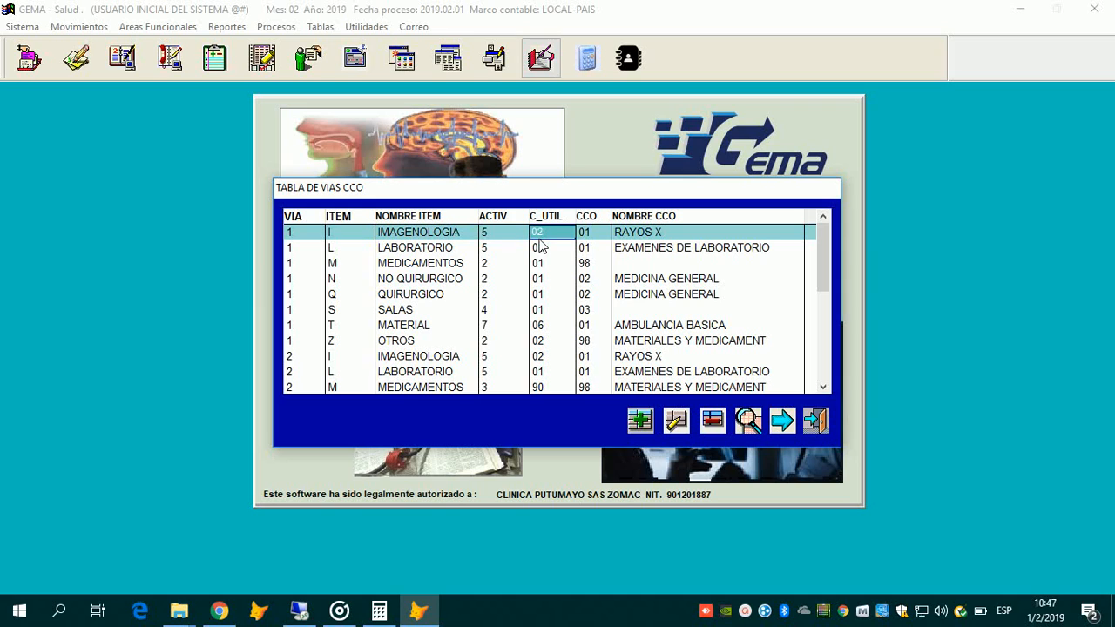
key("Tab")
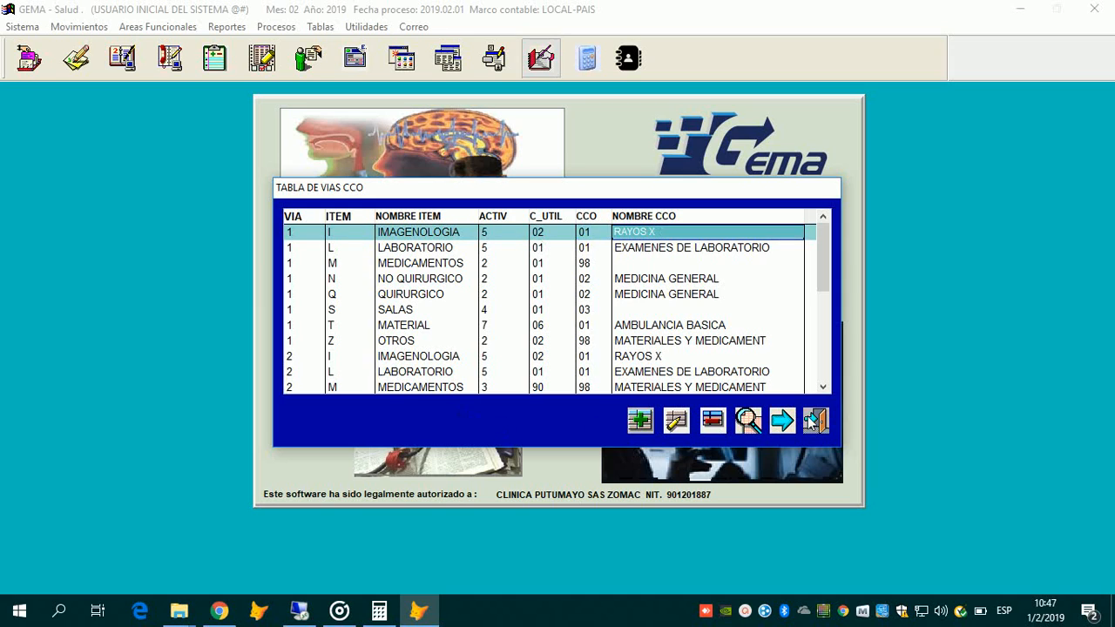
key("shift+Tab")
key("Down")
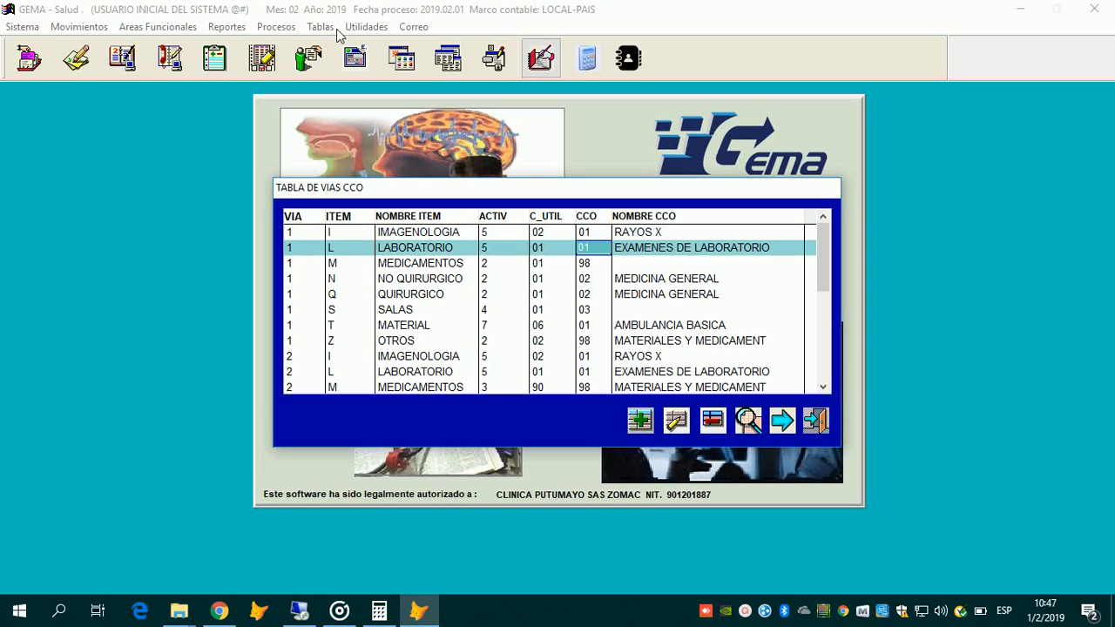
key("Up")
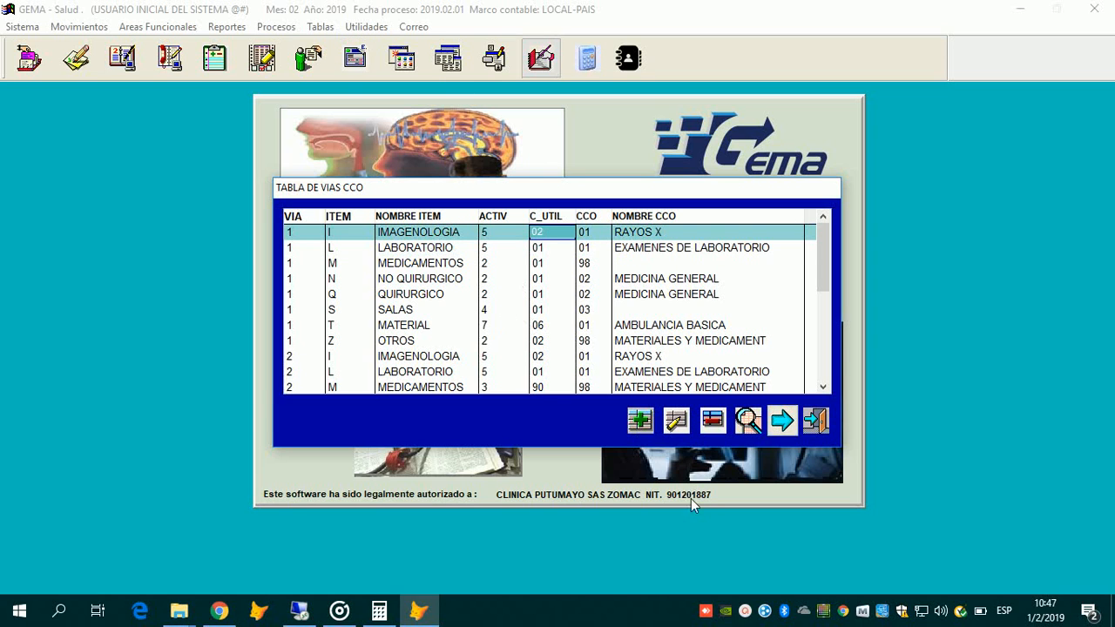
left_click(816, 421)
left_click(320, 26)
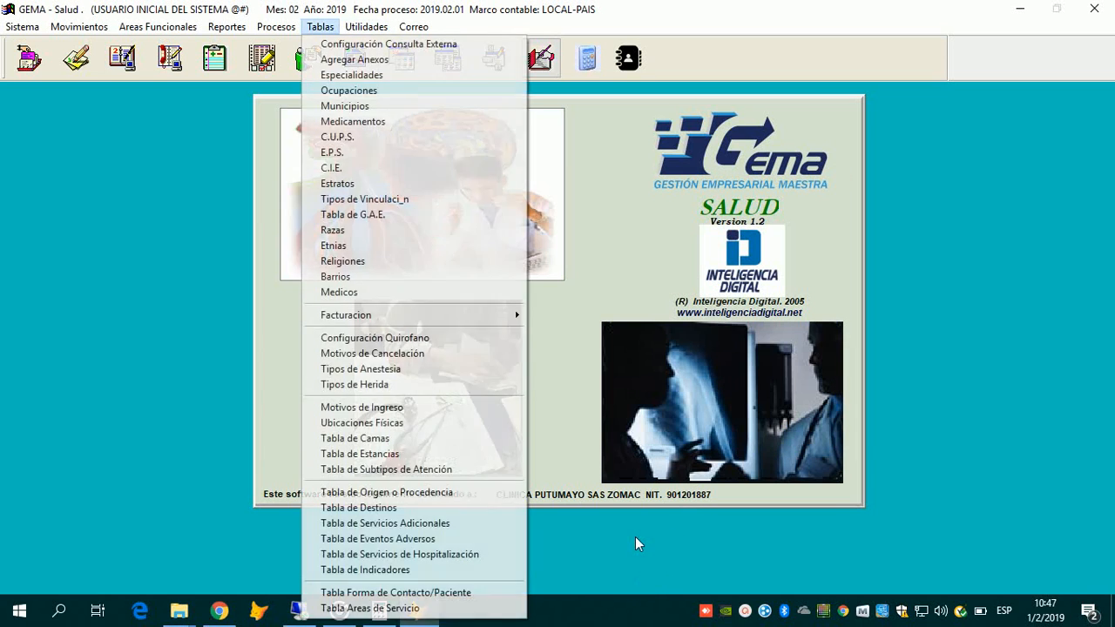
Step: Open TABLA DE CUMS and browse down to ROSUVINA, then back to MAGNESIA LIQUIDA GUILLOT
mouse_move(418, 314)
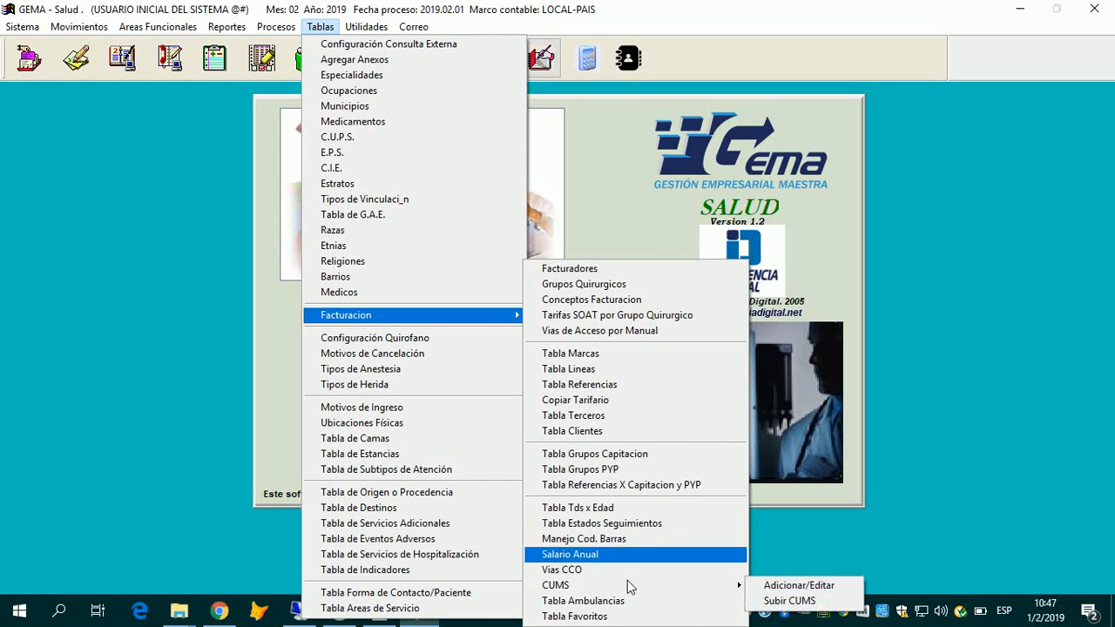
mouse_move(737, 587)
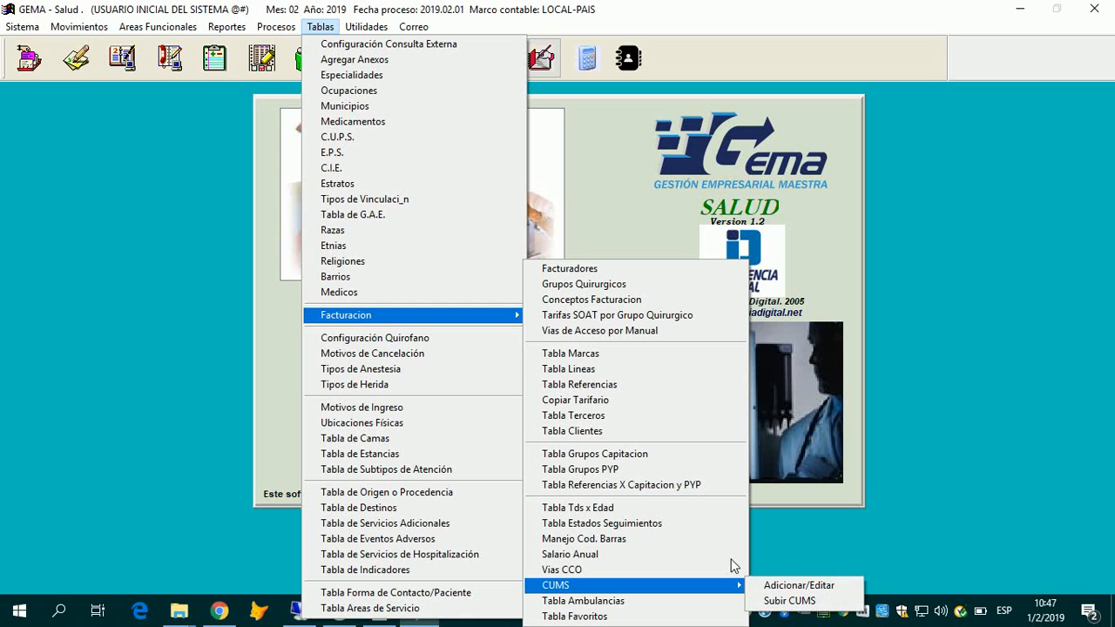
key("Right")
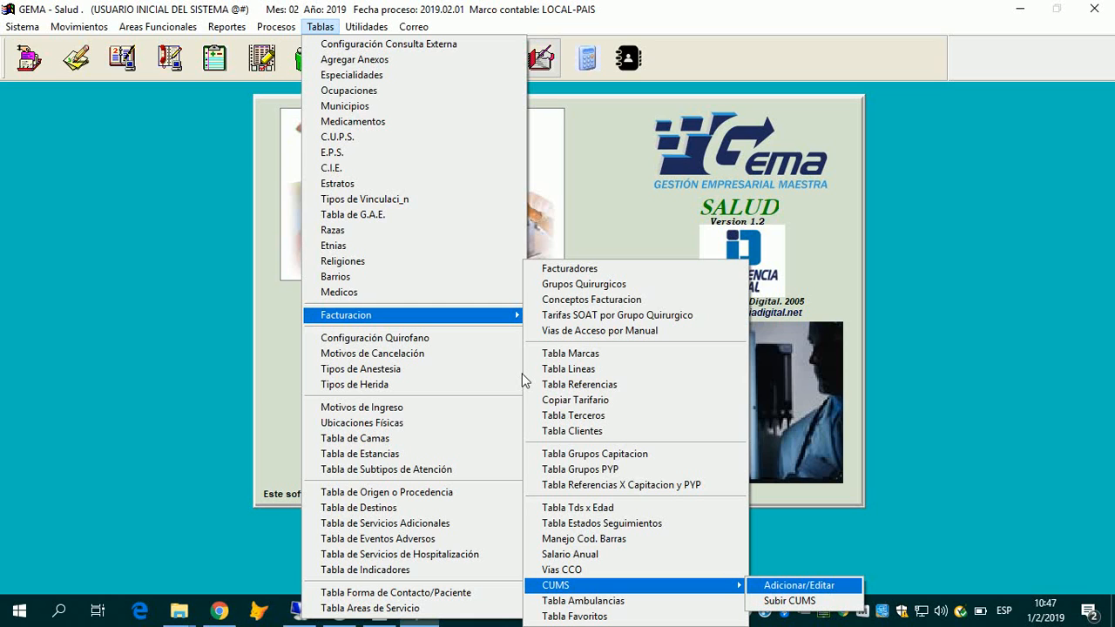
key("Return")
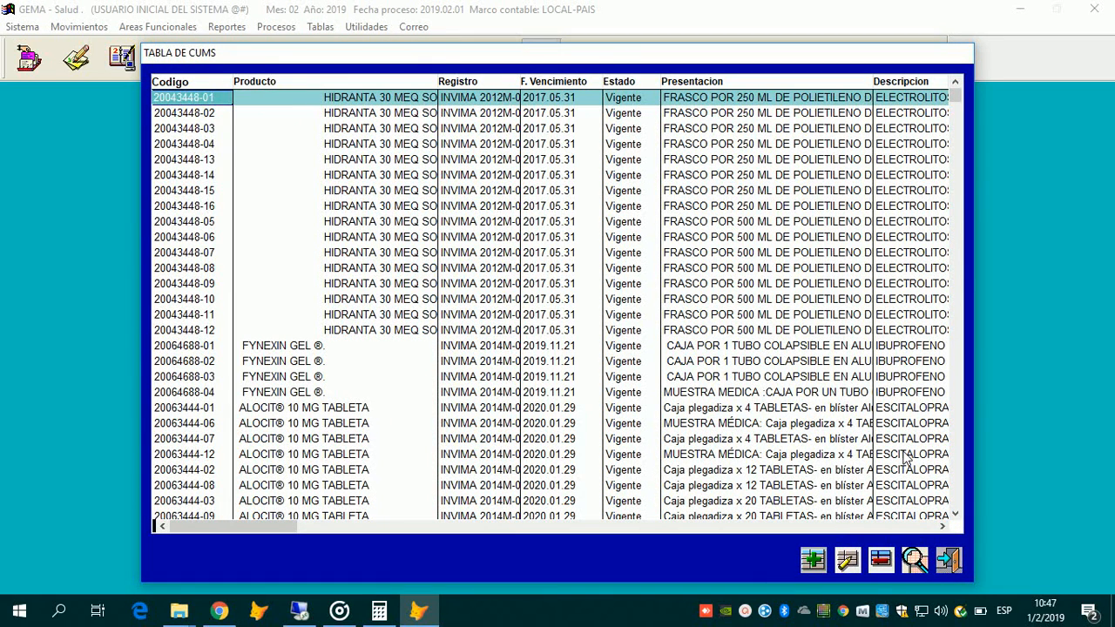
key("Down")
key("Down")
key("Down")
key("Down")
key("Down")
key("Down")
key("Down")
key("Down")
key("Down")
key("Down")
key("Down")
key("Down")
key("Down")
key("Down")
key("Down")
key("Down")
key("Down")
key("Down")
key("Down")
key("Down")
key("Down")
key("Down")
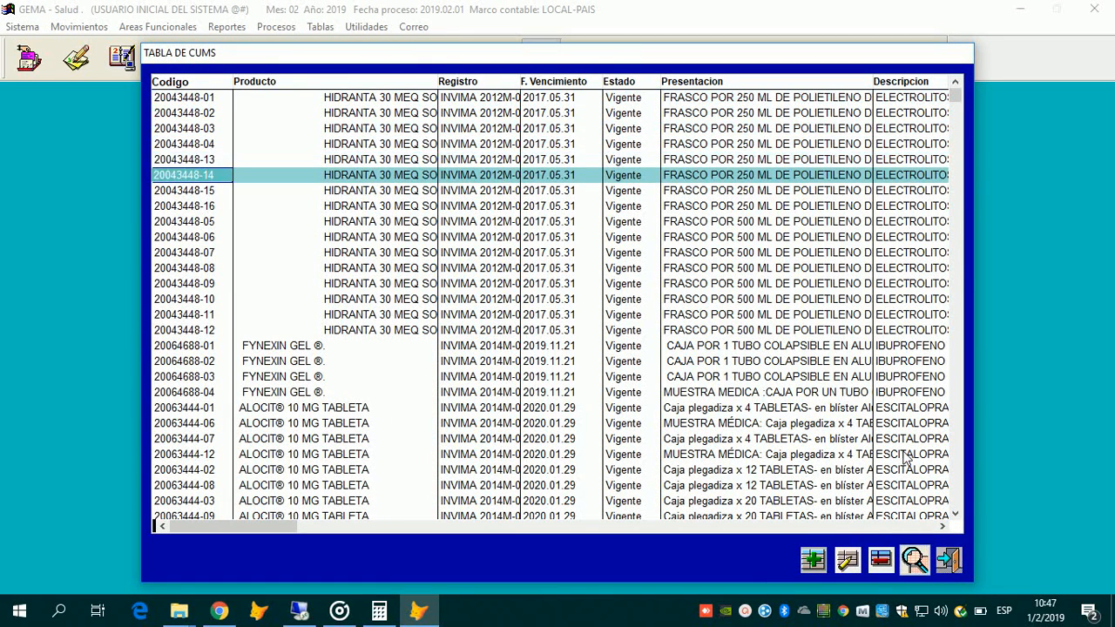
key("Up")
key("Up")
key("Up")
key("Up")
key("Up")
key("Up")
key("Up")
key("Up")
key("Up")
key("Up")
key("Up")
key("Up")
key("Up")
key("Up")
key("Up")
key("Up")
key("Up")
key("Up")
key("Up")
key("Up")
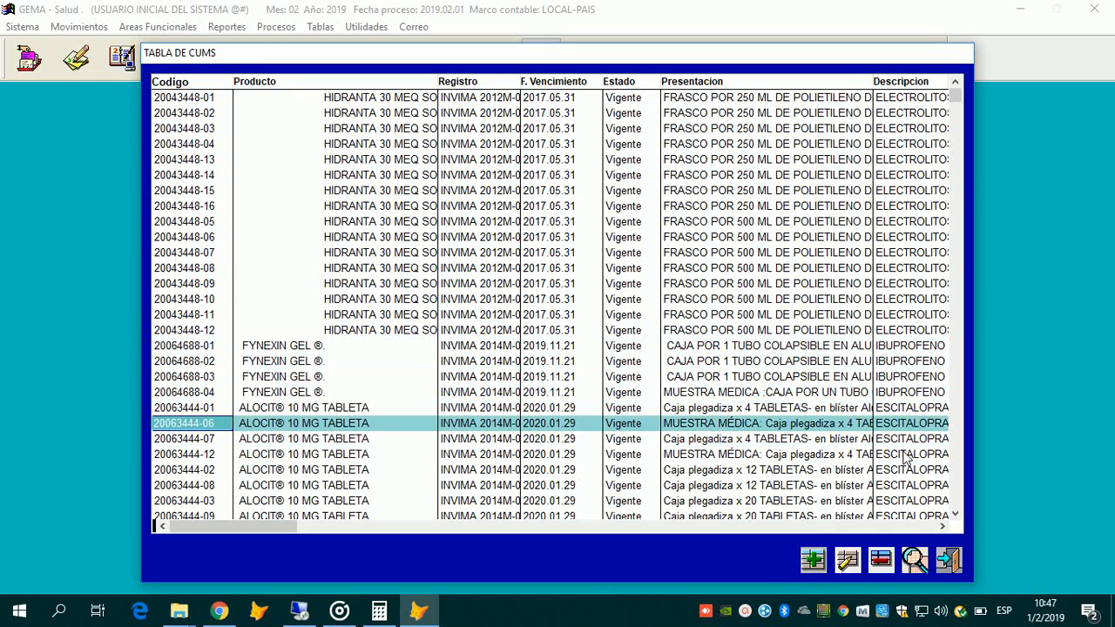
key("Down")
key("Down")
key("Down")
key("Down")
key("Down")
key("Down")
key("Down")
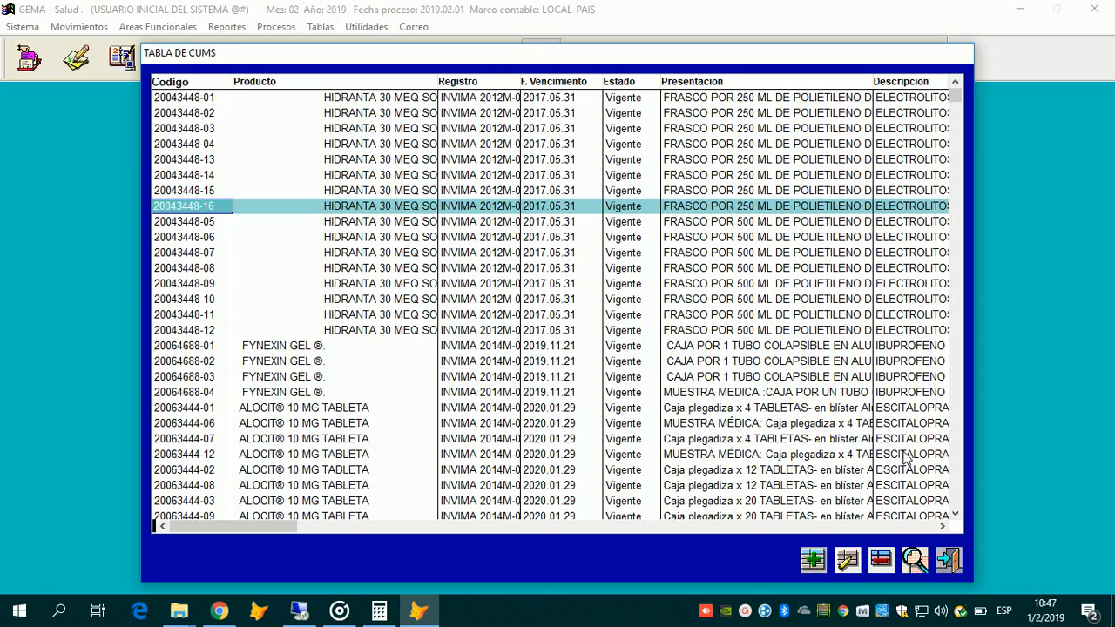
key("Up")
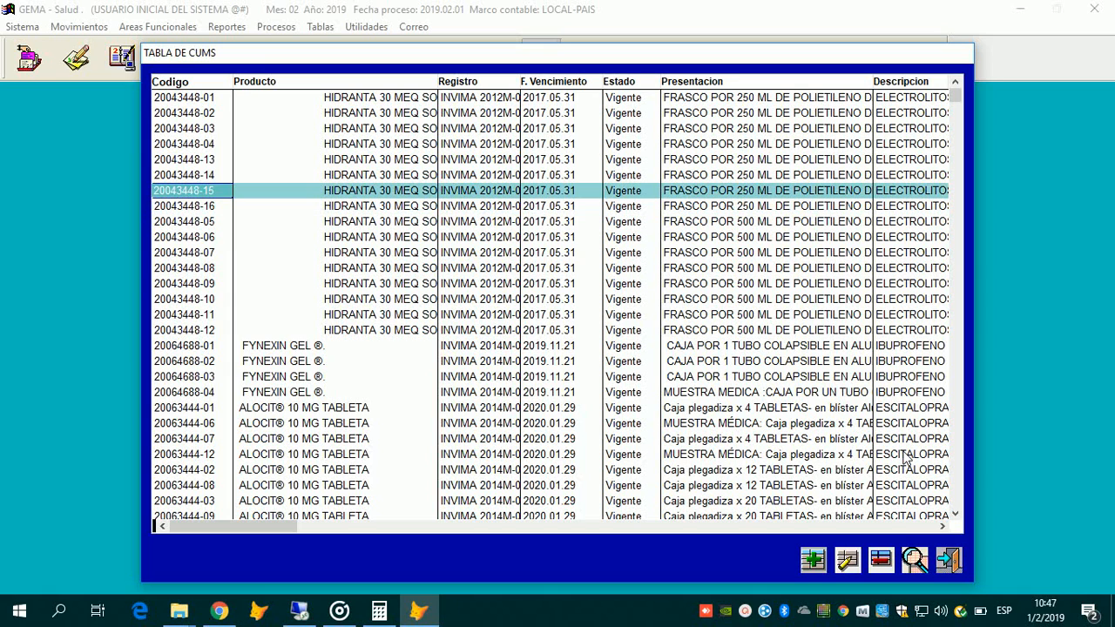
key("Up")
key("Up")
key("Up")
key("Up")
key("Up")
key("Up")
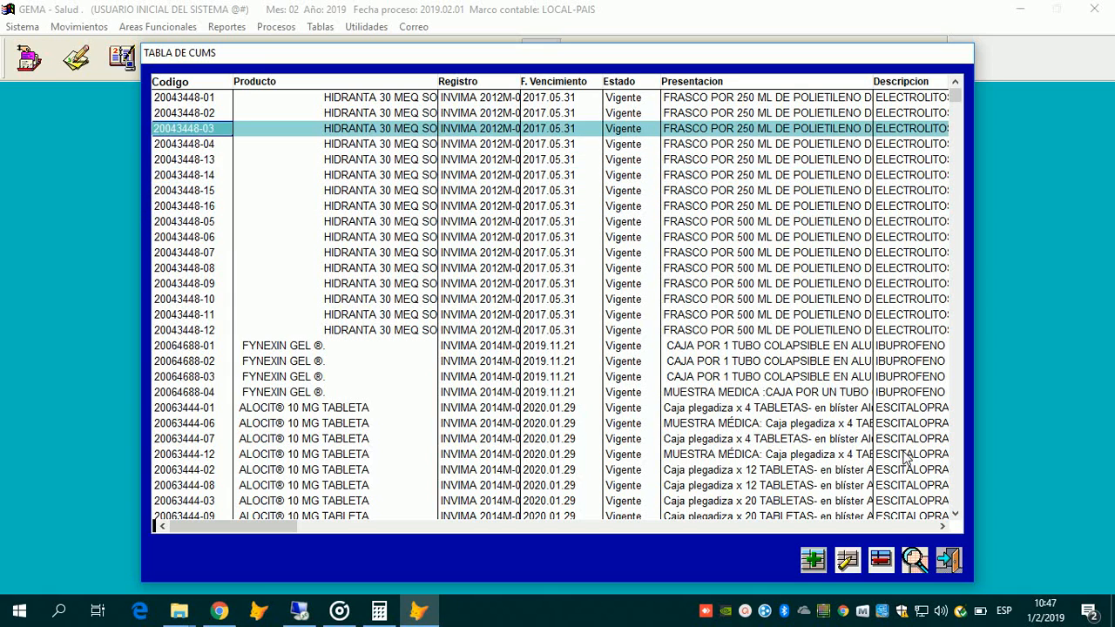
key("Down")
key("Down")
key("Down")
key("Down")
key("Down")
key("Down")
key("Down")
key("Down")
key("Down")
key("Down")
key("Down")
key("Down")
key("Down")
key("Down")
key("Down")
key("Down")
key("Down")
key("Down")
key("Down")
key("Down")
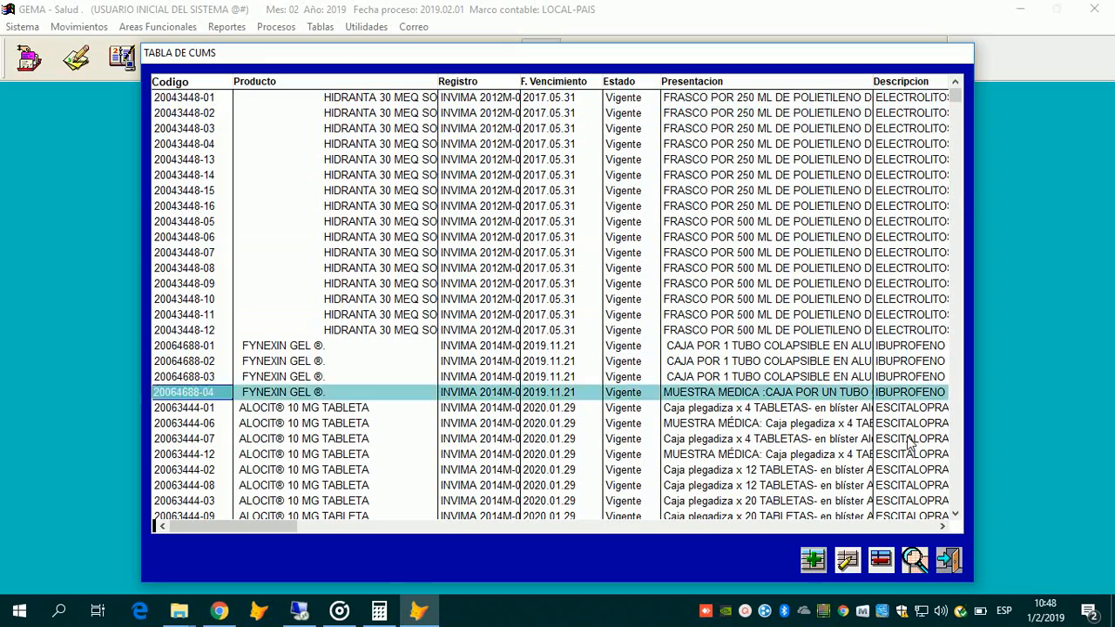
key("Down")
key("Down")
key("Down")
key("Down")
key("Down")
key("Down")
key("Down")
key("Down")
key("Down")
key("Down")
key("Down")
key("Down")
key("Down")
key("Down")
key("Down")
key("Down")
key("Down")
key("Down")
key("Down")
key("Down")
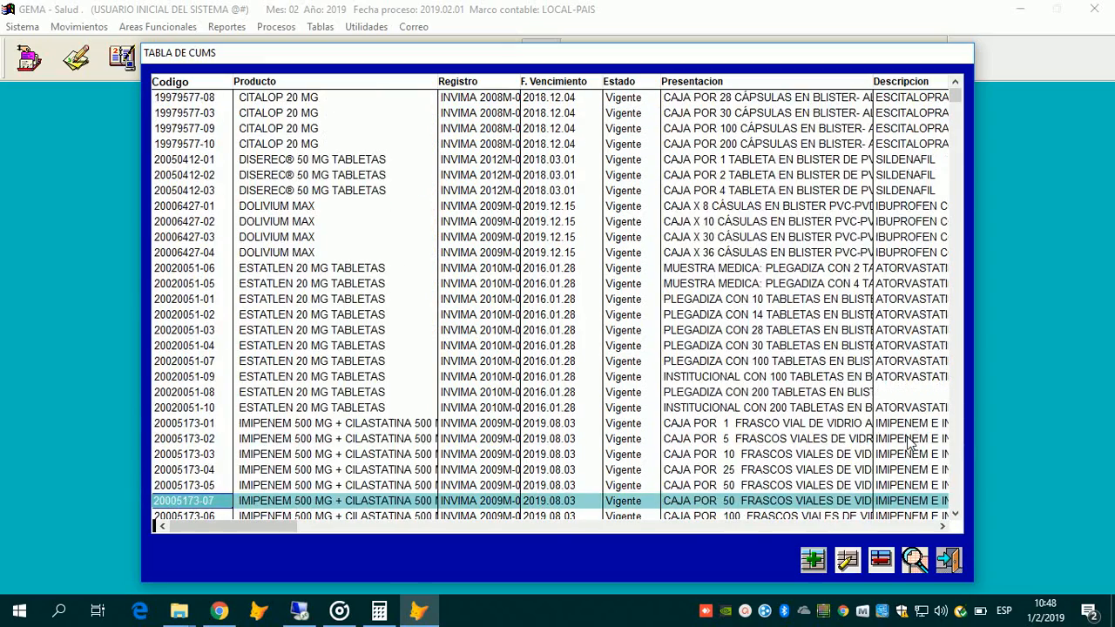
key("Down")
key("Down")
key("Down")
key("Down")
key("Down")
key("Down")
key("Down")
key("Down")
key("Down")
key("Down")
key("Down")
key("Down")
key("Down")
key("Down")
key("Down")
key("Down")
key("Down")
key("Down")
key("Down")
key("Down")
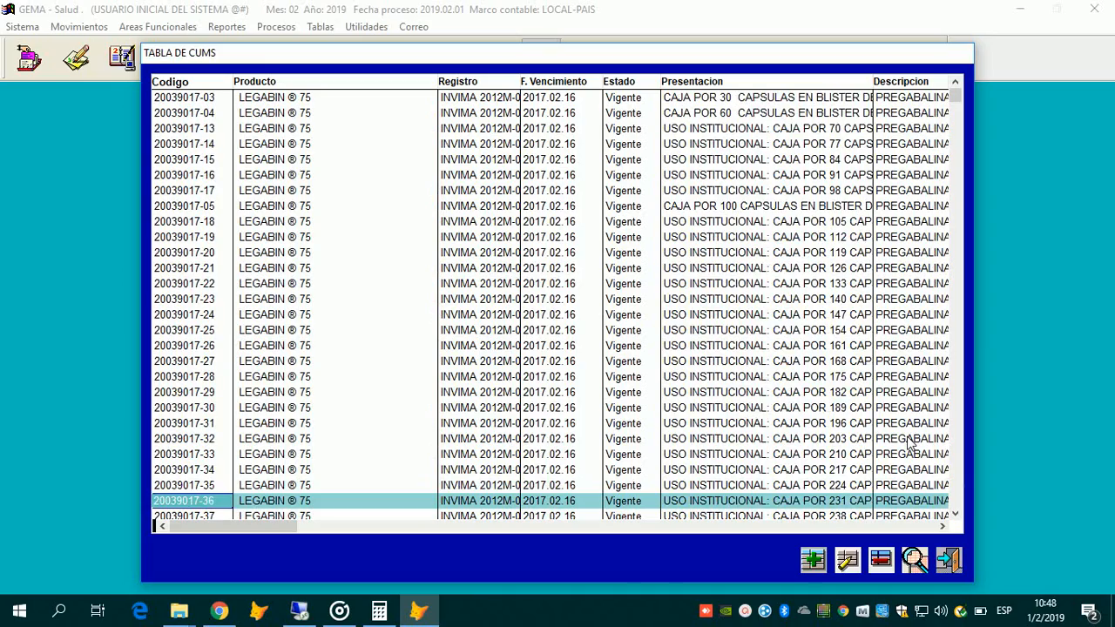
key("Down")
key("Down")
key("Down")
key("Down")
key("Down")
key("Down")
key("Down")
key("Down")
key("Down")
key("Down")
key("Down")
key("Down")
key("Down")
key("Down")
key("Down")
key("Down")
key("Down")
key("Down")
key("Down")
key("Down")
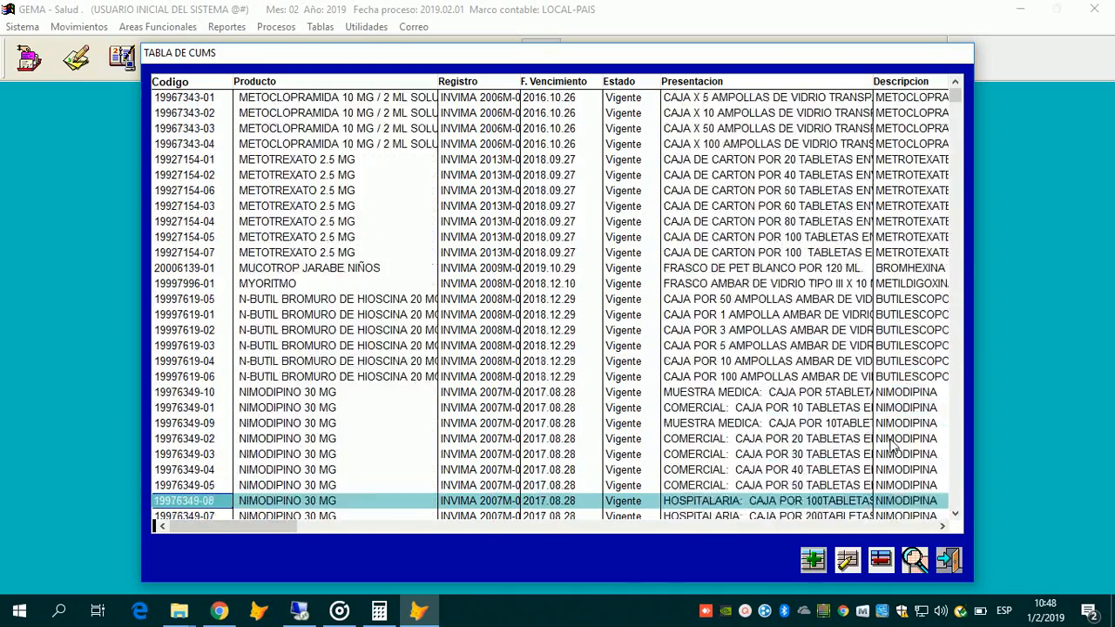
key("Down")
key("Down")
key("Down")
key("Down")
key("Down")
key("Down")
key("Down")
key("Down")
key("Down")
key("Down")
key("Down")
key("Down")
key("Down")
key("Down")
key("Down")
key("Down")
key("Down")
key("Down")
key("Down")
key("Down")
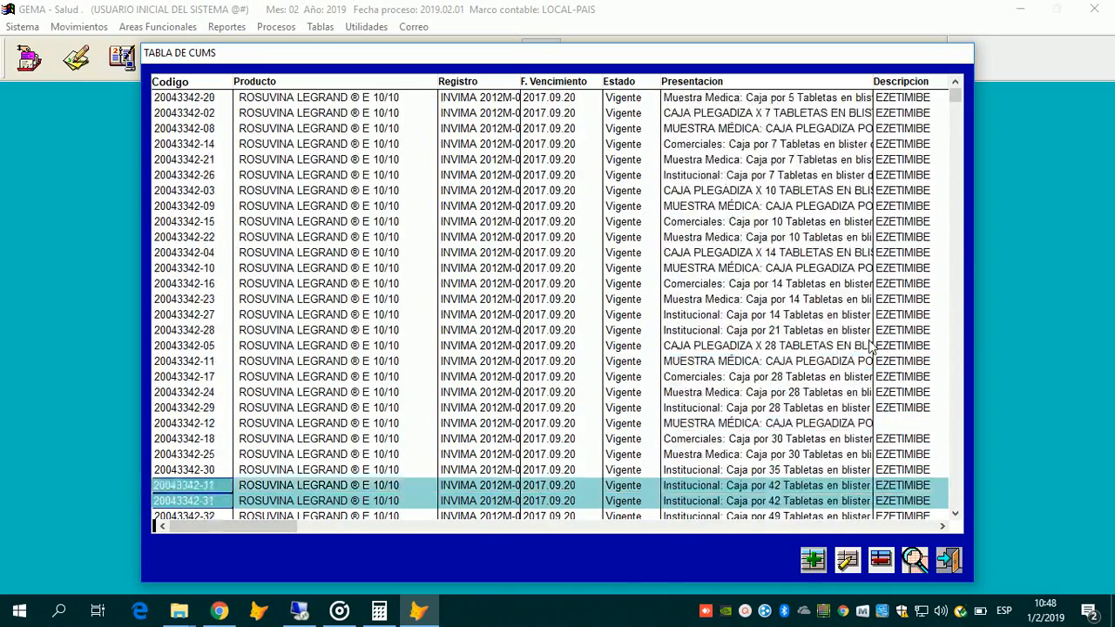
key("Down")
key("Down")
key("Down")
key("Down")
key("Down")
key("Down")
key("Down")
key("Down")
key("Down")
key("Down")
key("Down")
key("Down")
key("Down")
key("Down")
key("Down")
key("Down")
key("Down")
key("Down")
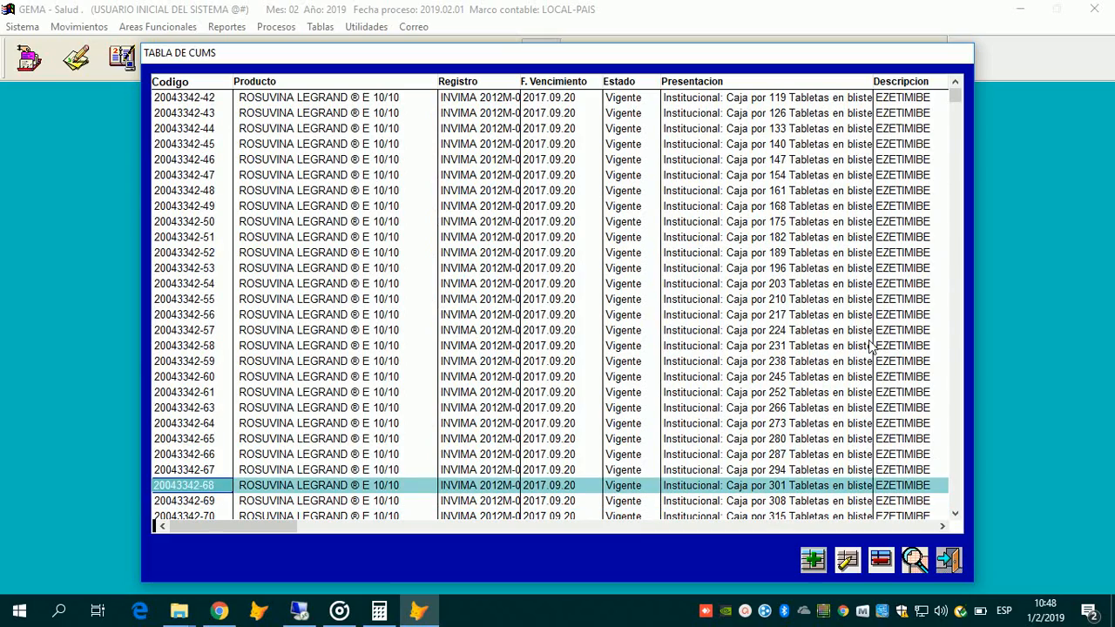
key("Up")
key("Up")
key("Up")
key("Up")
key("Up")
key("Up")
key("Up")
key("Up")
key("Up")
key("Up")
key("Up")
key("Up")
key("Up")
key("Up")
key("Up")
key("Up")
key("Up")
key("Up")
key("Up")
key("Up")
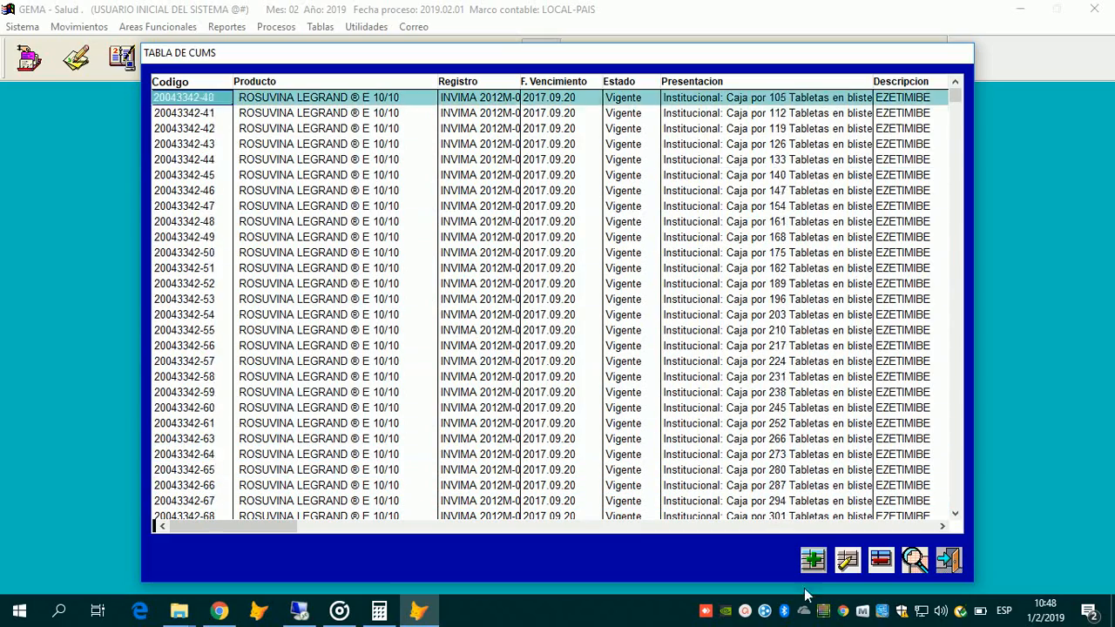
key("Up")
key("Up")
key("Up")
key("Up")
key("Up")
key("Up")
key("Up")
key("Up")
key("Up")
key("Up")
key("Up")
key("Up")
key("Up")
key("Up")
key("Up")
key("Up")
key("Up")
key("Up")
key("Up")
key("Up")
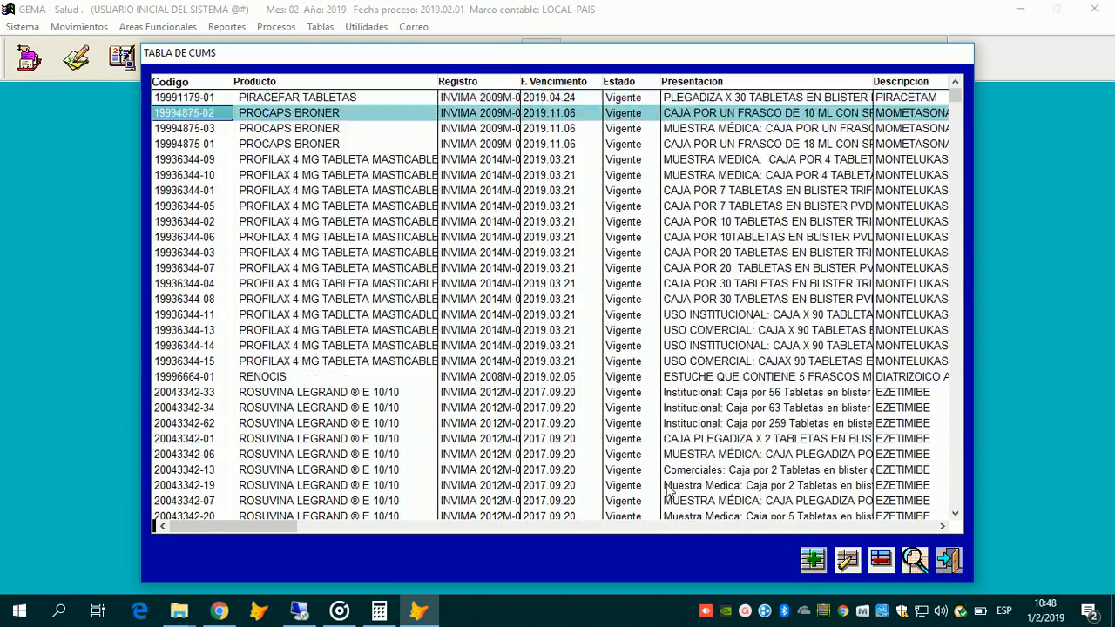
key("Up")
key("Up")
key("Up")
key("Up")
key("Up")
key("Up")
key("Up")
key("Up")
key("Up")
key("Up")
key("Up")
key("Up")
key("Up")
key("Up")
key("Up")
key("Up")
key("Up")
key("Up")
key("Up")
key("Up")
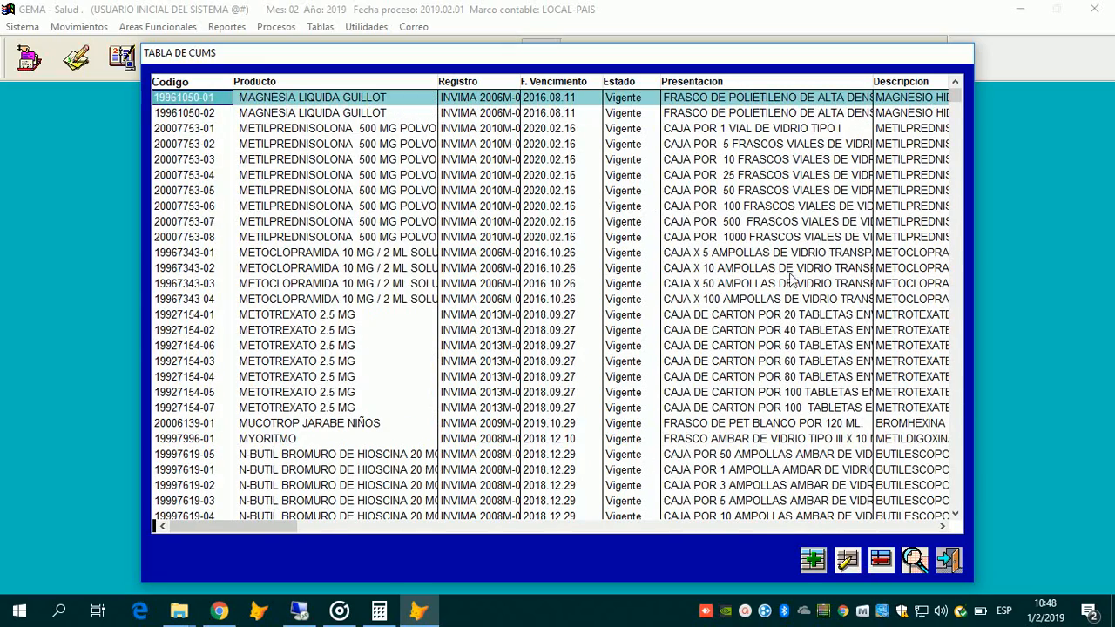
key("Tab")
key("Return")
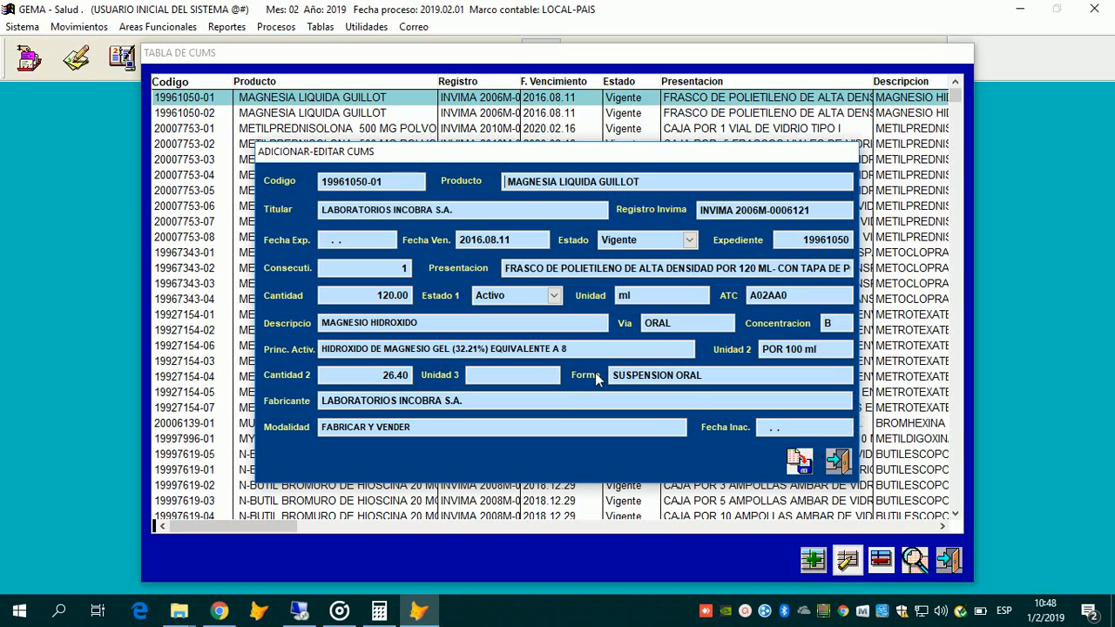
left_click(838, 460)
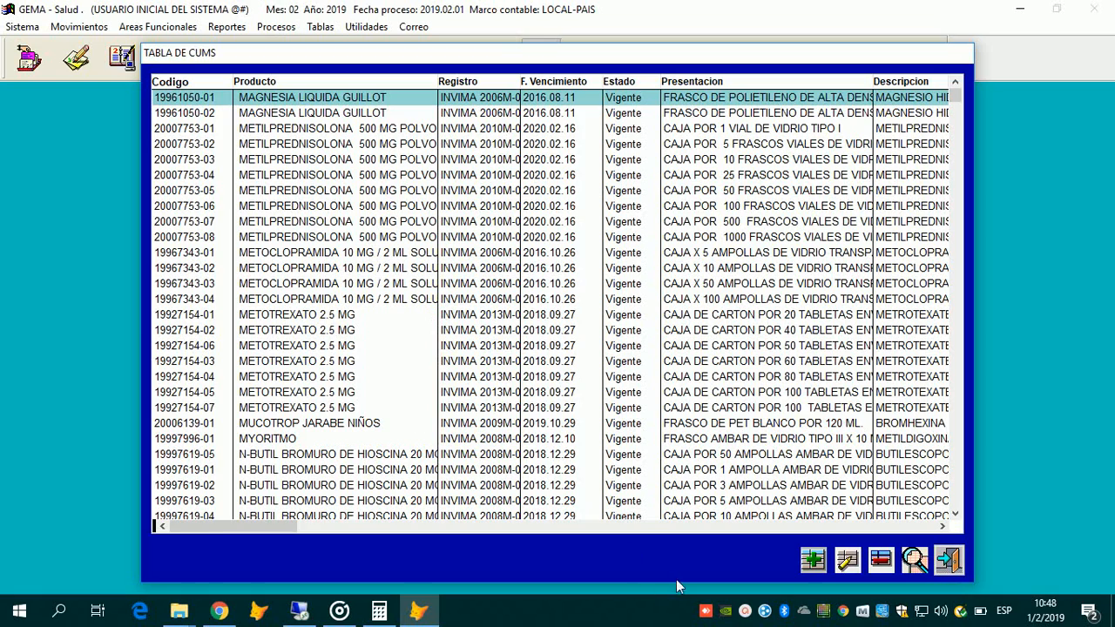
key("Escape")
key("alt+t")
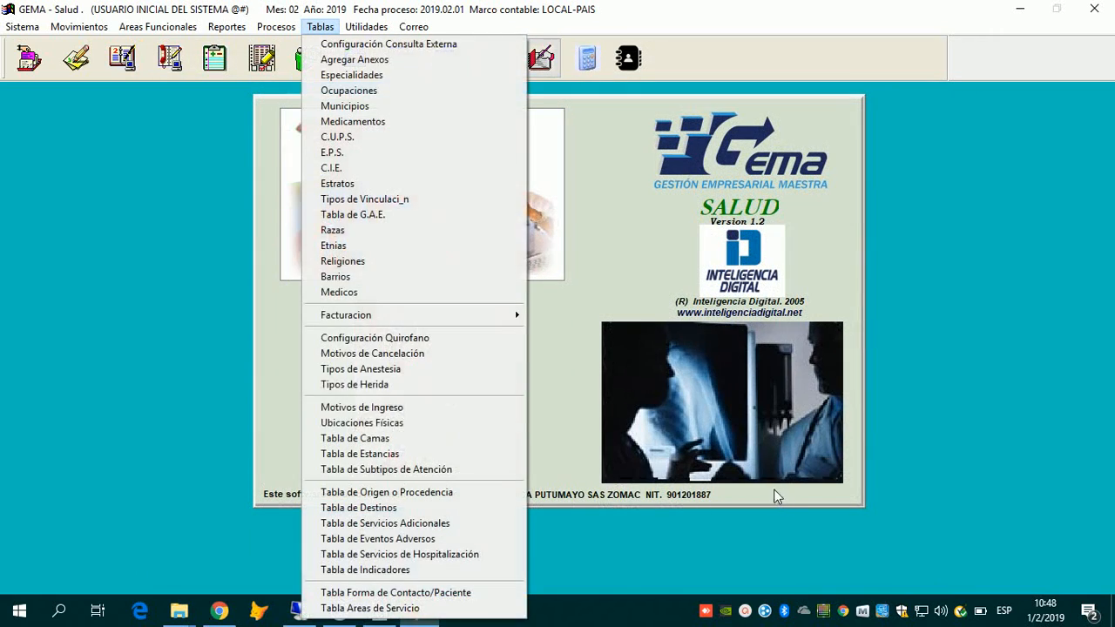
mouse_move(410, 316)
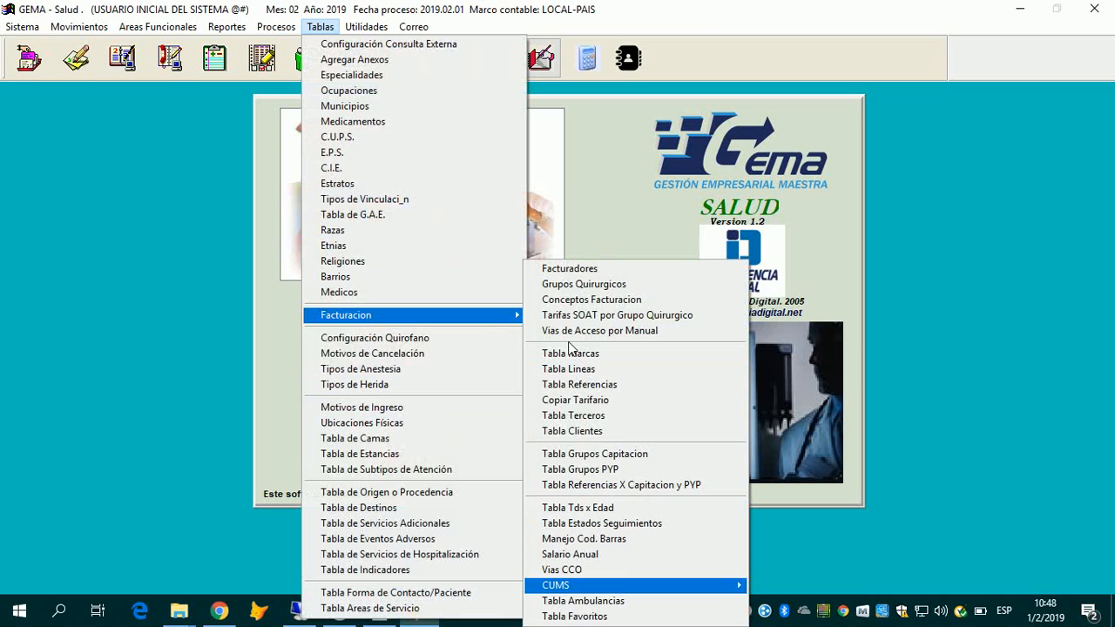
mouse_move(601, 585)
key("Return")
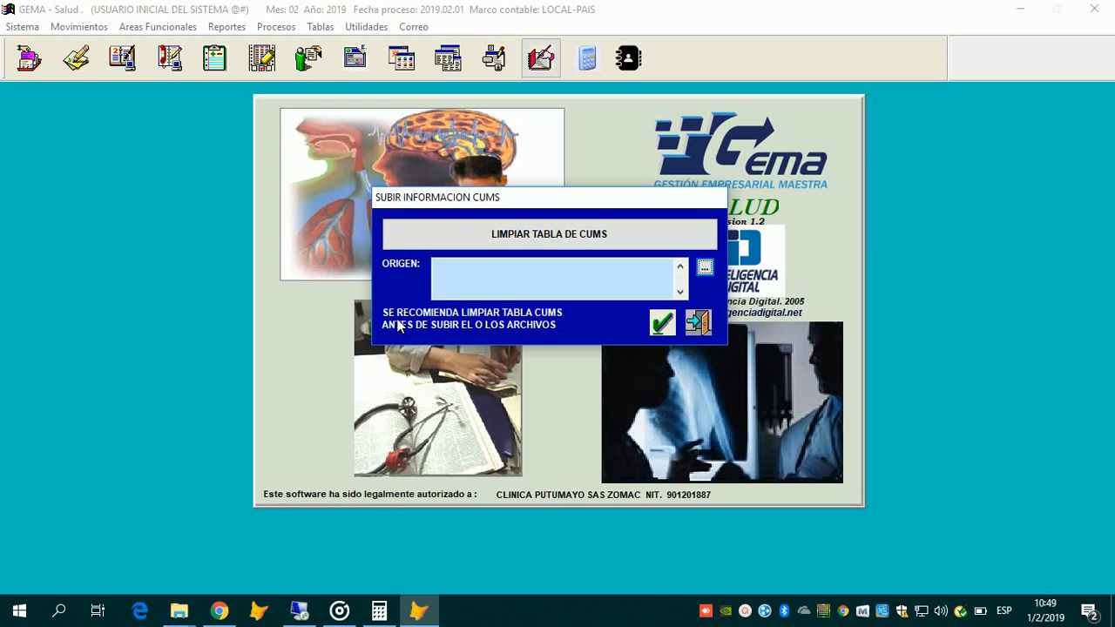
key("Escape")
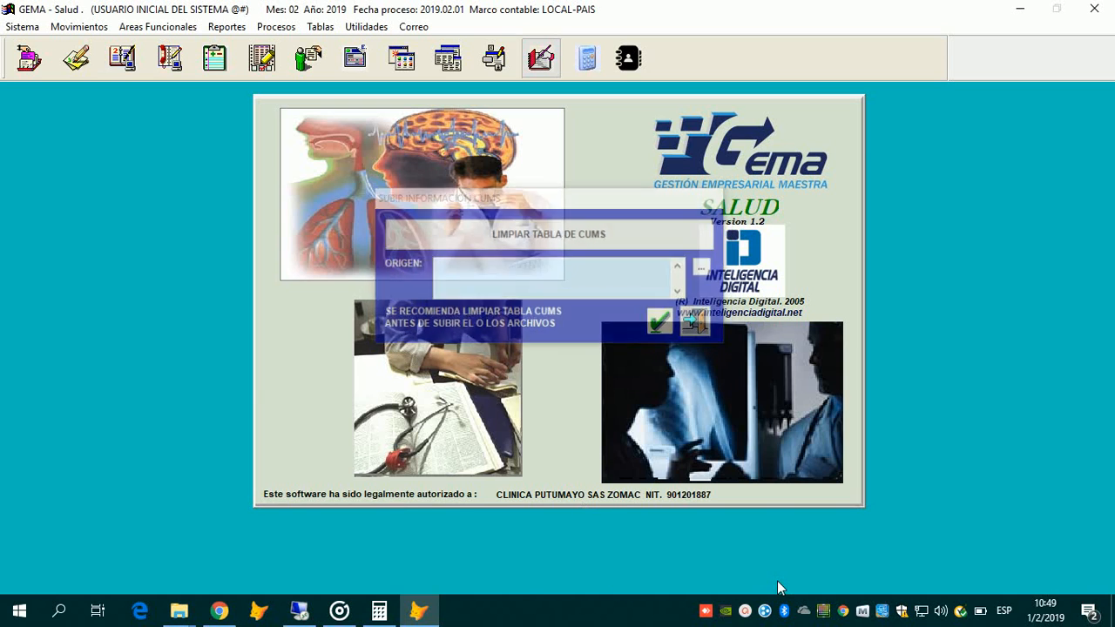
key("alt+t")
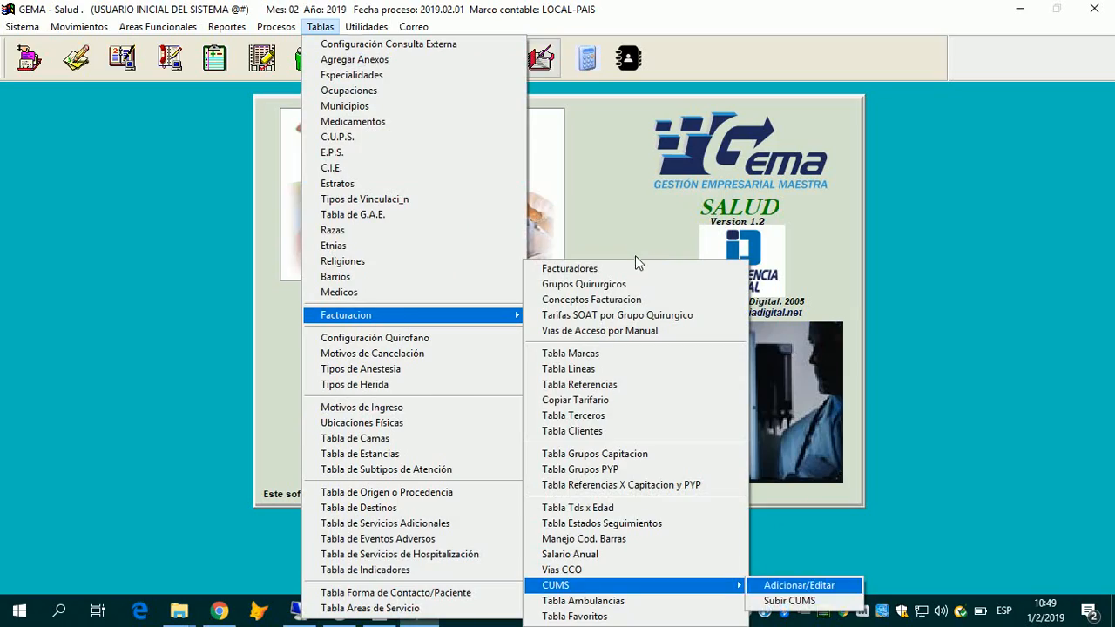
left_click(799, 586)
left_click(847, 560)
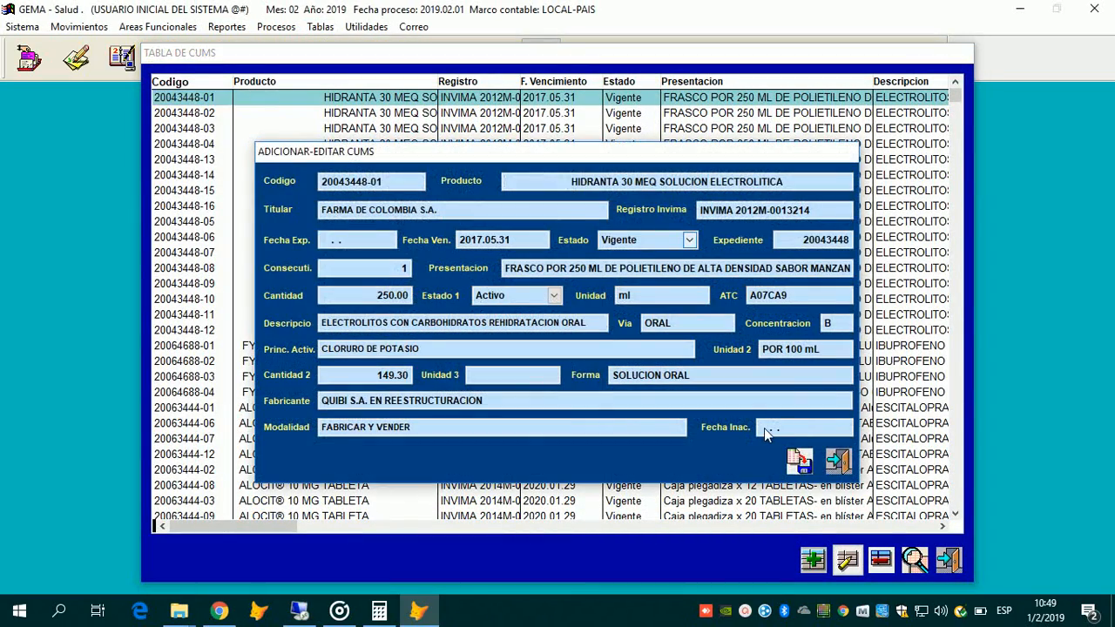
left_click(811, 428)
left_click(812, 428)
left_click(687, 240)
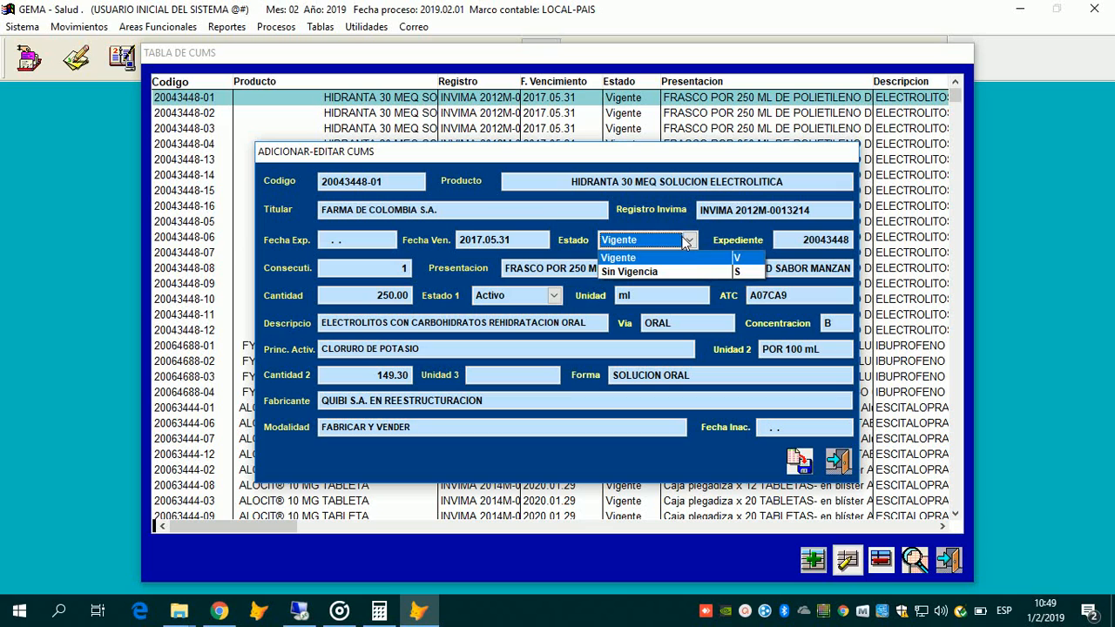
left_click(687, 241)
left_click(687, 240)
left_click(688, 241)
left_click(687, 240)
left_click(687, 242)
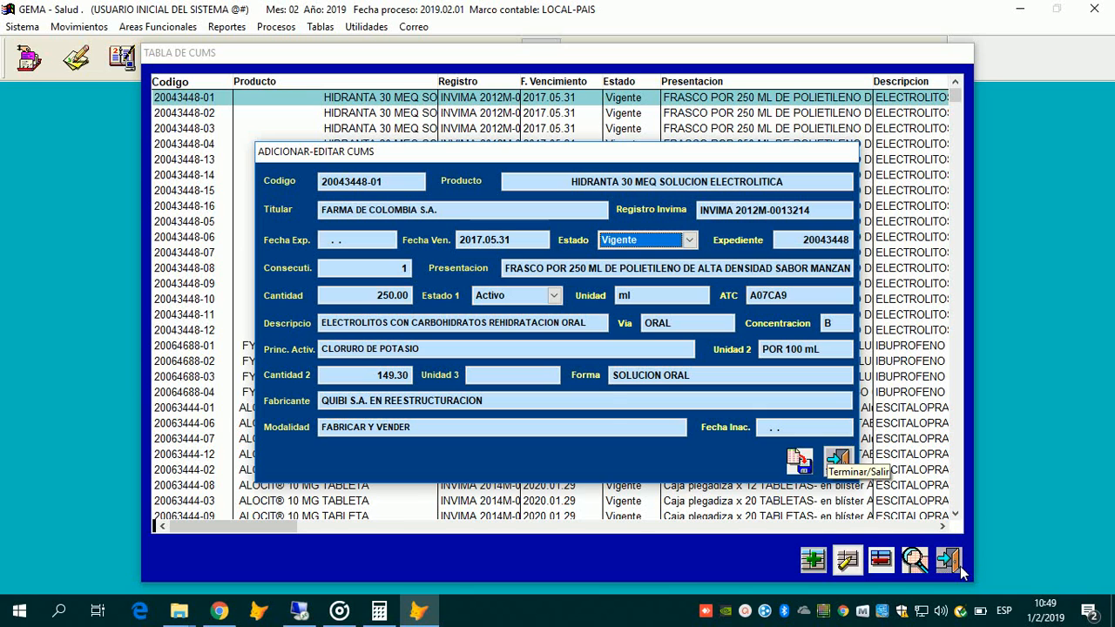
key("Escape")
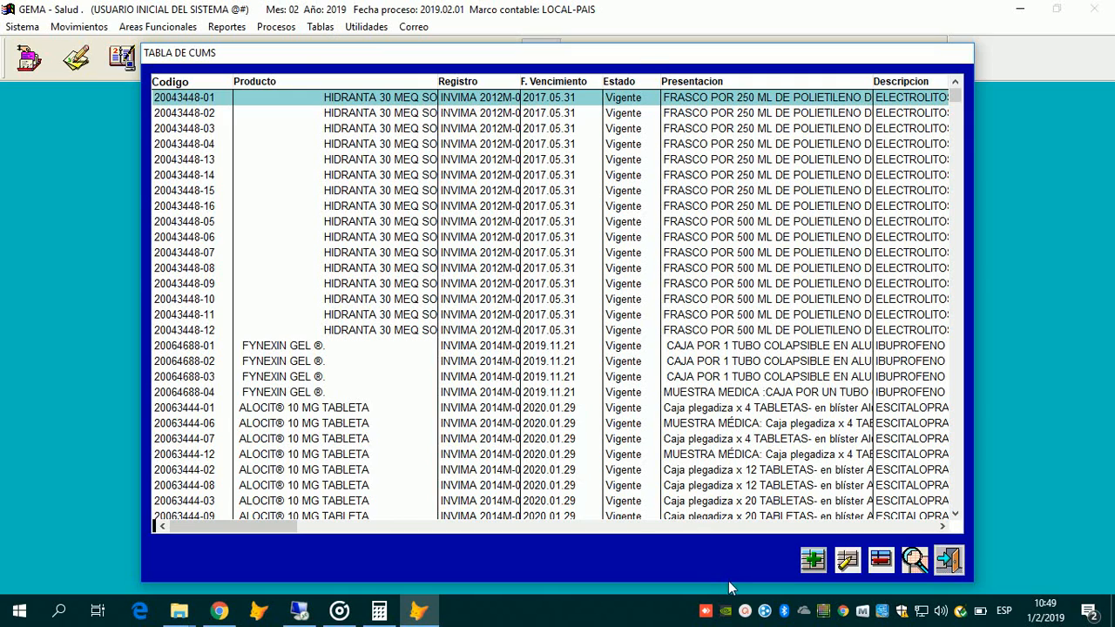
key("Escape")
Step: Bring up the Subir CUMS upload window from the CUMS submenu under Tablas > Facturacion
left_click(320, 26)
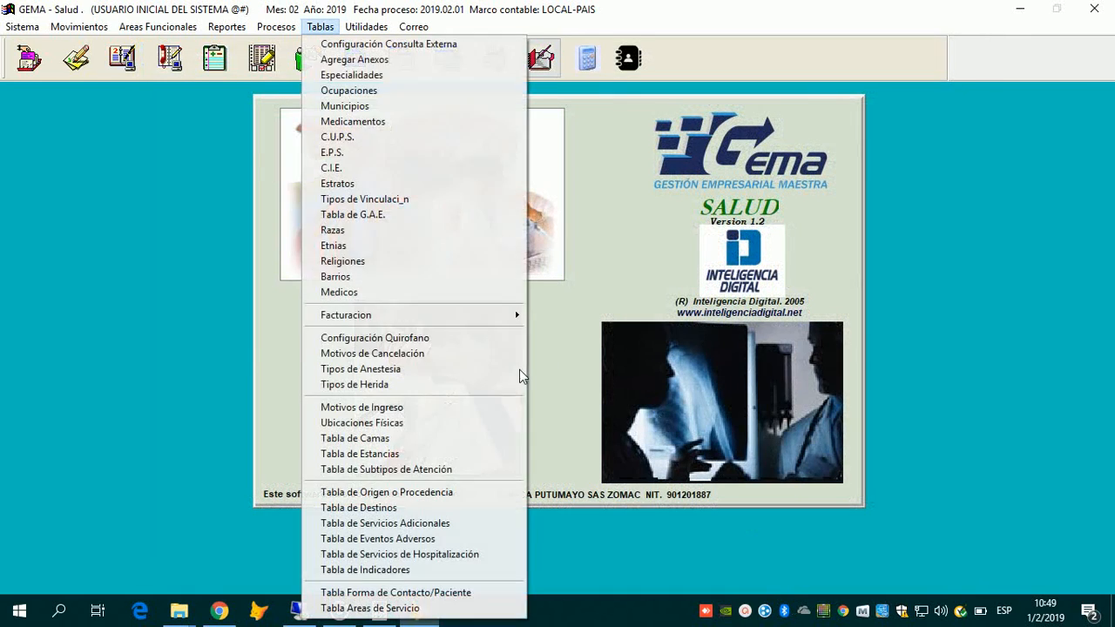
mouse_move(497, 315)
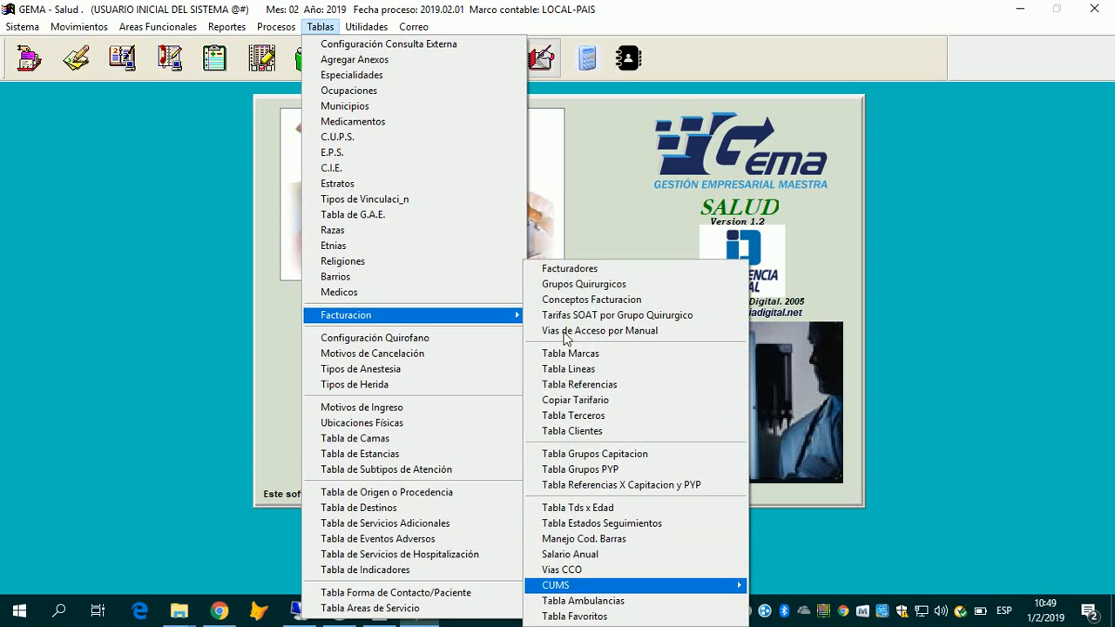
key("Right")
key("Down")
key("Return")
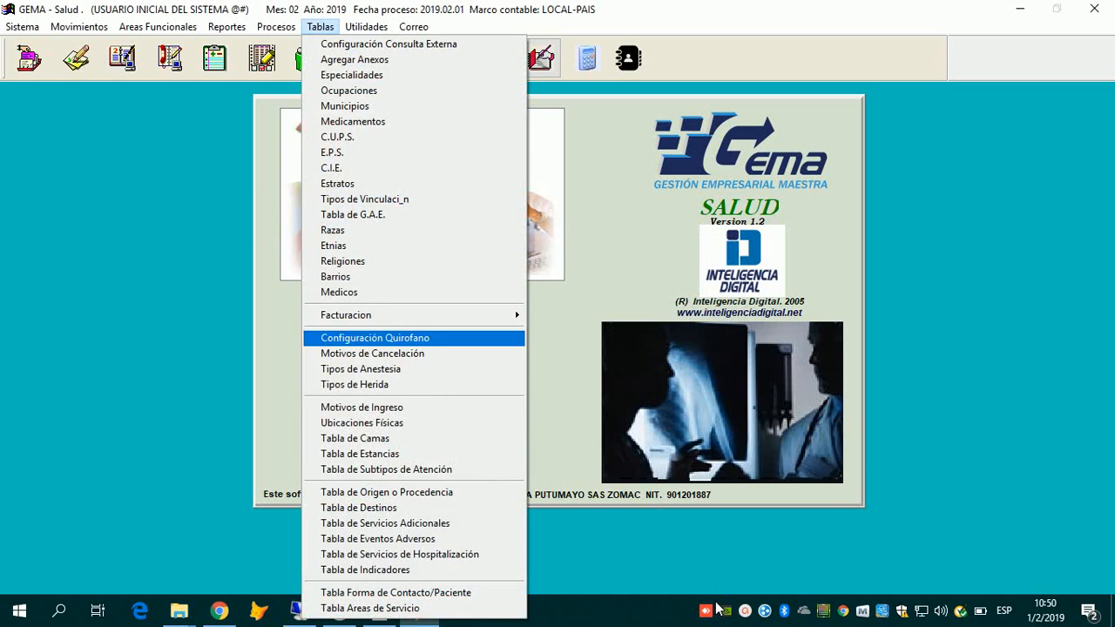
mouse_move(410, 314)
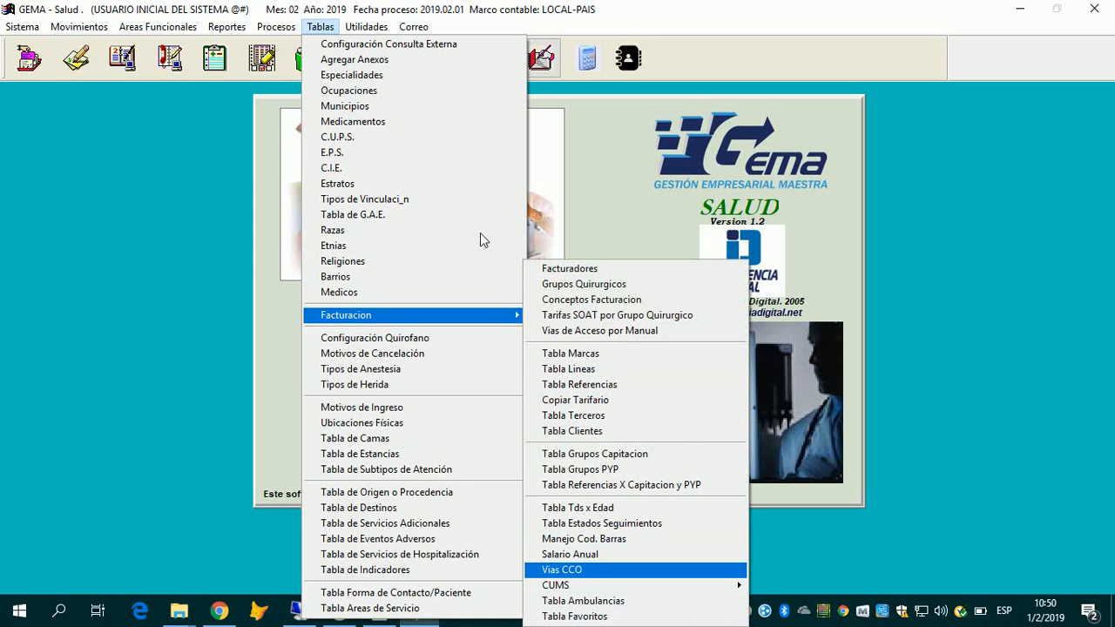
Step: Open Tabla Ambulancias, confirm it has no code, entity or NIT entries, and close it
mouse_move(556, 586)
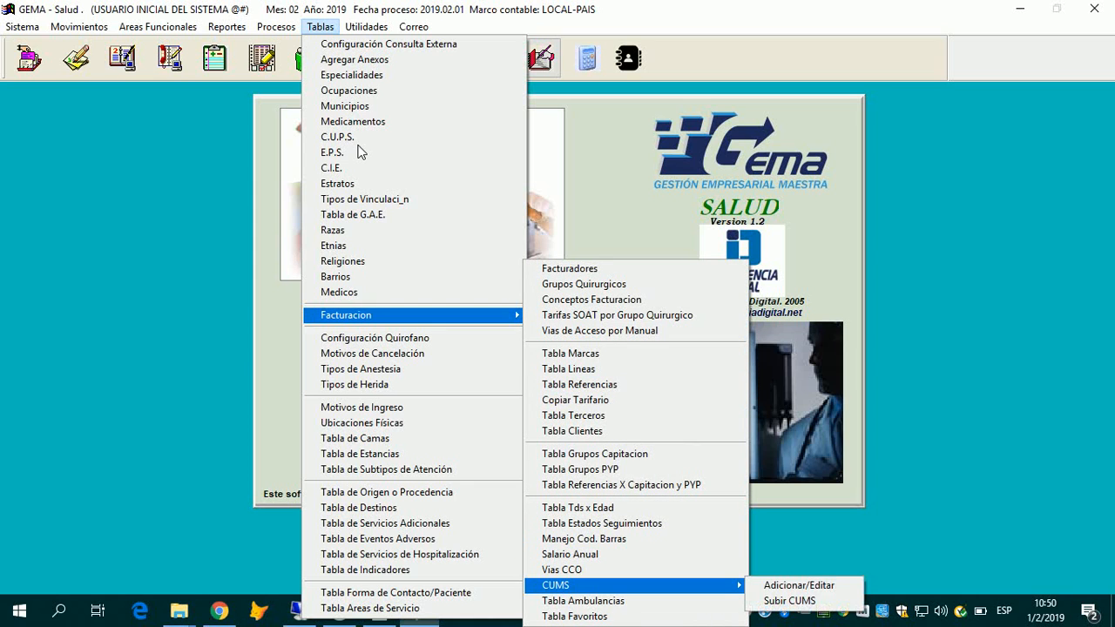
key("Return")
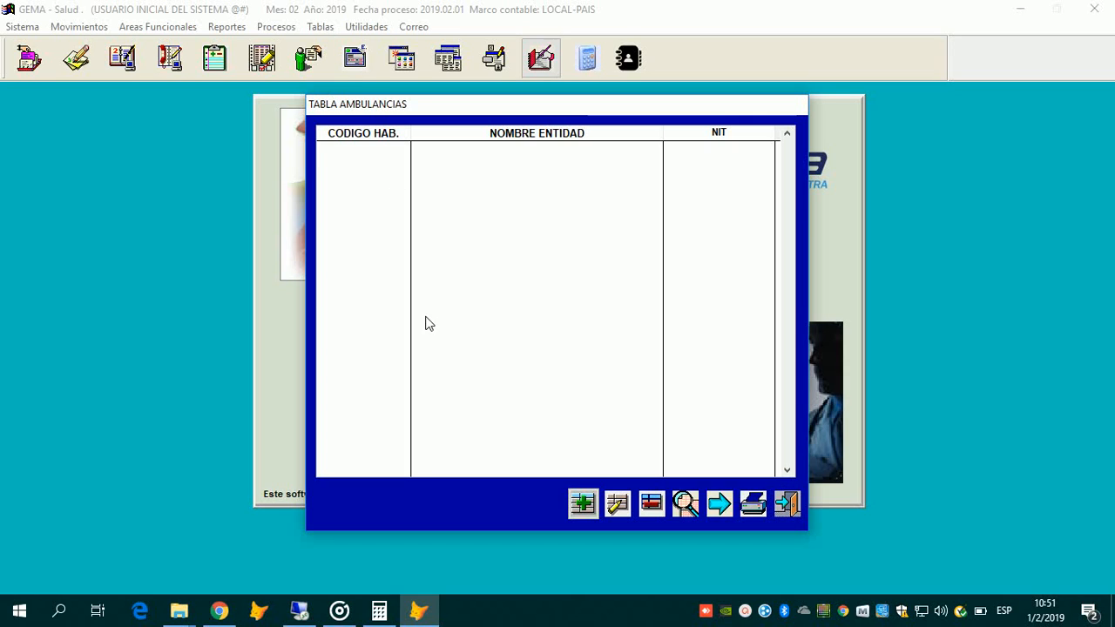
key("Escape")
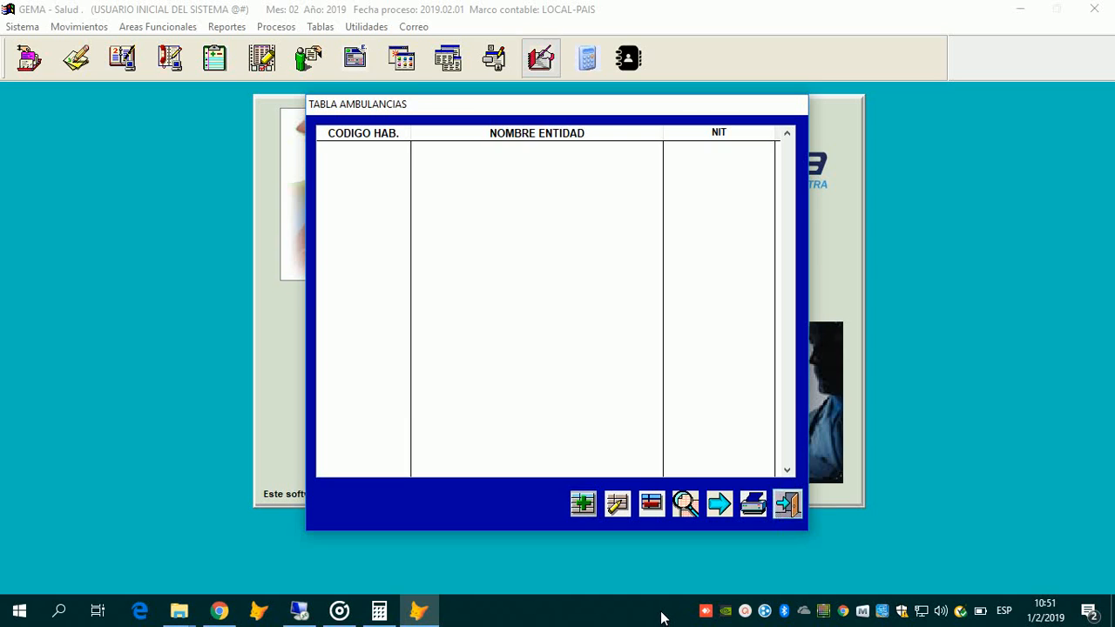
left_click(320, 27)
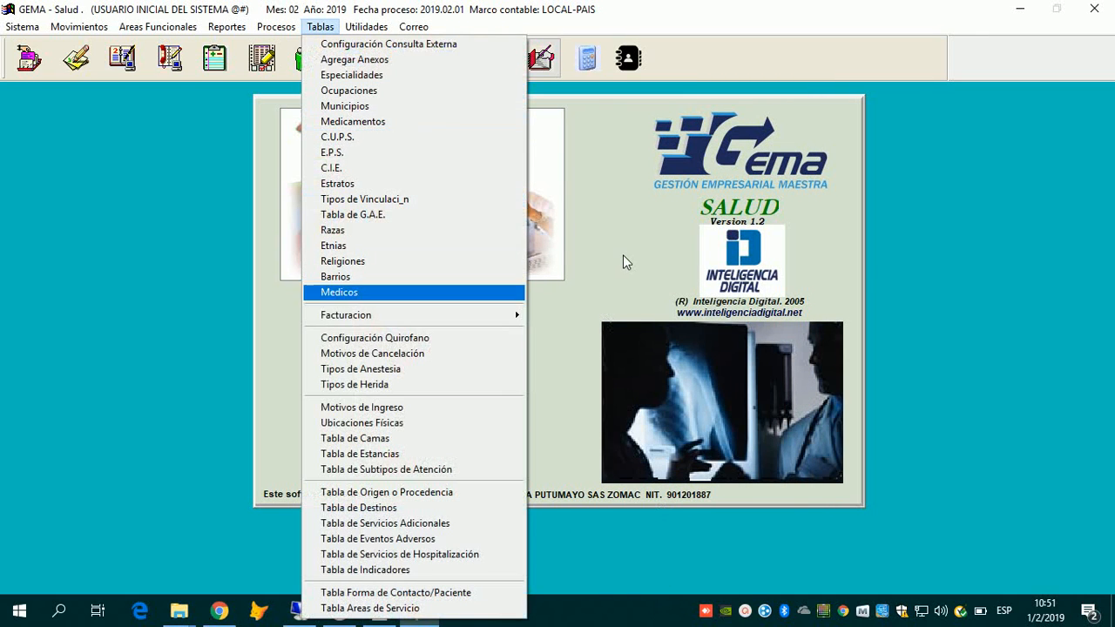
mouse_move(346, 315)
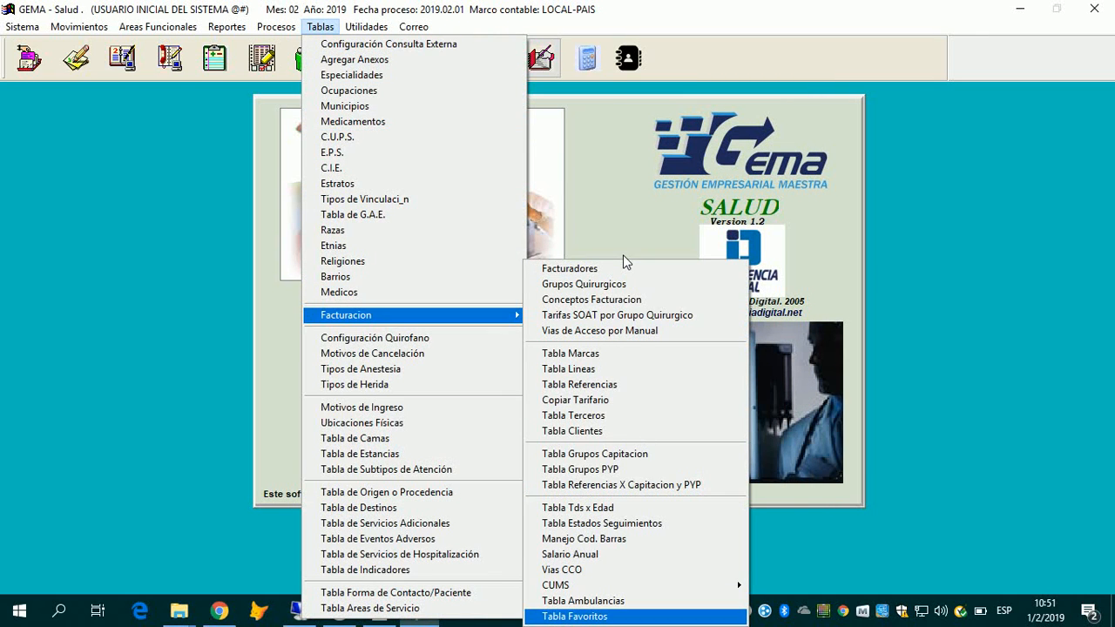
key("Return")
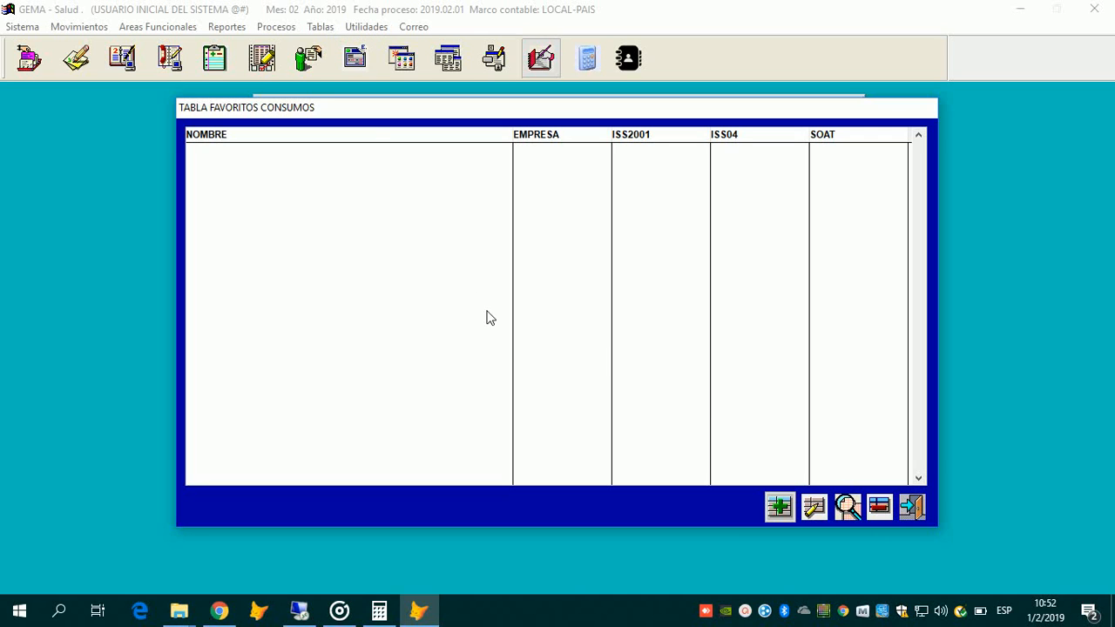
key("Escape")
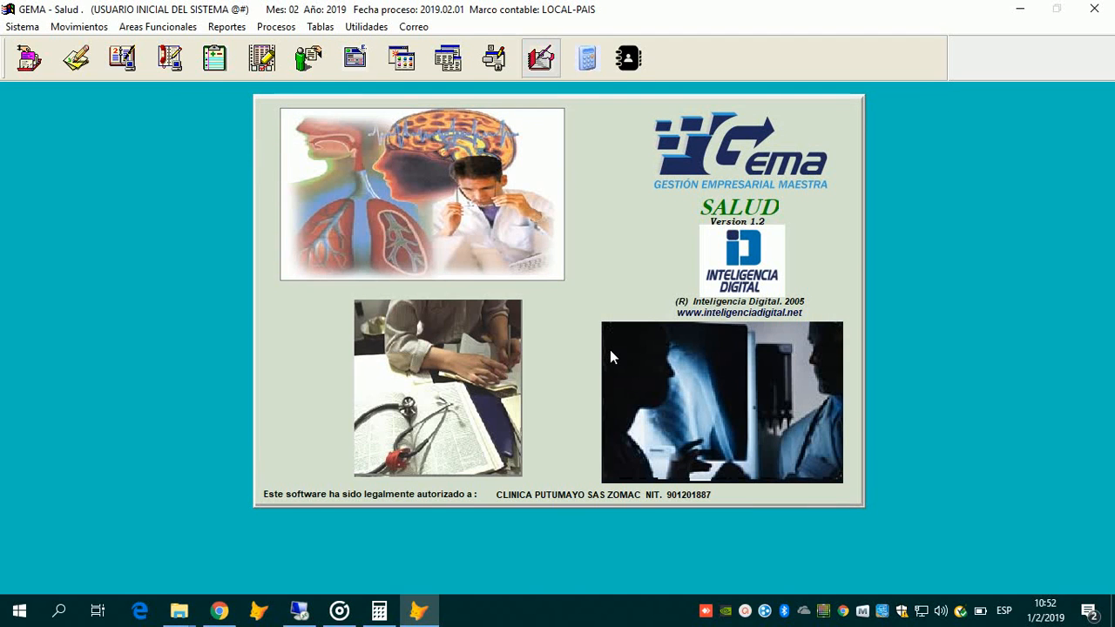
Step: Close the consumption favorites table and navigate Tablas > Facturacion toward Tabla Marcas
key("alt")
key("Left")
key("Left")
key("Left")
key("Down")
key("Down")
key("Down")
key("Down")
key("Down")
key("Down")
key("Down")
key("Down")
key("Down")
key("Down")
key("Down")
key("Down")
key("Down")
key("Down")
key("Down")
key("Down")
key("Down")
key("Down")
key("Down")
key("Up")
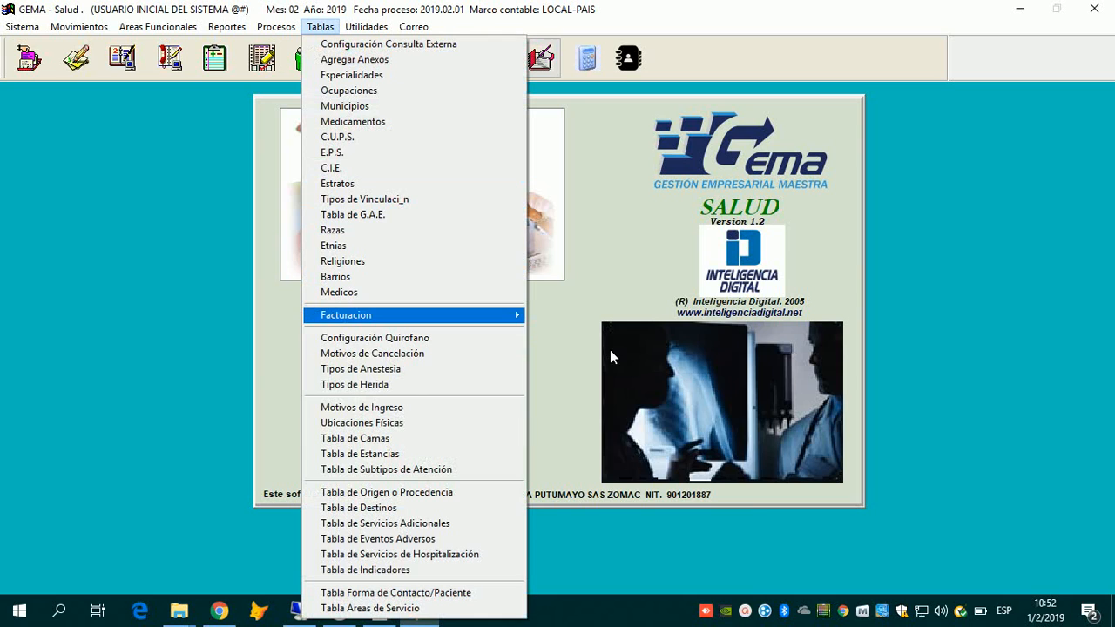
key("Right")
key("Down")
key("Down")
key("Down")
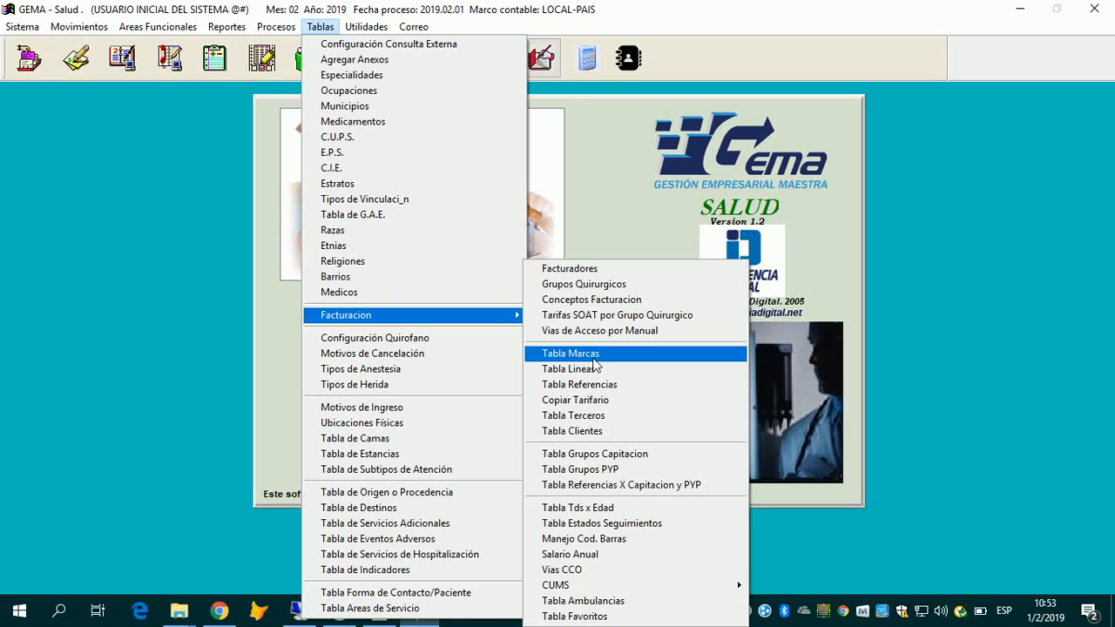
Step: Browse Tabla Marcas from code I04 through MATERIALES, PRUEBA and MEDIMAS PROCEDIMIENTOS, then close it
left_click(595, 358)
key("Return")
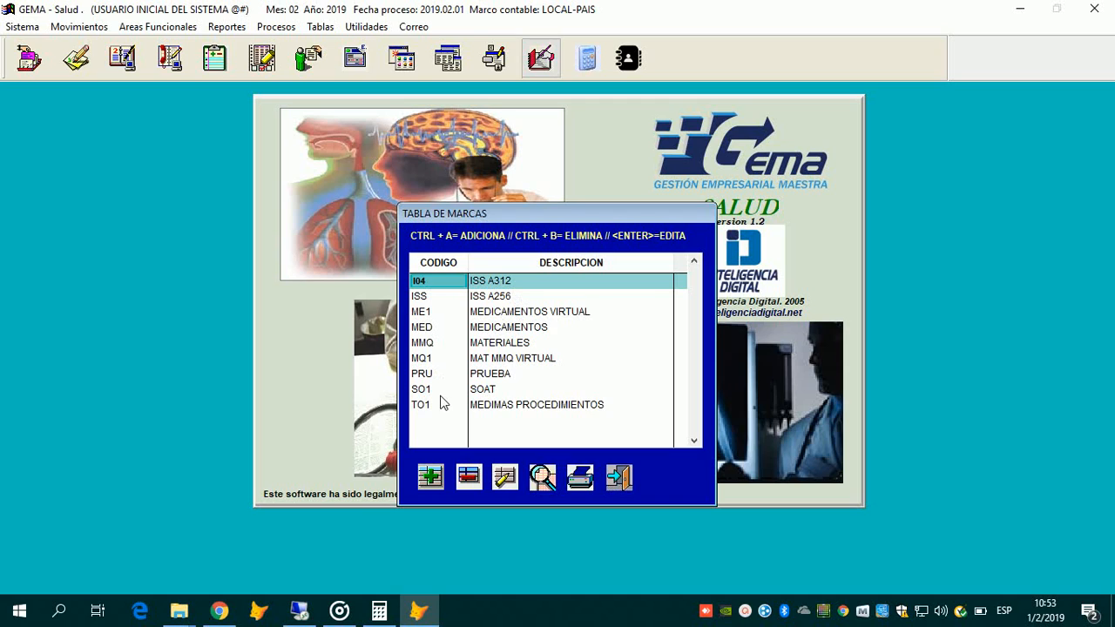
key("ctrl+a")
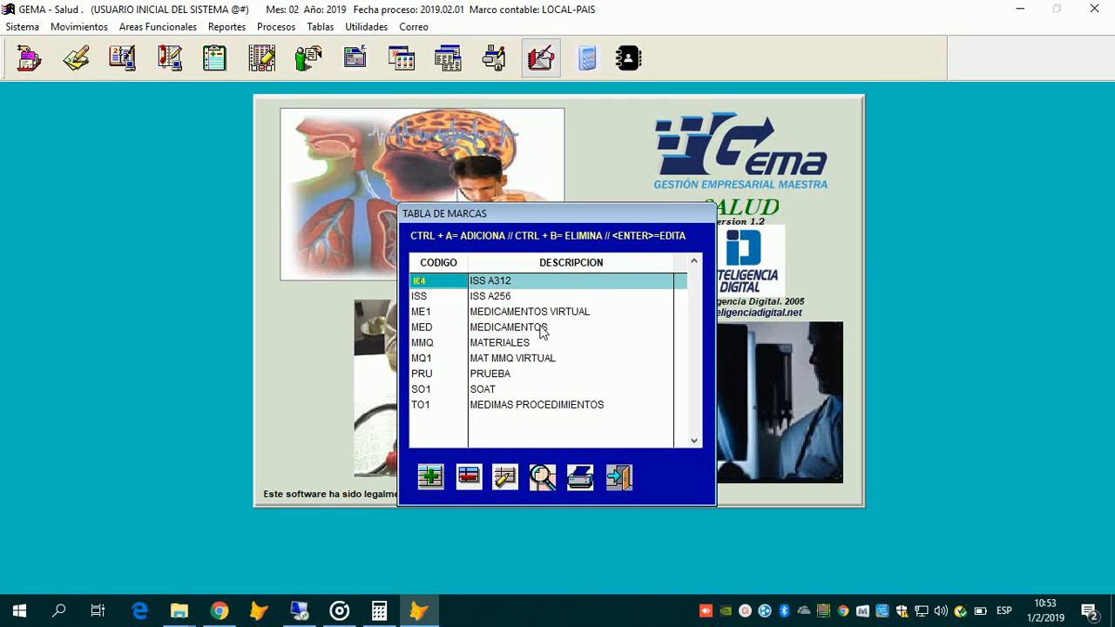
key("Down")
key("Down")
key("Down")
key("Down")
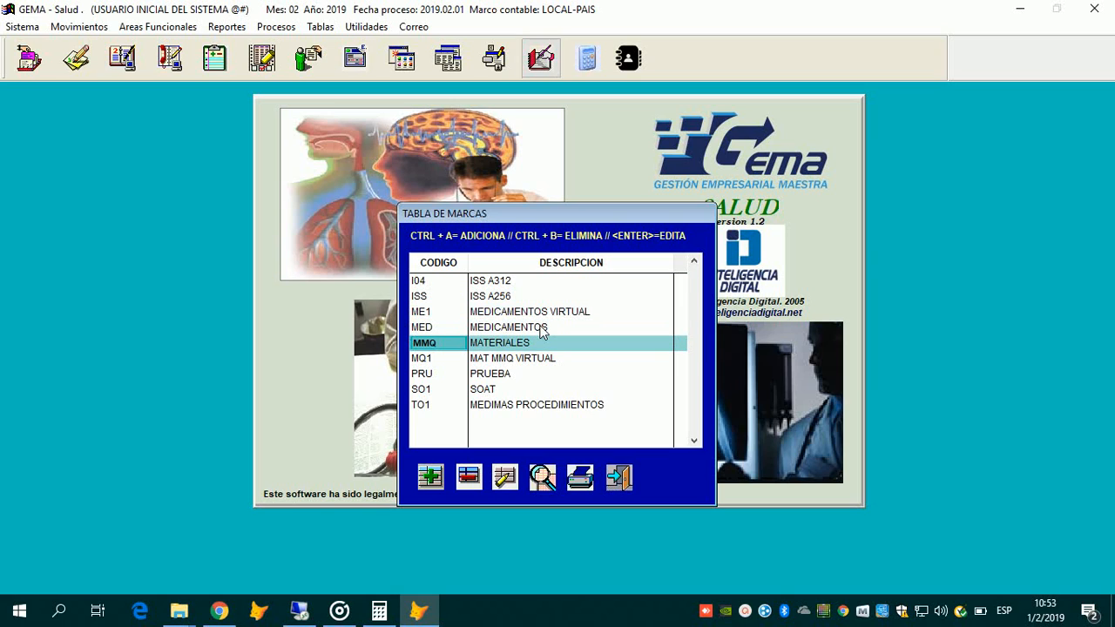
key("Down")
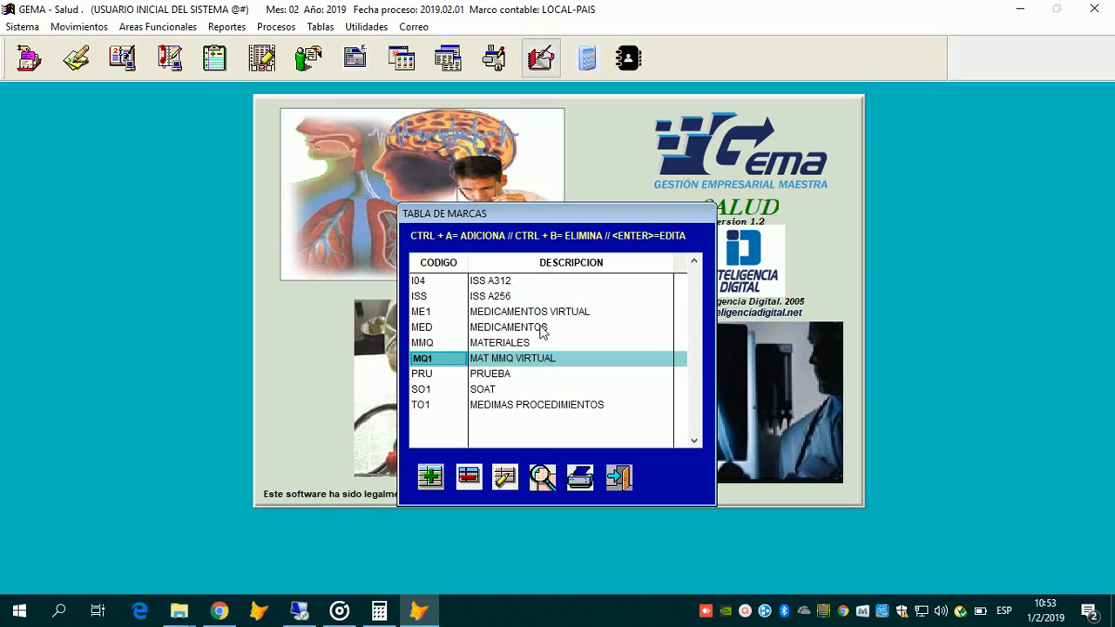
key("Down")
key("Down")
key("Up")
key("Up")
key("Up")
key("Down")
key("Down")
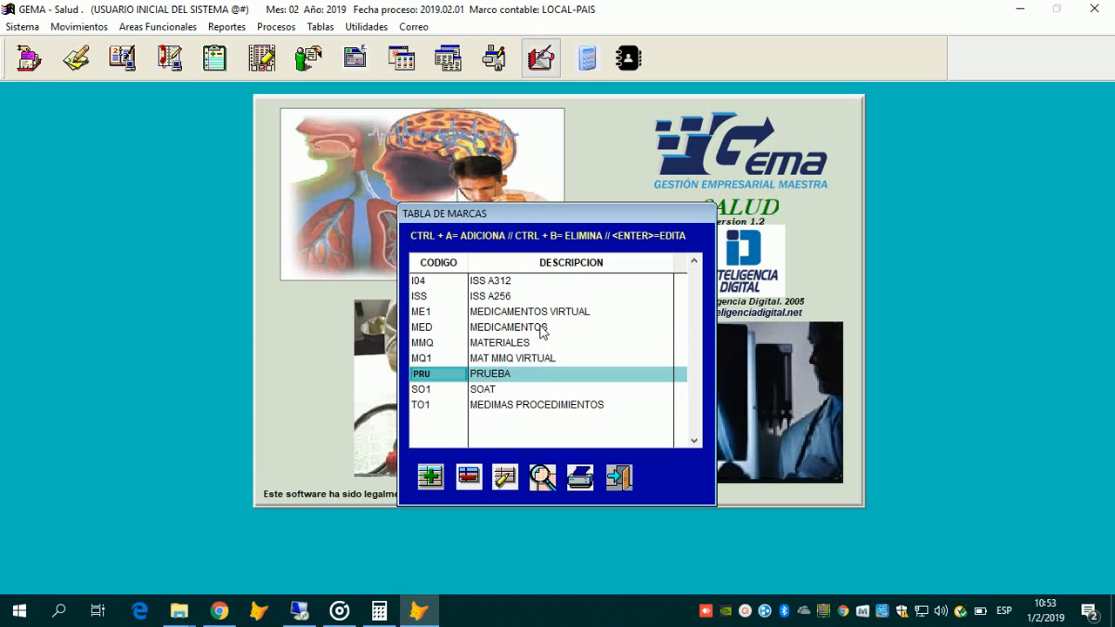
key("Up")
key("Down")
key("Down")
key("Up")
key("Down")
key("Down")
key("Up")
key("Up")
key("Down")
key("Down")
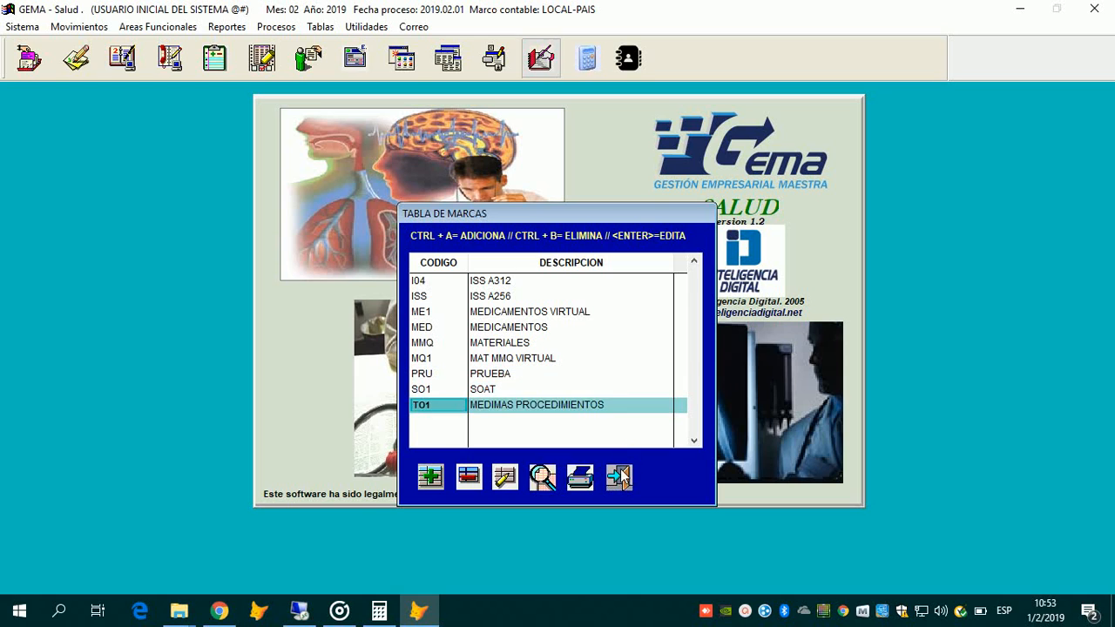
key("Up")
key("Up")
key("Up")
key("Down")
key("Down")
key("Up")
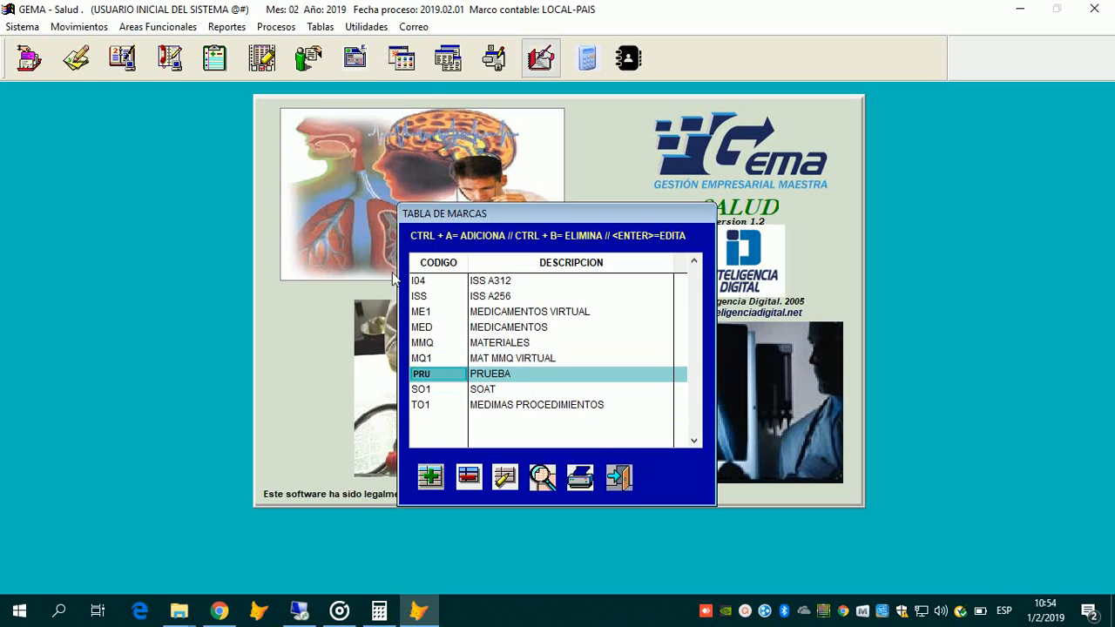
key("Down")
key("Up")
key("Escape")
Step: Reopen Tabla Marcas from the Facturacion menu and close it again
key("alt+t")
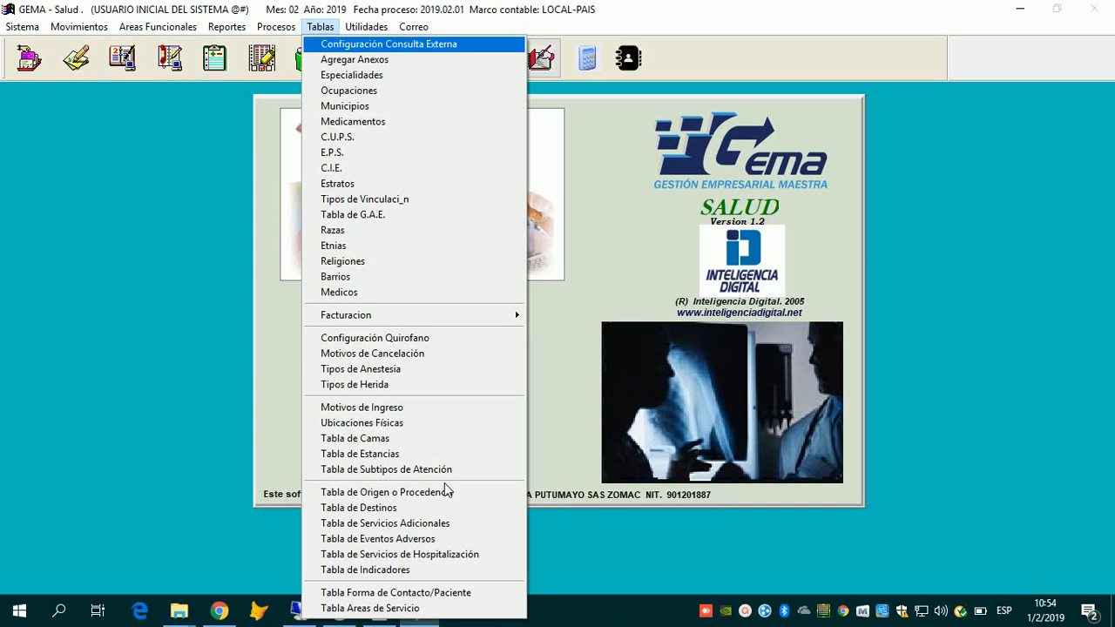
key("f")
key("Down")
key("Up")
key("Up")
key("Up")
key("Up")
key("Up")
key("Up")
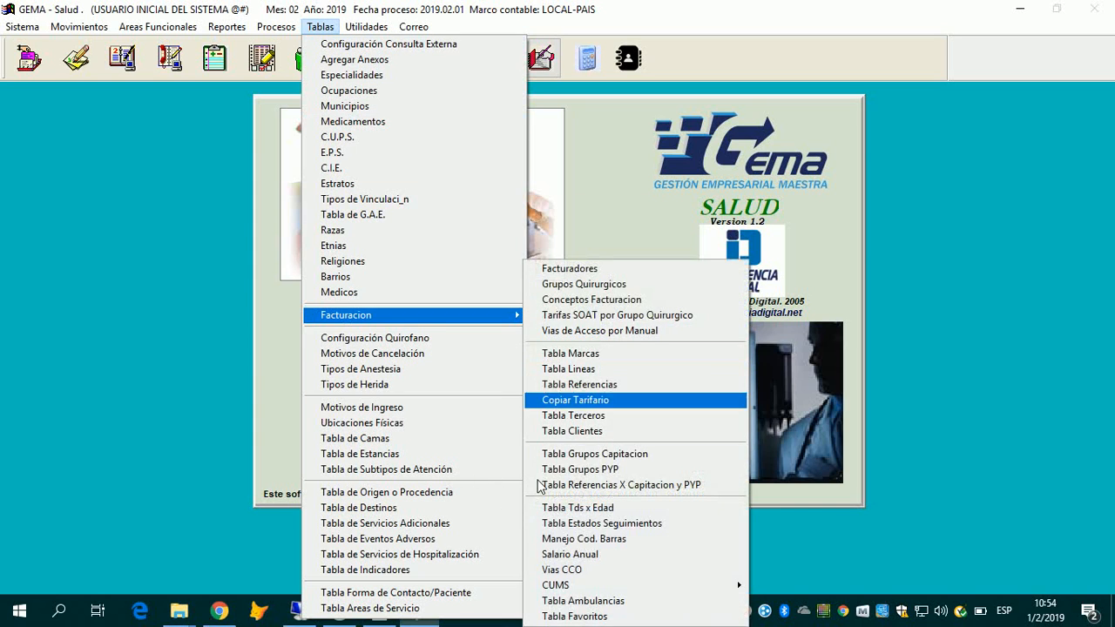
key("Return")
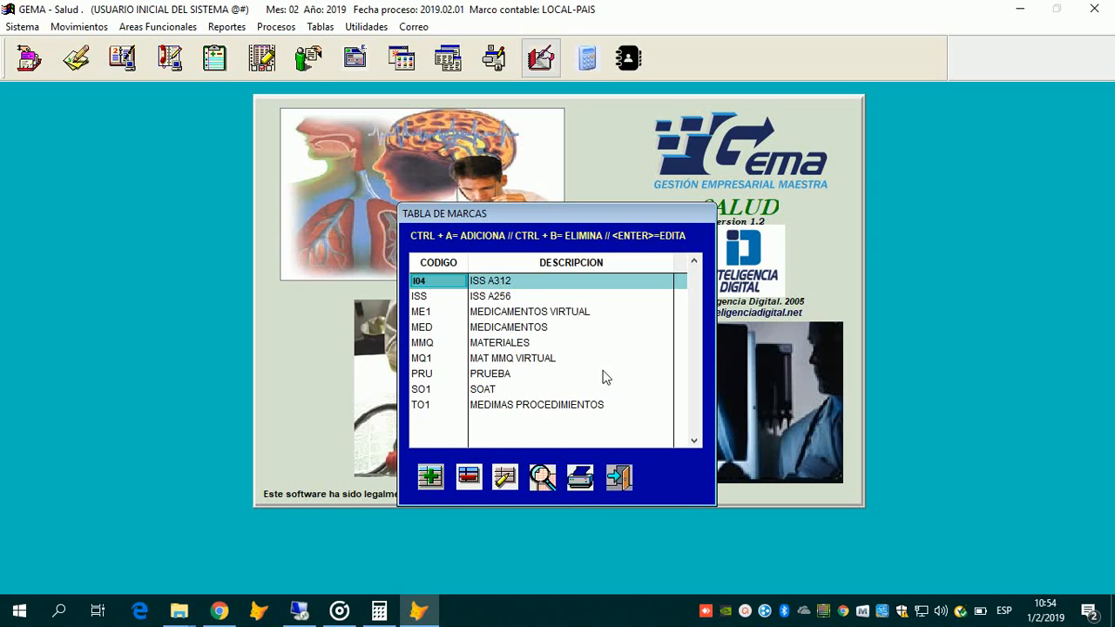
left_click(620, 477)
Step: Open Tabla Lineas showing 1 SERVICIOS DE SALUD with groups like 01 URGENCIAS
key("alt+t")
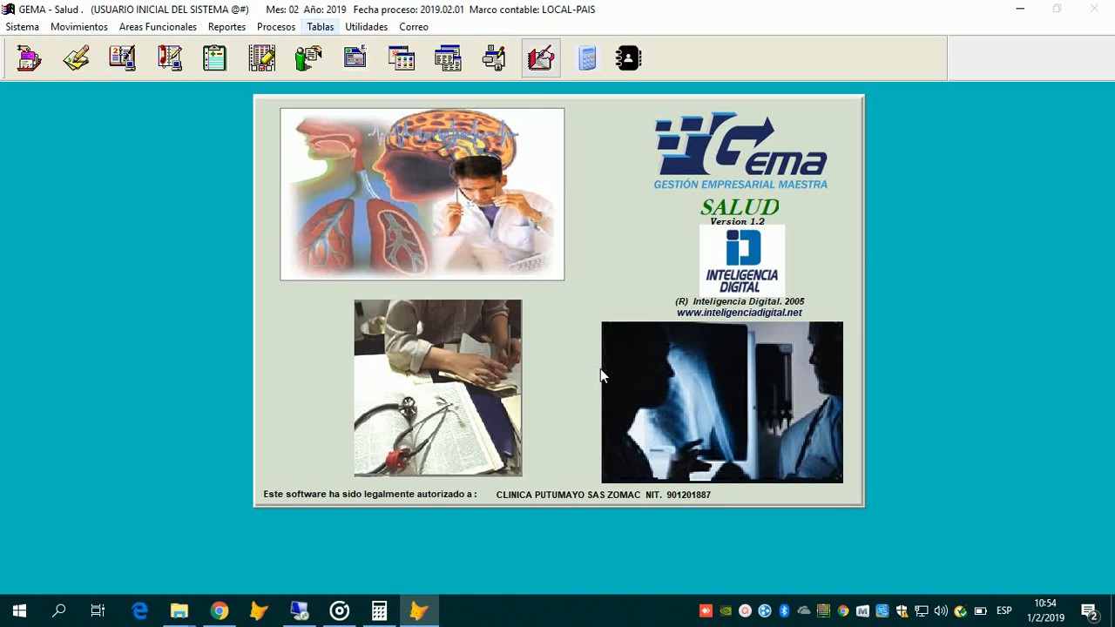
mouse_move(346, 316)
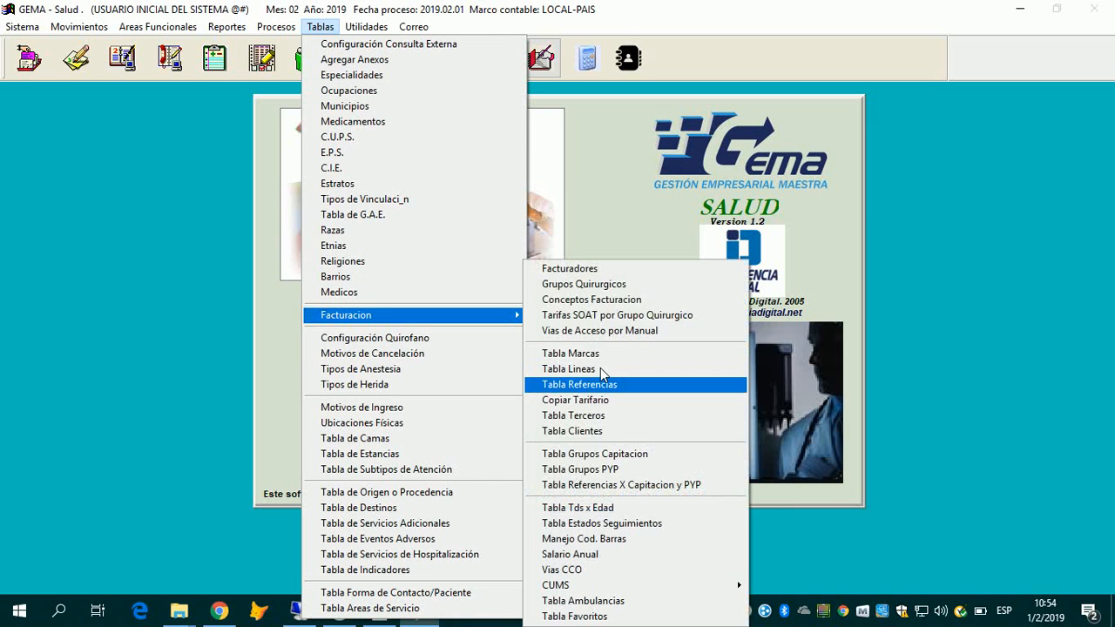
left_click(600, 369)
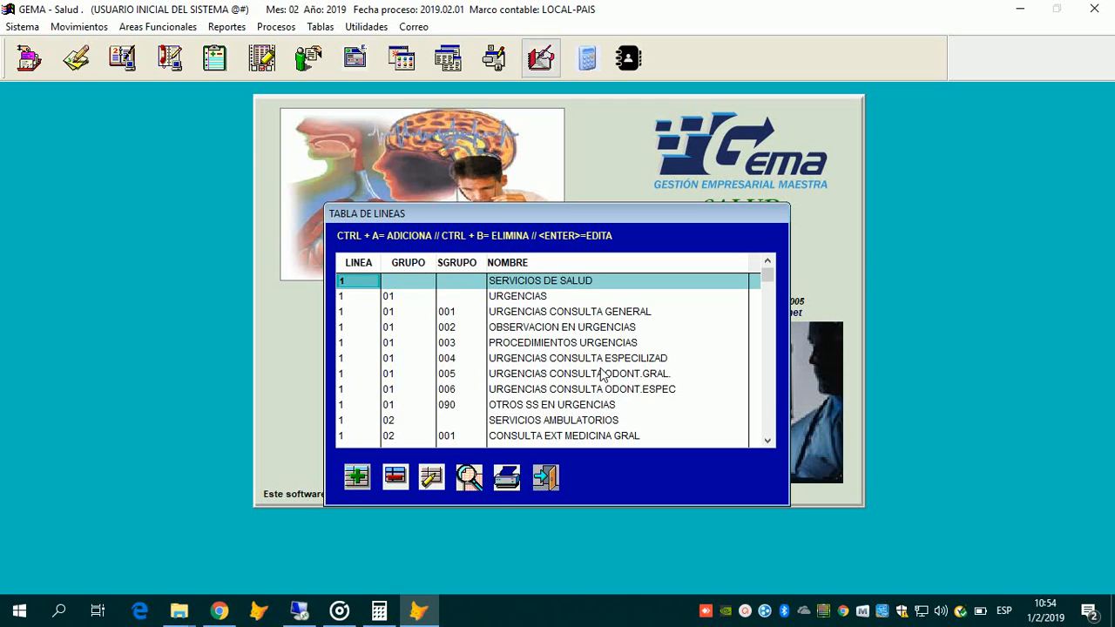
Step: Browse the SERVICIOS DE SALUD line and its 01 URGENCIAS group rows
key("Down")
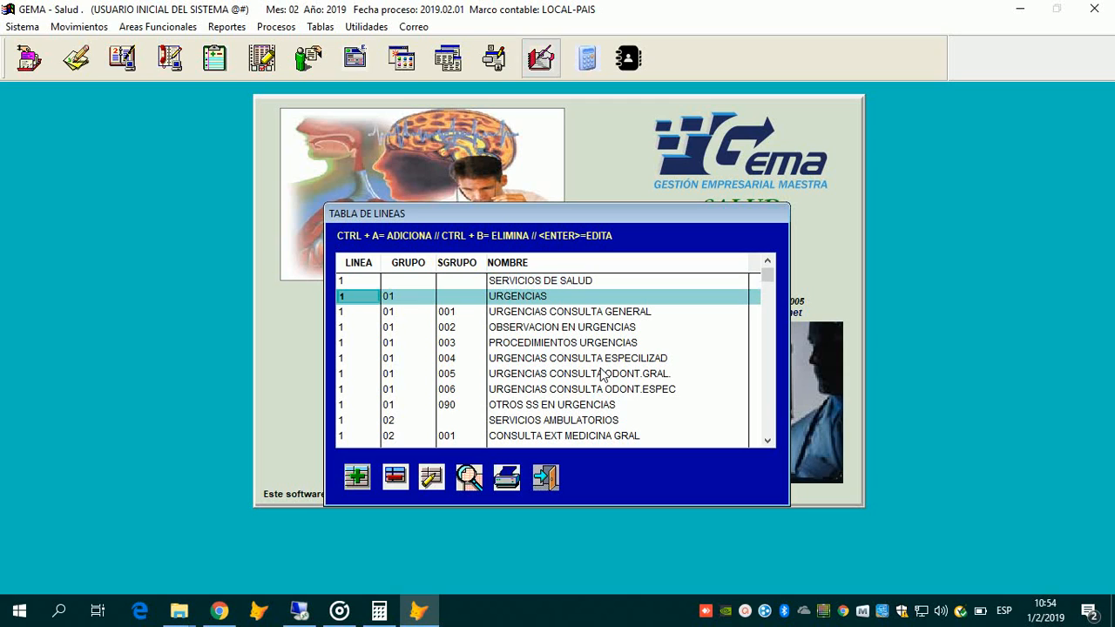
key("Down")
key("Down")
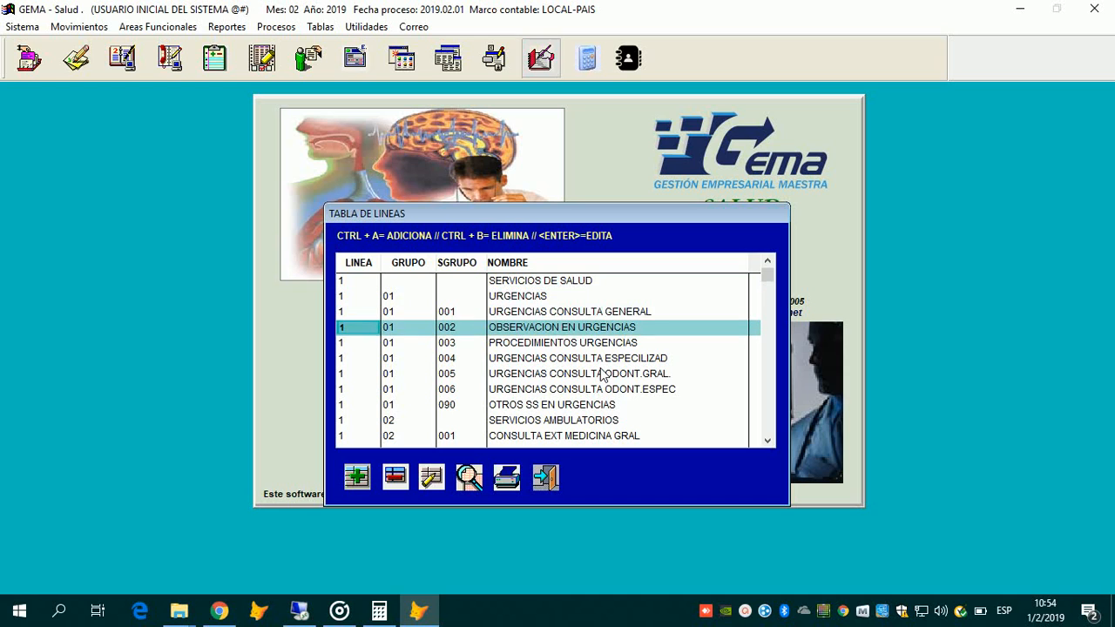
key("Down")
key("Up")
key("Up")
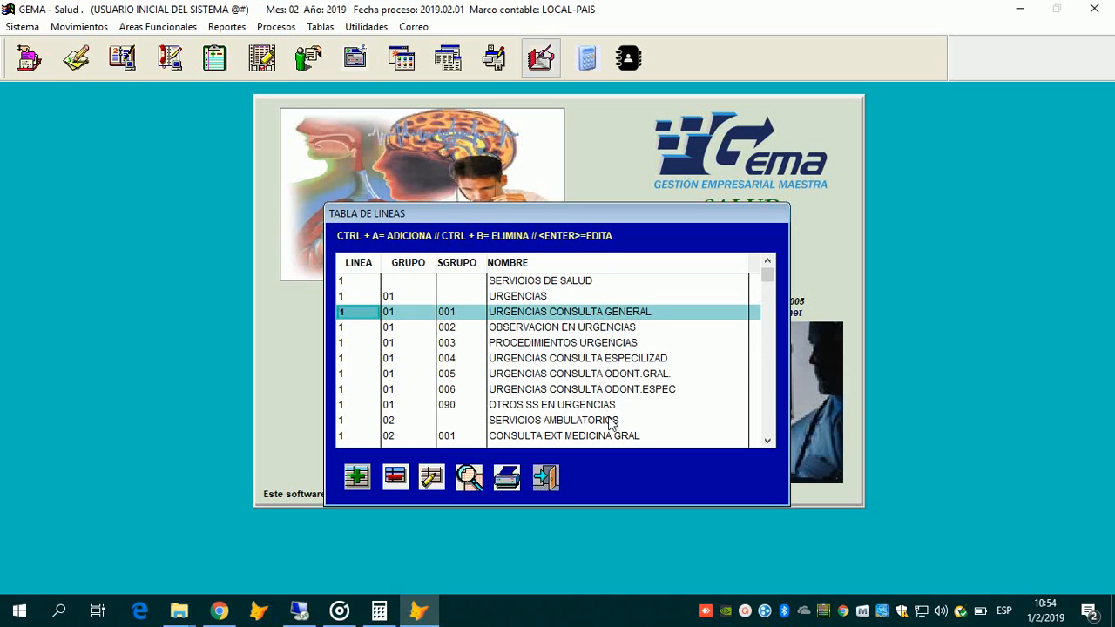
key("Up")
key("Up")
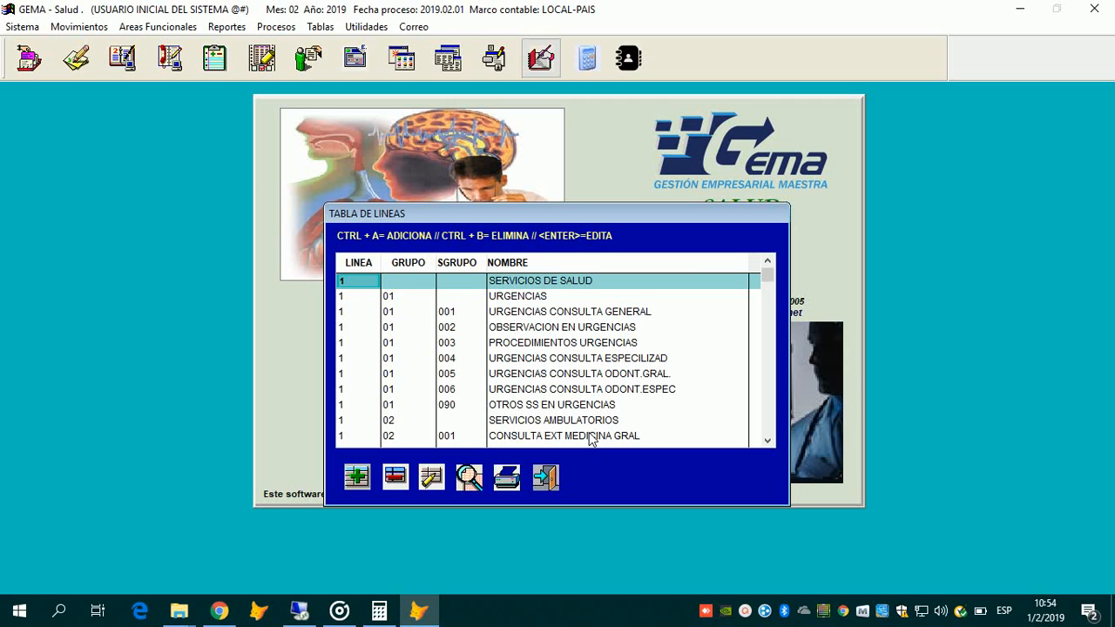
key("Down")
key("Up")
key("Down")
key("Down")
key("Down")
key("Up")
key("Up")
key("Up")
key("Down")
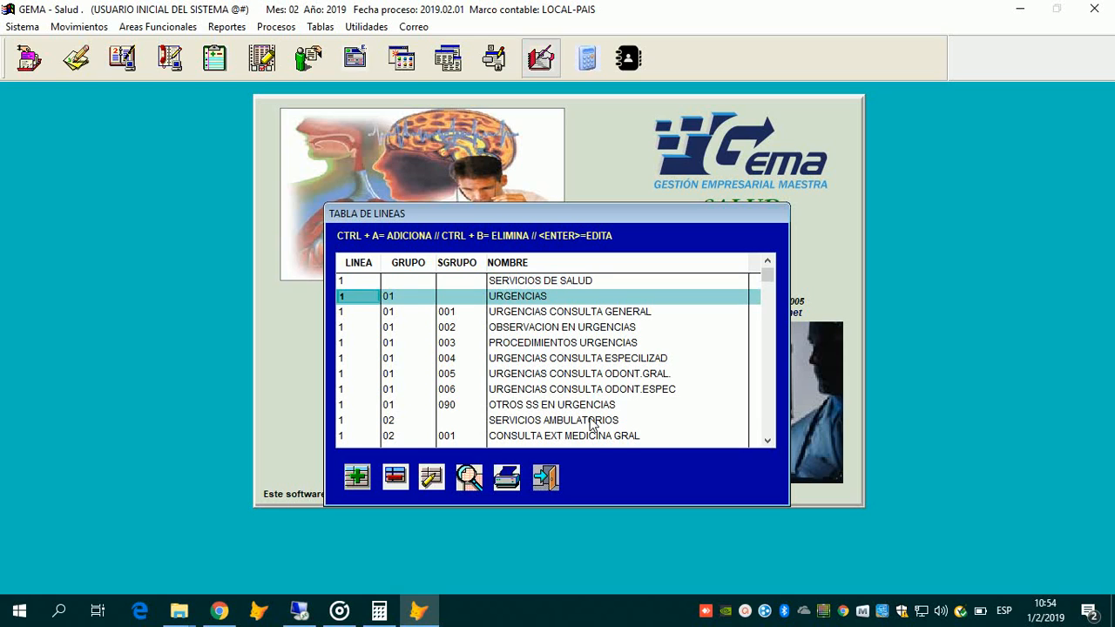
Step: Scroll through 02 SERVICIOS AMBULATORIOS and its outpatient consultation subgroups
key("Down")
key("Down")
key("Down")
key("Down")
key("Down")
key("Down")
key("Down")
key("Down")
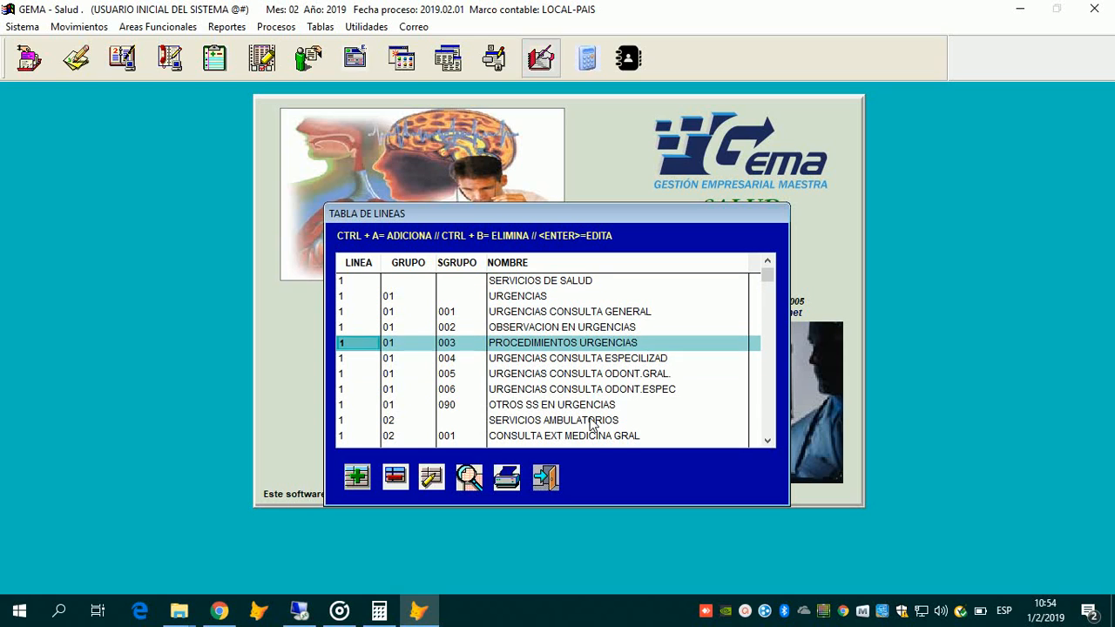
key("Down")
key("Down")
key("Down")
key("Down")
key("Down")
key("Down")
key("Down")
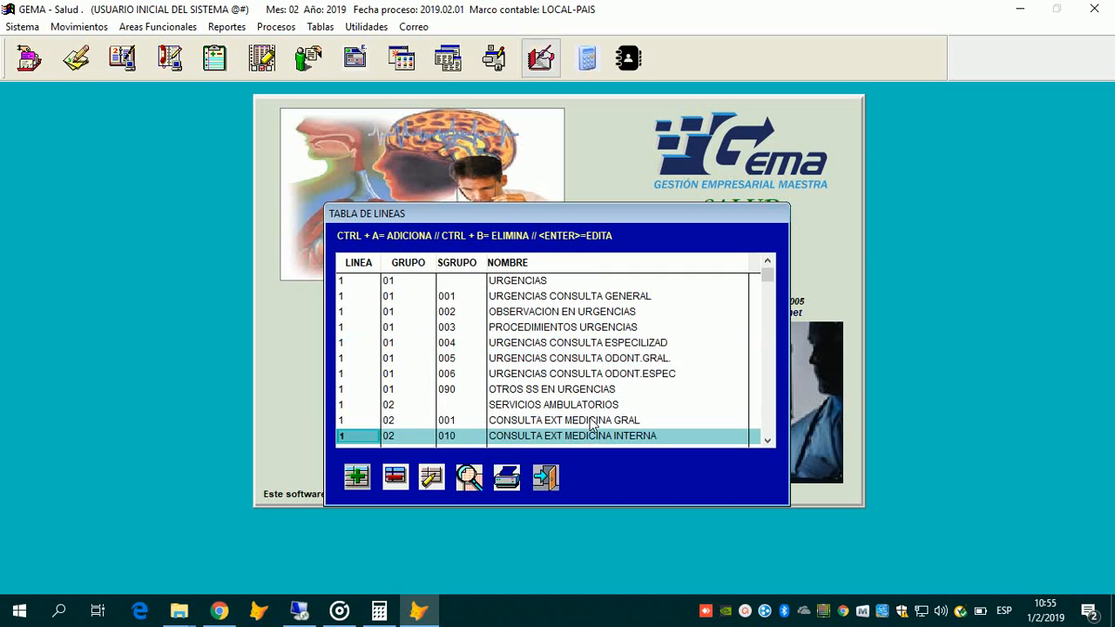
key("Down")
key("Down")
key("Down")
key("Down")
key("Down")
key("Down")
key("Down")
key("Down")
key("Down")
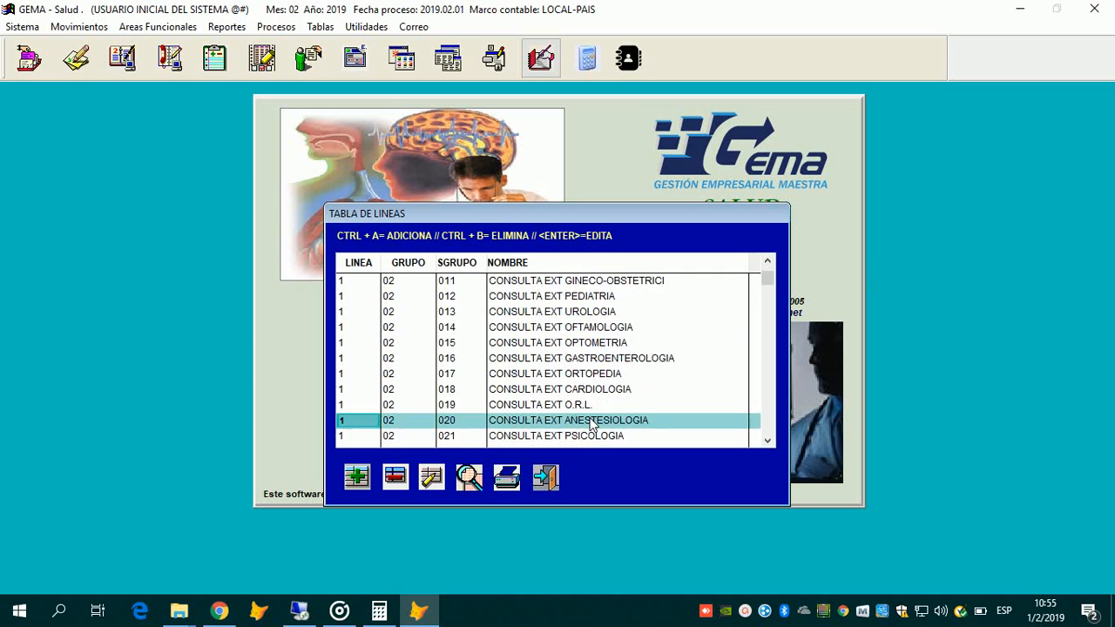
key("Down")
key("Down")
key("Down")
key("Down")
key("Down")
key("Down")
key("Down")
key("Down")
key("Down")
key("Down")
key("Down")
key("Down")
key("Down")
key("Down")
key("Down")
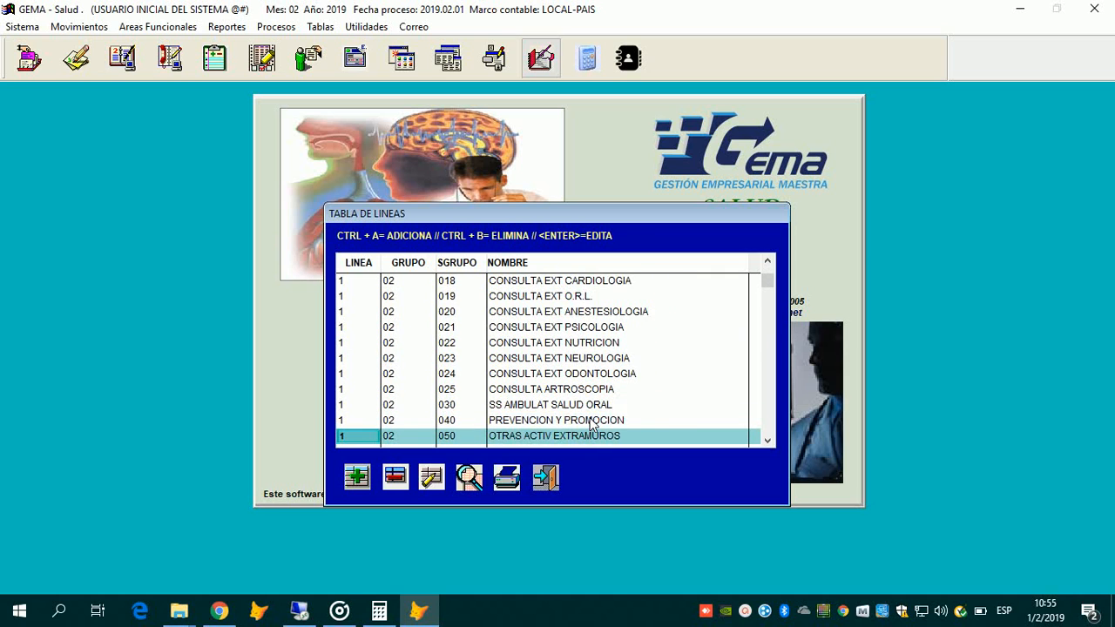
key("Up")
key("Up")
key("Up")
key("Up")
key("Up")
key("Up")
key("Up")
key("Up")
key("Up")
key("Up")
key("Up")
key("Up")
key("Up")
key("Up")
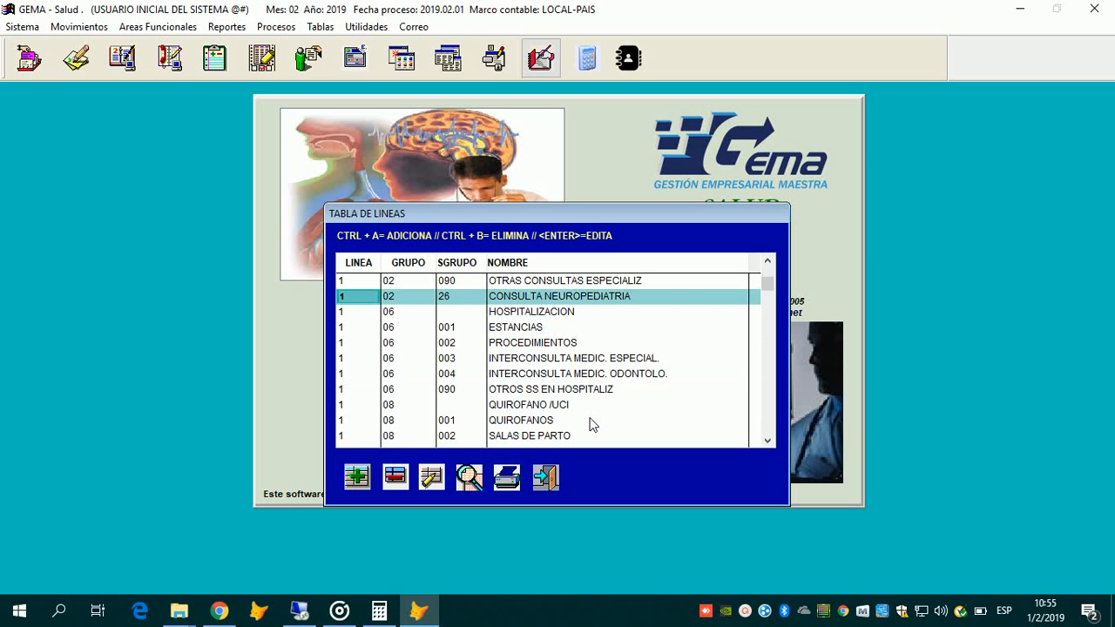
key("Up")
key("Up")
key("Up")
key("Up")
key("Up")
key("Up")
key("Up")
key("Up")
key("Up")
key("Up")
key("Up")
key("Up")
key("Up")
key("Up")
key("Up")
key("Up")
key("Up")
key("Up")
key("Up")
key("Up")
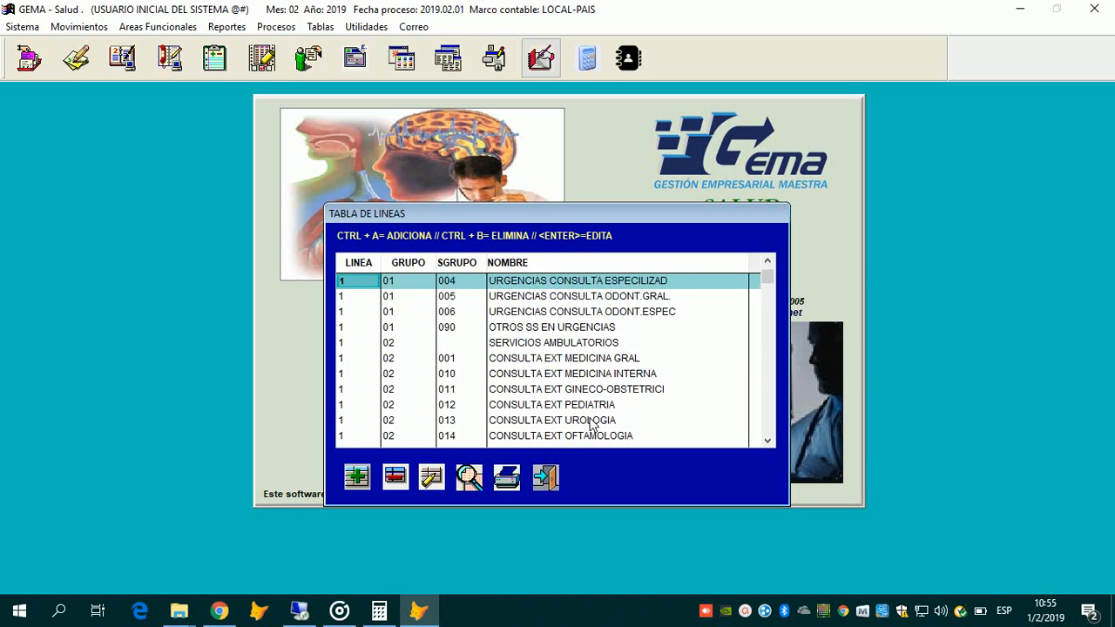
Step: Step through the urgencias subgroups 001–004 into consulta externa, then close the lines table
key("Down")
key("Down")
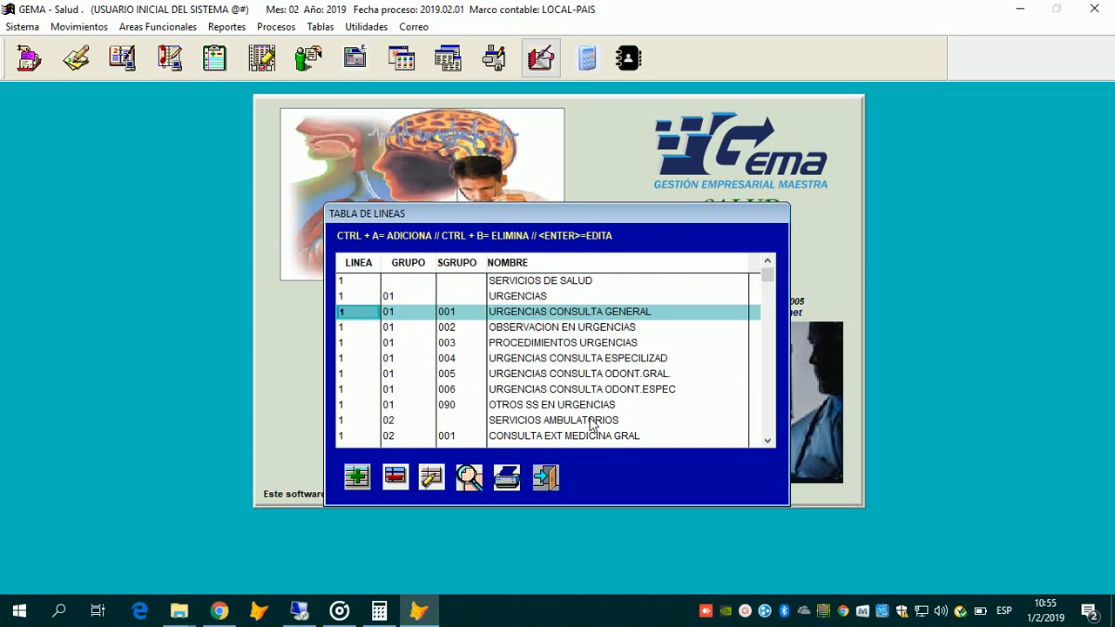
key("Down")
key("Down")
key("Up")
key("Up")
key("Down")
key("Down")
key("Down")
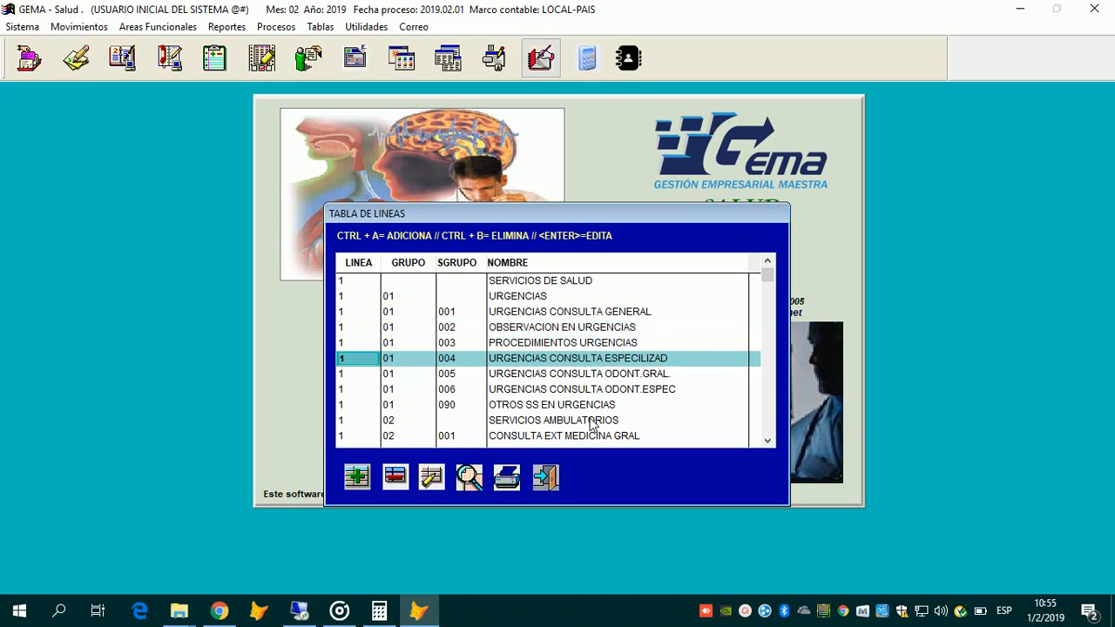
key("Up")
key("Up")
key("Down")
key("Down")
key("Down")
key("Down")
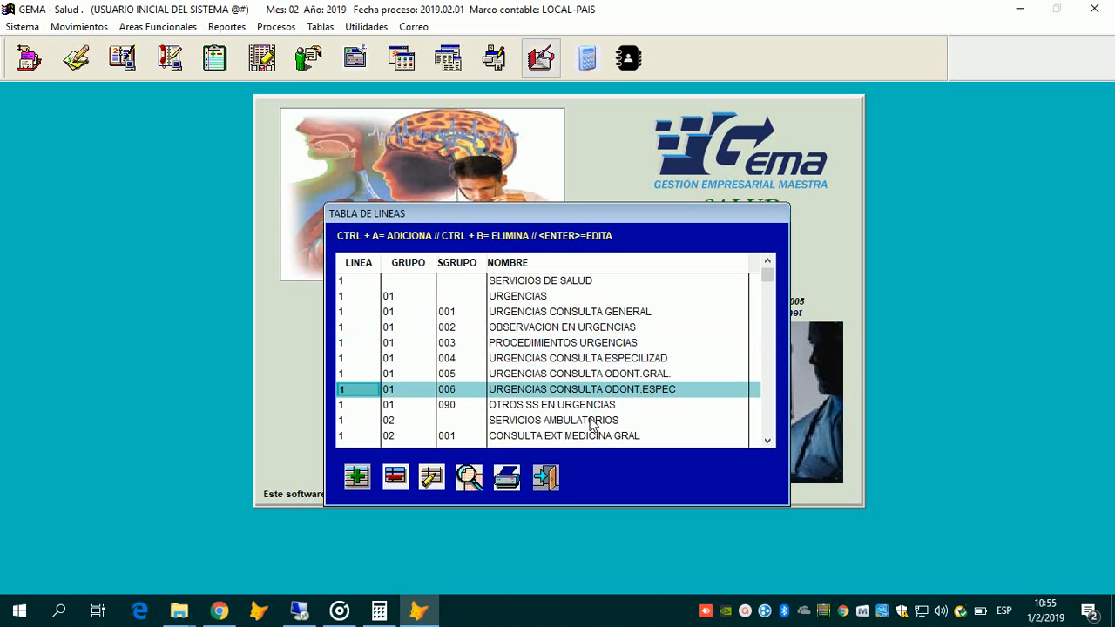
key("Down")
key("Down")
key("Down")
key("Down")
key("Down")
key("Down")
key("Down")
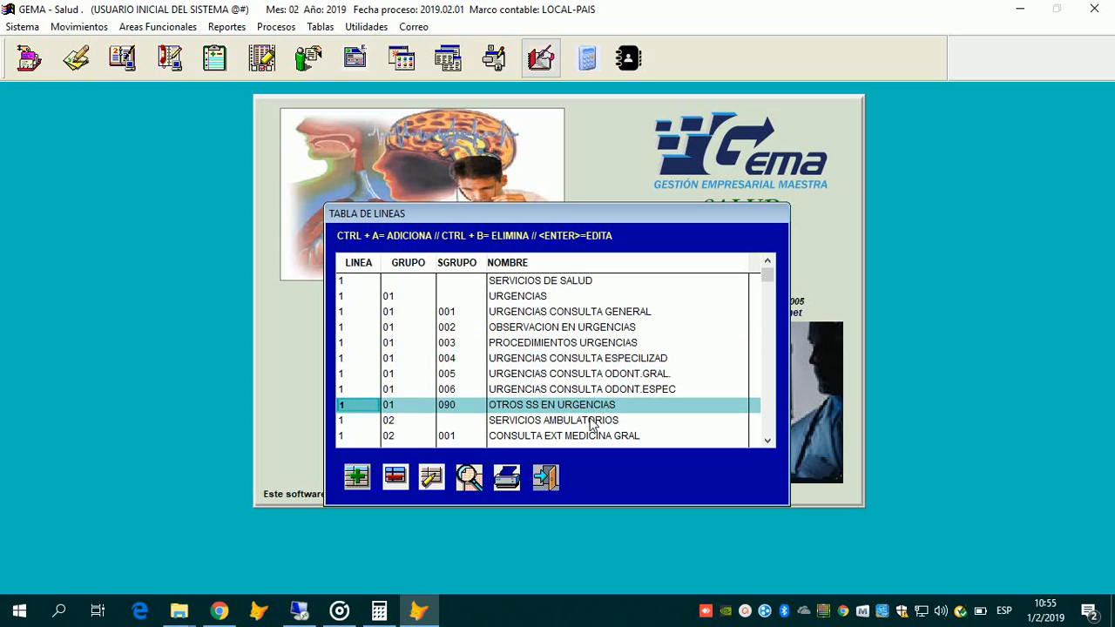
key("Down")
key("Down")
key("Down")
key("Down")
key("Down")
key("Down")
key("Down")
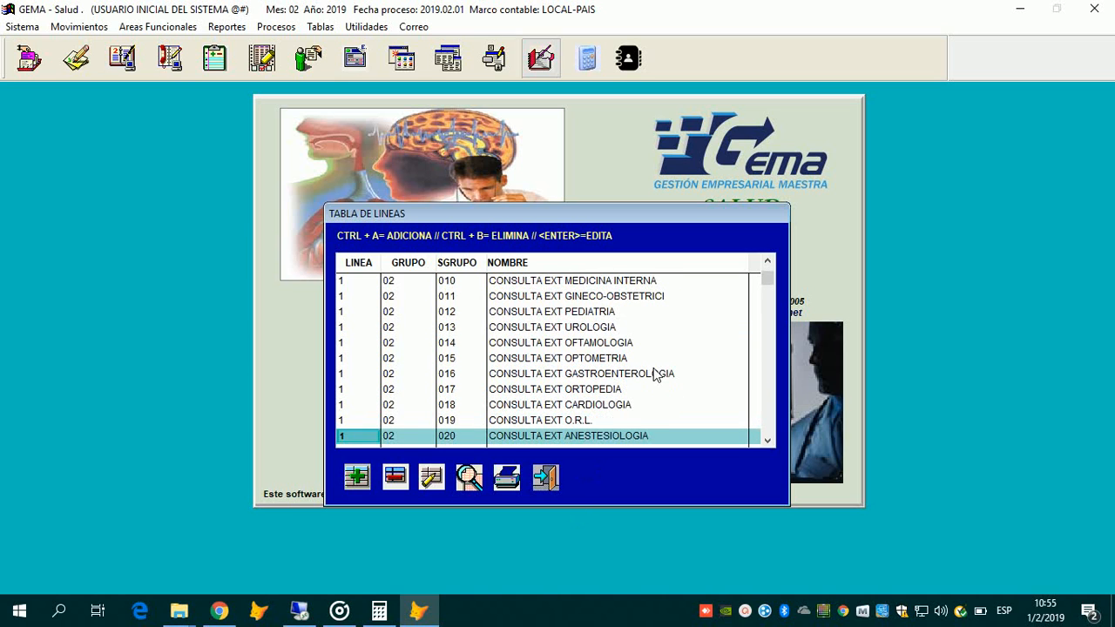
key("Up")
key("Up")
key("Up")
key("Up")
key("Up")
key("Up")
key("Up")
key("Up")
key("Up")
key("Up")
key("Up")
key("Up")
key("Up")
key("Up")
key("Up")
key("Up")
key("Up")
key("Up")
key("Up")
key("Up")
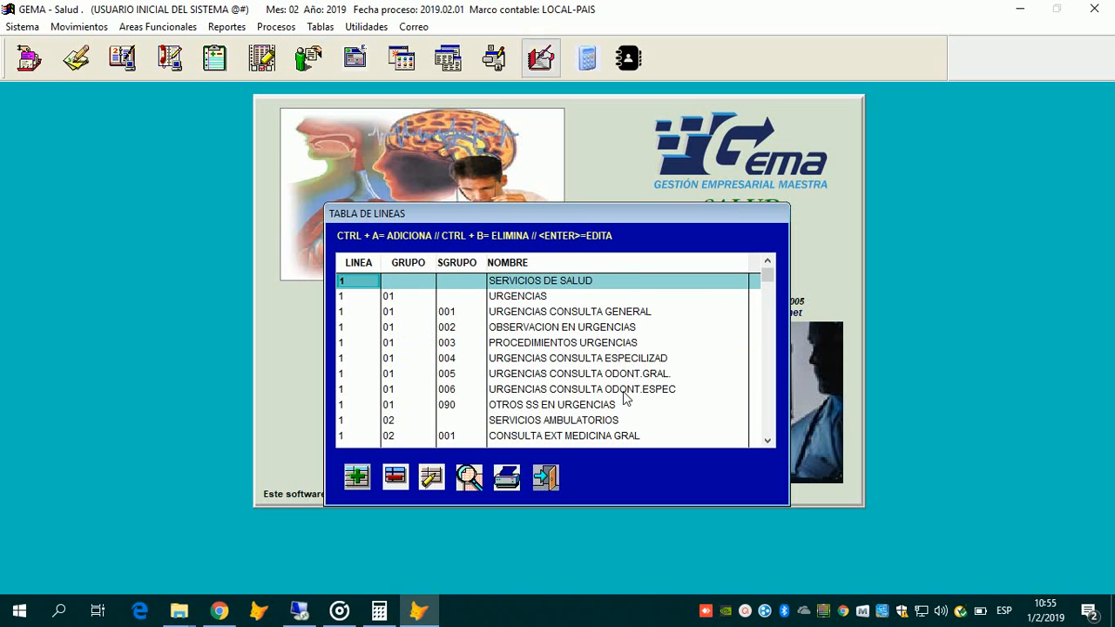
key("Escape")
Step: Open Tabla Referencias, showing record 010101 PUNCIÓN CISTERNAL, VÍA LATERAL at 978.00
key("alt+t")
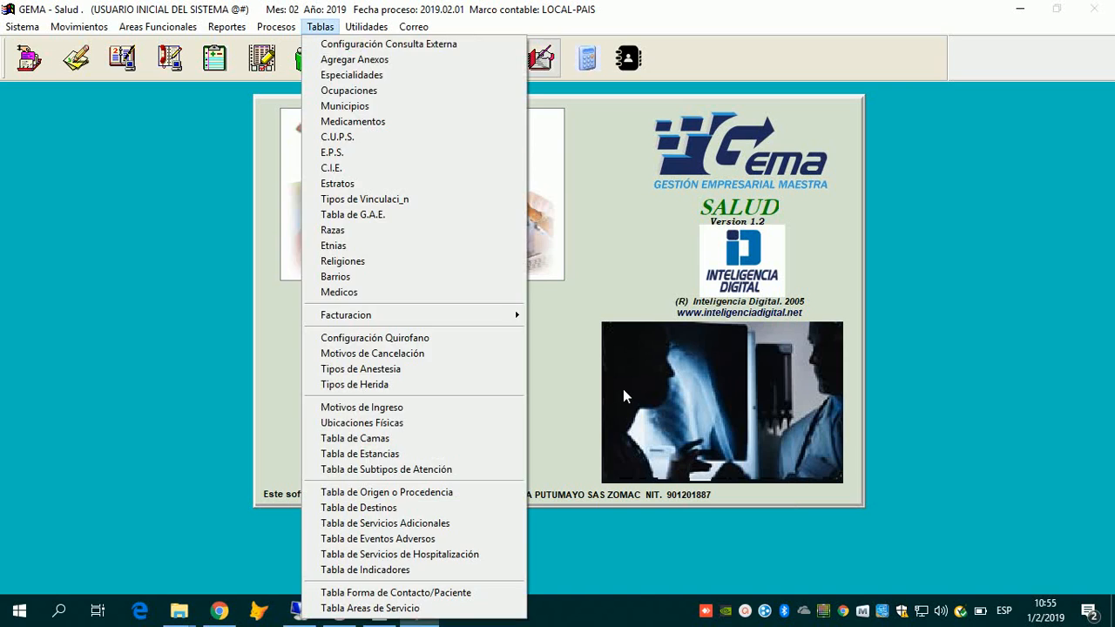
key("Right")
key("Down")
key("Down")
key("Down")
key("Down")
key("Down")
key("Down")
key("Down")
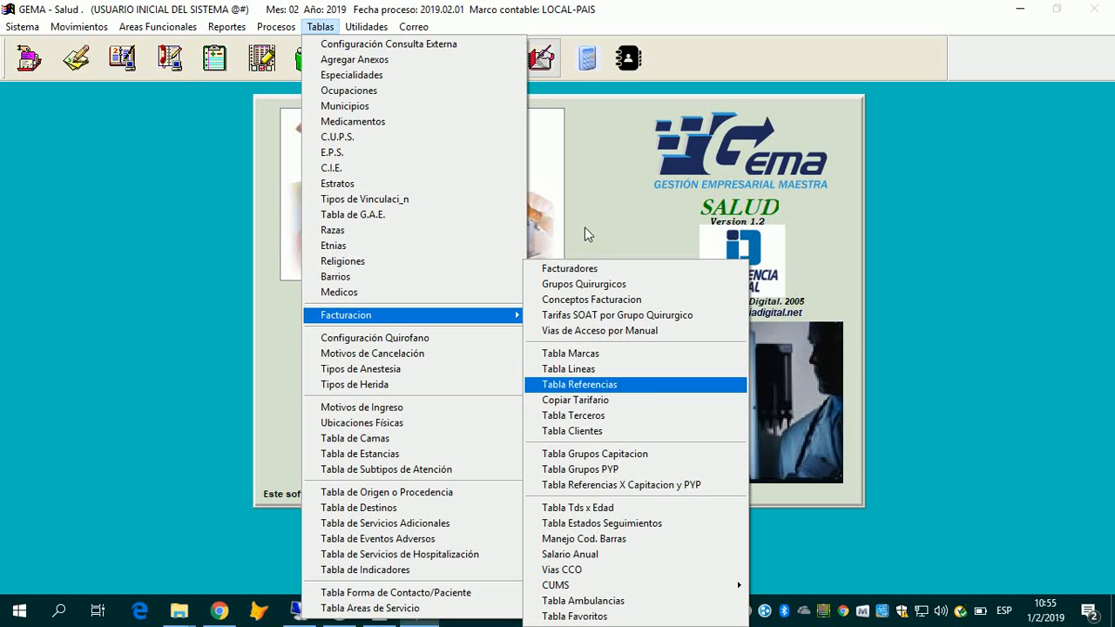
key("Return")
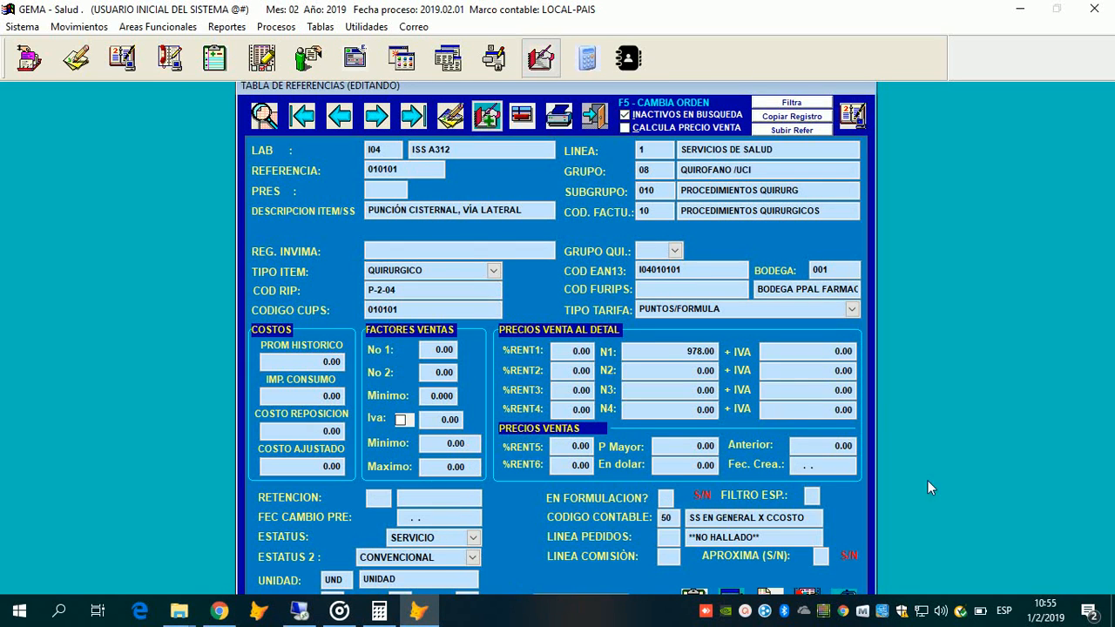
left_click(1022, 567)
key("alt+Tab")
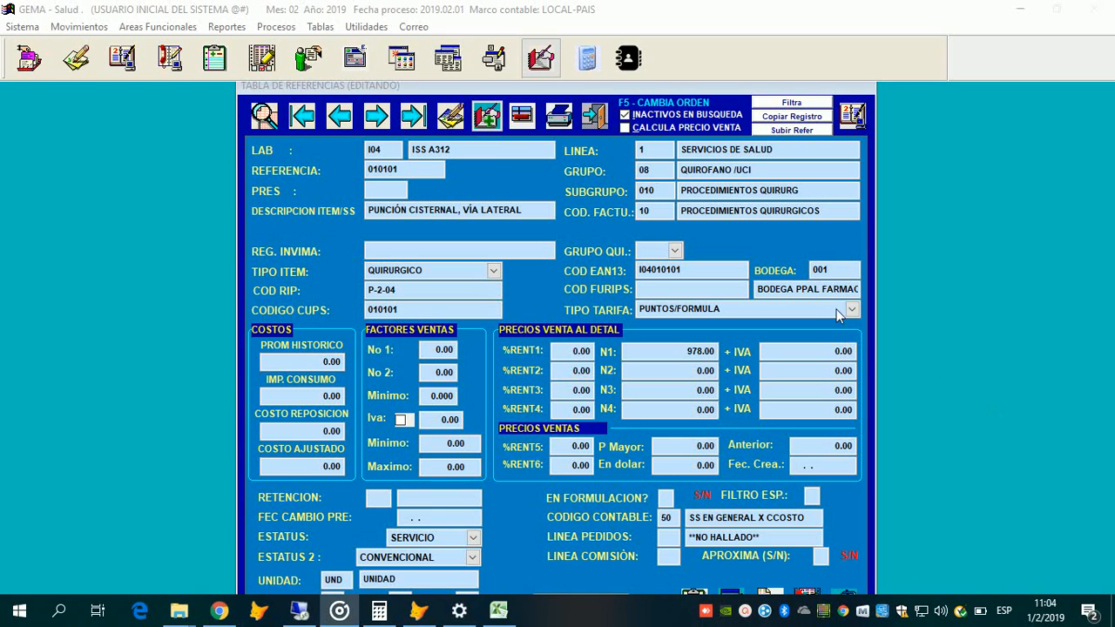
left_click(612, 247)
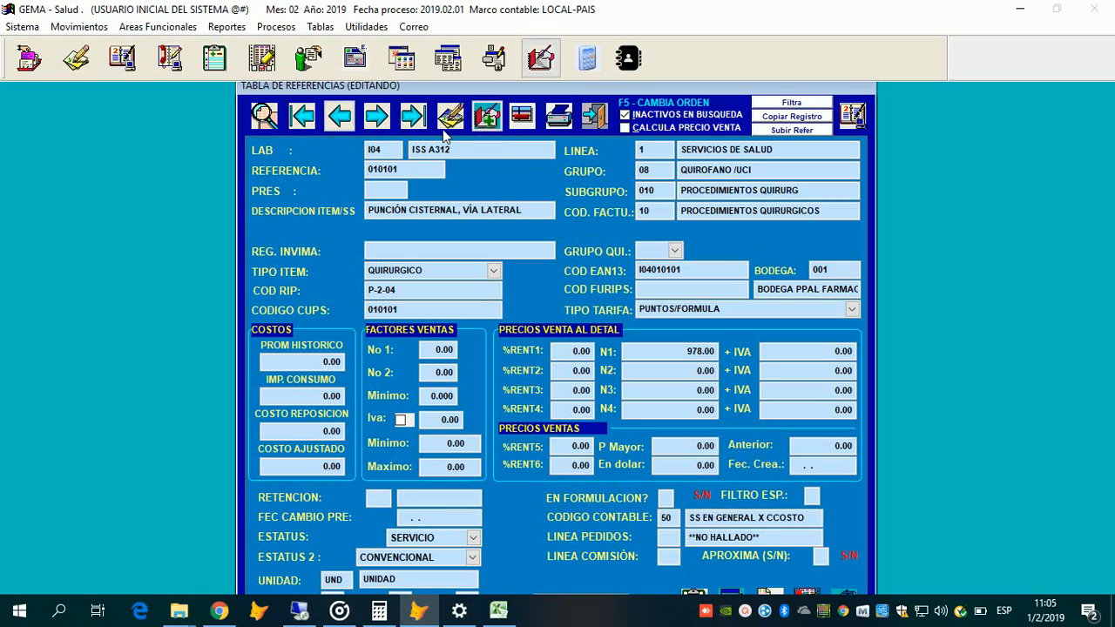
Step: Step to the next reference record, then jump to the last one, SOAT TRATAMIENTO
left_click(377, 118)
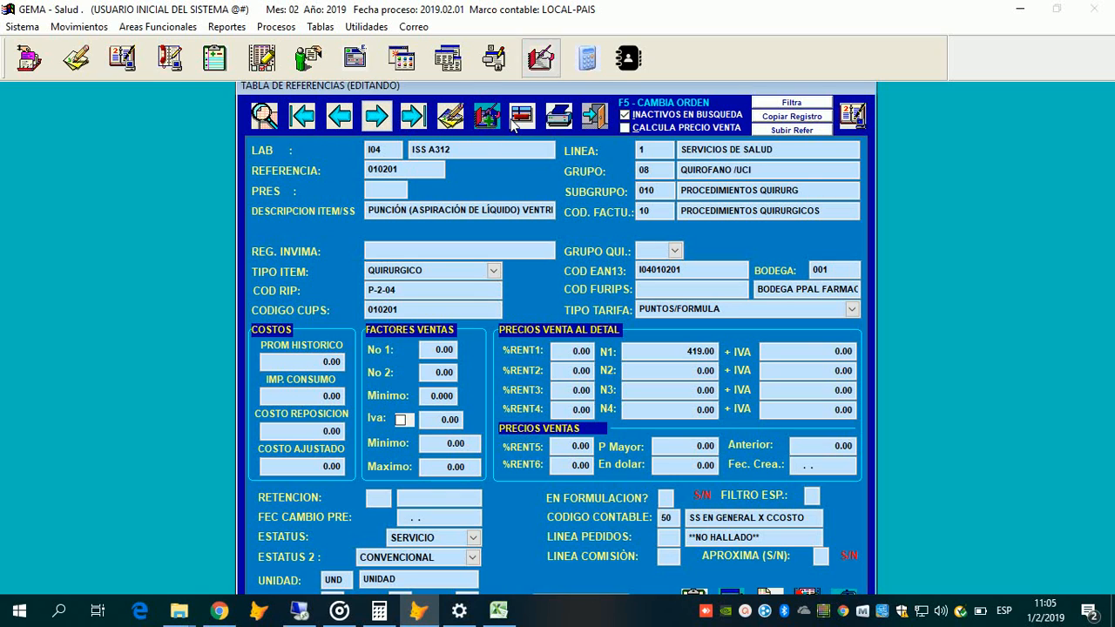
left_click(414, 122)
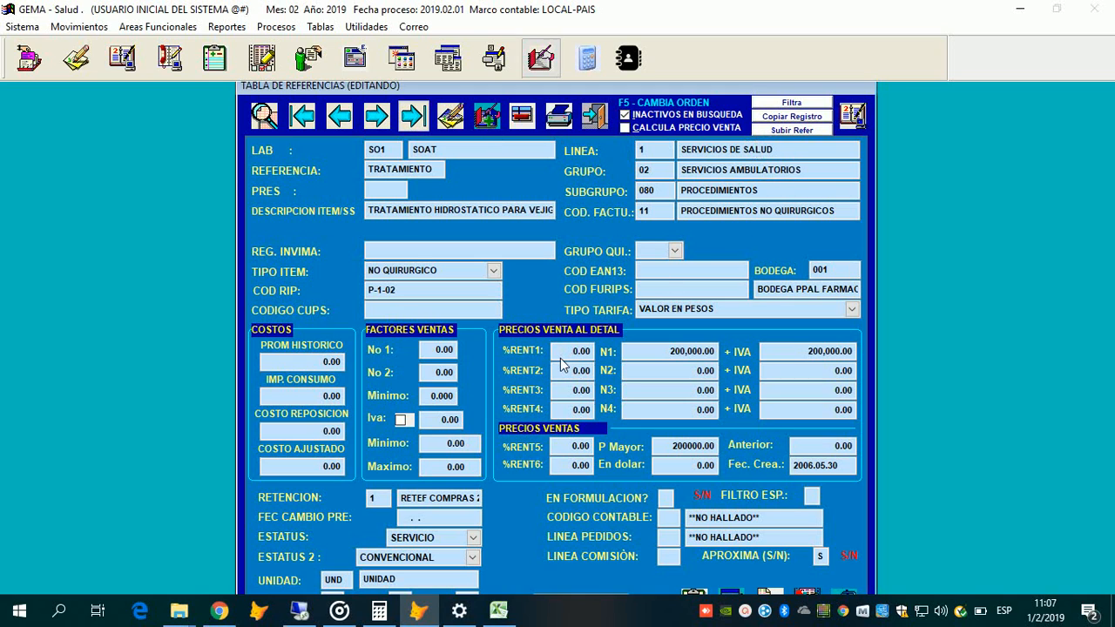
Step: Cancel a blank new record, then copy SOAT TRATAMIENTO HIDROSTATICO (200,000.00) into a new reference
left_click(486, 123)
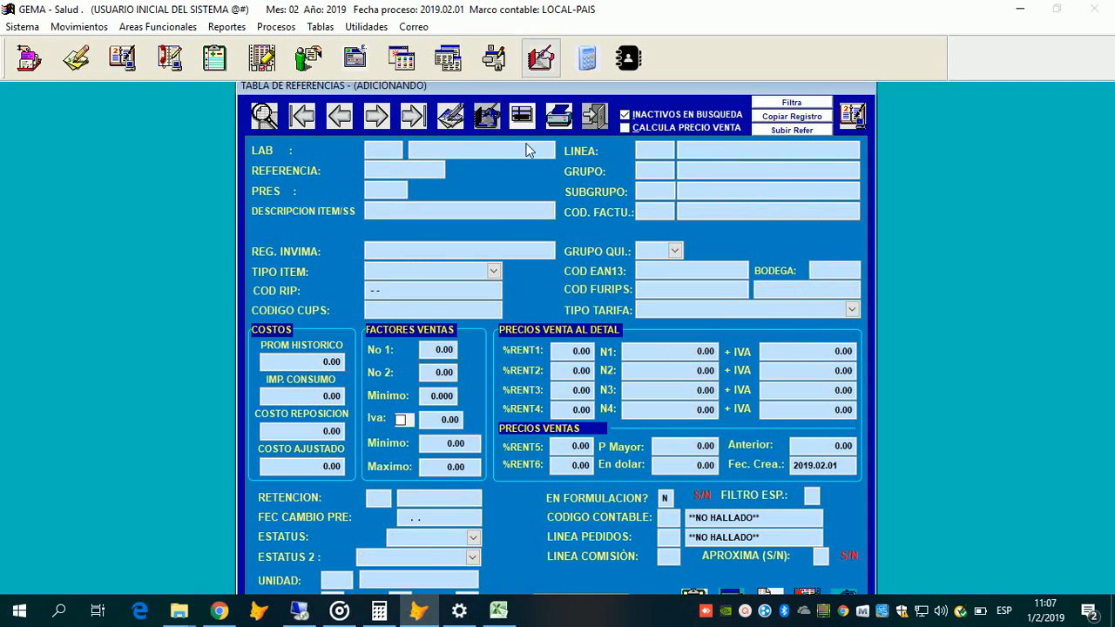
key("Escape")
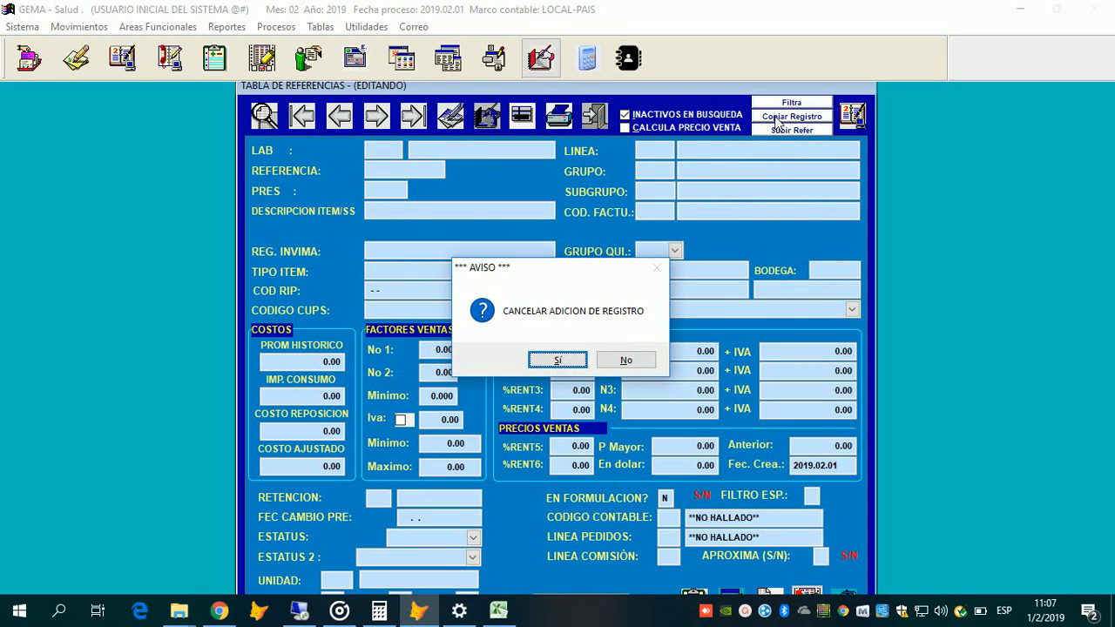
key("Return")
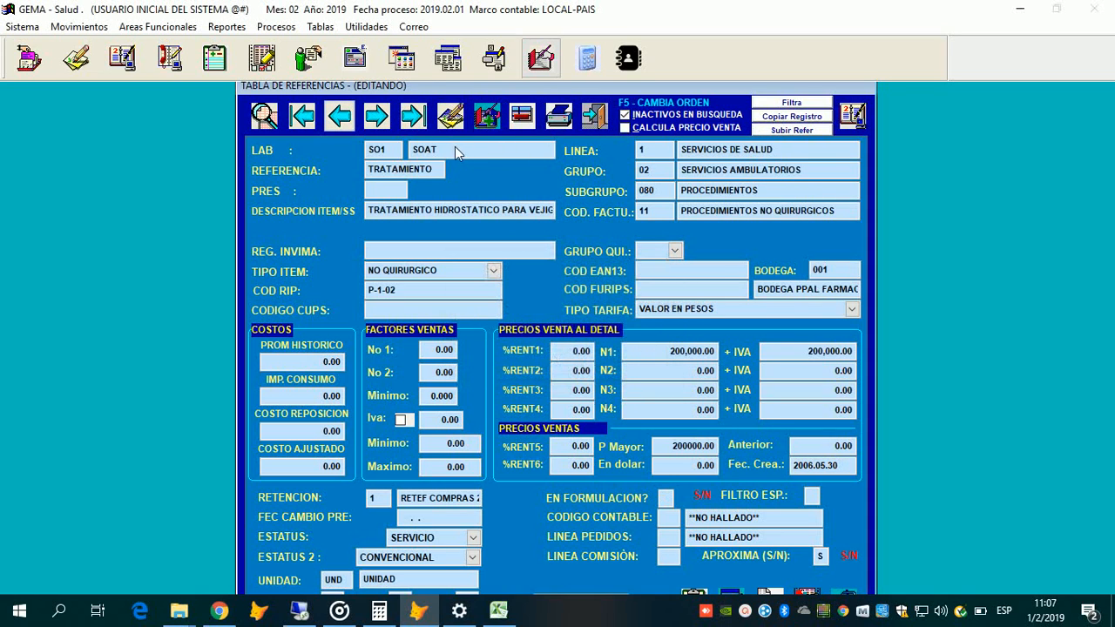
left_click(377, 154)
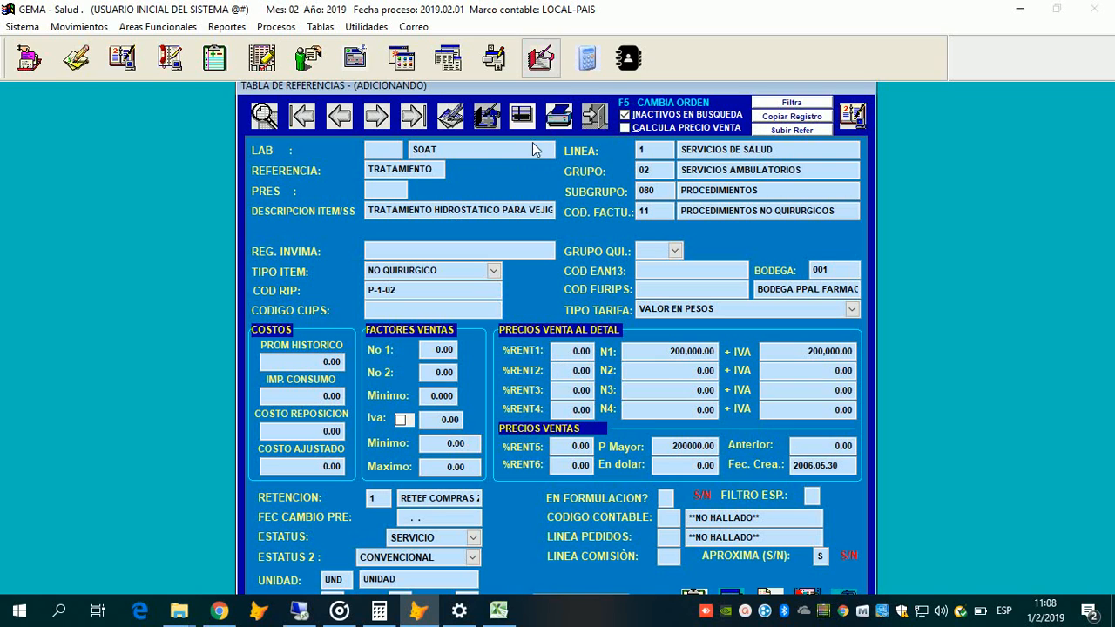
Step: Discard the copied draft, navigate to the TRASLADO MEDI ambulance transfer record and copy it into a new reference
left_click(386, 122)
key("Return")
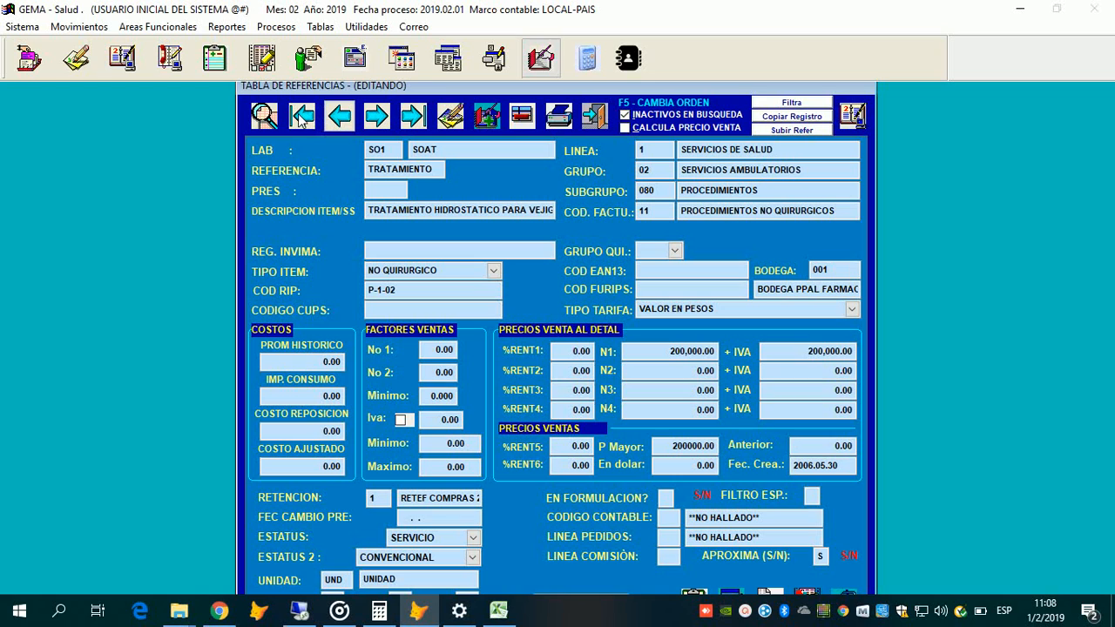
left_click(381, 121)
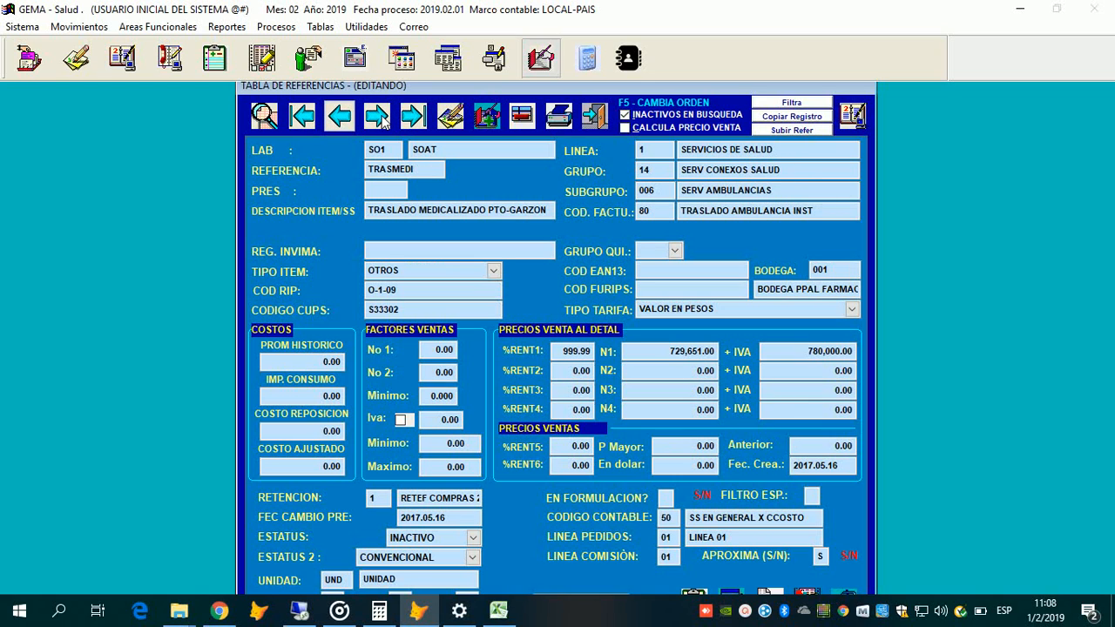
left_click(384, 121)
left_click(384, 121)
left_click(384, 121)
left_click(383, 121)
left_click(339, 122)
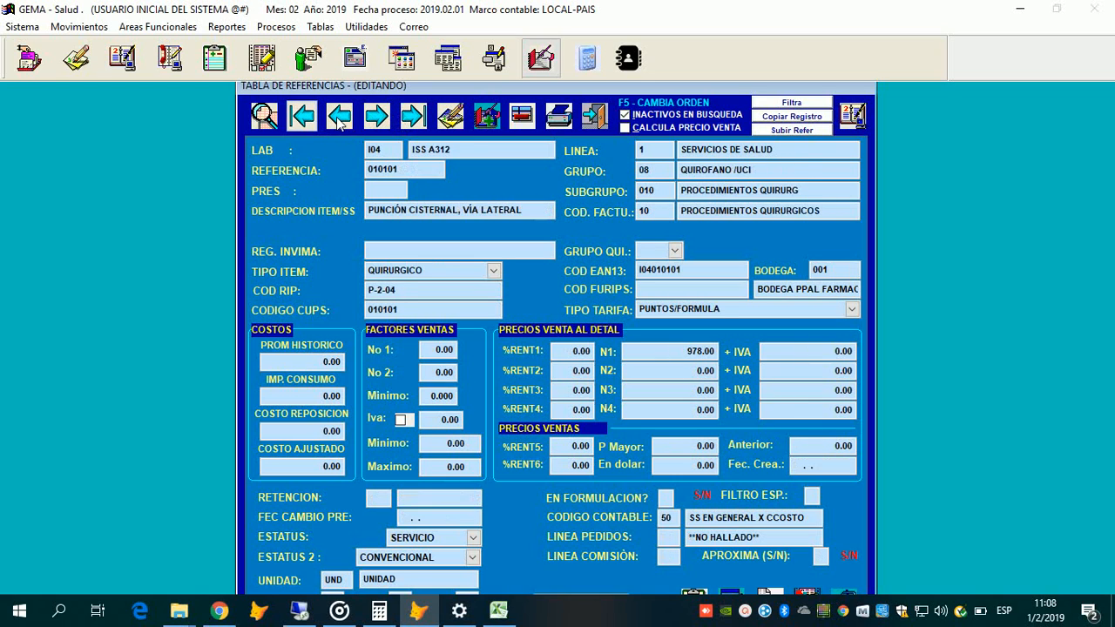
key("Return")
key("Return")
key("Return")
key("Return")
key("Return")
key("Return")
key("Return")
key("Return")
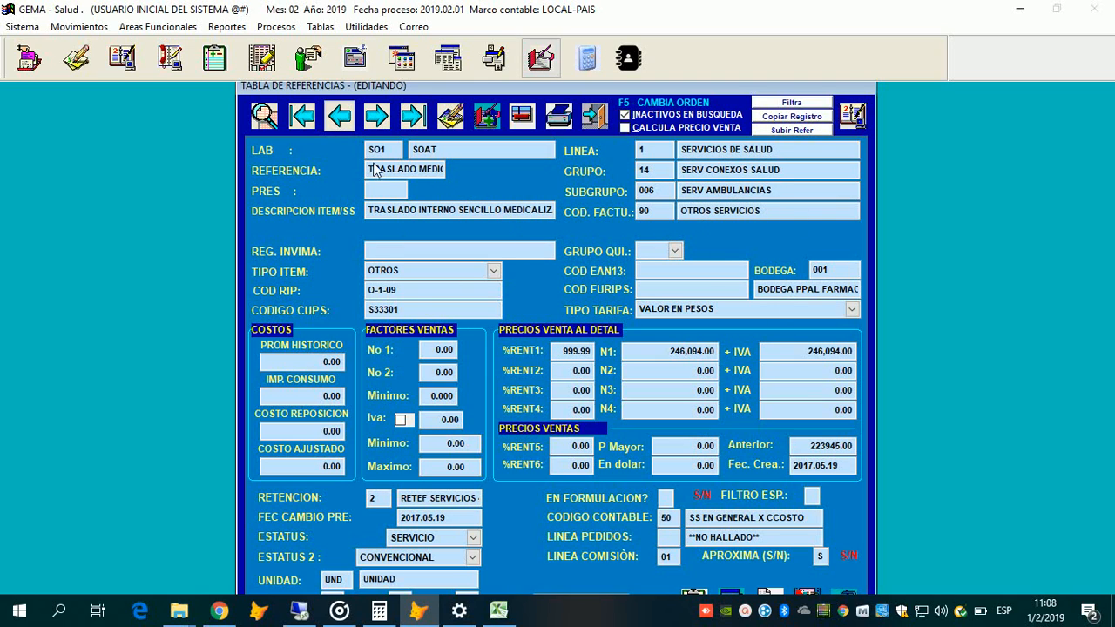
key("alt+c")
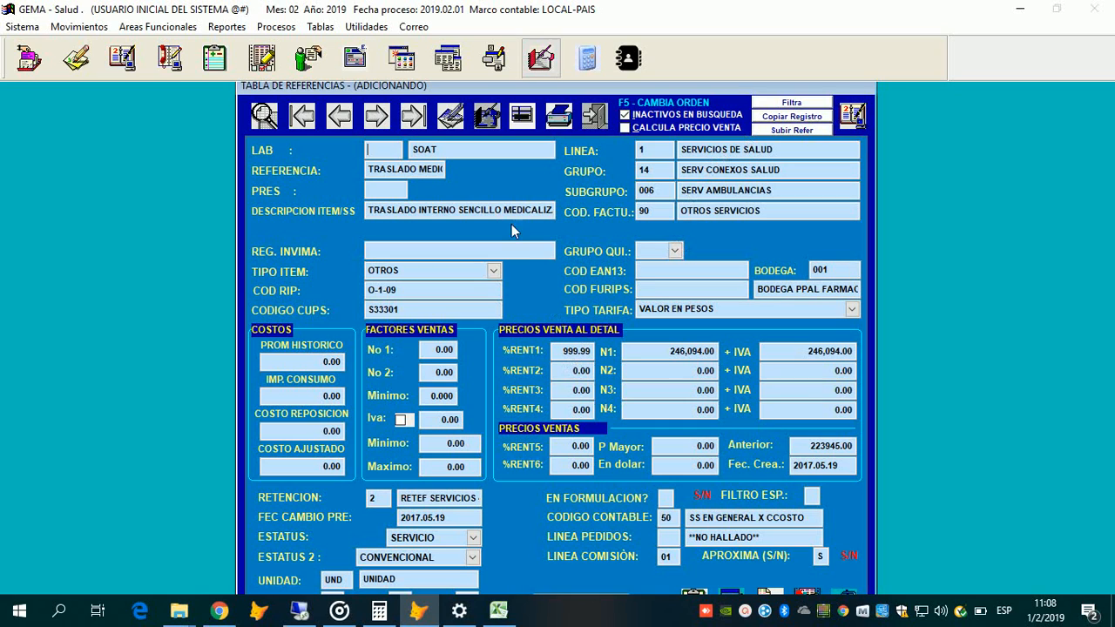
Step: Cancel the copied record, load the last reference TRATAMIENTO, and start a blank new reference
type("1")
left_click(410, 120)
key("Return")
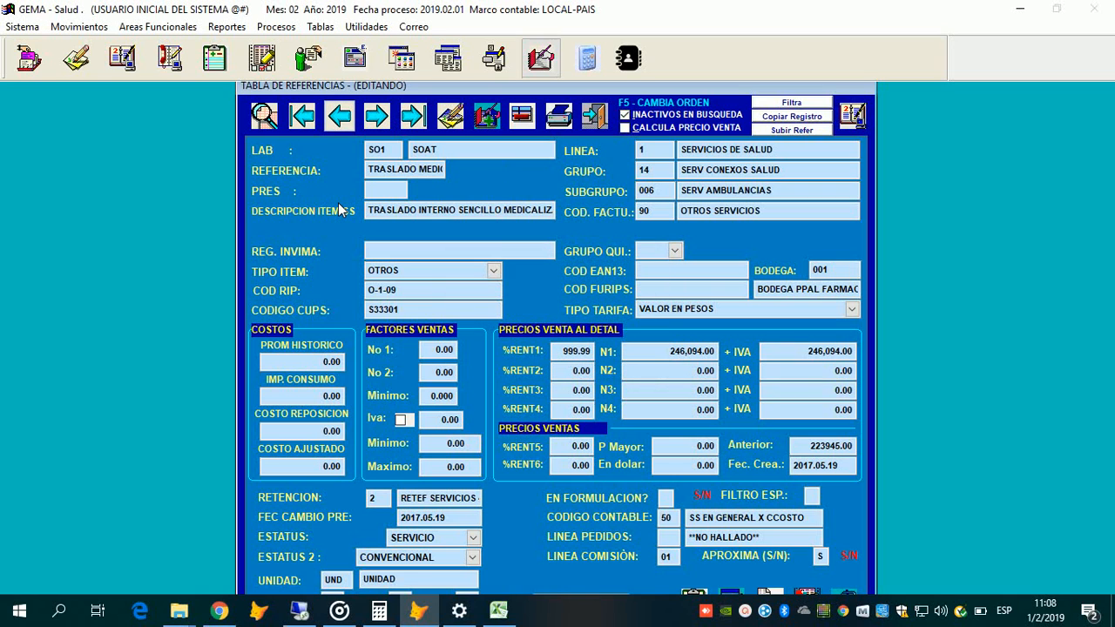
key("Right")
key("Right")
key("Return")
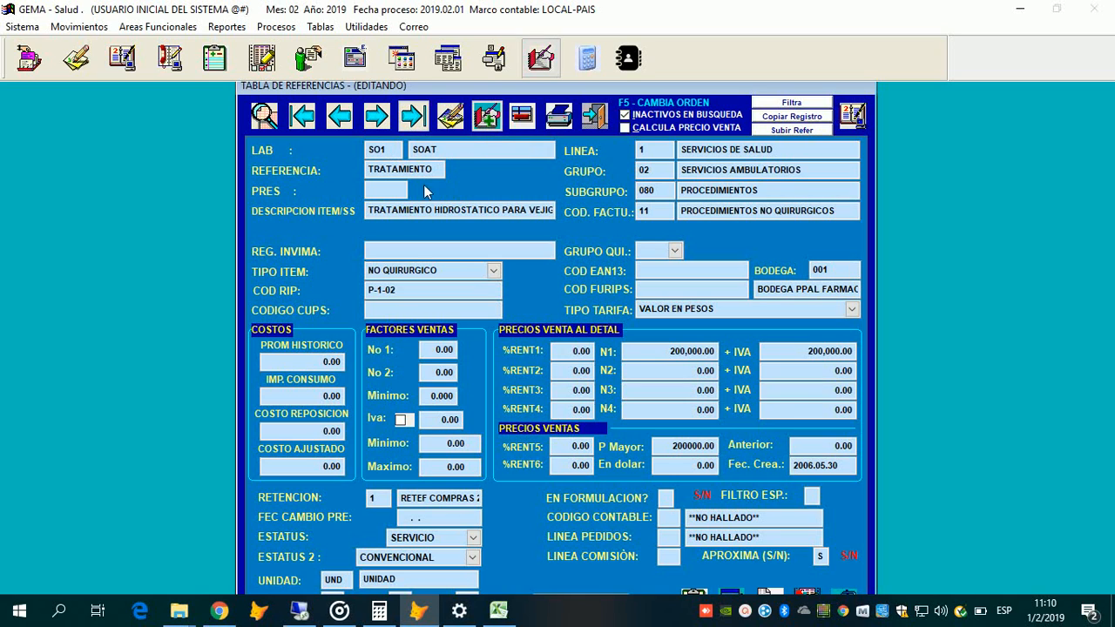
key("n")
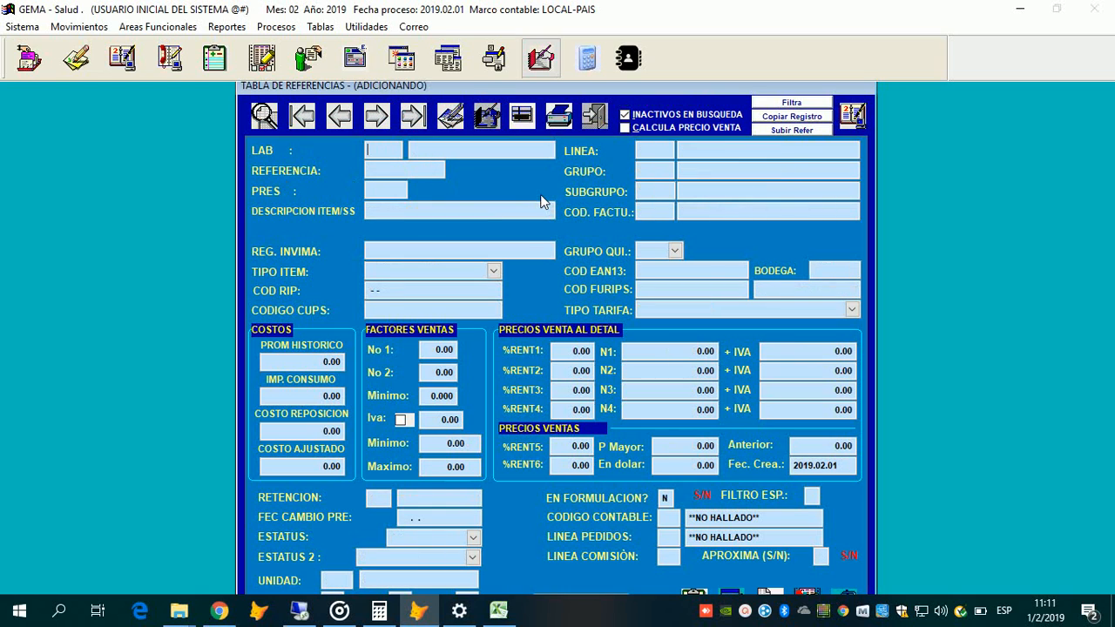
Step: Choose ME1 MEDICAMENTOS VIRTUAL as the LAB from the Busqueda de Marcas list
key("Return")
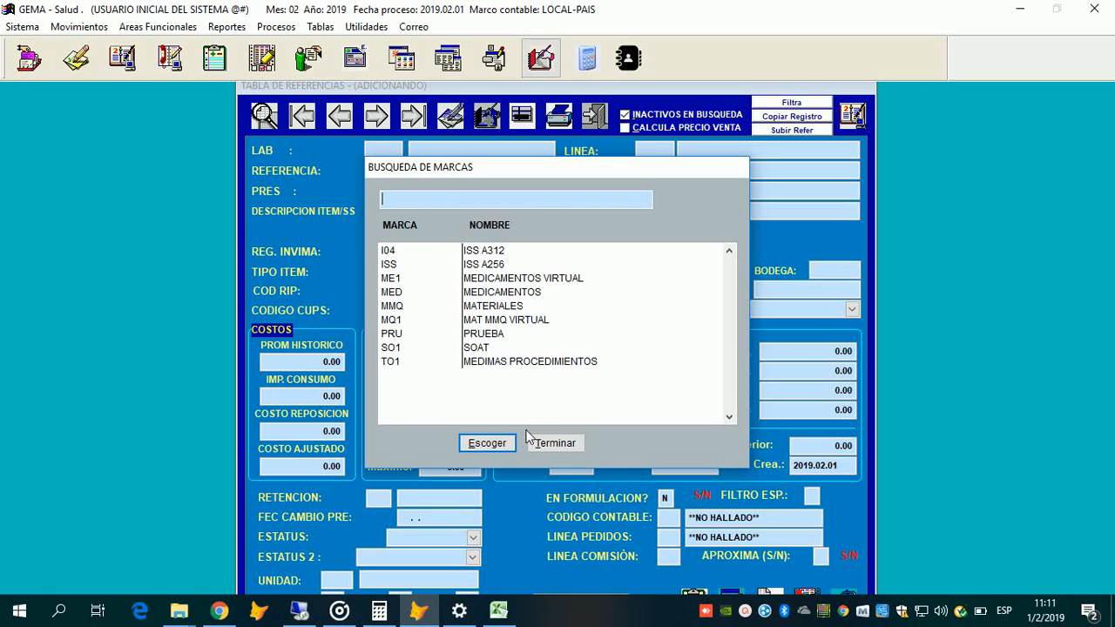
left_click(505, 320)
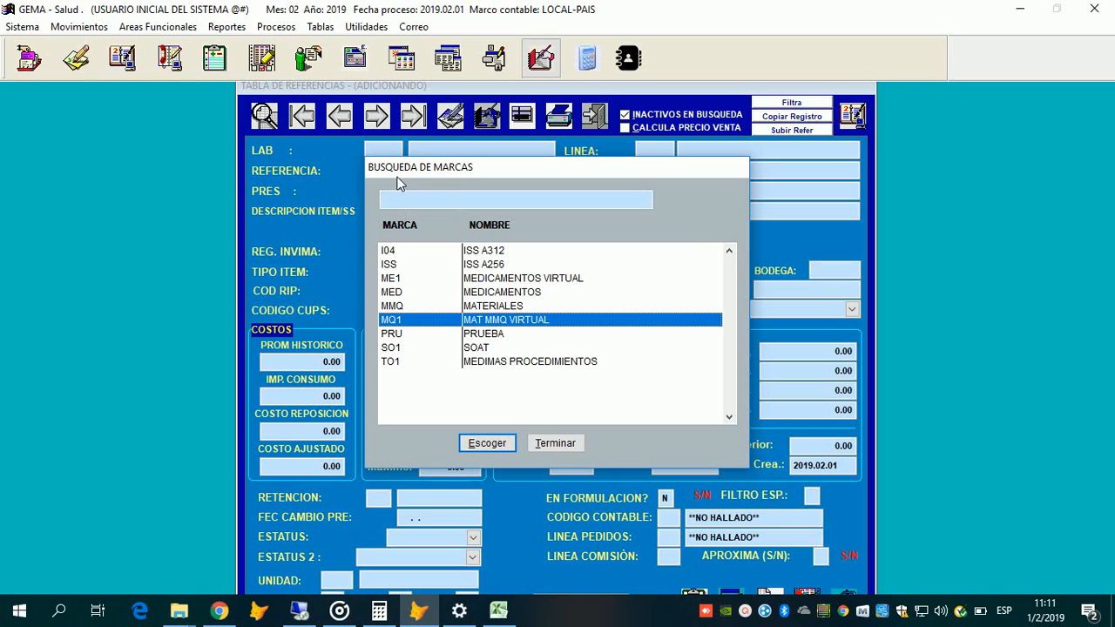
key("Up")
key("Up")
key("Up")
key("Return")
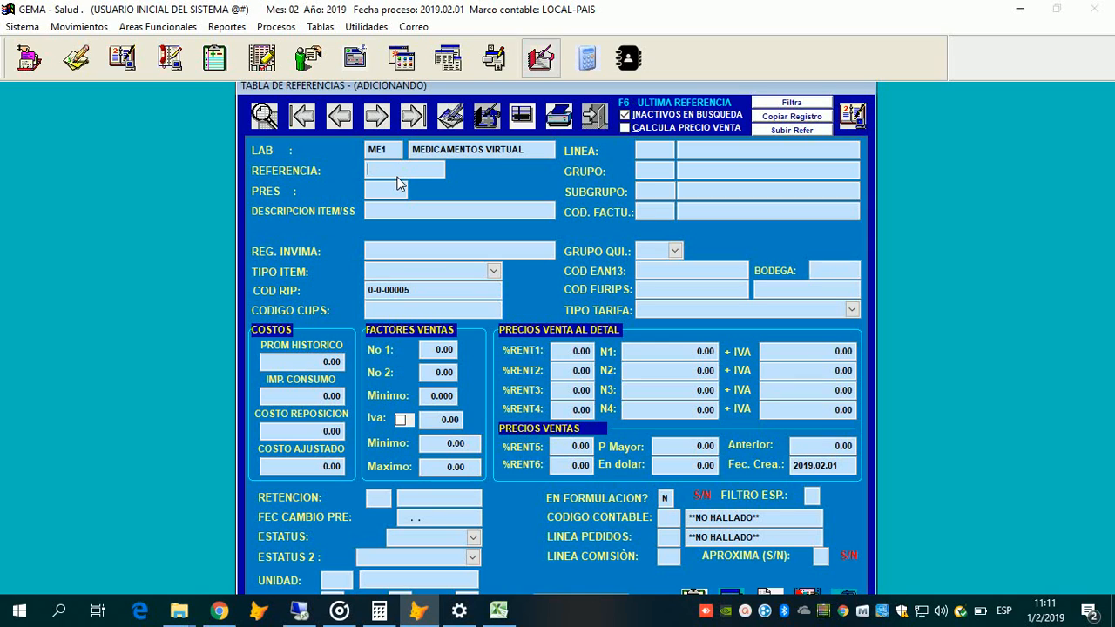
Step: Enter reference ACETA500MG and complete the description as ACETAMINOFEN X TABLETA 500 MG
type("ACETA500MG")
key("Return")
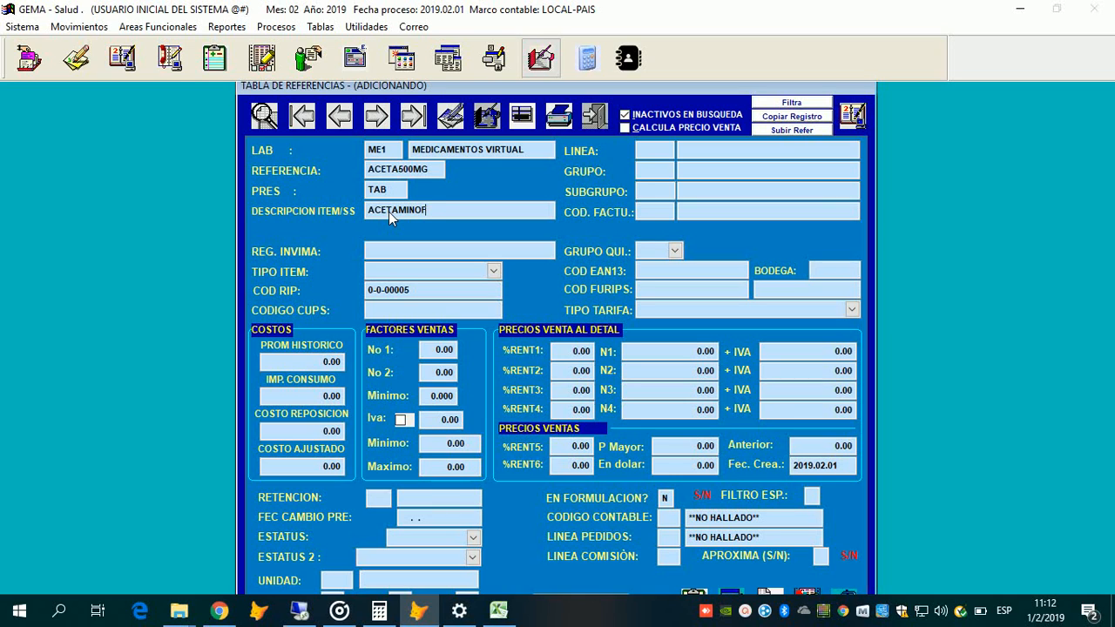
type("FEN X TABLETA 500 MG")
key("Return")
key("Return")
key("Return")
Step: Browse the TIPO ITEM options and select MEDICAMENTOS as the item type
left_click(494, 271)
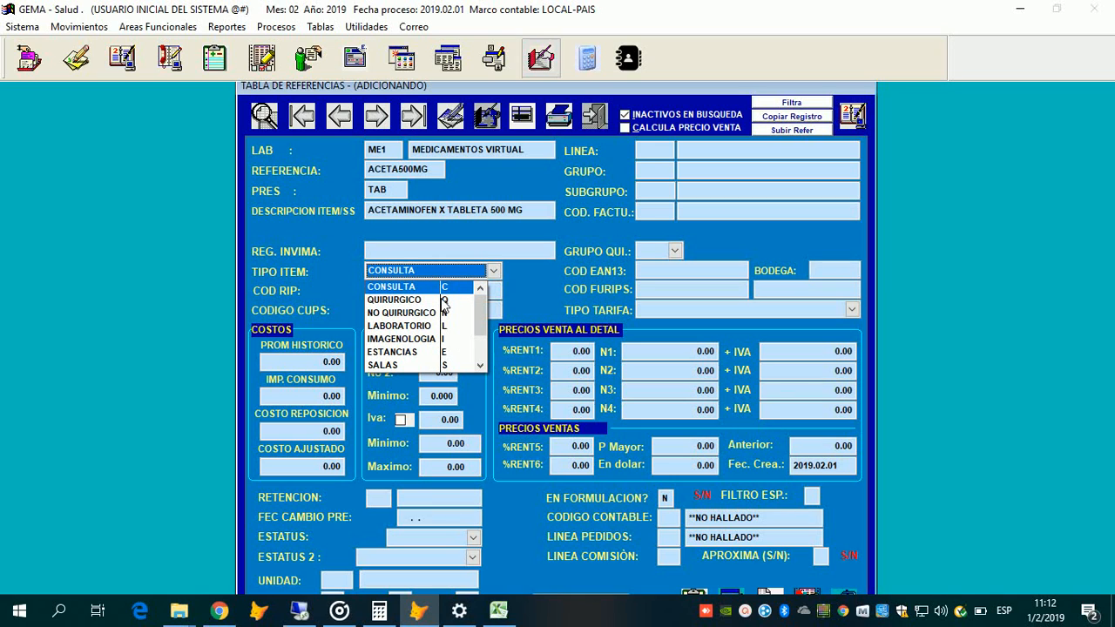
key("Down")
key("Down")
key("Down")
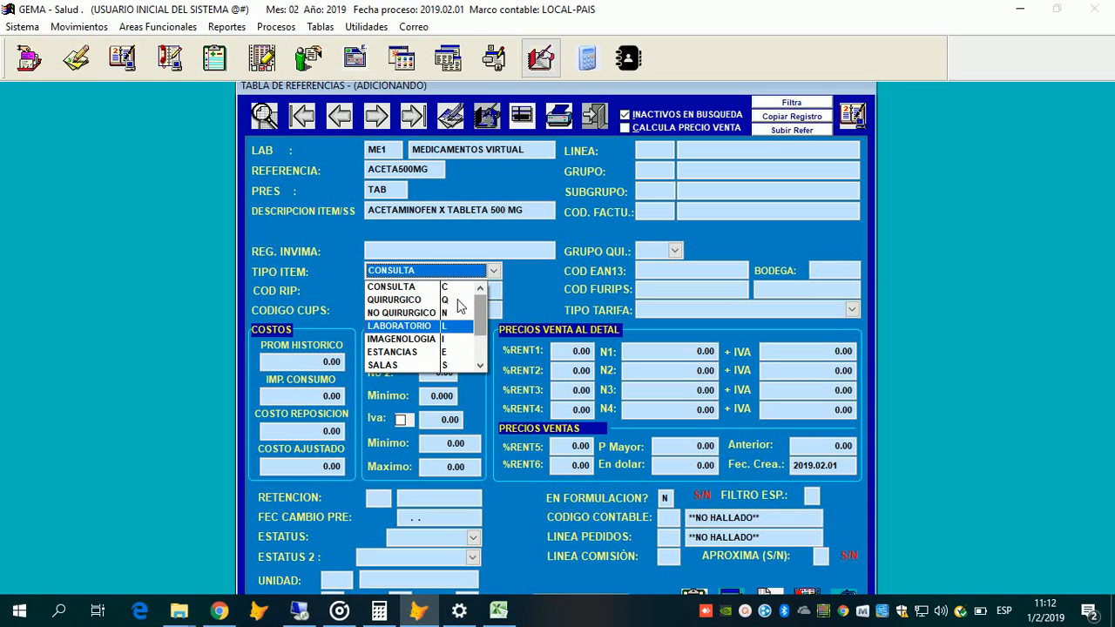
key("Up")
key("Up")
key("Up")
key("Down")
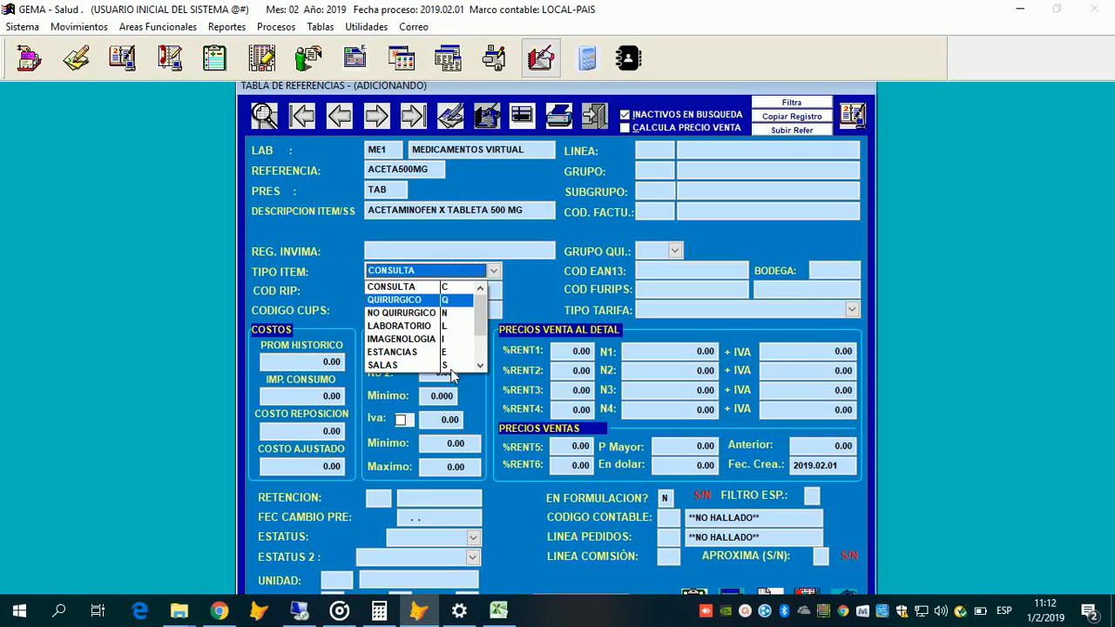
key("Down")
key("Down")
key("Down")
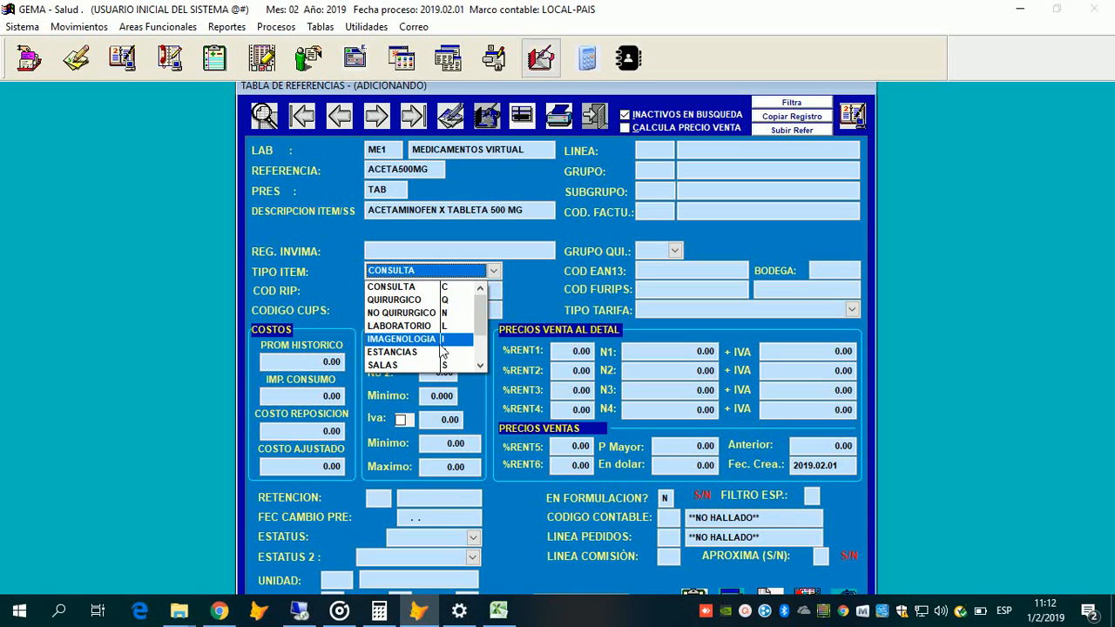
key("Down")
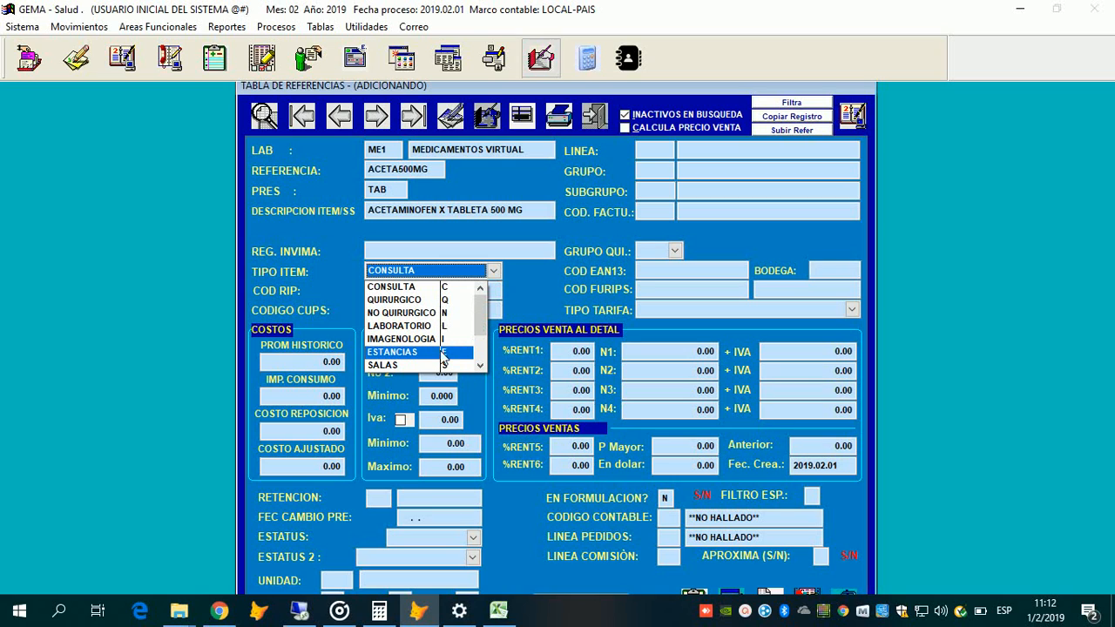
key("Up")
key("Up")
key("Up")
key("Up")
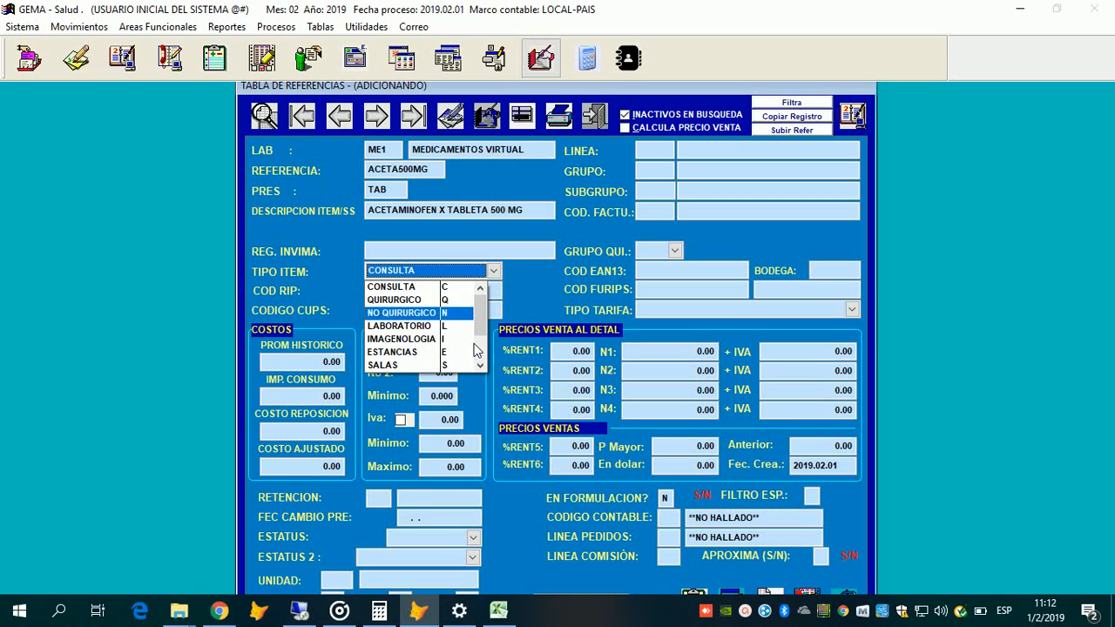
scroll(461, 357, "down", 2)
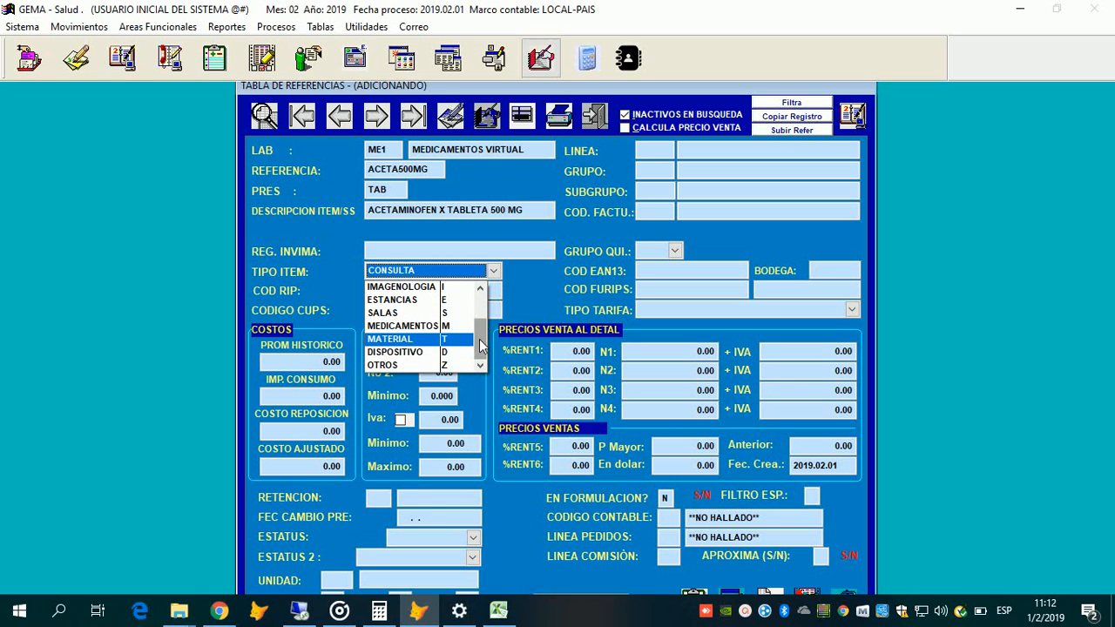
left_click(407, 274)
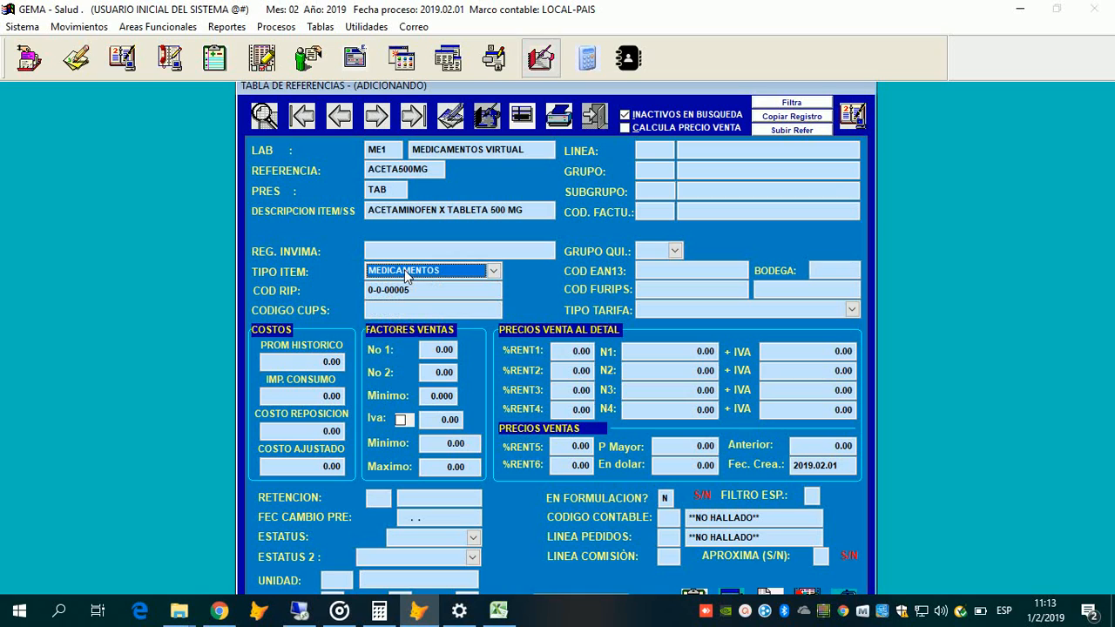
Step: Go to COD RIP and open the RIPS code search listing MEDICAMENTOS POS and NO POS
key("Tab")
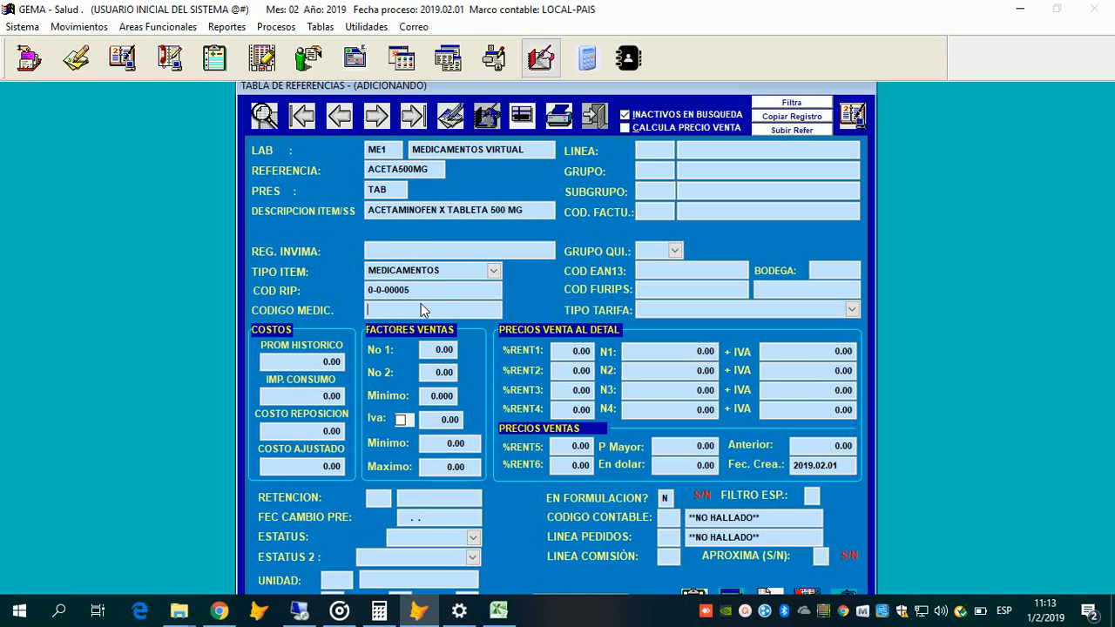
left_click(427, 287)
key("Return")
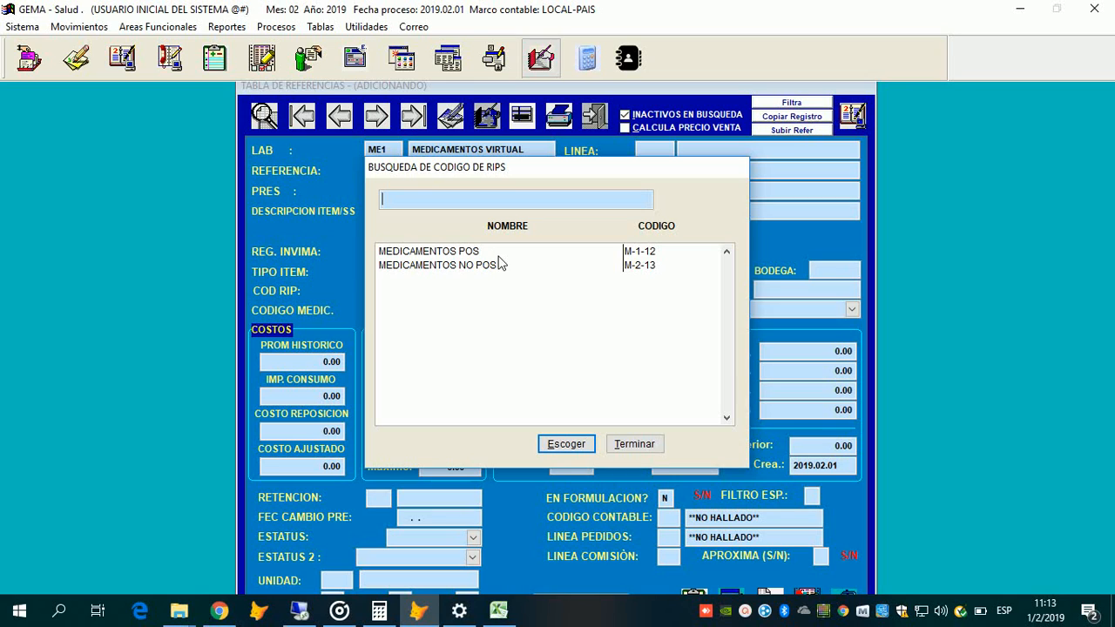
Step: Pick MEDICAMENTOS POS (M-1-12) from the RIPS search list as the code
left_click(501, 264)
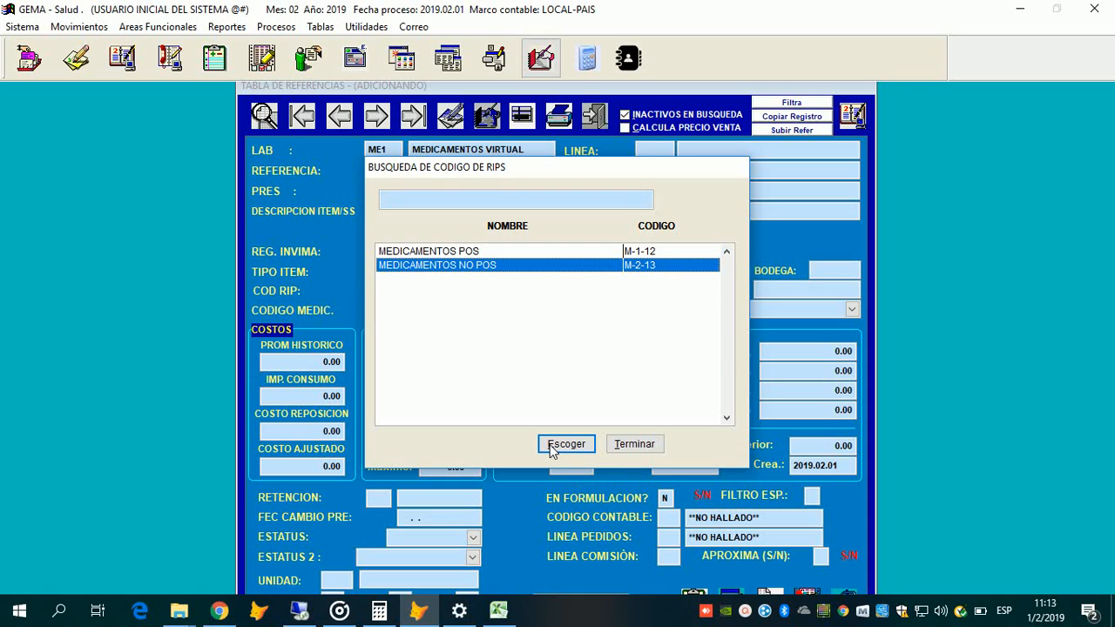
key("Up")
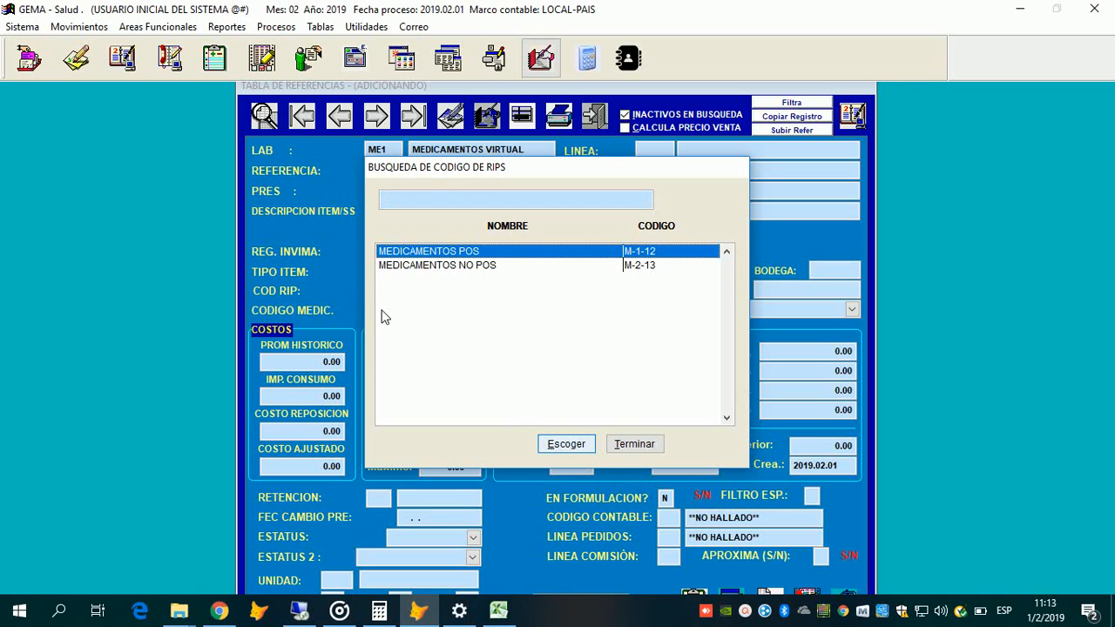
key("Return")
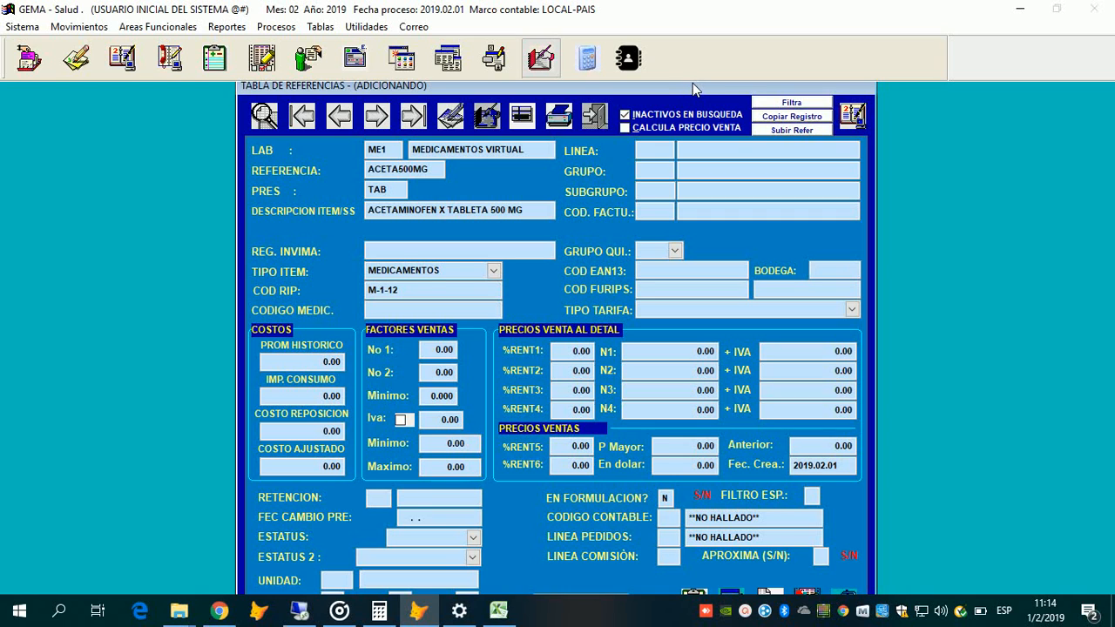
Step: Move the form window and toolbar aside and reopen the TIPO ITEM dropdown
left_click_drag(692, 85, 687, 81)
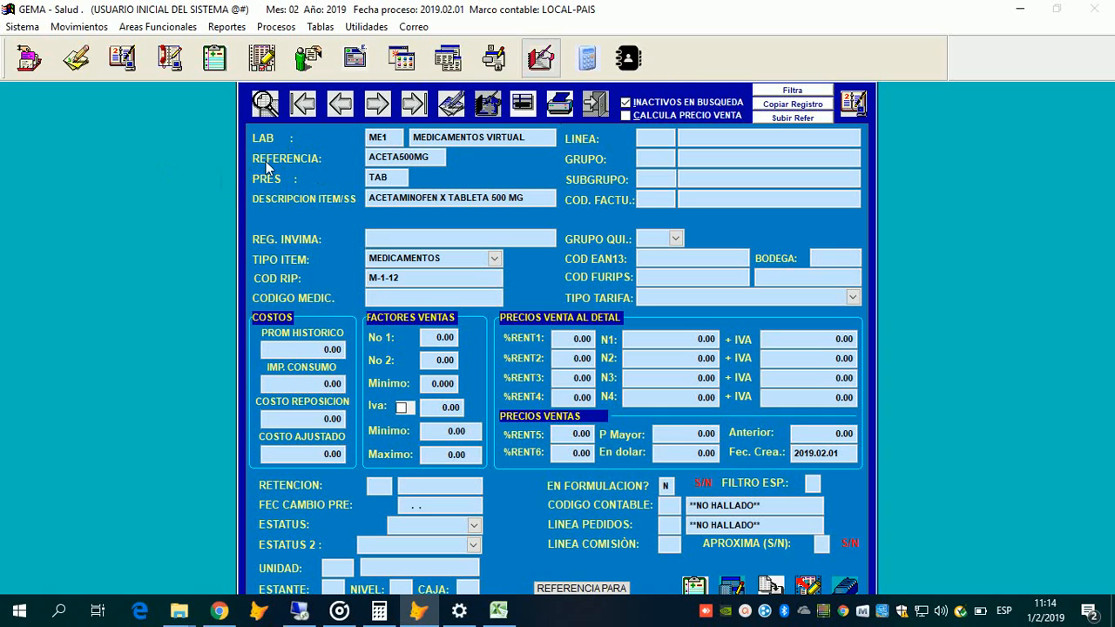
left_click_drag(130, 127, 108, 119)
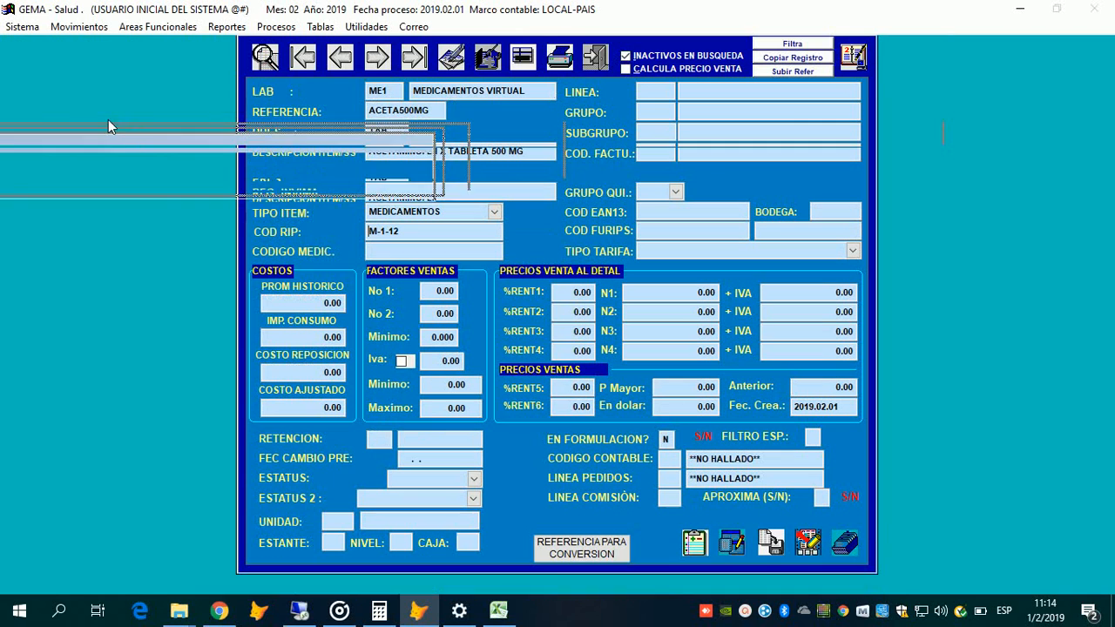
left_click_drag(287, 137, 412, 22)
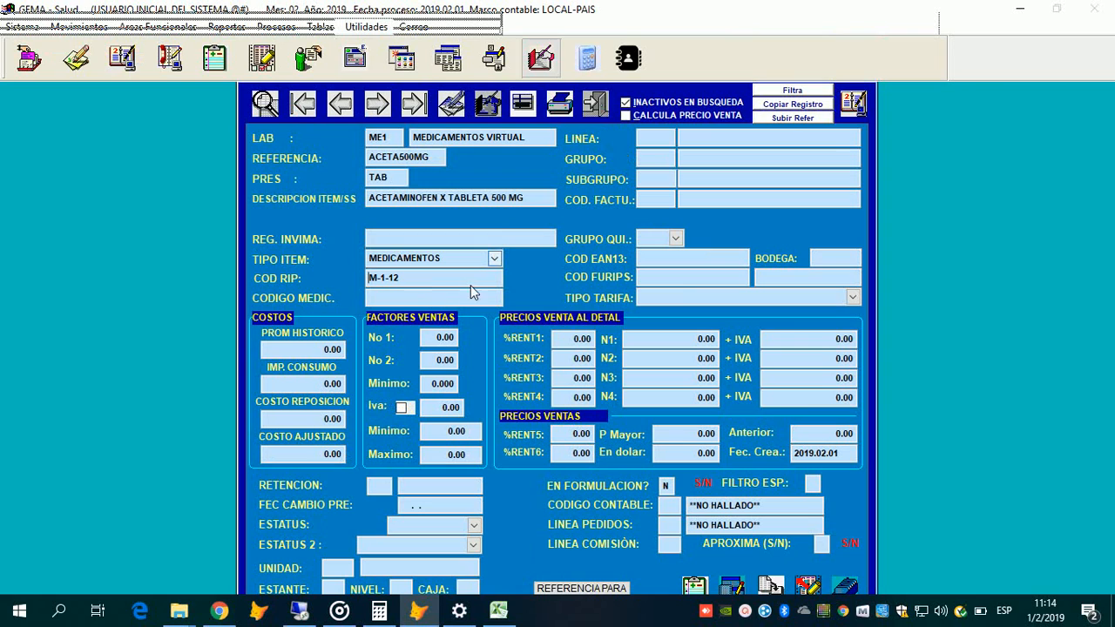
left_click(495, 259)
left_click(411, 314)
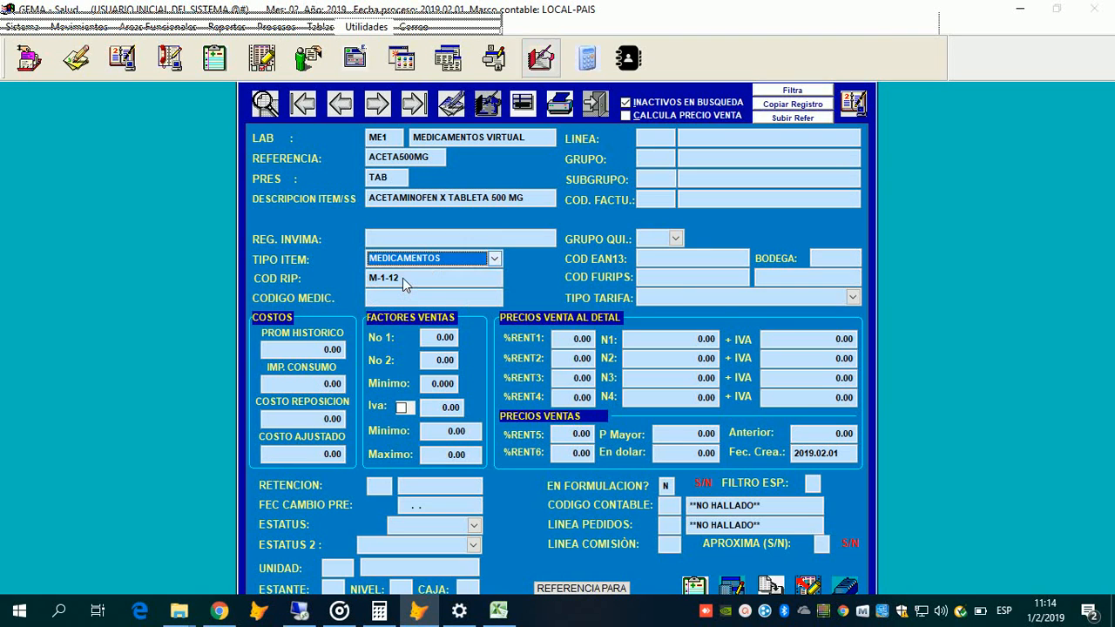
left_click(402, 278)
left_click(426, 261)
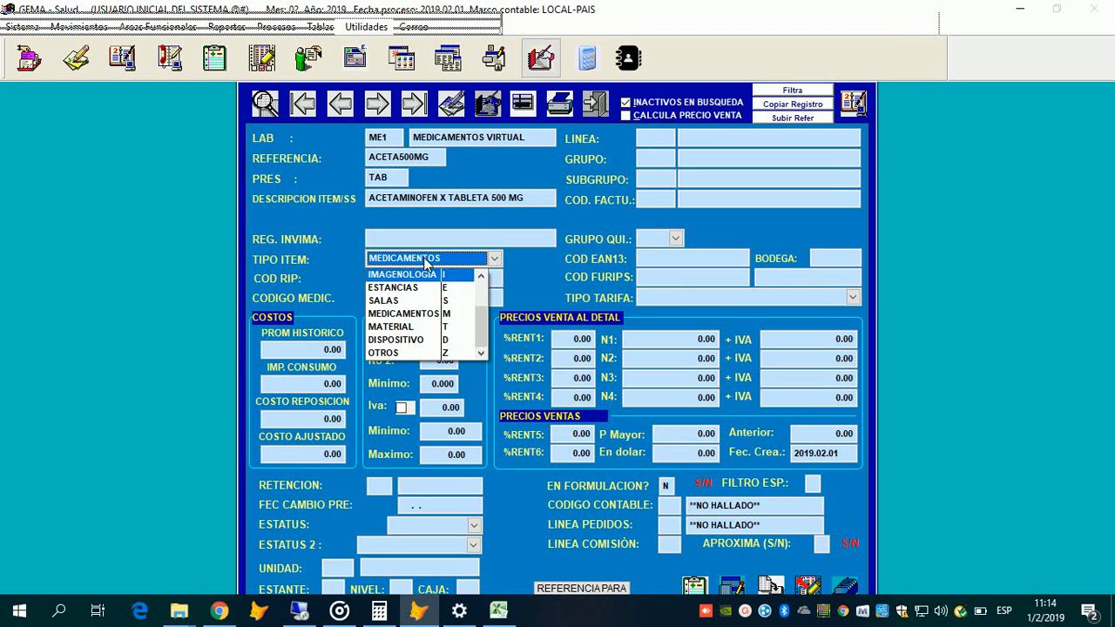
Step: Change the item type to QUIRURGICO
scroll(426, 260, "up", 1)
left_click(470, 282)
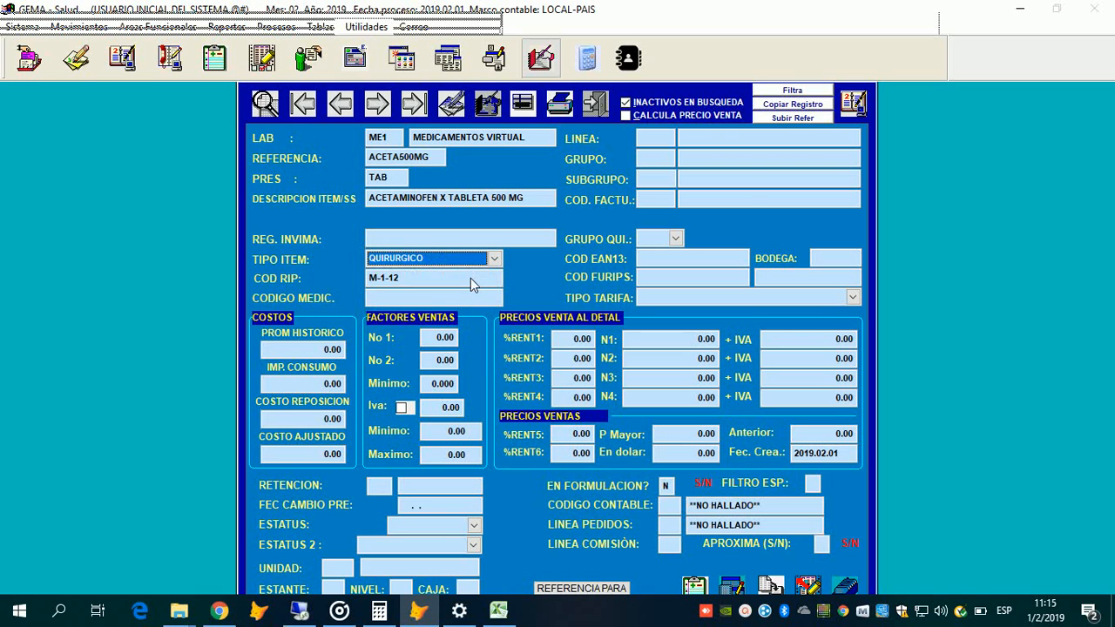
left_click(471, 279)
Step: Browse the procedure RIPS codes around P-1-02 and close the lookup without choosing one
left_click(467, 293)
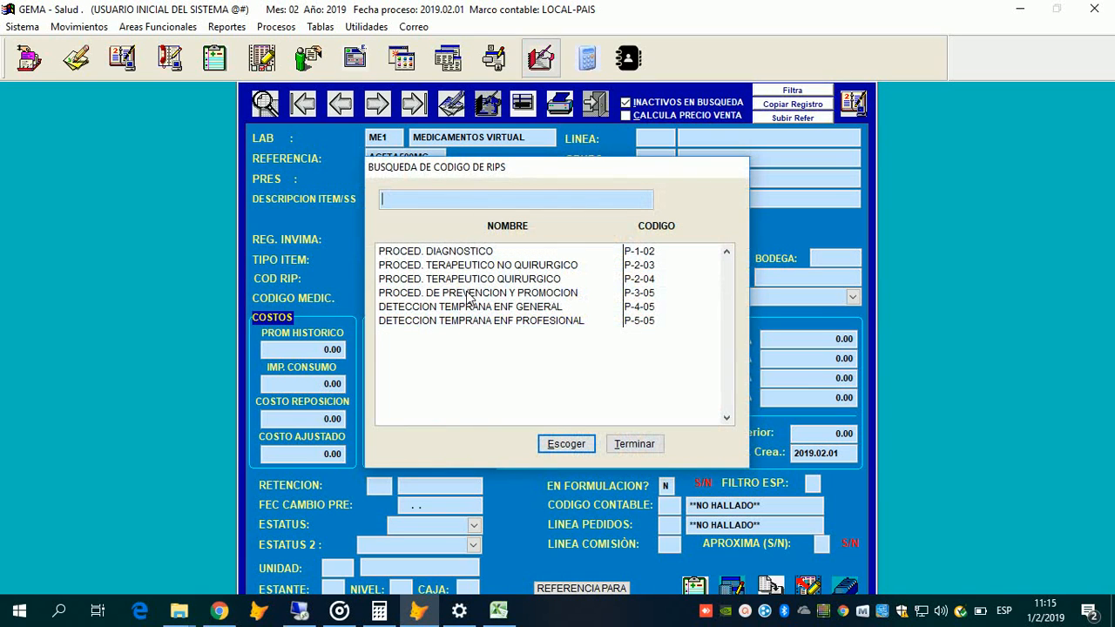
key("Down")
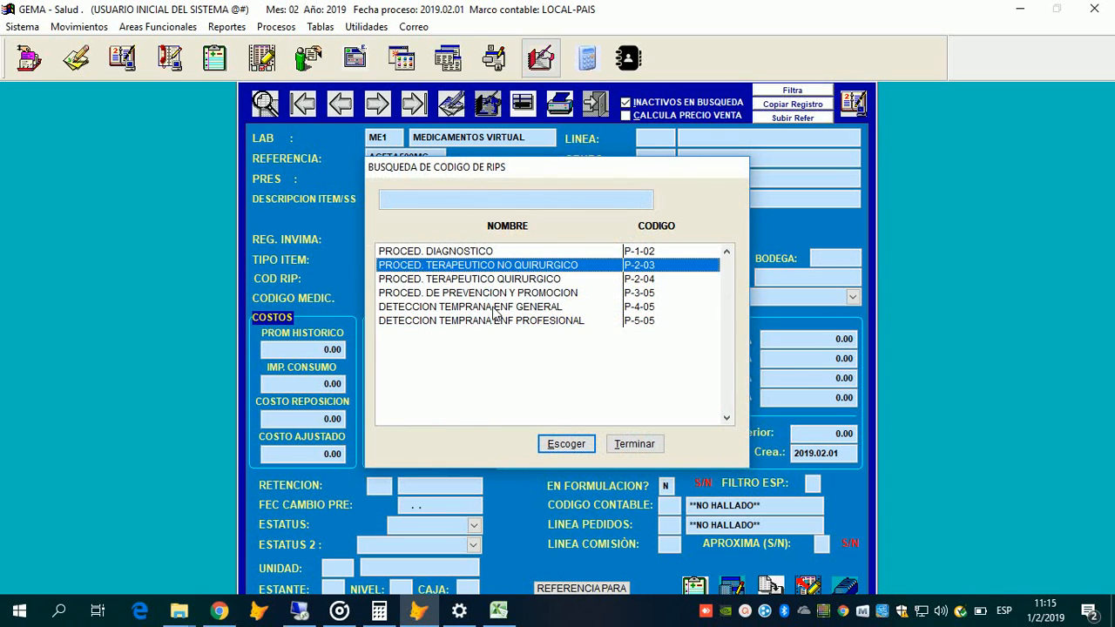
key("Down")
key("Down")
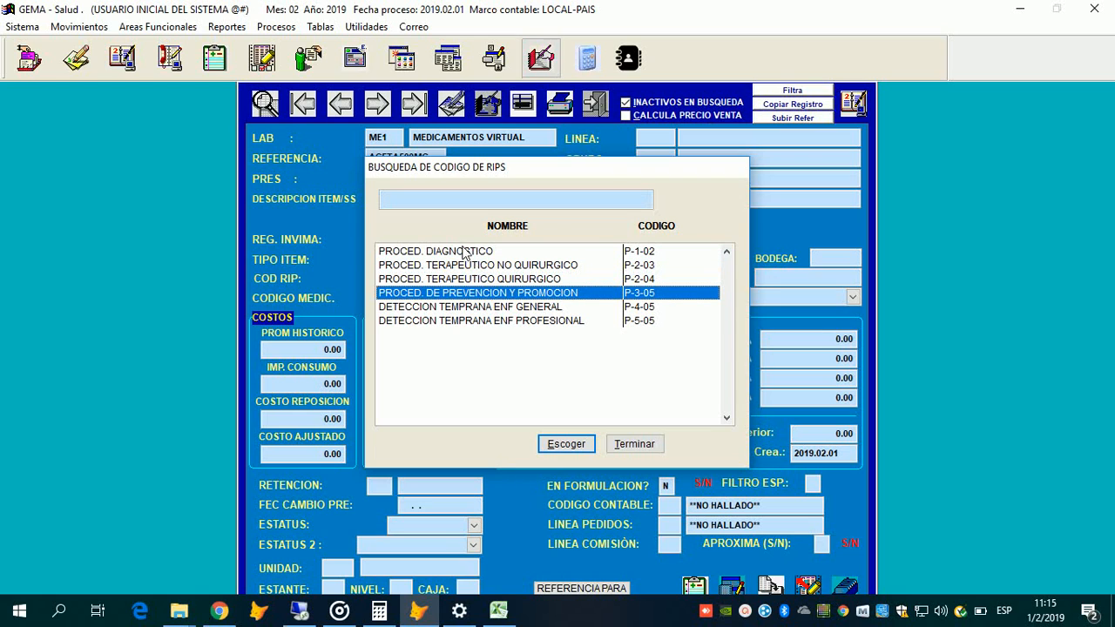
key("Down")
key("Down")
key("Up")
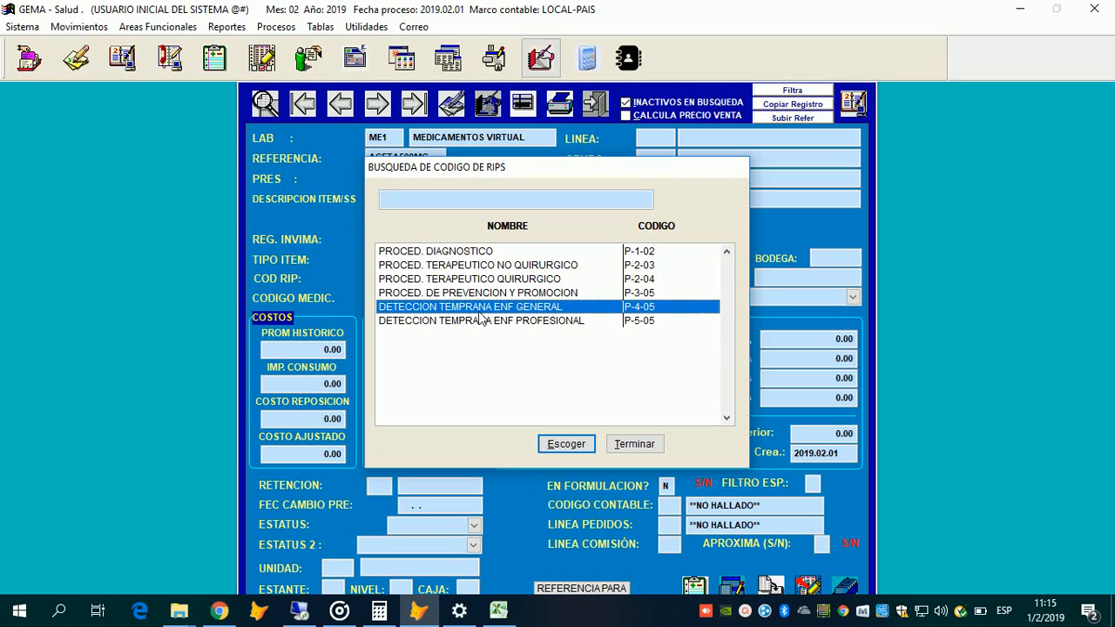
key("Up")
key("Up")
key("Up")
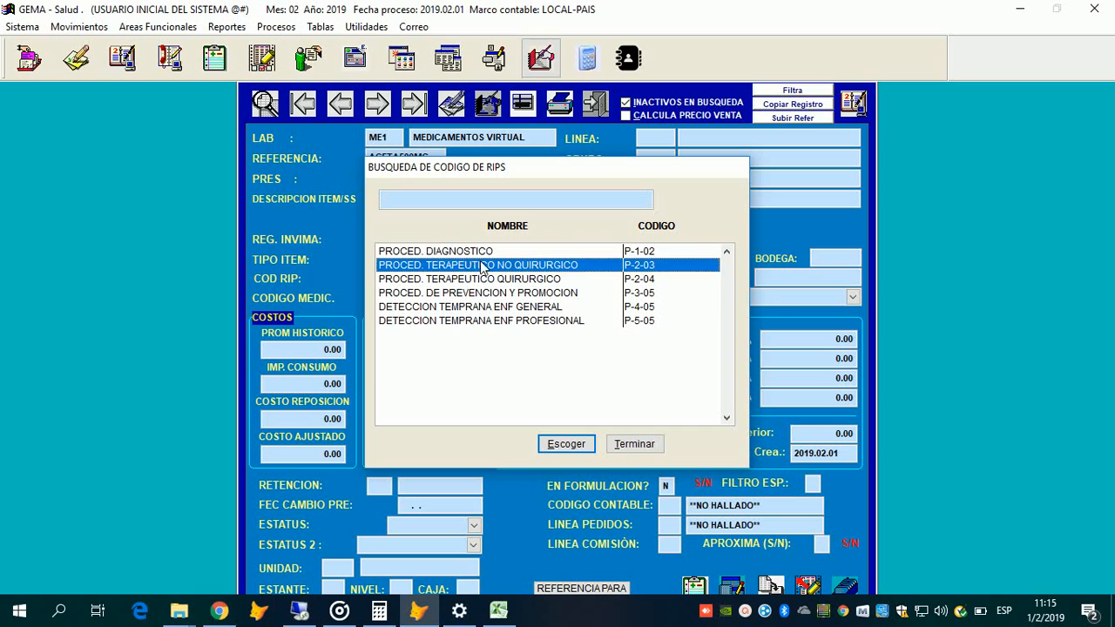
key("Up")
key("Down")
key("Down")
key("Down")
key("Down")
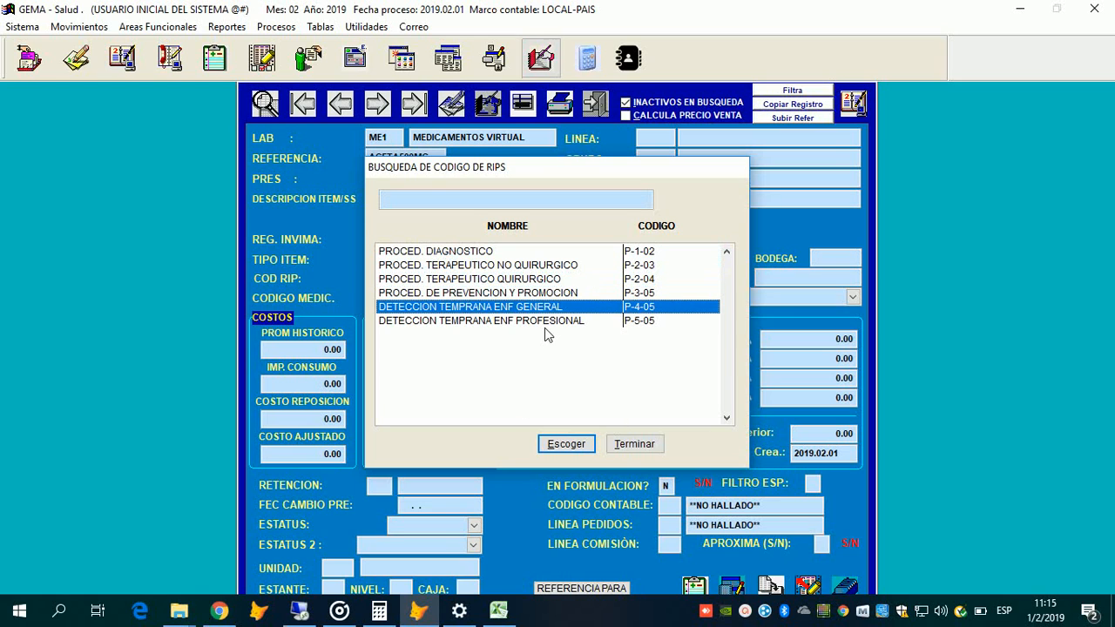
key("Up")
key("Up")
key("Up")
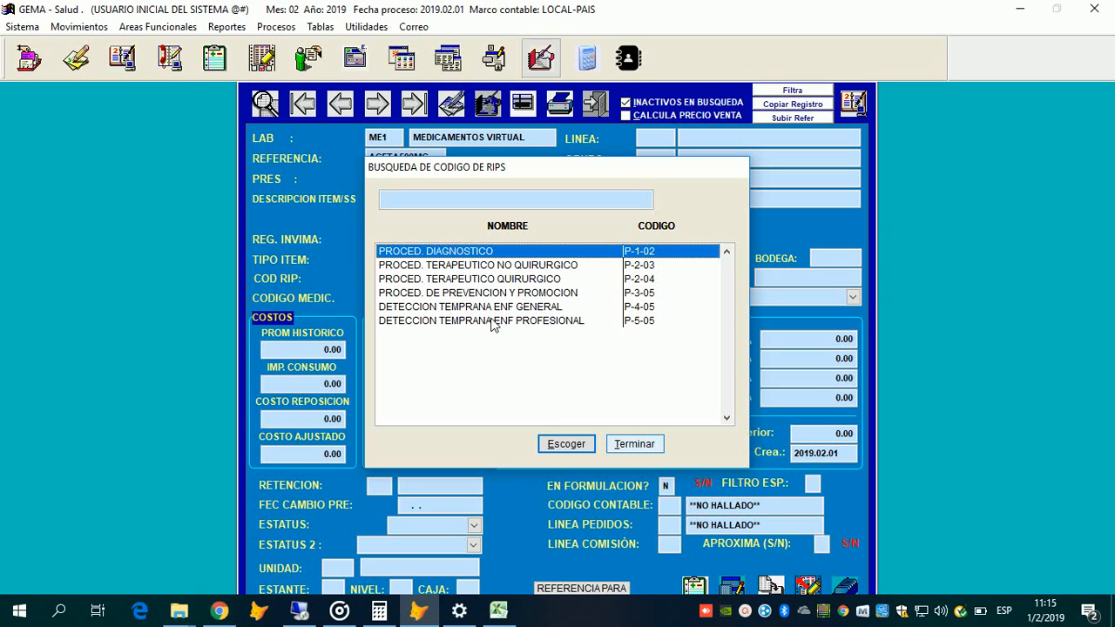
key("Escape")
left_click(495, 259)
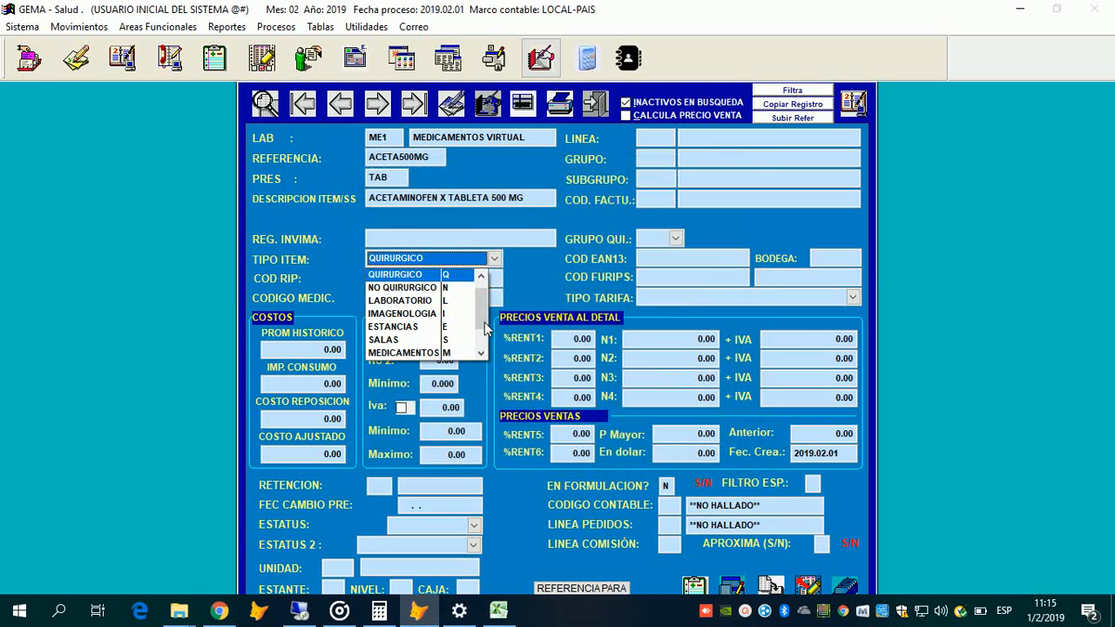
Step: Select MEDICAMENTOS as the item type again
left_click(481, 275)
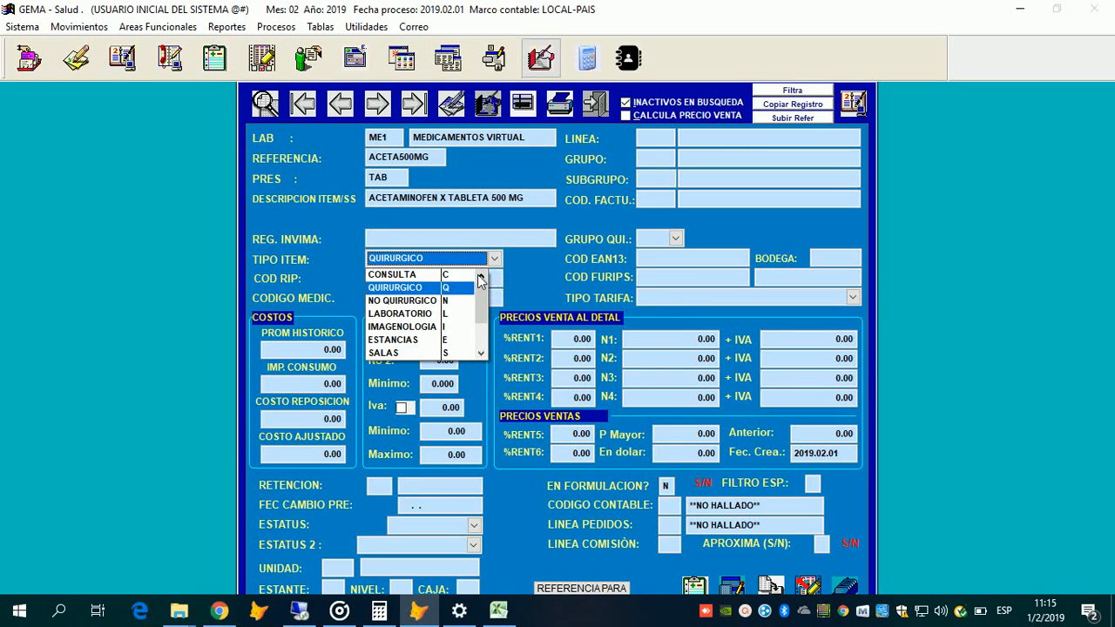
mouse_move(481, 294)
left_mouse_down()
mouse_move(480, 323)
mouse_move(480, 301)
left_mouse_up()
scroll(413, 287, "down", 1)
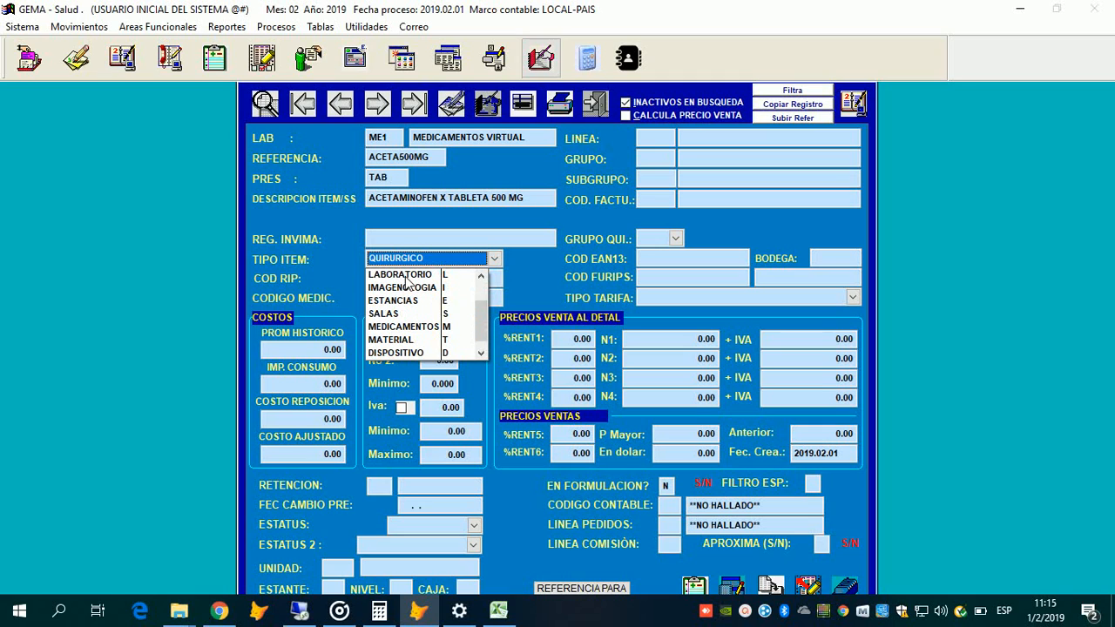
left_click(406, 326)
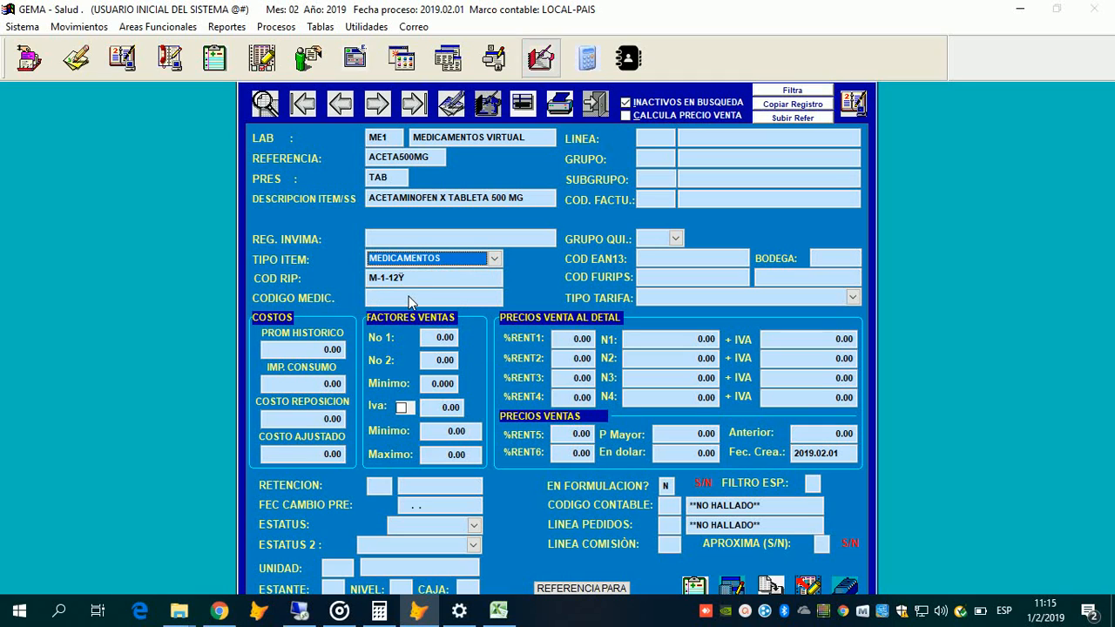
Step: Delete the stray trailing character in COD RIP so it reads M-1-12
key("Tab")
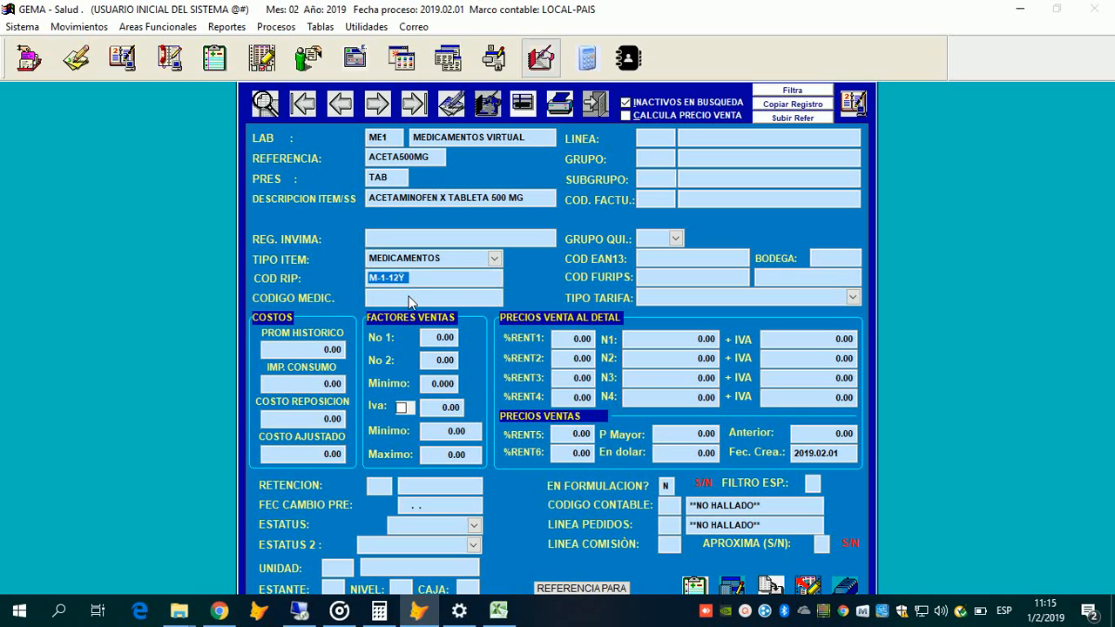
key("End")
key("BackSpace")
left_click(479, 259)
mouse_move(479, 303)
left_mouse_down()
mouse_move(482, 314)
mouse_move(481, 286)
mouse_move(490, 309)
left_mouse_up()
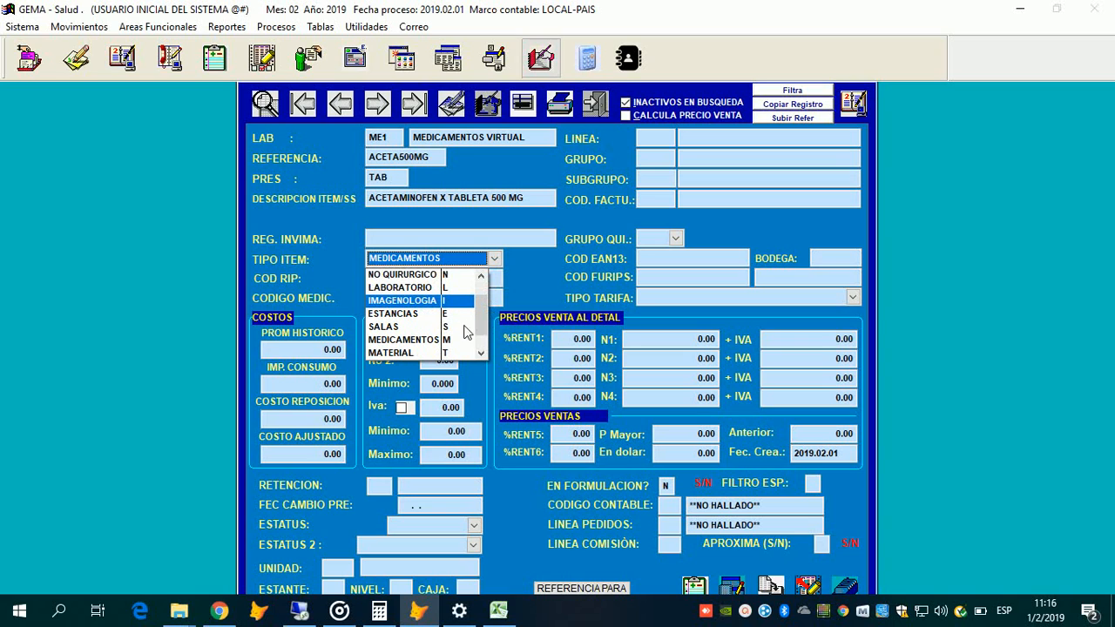
Step: Switch the item type to MATERIAL and dismiss the resulting RIPS code warnings
scroll(458, 335, "up", 1)
scroll(435, 289, "up", 1)
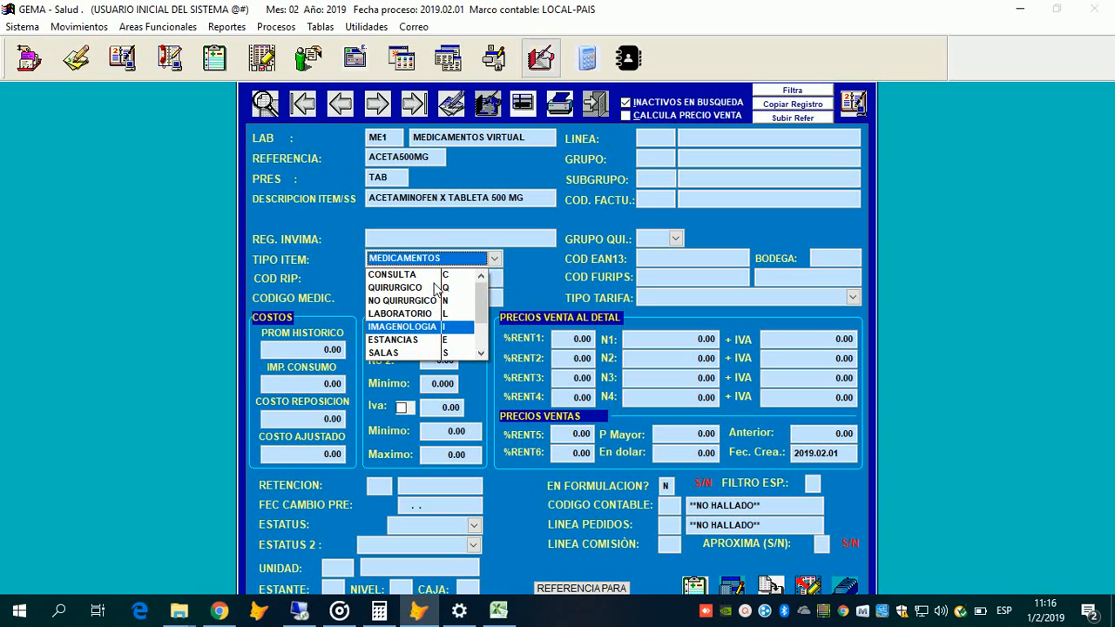
scroll(435, 289, "down", 2)
scroll(427, 313, "down", 1)
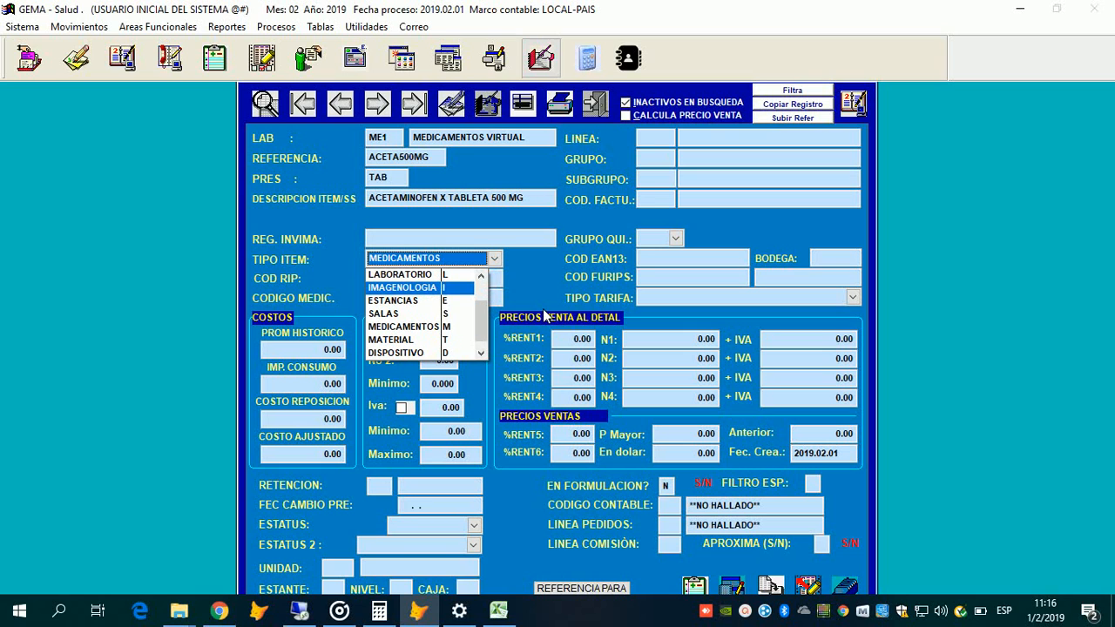
left_click(412, 341)
key("Return")
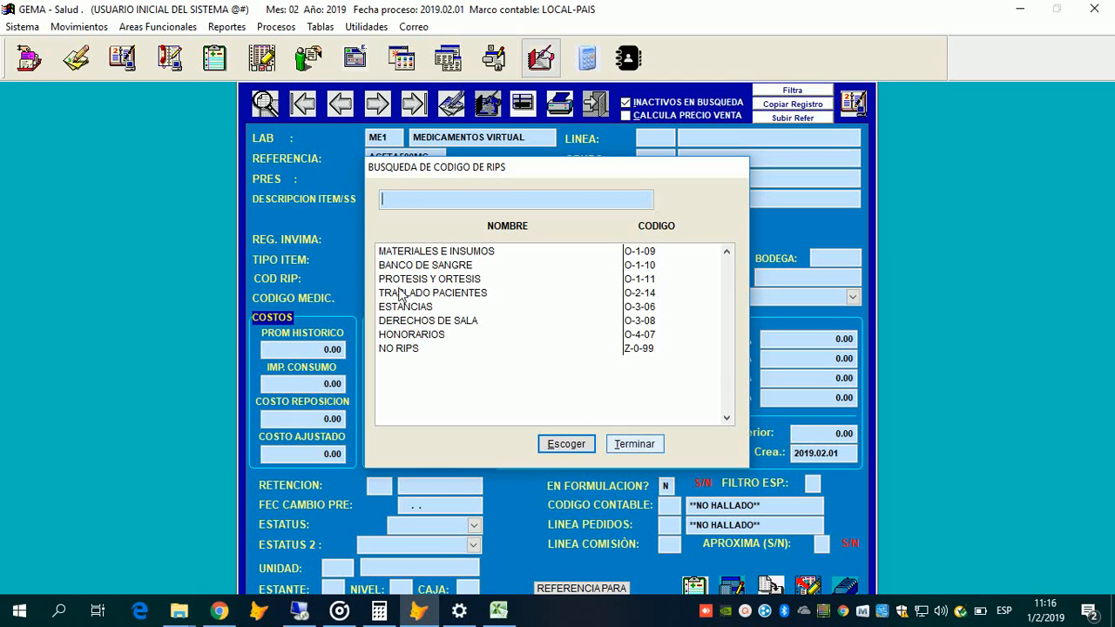
key("Escape")
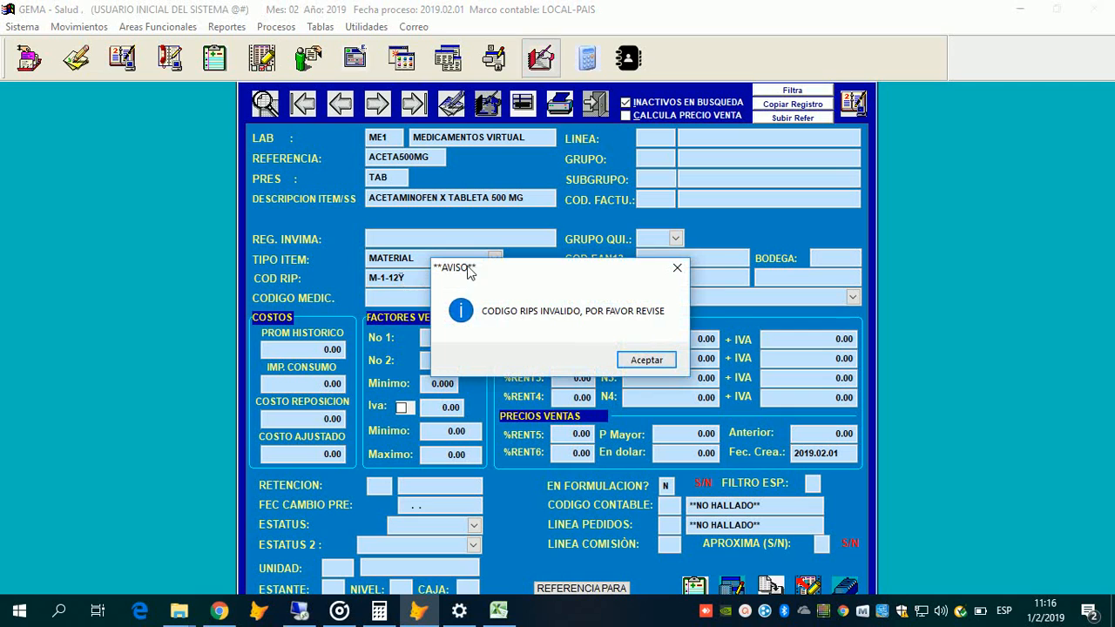
key("Return")
key("Return")
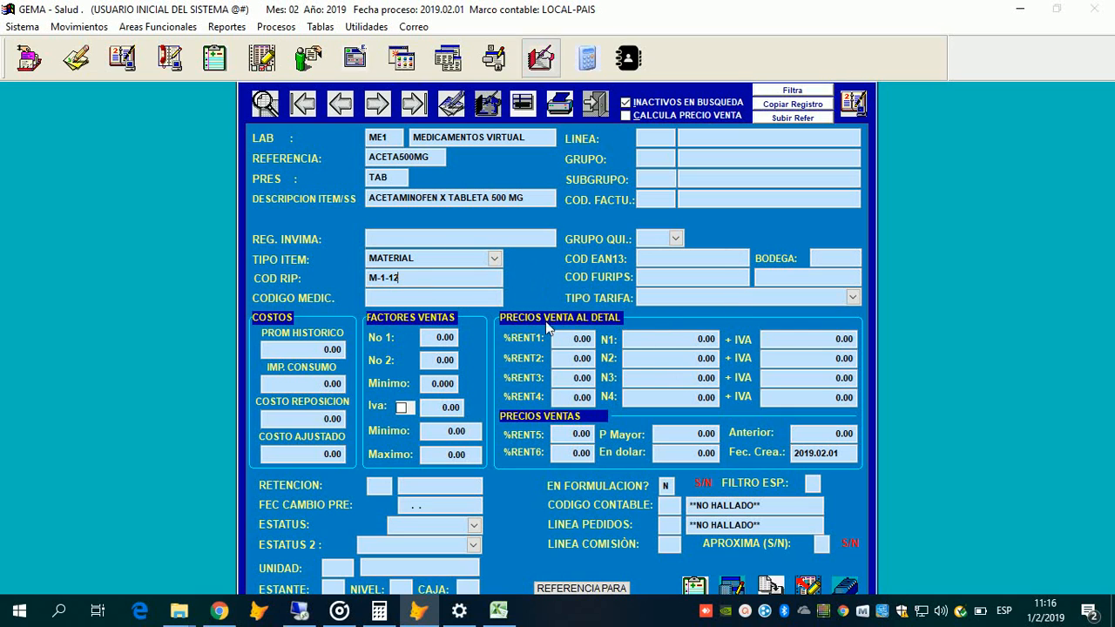
Step: Assign RIPS code O-1-10, BANCO DE SANGRE, from the RIPS code search
left_click(489, 257)
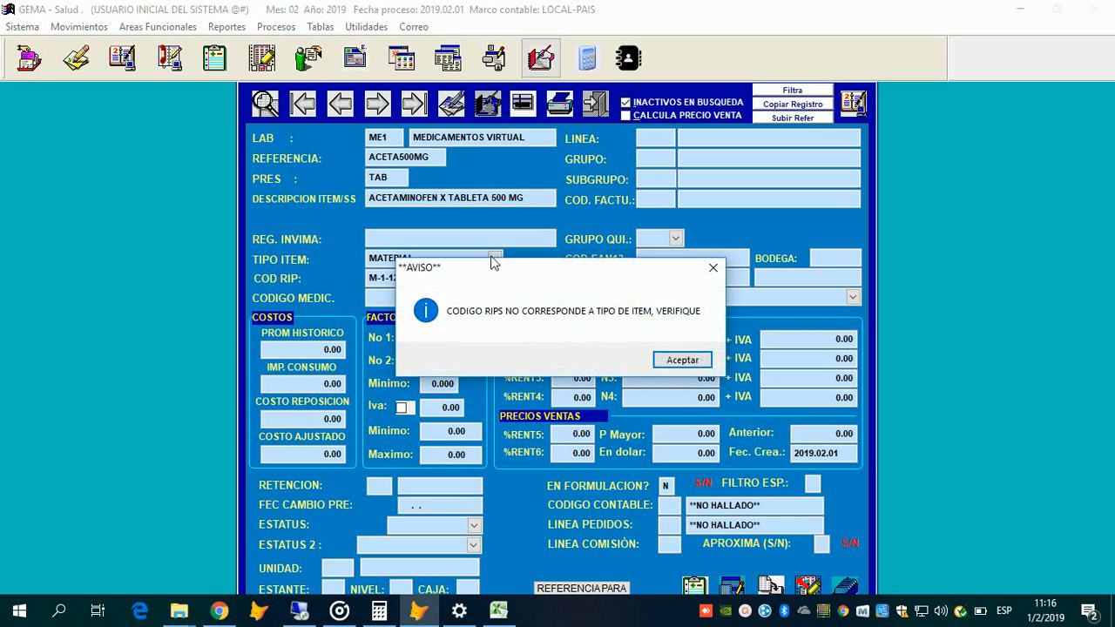
key("Return")
key("F2")
key("Down")
key("Down")
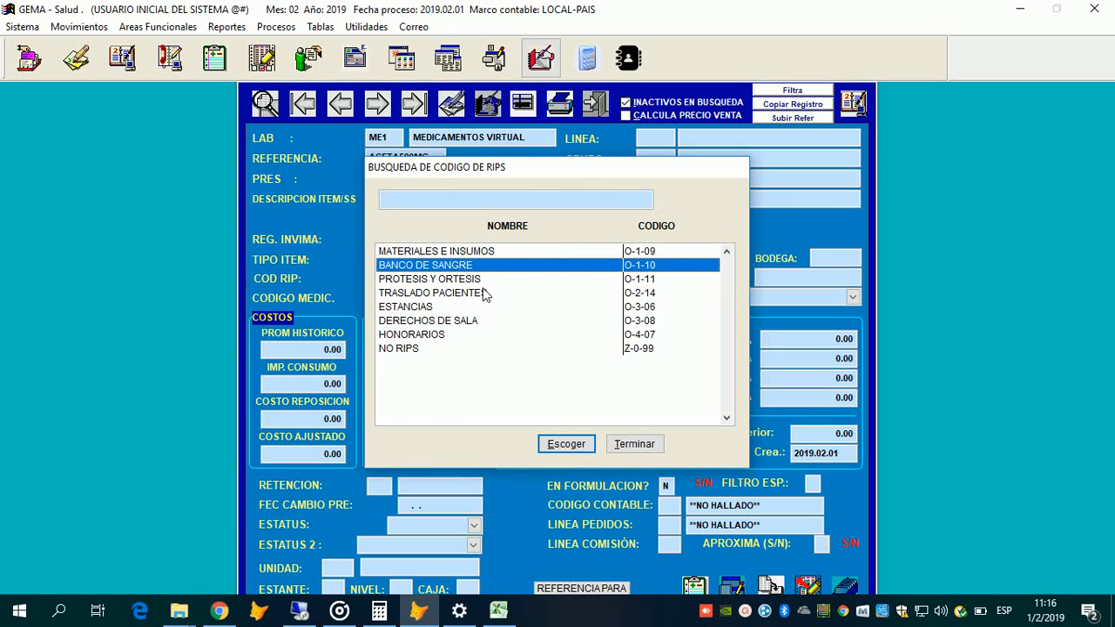
key("Return")
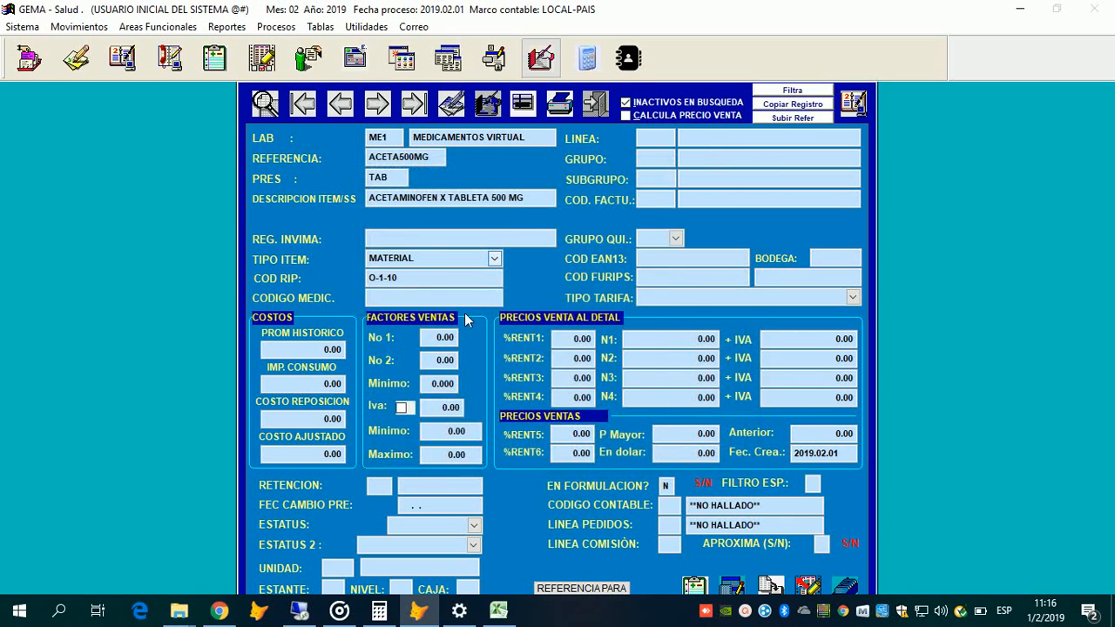
left_click(494, 258)
scroll(459, 329, "up", 3)
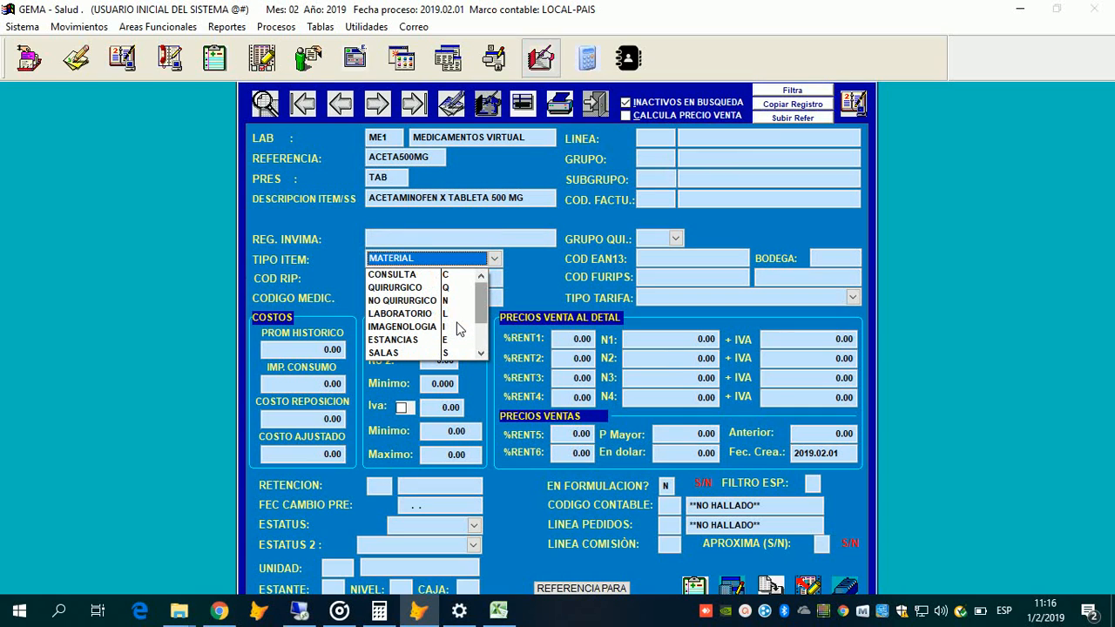
Step: Change TIPO ITEM from MATERIAL back to MEDICAMENTOS
scroll(459, 329, "down", 1)
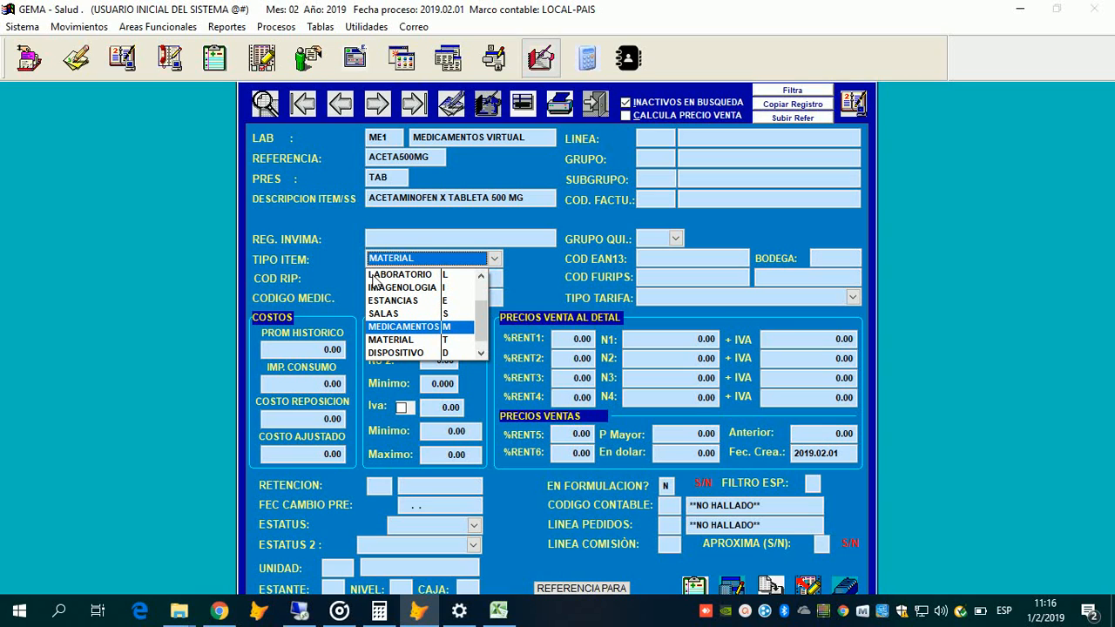
key("Return")
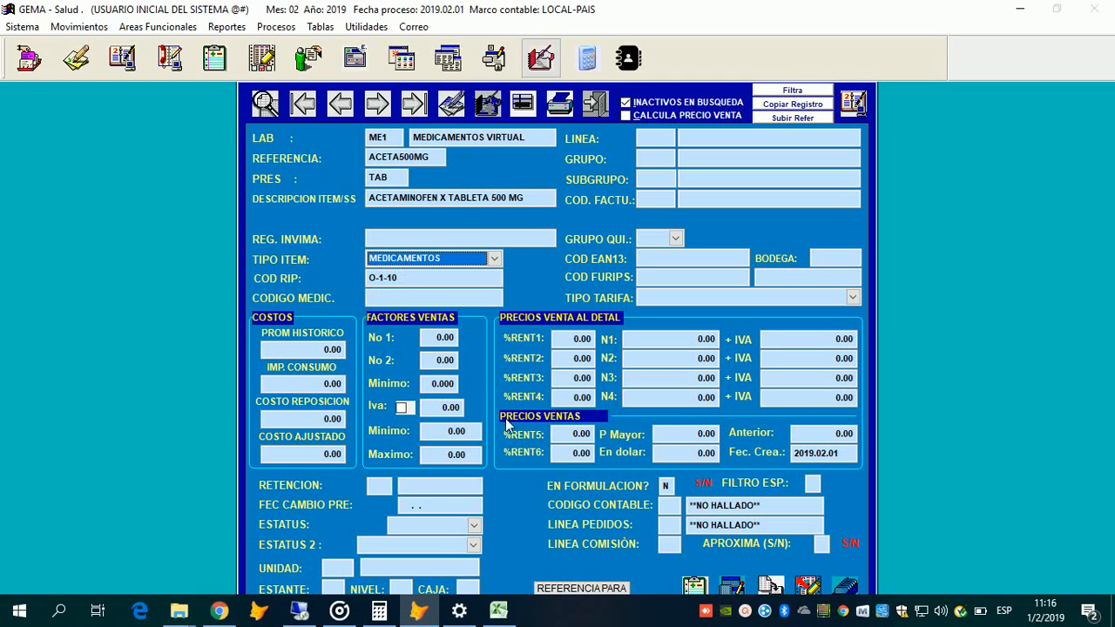
Step: Pick MEDICAMENTOS POS (M-1-12) as COD RIP, leaving the medicines lookup unchosen
left_click(378, 300)
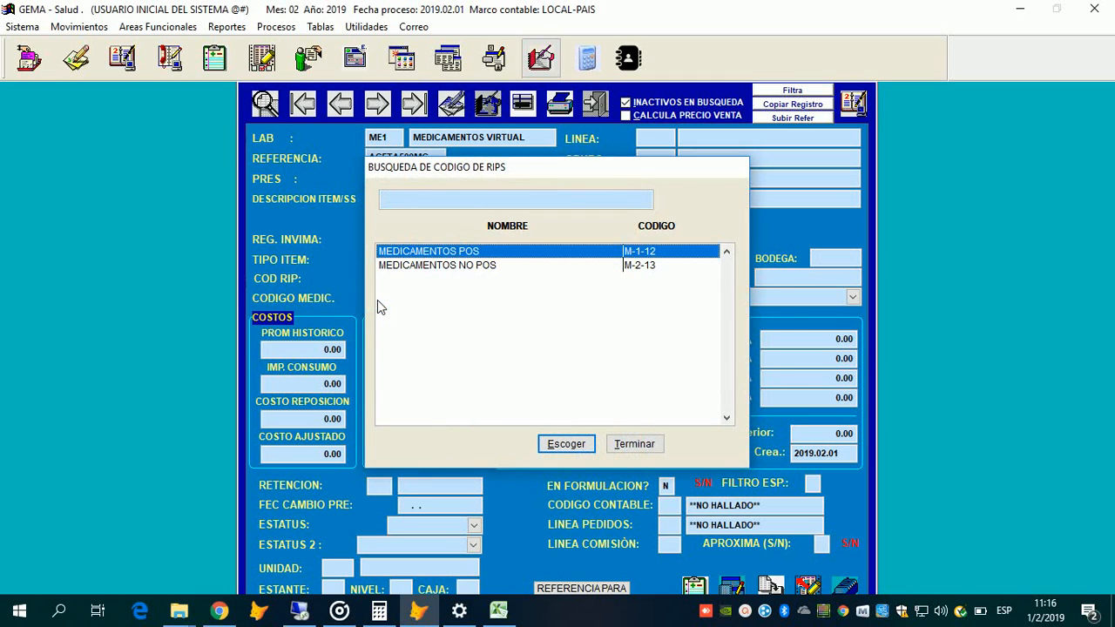
key("Return")
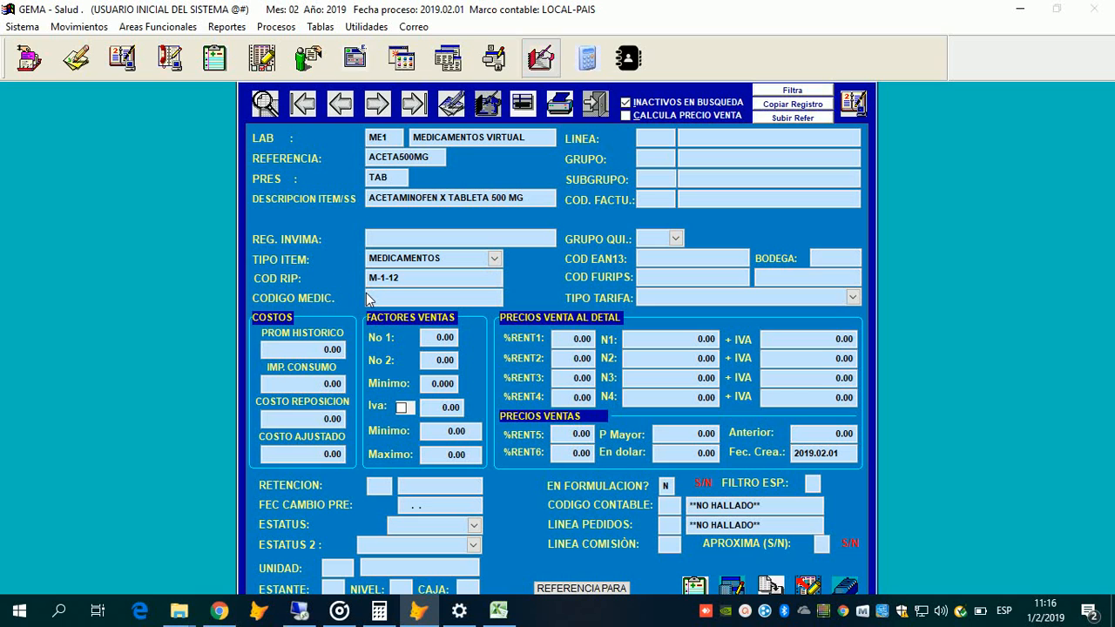
left_click(369, 299)
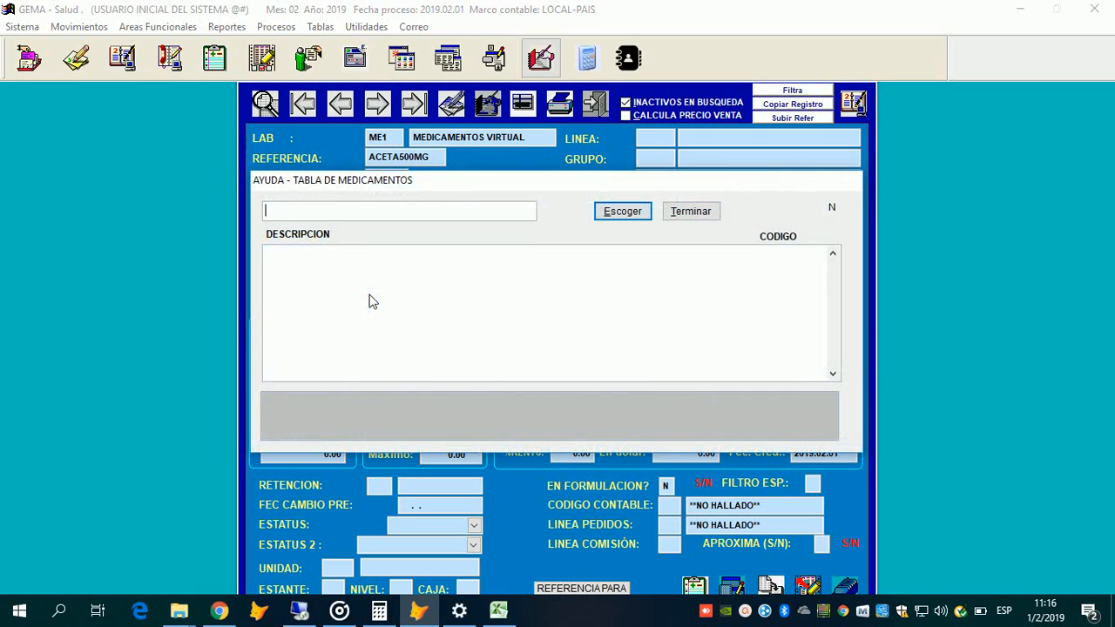
key("Escape")
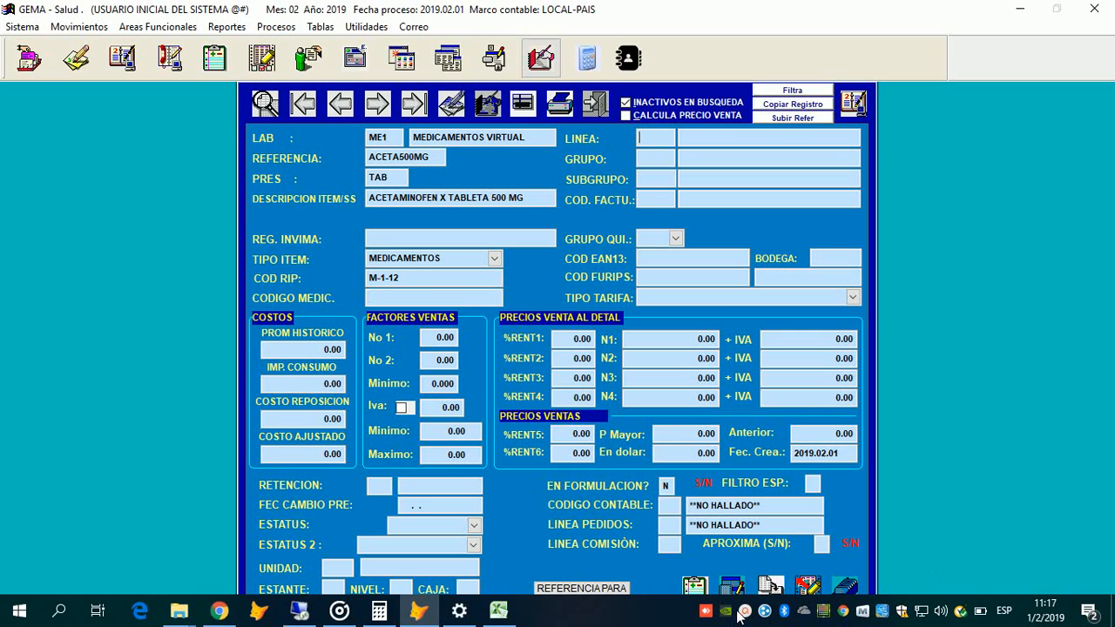
key("alt+p")
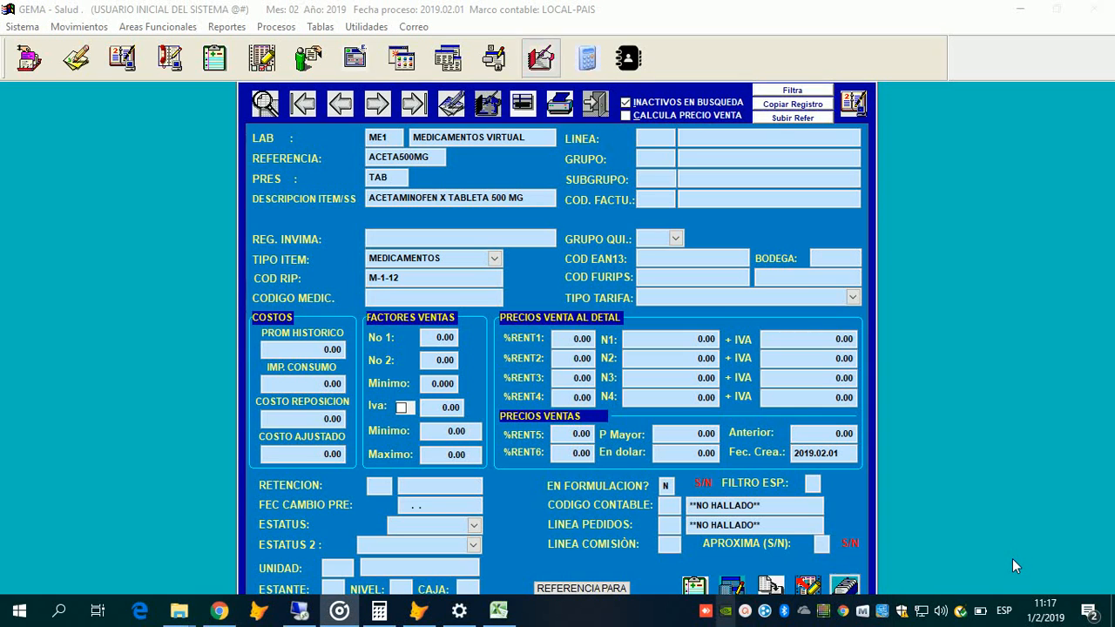
left_click(1015, 566)
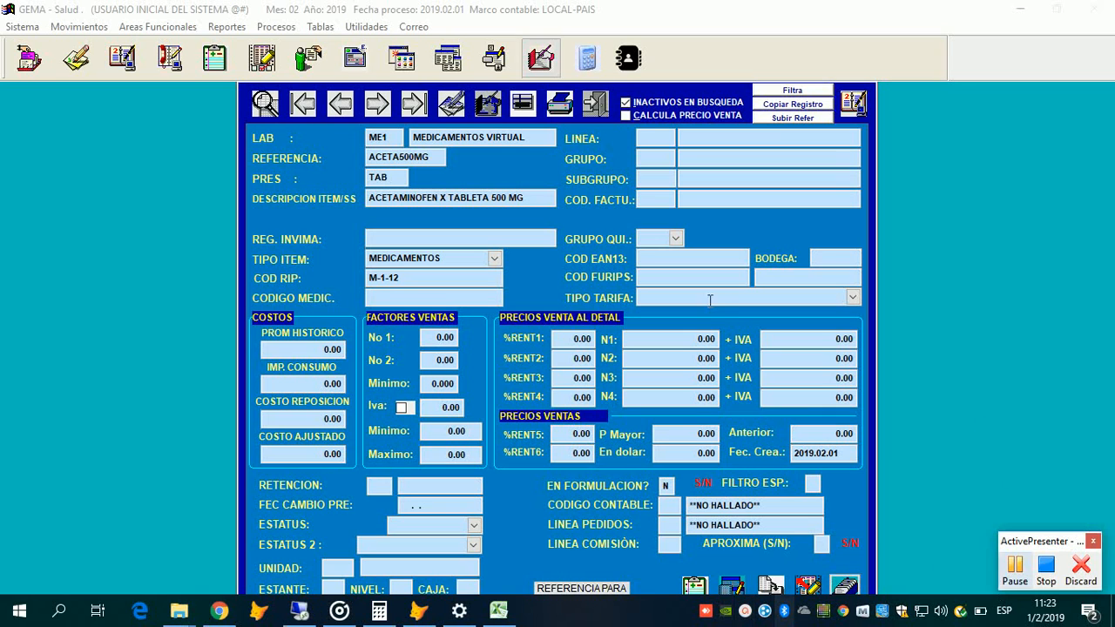
left_click(592, 305)
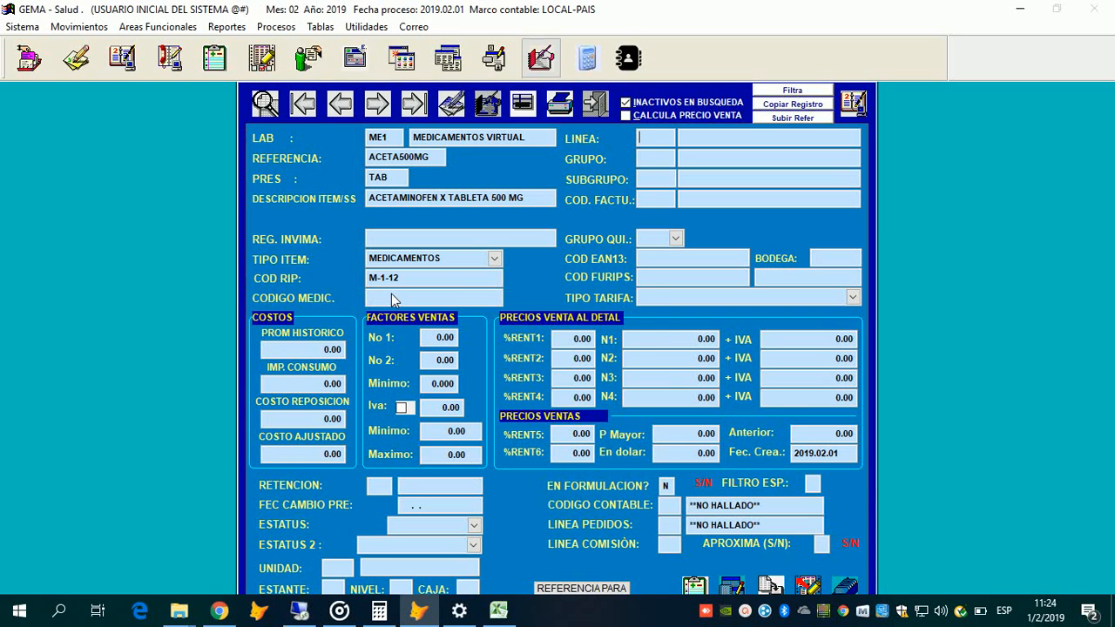
Step: Acknowledge the missing-line warnings raised when leaving the RIPS code field
left_click(438, 262)
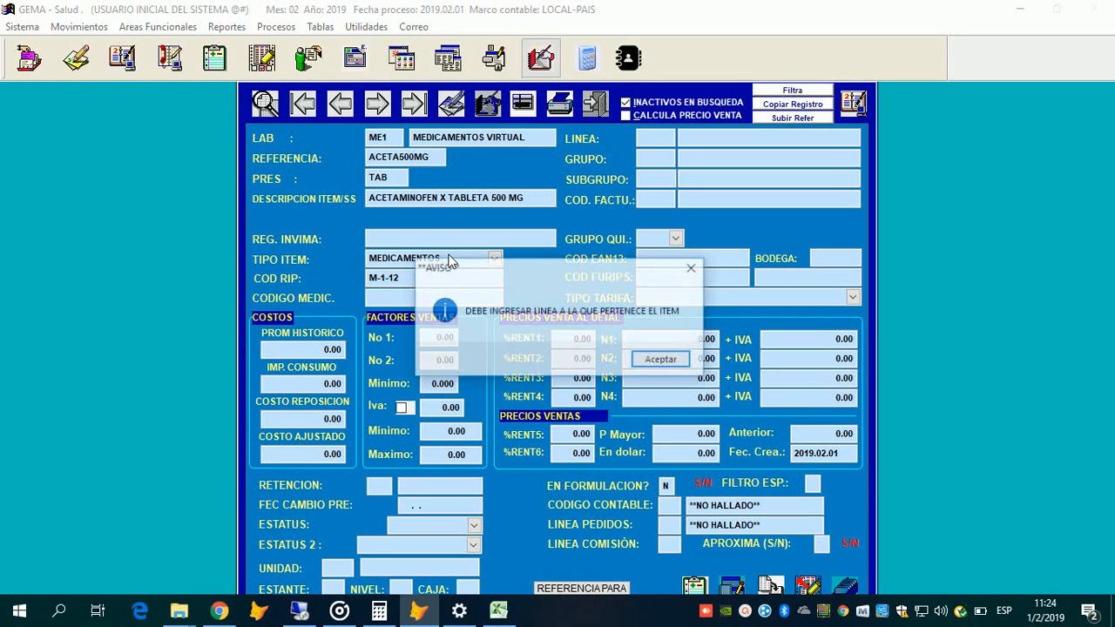
left_click(671, 360)
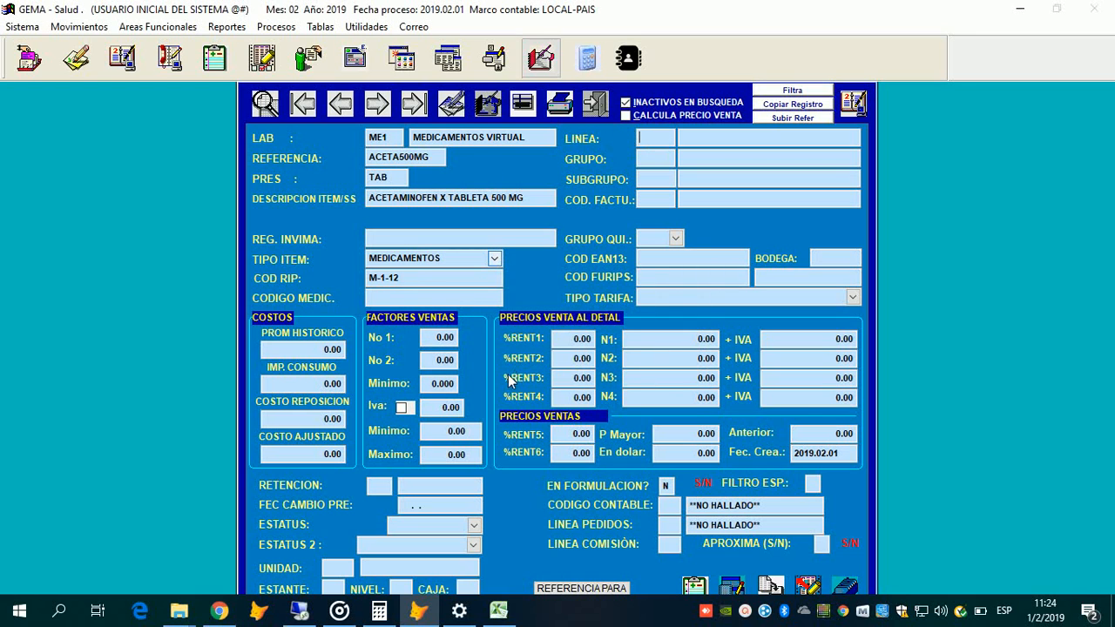
left_click(494, 296)
key("Return")
Step: Filter the line search by 'MEDICA' and choose line A, MEDICAMENTOS POSS
key("F2")
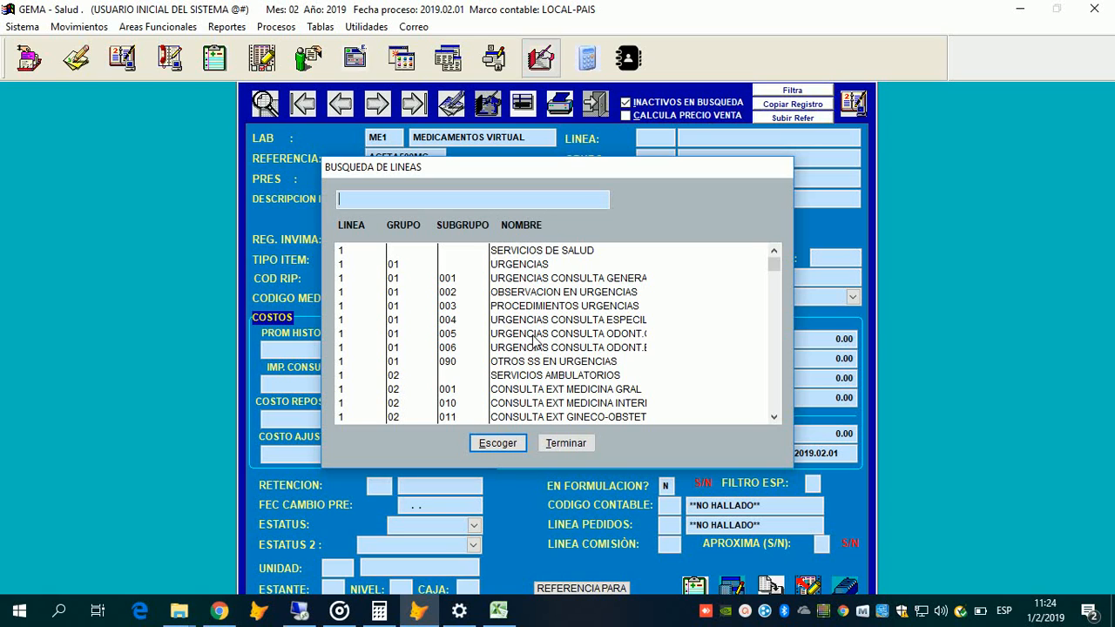
scroll(535, 340, "down", 9)
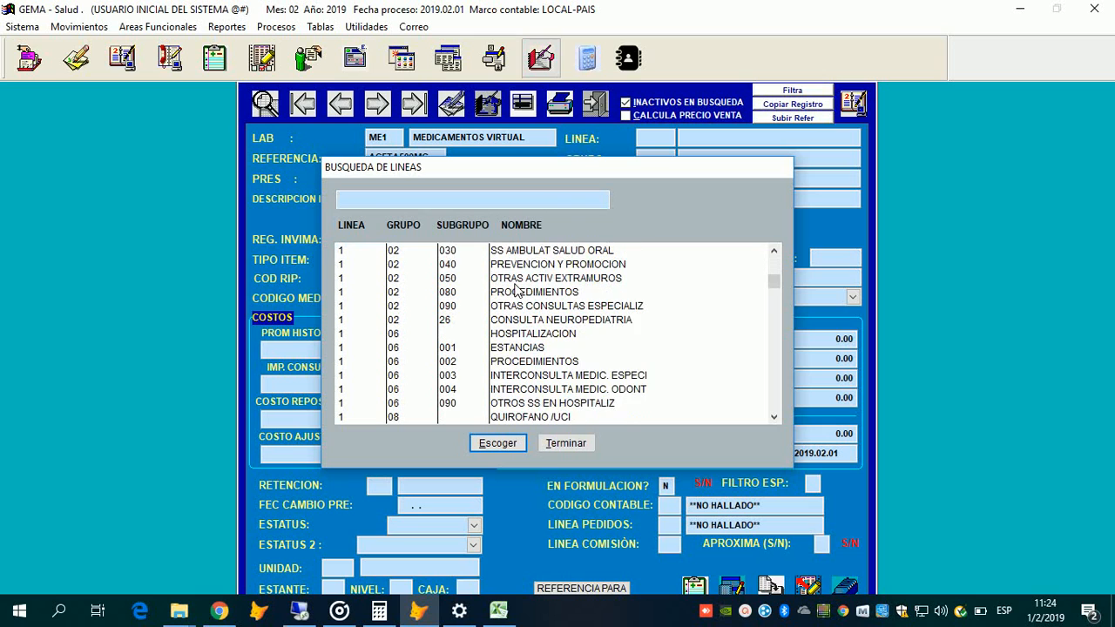
scroll(516, 289, "down", 2)
scroll(368, 202, "down", 4)
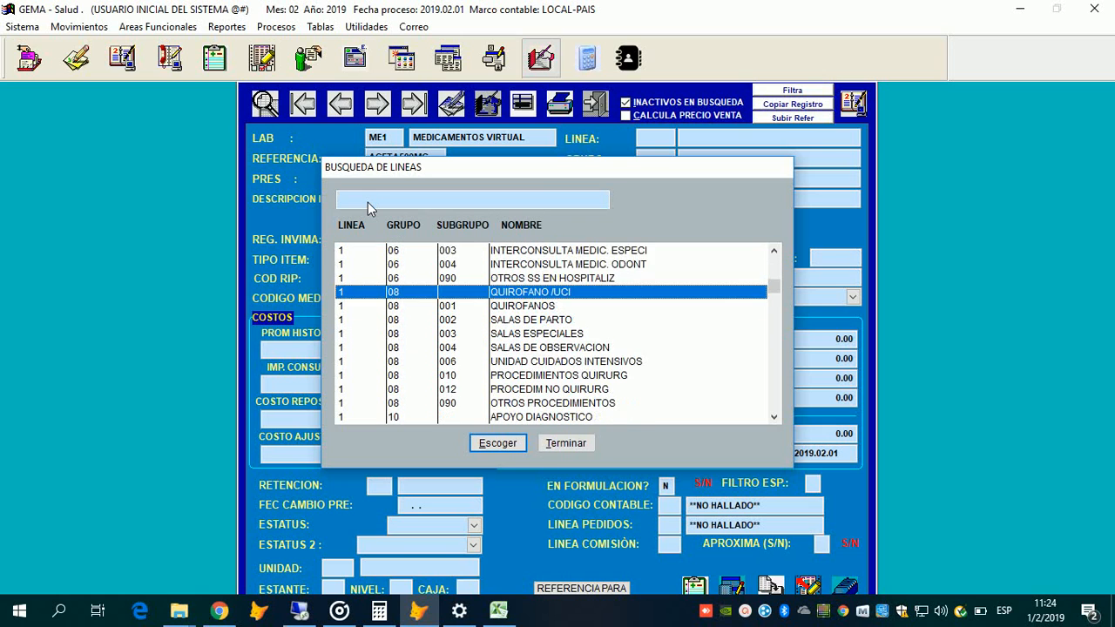
left_click(577, 277)
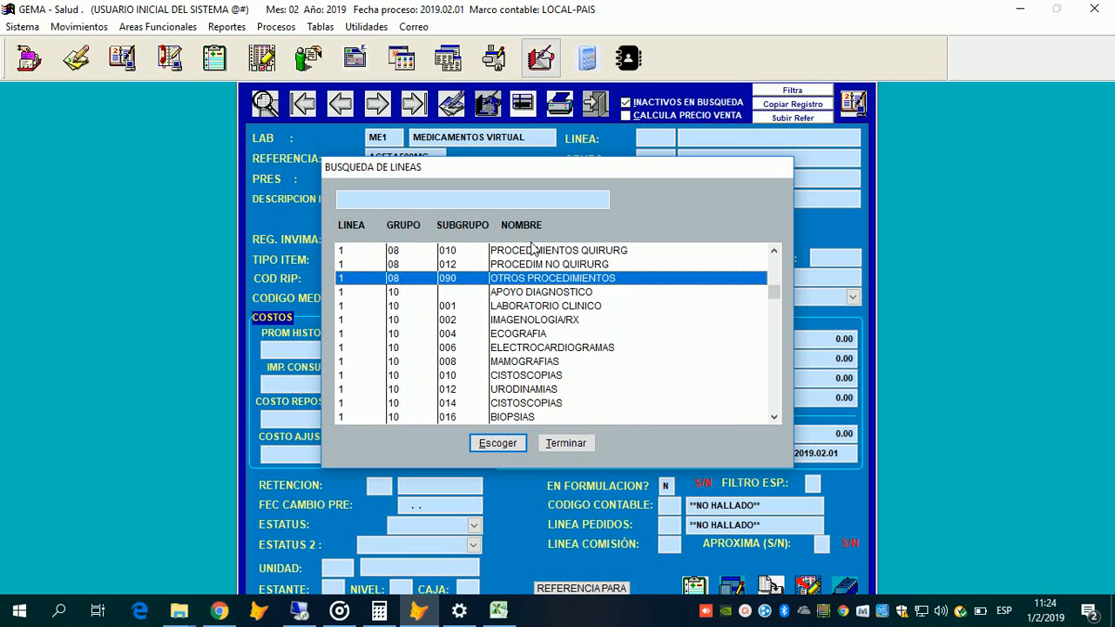
scroll(531, 246, "down", 1)
left_click(414, 199)
type("MEDICA")
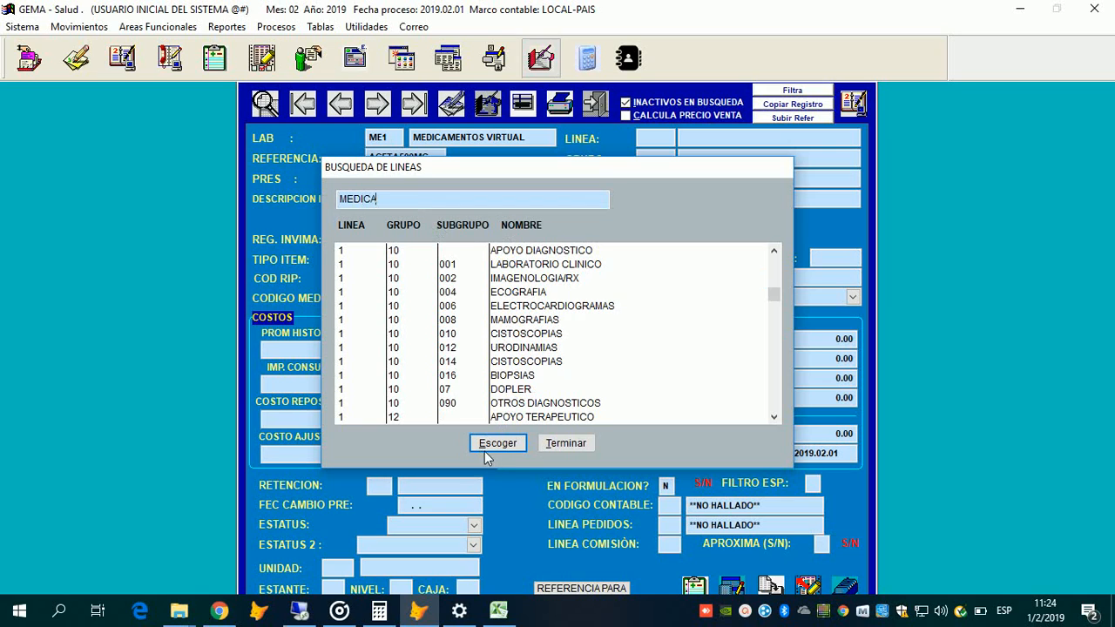
key("Return")
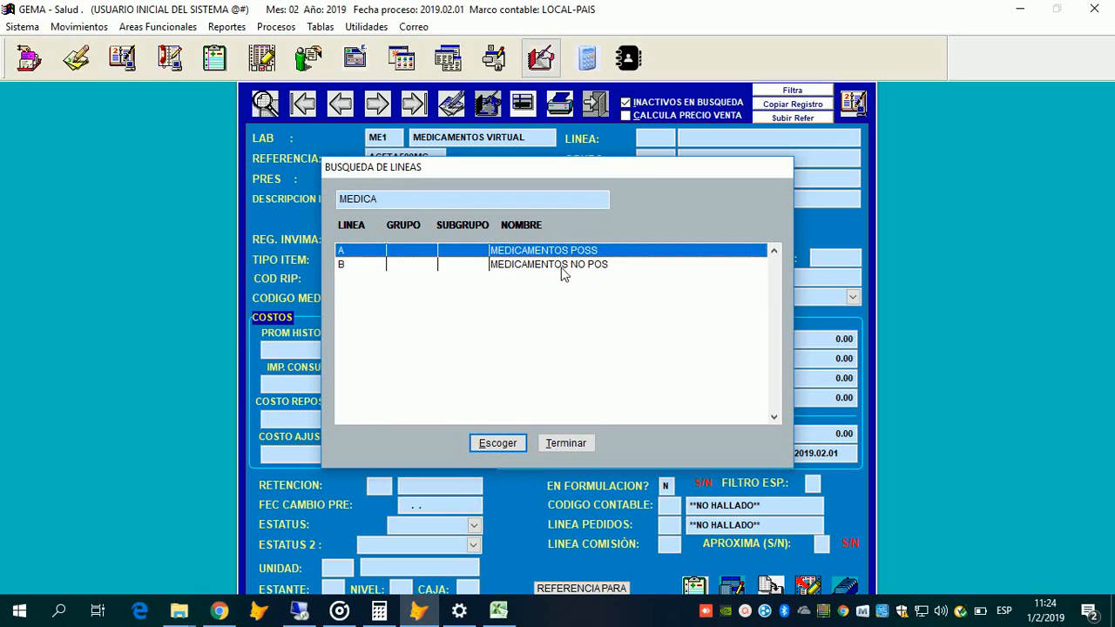
key("Return")
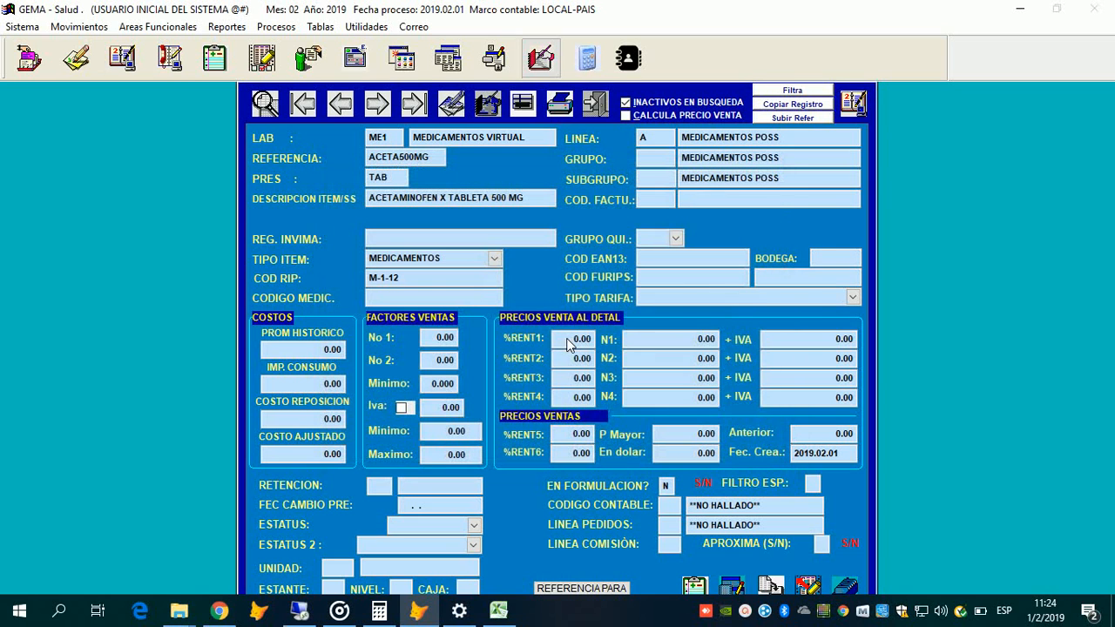
Step: Browse the lines-and-groups list past APOYO TERAPEUTICO, HOSPITALIZACION, QUIROFANO /UCI and ALMACEN entries
key("Return")
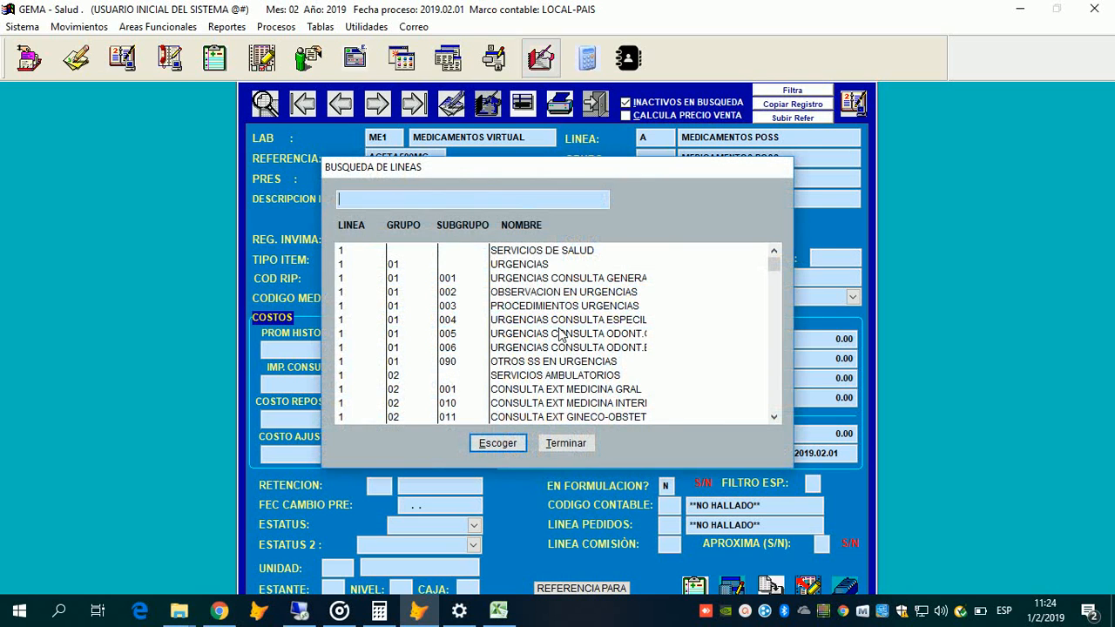
scroll(561, 335, "down", 8)
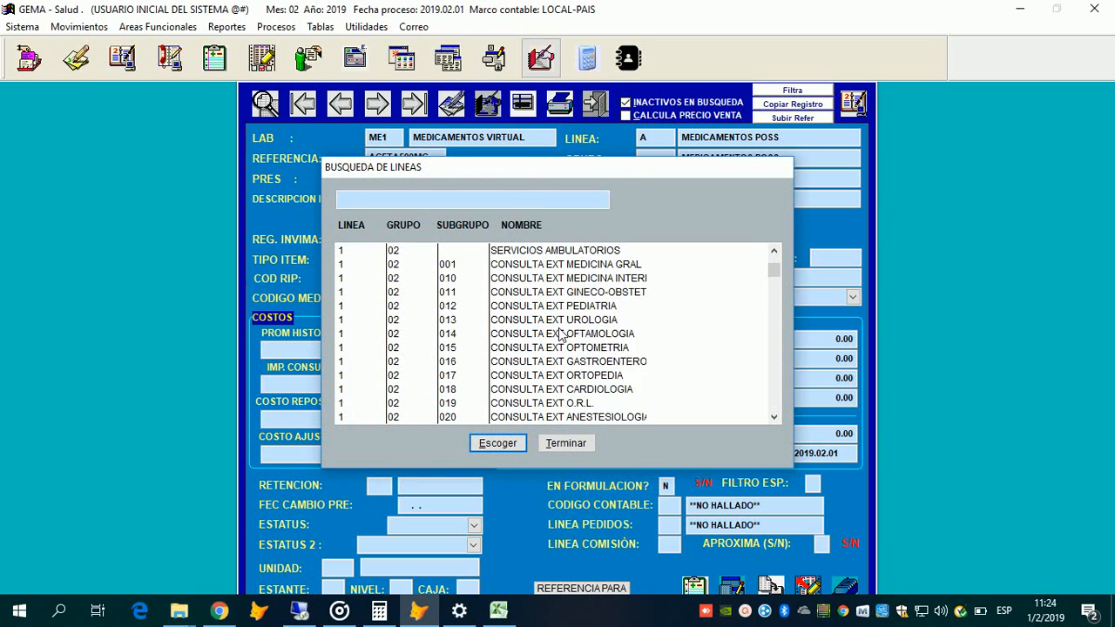
scroll(560, 335, "down", 15)
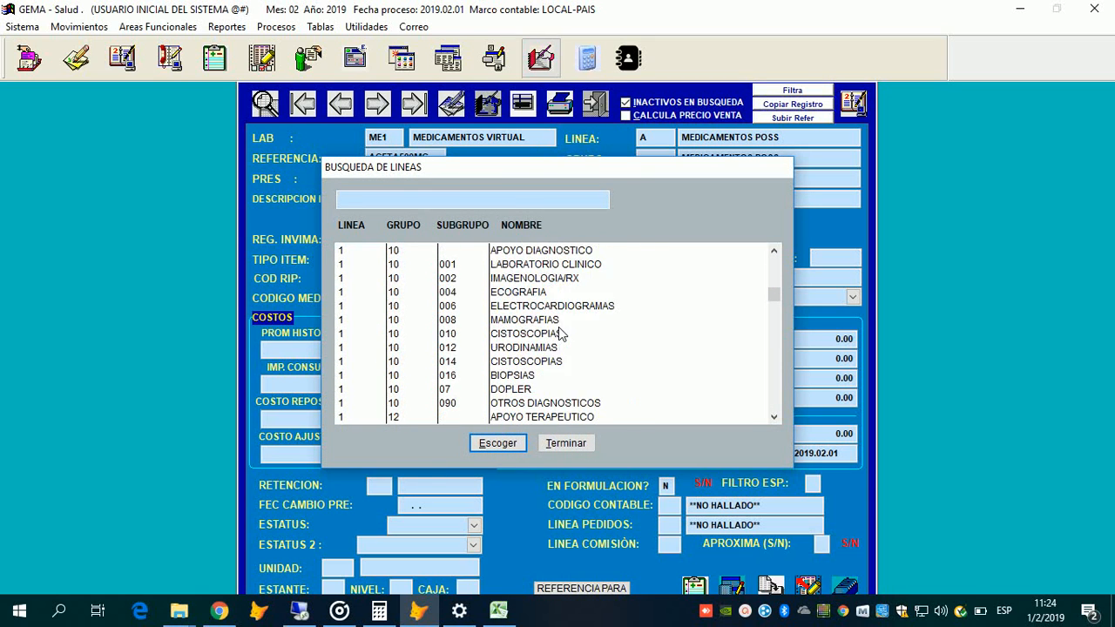
scroll(562, 334, "down", 19)
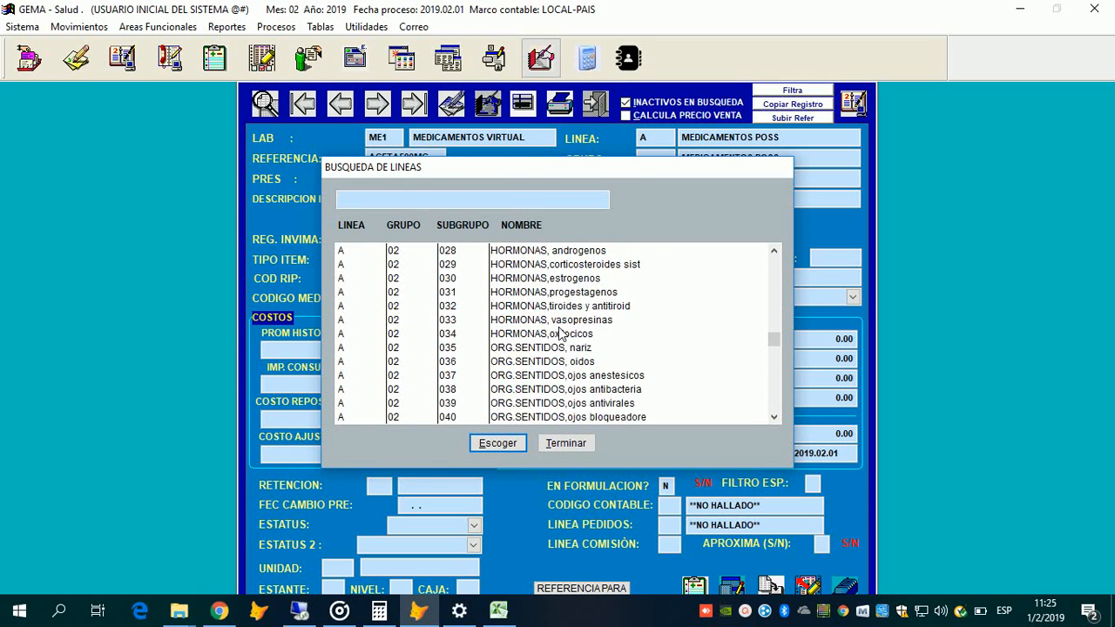
scroll(560, 334, "down", 20)
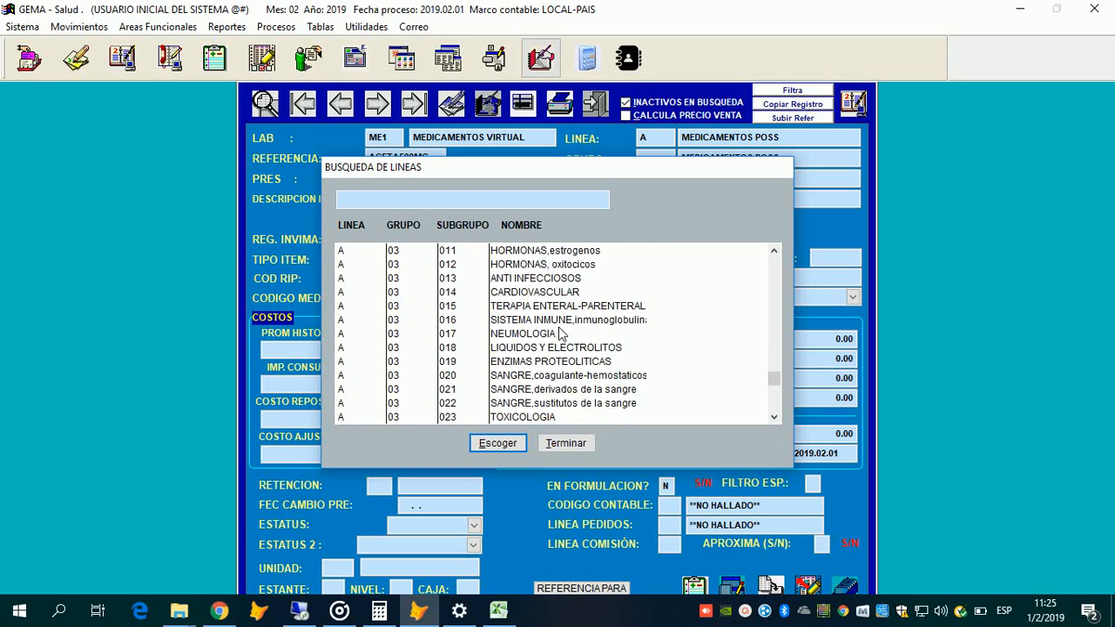
scroll(561, 334, "down", 4)
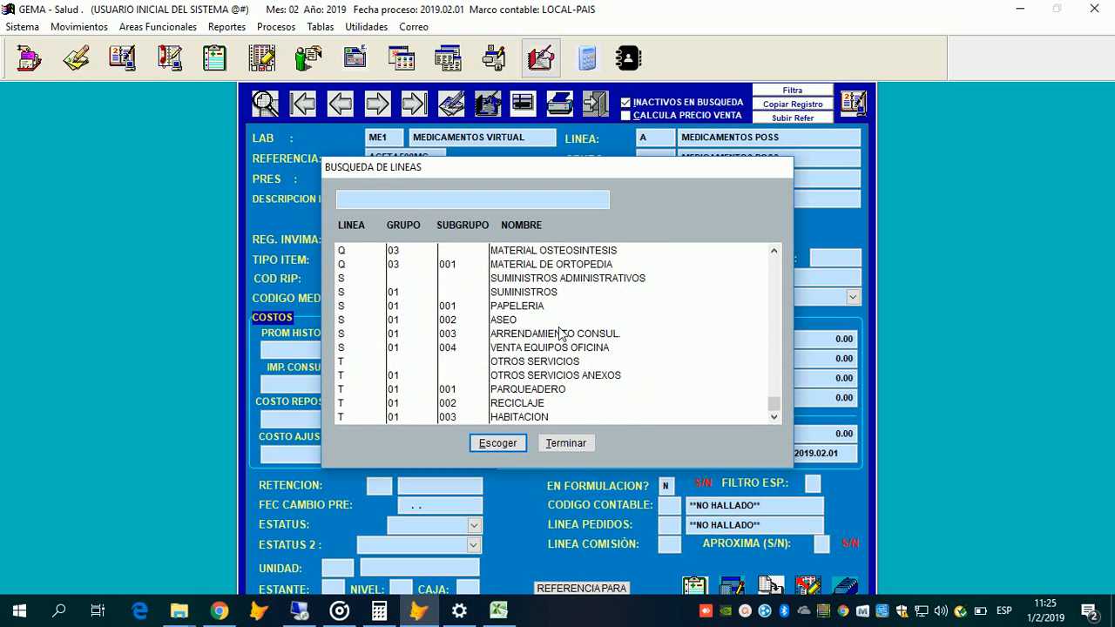
scroll(562, 334, "up", 20)
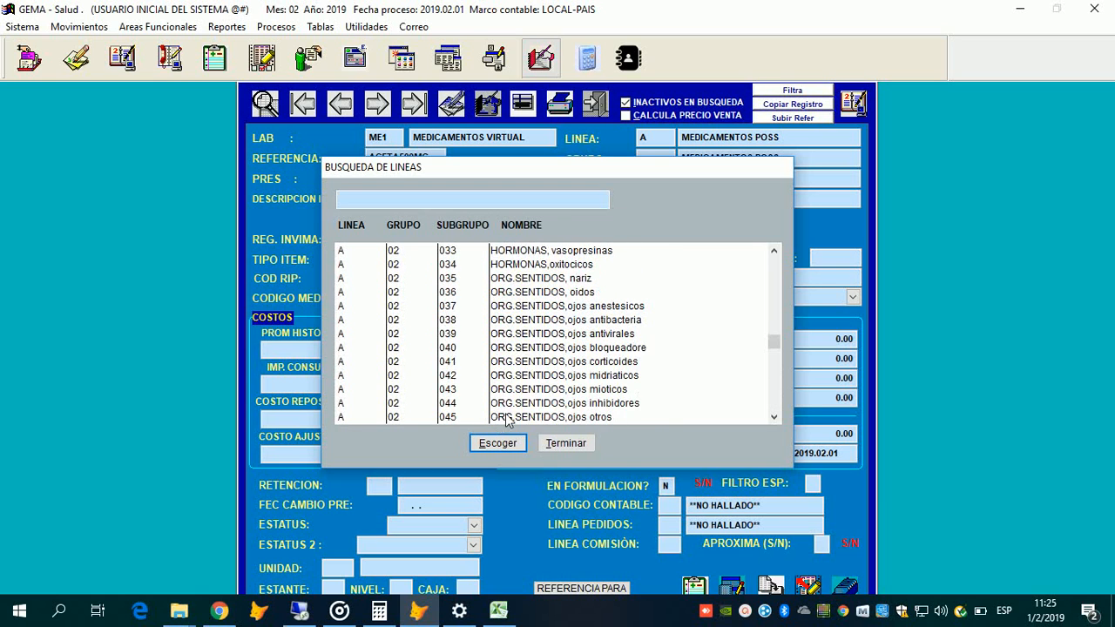
scroll(507, 421, "up", 20)
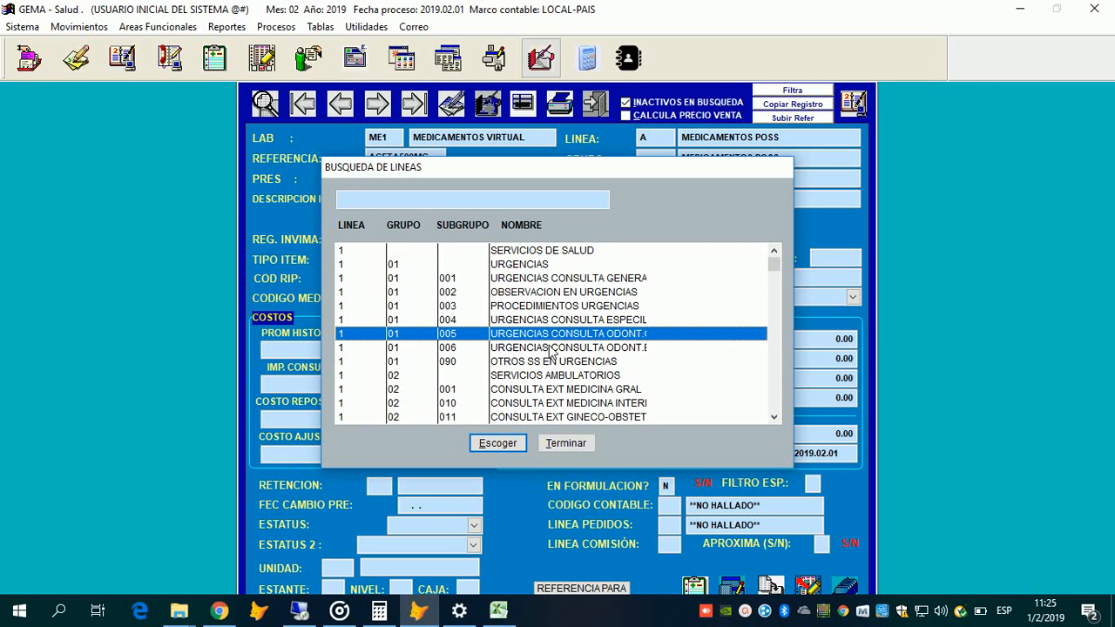
scroll(551, 348, "down", 15)
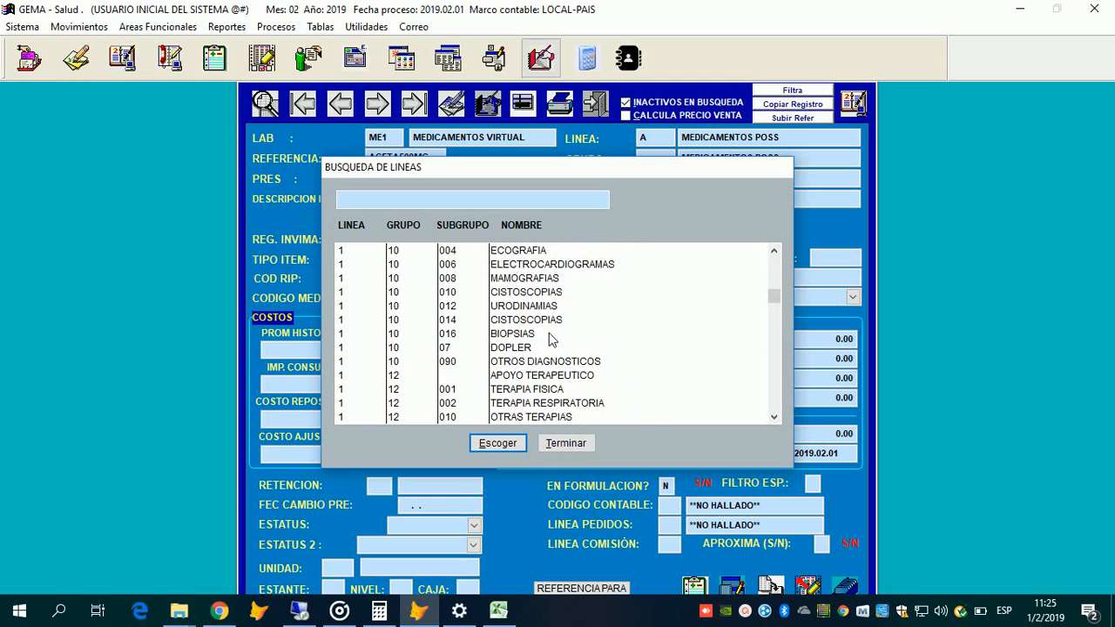
left_click(545, 375)
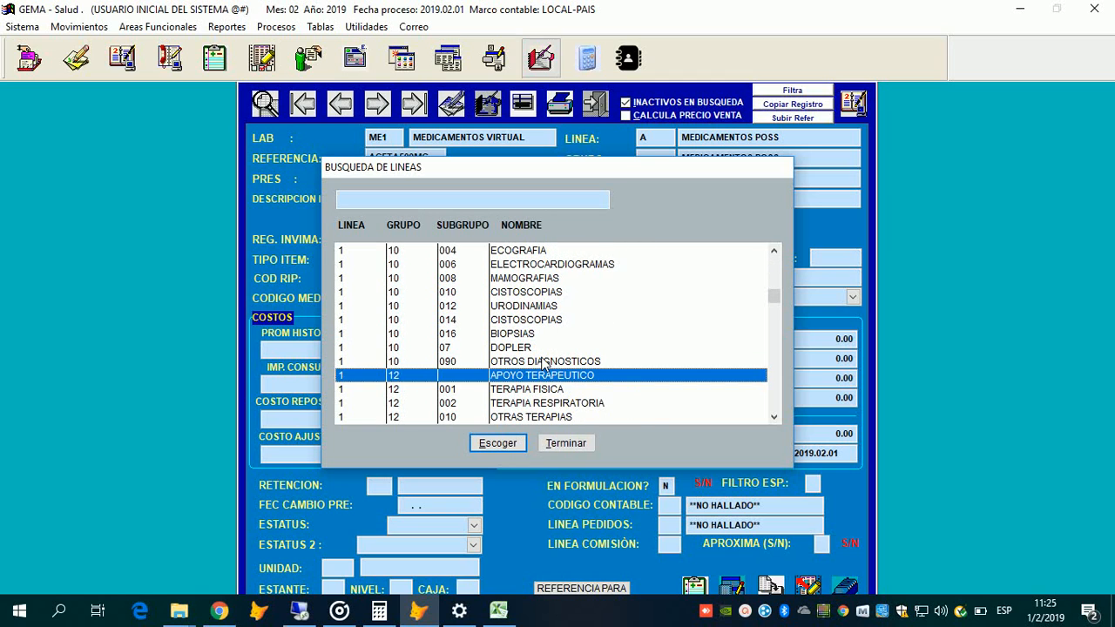
scroll(546, 364, "up", 8)
left_click(527, 337)
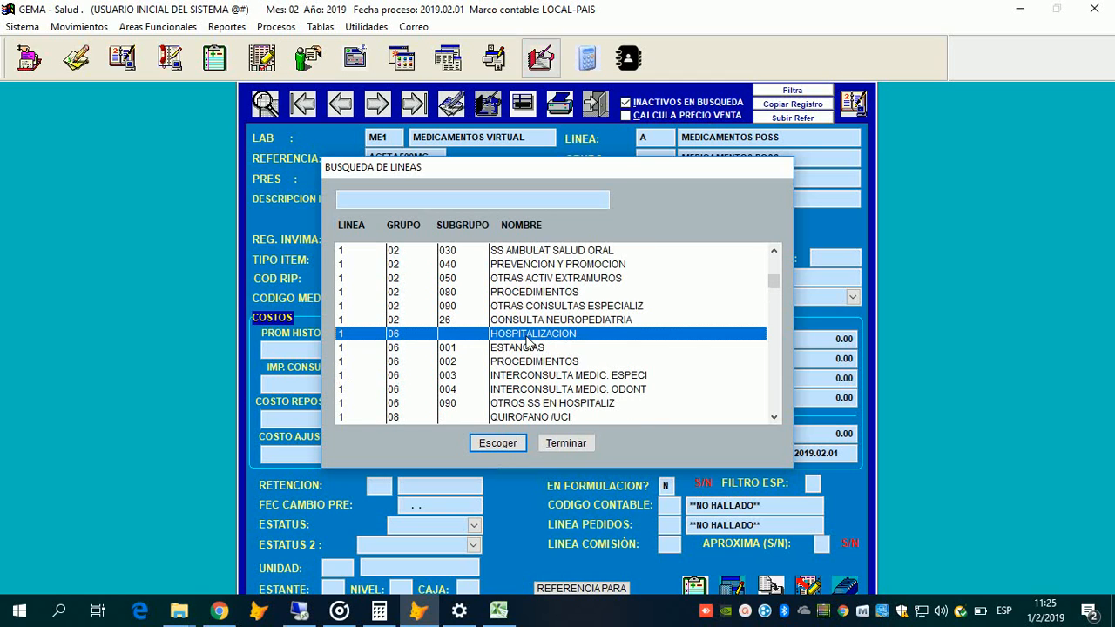
scroll(525, 334, "down", 1)
left_click(534, 373)
scroll(536, 353, "down", 1)
scroll(537, 354, "down", 3)
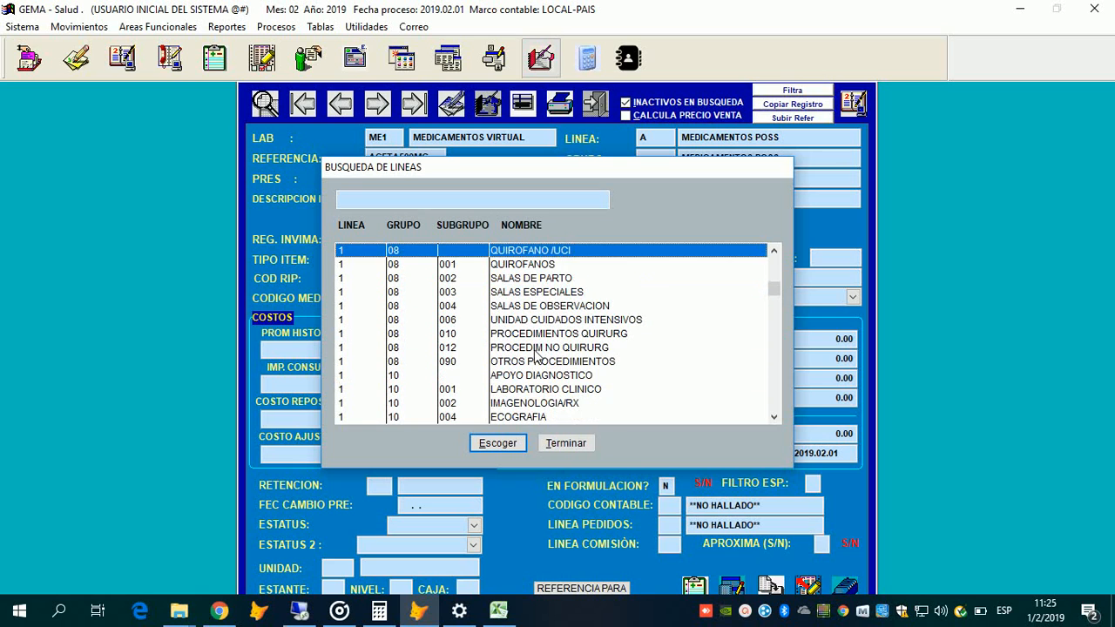
left_click(533, 336)
scroll(514, 362, "down", 1)
scroll(505, 383, "down", 7)
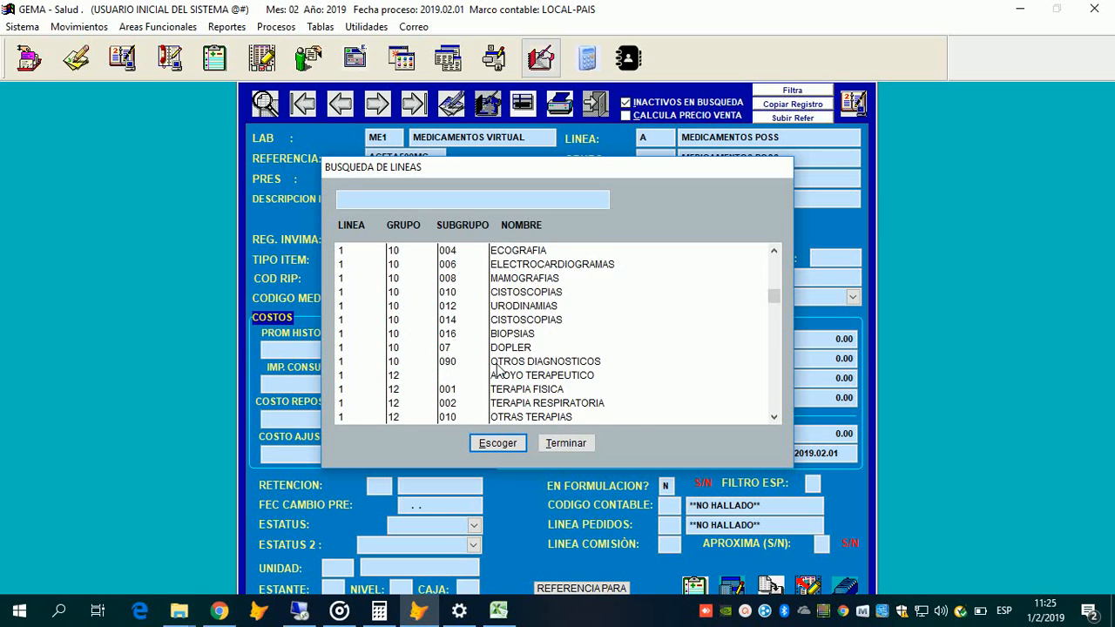
left_click(529, 398)
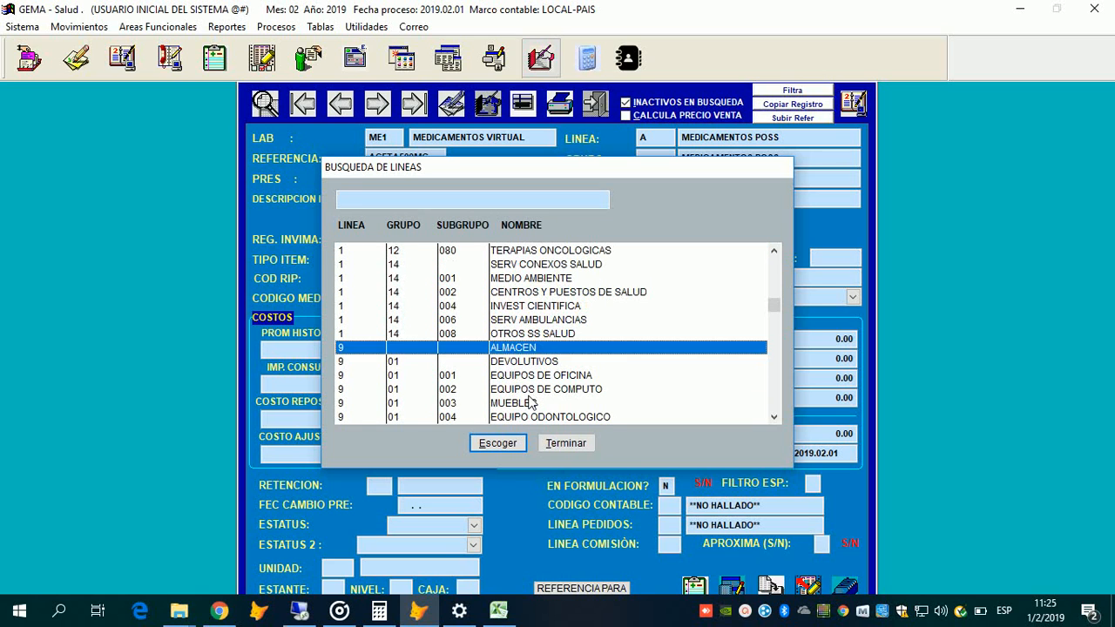
scroll(540, 375, "down", 2)
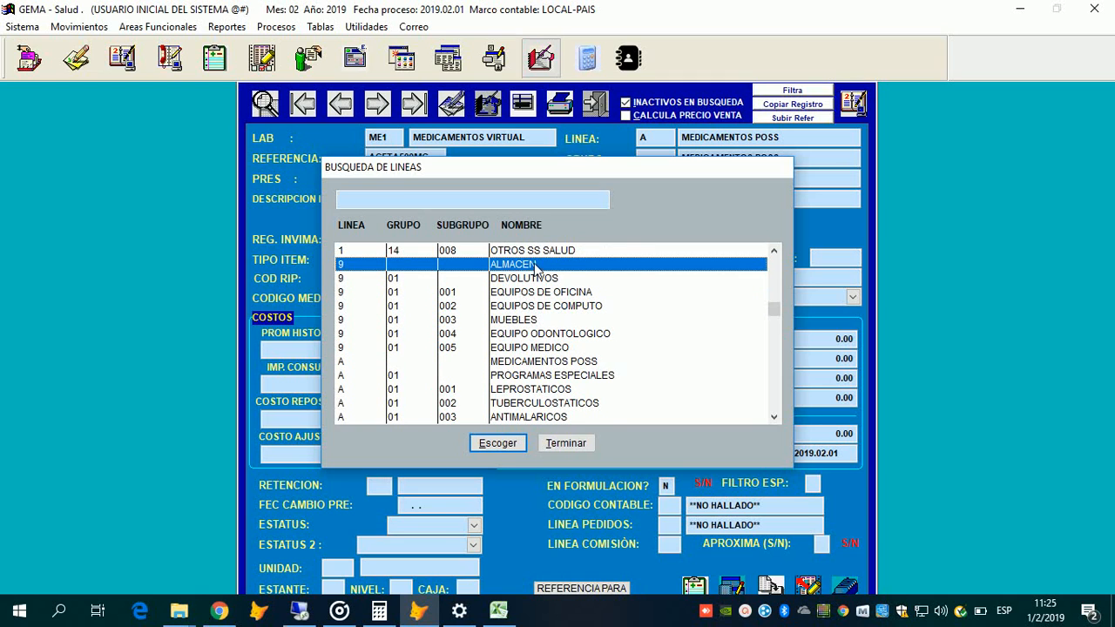
Step: Select group 01 PROGRAMAS ESPECIALES with subgroup 003 ANTIMALARICOS under line A MEDICAMENTOS POSS
left_click(583, 361)
left_click(587, 389)
scroll(591, 362, "down", 1)
left_click(593, 388)
scroll(590, 378, "down", 2)
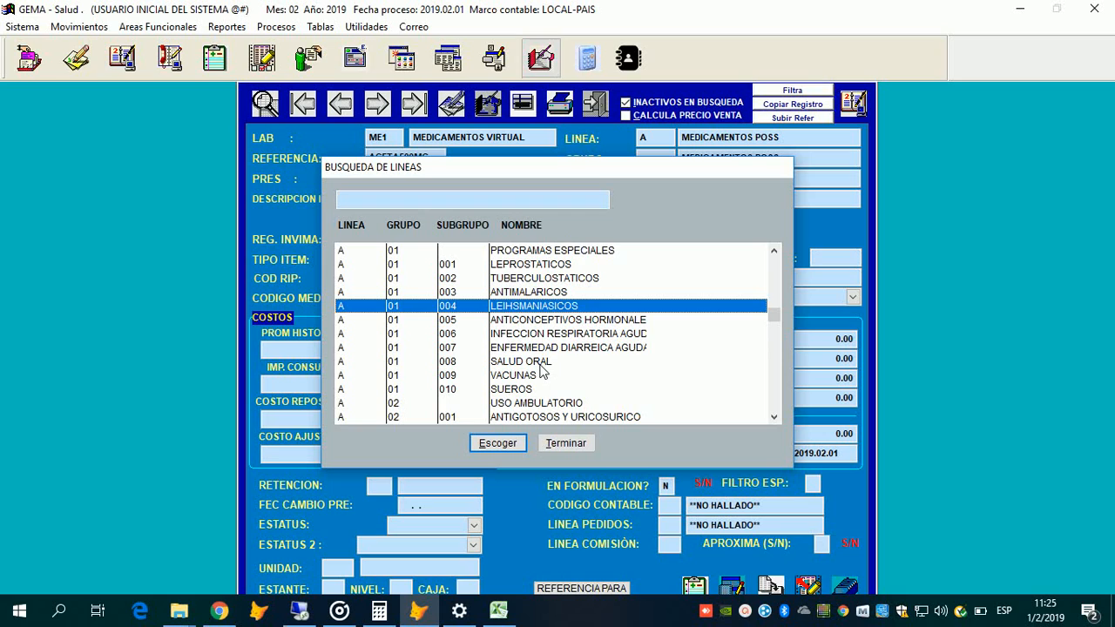
scroll(541, 371, "up", 1)
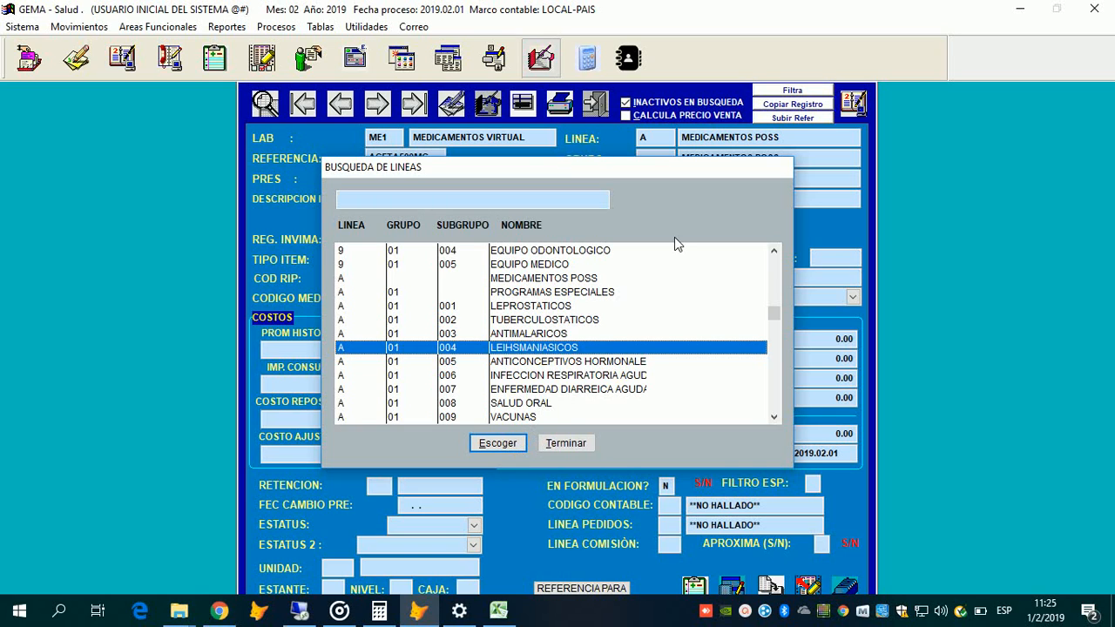
key("Up")
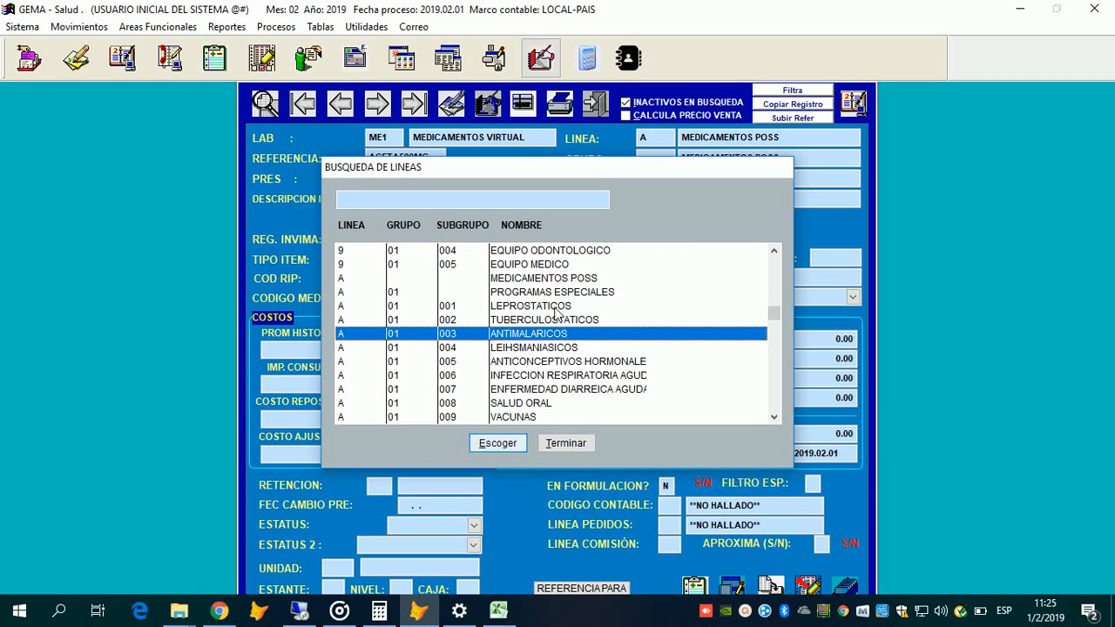
key("Return")
key("Return")
key("Return")
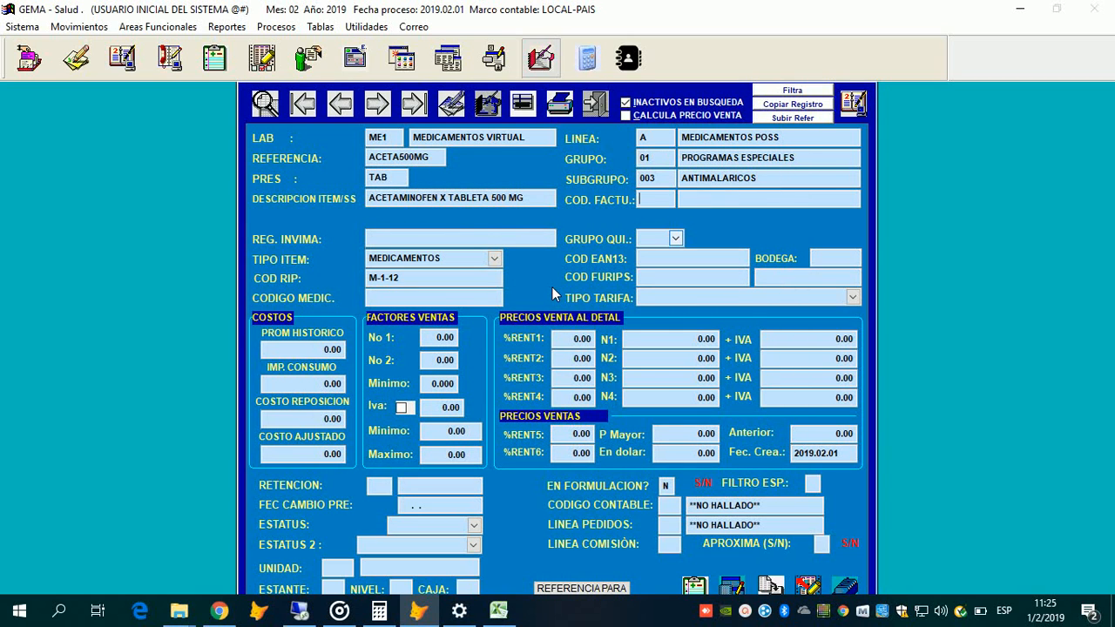
key("Return")
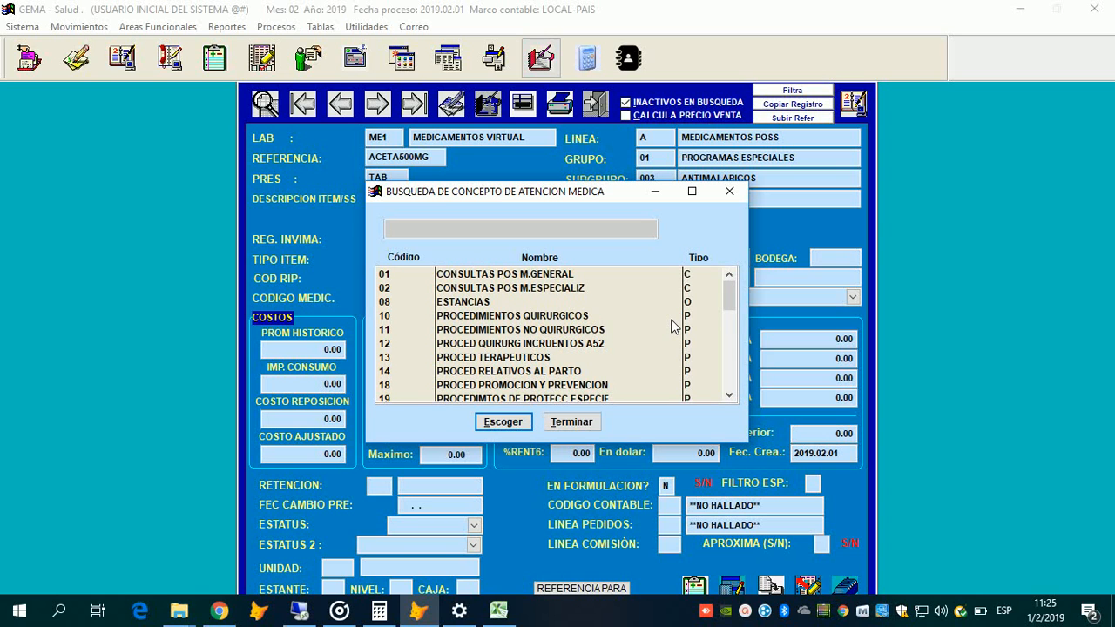
Step: Choose 30 MEDICAMENTOS POS from the medical care concept list as the billing code
scroll(673, 327, "down", 4)
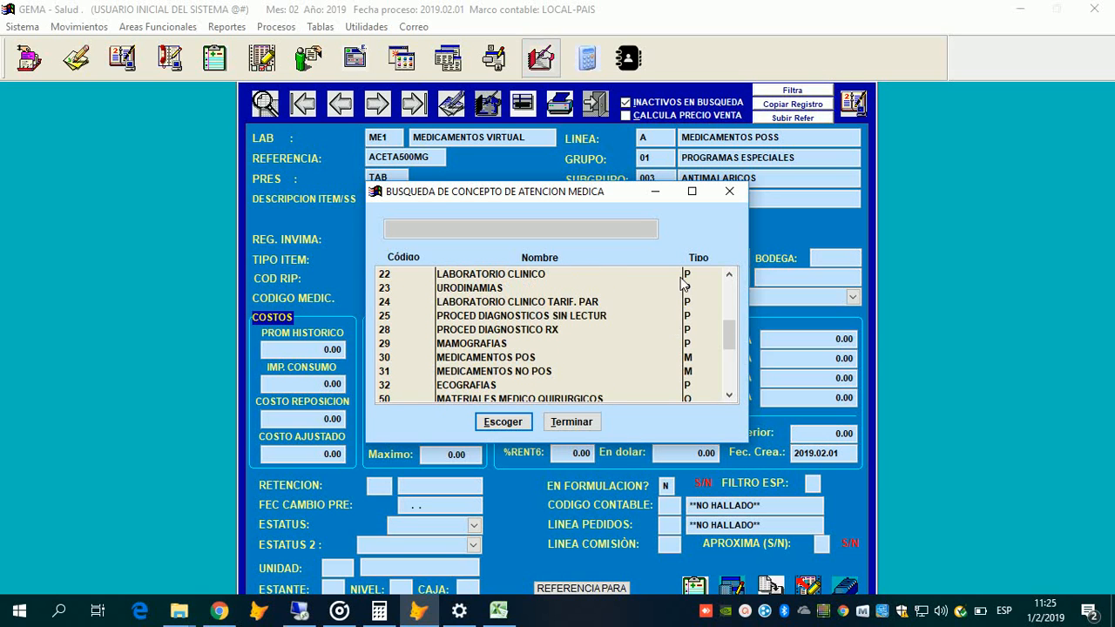
double_click(682, 357)
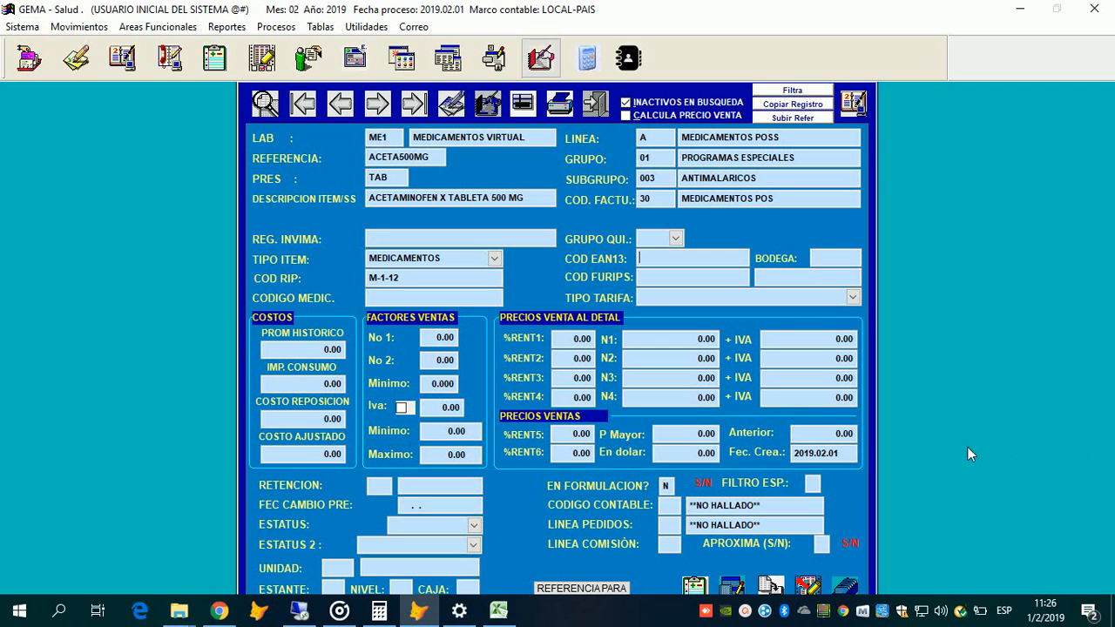
Step: From the COD FURIPS field of the ACETA500MG form, bring up the QBE search-expression assistant
key("Tab")
key("alt+Tab")
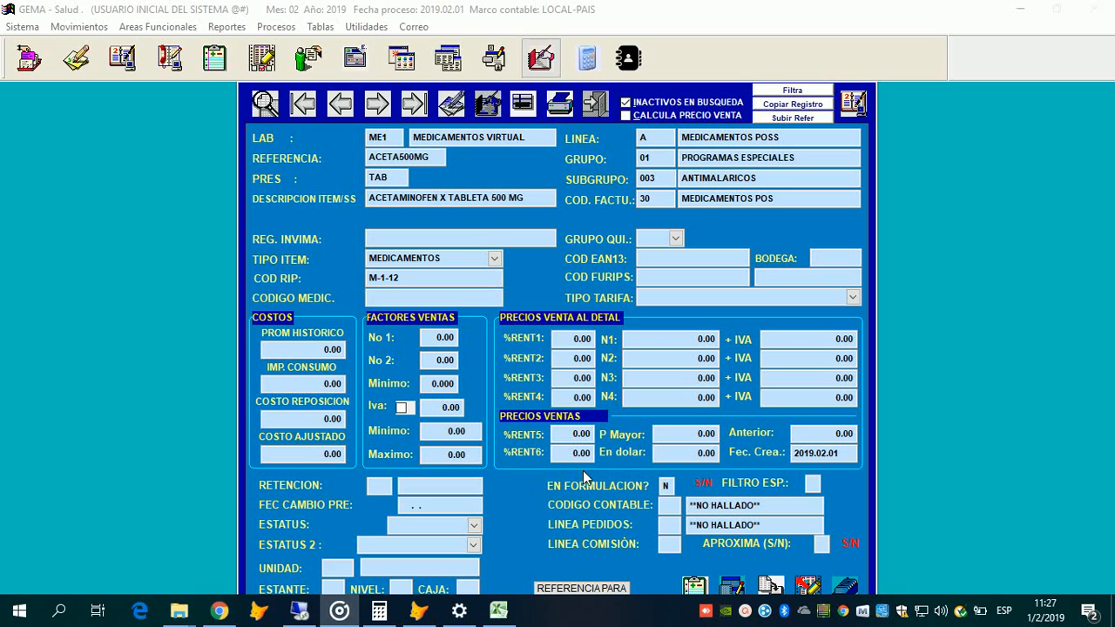
left_click(645, 279)
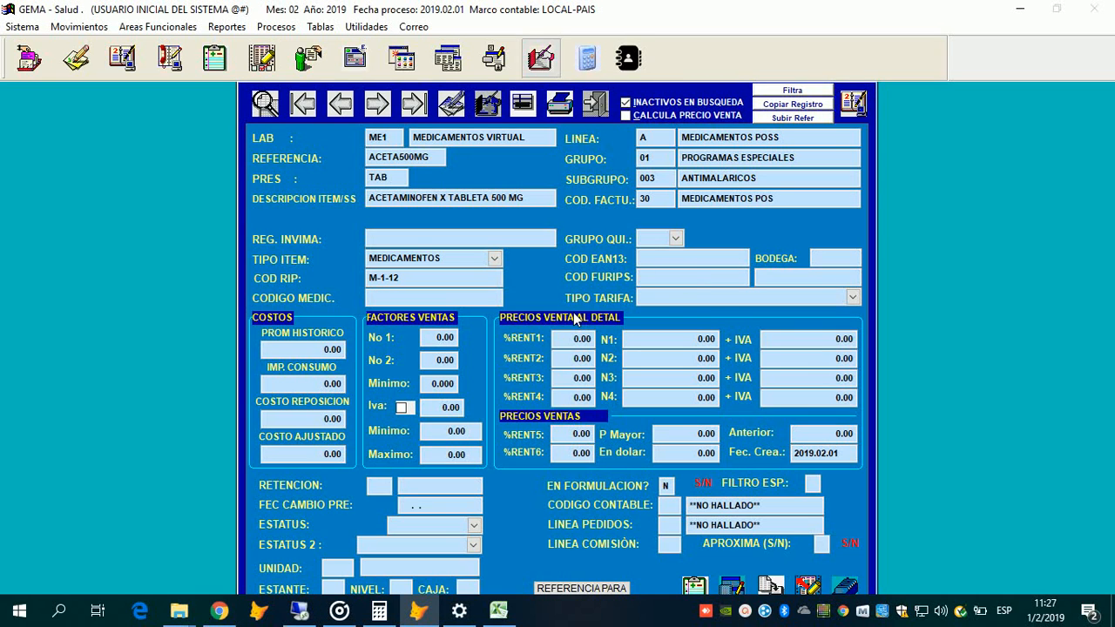
key("F2")
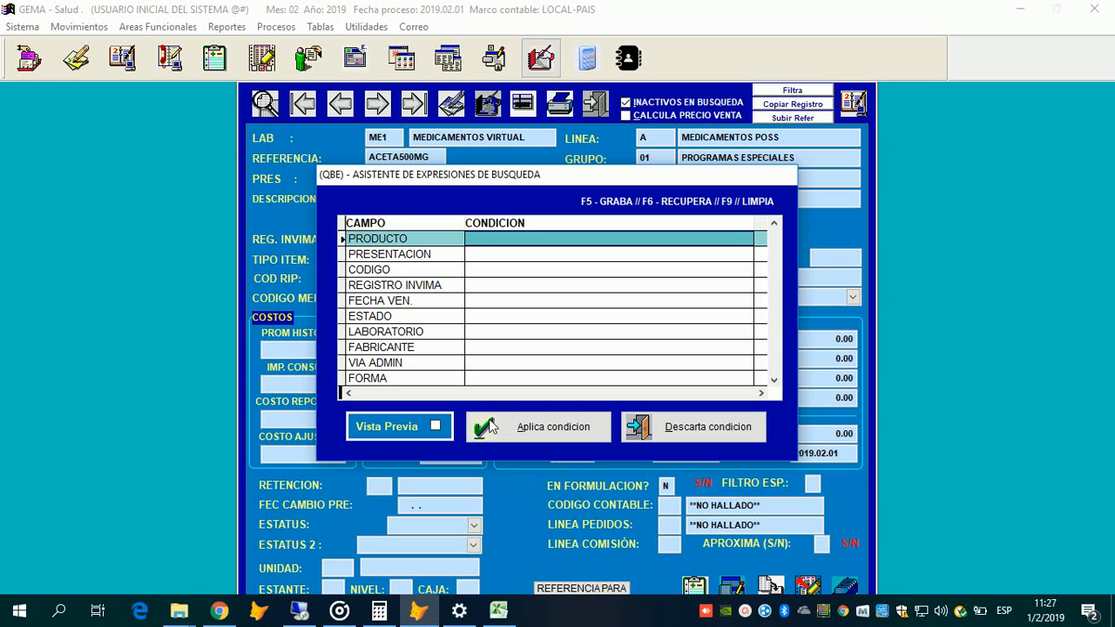
Step: Search products with the PRODUCTO condition *ACETA in the QBE assistant
left_click(632, 238)
type("*ACETA")
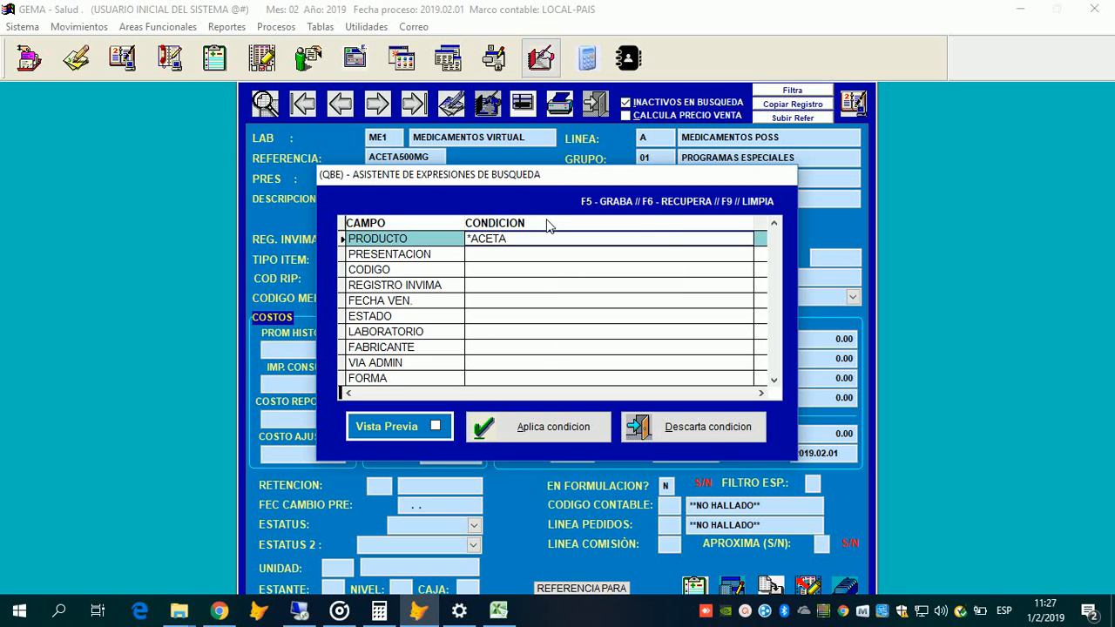
key("alt+a")
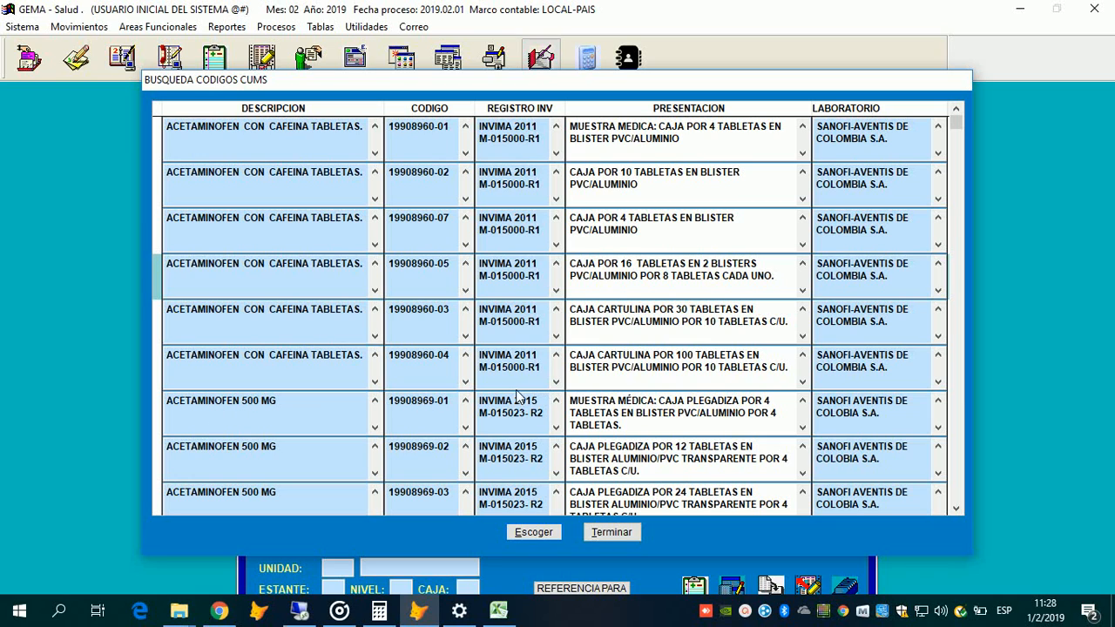
left_click(620, 413)
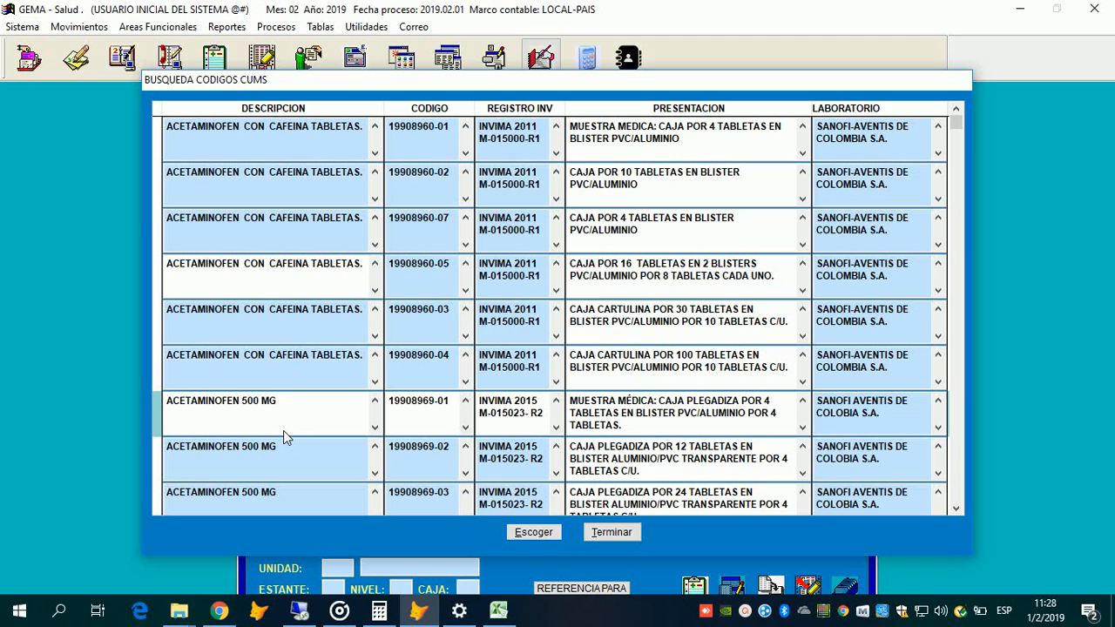
key("Down")
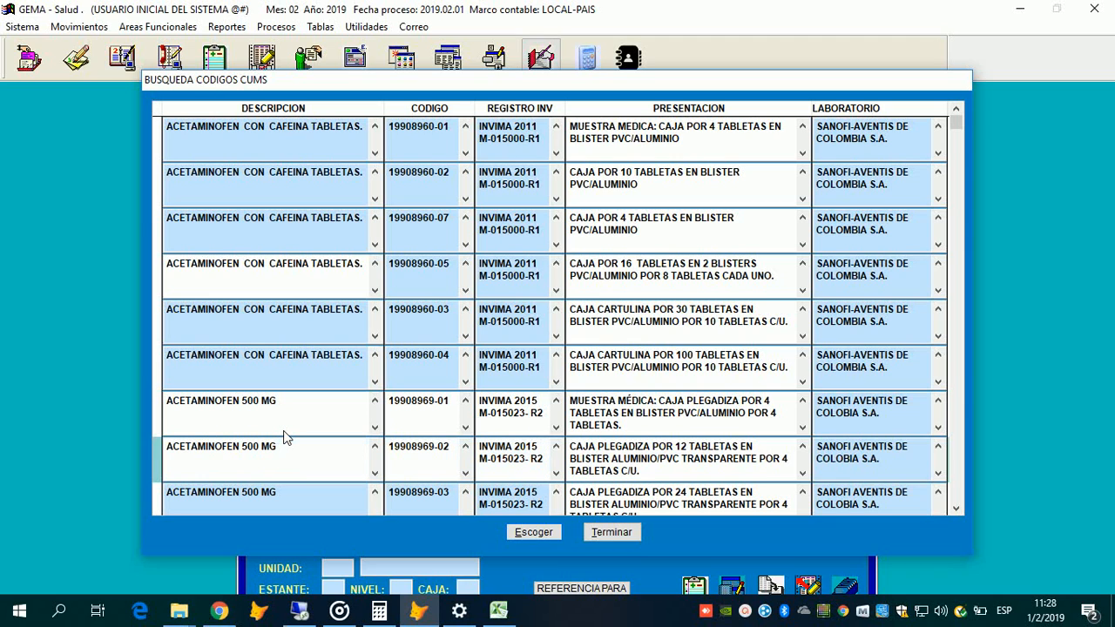
key("Up")
key("Down")
key("Up")
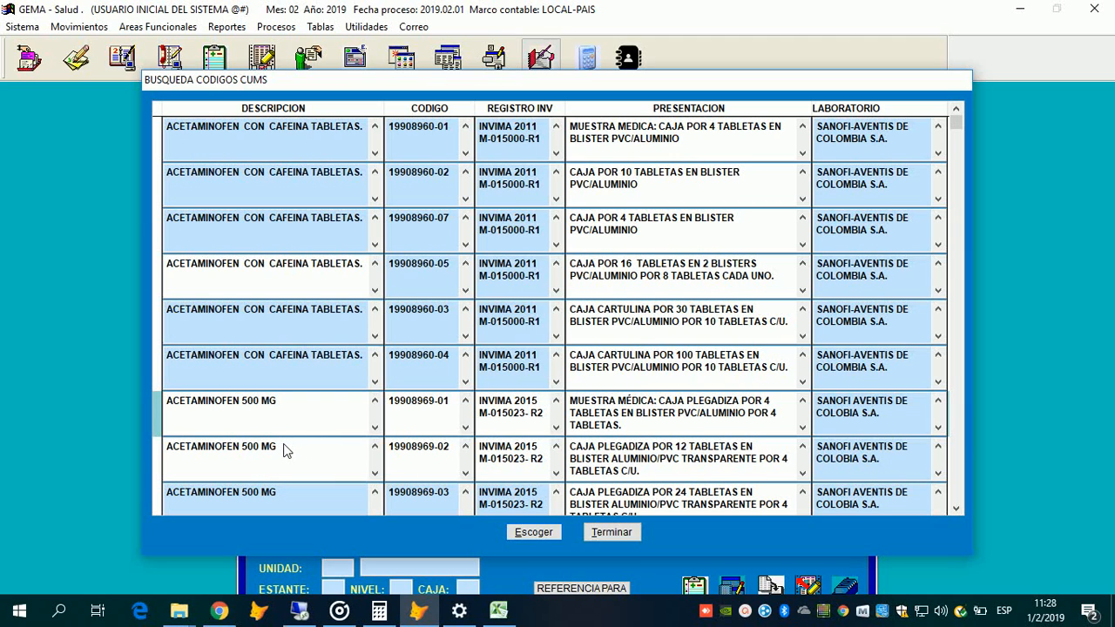
left_click(285, 449)
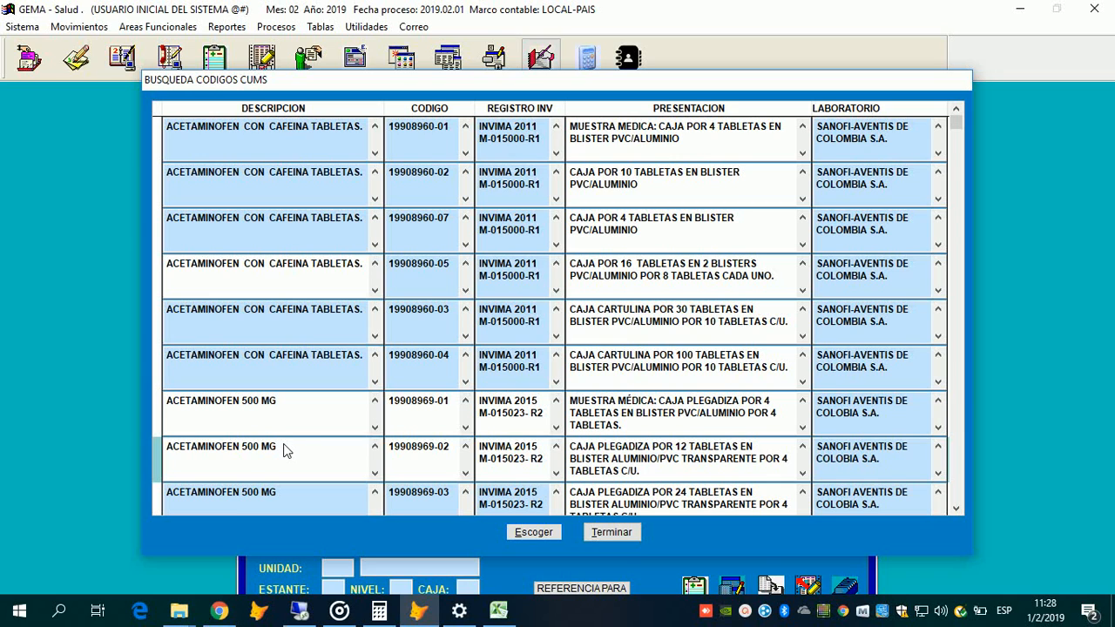
left_click(293, 432)
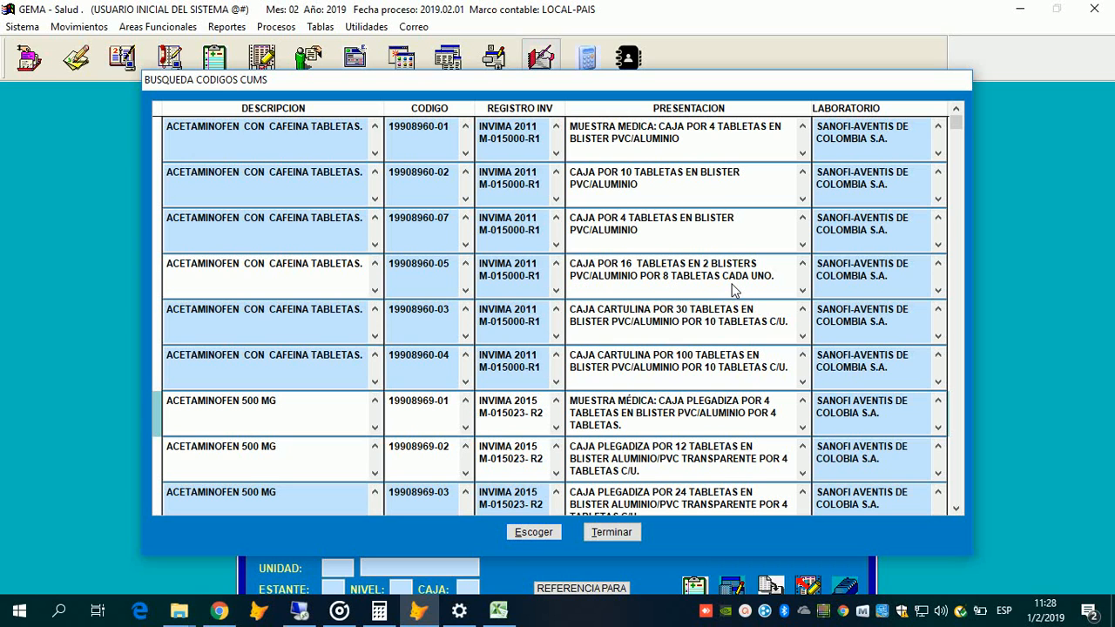
key("Return")
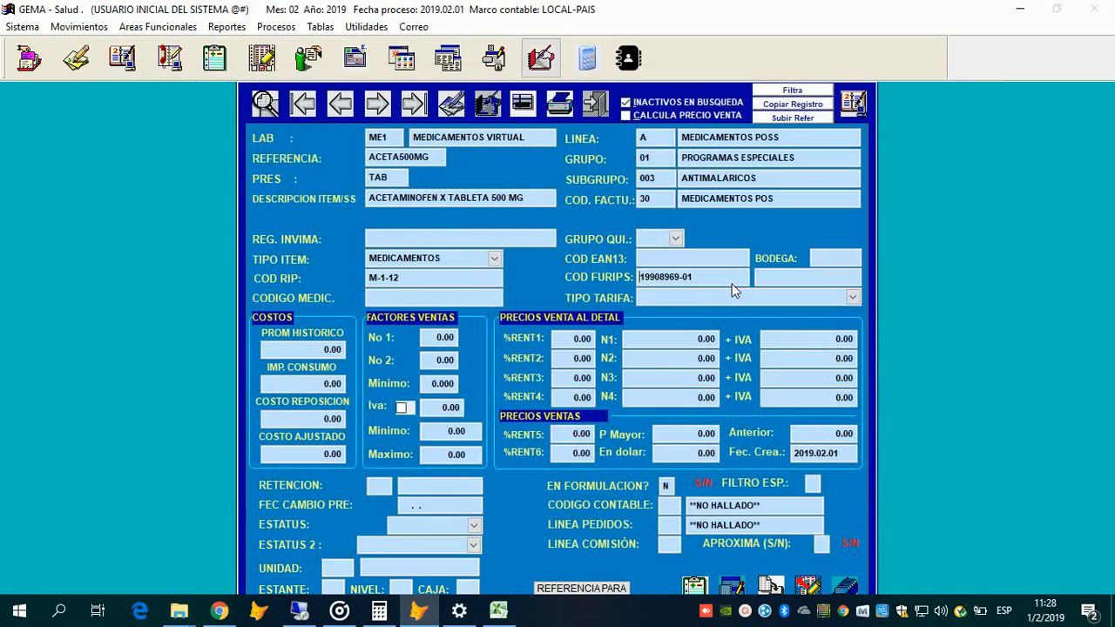
Step: Choose PUNTOS/FORMULA as tariff type, dismissing the AVISO and the CUMS registration form
key("Return")
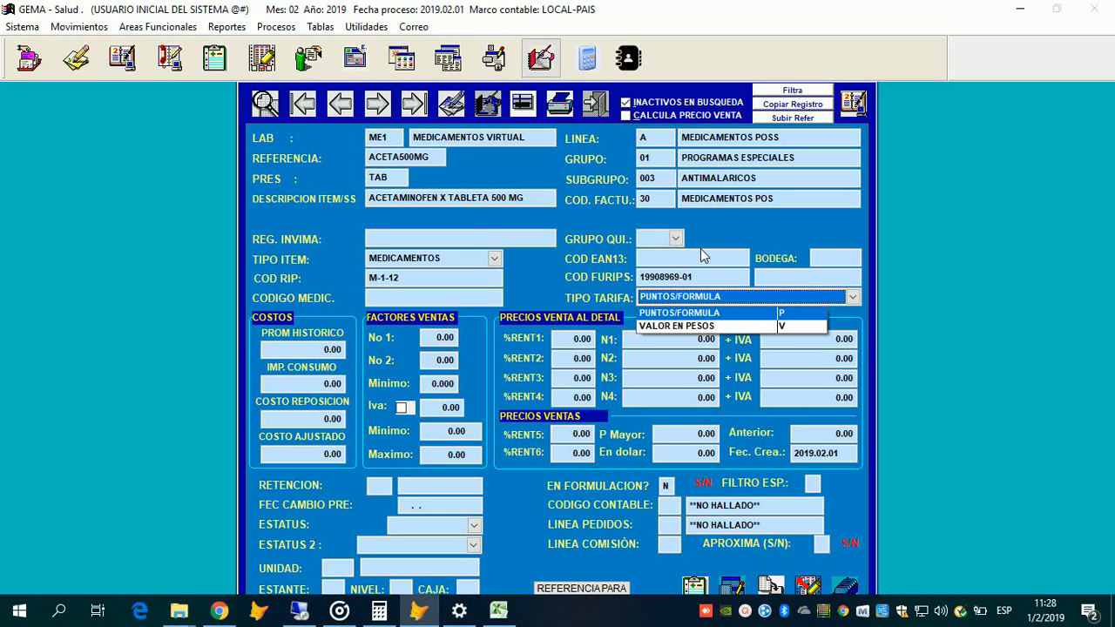
left_click(660, 311)
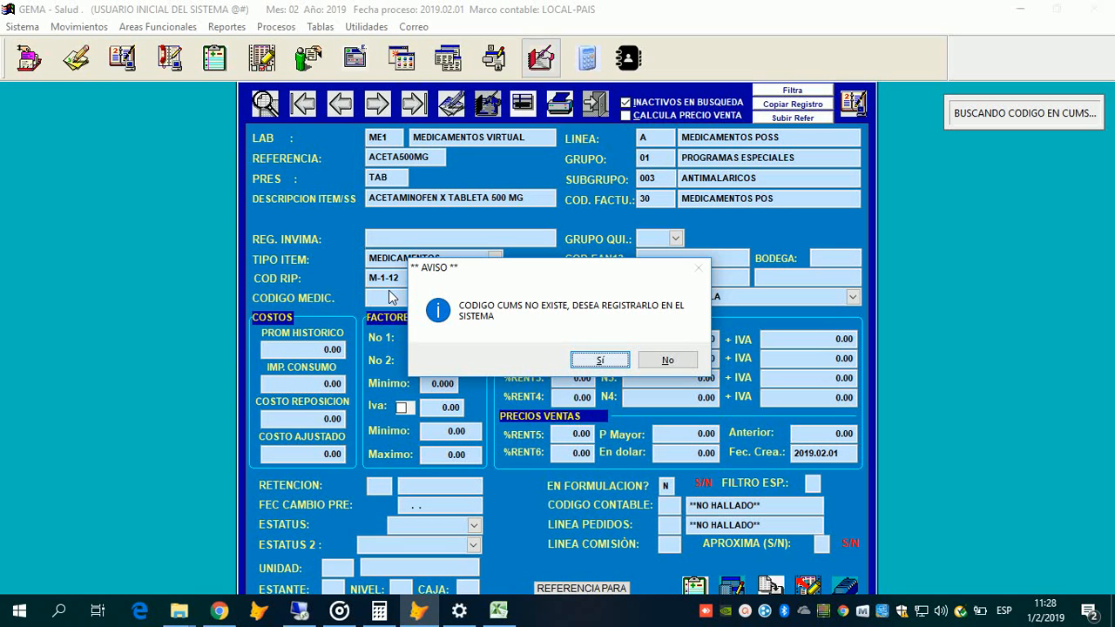
key("Return")
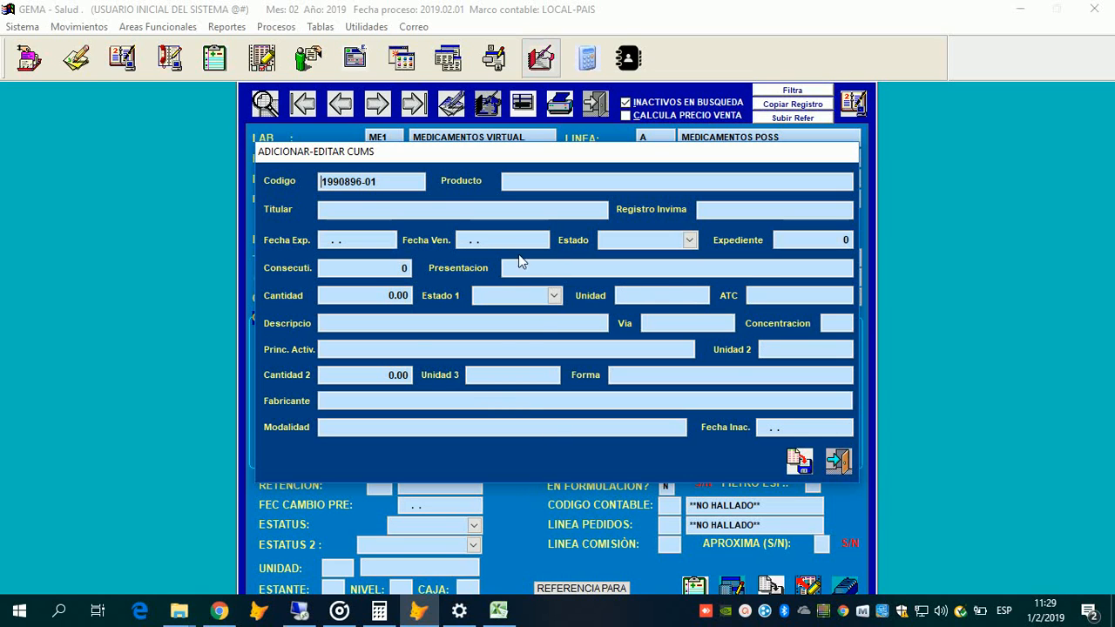
key("Escape")
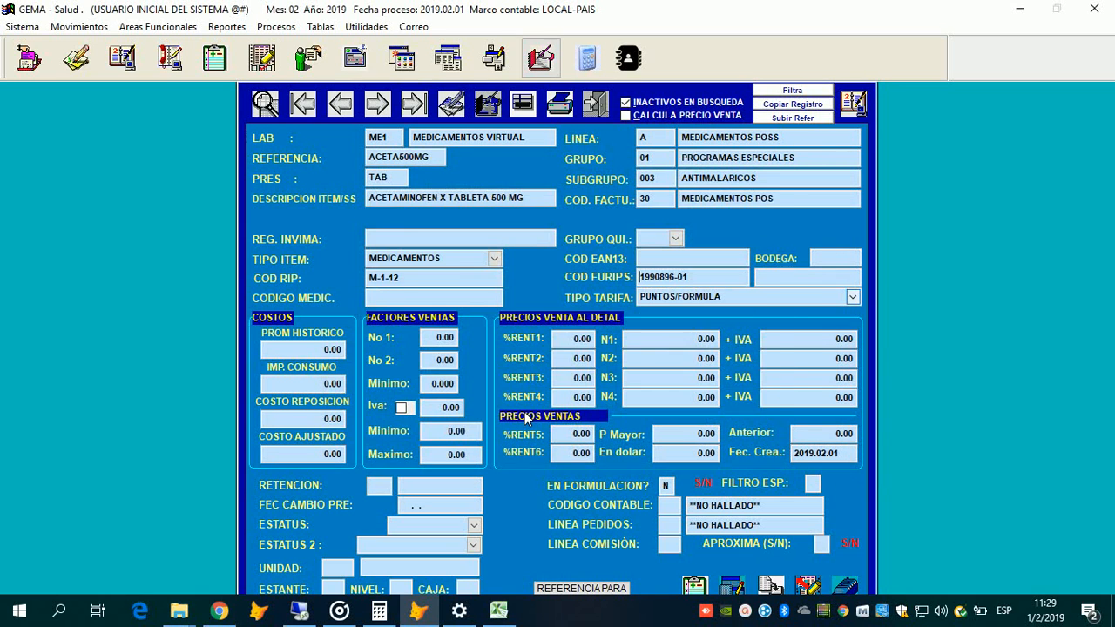
key("ctrl+f")
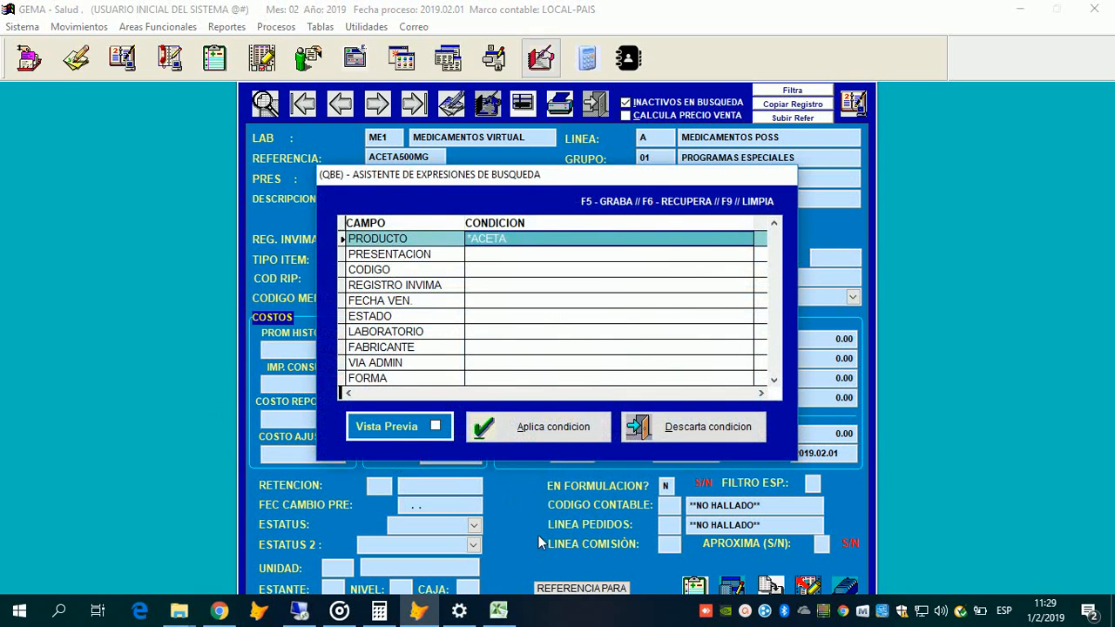
key("End")
key("shift+End")
key("Delete")
key("alt+a")
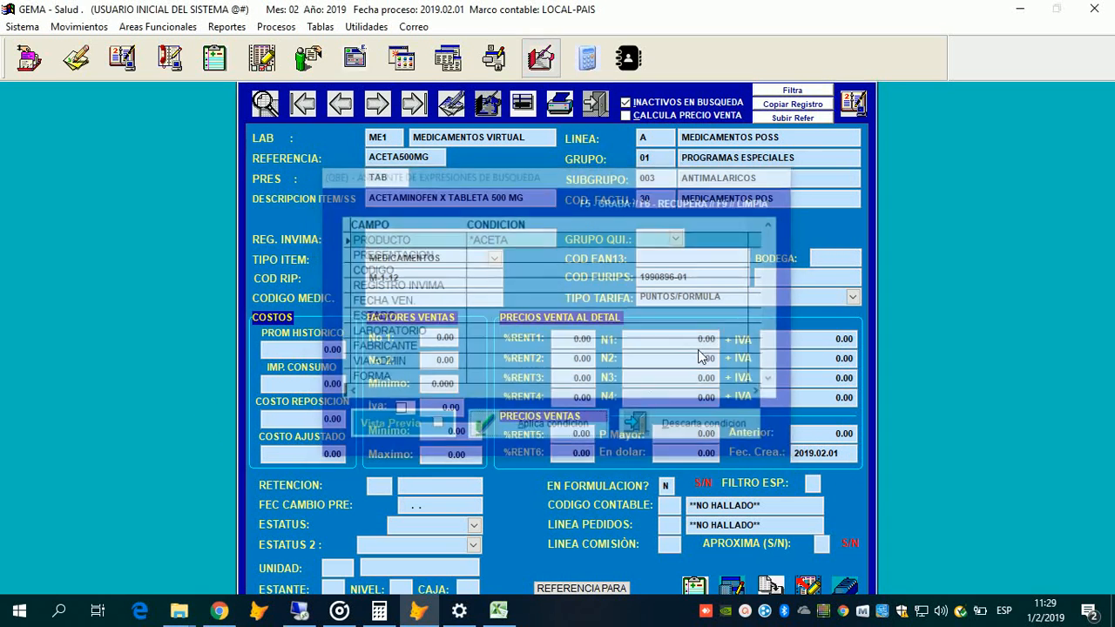
scroll(704, 312, "down", 2)
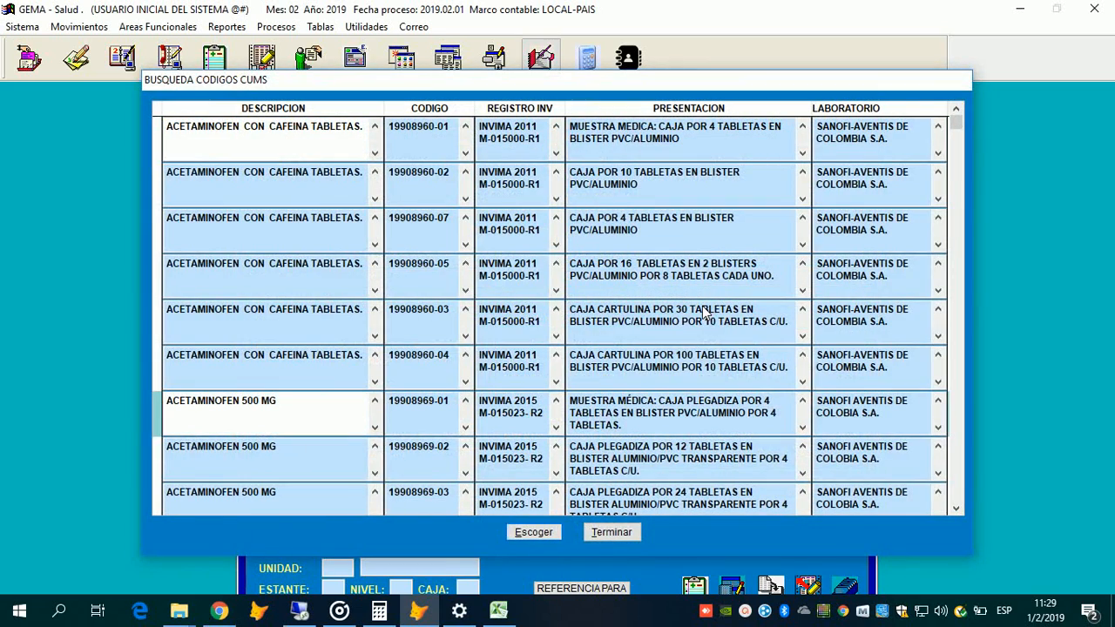
key("alt+e")
key("Tab")
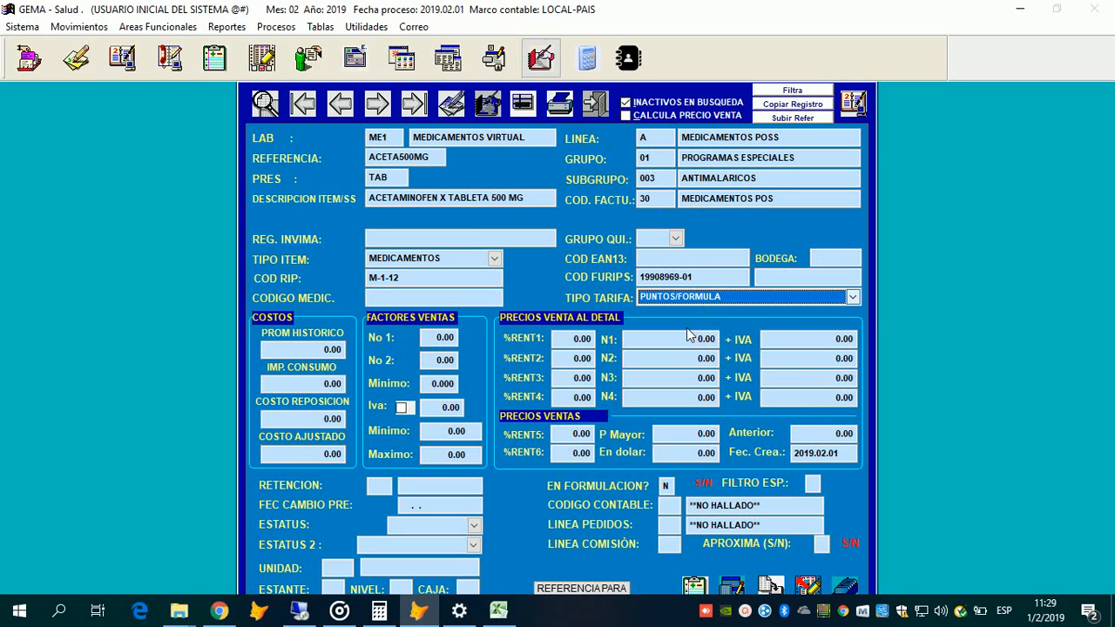
Step: Set TIPO TARIFA to VALOR EN PESOS after briefly reverting to PUNTOS/FORMULA
key("space")
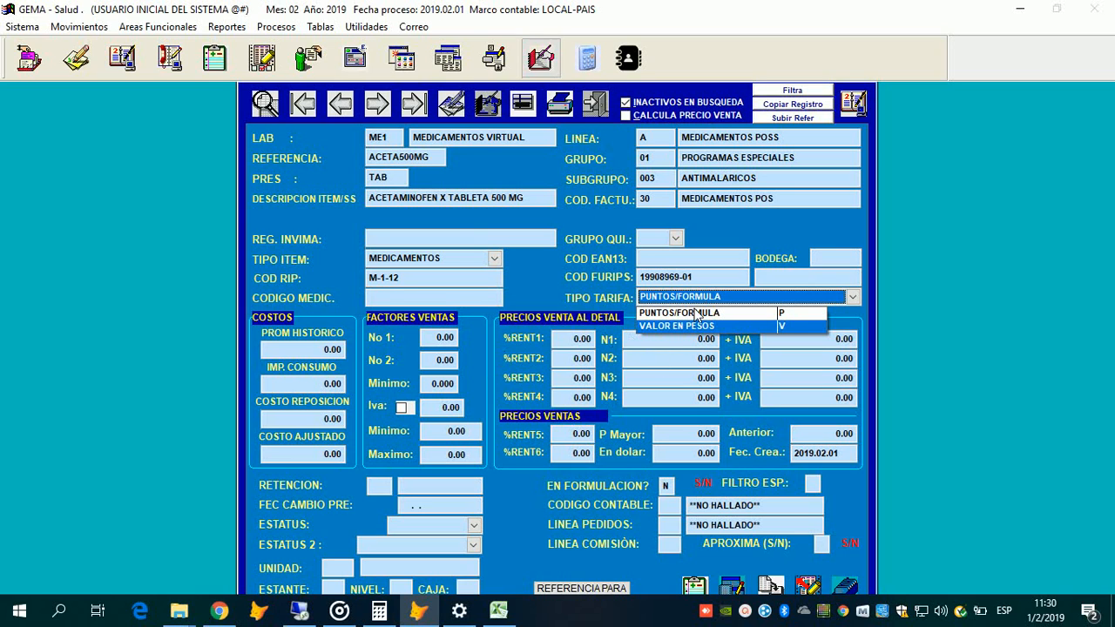
key("Return")
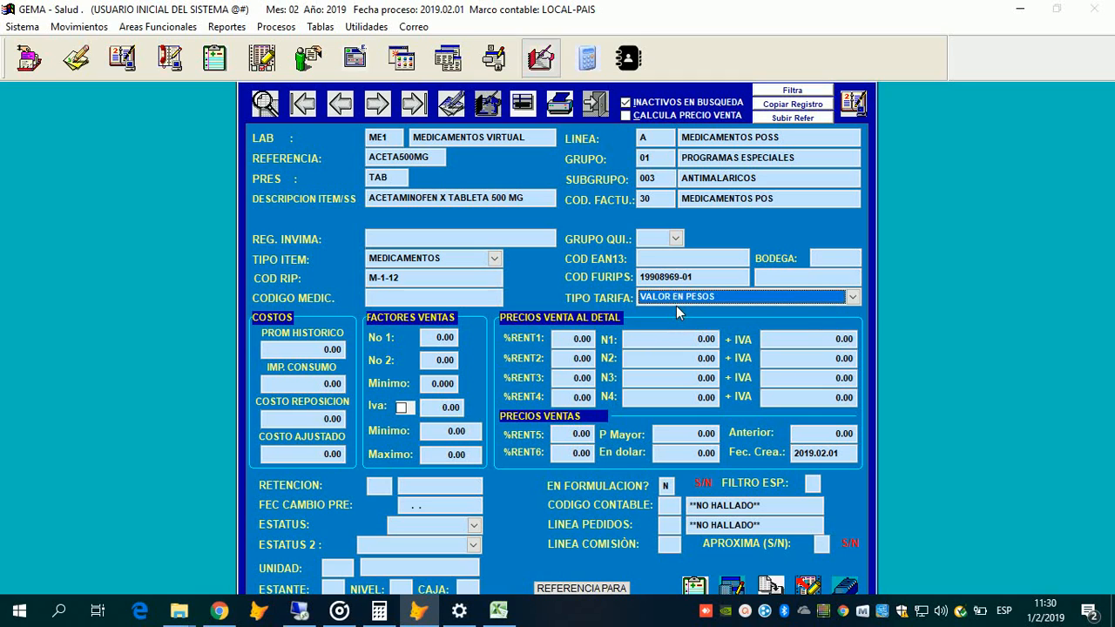
left_click(677, 307)
key("Up")
key("Return")
left_click(661, 306)
key("Down")
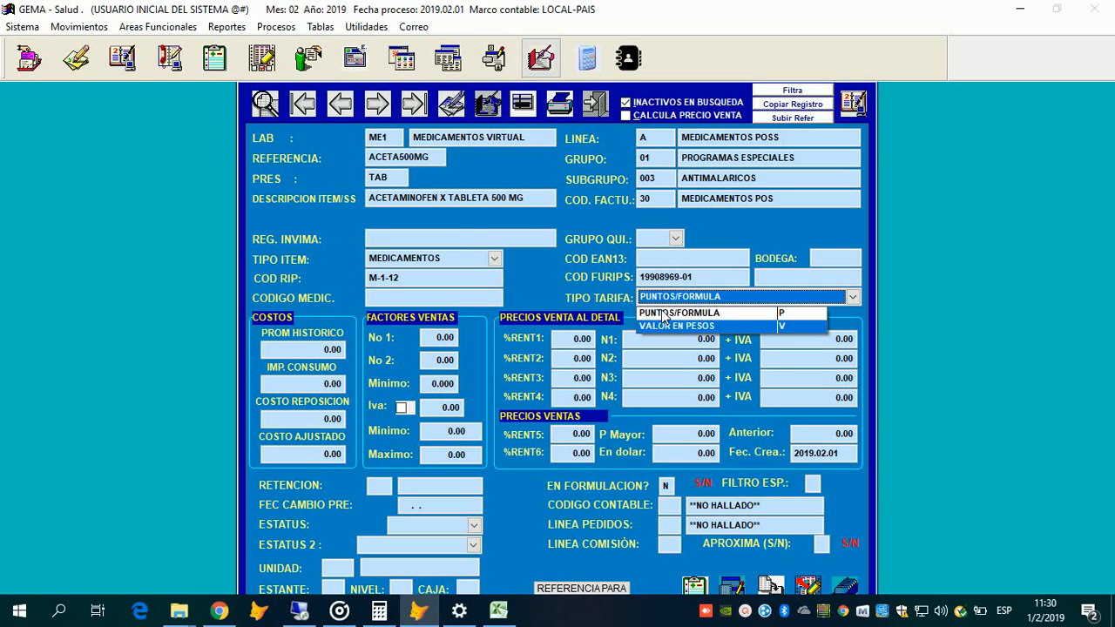
key("Up")
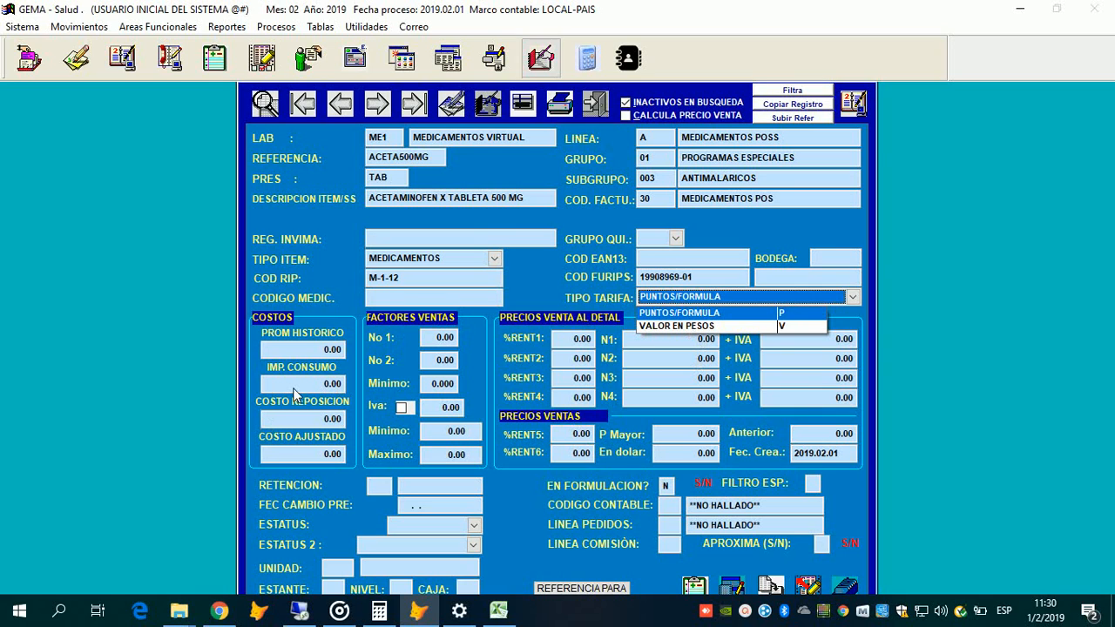
key("Down")
key("Return")
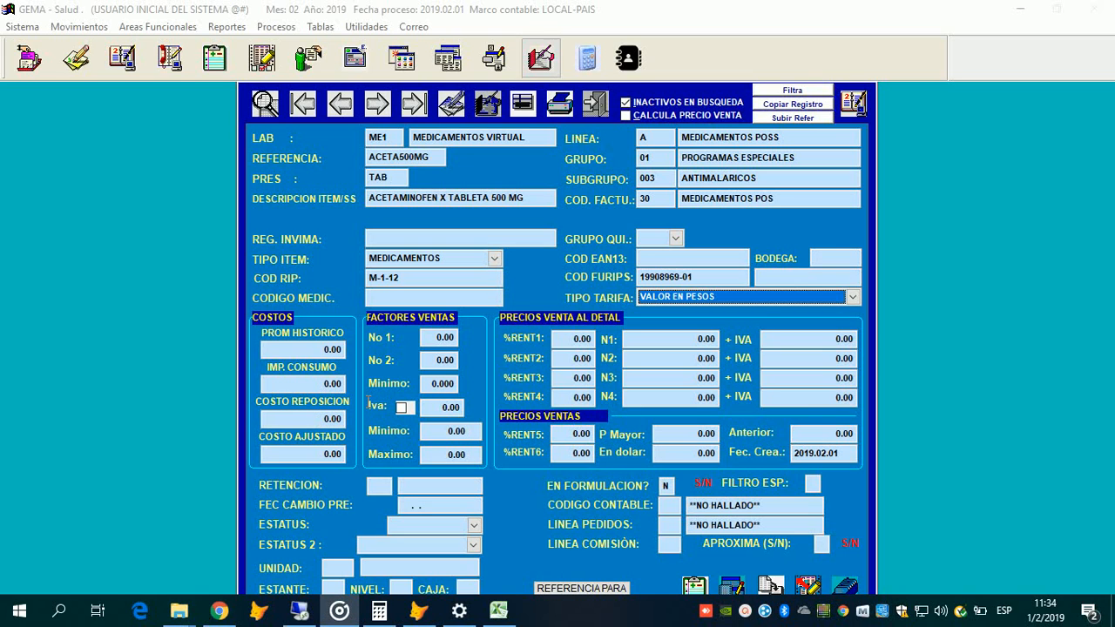
Step: Enter a 200.00 replacement cost and include IVA at 19.00%
left_click(331, 419)
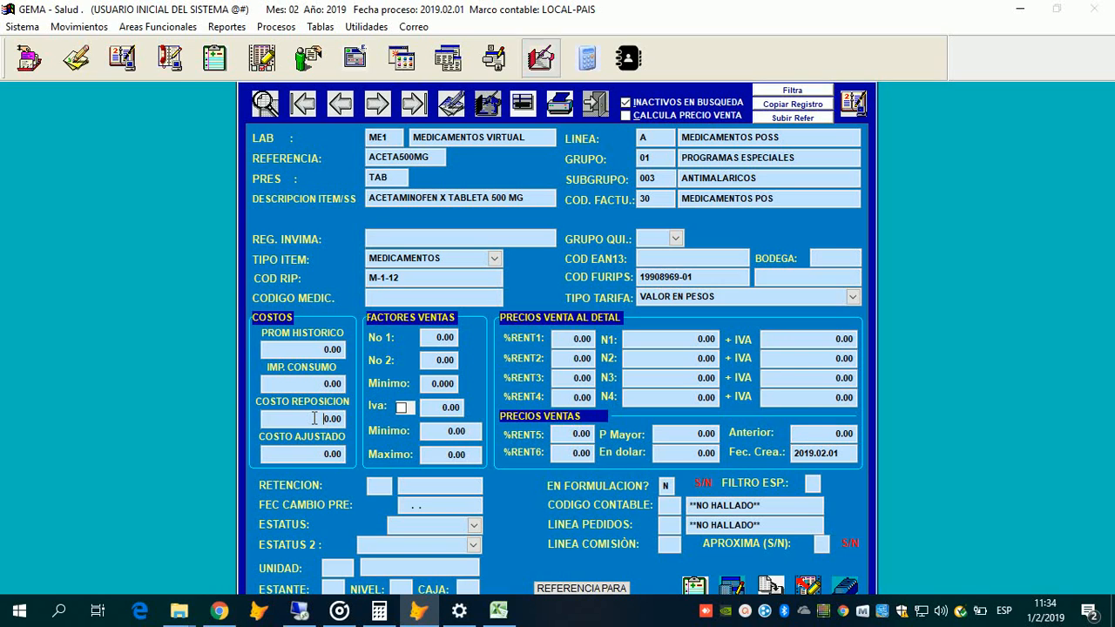
type("20,0")
key("Return")
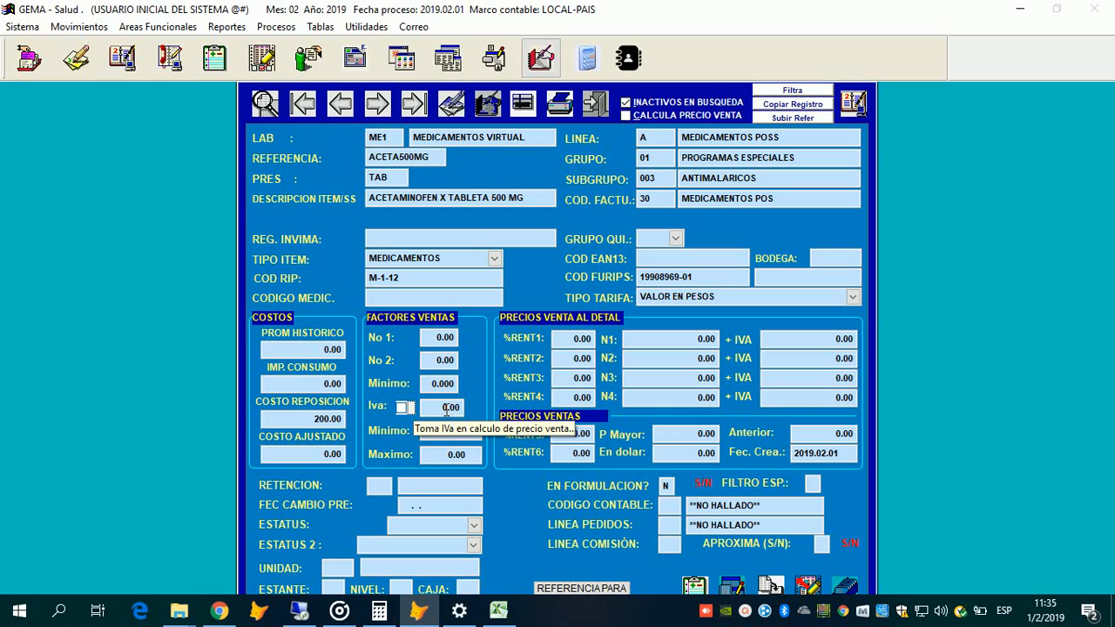
key("space")
key("Return")
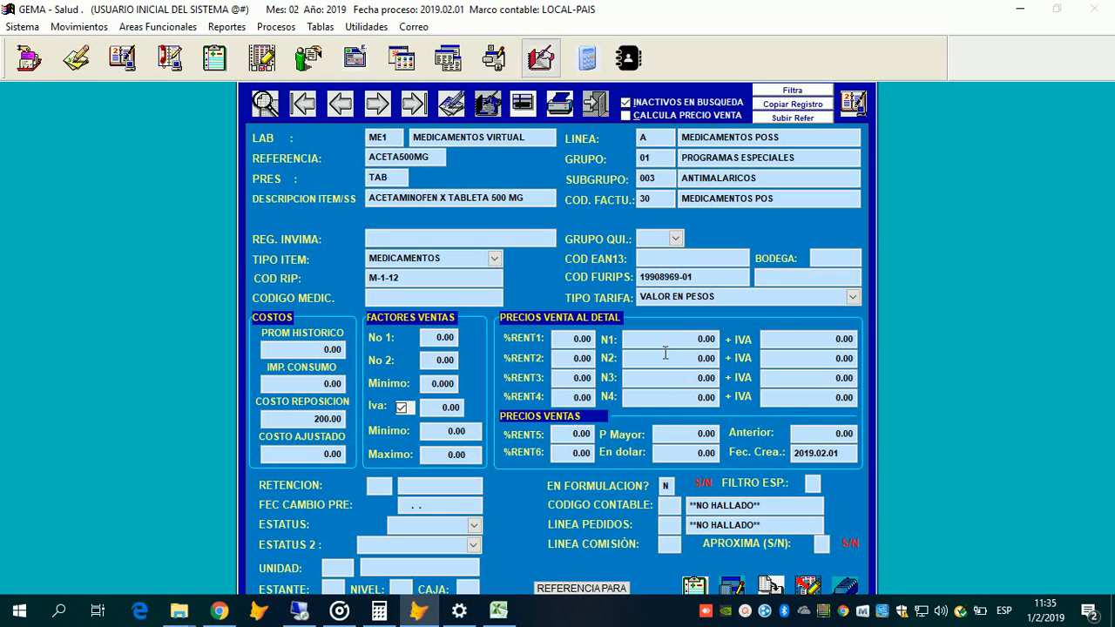
type("19")
key("Return")
Step: Set the N1 sale price to 500.00
left_click(730, 303)
key("Return")
type("50,0")
key("Return")
Step: Change the VAT rate to 0 so the N1 price with VAT is 500.00
left_click(1030, 573)
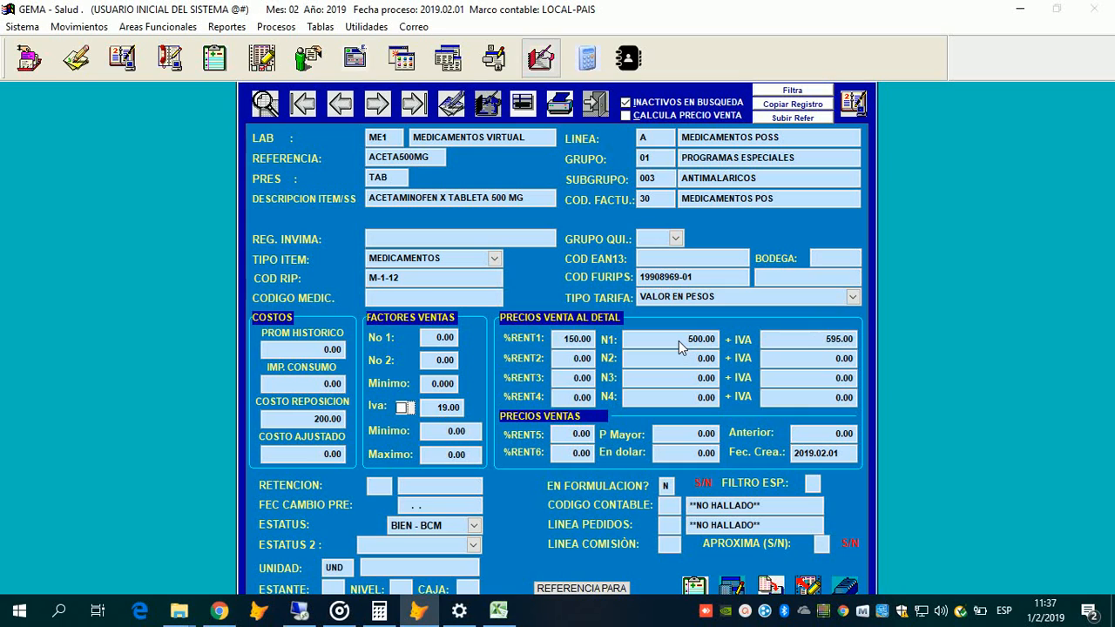
key("Return")
type("0")
key("Return")
key("Return")
key("Tab")
key("Return")
key("Return")
left_click(371, 488)
Step: Assign retention code 1, RETEF COMPRAS 2.5%, from the Factores de Retención list
key("F2")
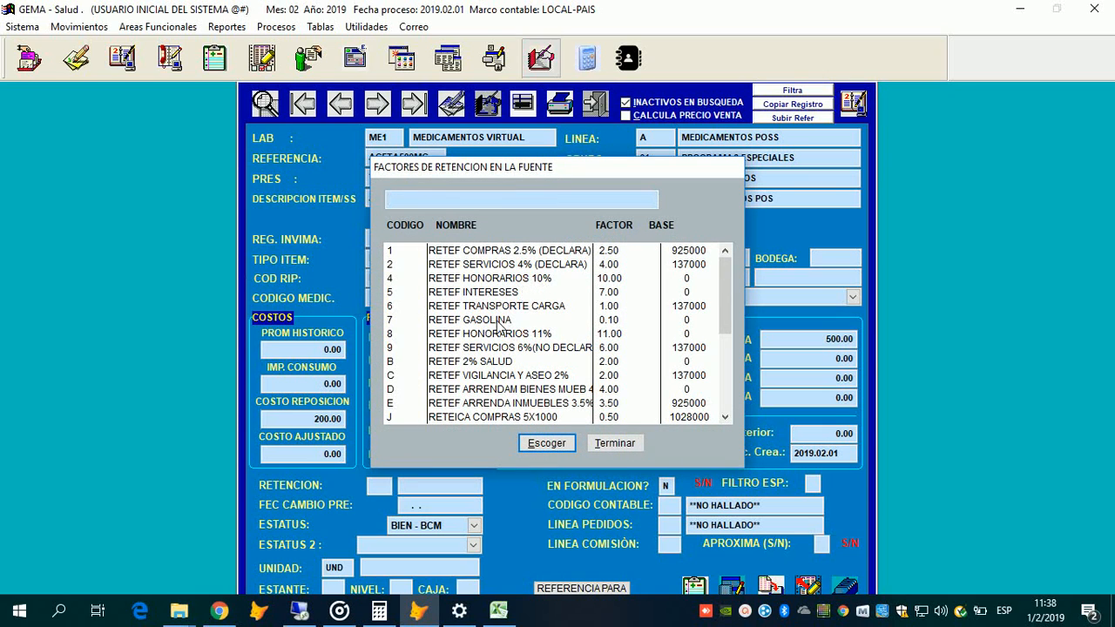
key("Down")
key("Down")
key("Down")
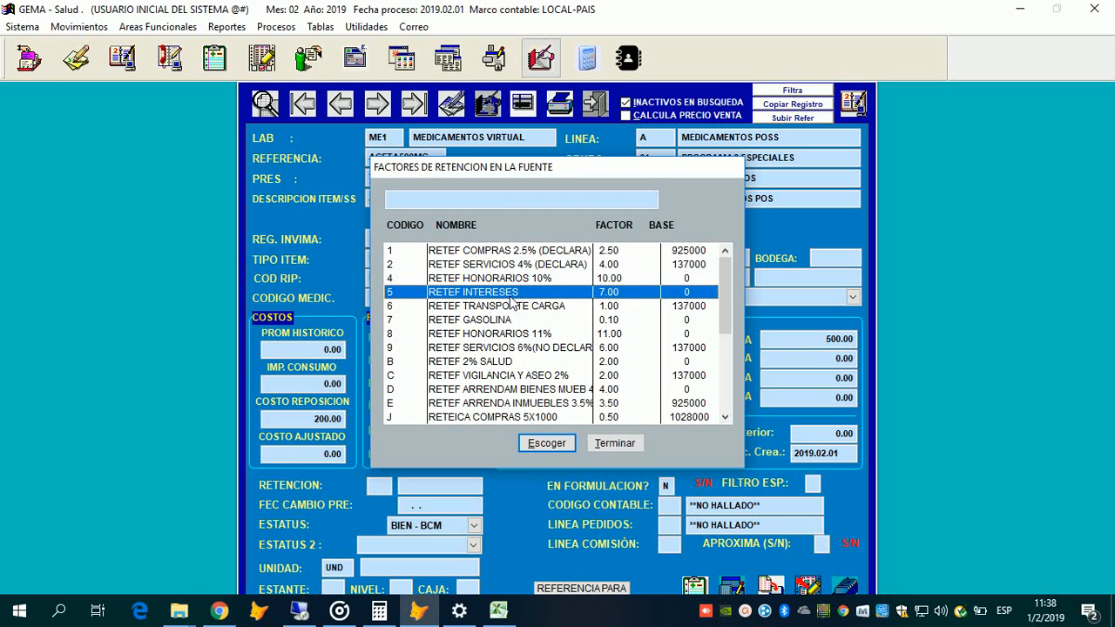
key("Down")
key("Down")
key("Up")
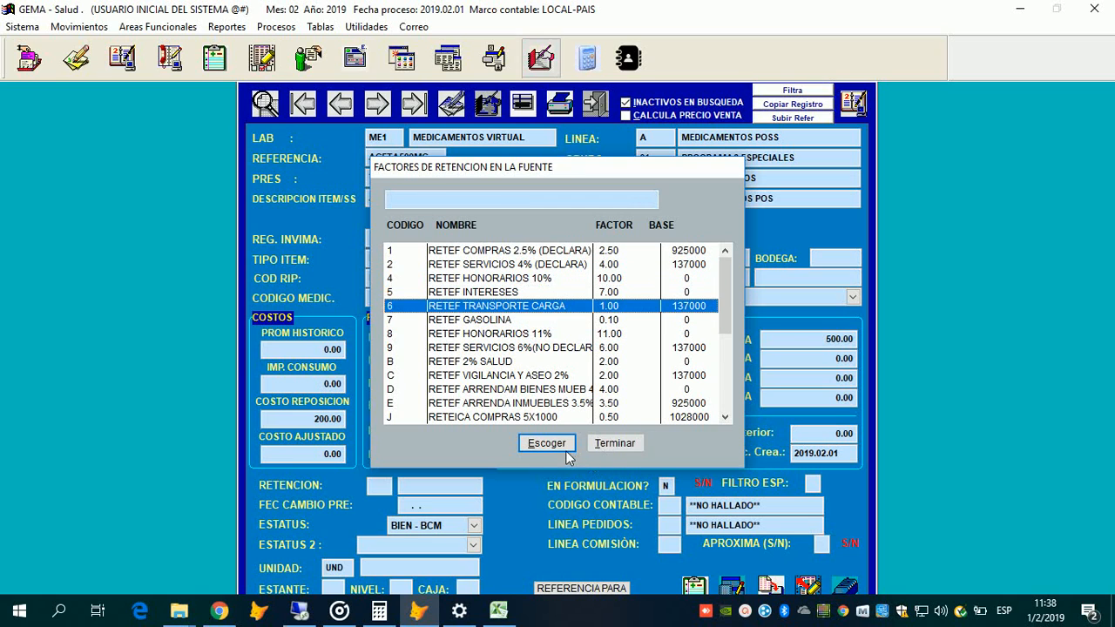
key("Down")
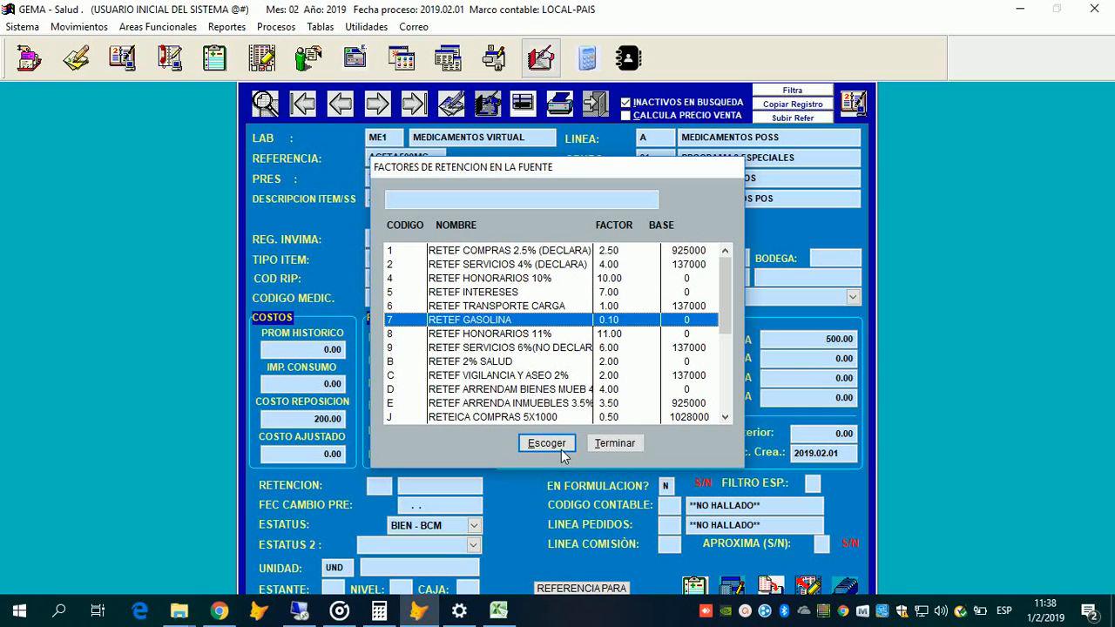
key("Home")
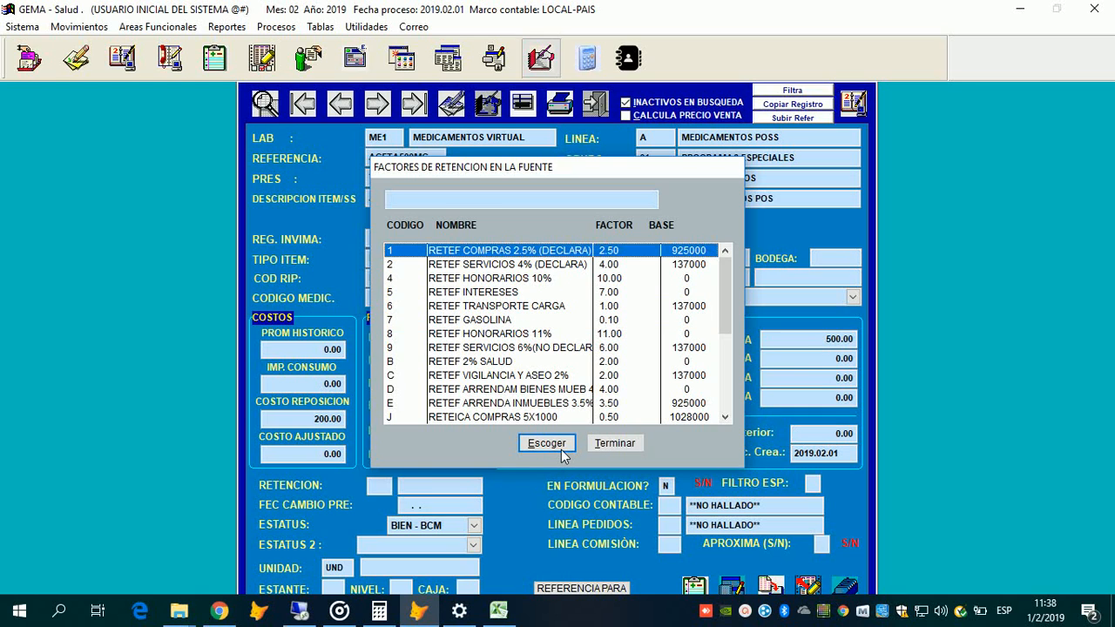
left_click(561, 450)
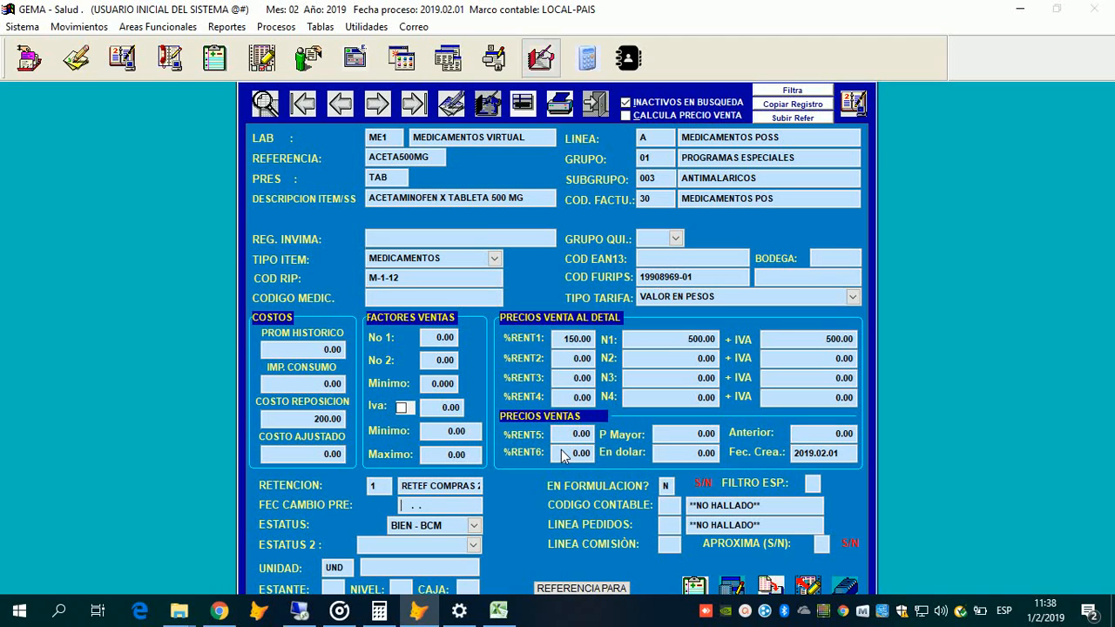
Step: Enter 2019.05.05 as the FEC CAMBIO PRE price-change date
type("2019.05.05")
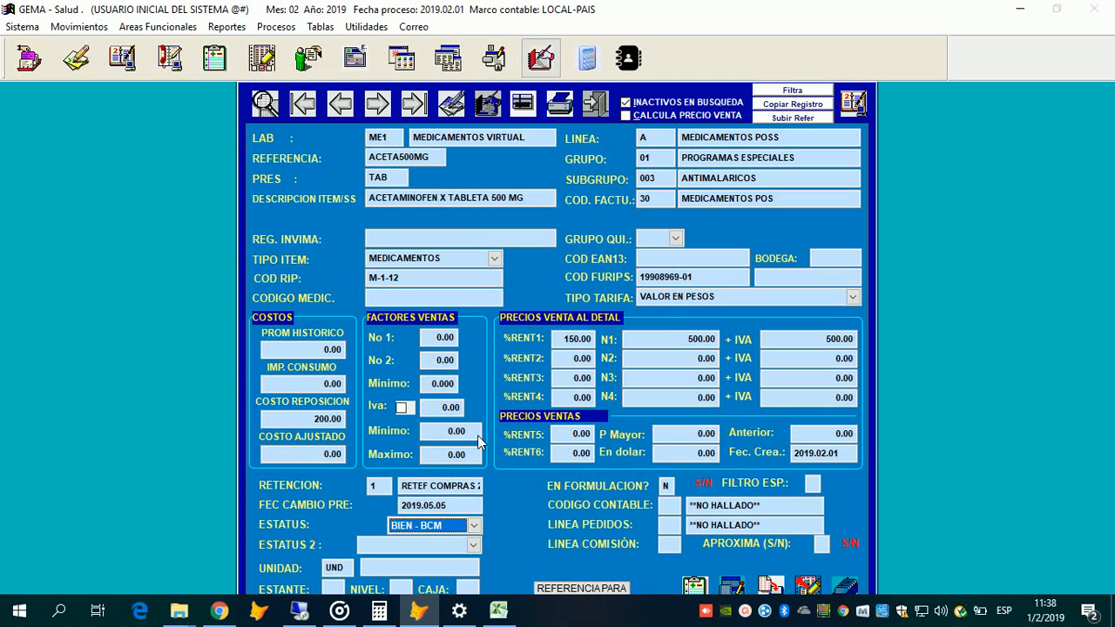
Step: Change ESTATUS from BIEN - BCM to SERVICIO
key("alt+Down")
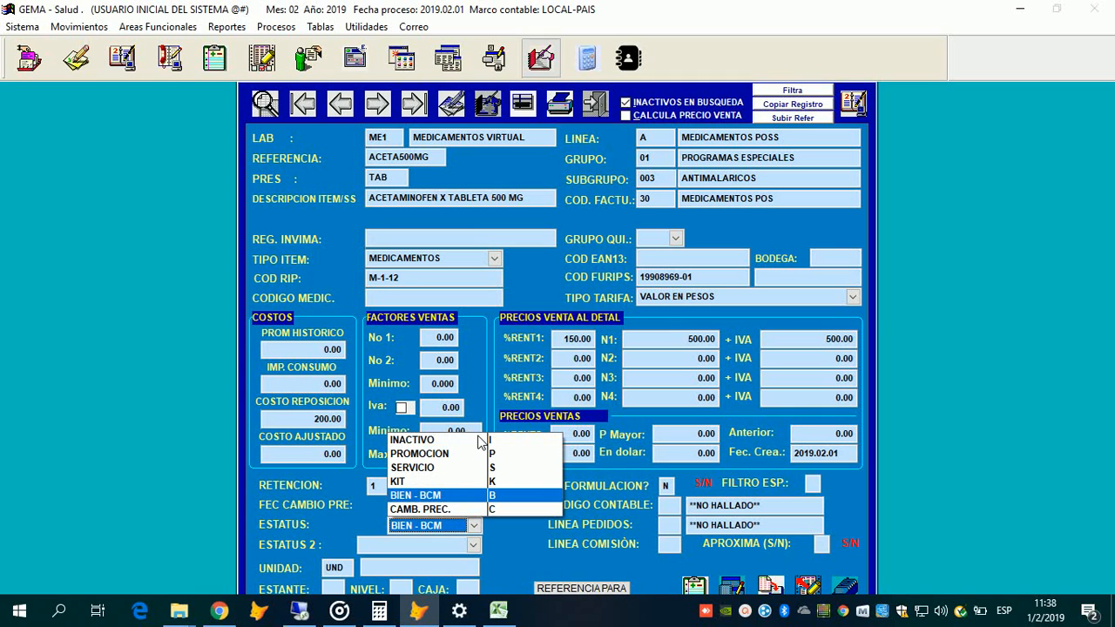
key("Up")
key("Up")
key("Up")
key("Up")
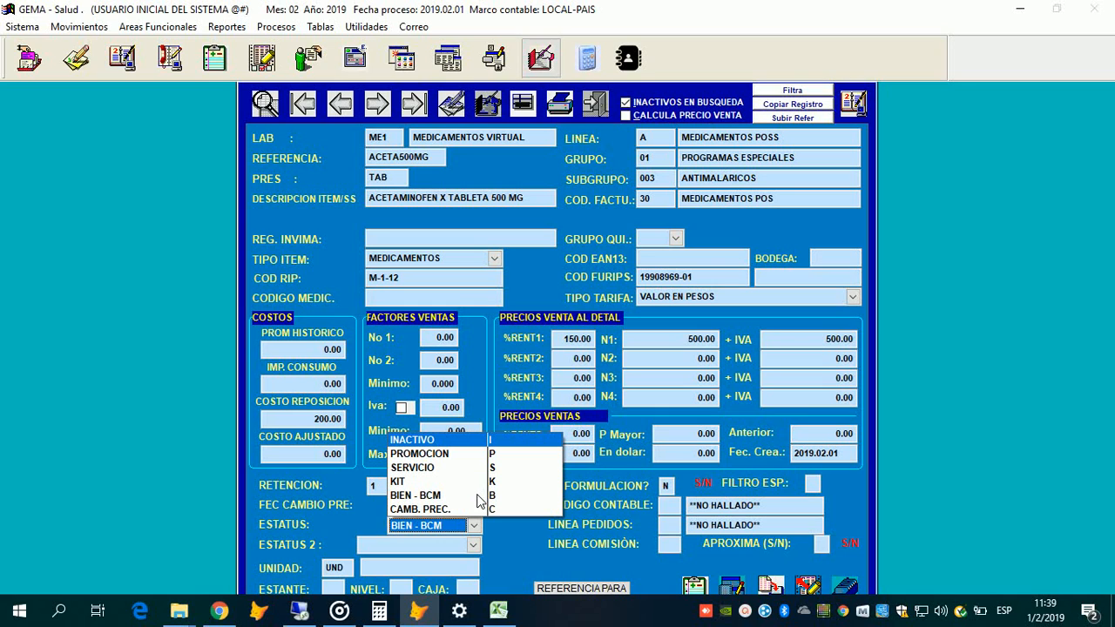
key("Down")
key("Down")
key("Down")
key("Down")
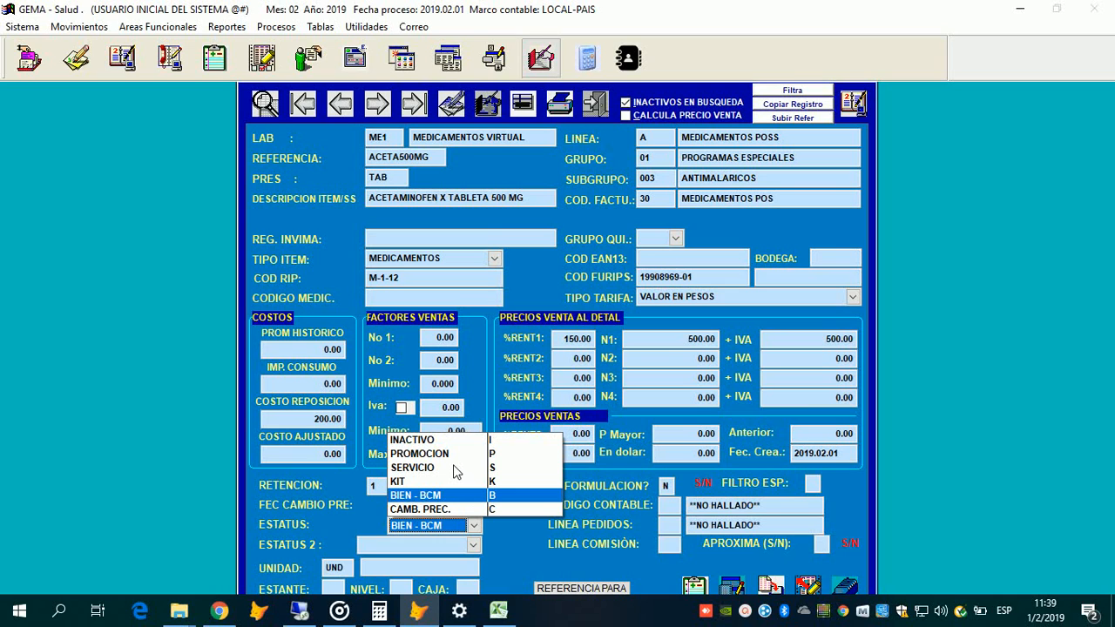
key("Up")
key("Up")
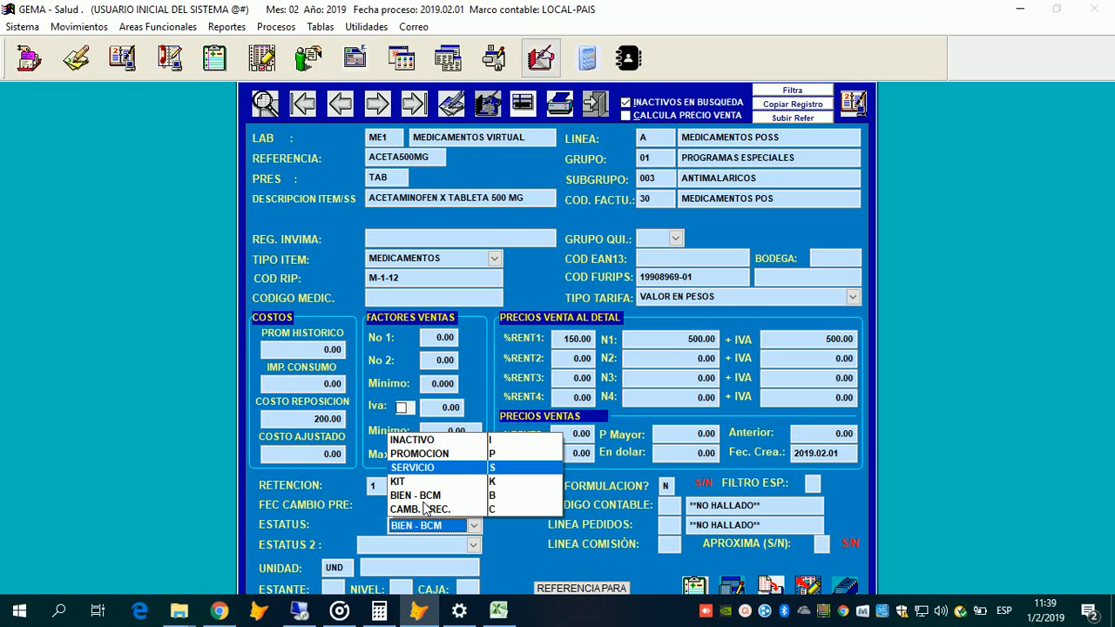
key("Return")
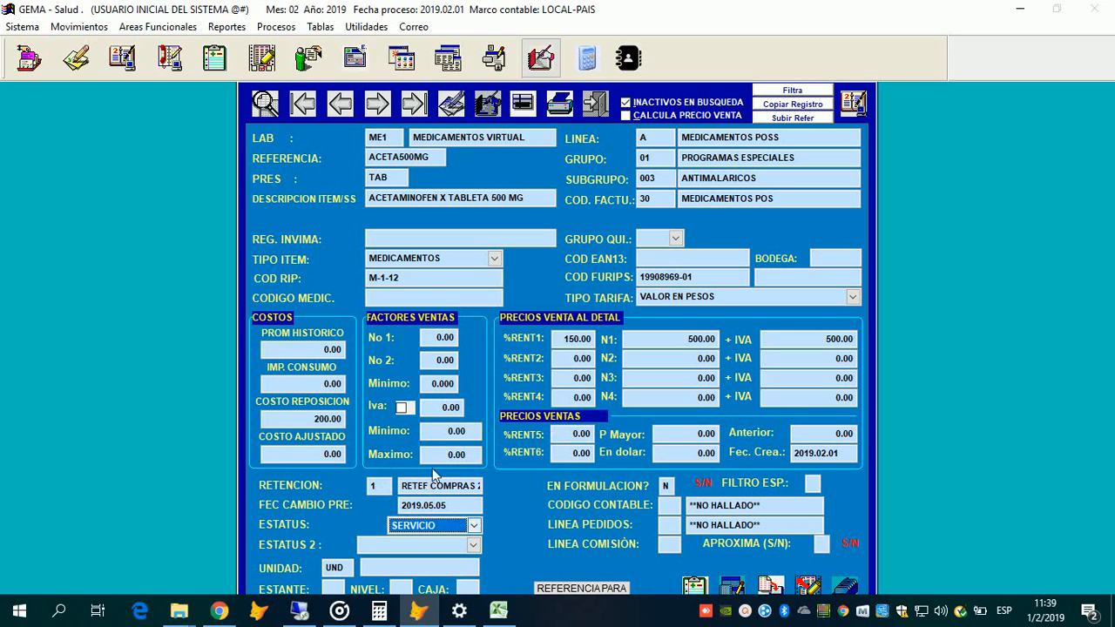
Step: Reopen the ESTATUS dropdown and browse it, leaving SERVICIO highlighted
key("space")
key("Down")
key("Down")
key("Down")
key("Up")
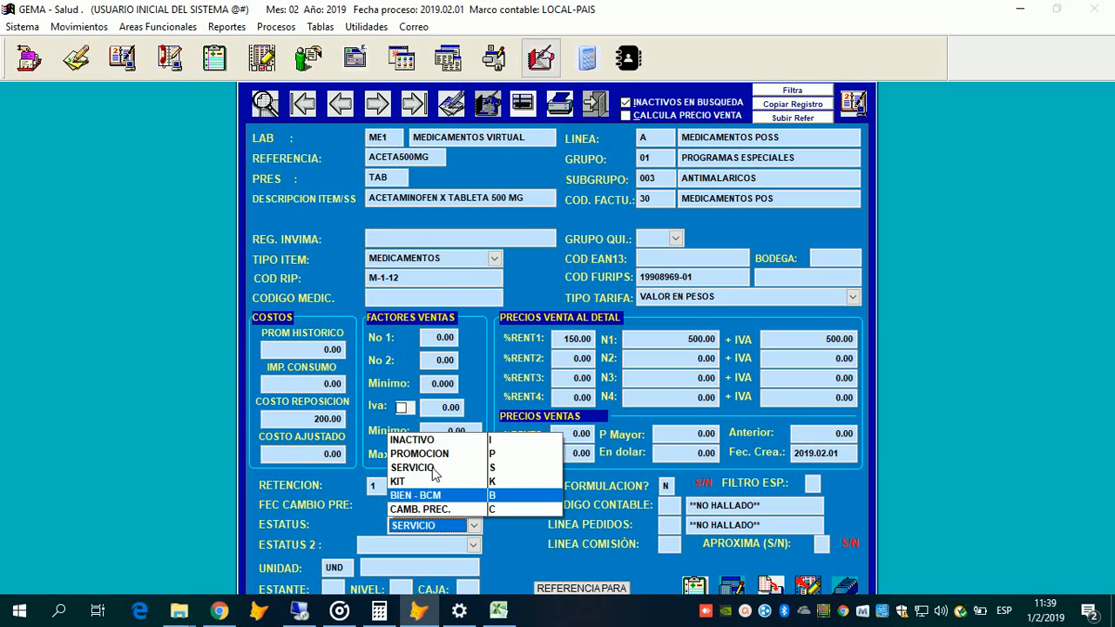
key("Up")
key("Up")
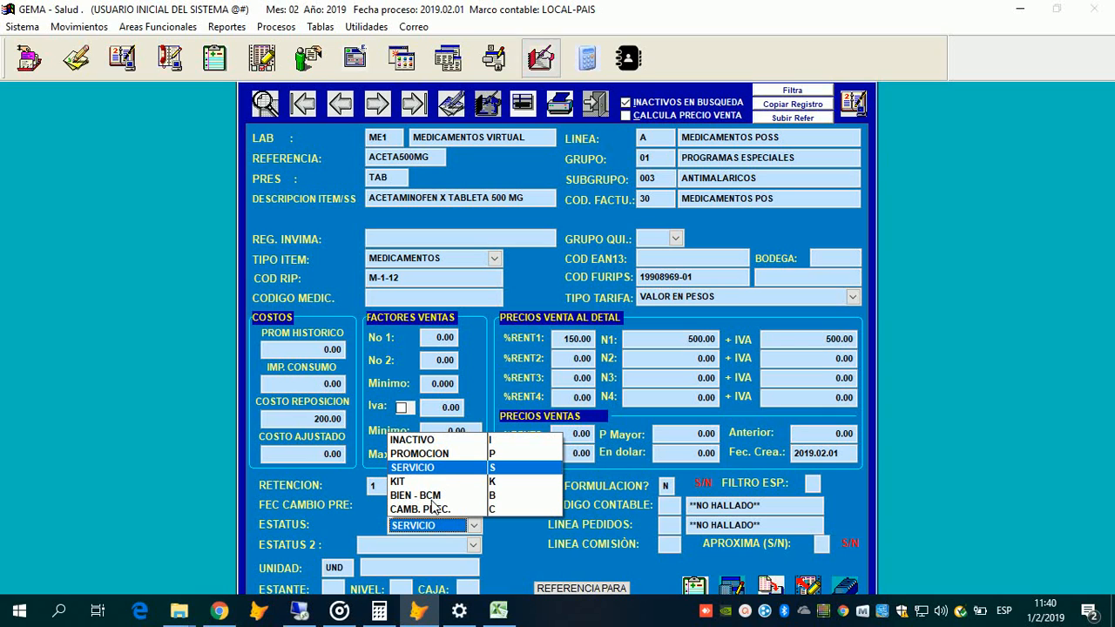
Step: Switch ESTATUS from SERVICIO to PROMOCION in the open status dropdown
scroll(416, 478, "up", 1)
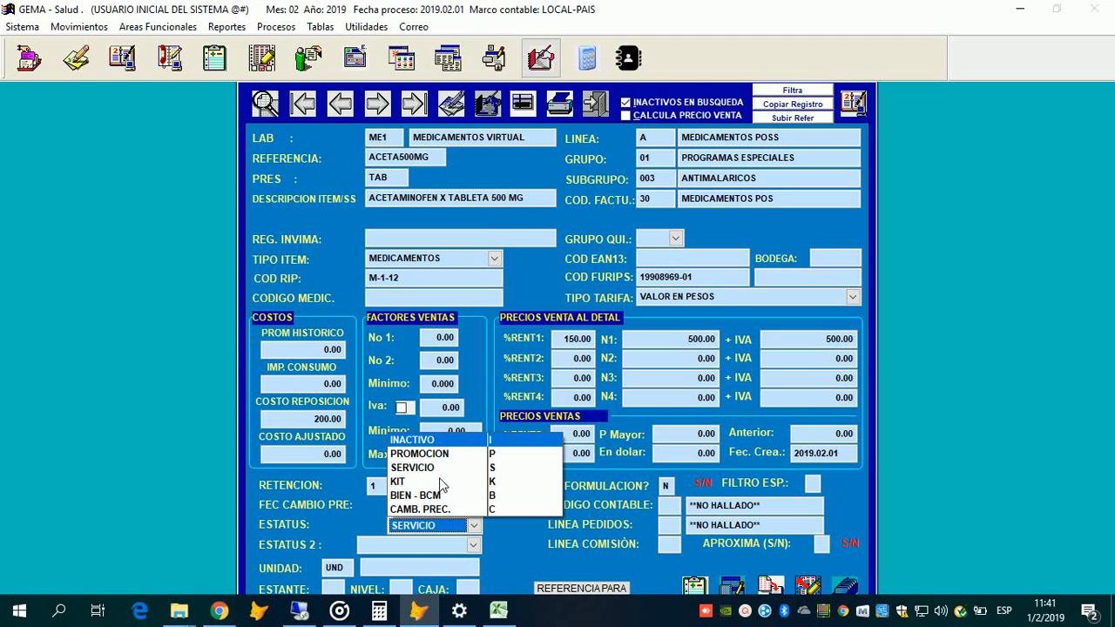
key("Down")
key("Down")
key("Down")
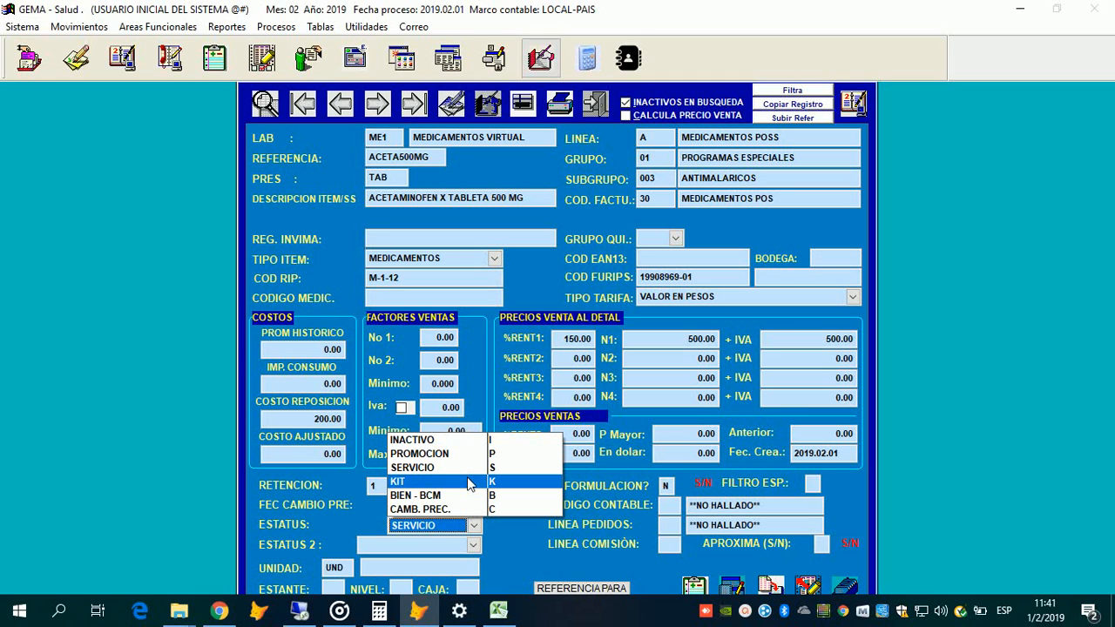
key("Up")
key("Up")
key("Up")
key("Up")
key("Up")
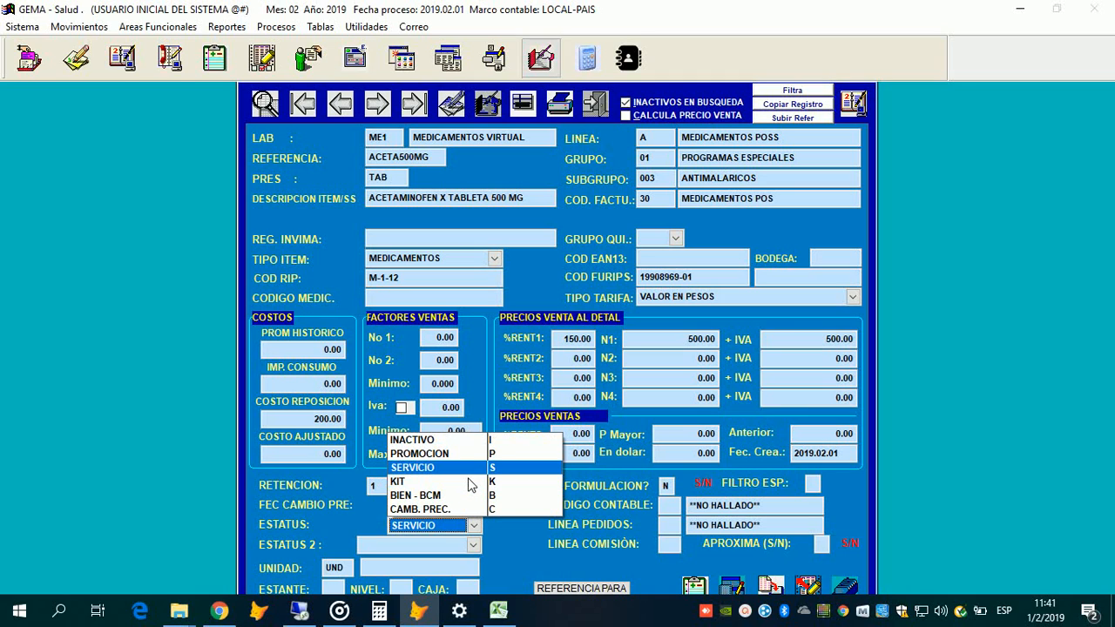
key("Up")
key("Up")
key("Down")
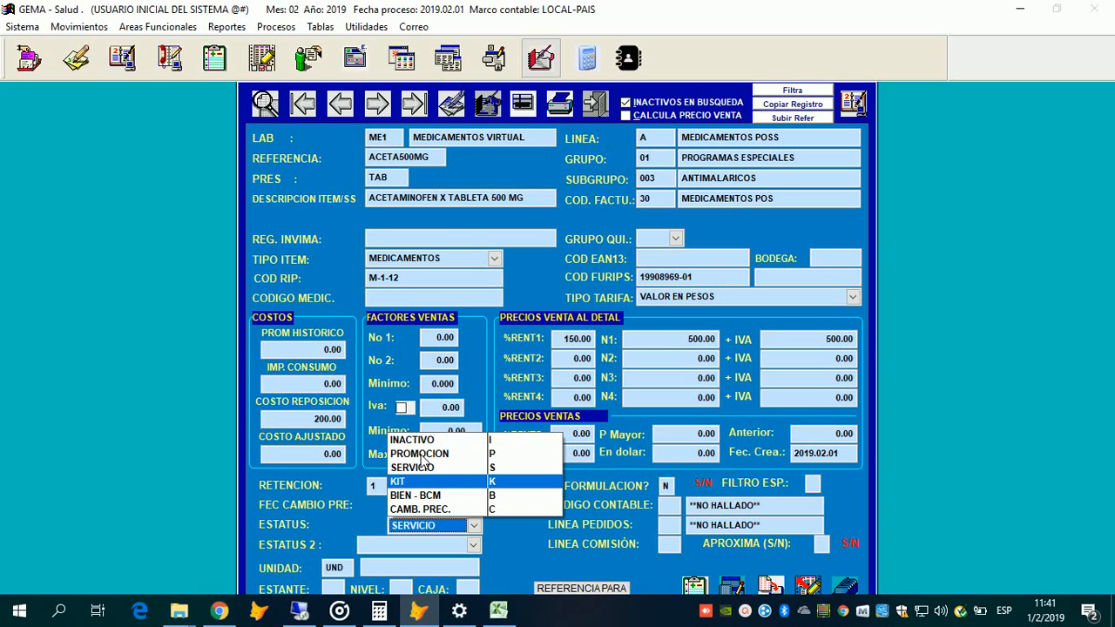
key("Up")
key("Up")
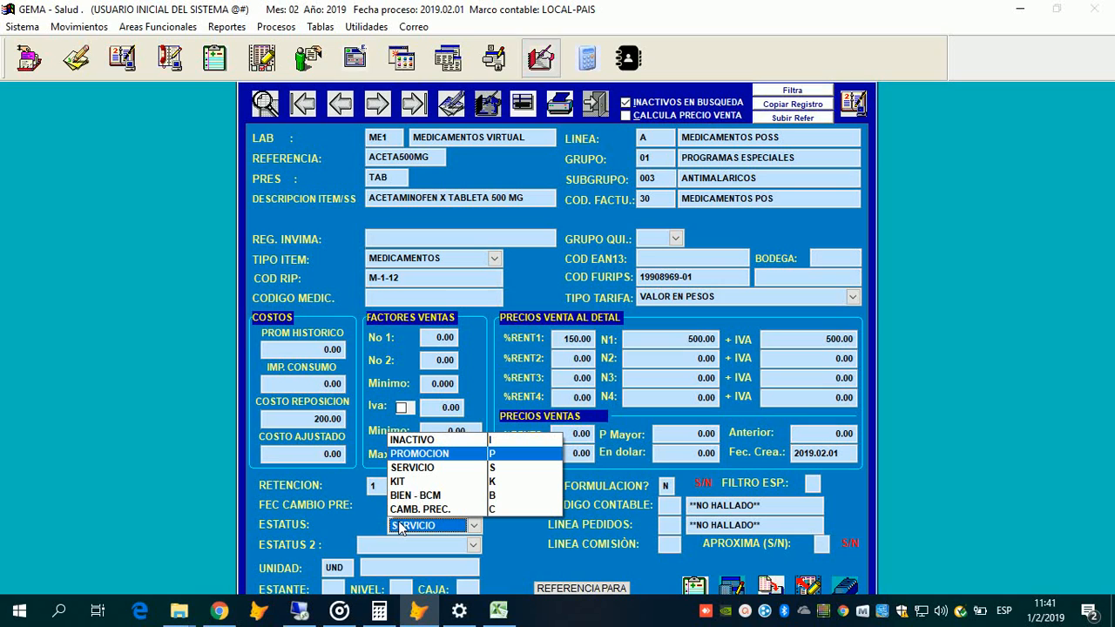
key("Return")
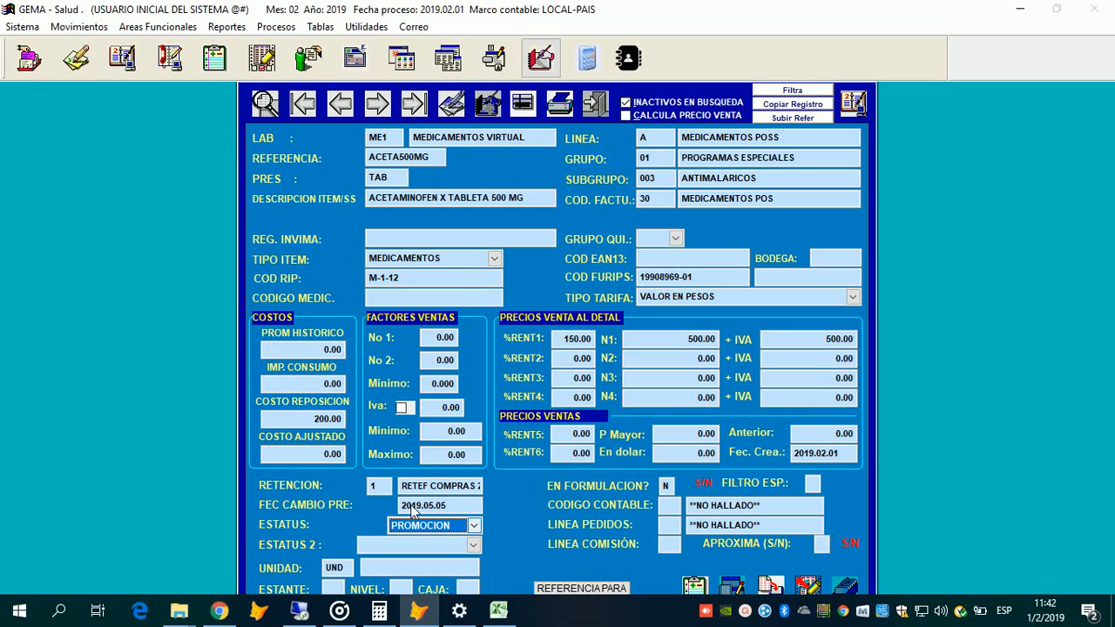
Step: Switch the item's status to CAMB. PREC., then settle on BIEN - BCM
left_click(442, 528)
key("Return")
left_click(429, 525)
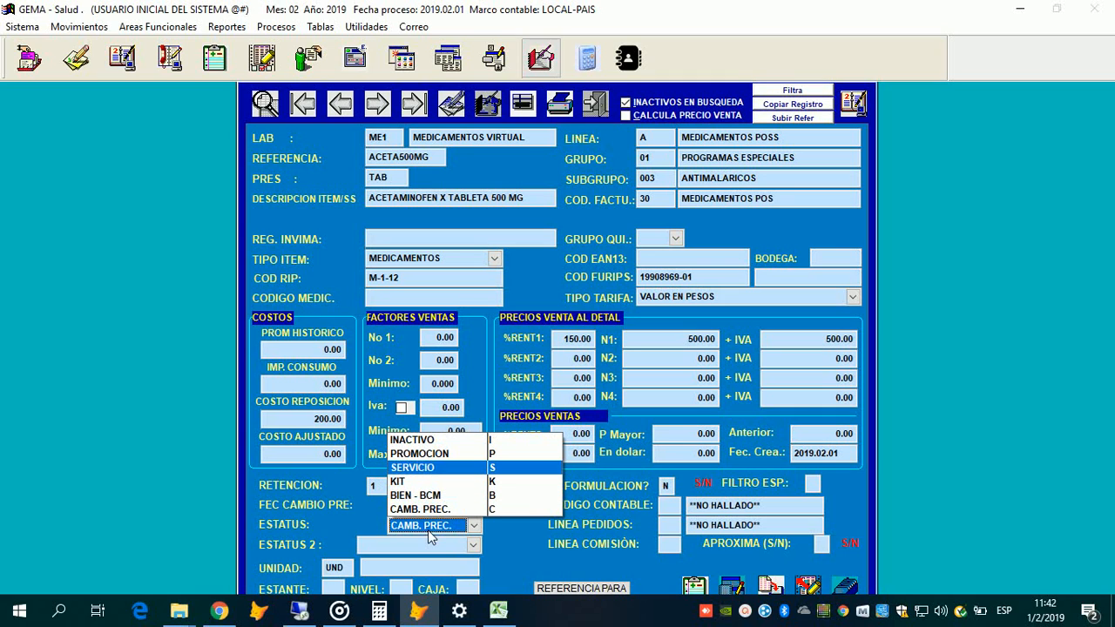
key("Down")
key("Down")
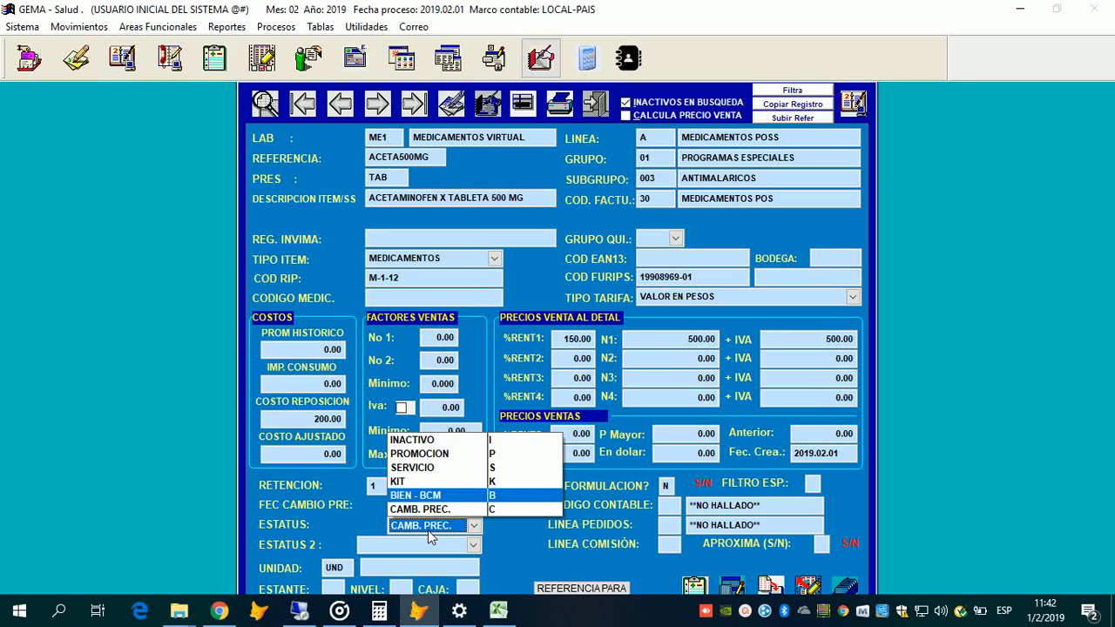
key("Return")
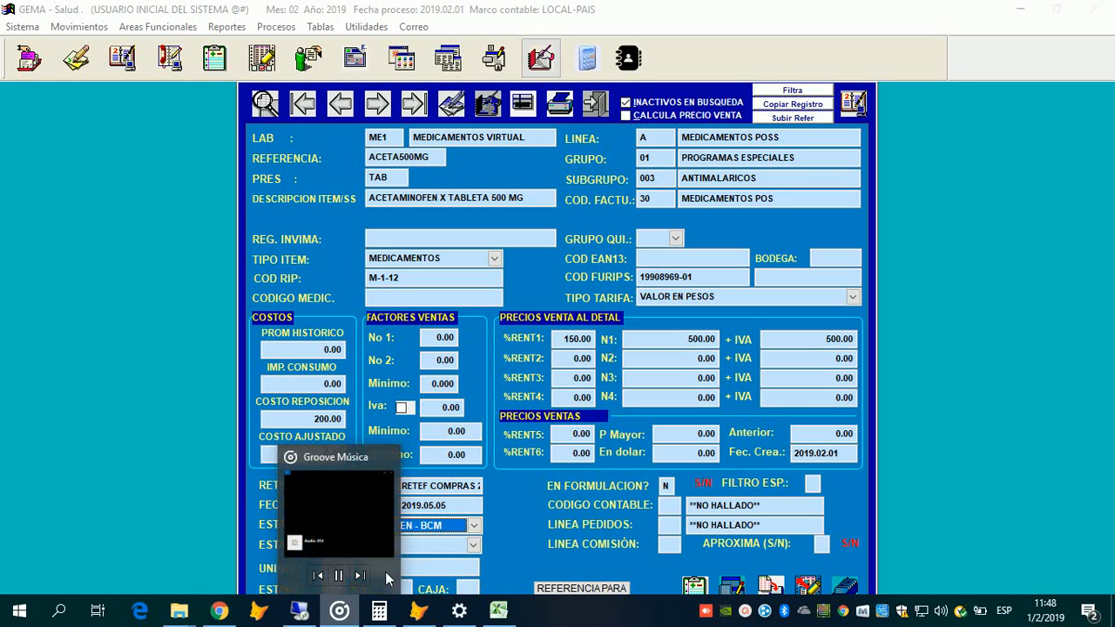
Step: Keep ESTATUS 2 as CONVENCIONAL and move on to the unit field
left_click(375, 584)
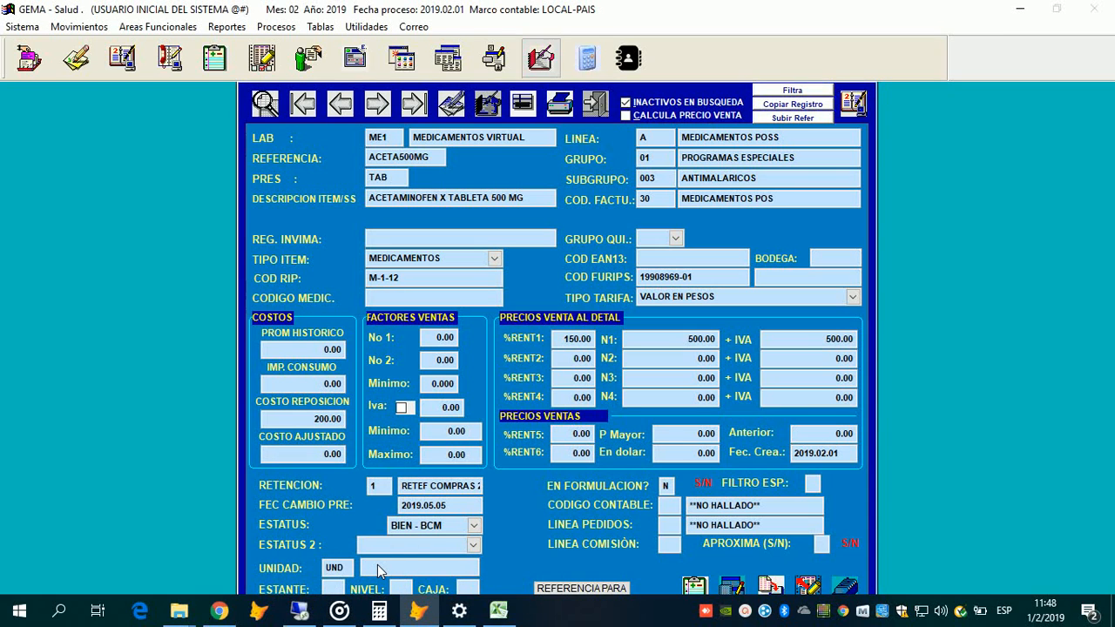
key("Up")
key("Up")
key("Up")
key("Up")
key("Up")
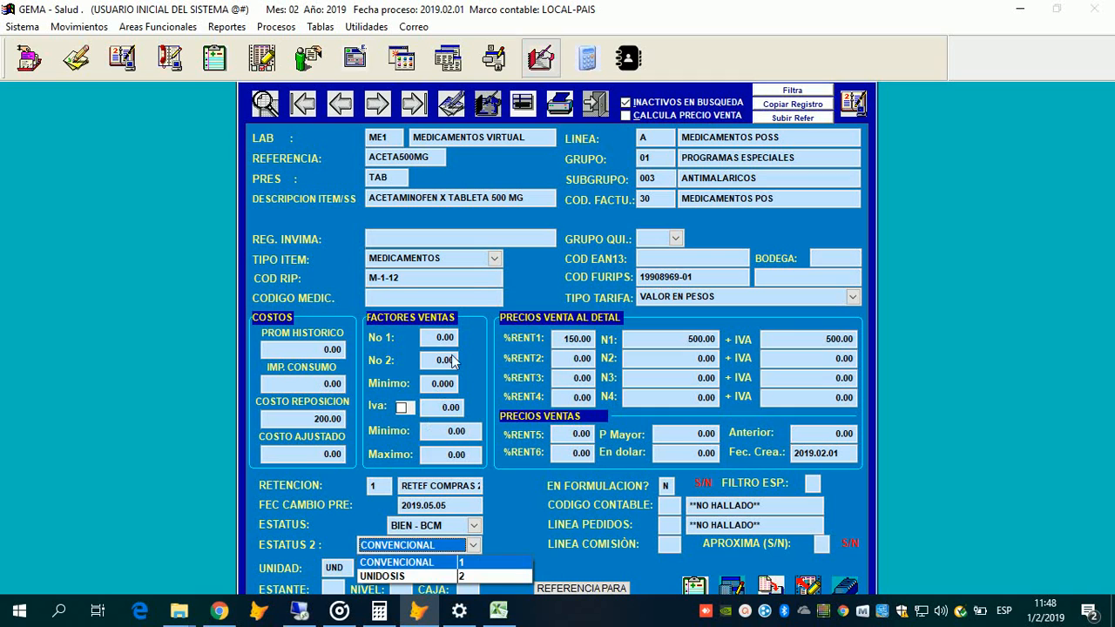
key("Return")
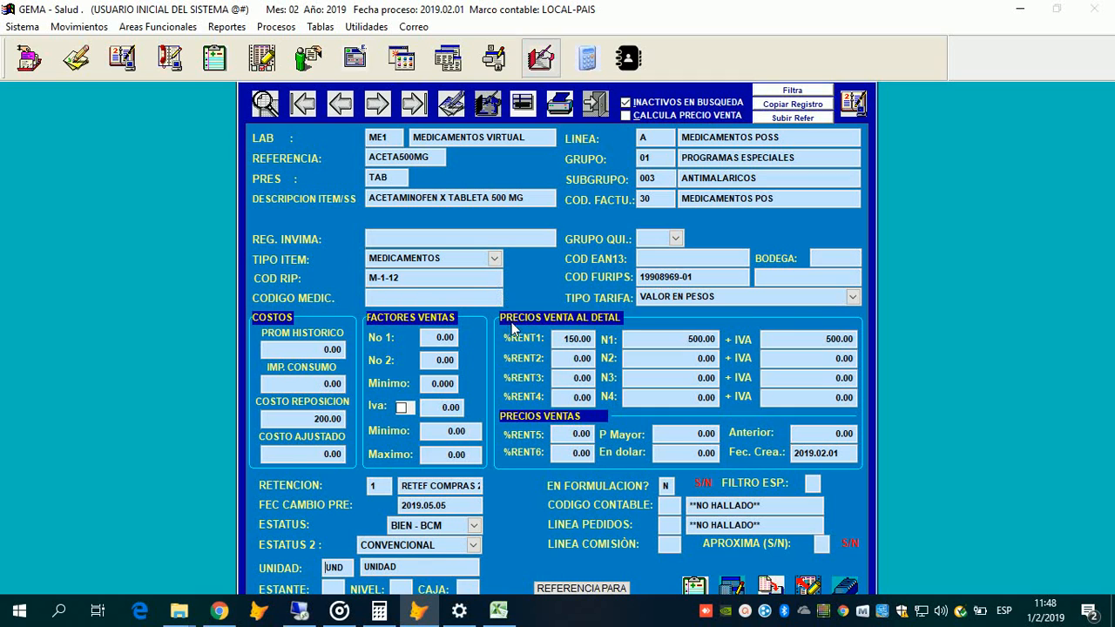
Step: Try BOTELLA 700CC as the unit, then change it back to UND (UNIDAD)
key("F2")
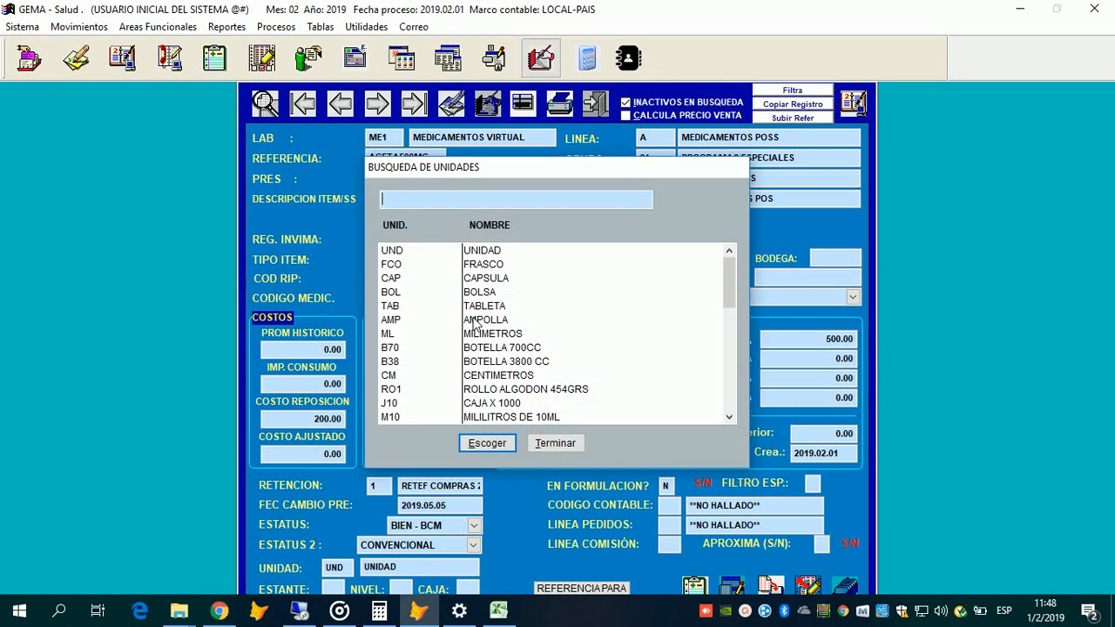
key("Down")
key("Down")
key("Down")
key("Down")
key("Down")
key("Down")
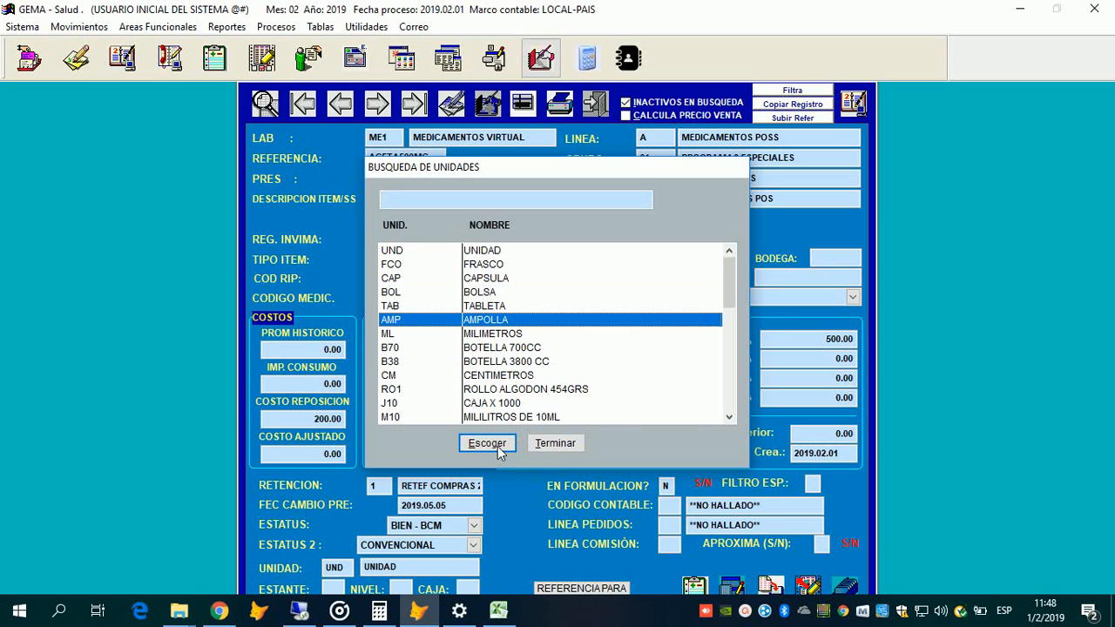
key("Down")
key("Down")
key("Up")
key("Up")
key("Up")
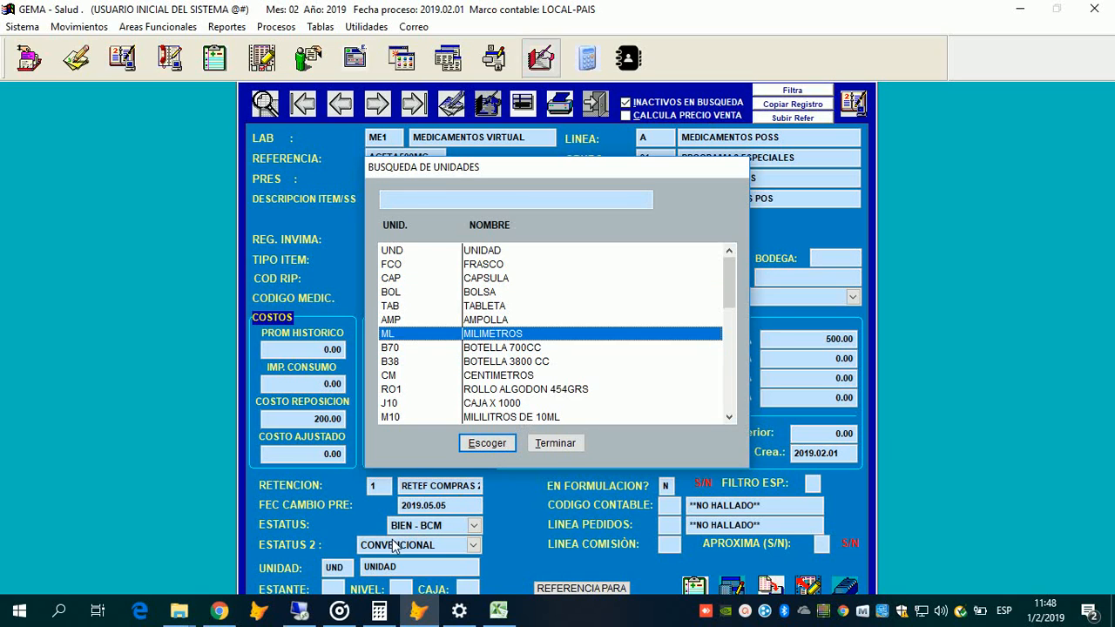
left_click(478, 347)
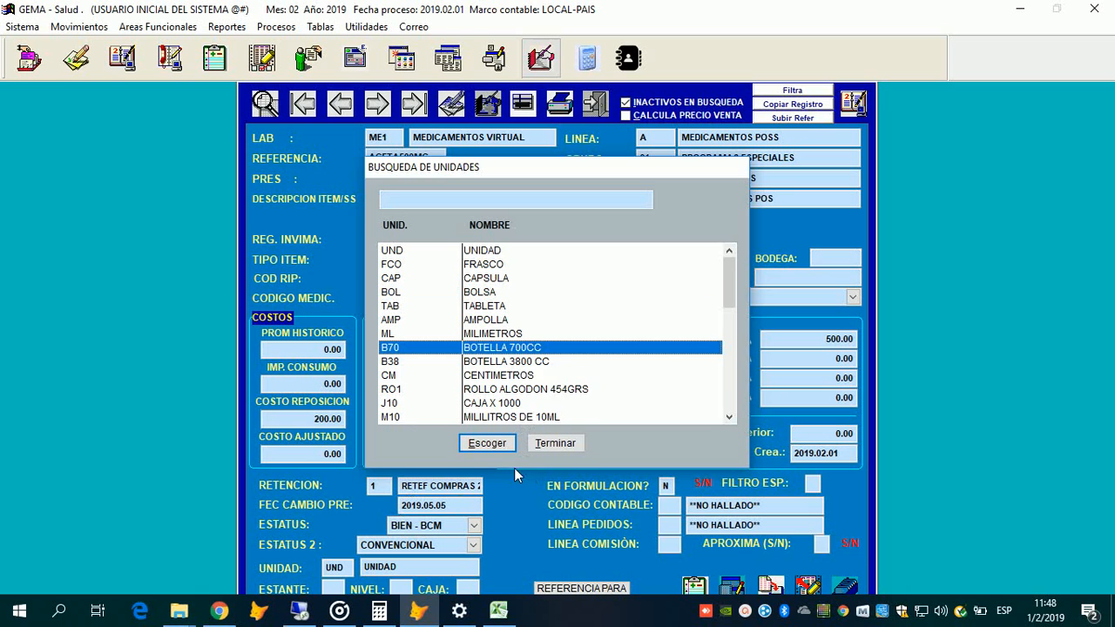
left_click(464, 449)
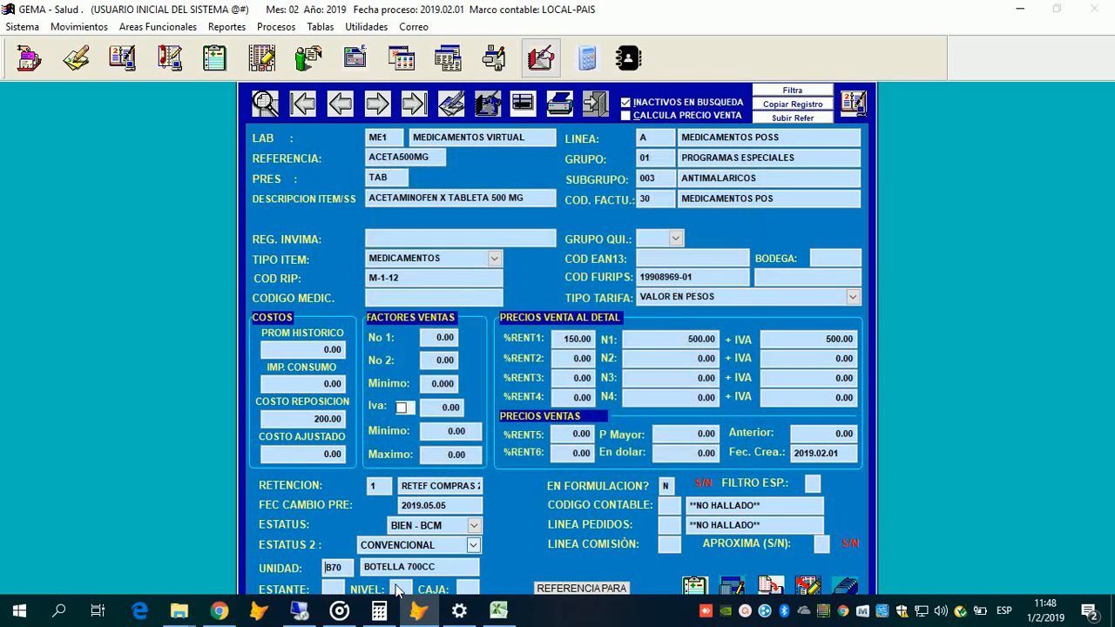
left_click(397, 587)
key("Down")
key("Return")
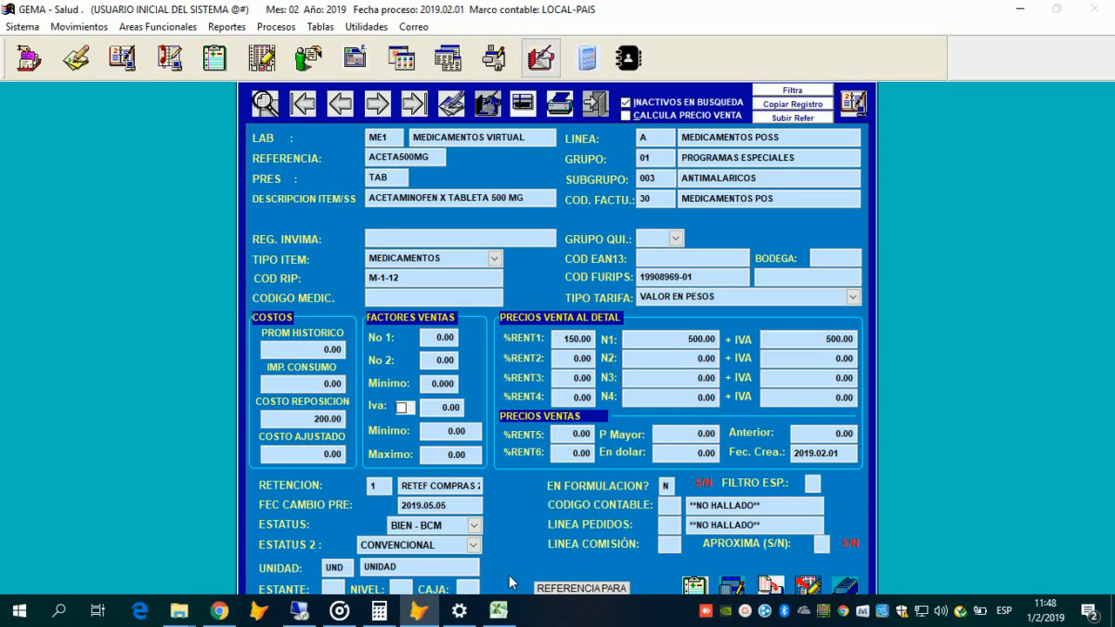
Step: Enter SN through the CAJA and EN FORMULACION fields, leaving EN FORMULACION as N
key("Return")
key("Return")
type("S")
type("N")
key("Return")
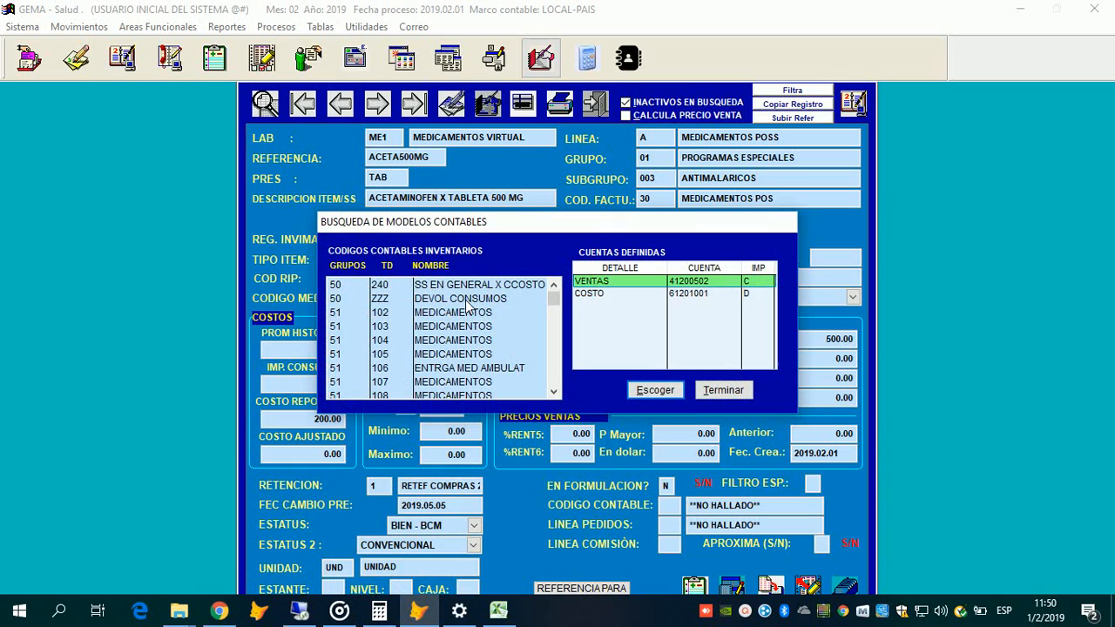
left_click(465, 303)
key("Up")
key("Up")
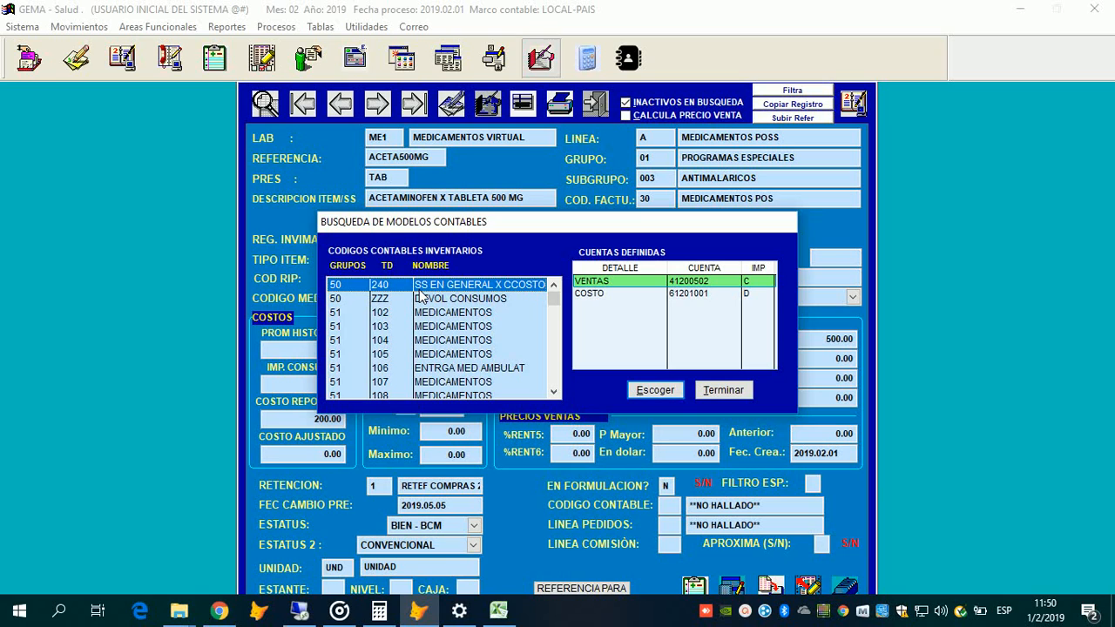
key("Down")
key("Down")
key("Down")
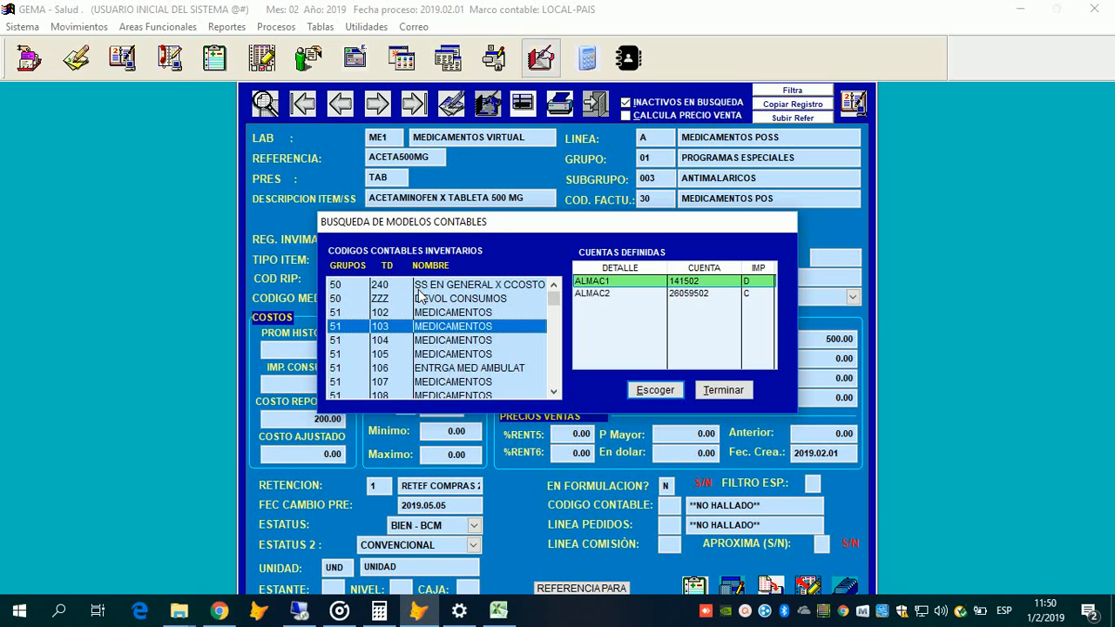
key("Up")
key("Up")
key("Up")
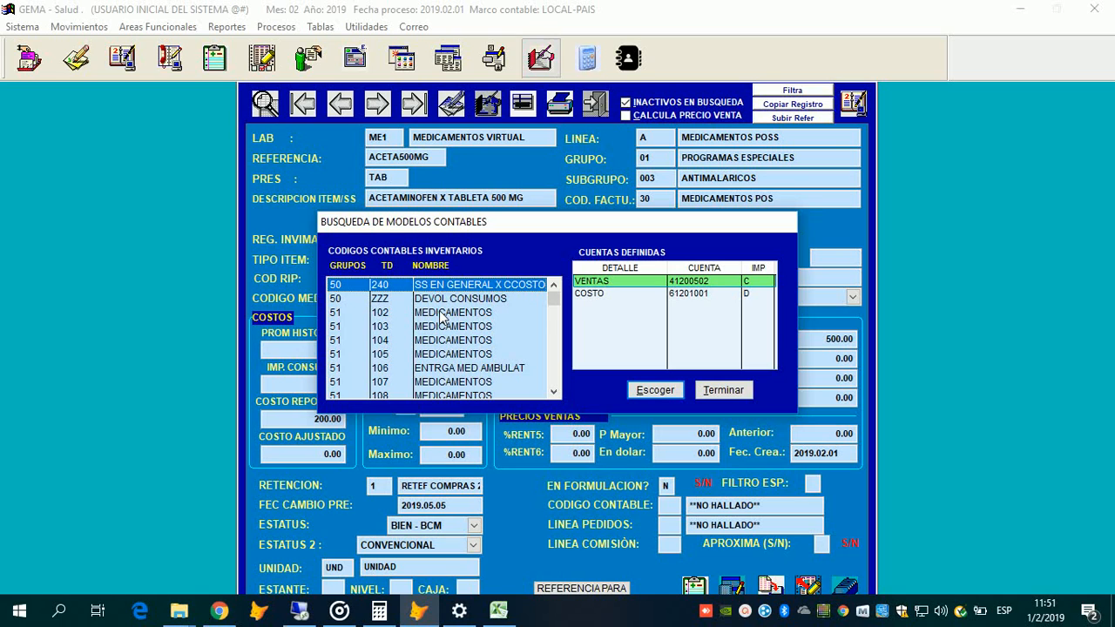
left_click(443, 318)
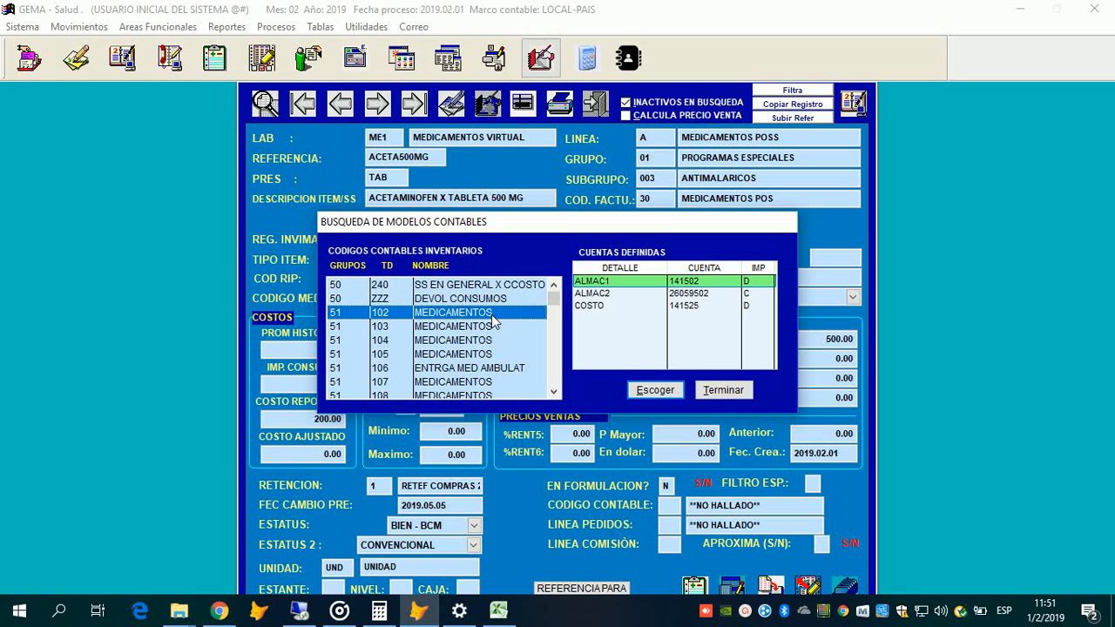
scroll(493, 322, "down", 8)
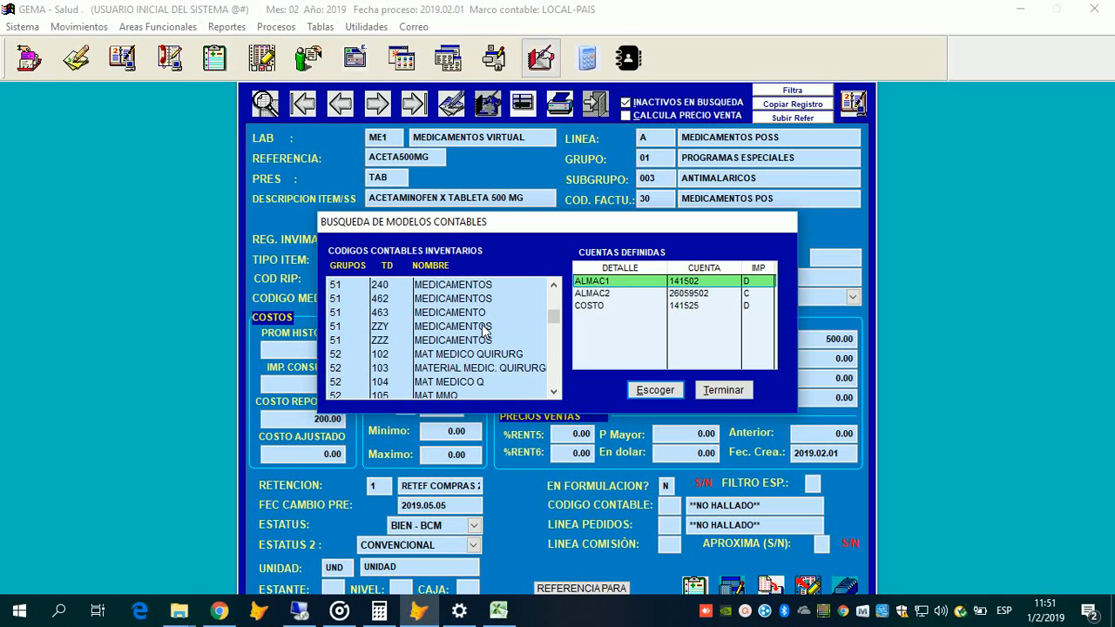
scroll(475, 335, "up", 8)
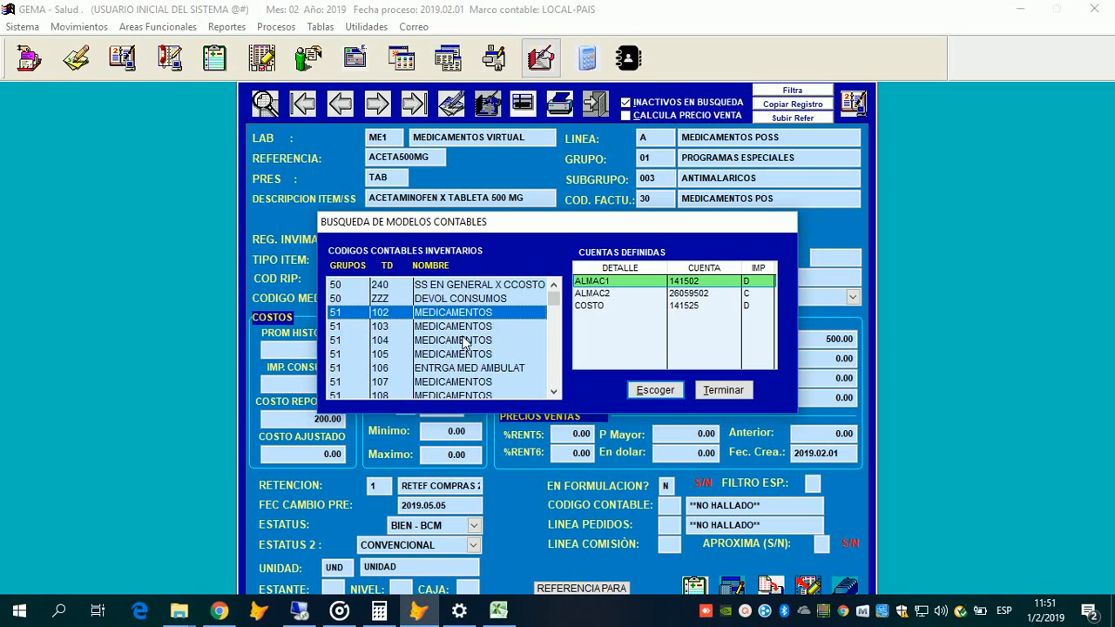
left_click(465, 341)
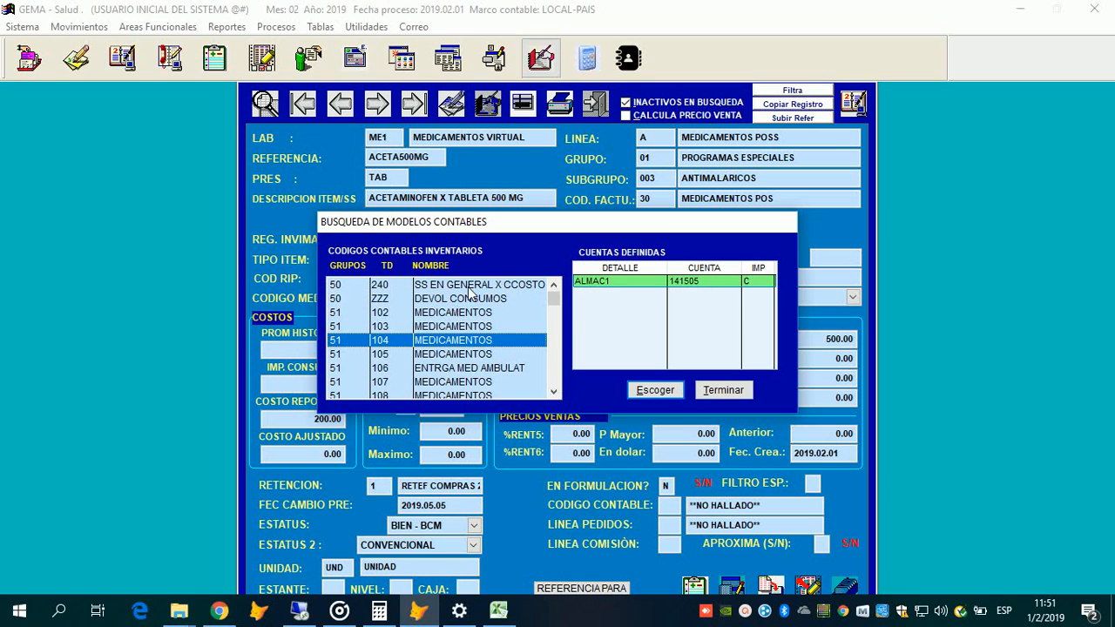
key("Up")
key("Up")
key("Down")
key("Down")
key("Down")
key("Down")
key("Up")
key("Up")
key("Up")
key("Up")
key("Up")
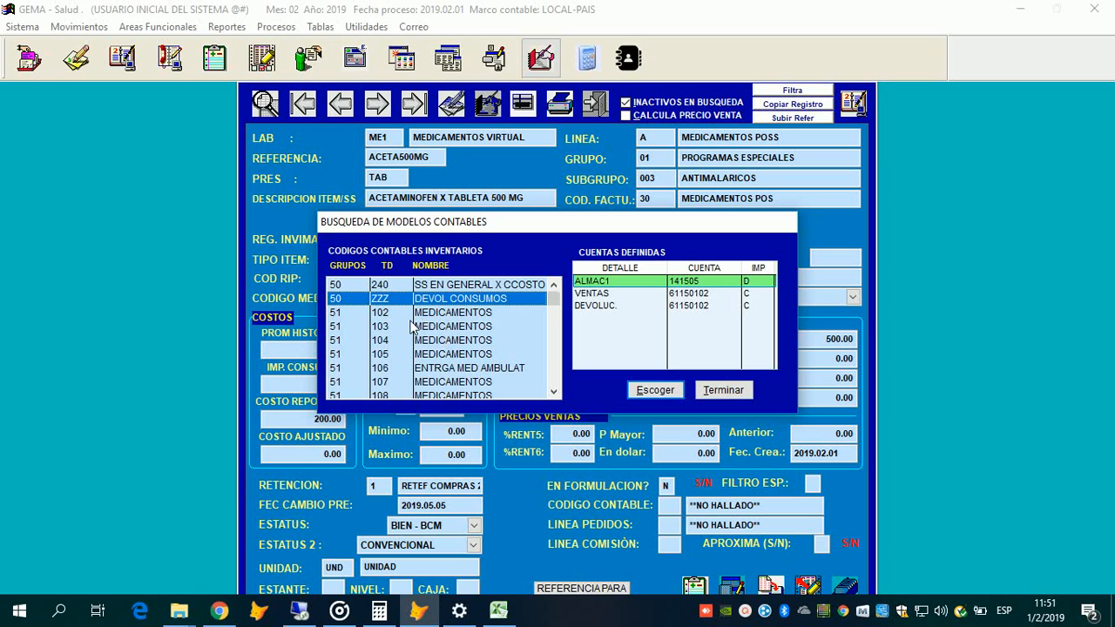
key("Down")
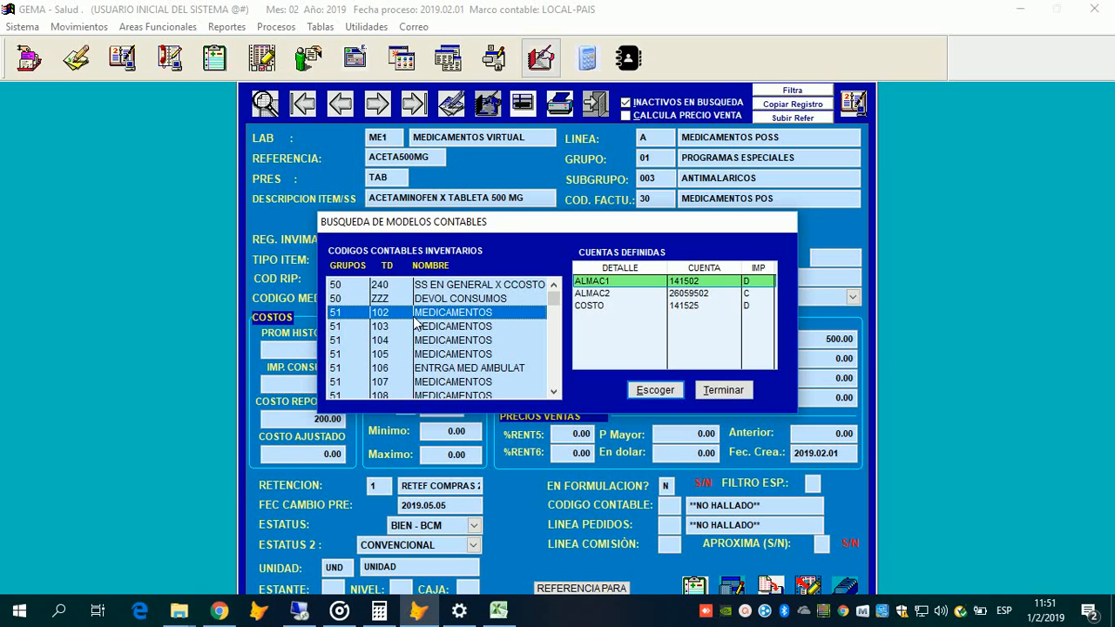
key("Down")
key("Down")
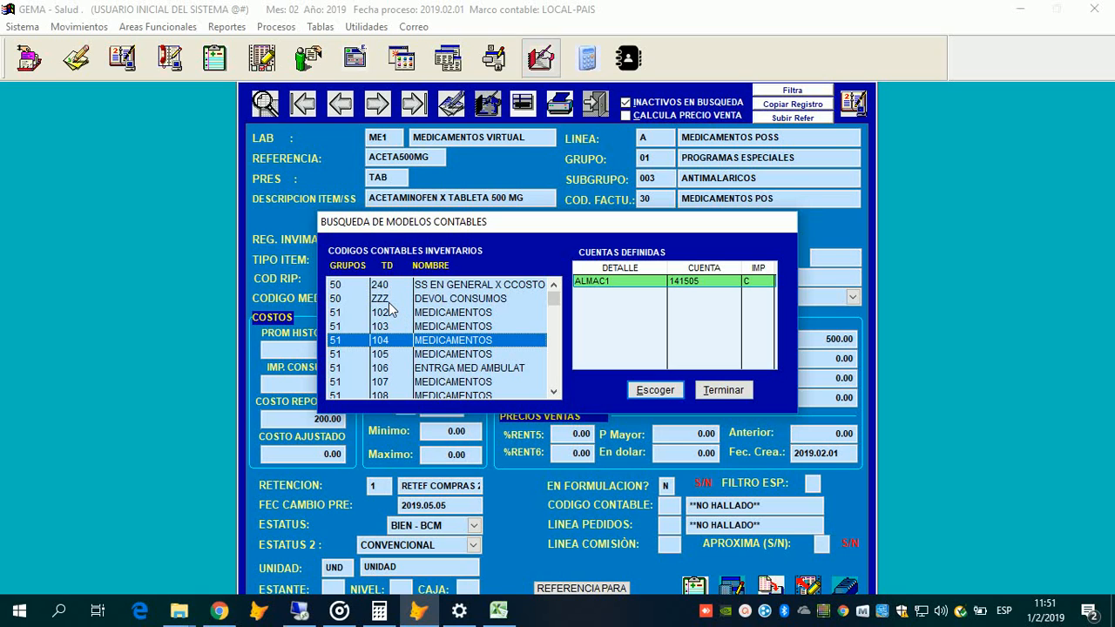
key("Up")
key("Up")
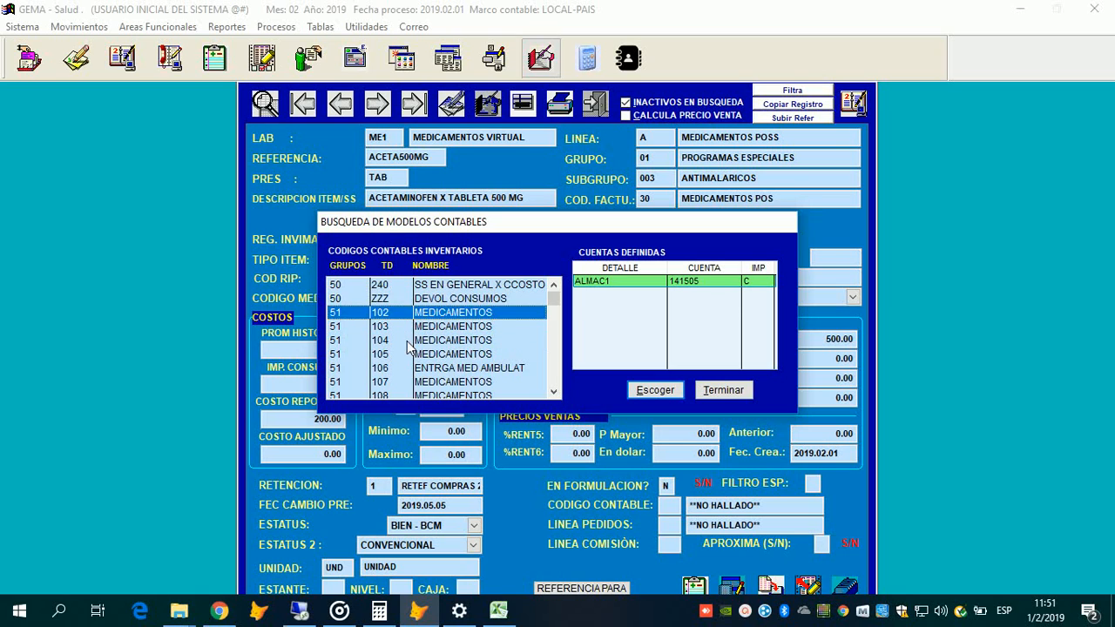
key("Up")
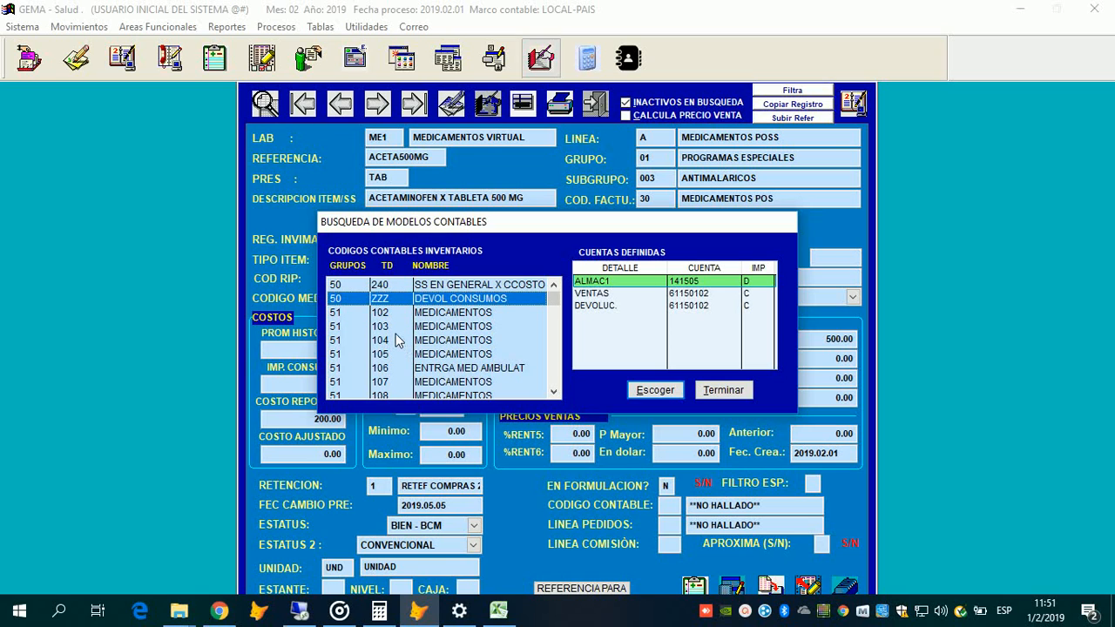
scroll(393, 330, "down", 10)
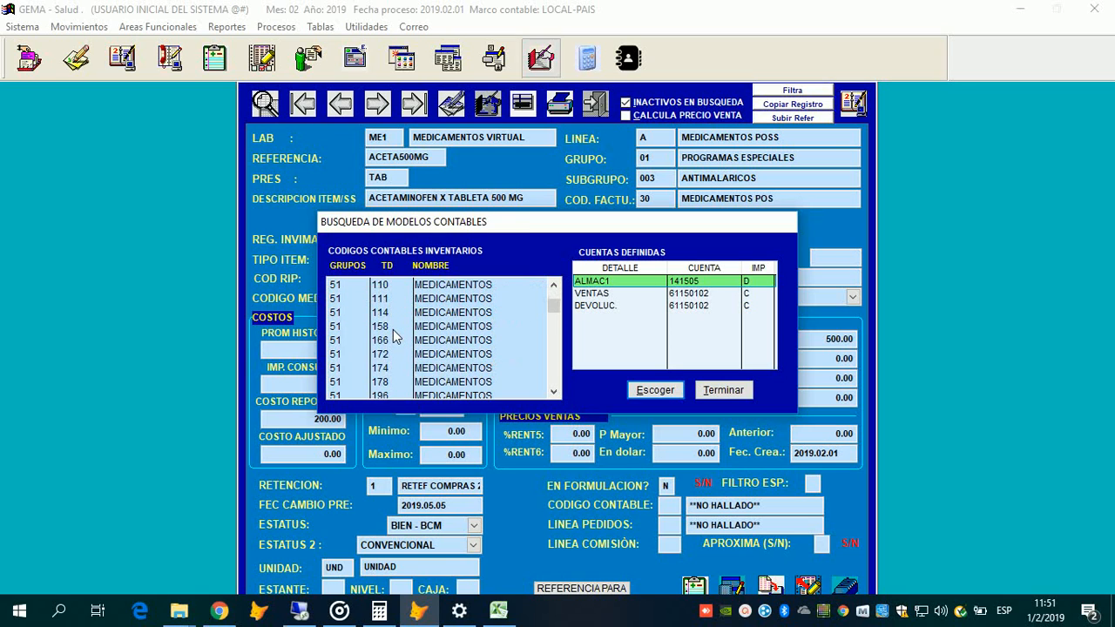
scroll(393, 330, "up", 2)
scroll(380, 323, "down", 1)
scroll(402, 332, "up", 5)
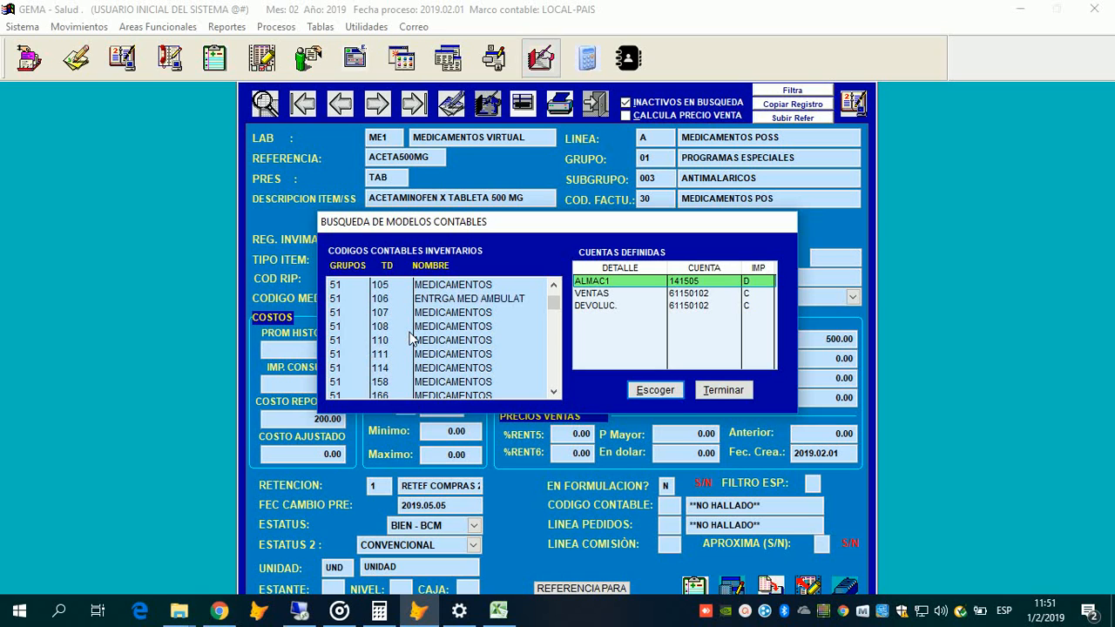
left_click(415, 326)
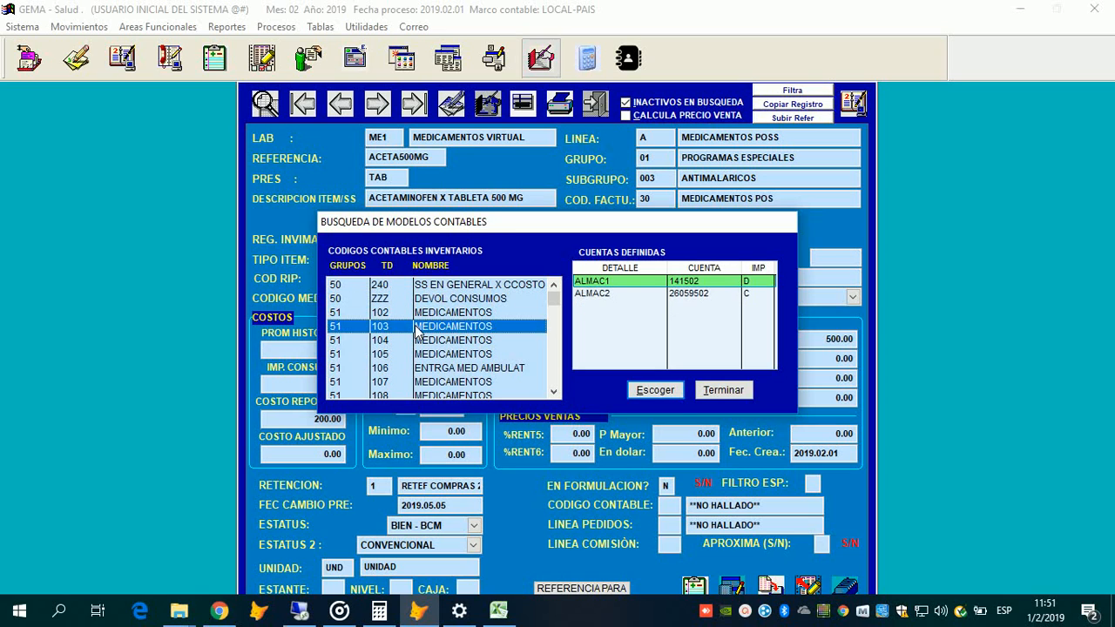
key("Up")
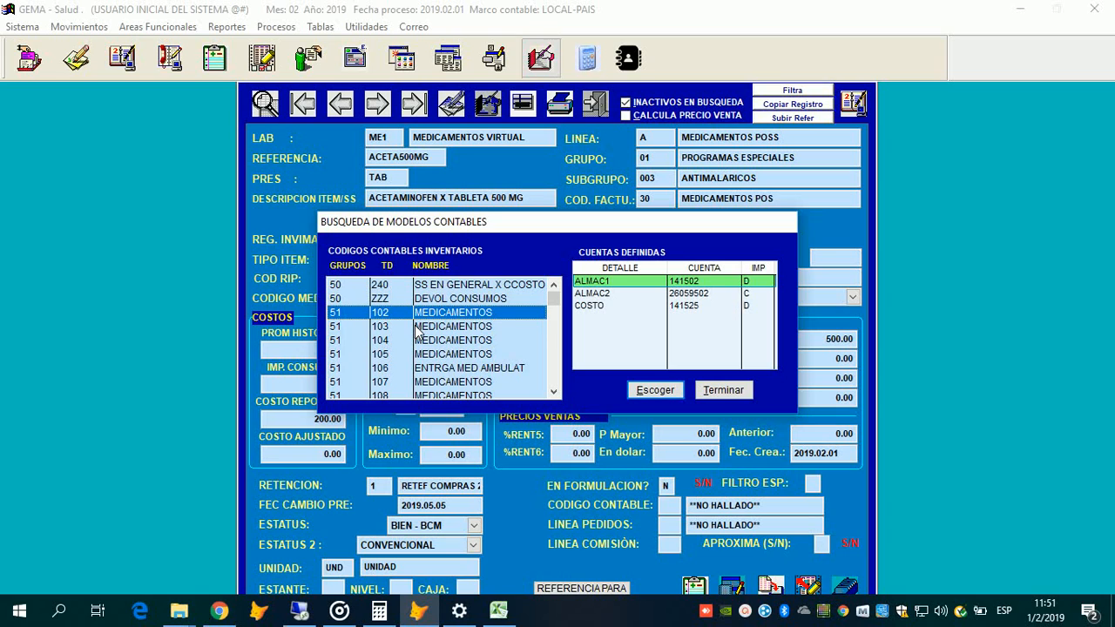
left_click(416, 331)
key("Up")
scroll(444, 340, "down", 1)
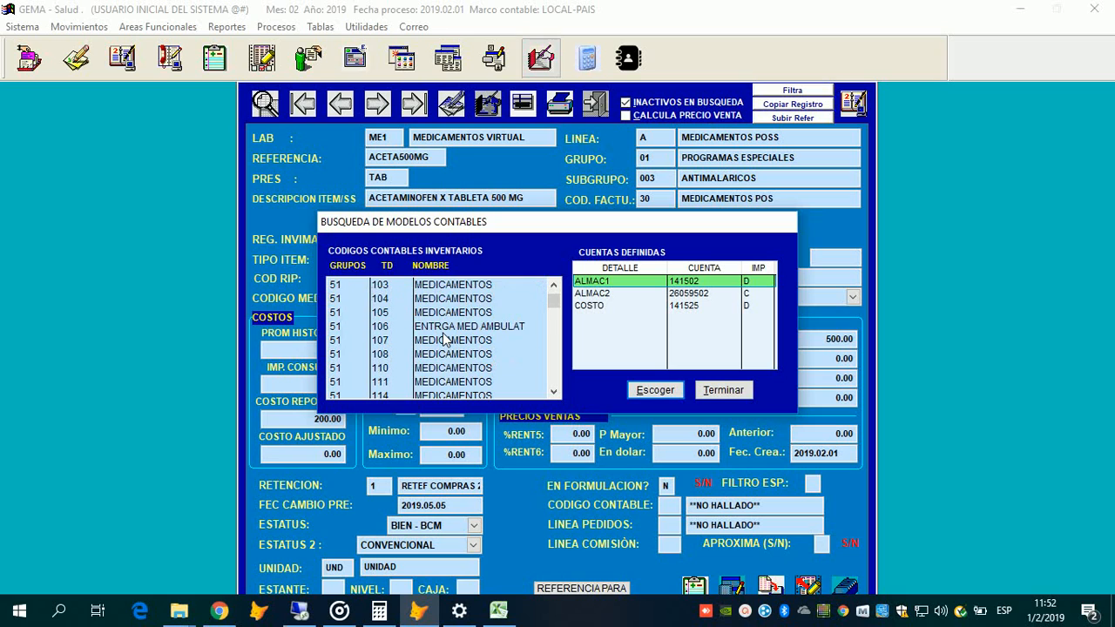
scroll(444, 340, "up", 1)
key("Down")
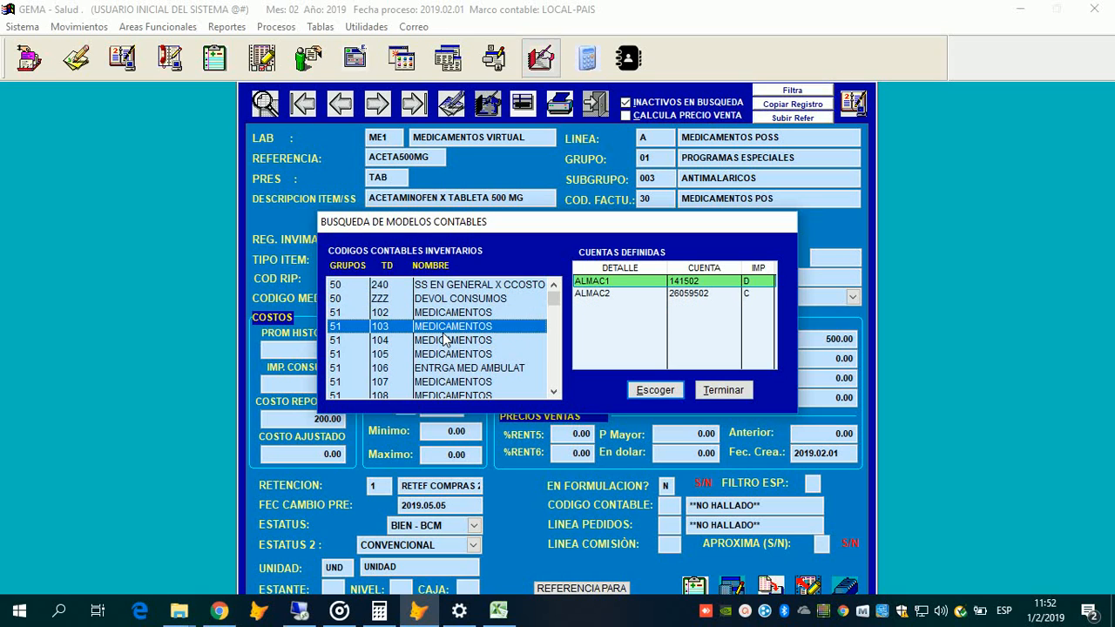
scroll(445, 340, "down", 3)
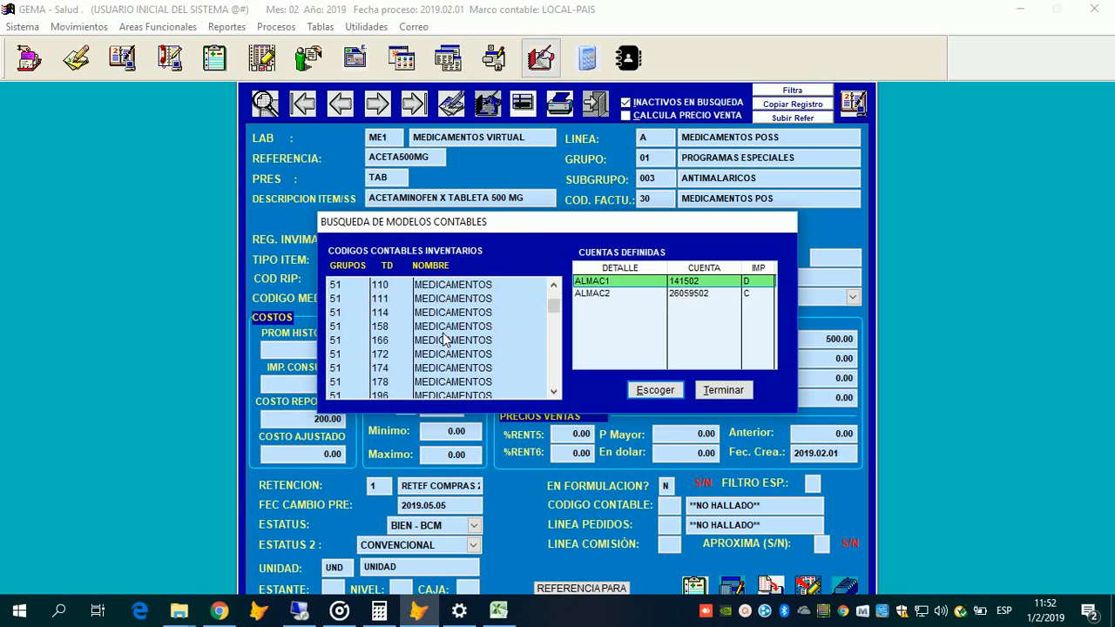
scroll(444, 340, "up", 2)
scroll(384, 347, "down", 2)
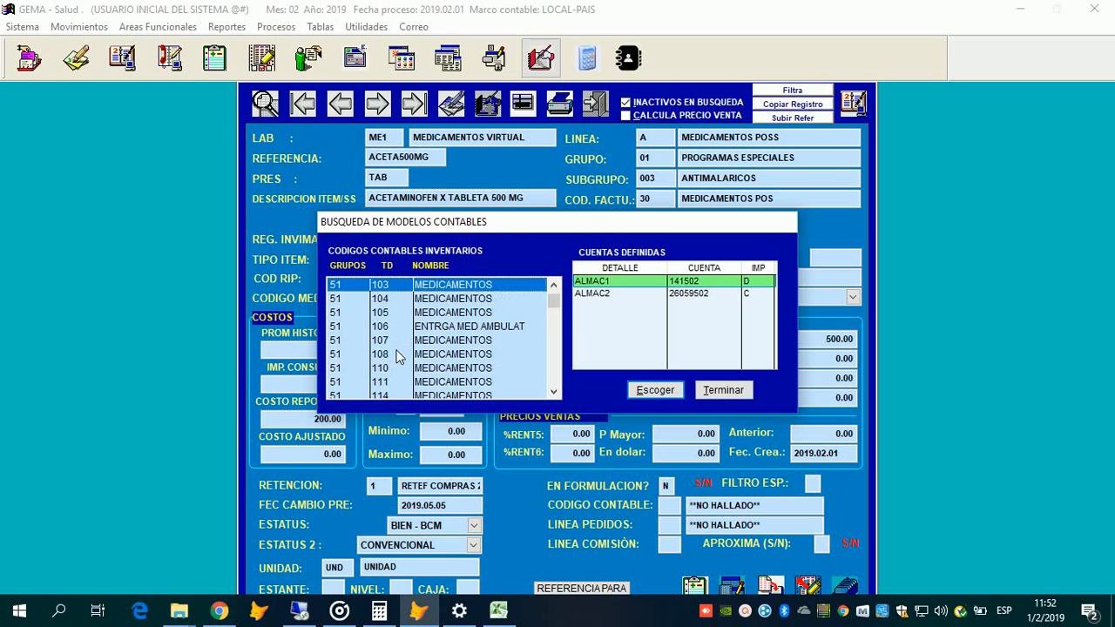
scroll(475, 392, "down", 3)
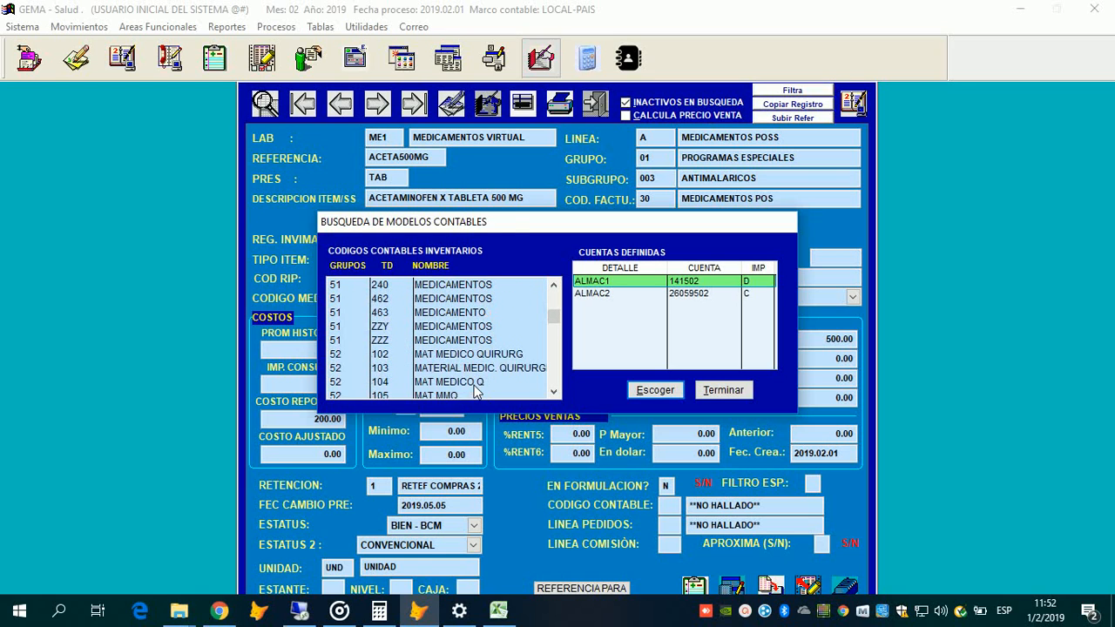
scroll(474, 392, "up", 2)
scroll(479, 394, "up", 1)
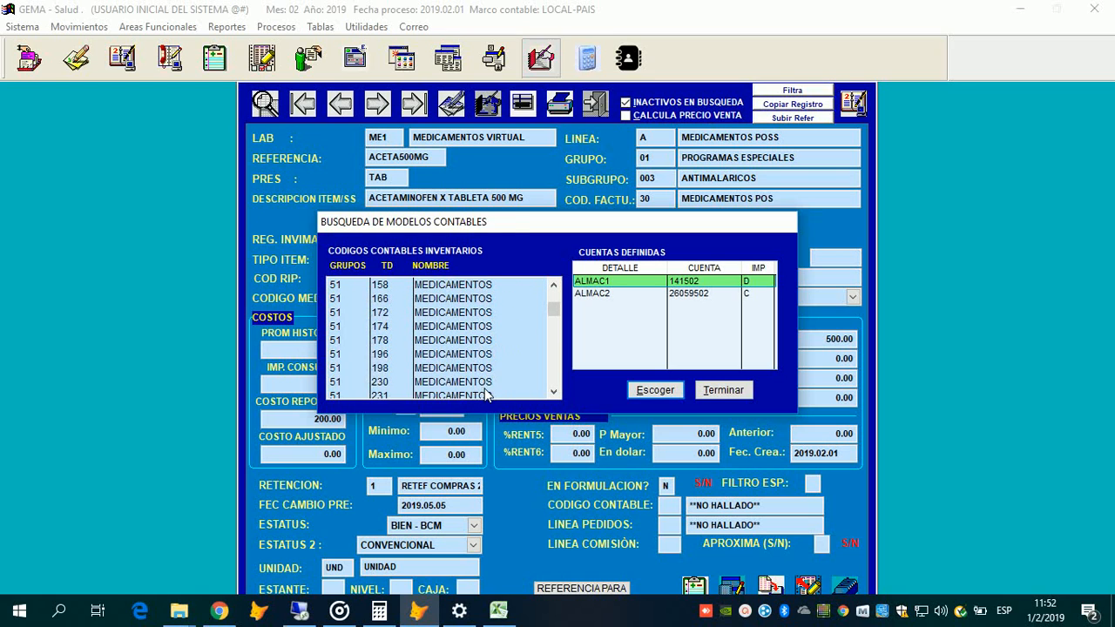
key("Down")
scroll(487, 394, "up", 5)
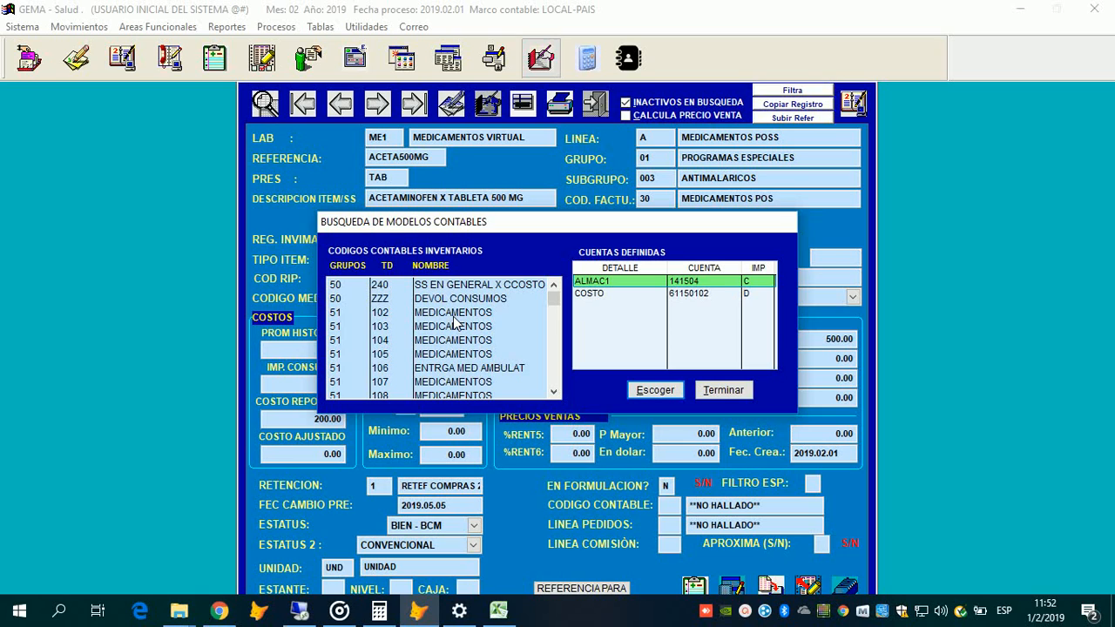
Step: Select model 51/102 MEDICAMENTOS to list its ALMAC1, ALMAC2 and COSTO accounts
left_click(455, 315)
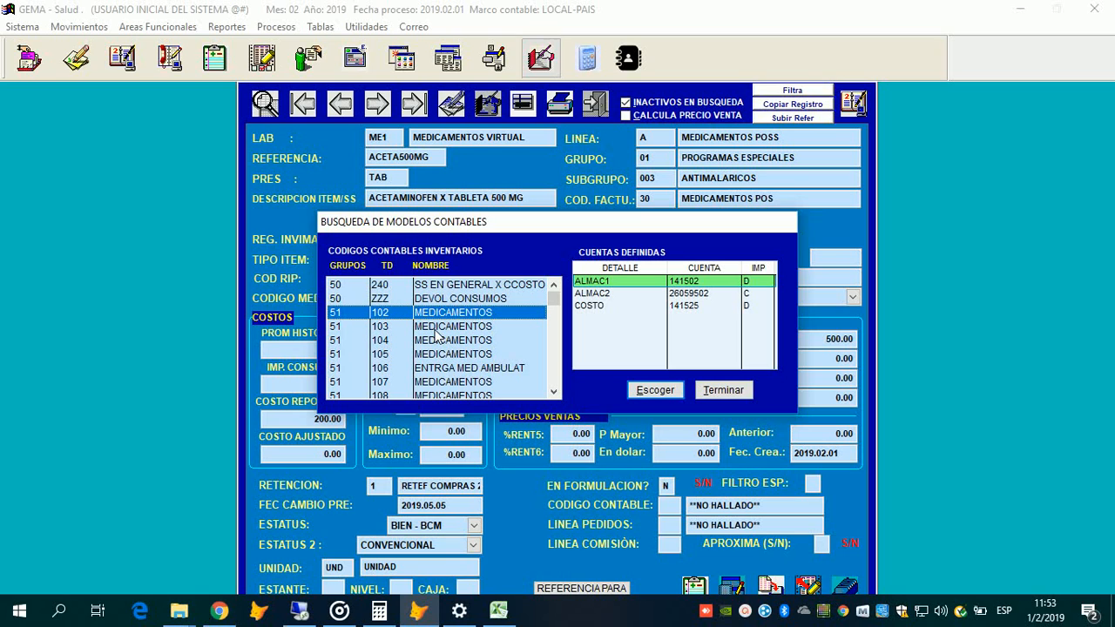
Step: Compare models 51/103 through 51/106, then assign model 51/104 as the accounting code
left_click(433, 326)
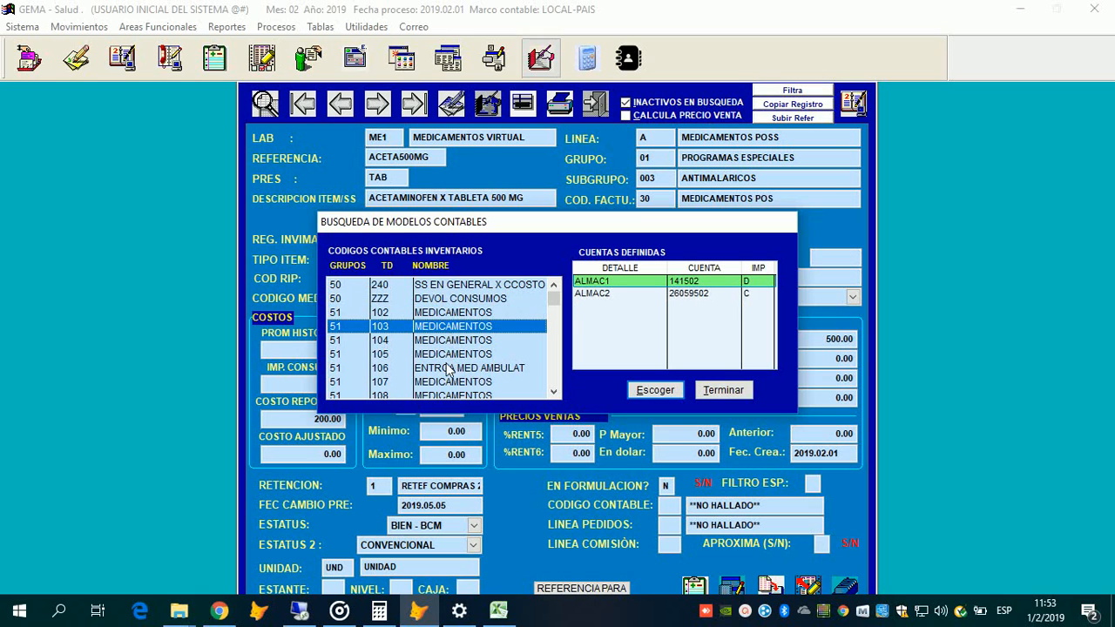
key("Up")
key("Down")
key("Down")
key("Up")
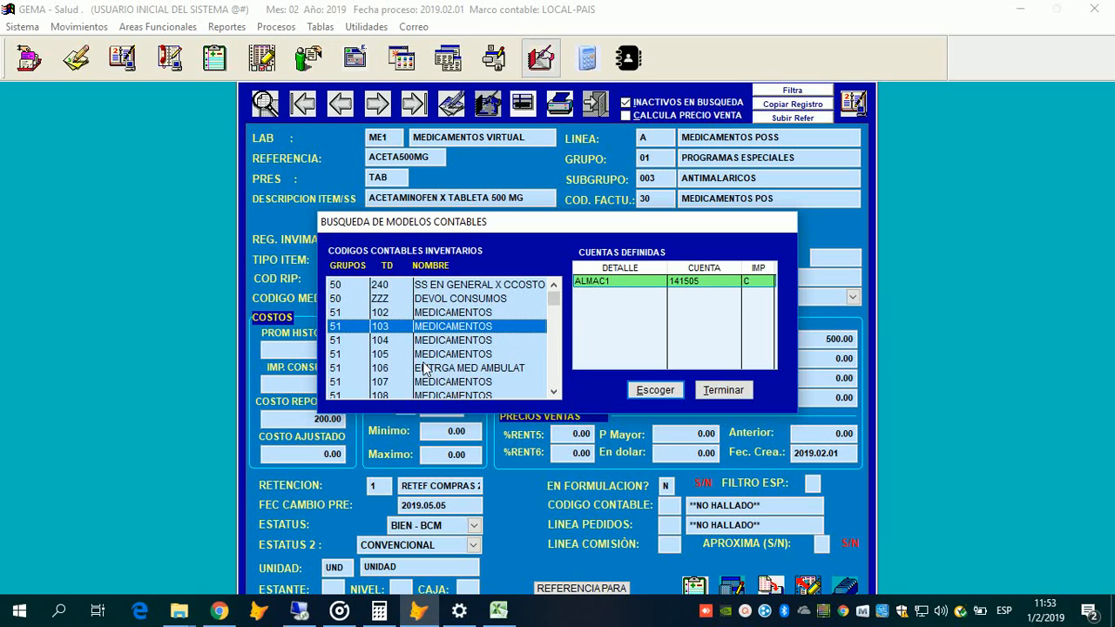
key("Up")
key("Down")
key("Down")
key("Down")
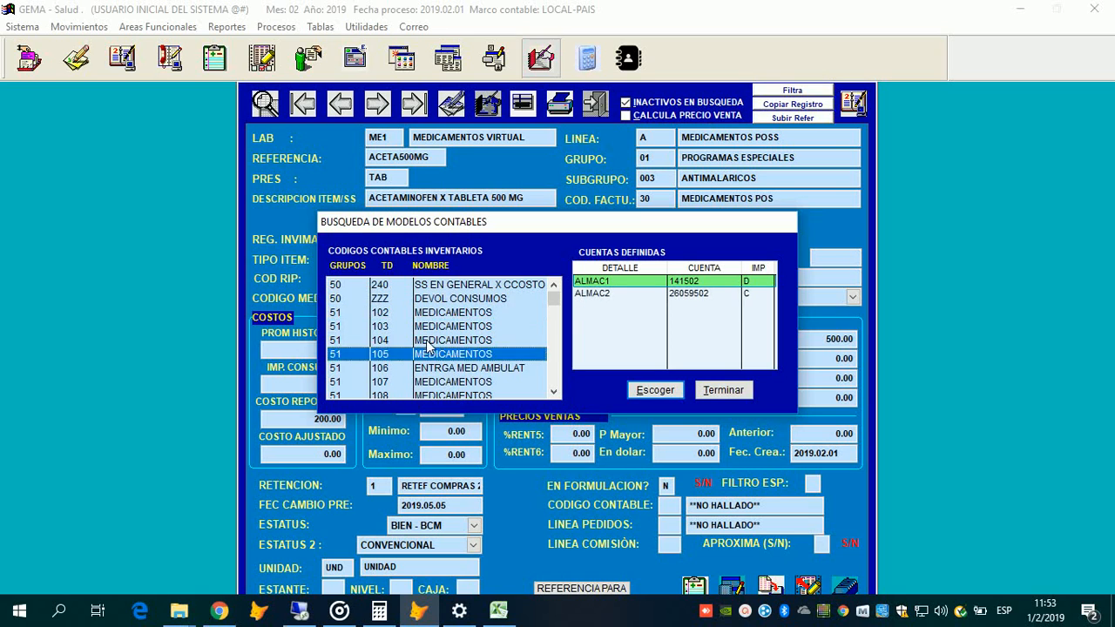
key("Down")
key("Down")
key("Up")
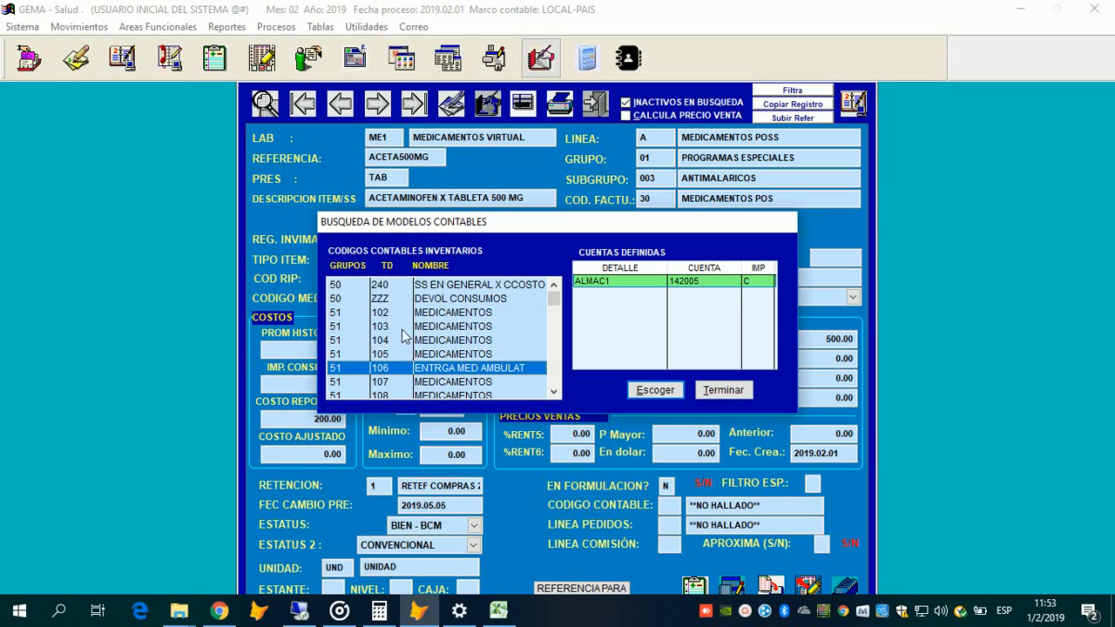
left_click(403, 339)
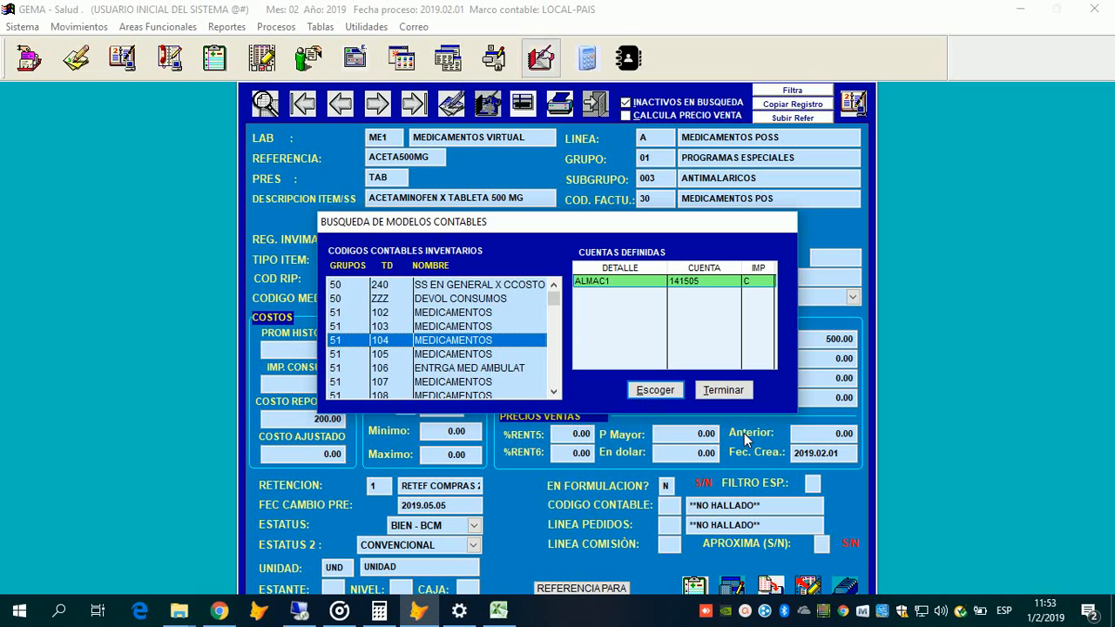
key("Return")
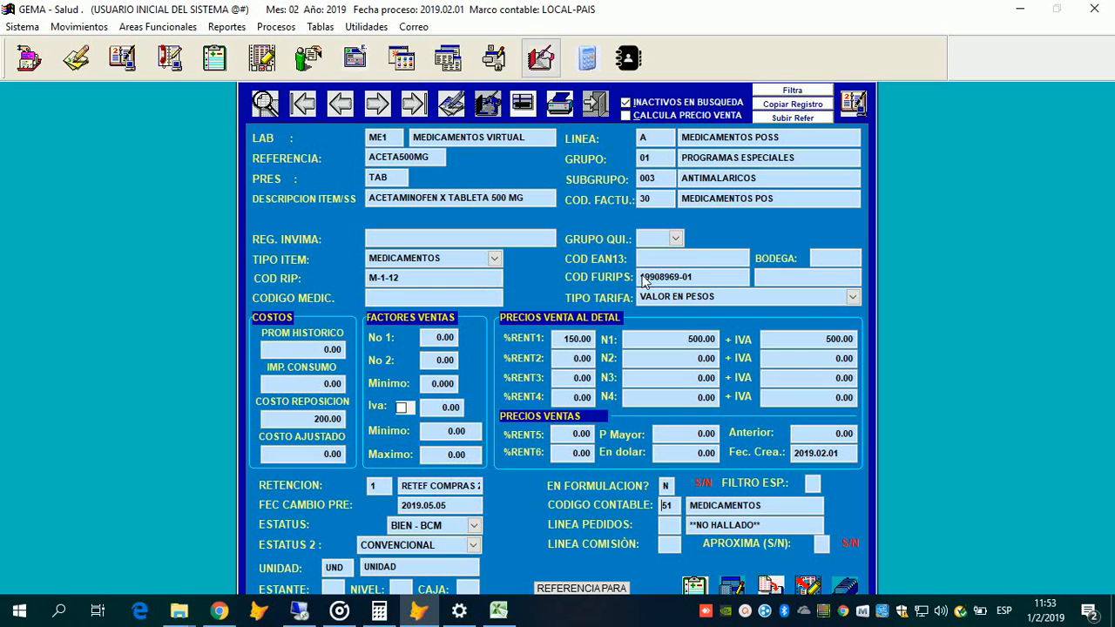
Step: Reopen the accounting models lookup on model 51/102 and inspect its ALMAC1 and ALMAC2 accounts
key("F2")
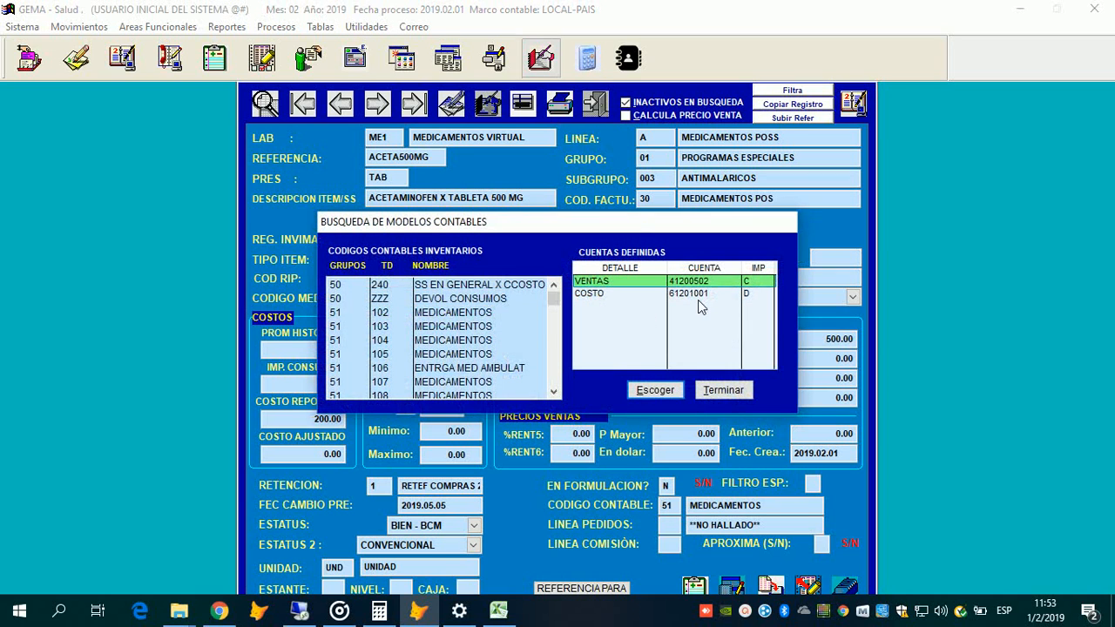
key("Down")
key("Up")
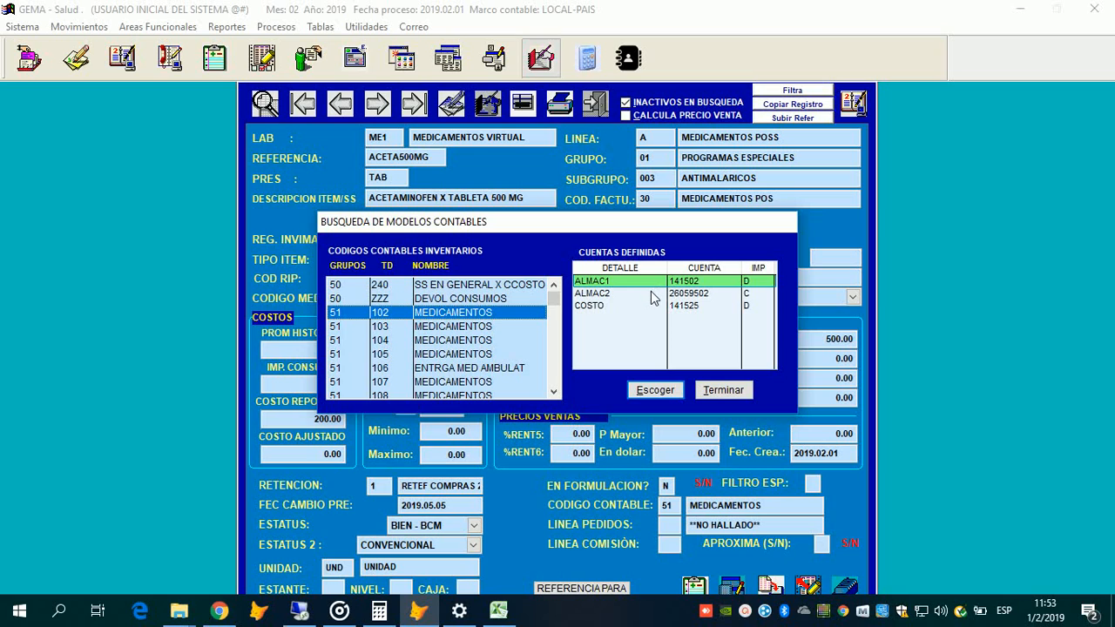
left_click(715, 294)
left_click(714, 305)
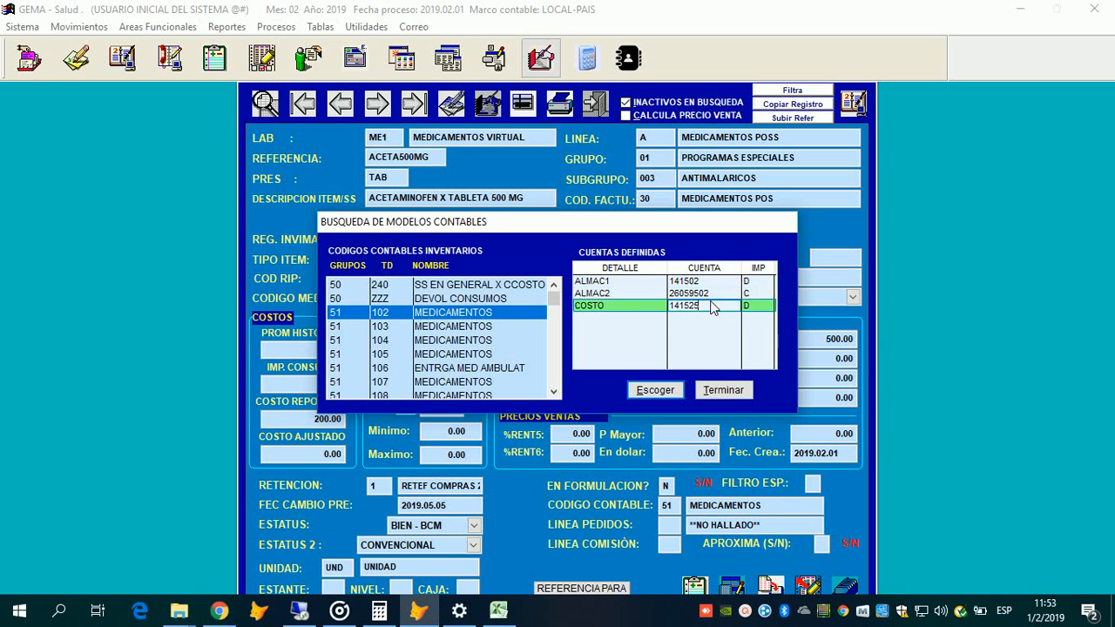
left_click(688, 295)
key("Up")
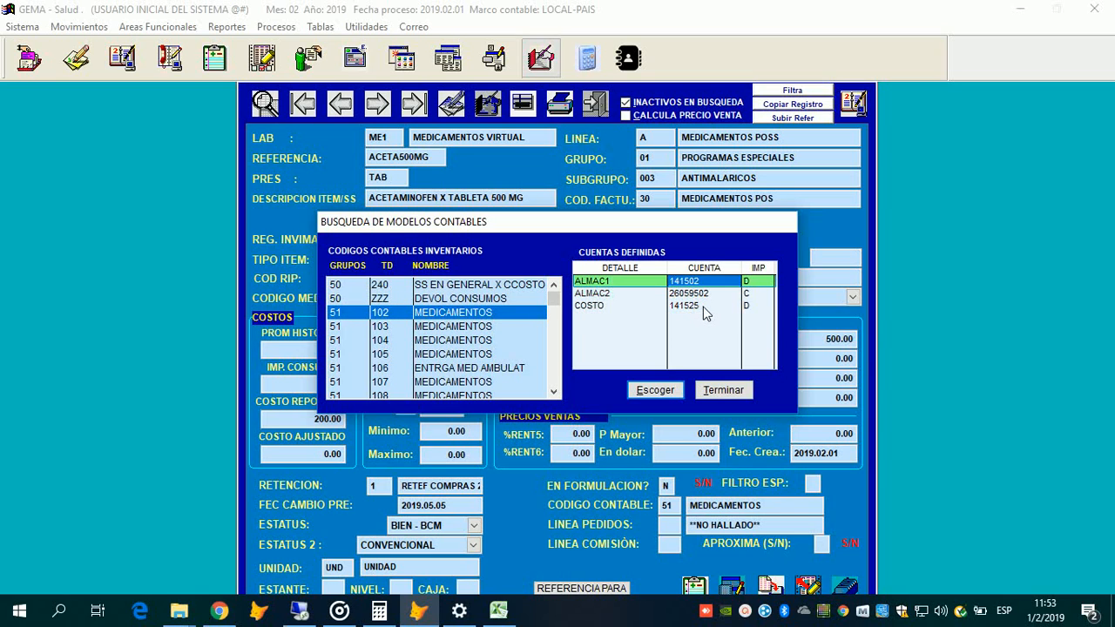
key("Down")
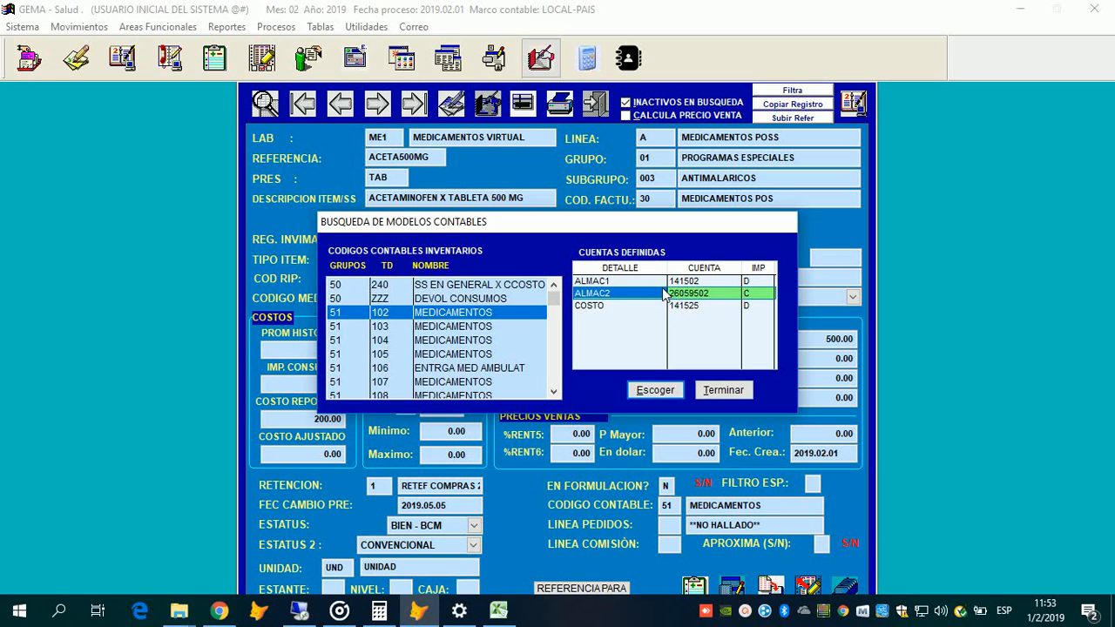
Step: Review model 51/102's COSTO and ALMAC2 account entries, then step through the models list
key("Down")
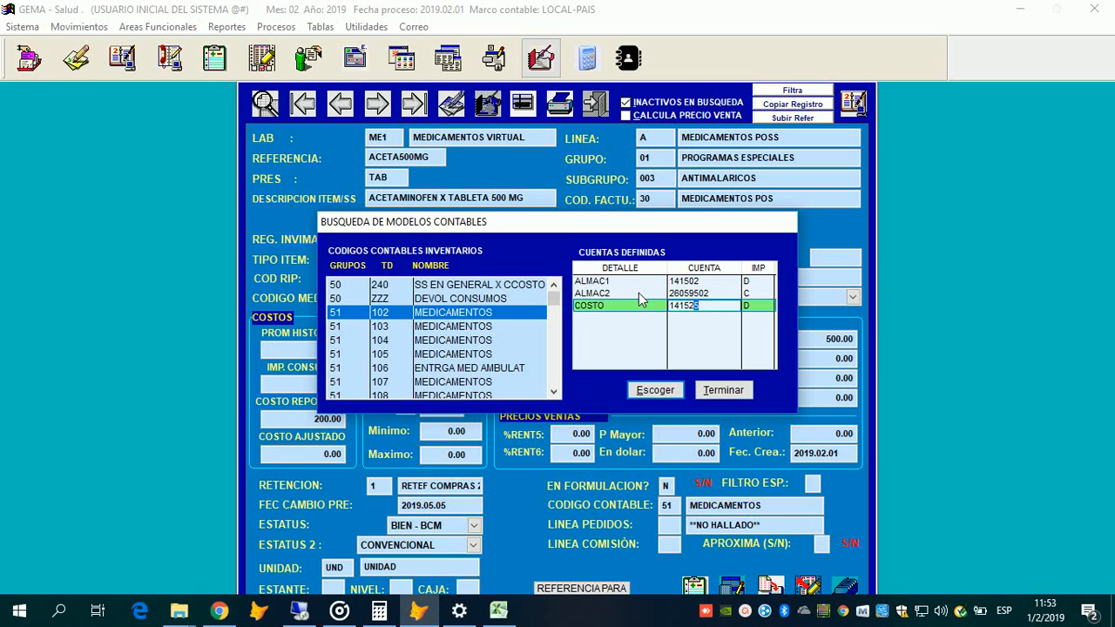
left_click(625, 296)
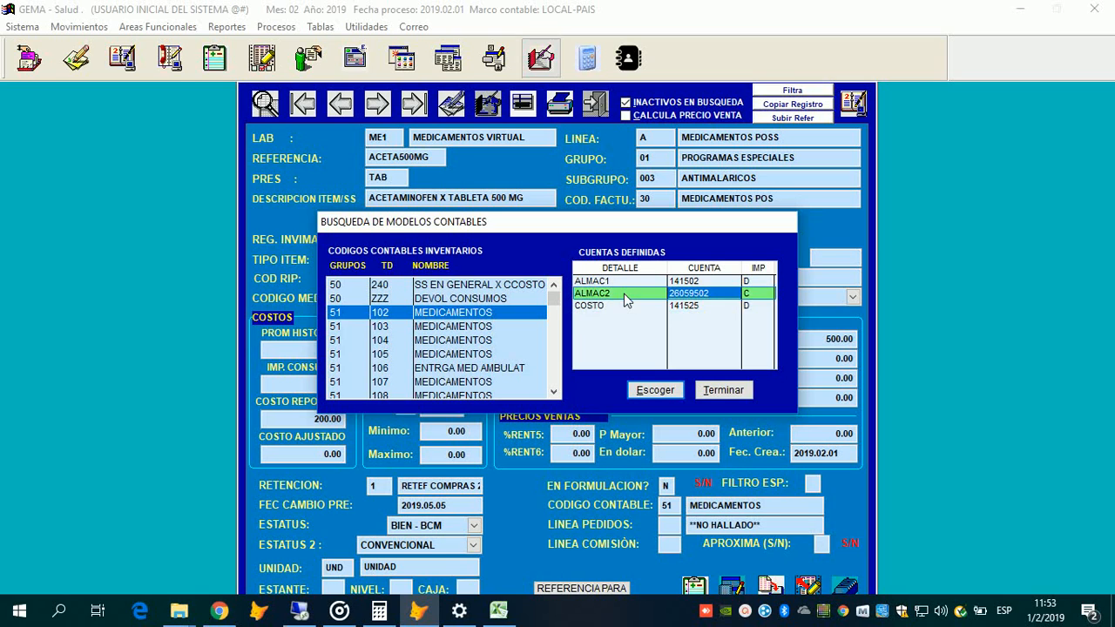
left_click(622, 283)
left_click(623, 305)
left_click(622, 295)
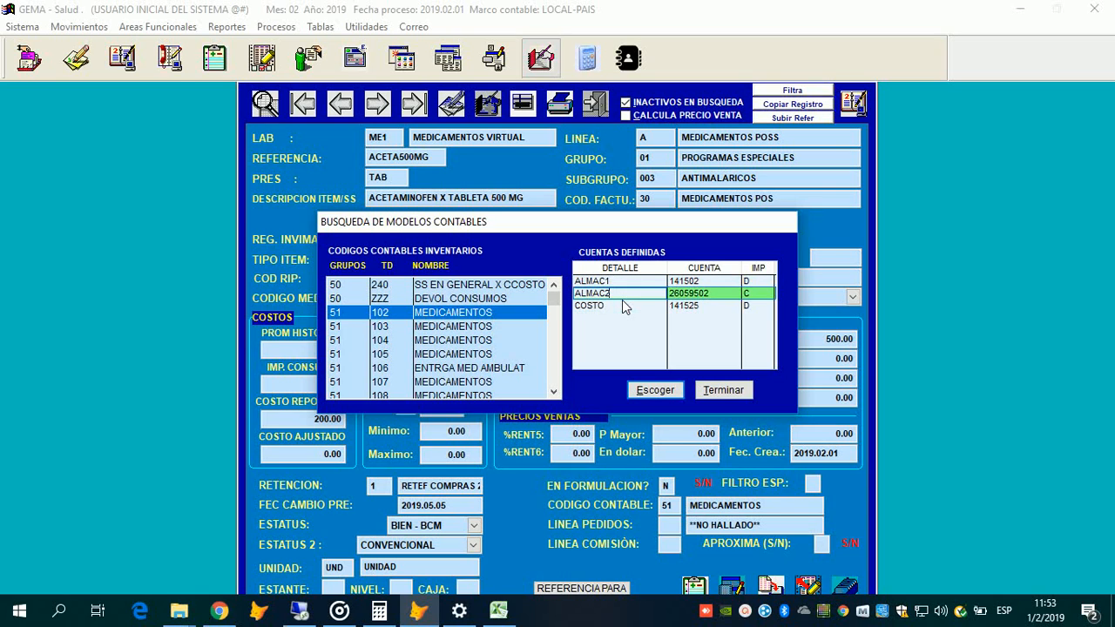
left_click(619, 283)
left_click(623, 297)
left_click(623, 305)
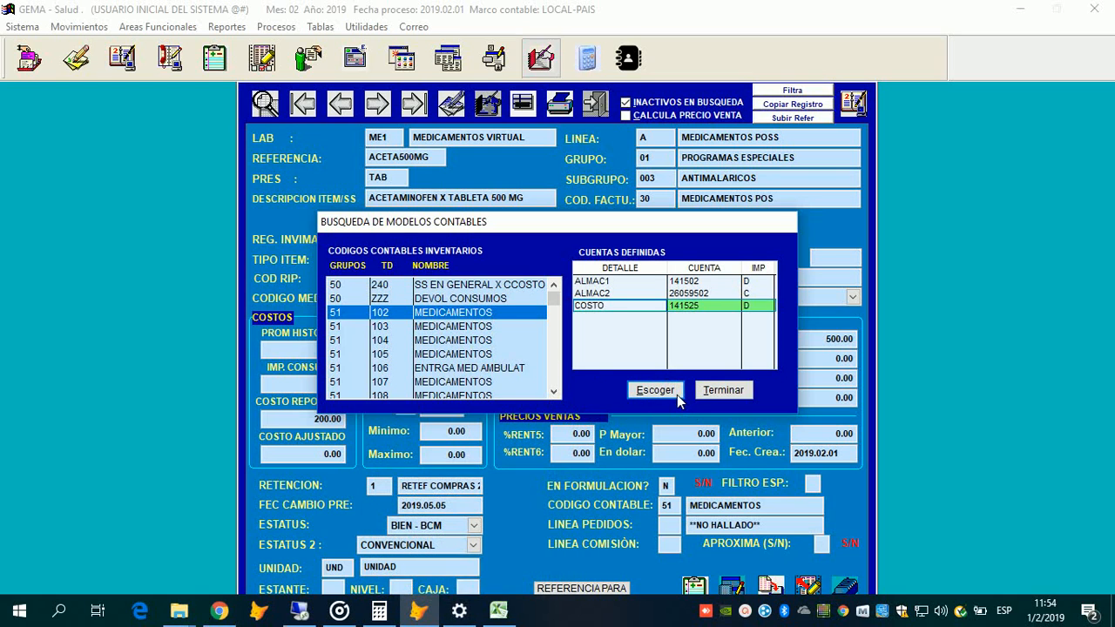
key("Down")
key("Down")
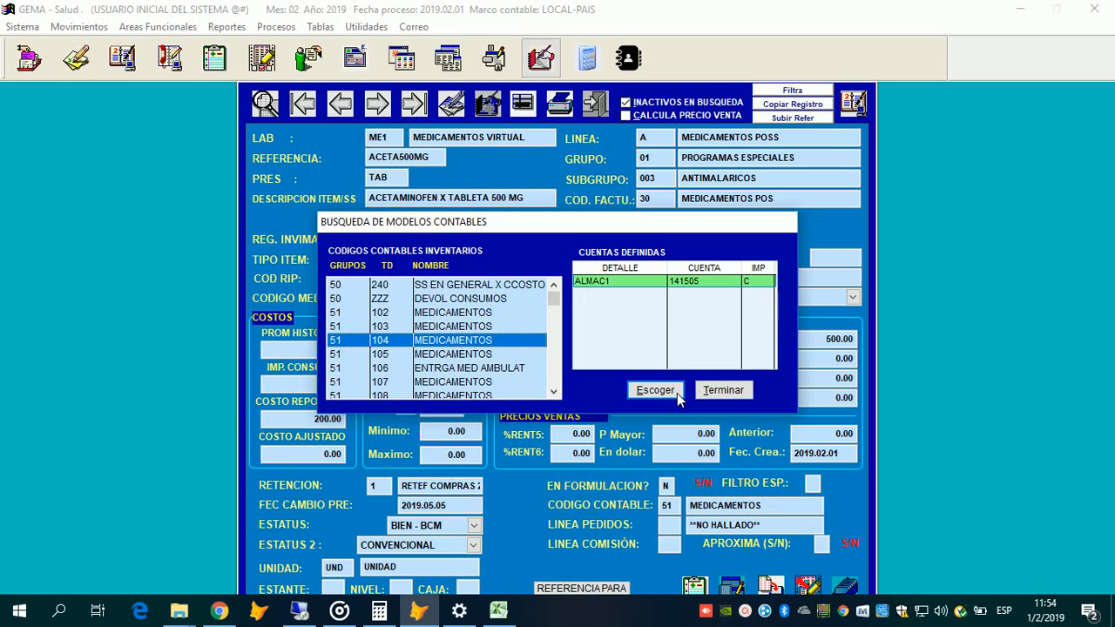
key("Up")
key("Up")
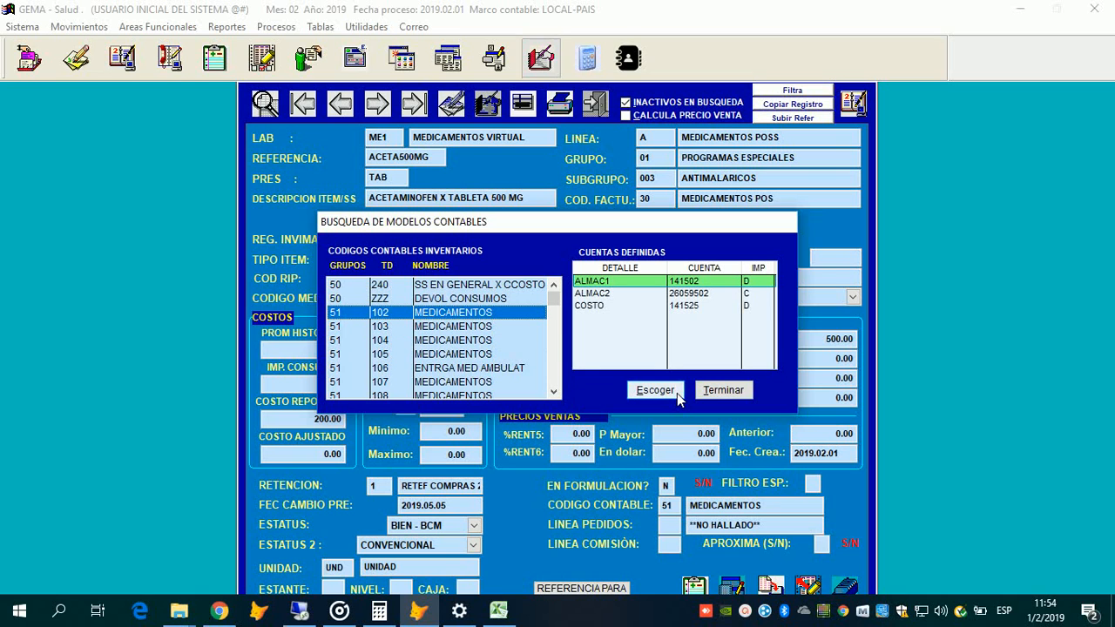
Step: Keep accounting code 51 and set the order line to 01 LINEA 01
left_click(677, 393)
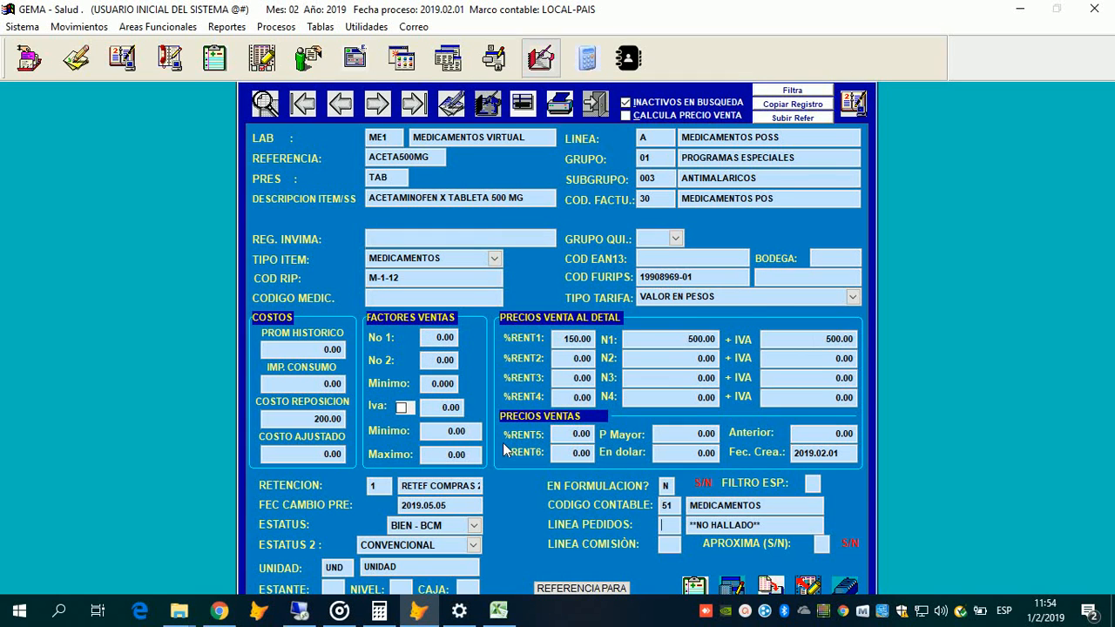
key("Return")
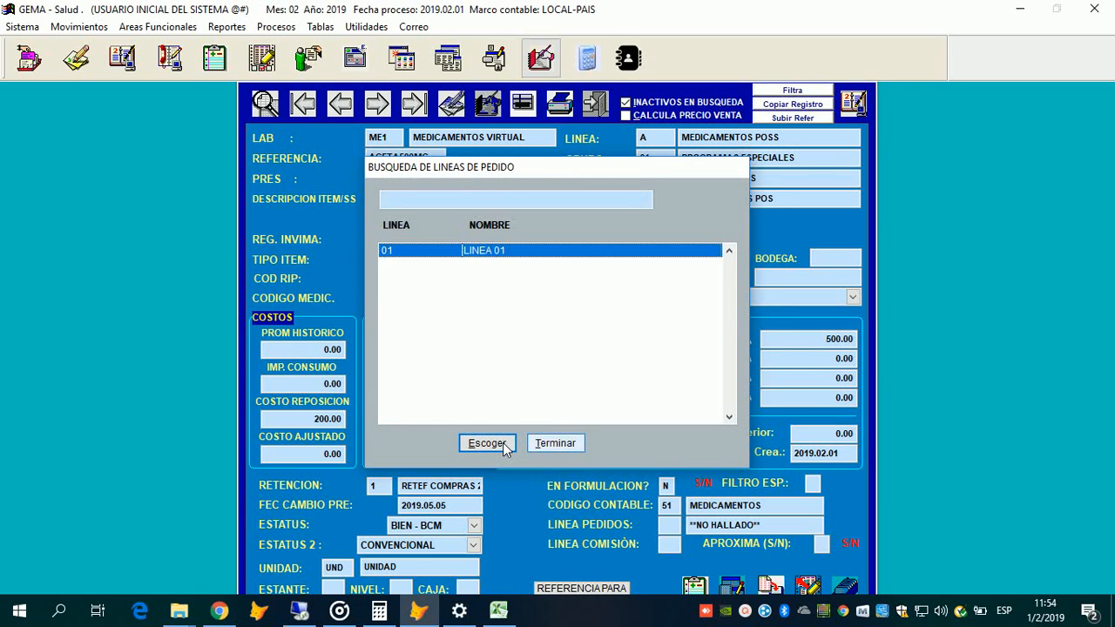
left_click(502, 444)
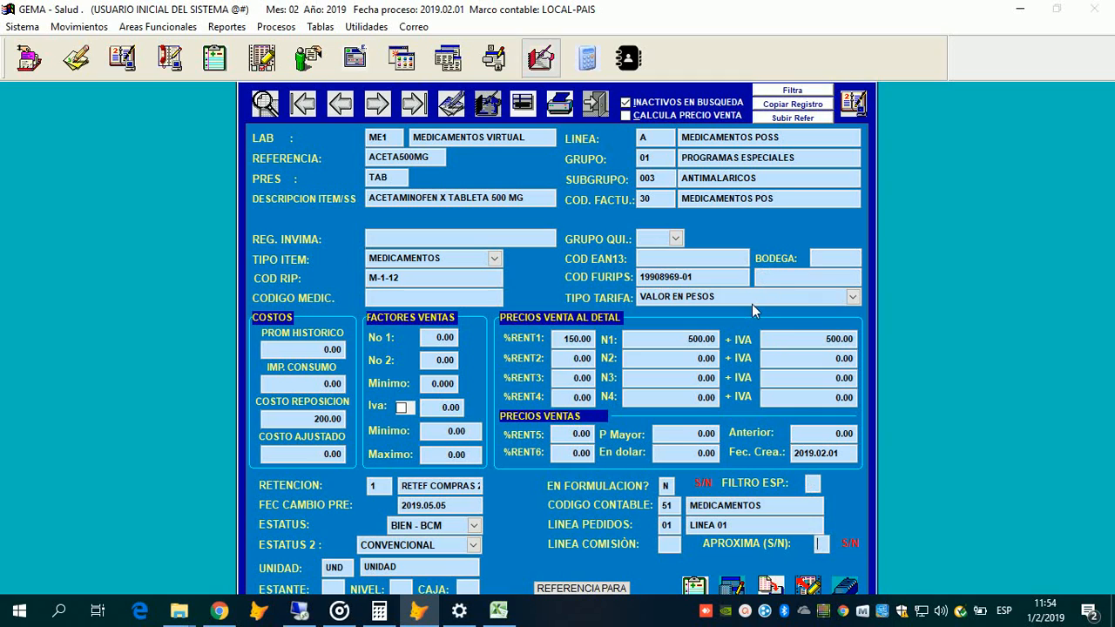
Step: Set APROXIMA to S and leave TIPO TARIFA on VALOR EN PESOS
type("S")
key("Return")
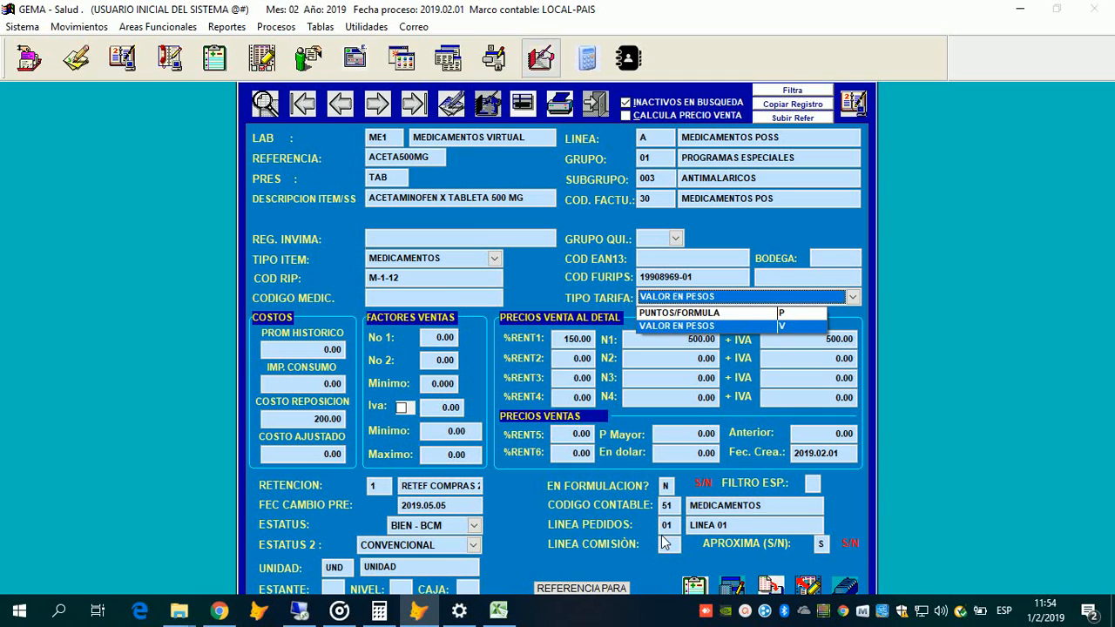
key("Up")
key("Down")
Step: Close the tariff type choices with VALOR EN PESOS kept
left_click(543, 321)
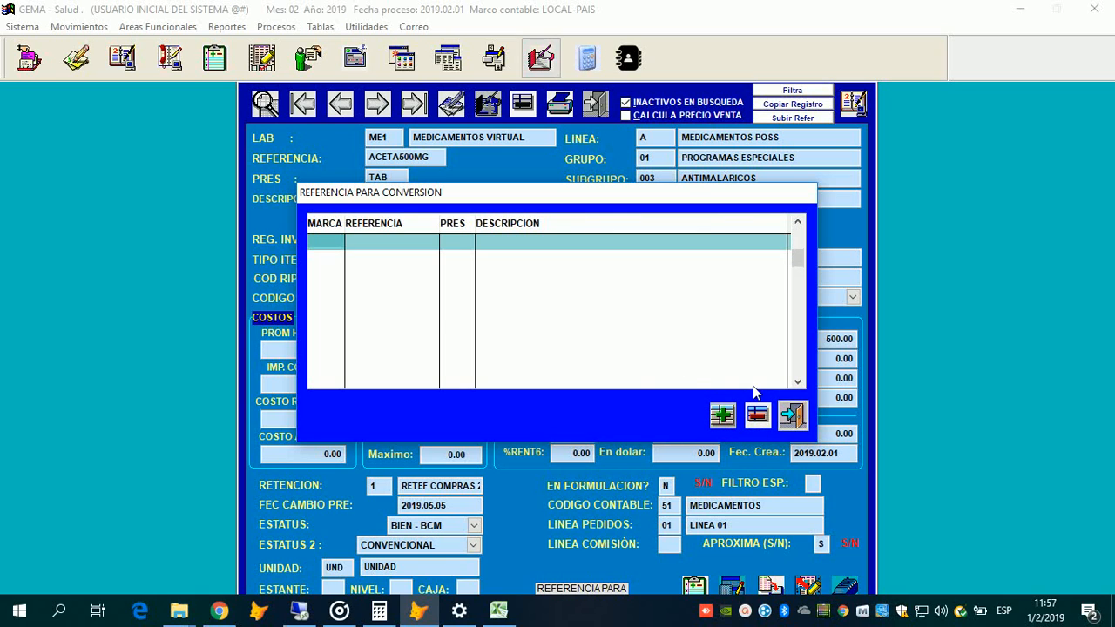
Step: Dismiss the invalid-brand warning and close the empty conversion reference list without adding entries
left_click(792, 418)
key("Return")
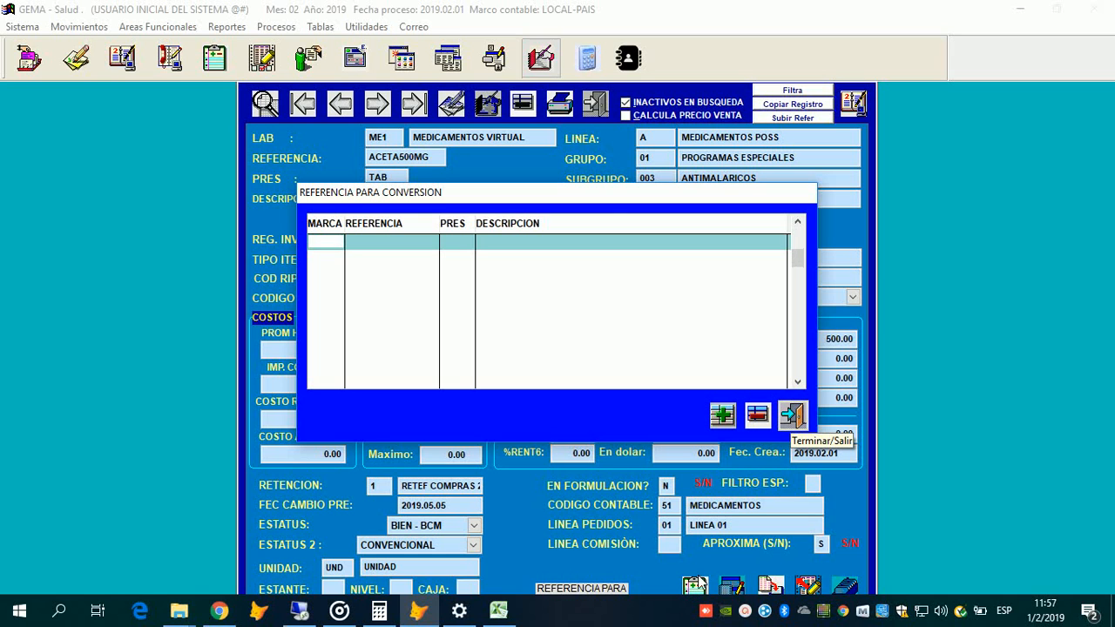
left_click(793, 416)
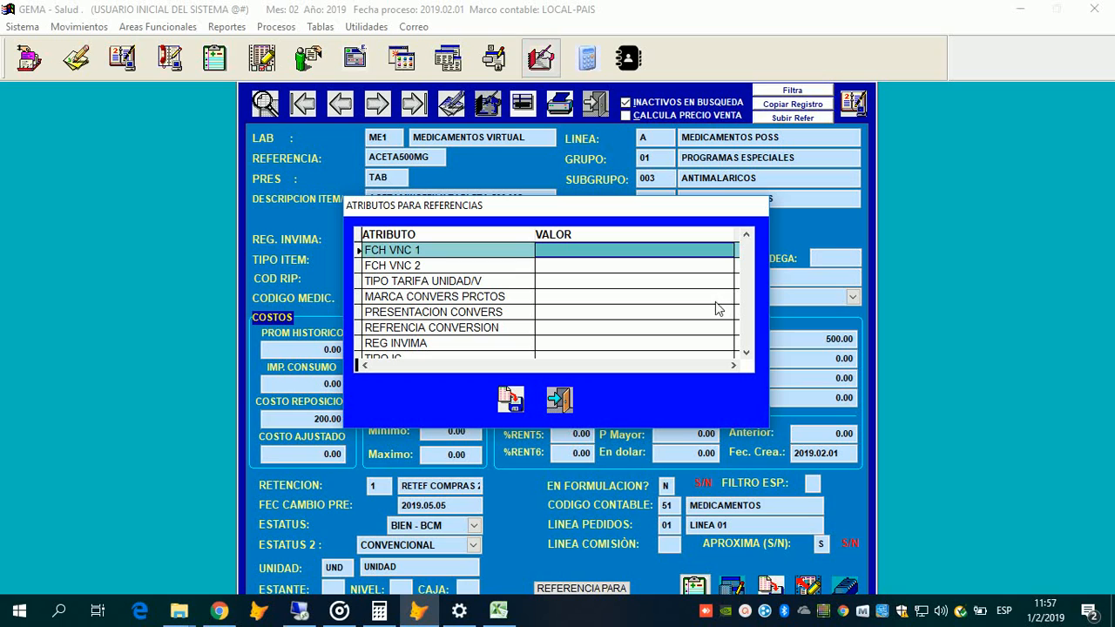
Step: Browse the attributes from FCH VNC 1 to PRESENTACION CONVERS, then close the list leaving values blank
left_click(541, 285)
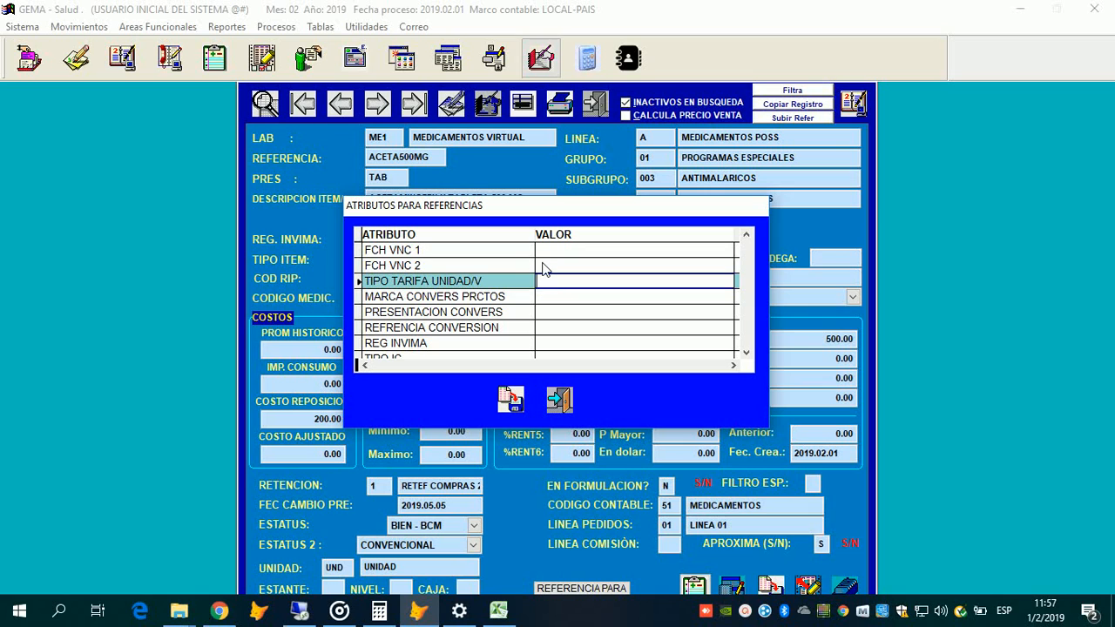
key("Down")
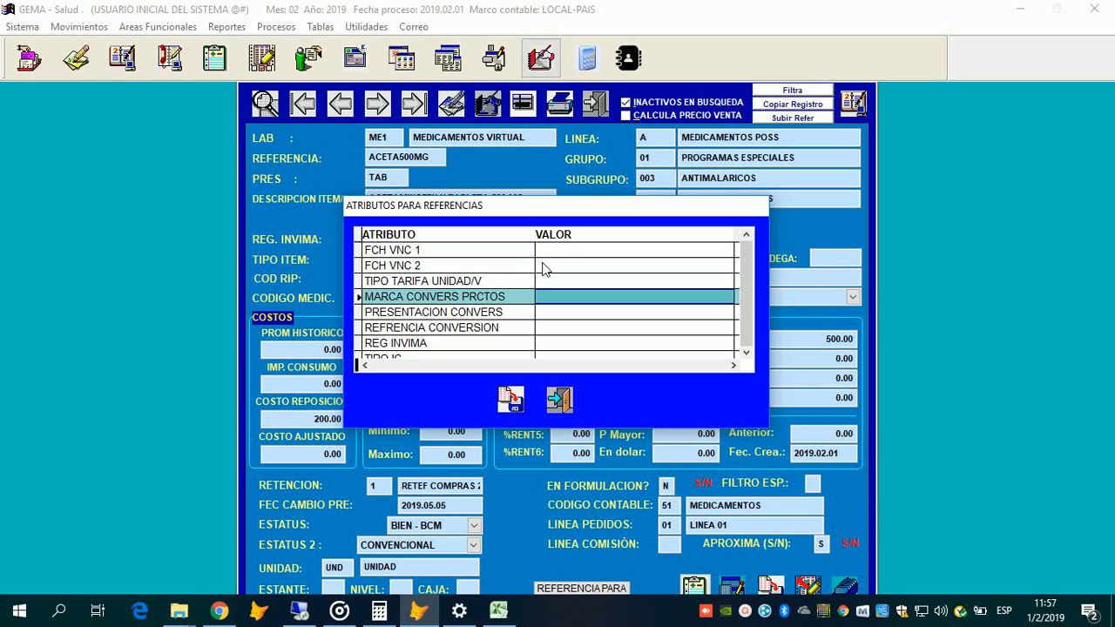
key("Down")
key("Down")
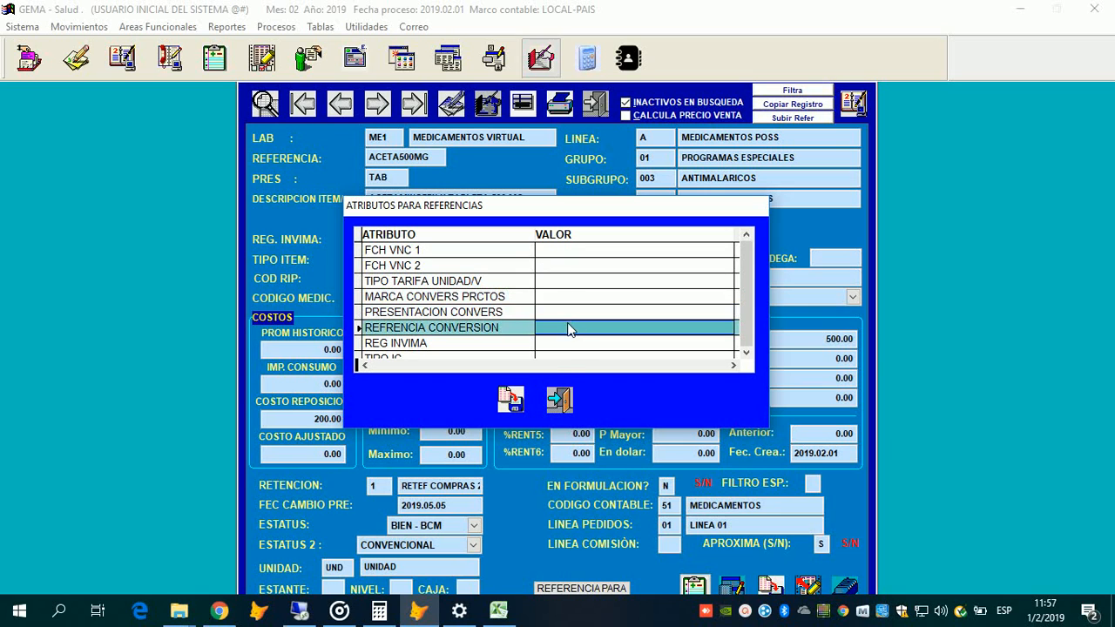
key("Up")
key("Down")
key("Down")
key("Down")
key("Up")
key("Up")
key("Up")
key("Up")
key("Up")
key("Up")
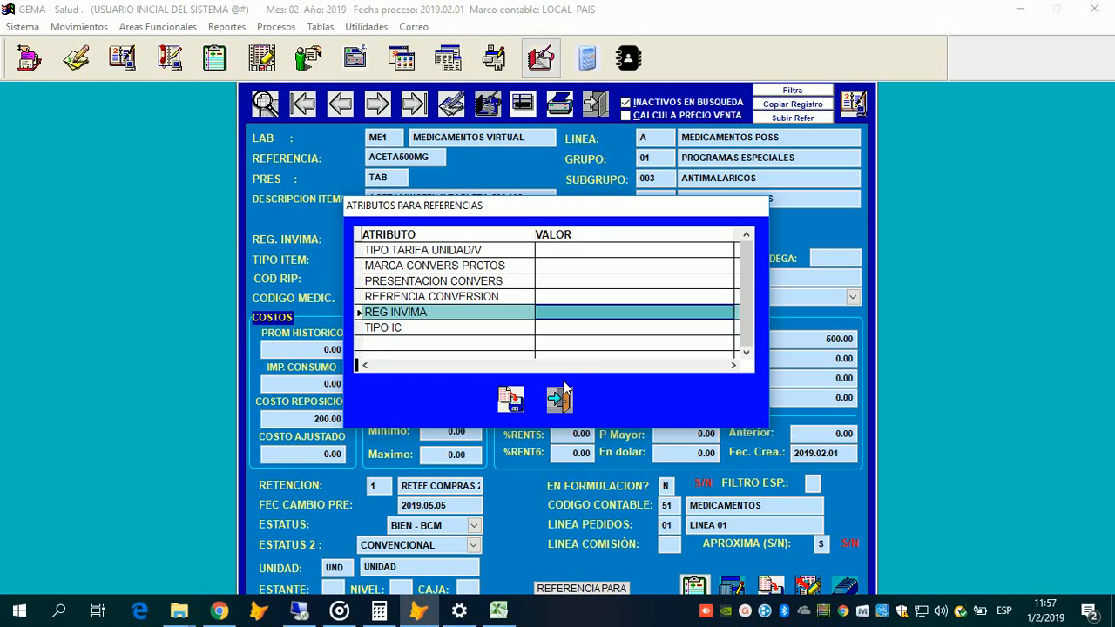
key("Up")
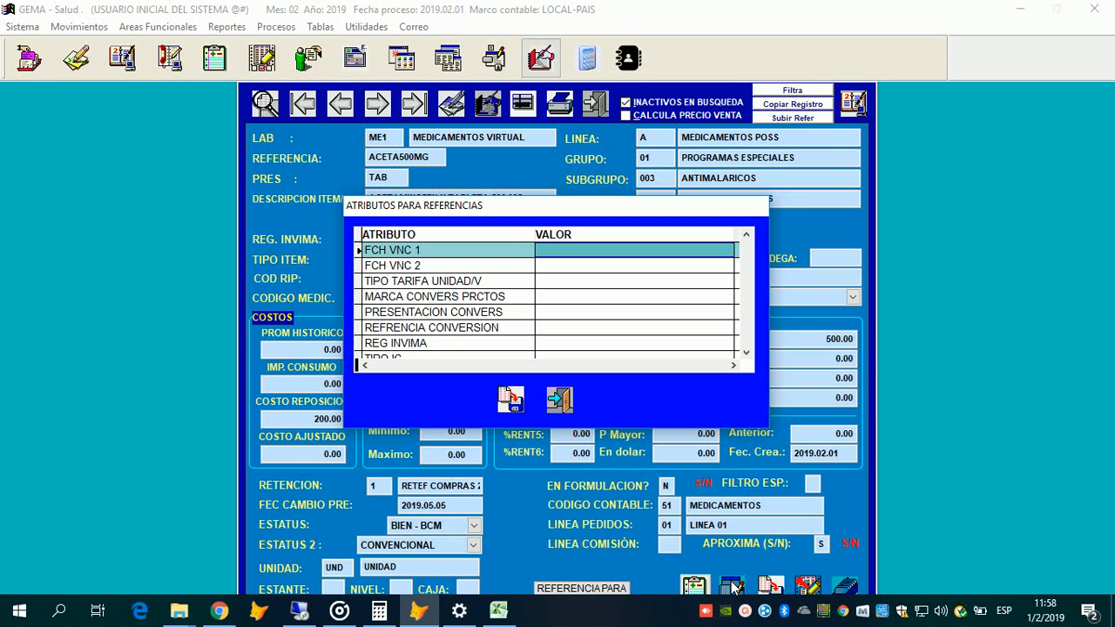
left_click(560, 401)
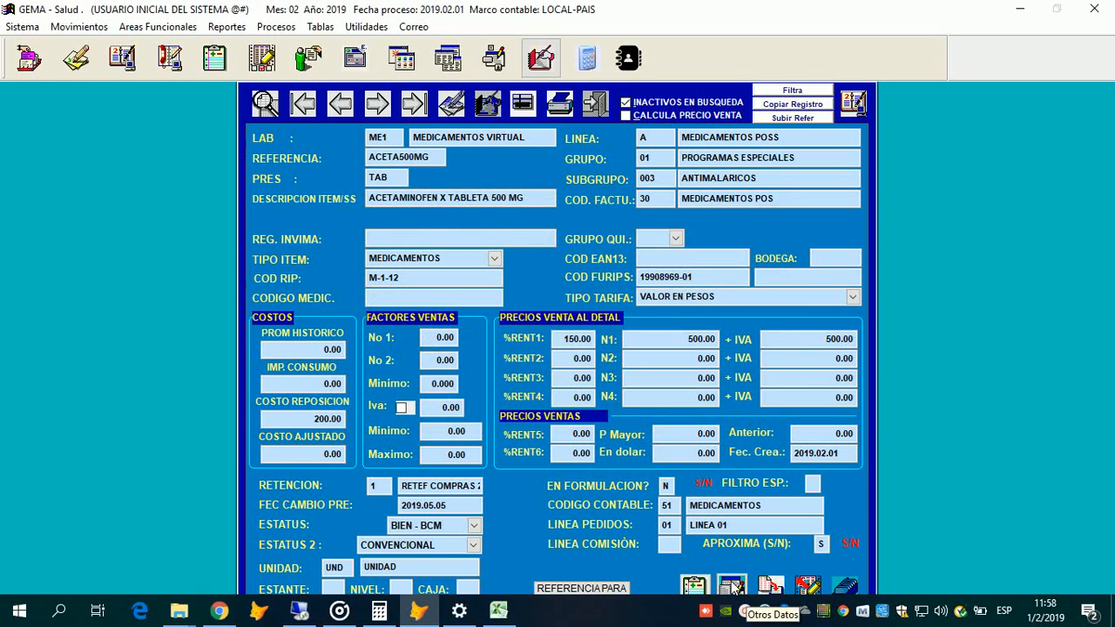
Step: Open the item's Otros Datos and enter M in the SEXO field
left_click(734, 588)
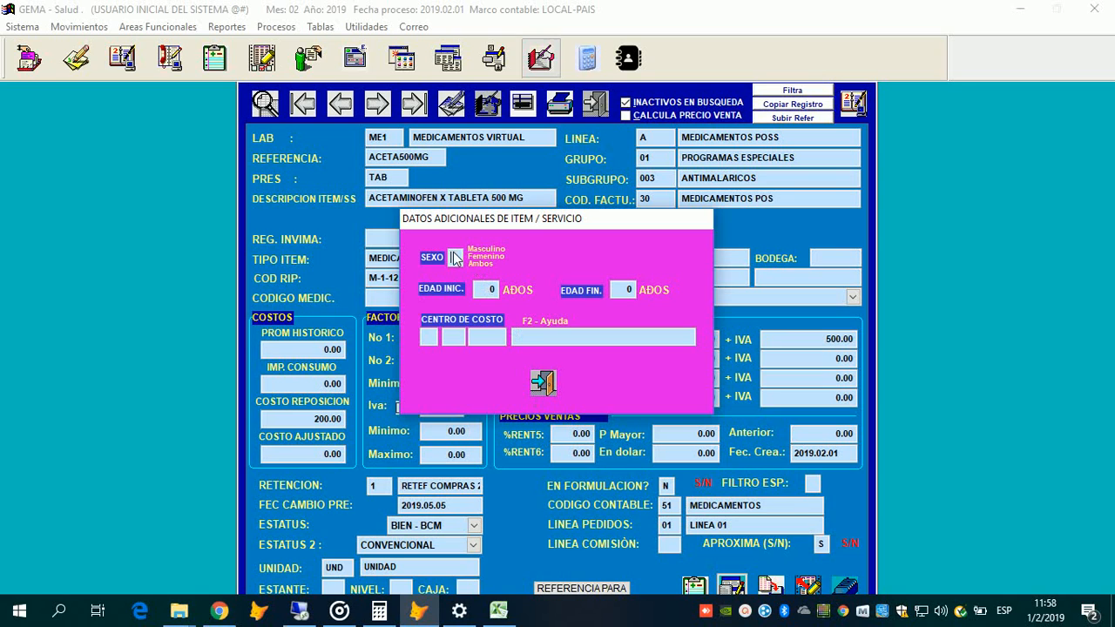
type("M")
Step: Change SEXO to A, set ages 1 to 18, and call up the cost-centre list with F2
key("Up")
type("A")
type("1")
key("Return")
type("18")
key("Return")
key("F2")
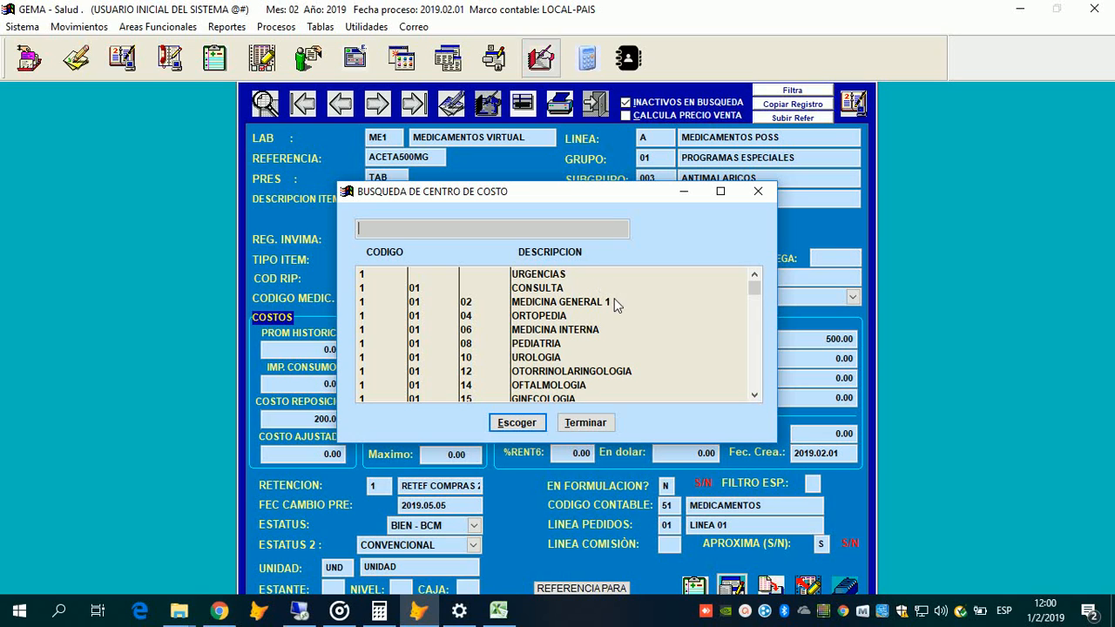
Step: Browse the cost-centre list, close it without choosing, and dismiss the invalid-code error
left_click(568, 330)
scroll(569, 330, "down", 2)
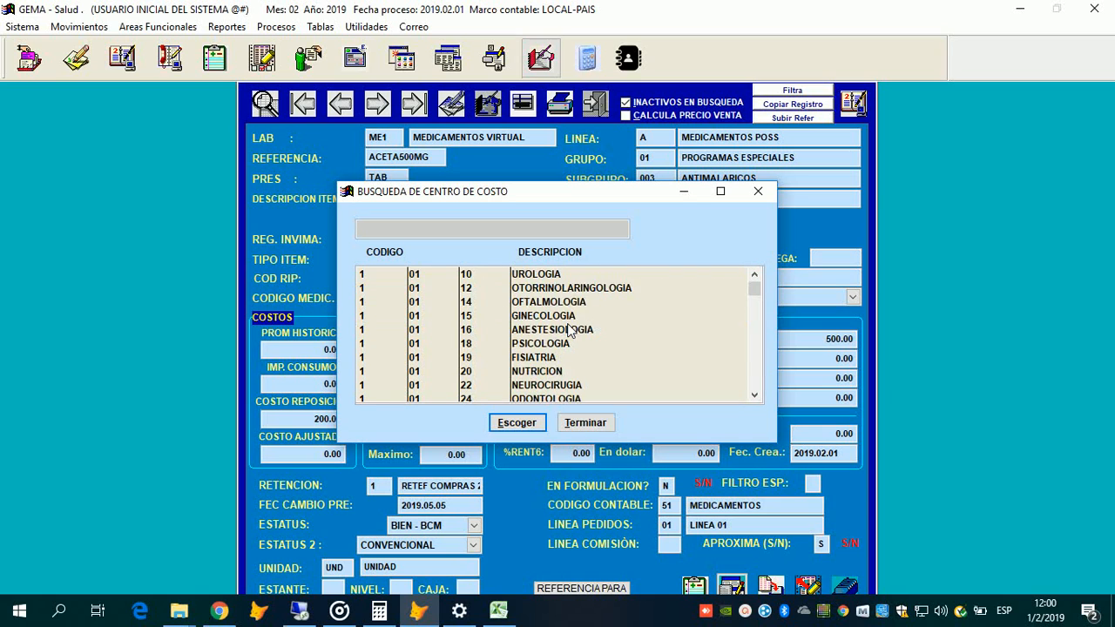
scroll(568, 329, "up", 2)
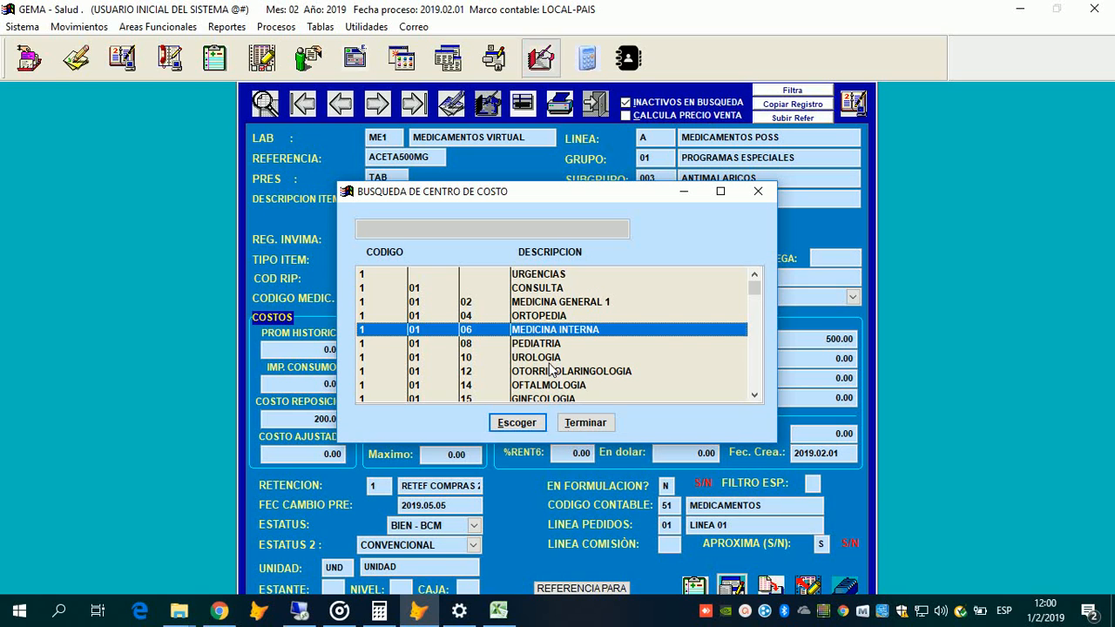
key("Home")
key("Escape")
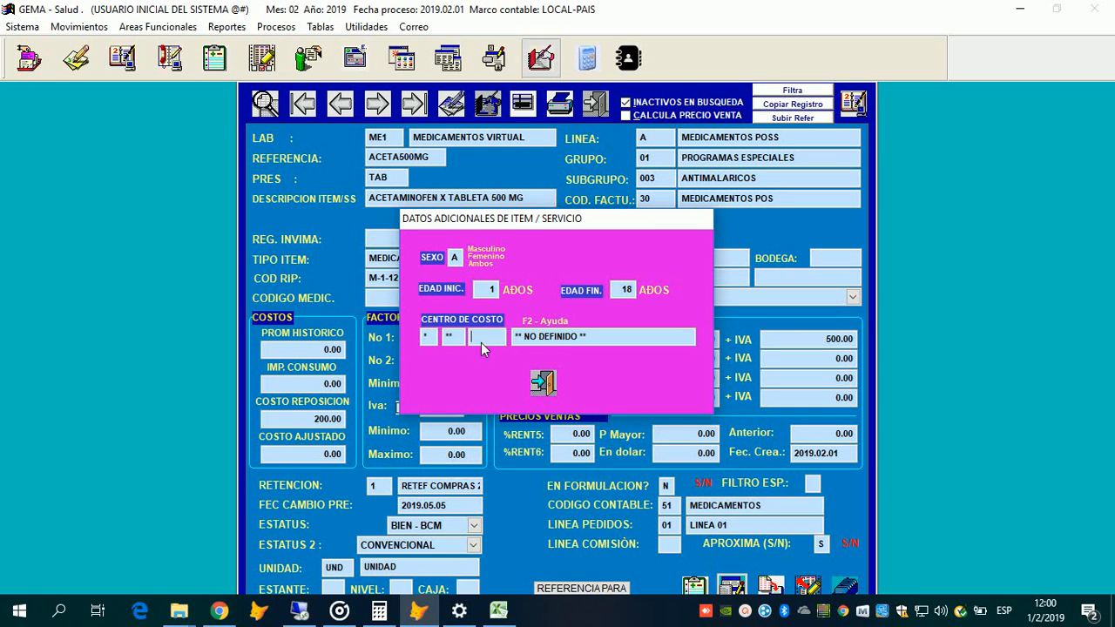
key("Return")
key("Return")
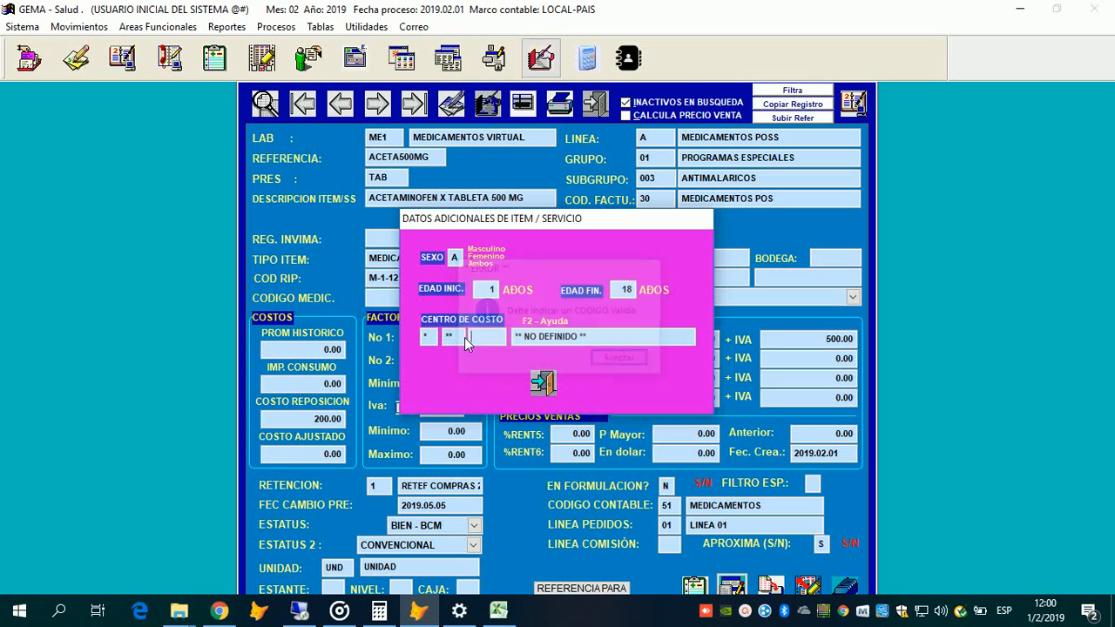
key("Return")
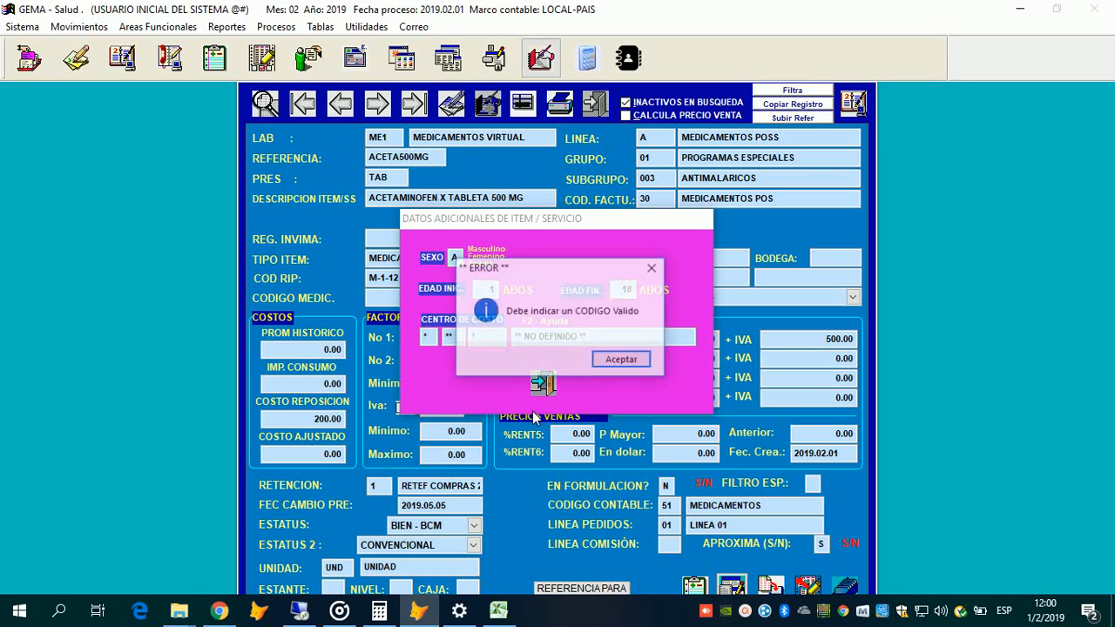
key("Return")
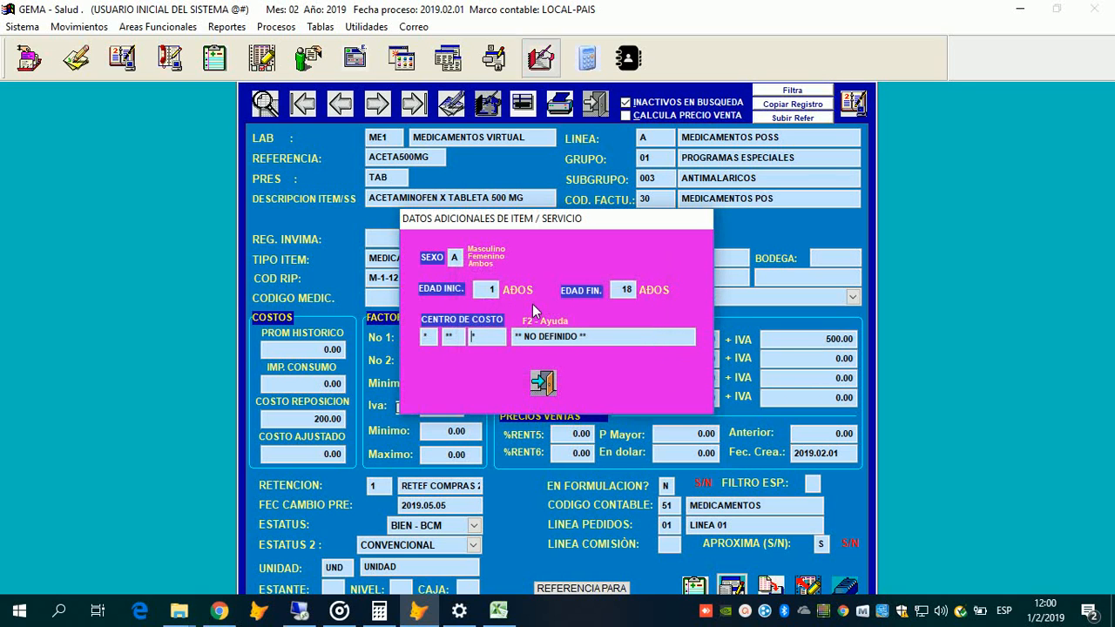
Step: Assign cost centre MEDICINA GENERAL 1 and close the Datos adicionales dialog
key("F2")
left_click(471, 302)
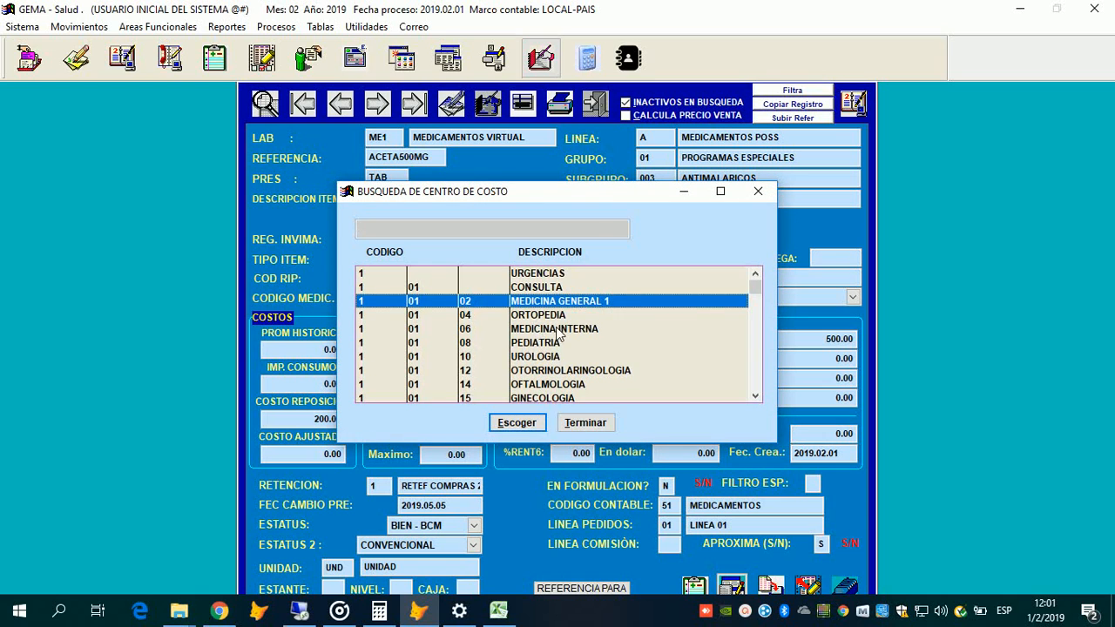
key("Return")
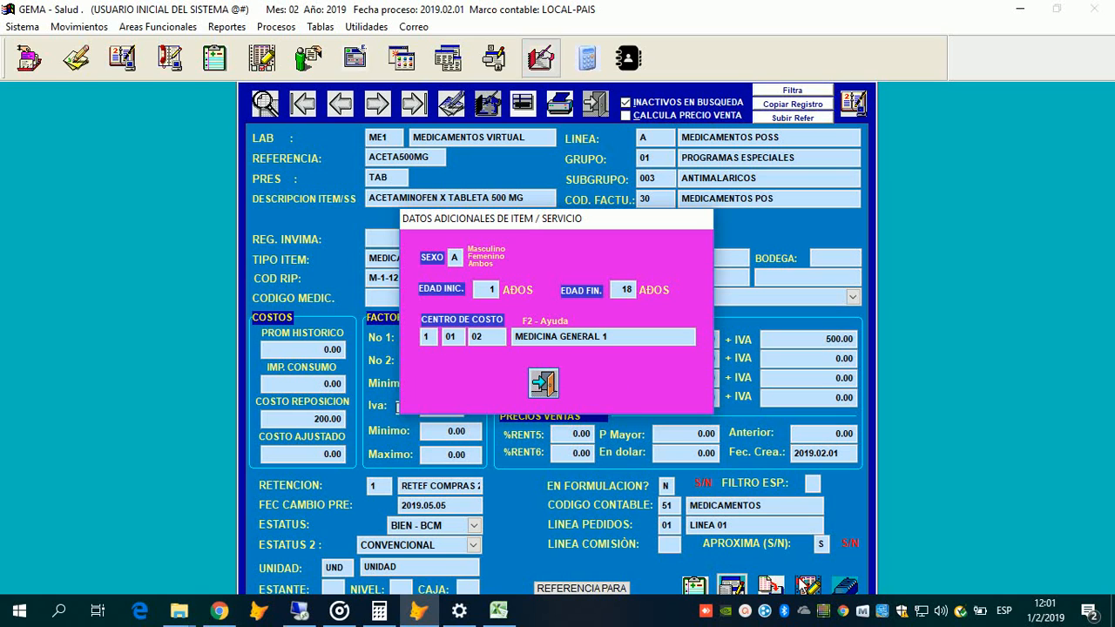
key("Escape")
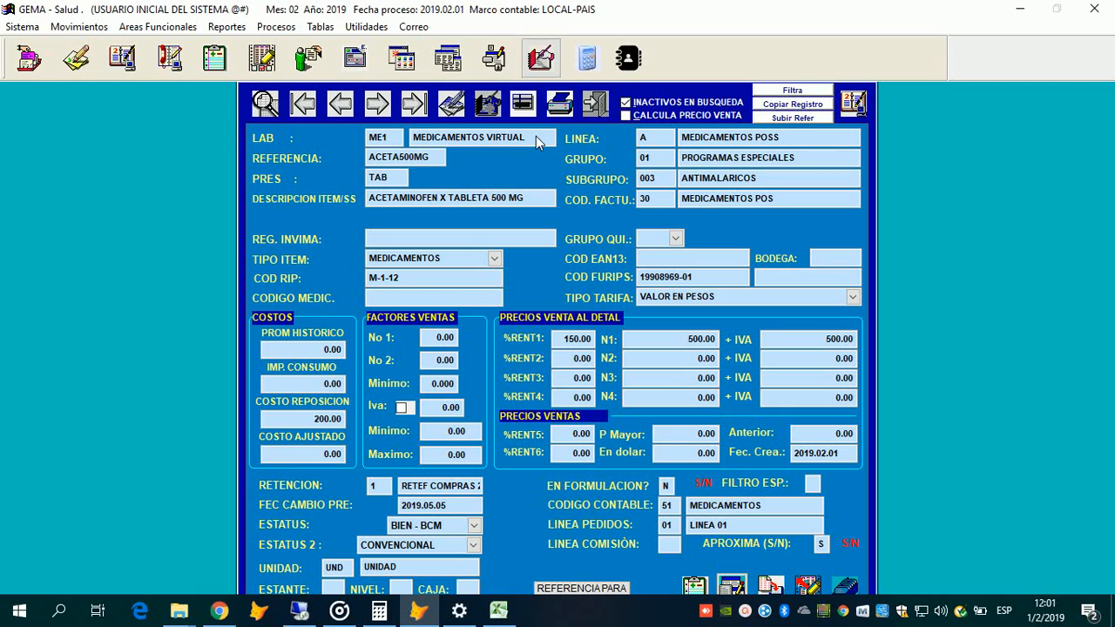
Step: Cancel the pending record addition and exit the references table, answering Sí to both prompts
left_click(599, 114)
left_click(558, 360)
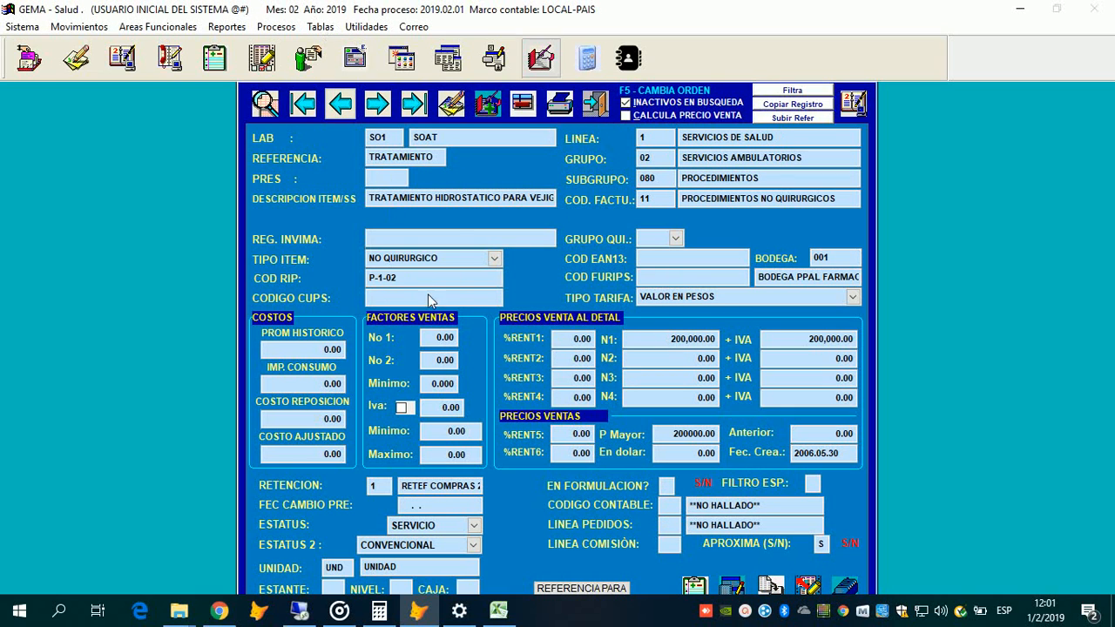
left_click(595, 103)
left_click(585, 359)
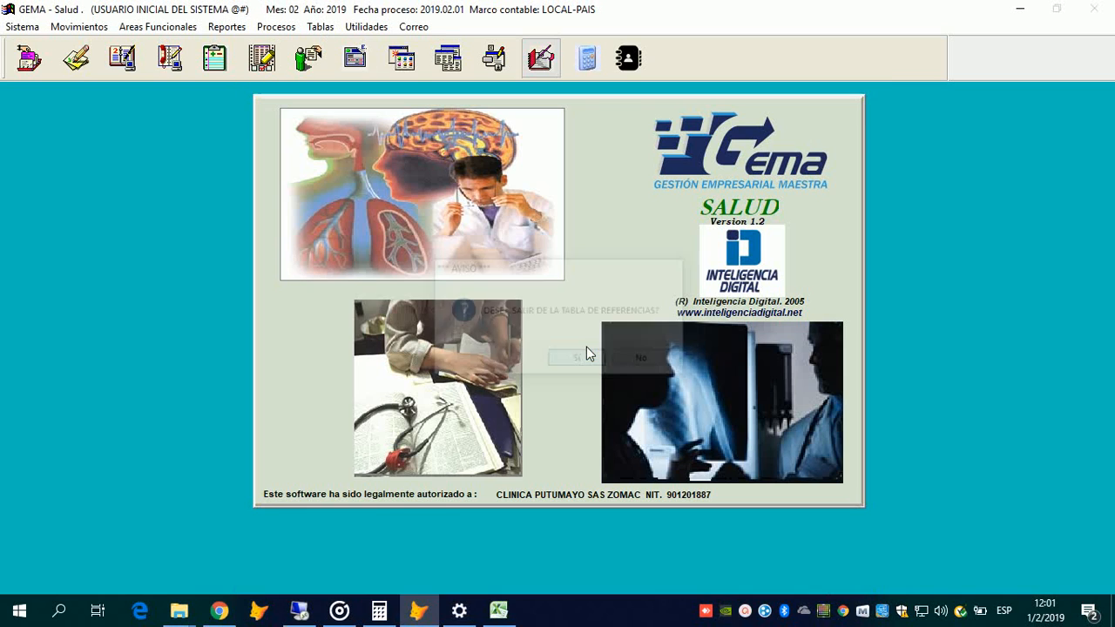
Step: Reopen Tabla Referencias from Tablas > Facturacion
left_click(320, 27)
mouse_move(321, 27)
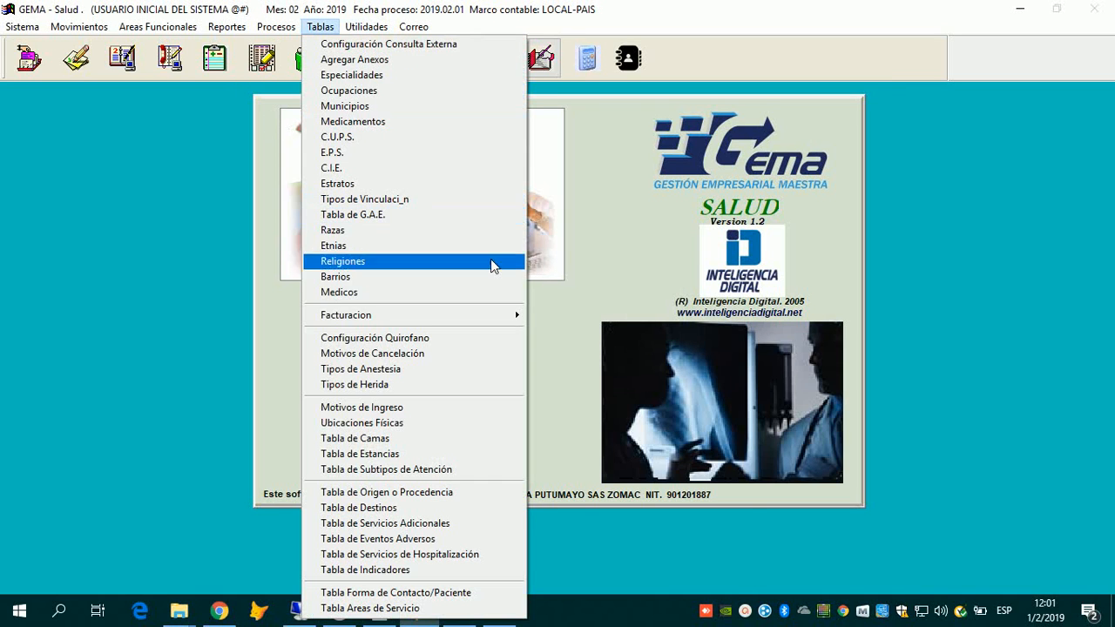
mouse_move(468, 316)
key("Return")
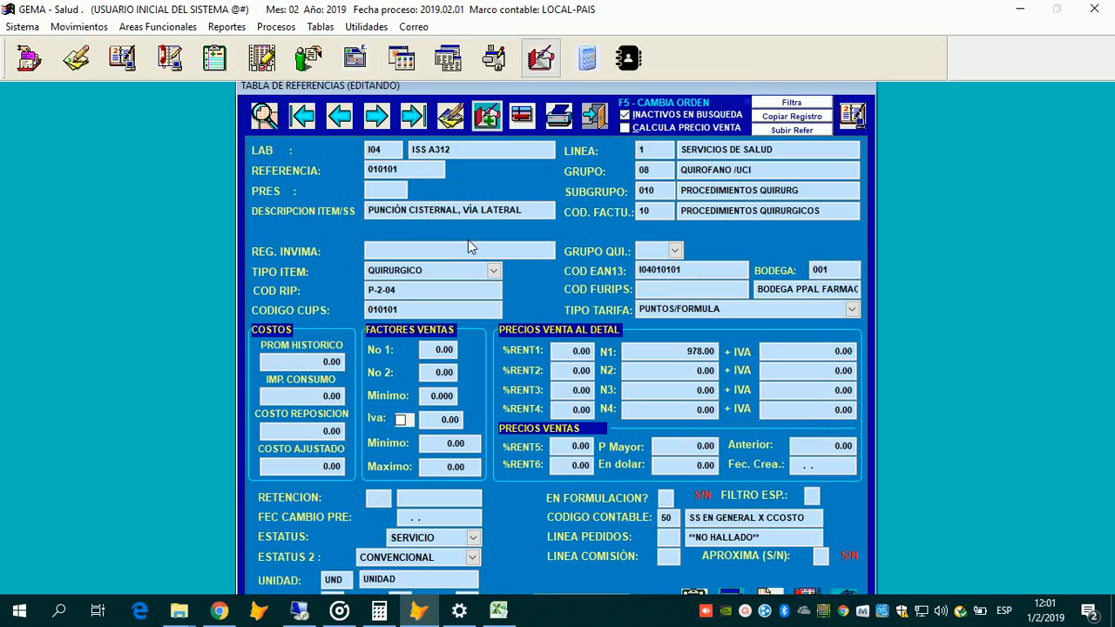
Step: Run a QBE search with Nombre *ACETA and load the ME1.ACET500MG.TAB record
key("Left")
key("Left")
key("Left")
key("Left")
key("Left")
key("Left")
key("Return")
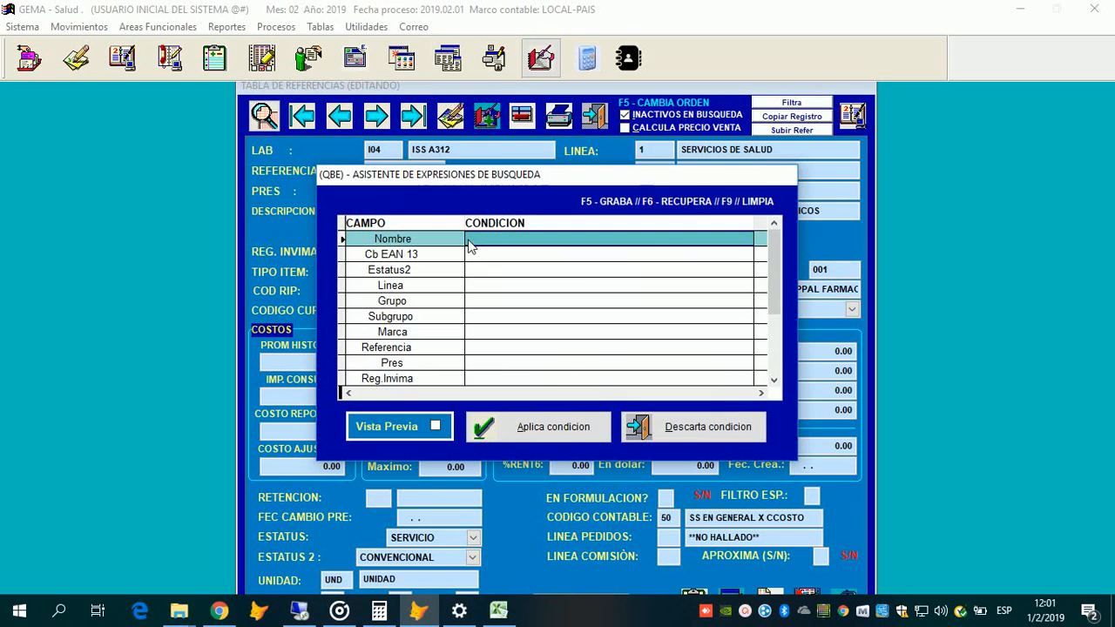
left_click(468, 245)
type("*A")
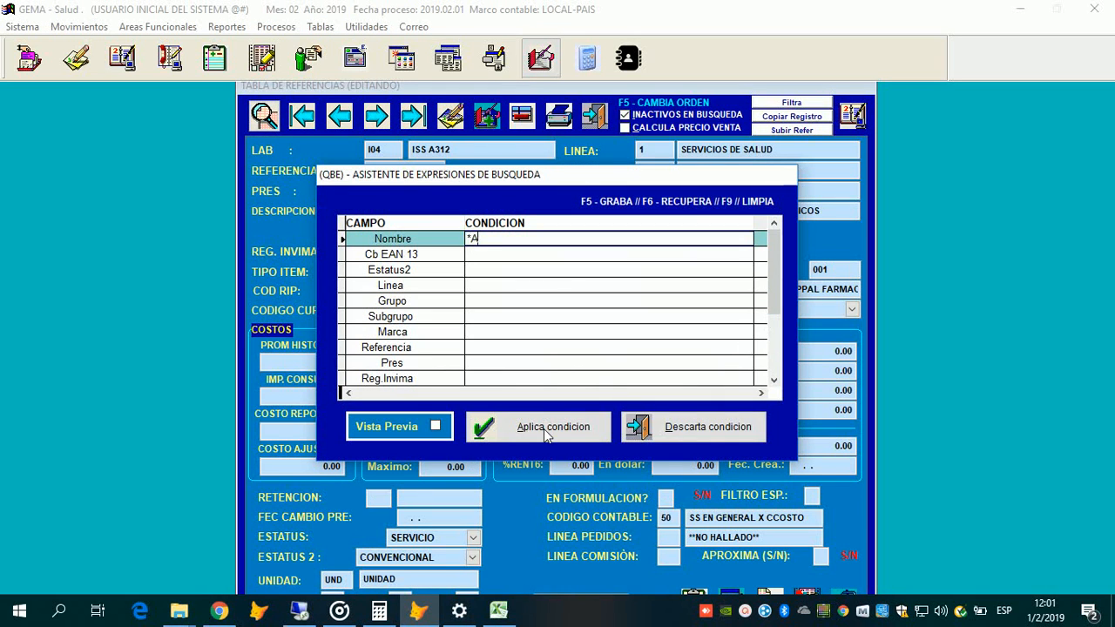
type("ACETA")
key("Tab")
key("Tab")
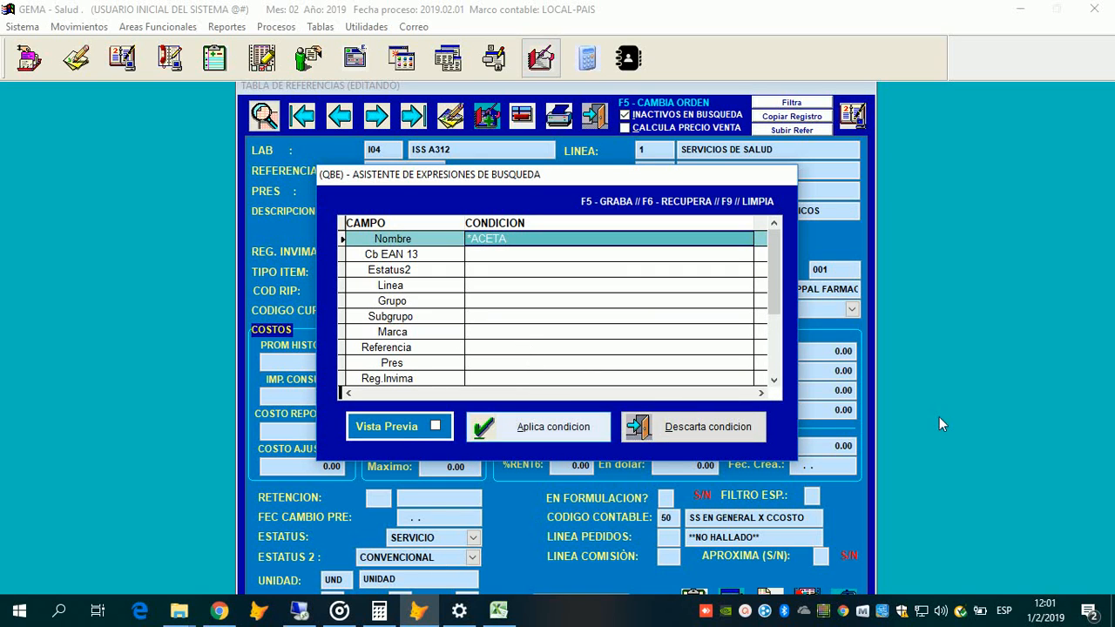
key("Return")
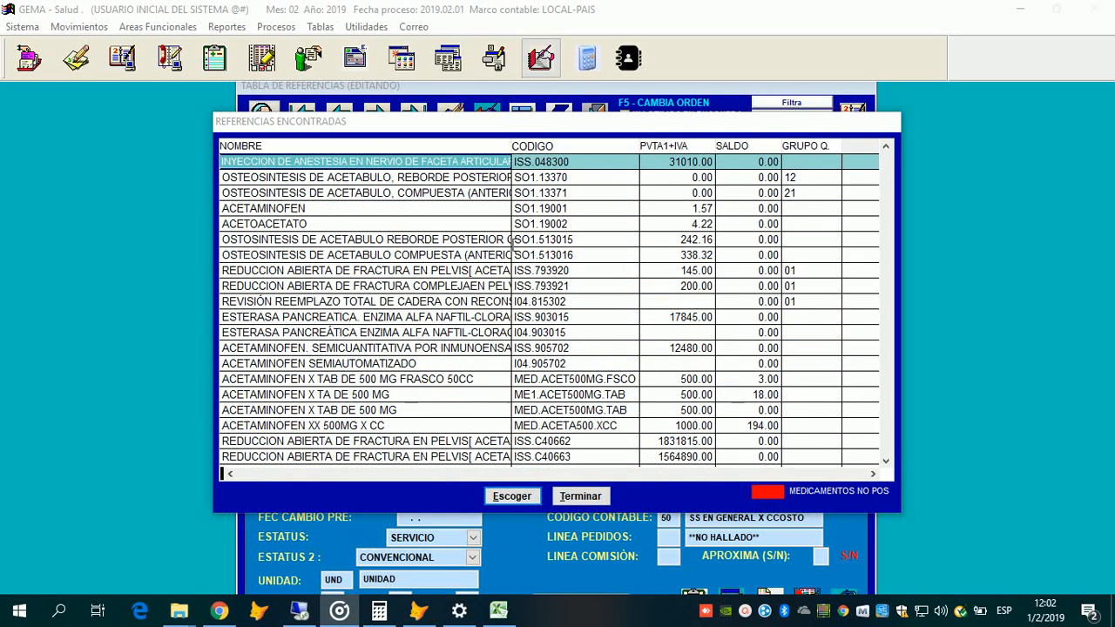
left_click(788, 117)
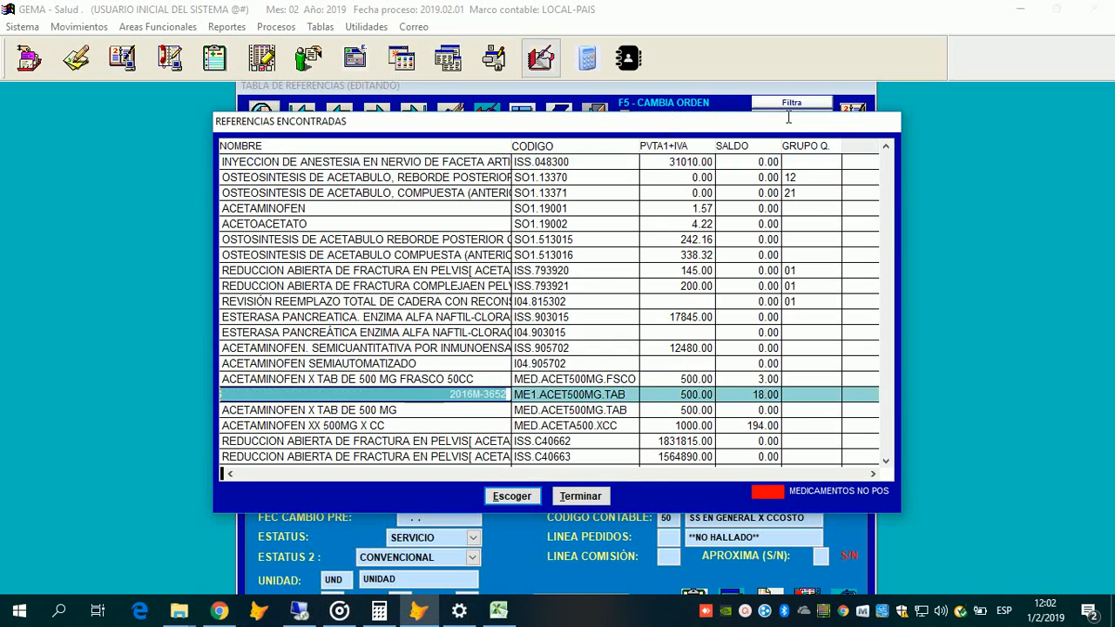
key("Return")
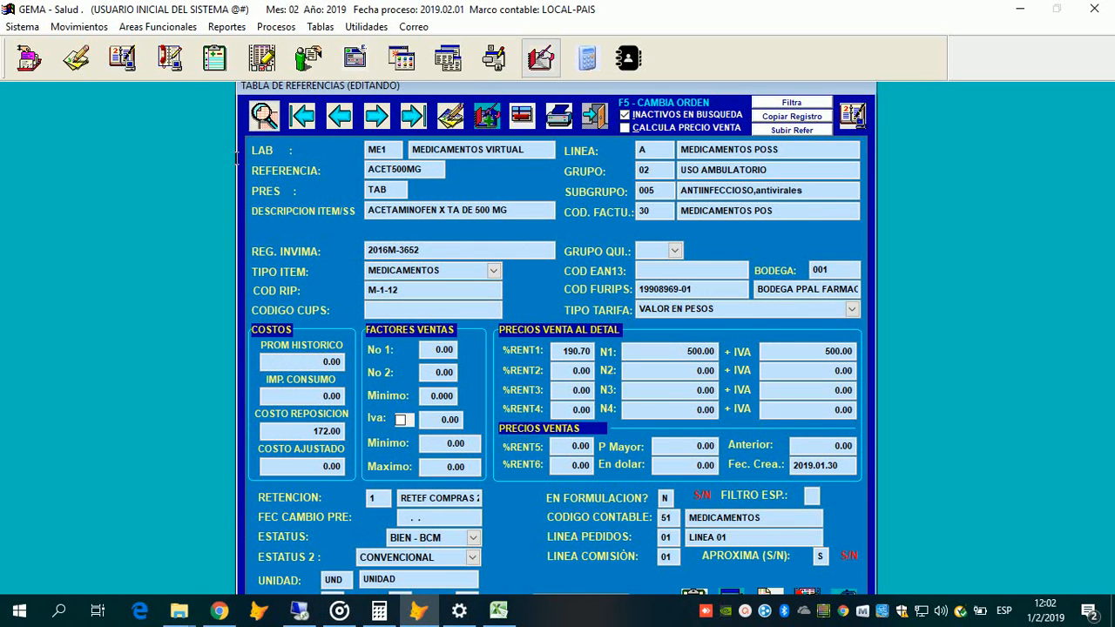
Step: Start copying the ACET500MG record as a new reference, after cancelling a first attempt
left_click(792, 117)
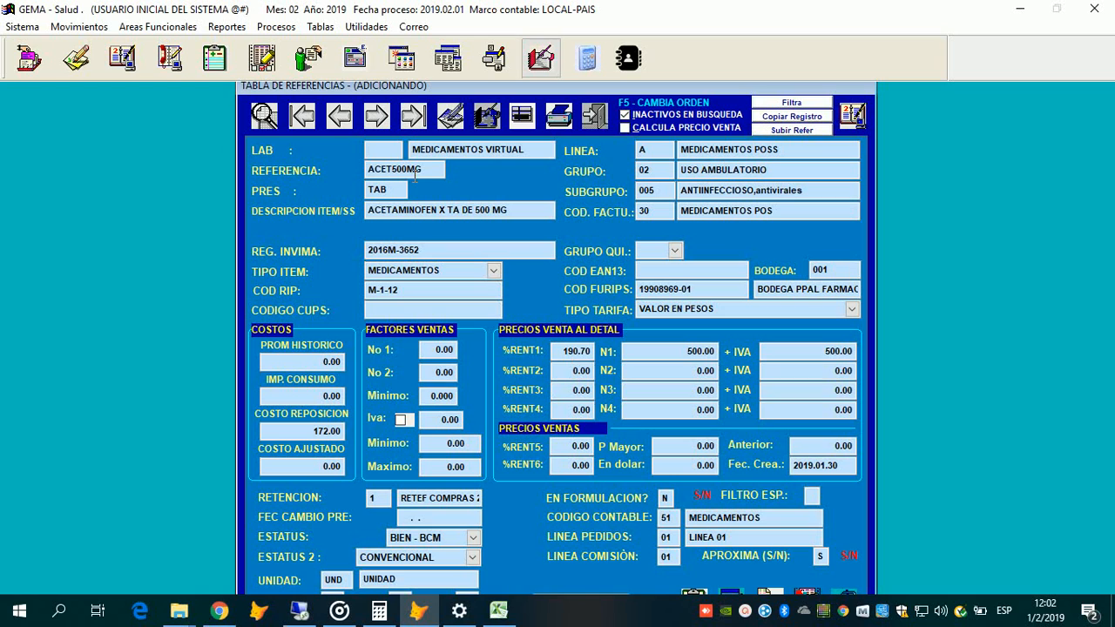
key("Escape")
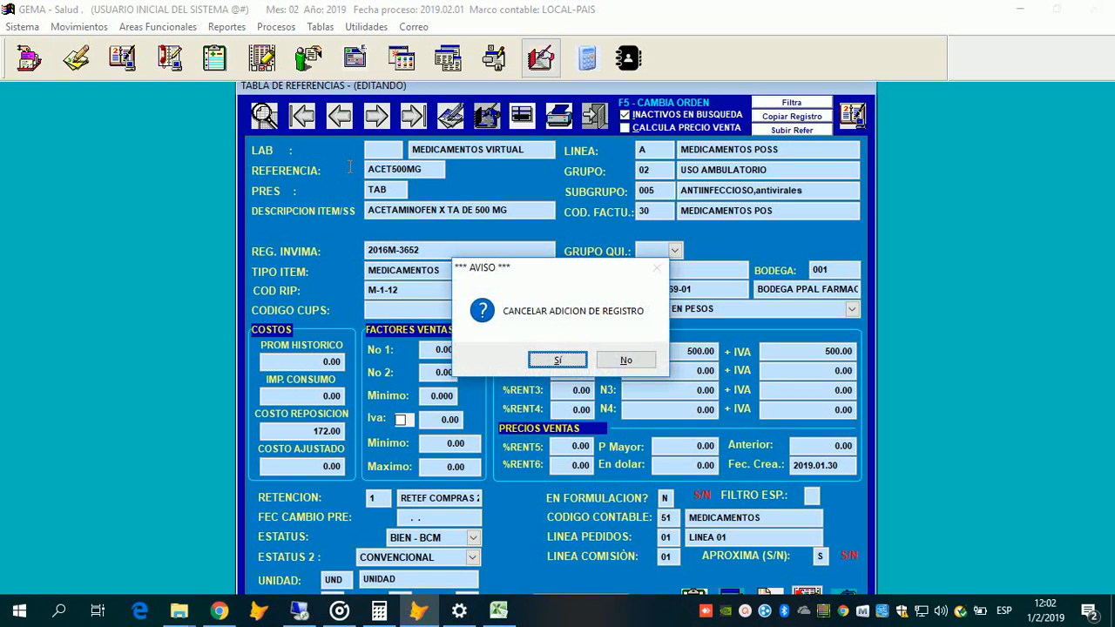
key("Return")
key("Insert")
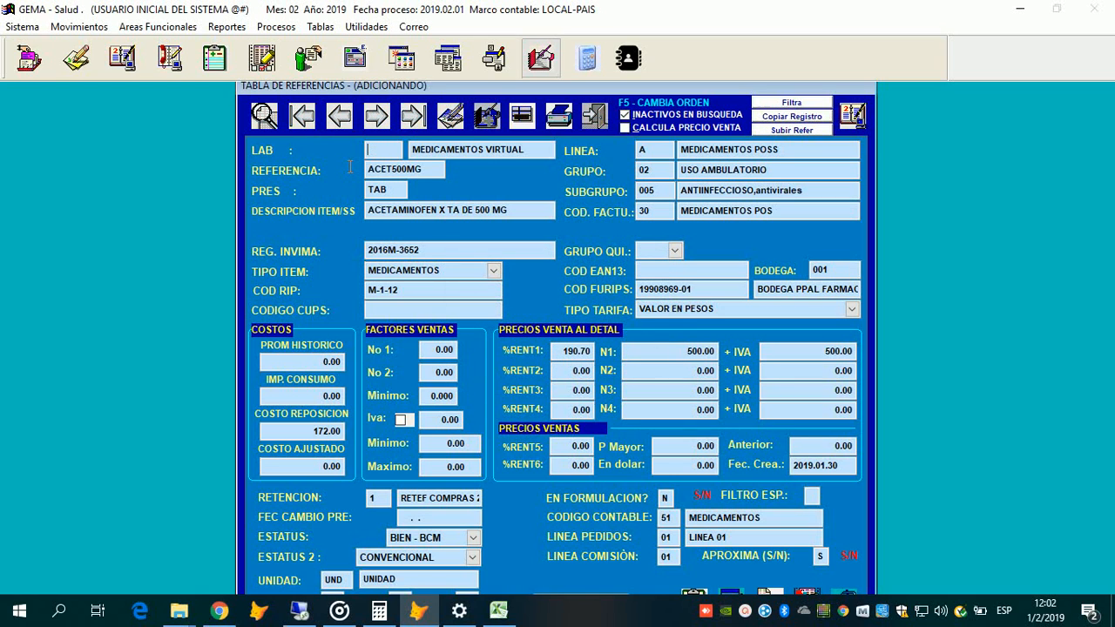
Step: Try brand codes MME and MM1, dismissing each 'NO ES UNA MARCA VALIDA' warning
type("MME")
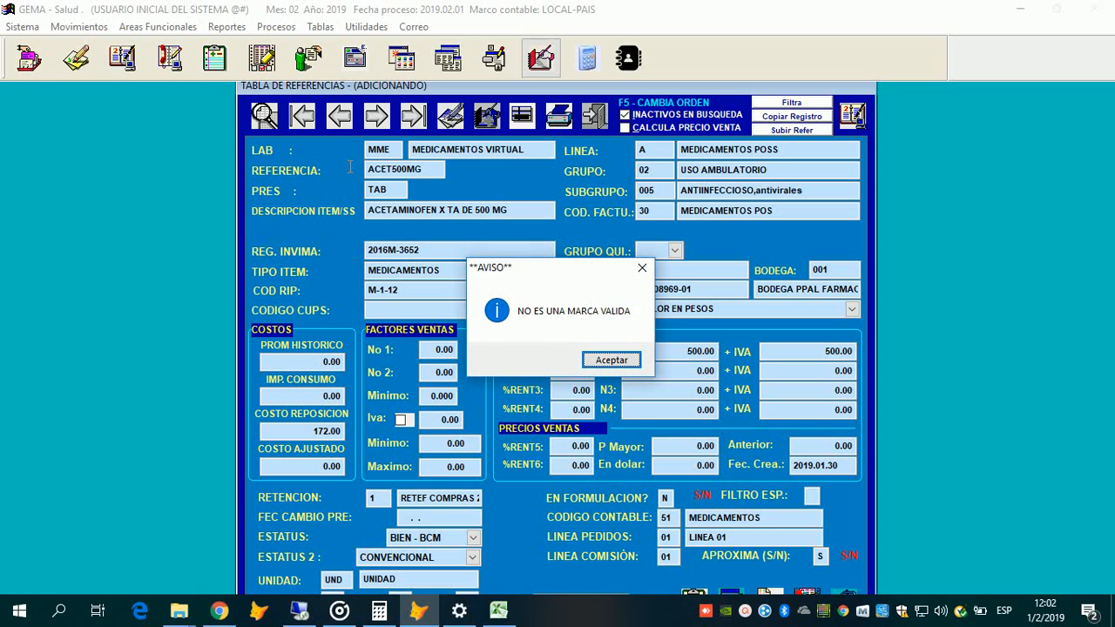
key("Return")
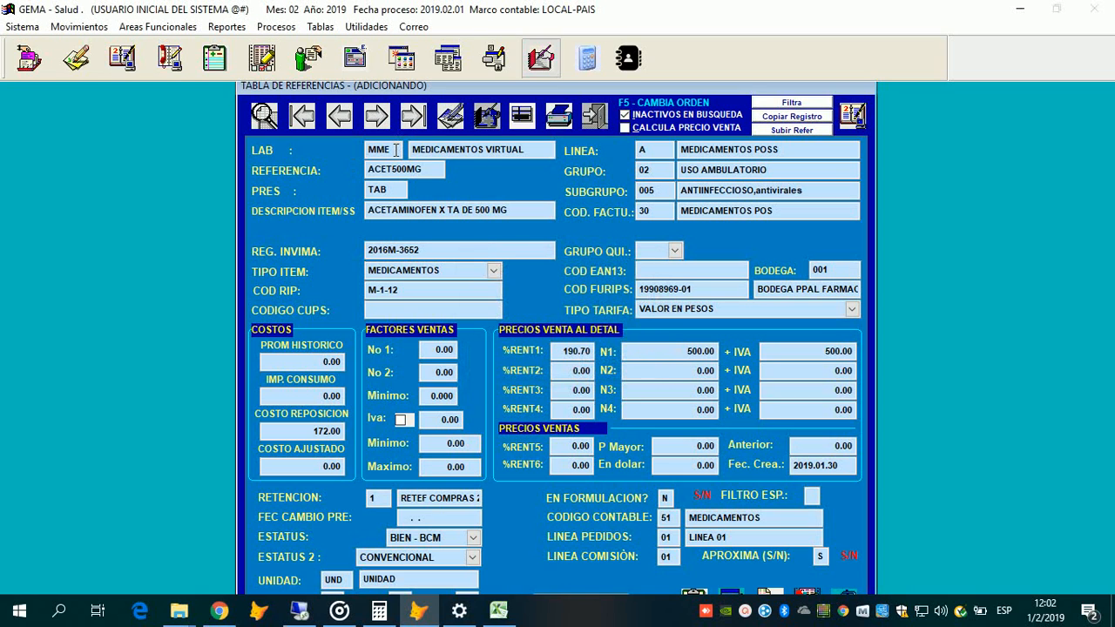
left_click(395, 150)
key("BackSpace")
type("1")
key("Return")
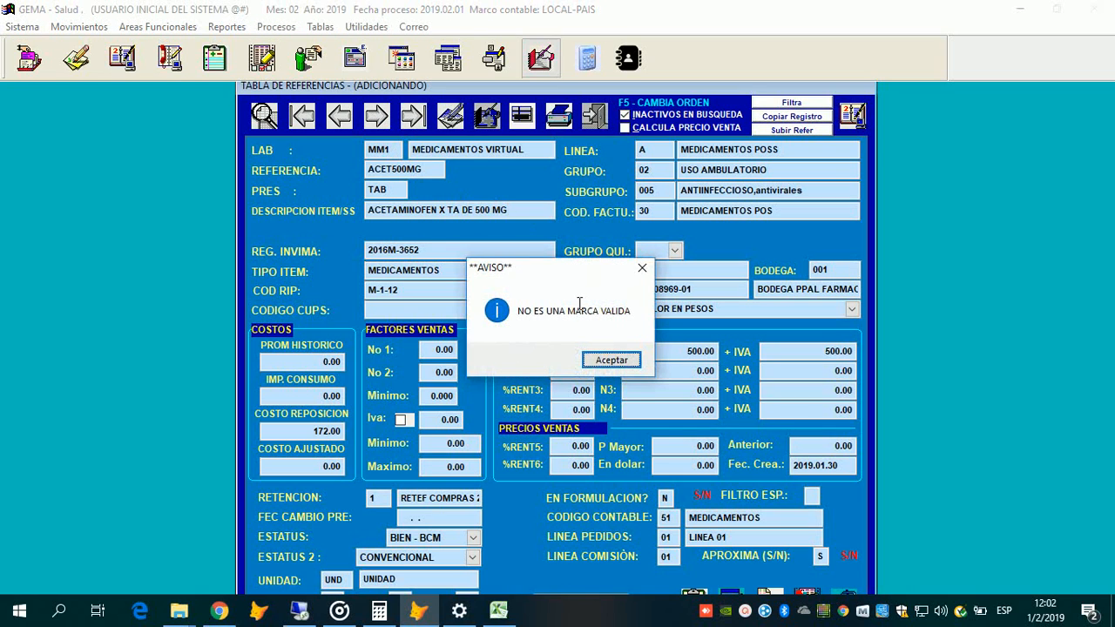
key("Return")
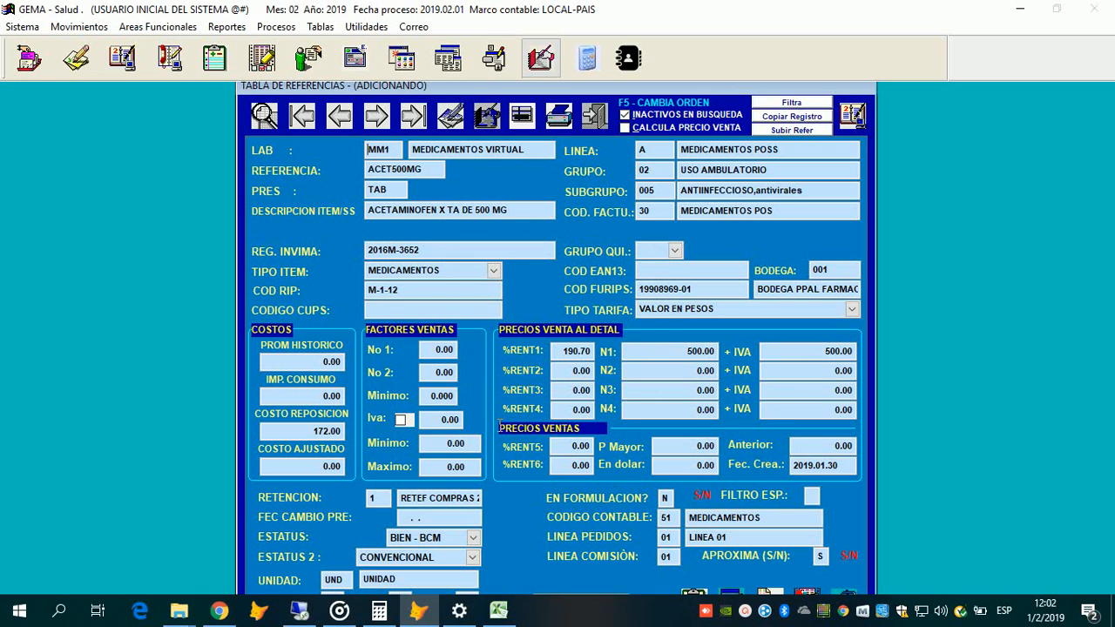
Step: Choose MED (MEDICAMENTOS) from the brand list as the LAB
key("F2")
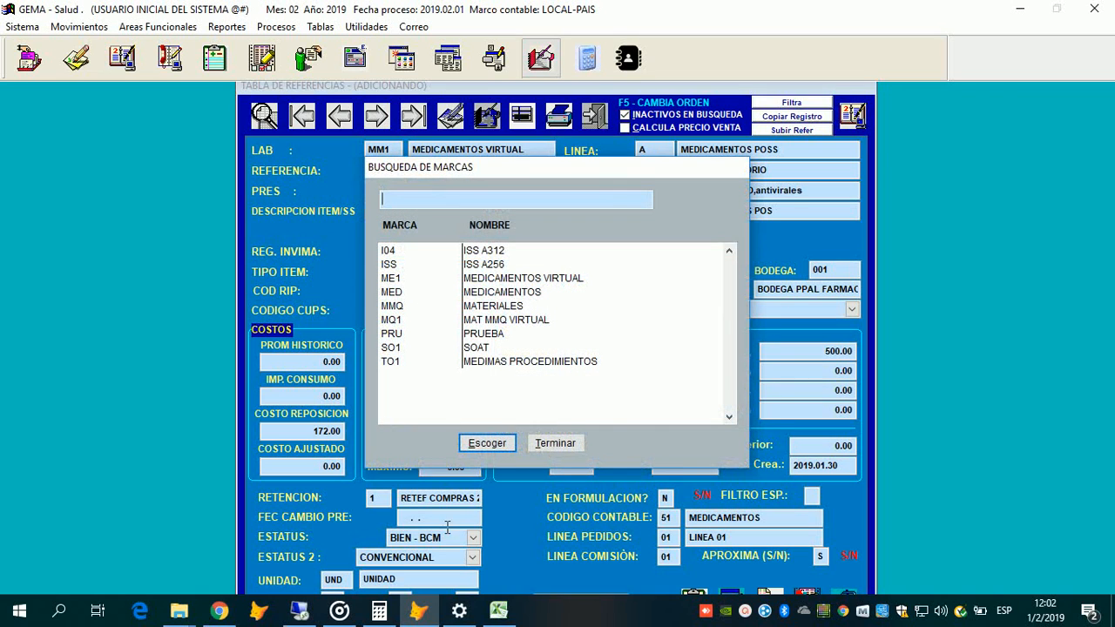
key("Down")
key("Up")
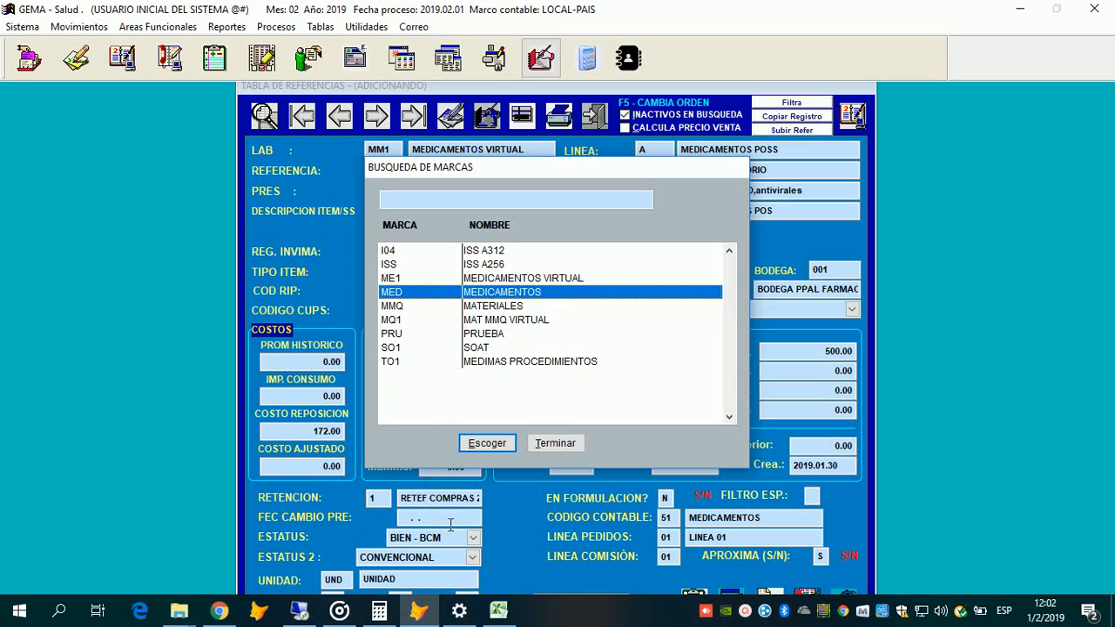
key("Return")
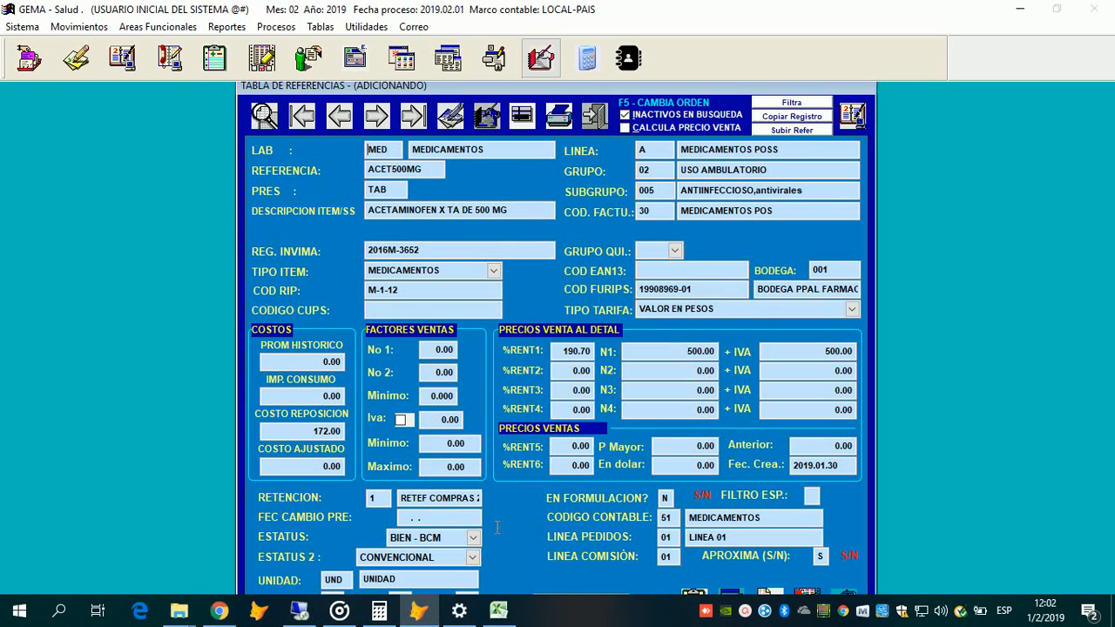
left_click(472, 538)
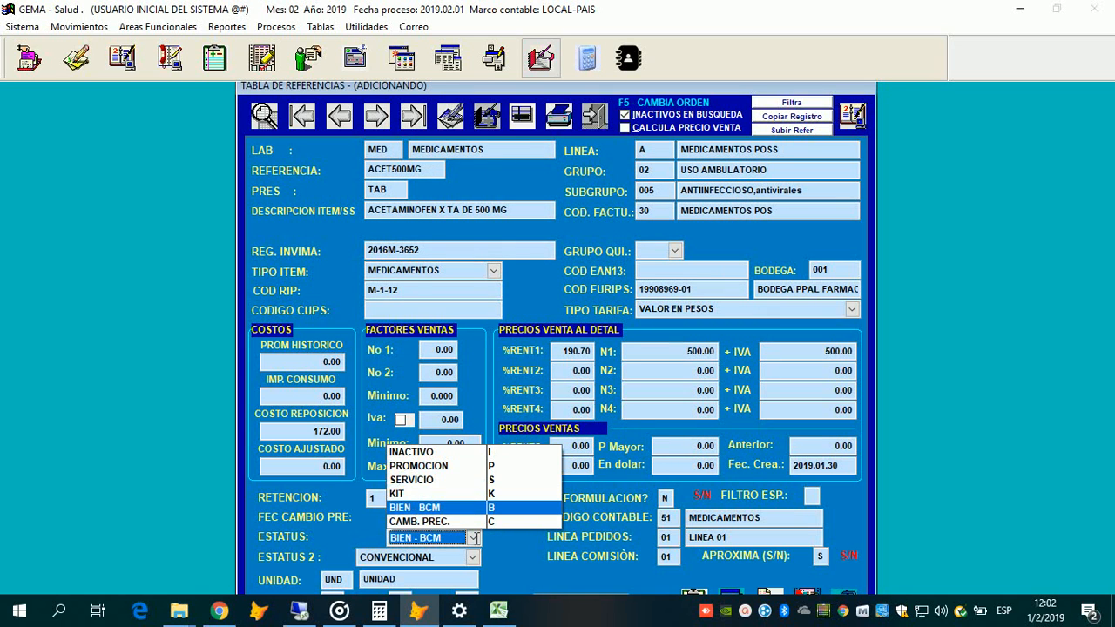
Step: Keep ESTATUS at BIEN - BCM, set EN FORMULACION to S, reach LINEA PEDIDOS, then end the addition
left_click(471, 508)
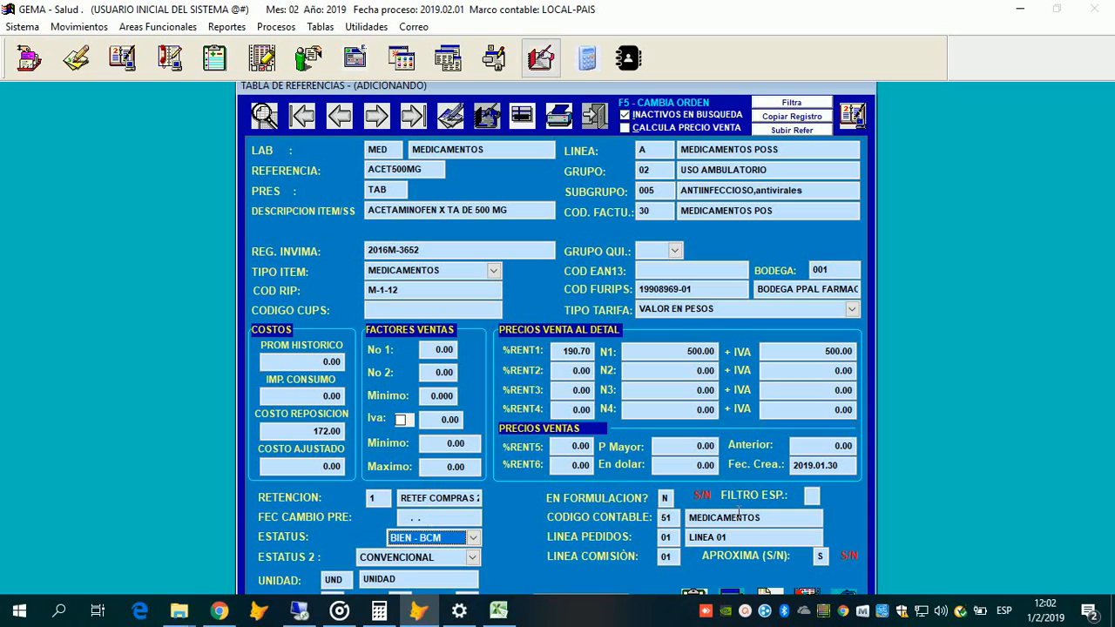
key("alt+Down")
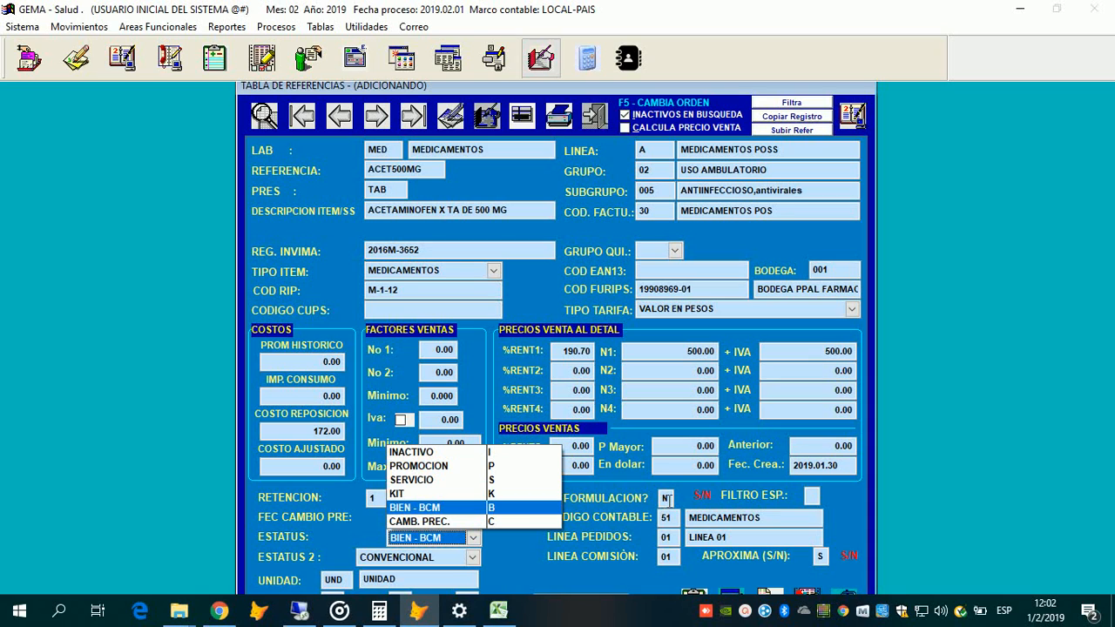
left_click(447, 538)
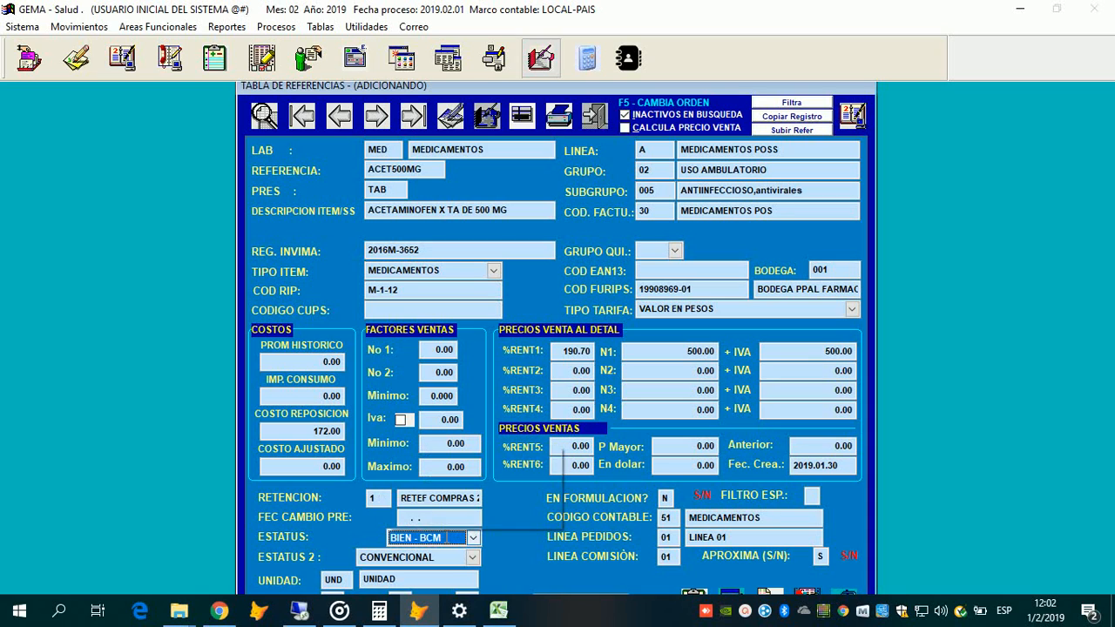
key("Tab")
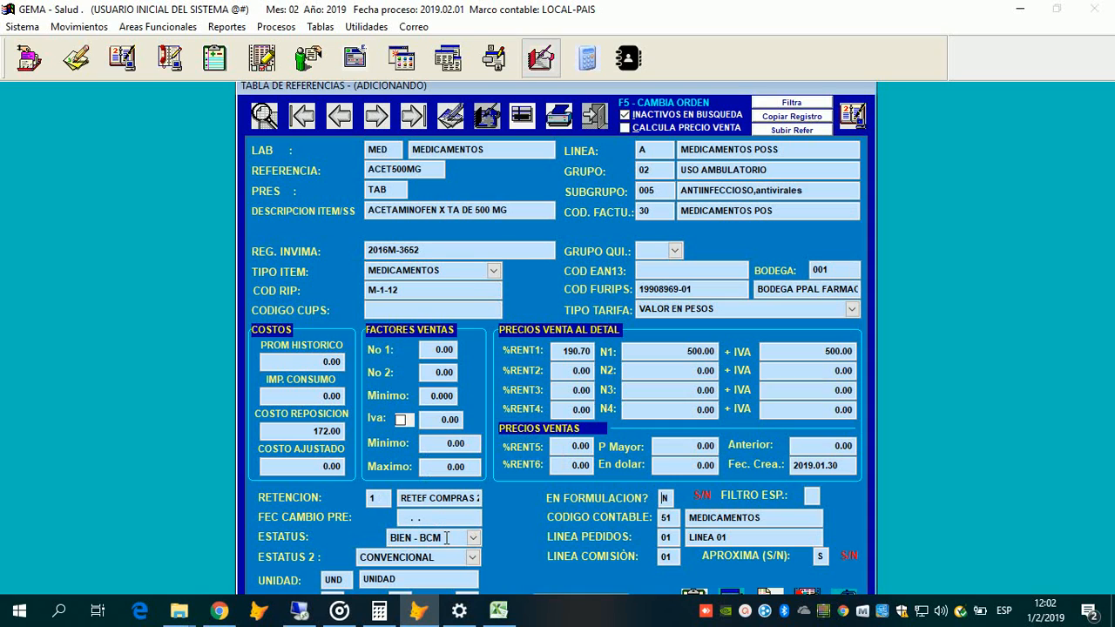
left_click(473, 539)
left_click(715, 552)
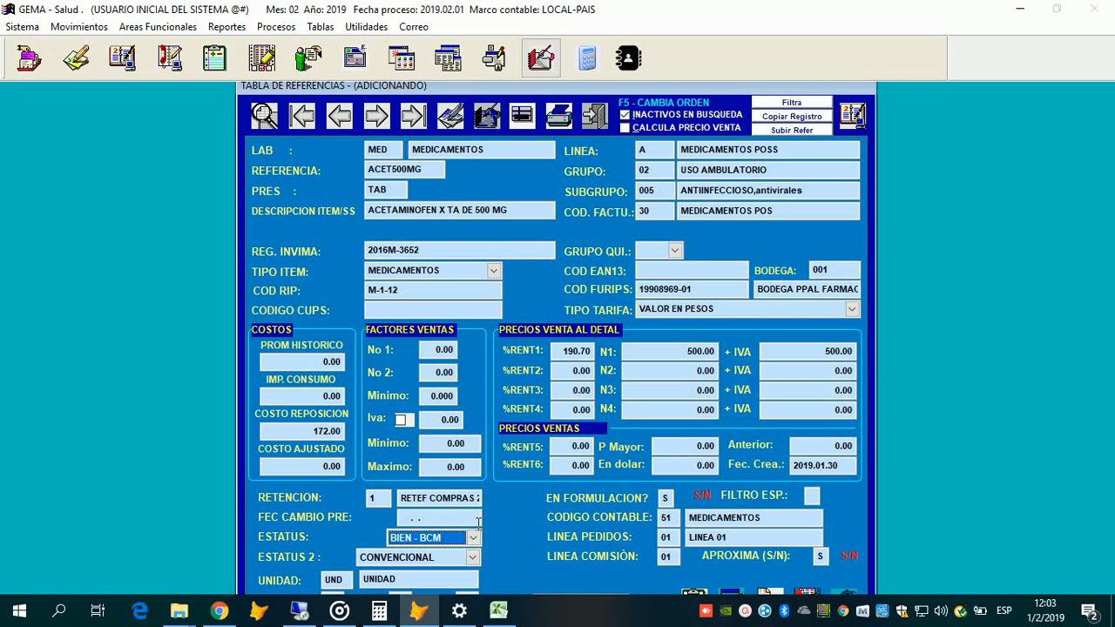
key("Tab")
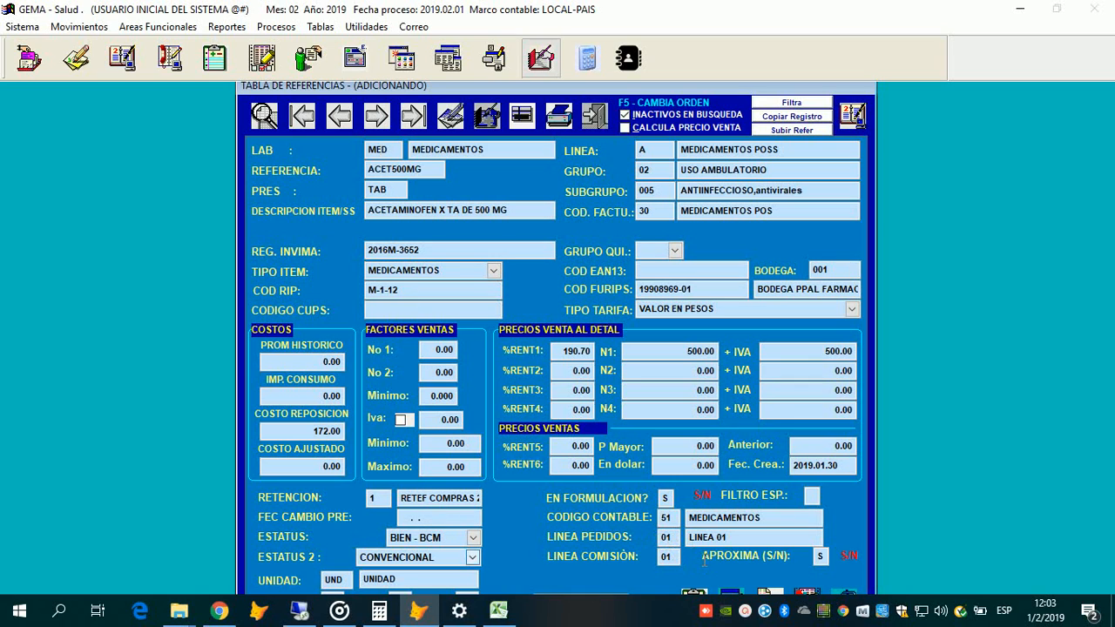
left_click(474, 538)
left_click(712, 499)
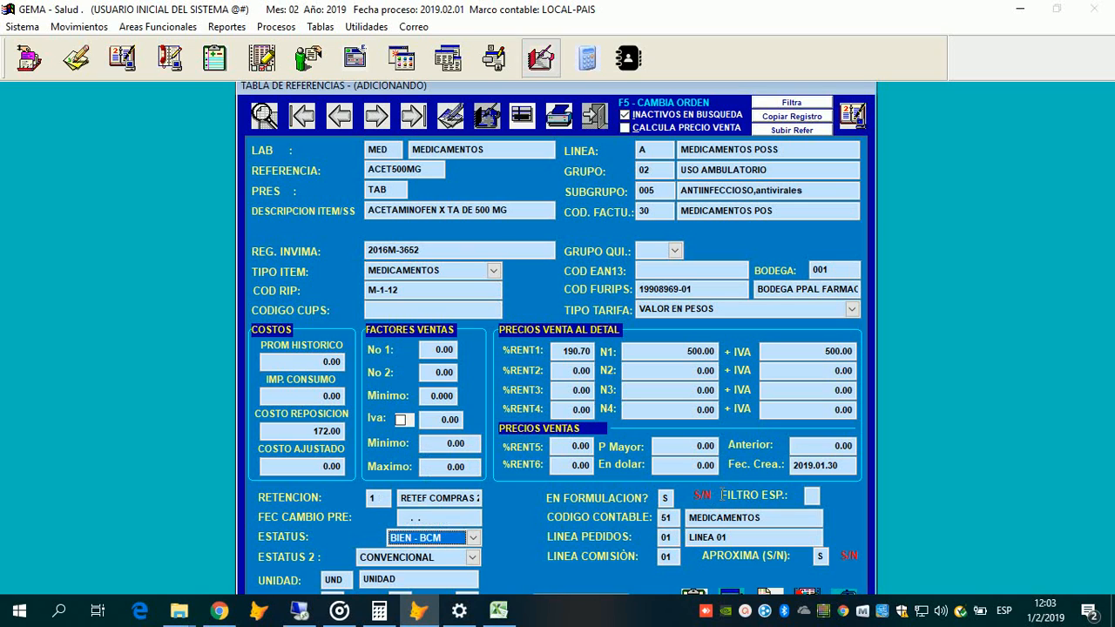
left_click(676, 208)
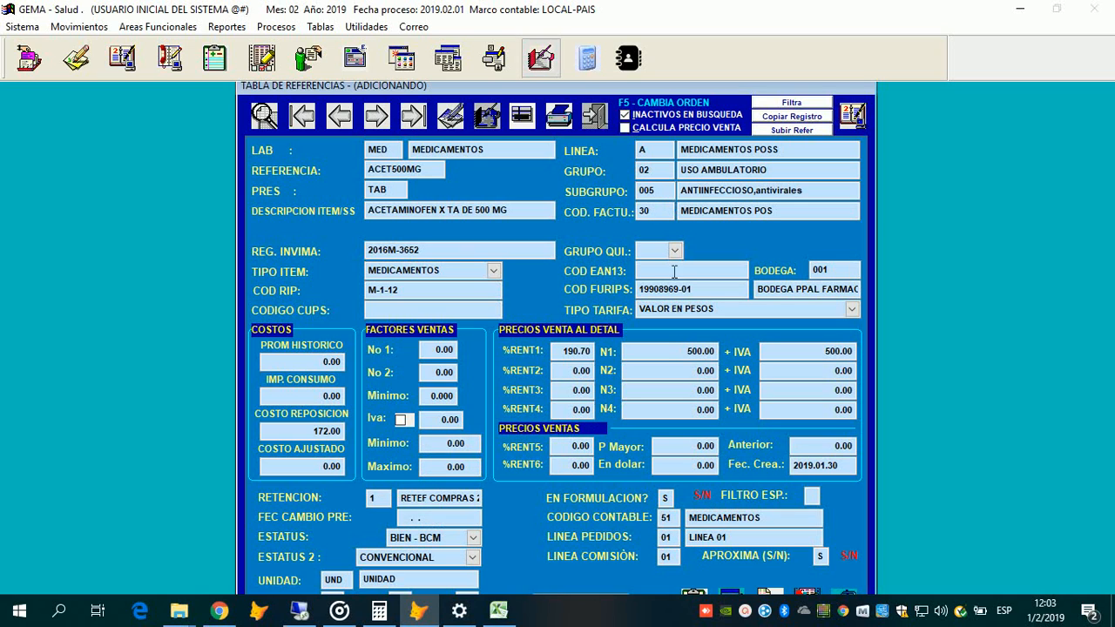
left_click(666, 538)
key("Escape")
Step: Confirm ending the addition and check a *ACETA search lists MED.ACET500MG.TAB beside ME1
key("Return")
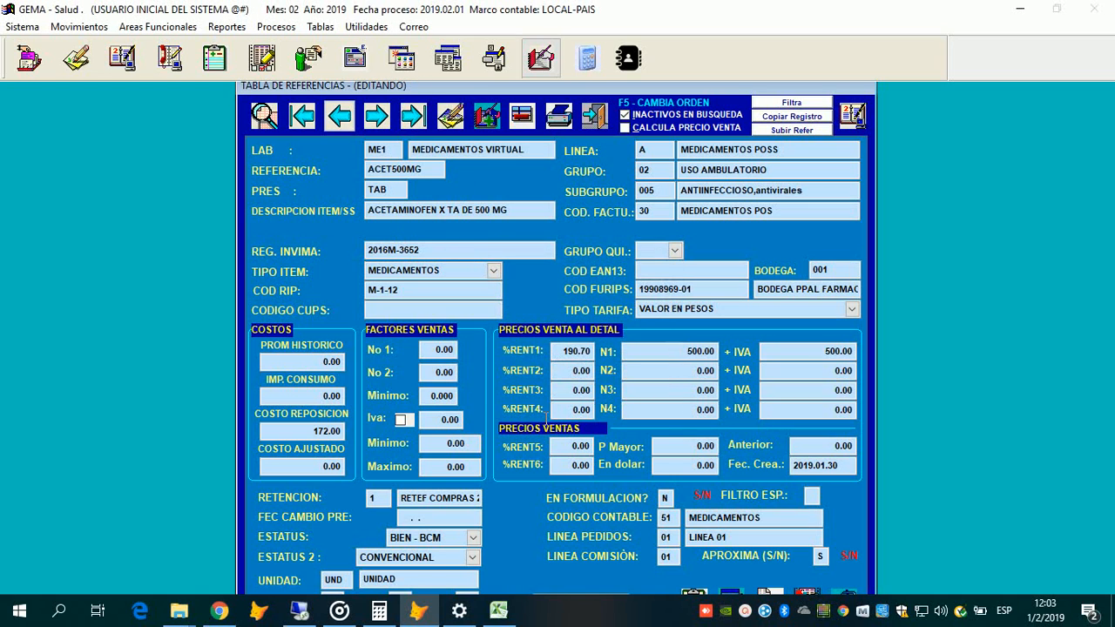
key("b")
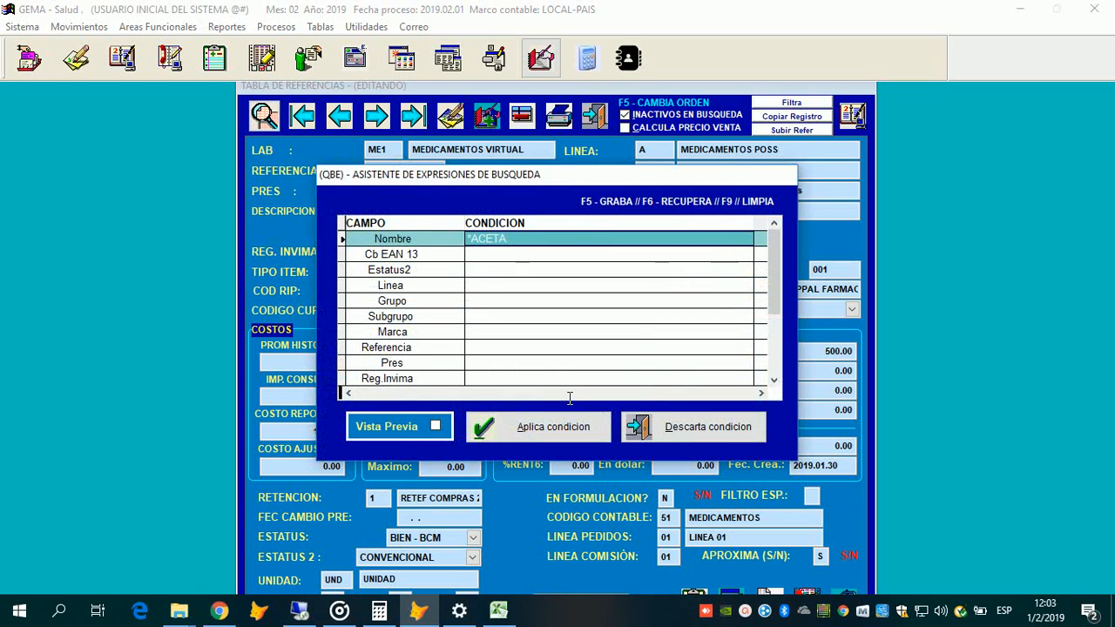
left_click(531, 427)
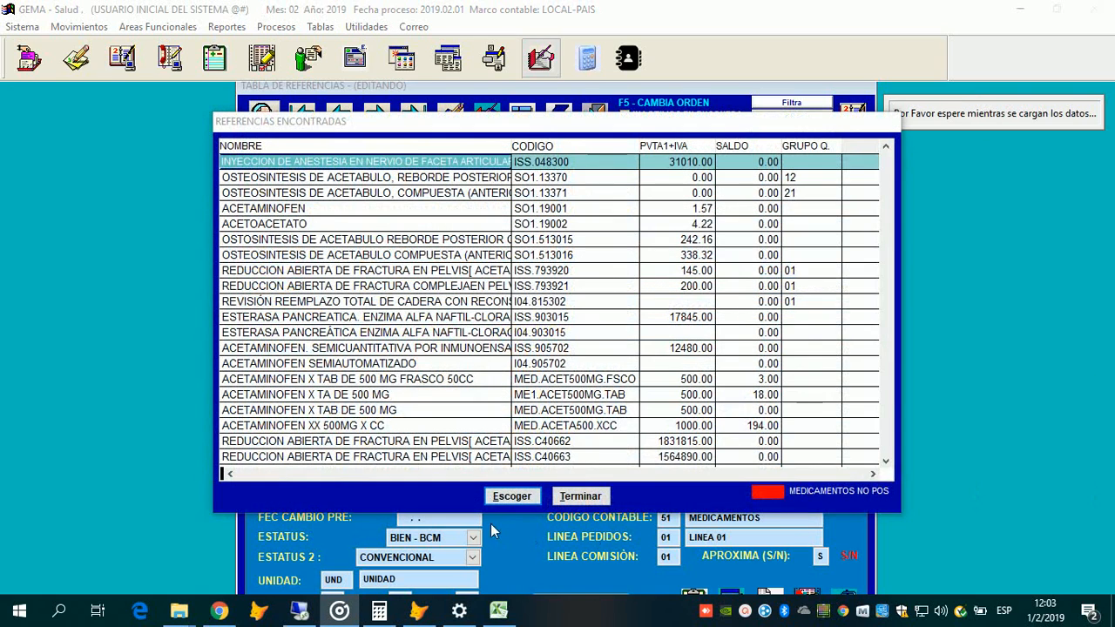
left_click(549, 396)
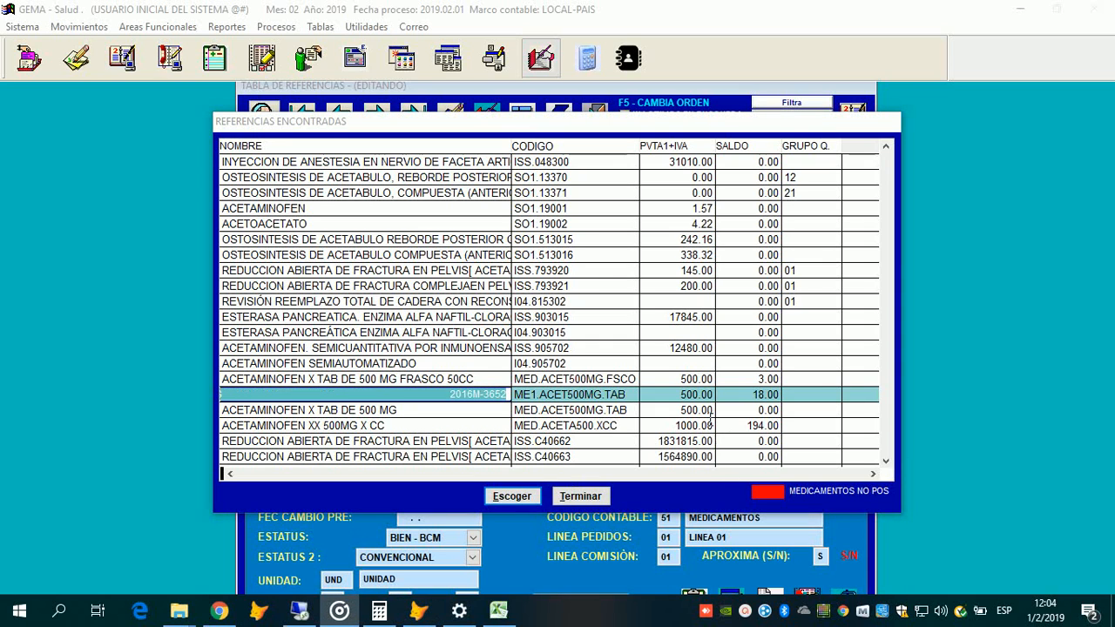
key("Down")
key("Up")
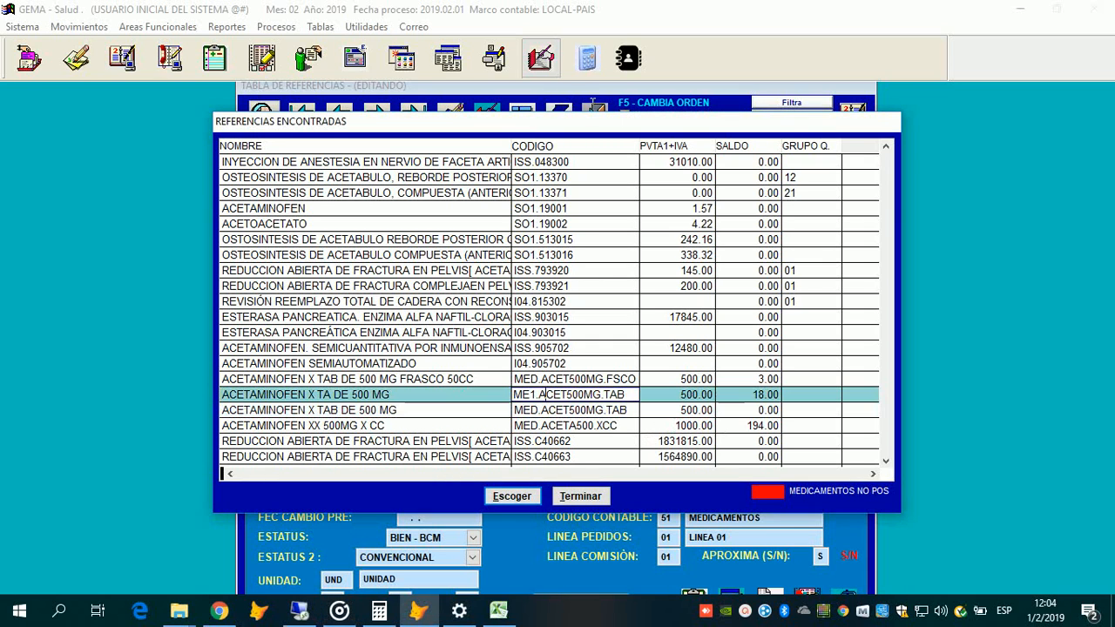
key("Escape")
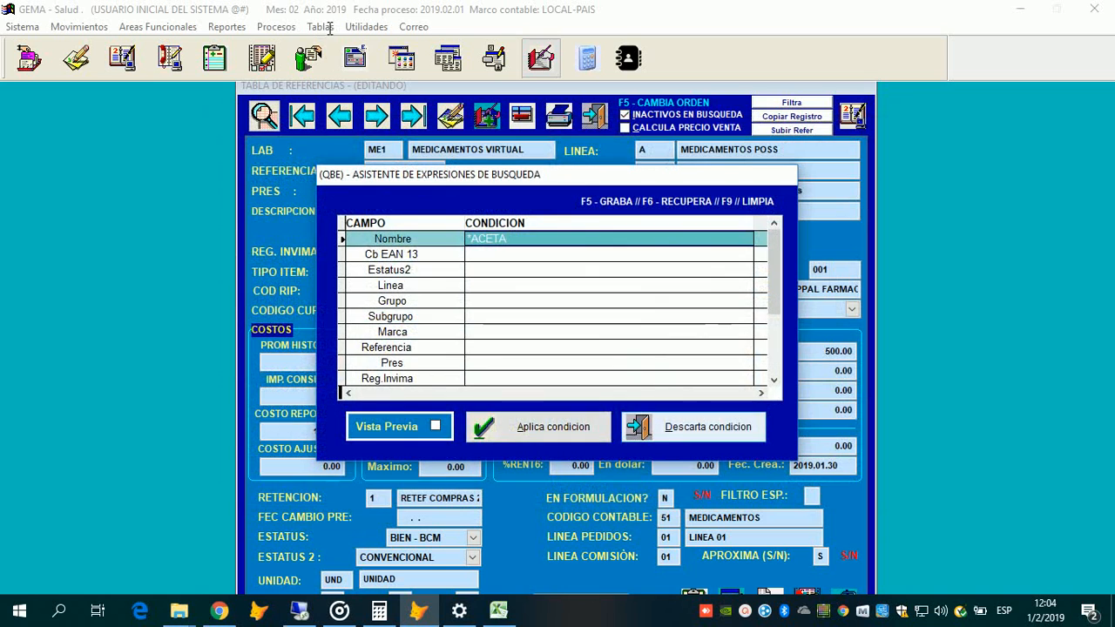
key("Escape")
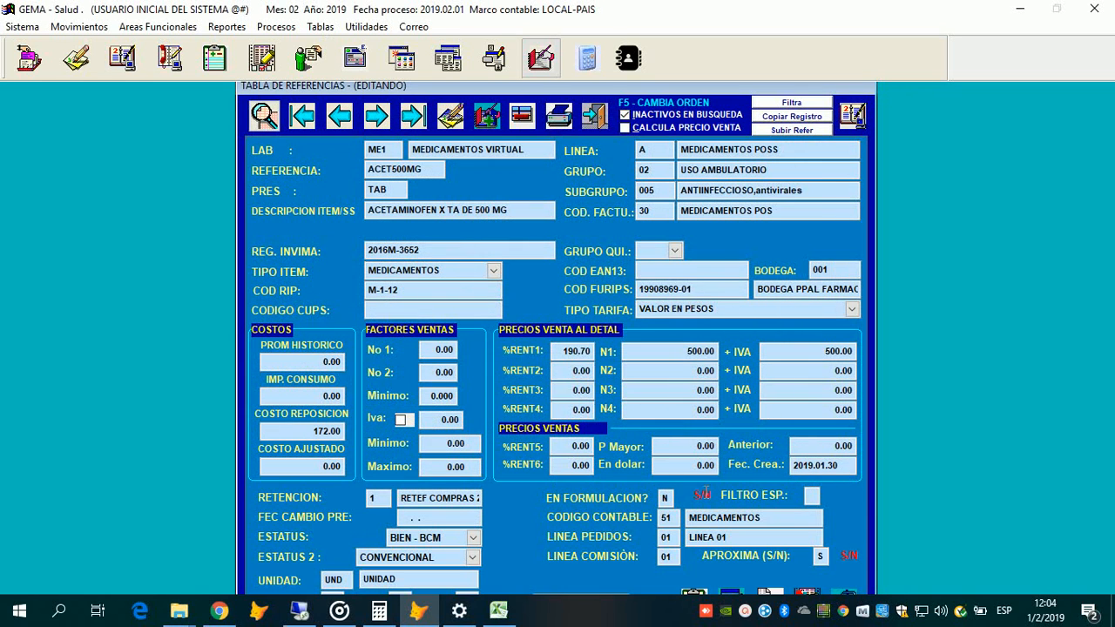
key("Escape")
Step: Leave Tabla de Referencias, open Tablas > Facturacion > Copiar Tarifario, and call up the source brand lookup
key("Return")
key("alt+t")
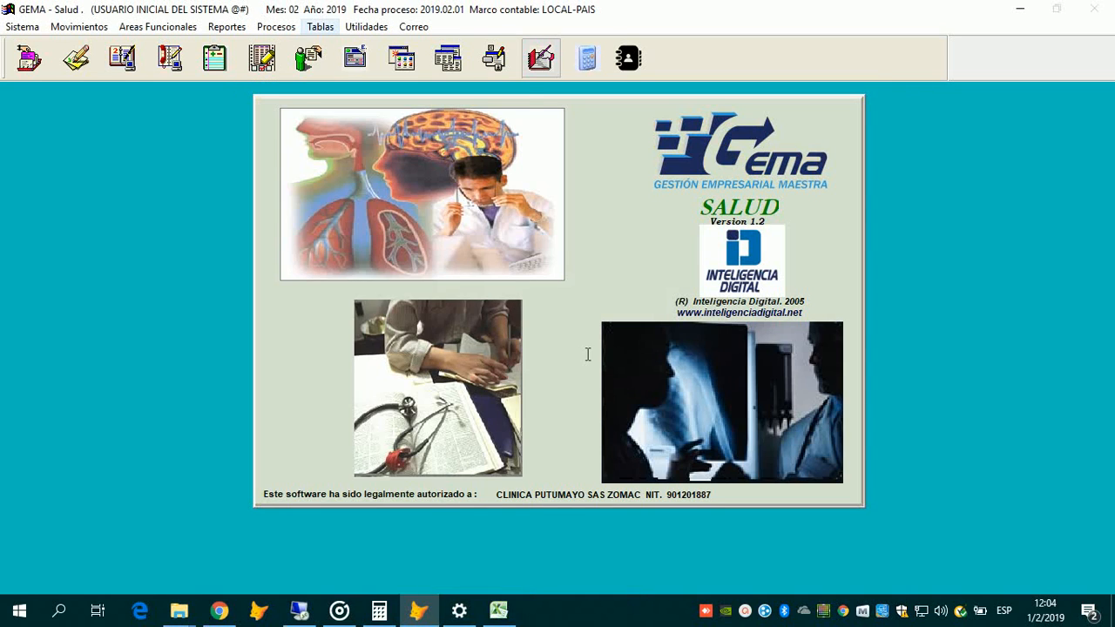
key("Down")
mouse_move(505, 315)
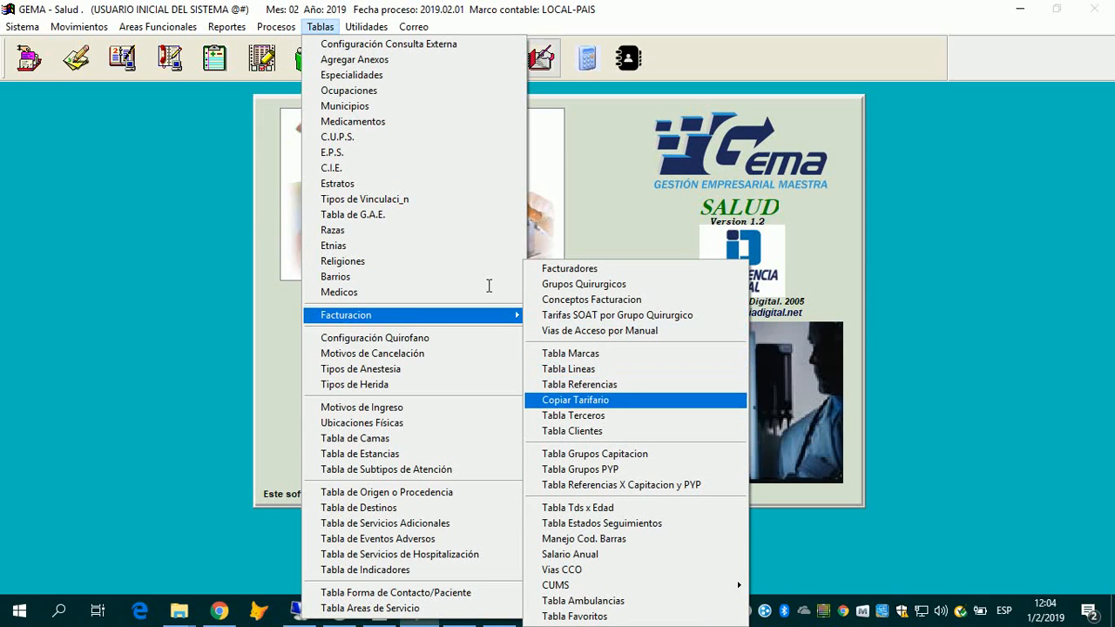
left_click(576, 400)
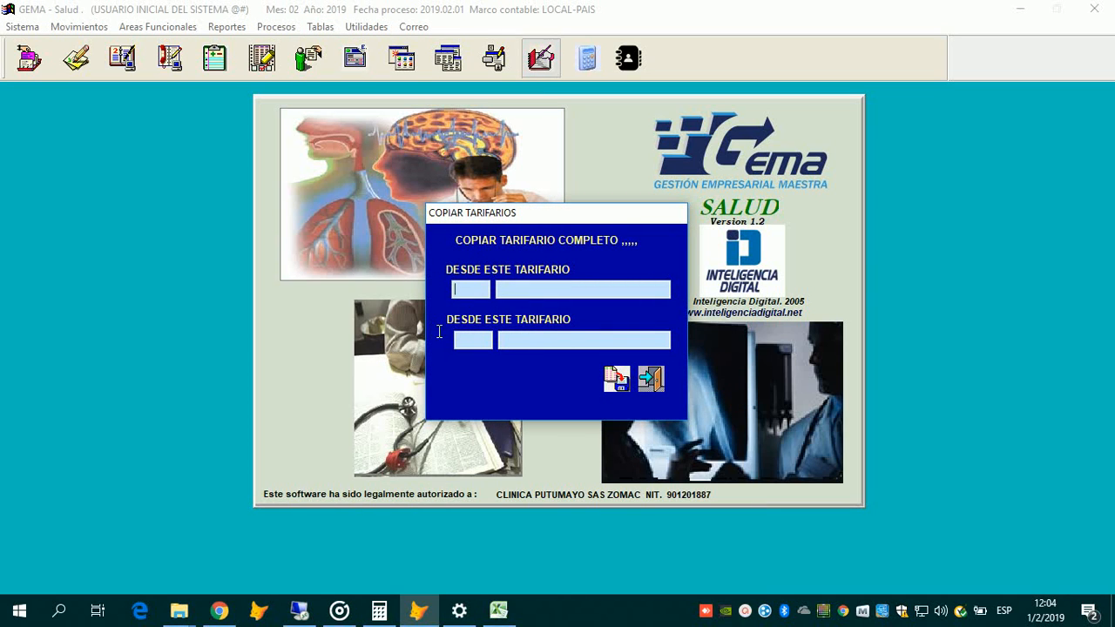
key("Return")
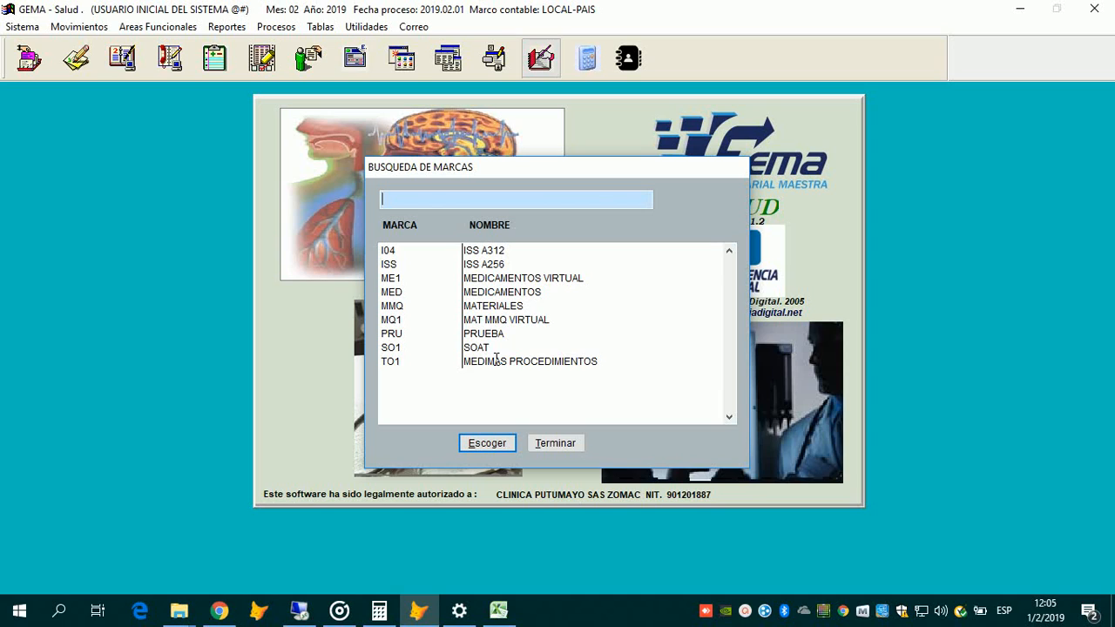
Step: Pick SOAT (SO1) as the source tariff in the brand lookup and confirm it
left_click(496, 361)
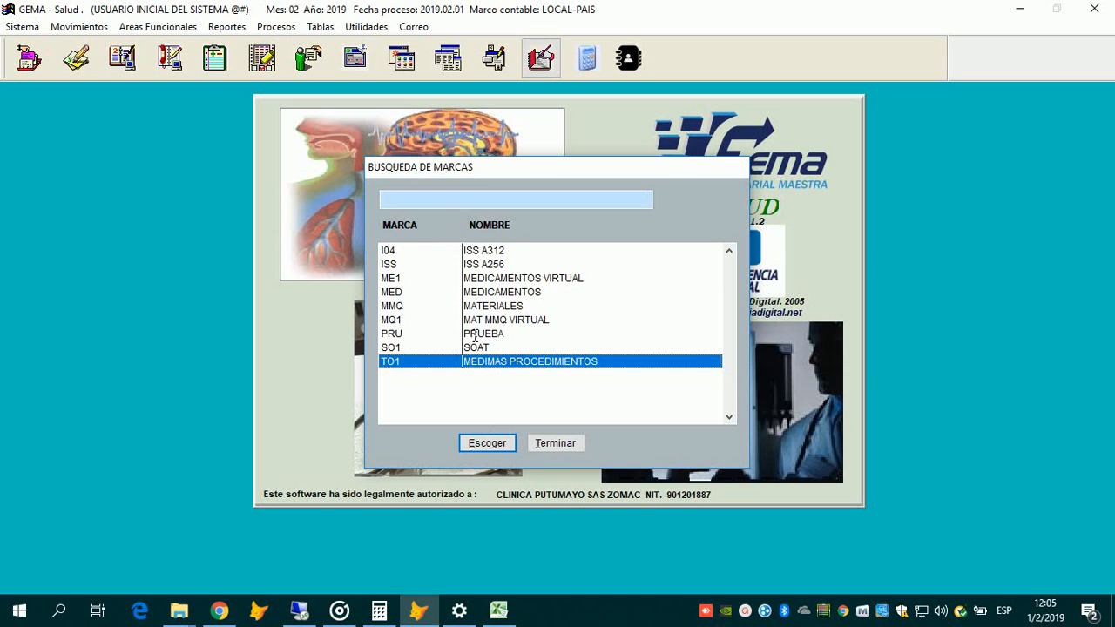
left_click(460, 291)
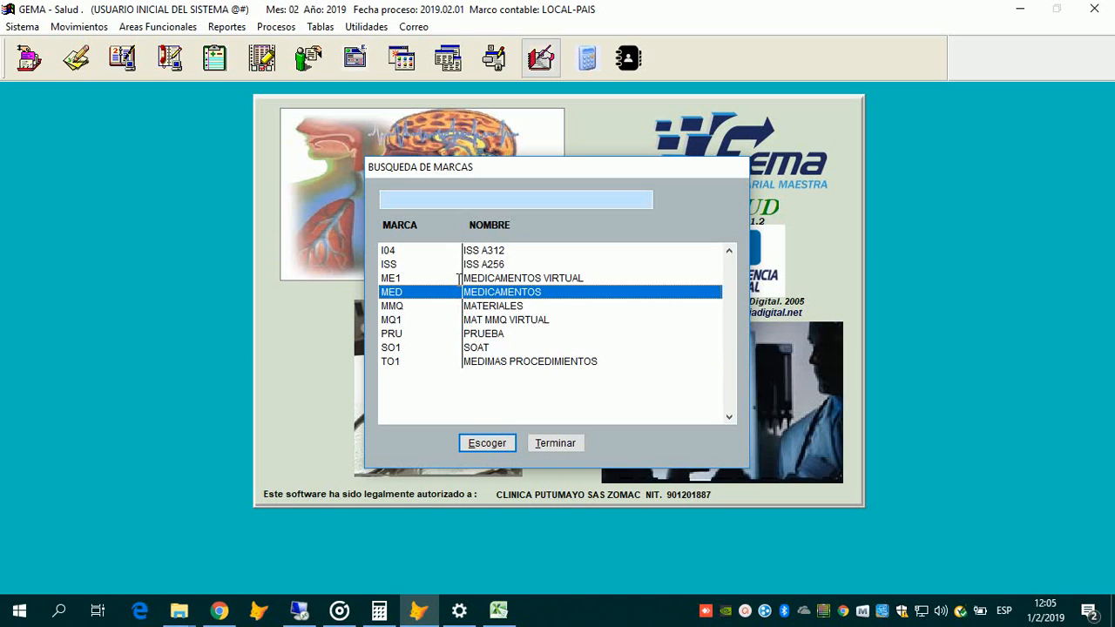
left_click(502, 362)
left_click(502, 349)
left_click(498, 442)
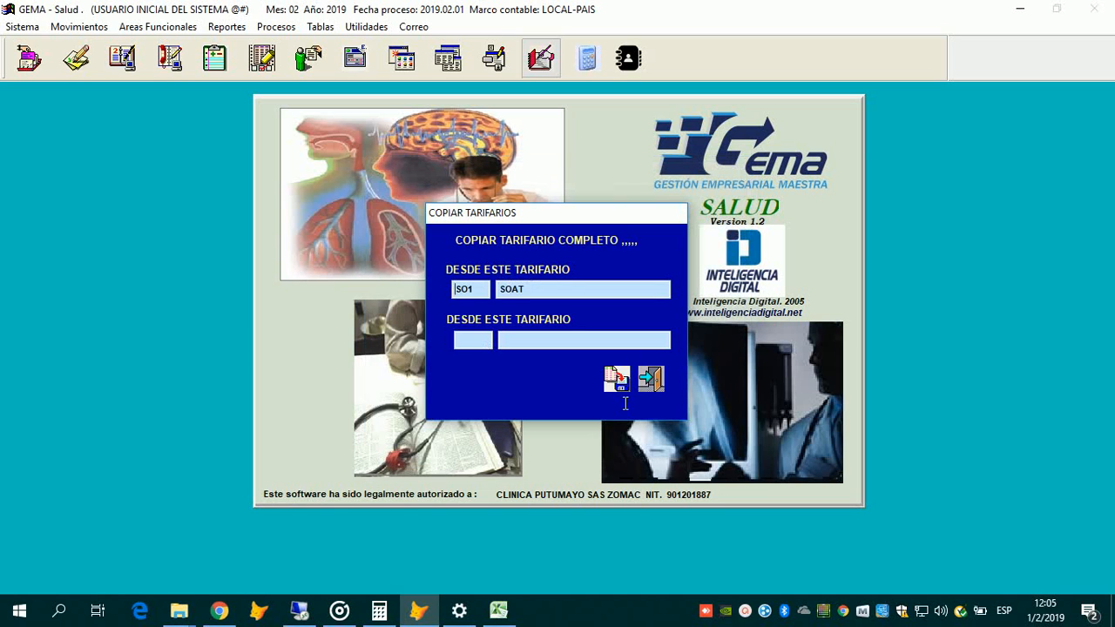
Step: Choose ISS A256 as the second tariff and close the Copiar Tarifario window
key("Return")
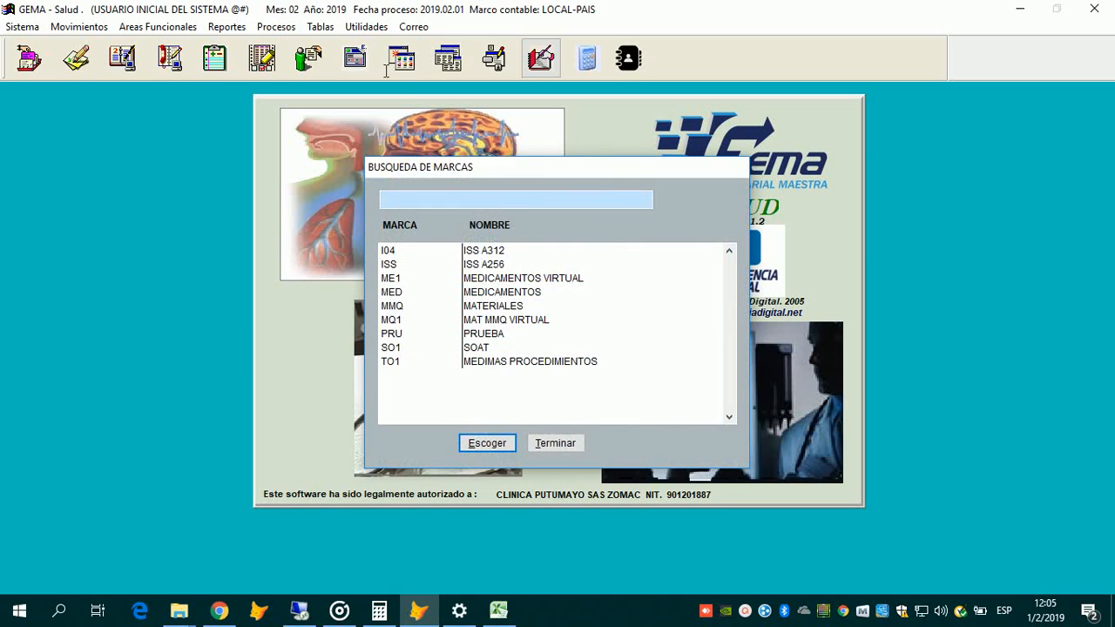
key("Down")
key("Down")
key("Return")
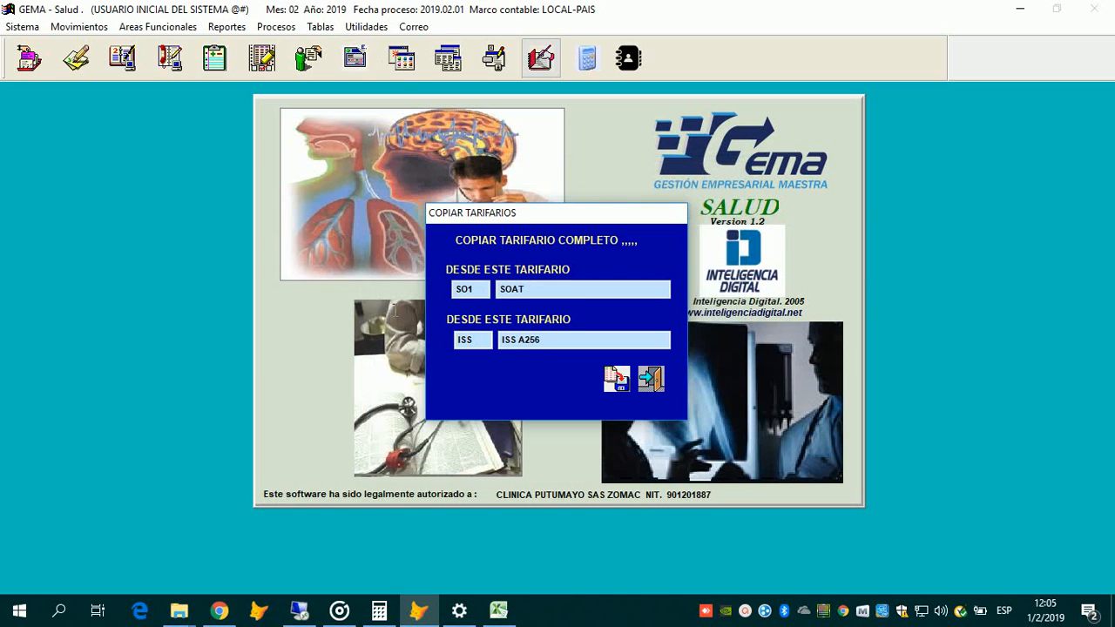
left_click(652, 379)
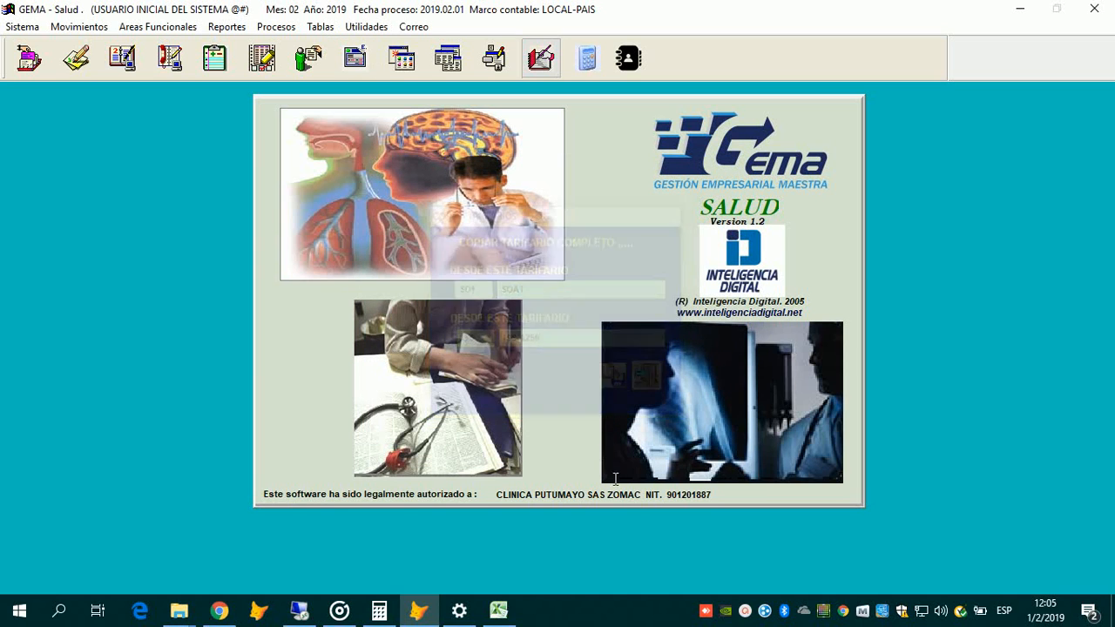
left_click(319, 27)
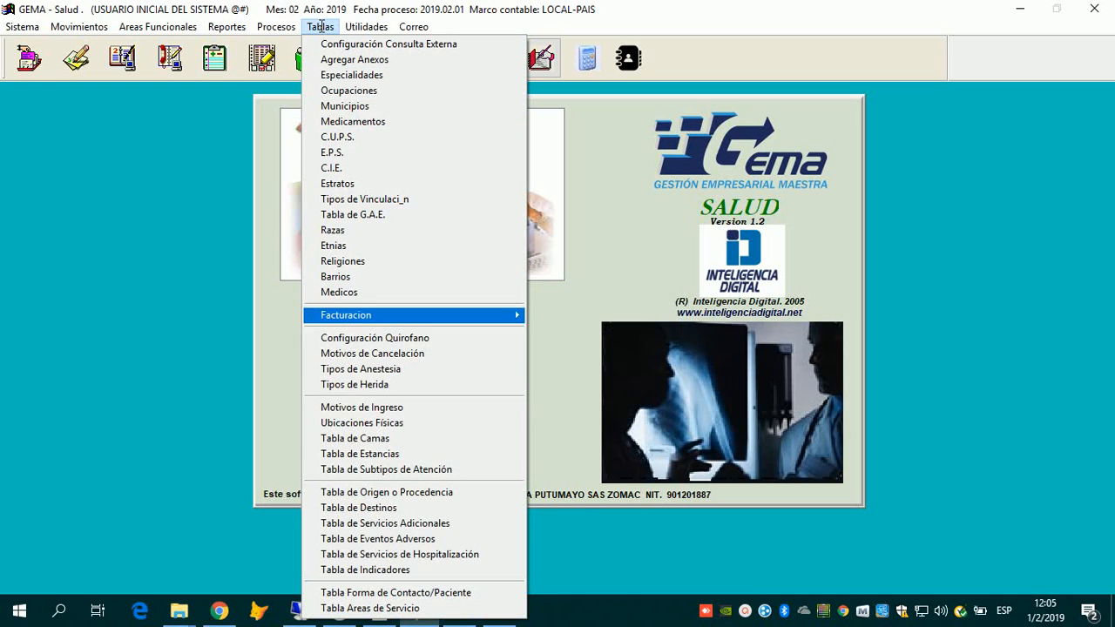
Step: Open Tablas > Facturacion > Tabla Terceros to show the Creación de Terceros form
mouse_move(366, 315)
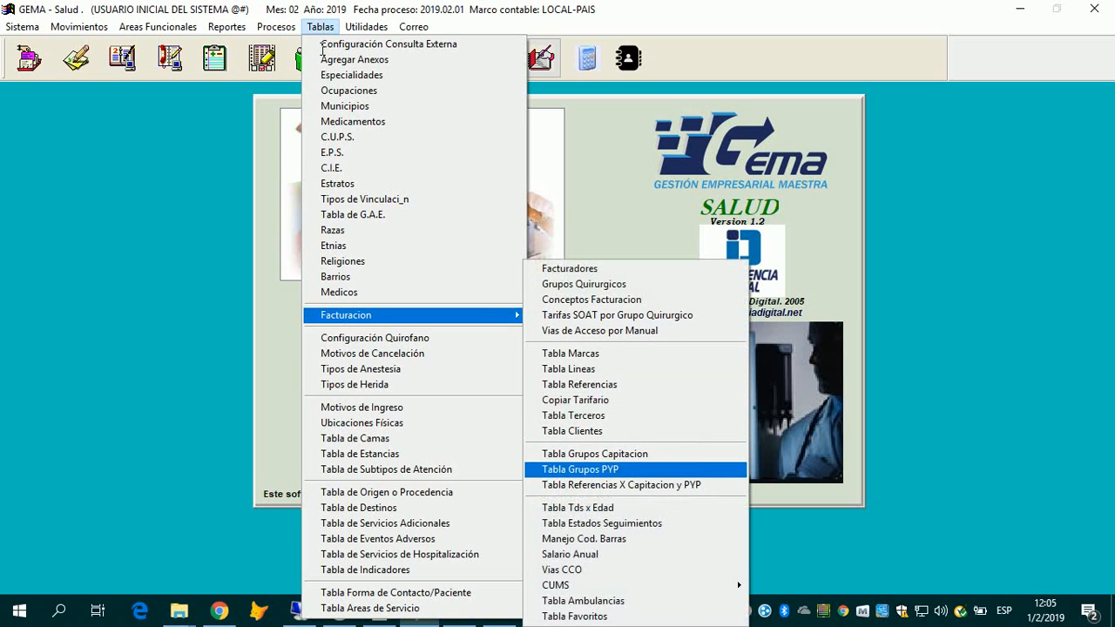
left_click(1053, 470)
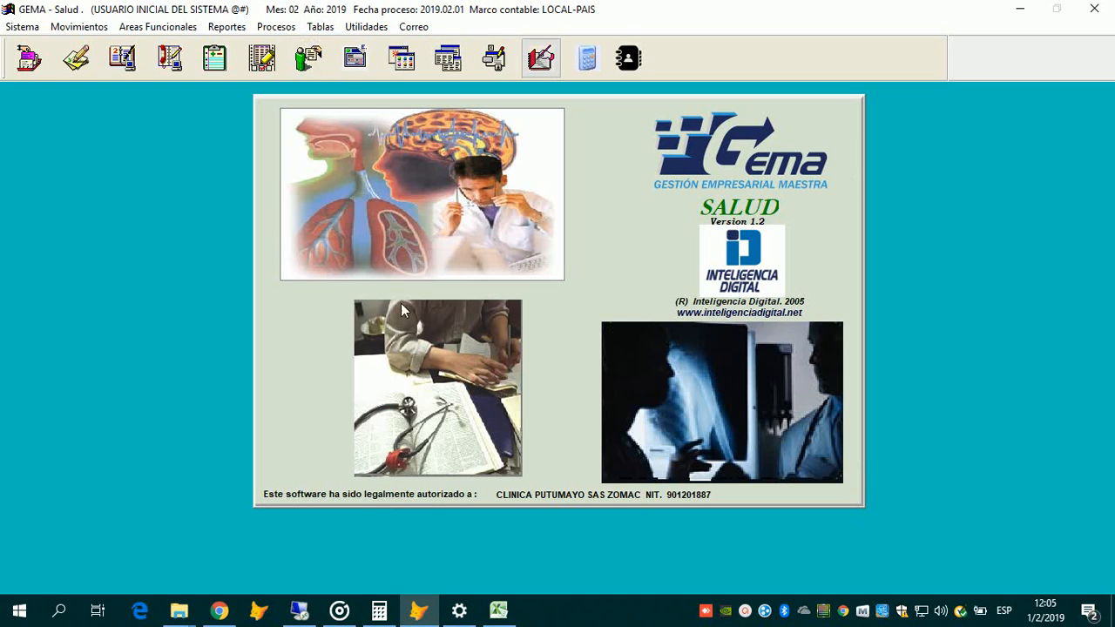
key("alt+Tab")
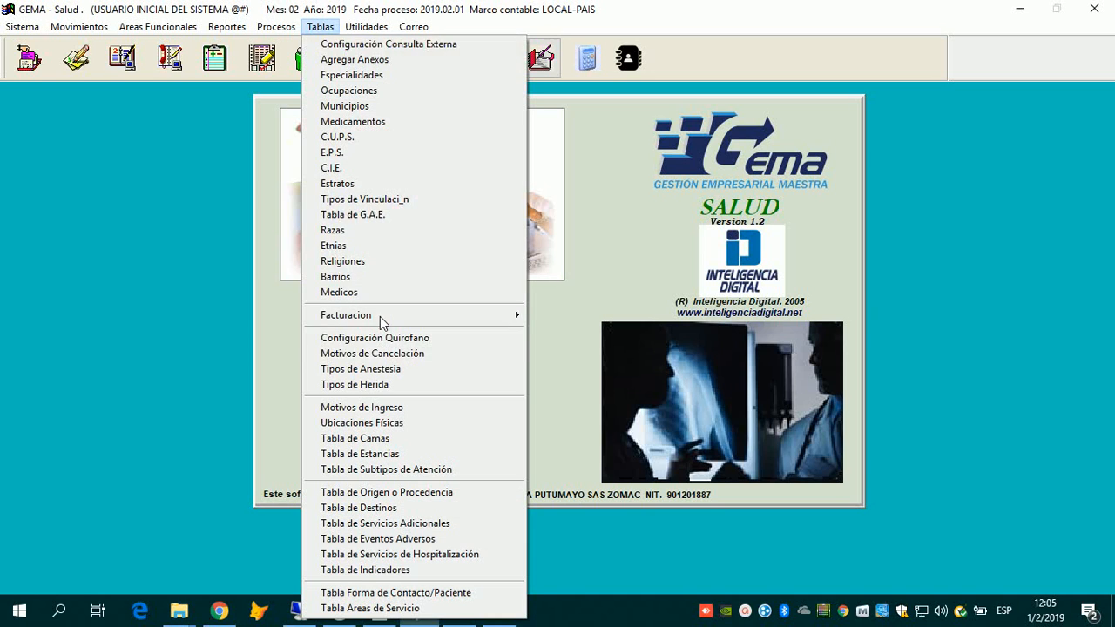
mouse_move(380, 316)
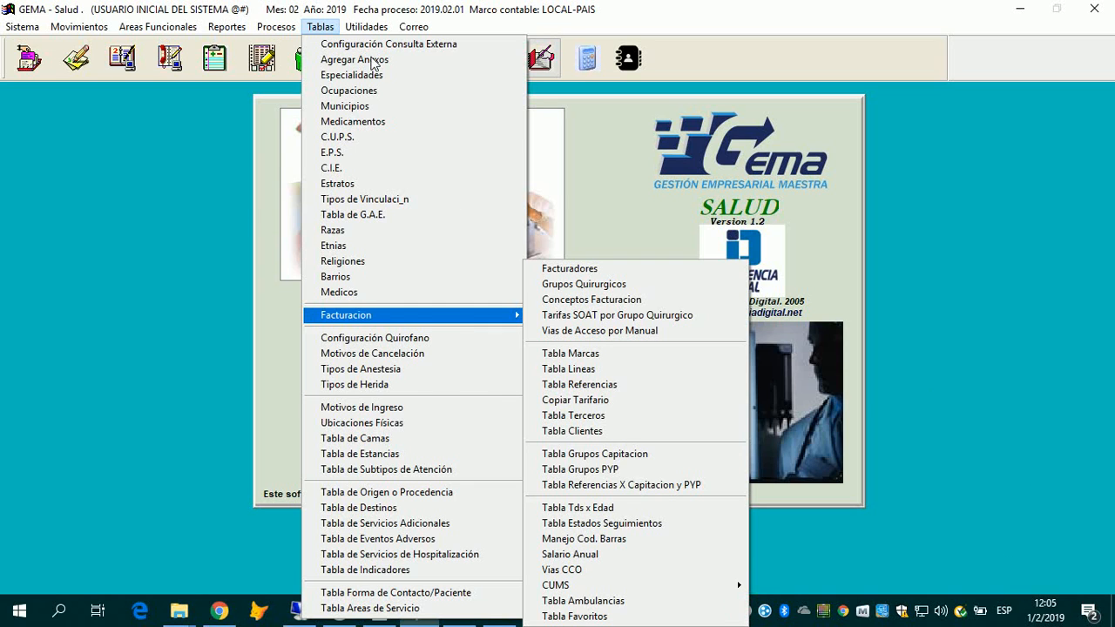
left_click(1038, 491)
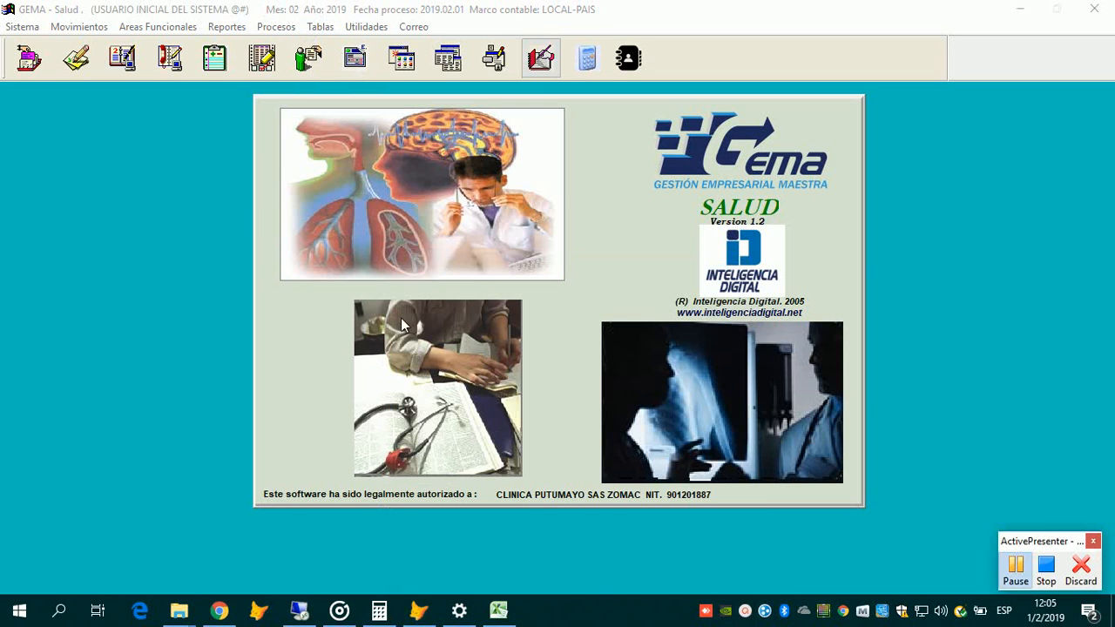
key("ctrl+End")
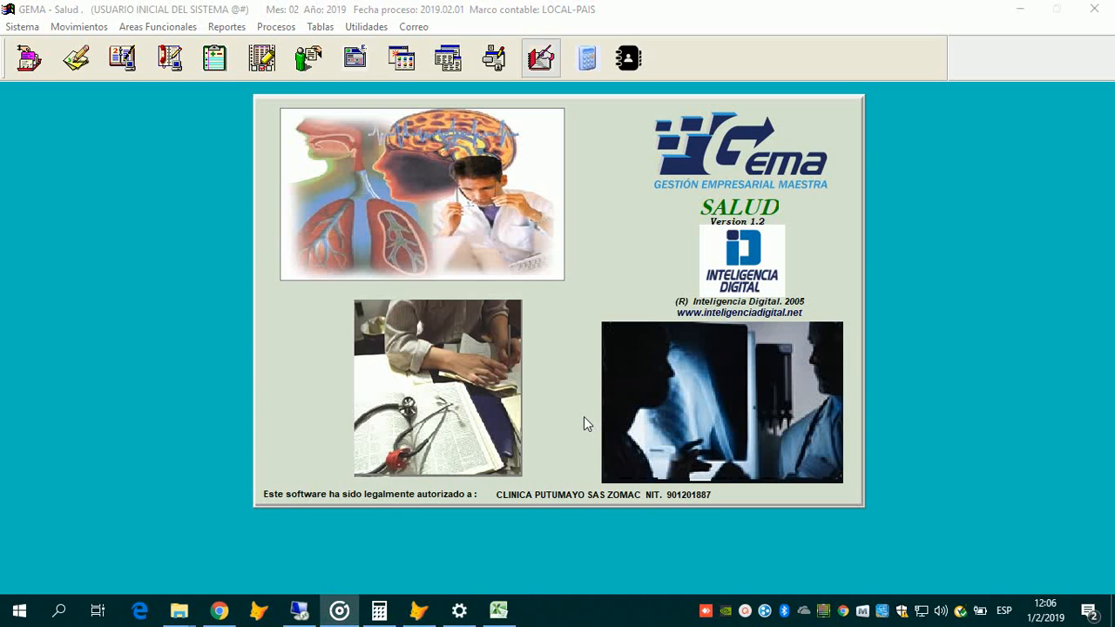
left_click(320, 27)
mouse_move(346, 316)
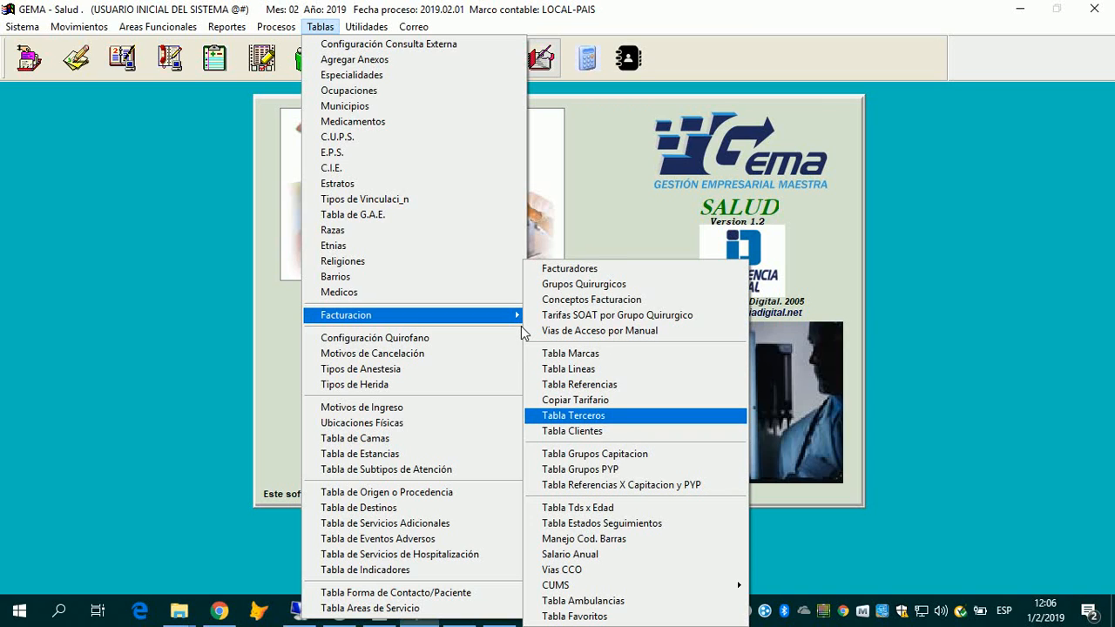
key("Return")
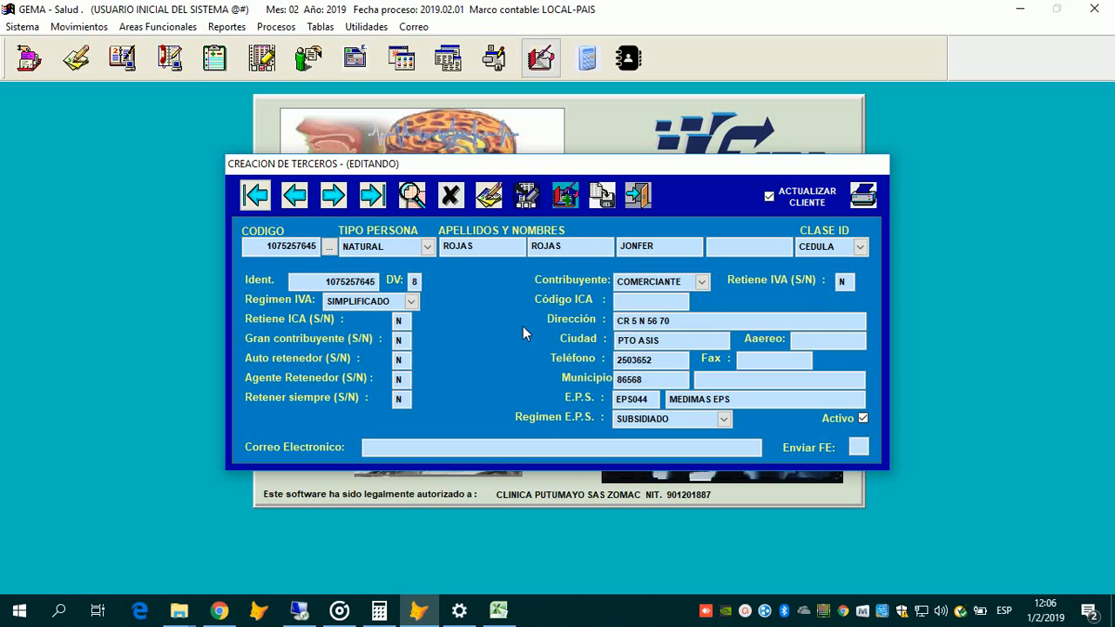
left_click(428, 248)
left_click(566, 195)
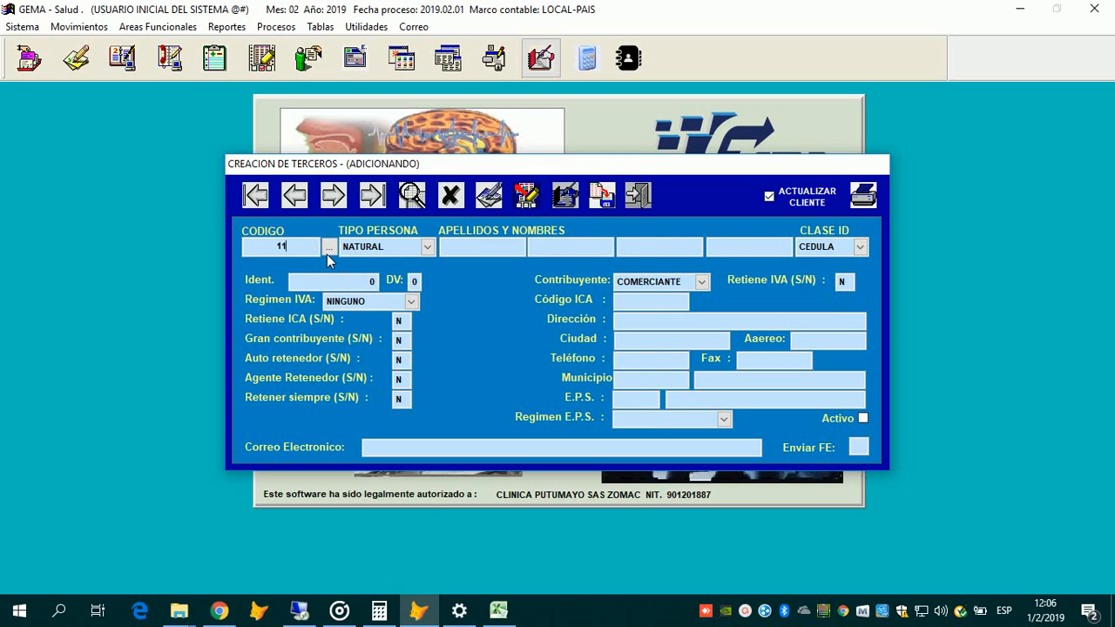
key("BackSpace")
key("BackSpace")
key("BackSpace")
key("BackSpace")
key("BackSpace")
left_click(645, 361)
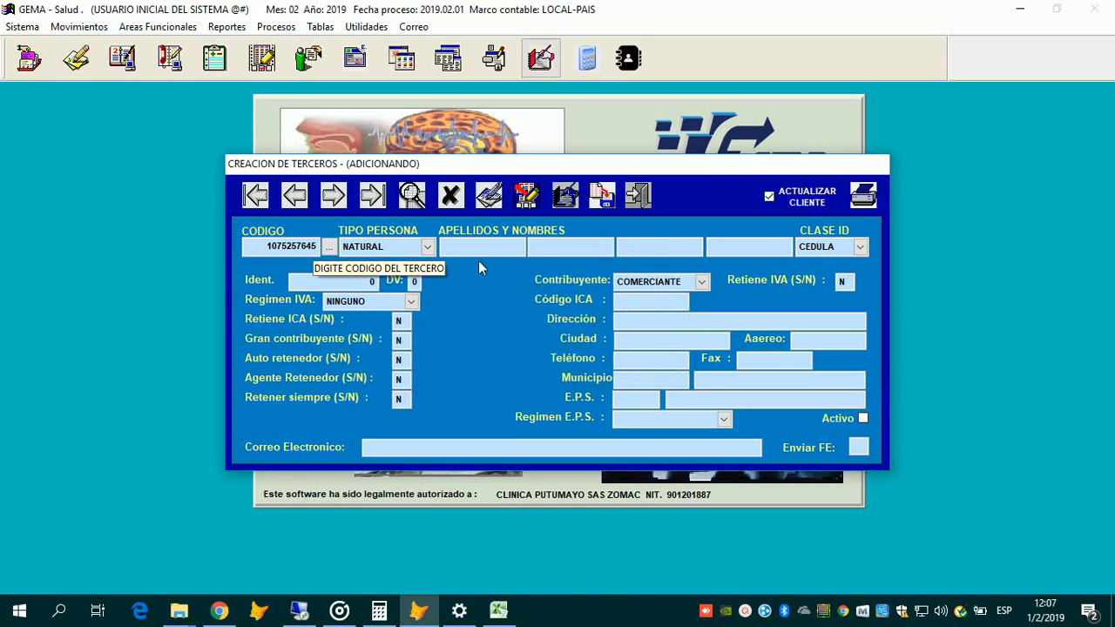
left_click(427, 246)
key("Return")
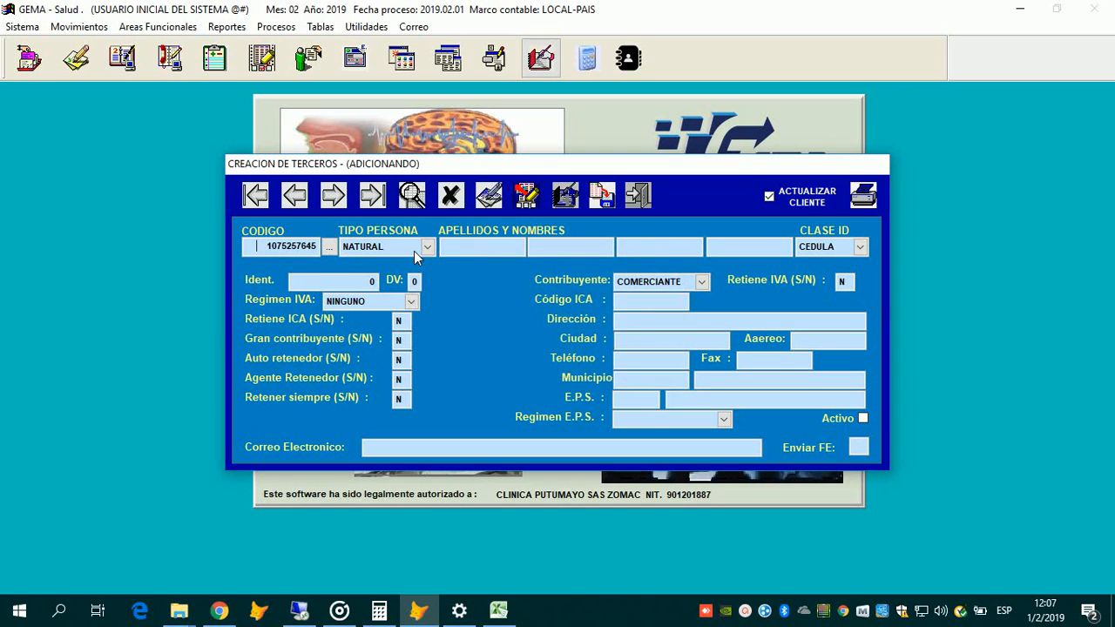
type("555555555 1")
Step: Set TIPO PERSONA to NATURAL after briefly trying JURIDICA
left_click(414, 248)
left_click(405, 276)
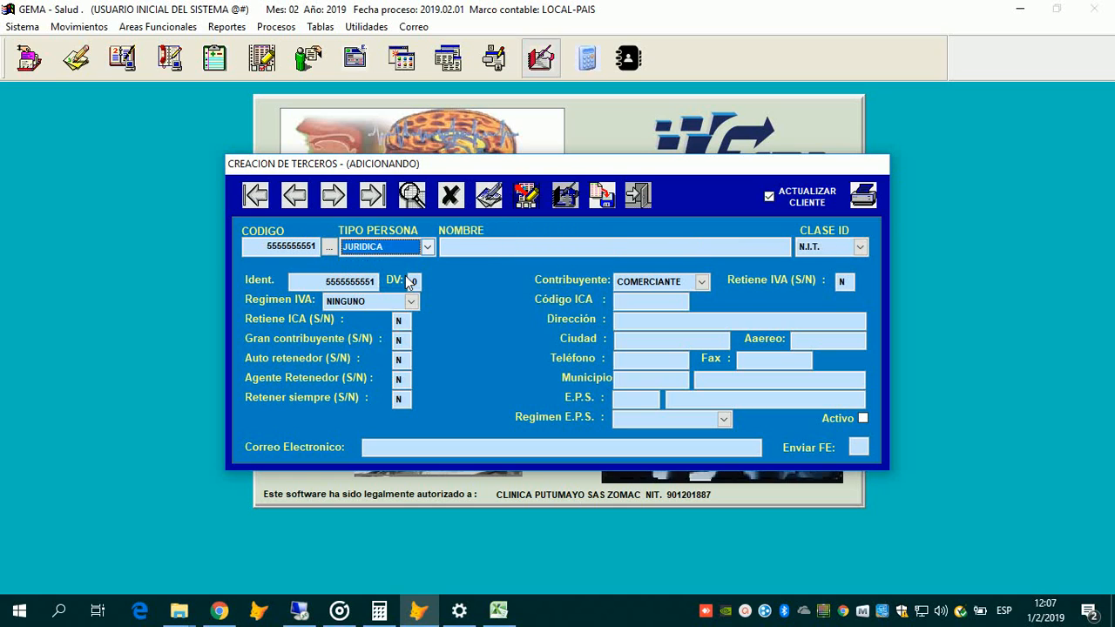
key("Up")
key("Up")
key("Return")
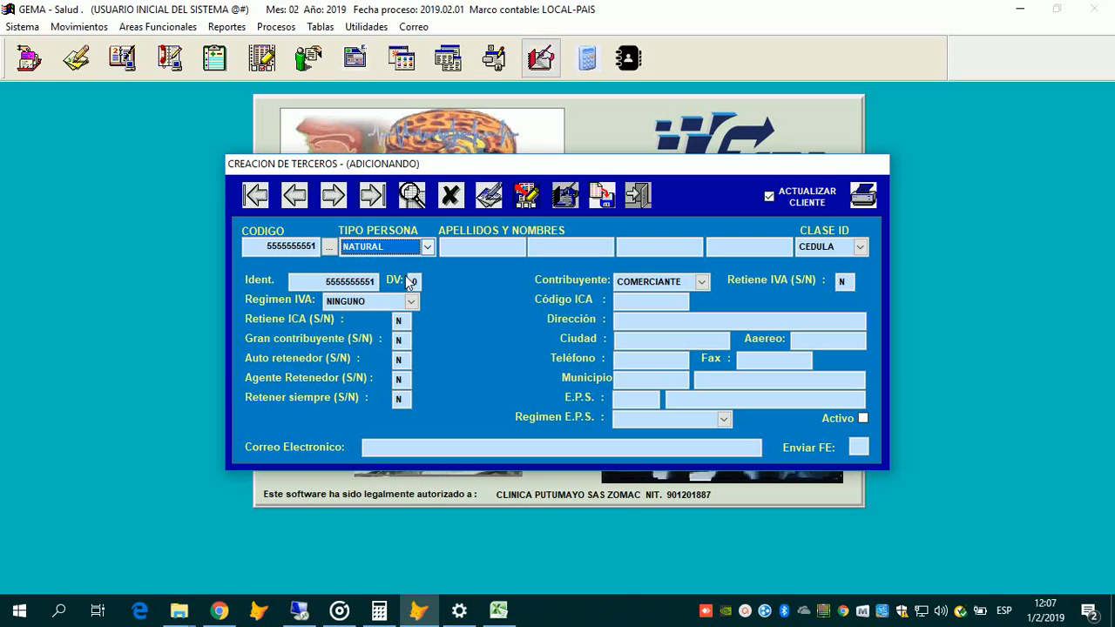
left_click(423, 248)
left_click(391, 274)
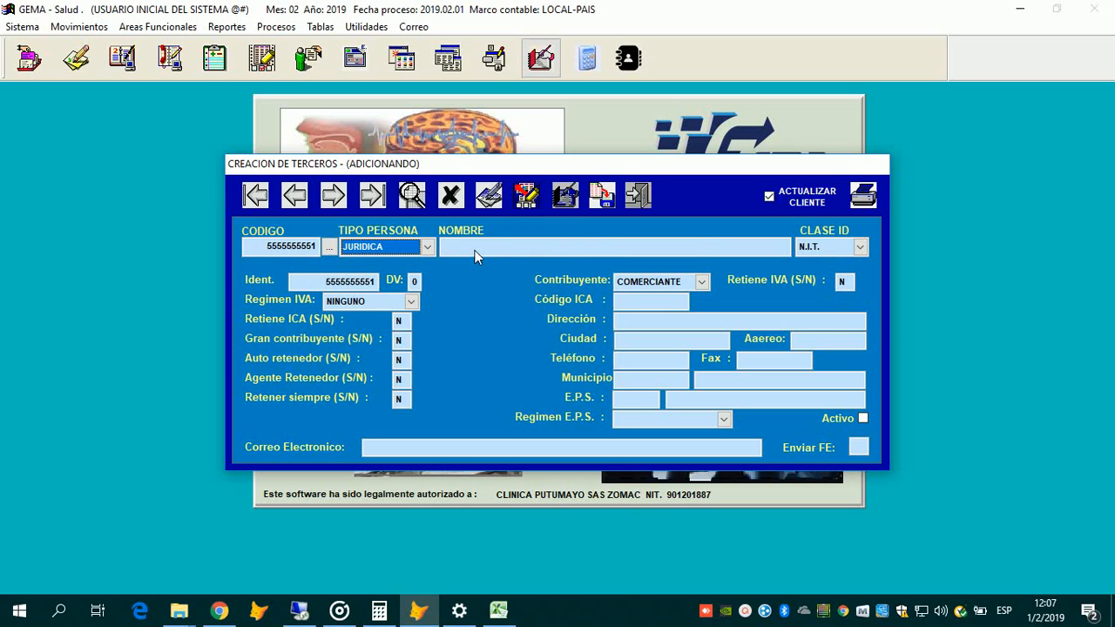
left_click(427, 248)
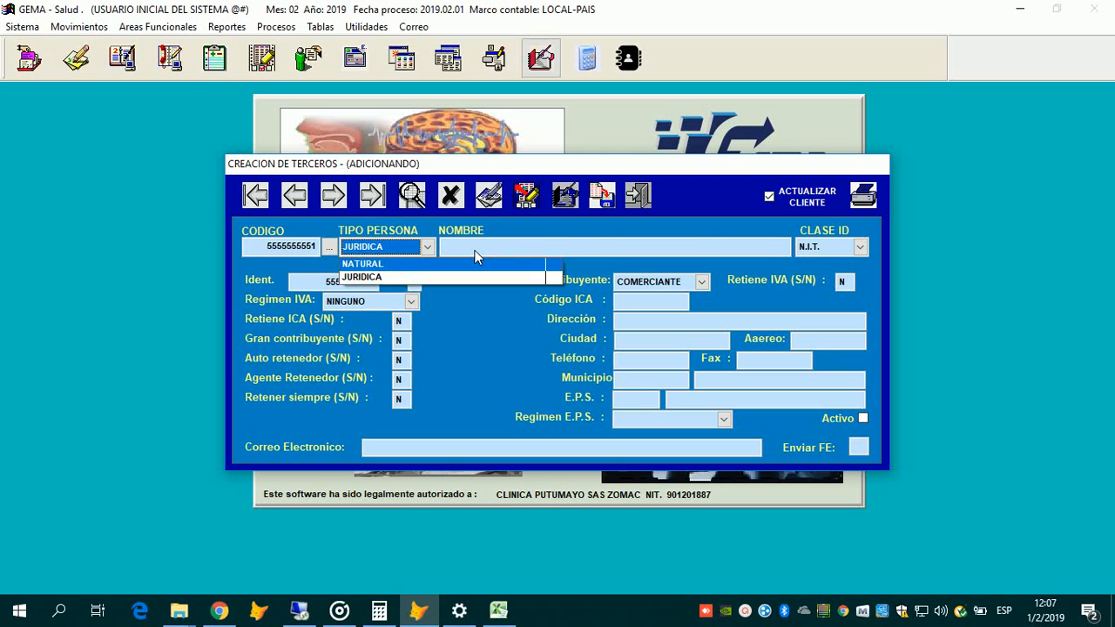
left_click(390, 264)
left_click(475, 248)
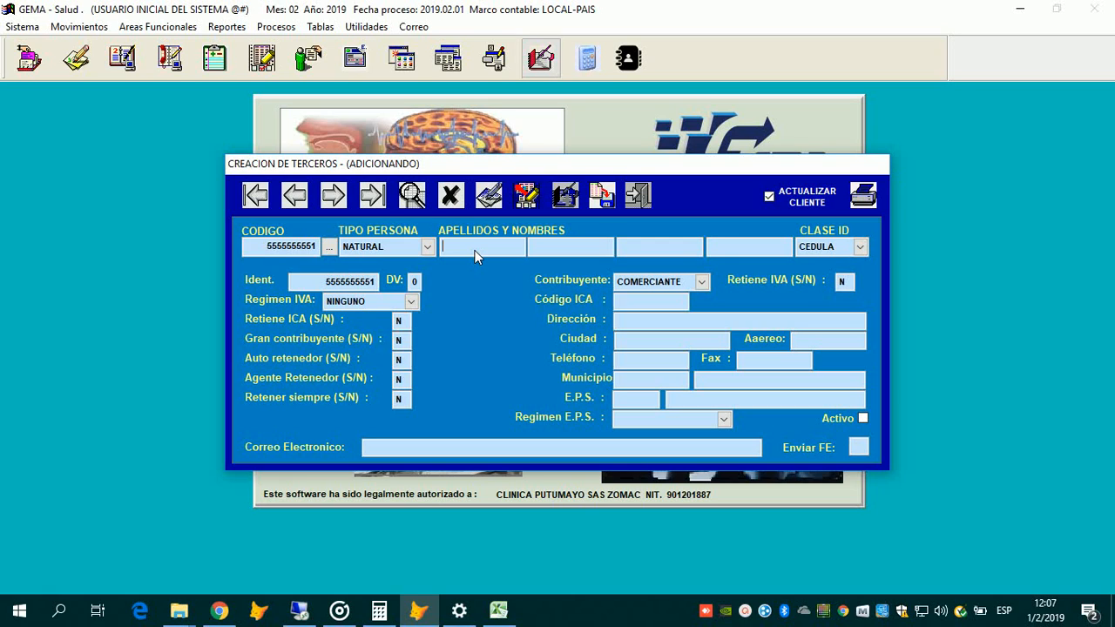
Step: Enter the person's two surnames and given names
key("Tab")
key("Tab")
type("FER")
Step: Set Clase ID to CEDULA
key("Tab")
key("Down")
key("Return")
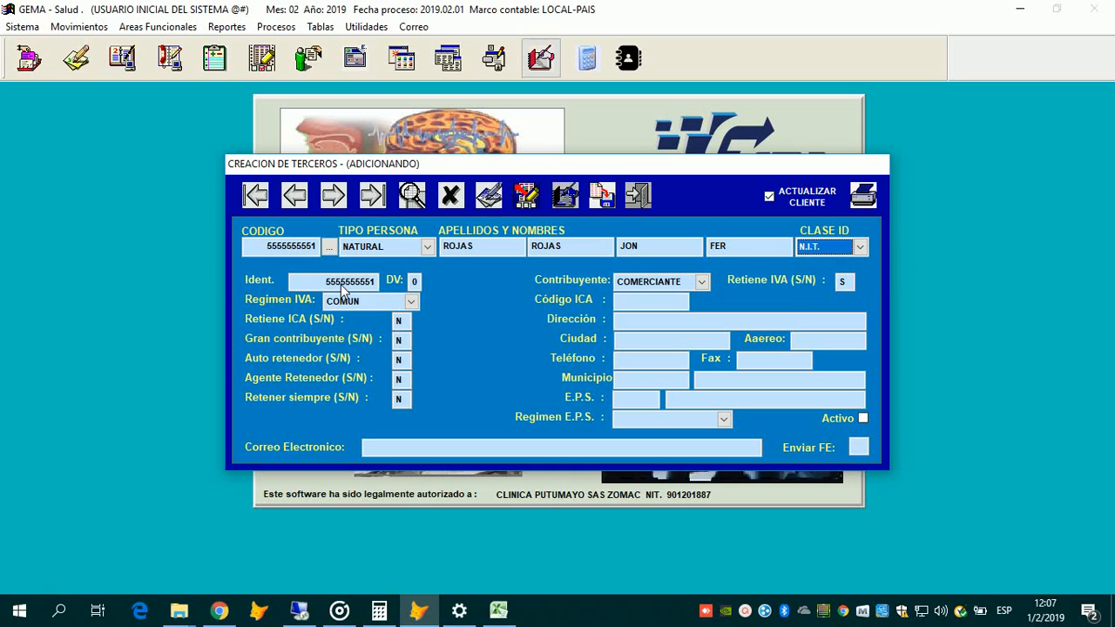
key("alt+Down")
key("Up")
key("Return")
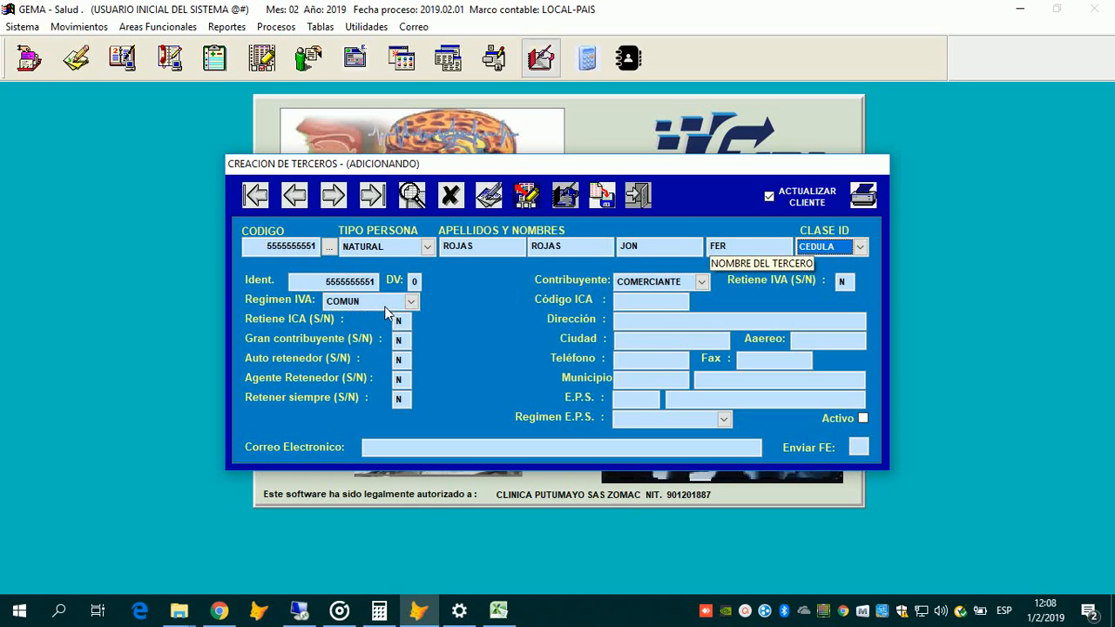
left_click(860, 247)
key("Down")
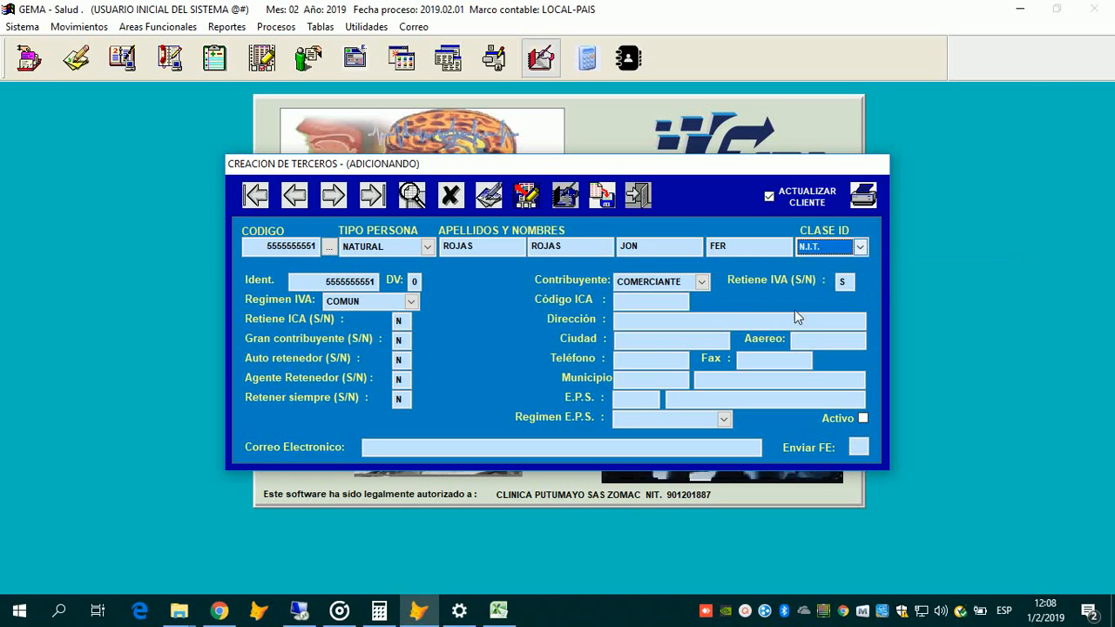
left_click(817, 264)
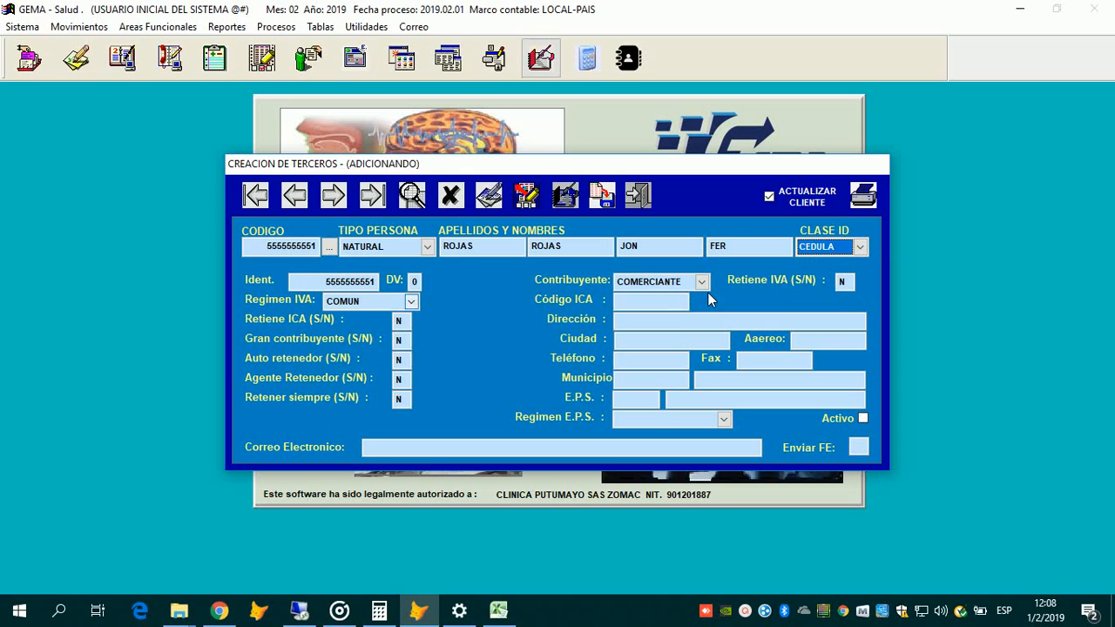
Step: Keep COMERCIANTE as taxpayer type and set the IVA regime to SIMPLIFICADO
left_click(411, 302)
key("Return")
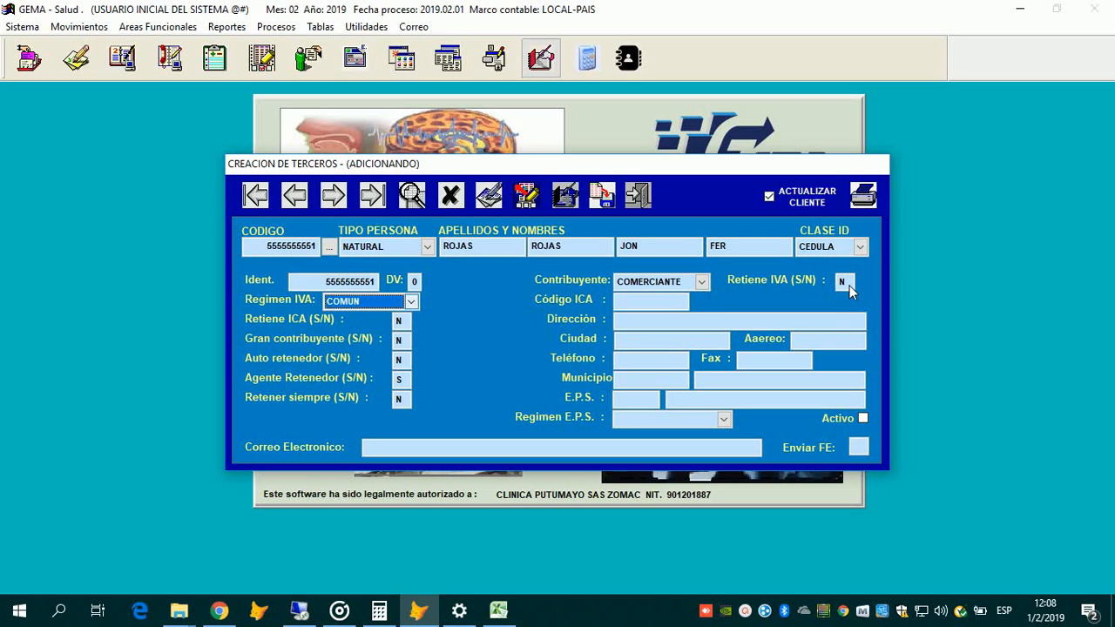
key("Return")
key("Return")
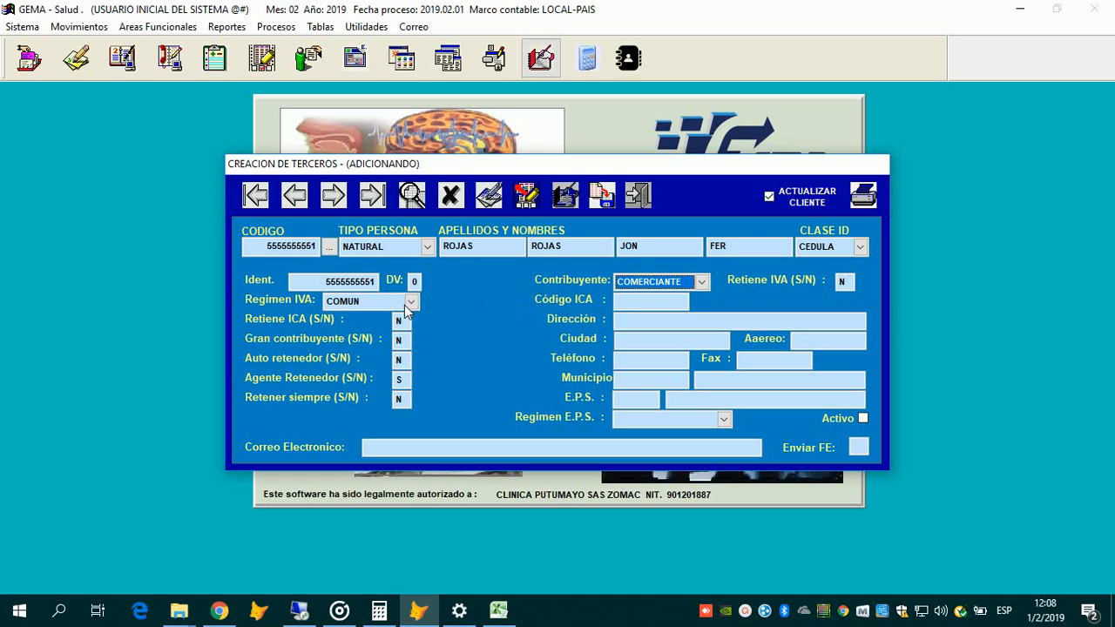
key("Return")
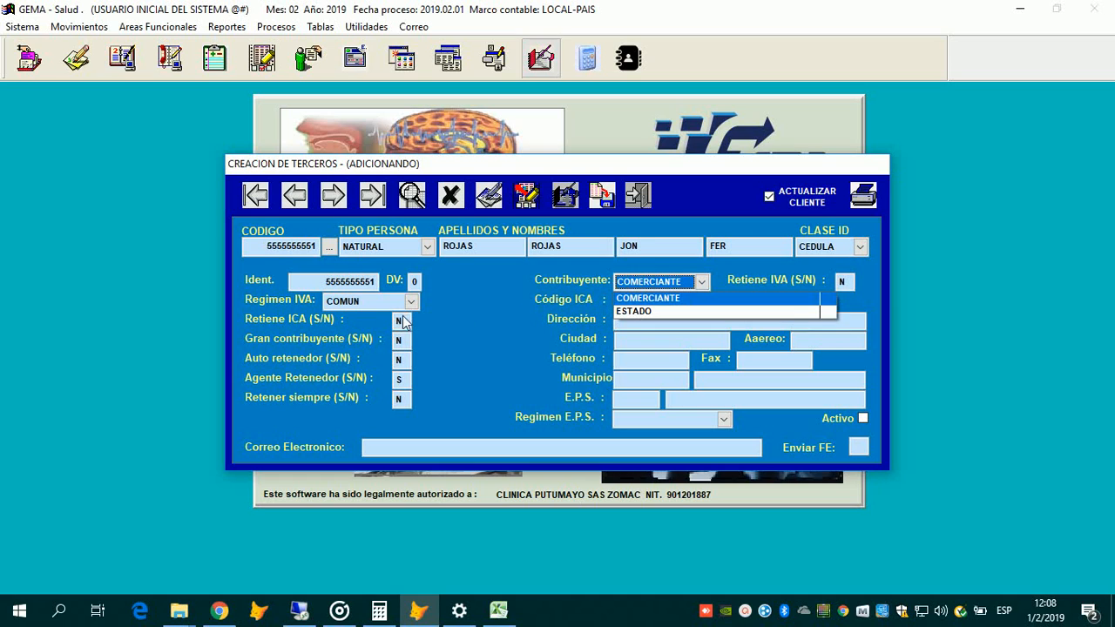
key("Return")
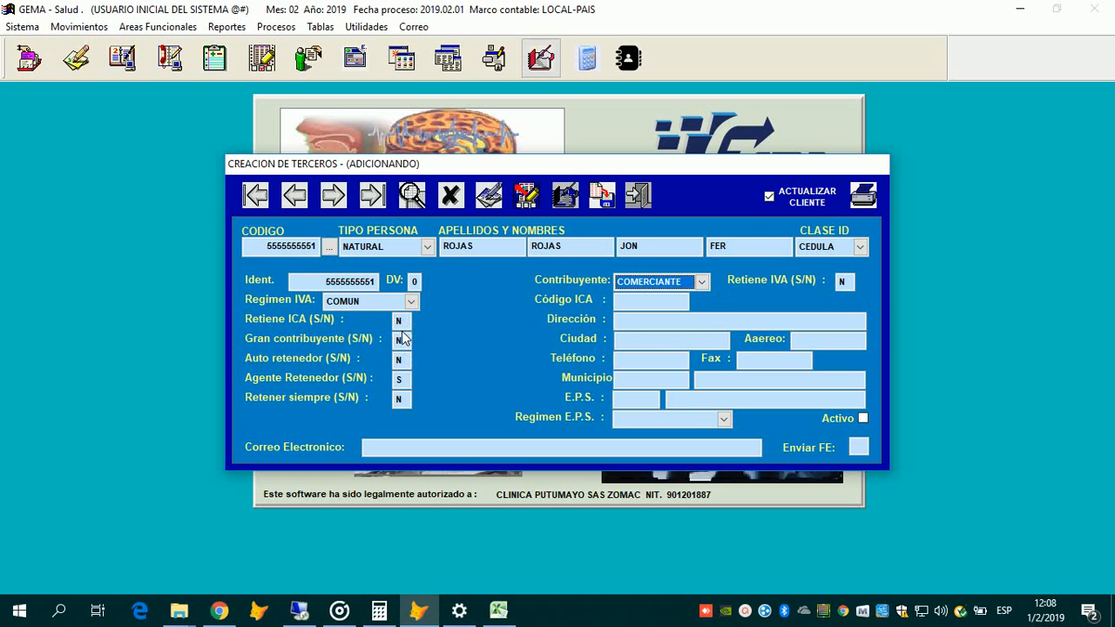
left_click(411, 301)
key("Up")
key("Return")
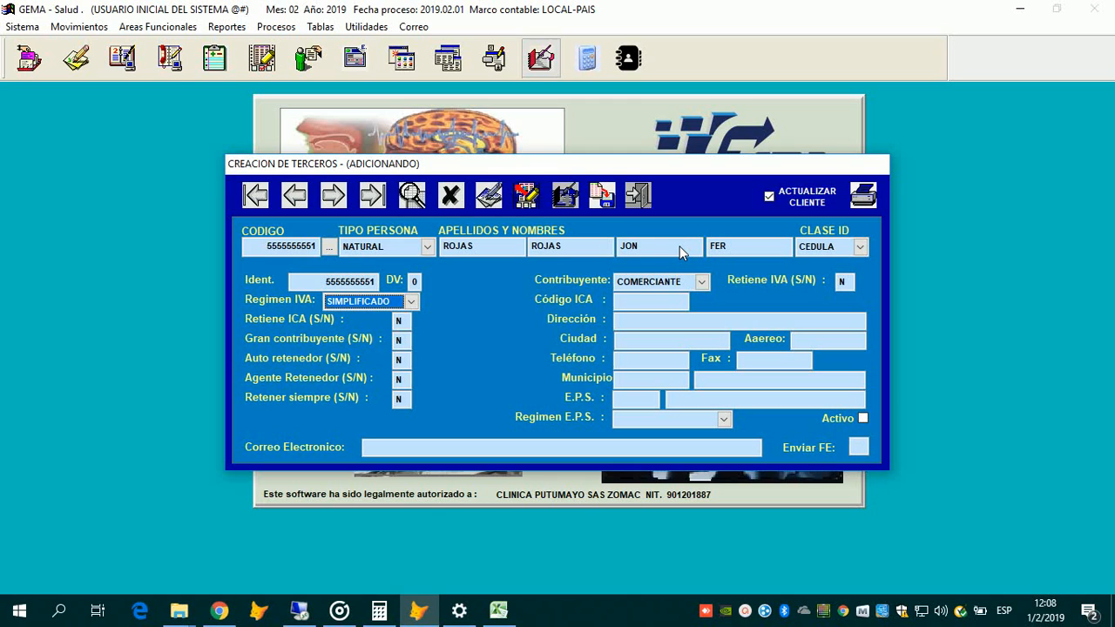
Step: Fill in the street address, city PUERTO ASIS and phone number, reaching the municipality lookup
left_click(637, 302)
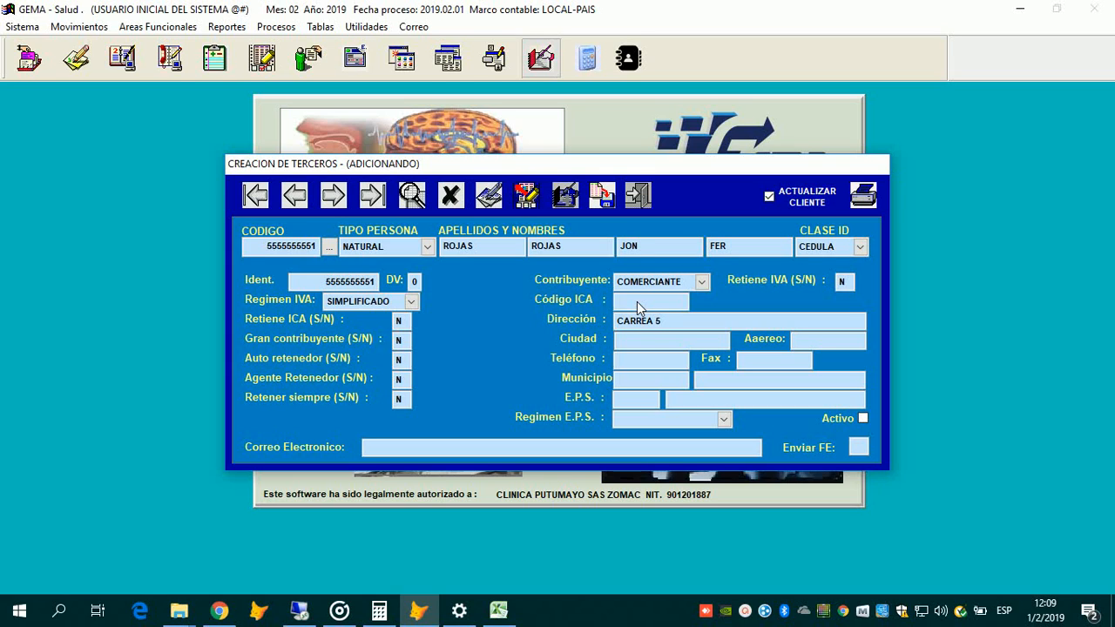
key("Return")
key("BackSpace")
key("BackSpace")
key("BackSpace")
key("Tab")
key("Tab")
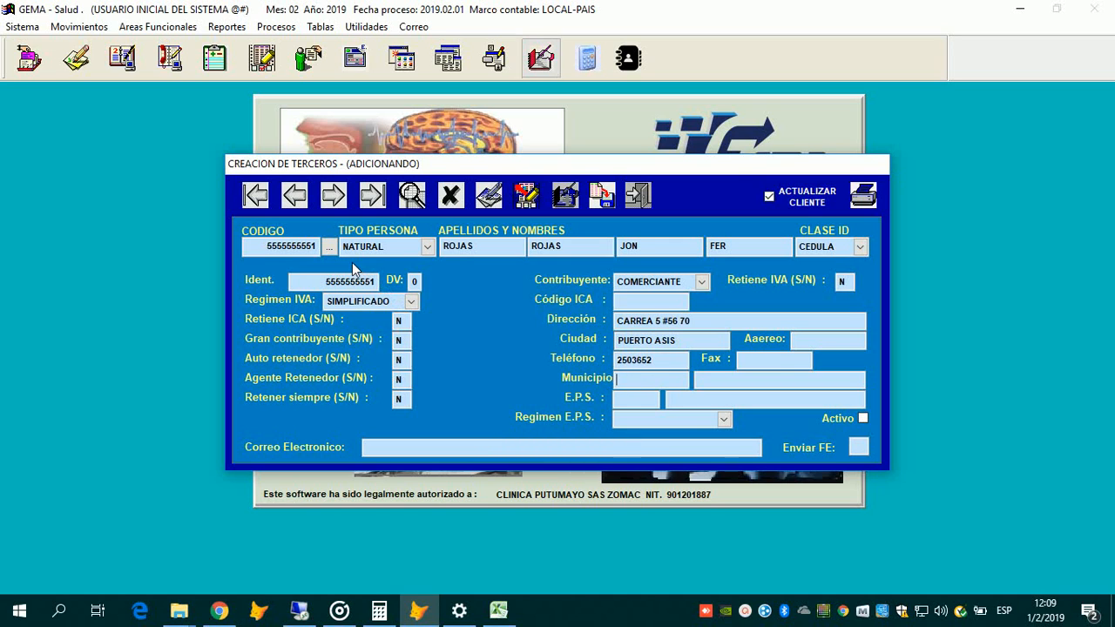
key("Tab")
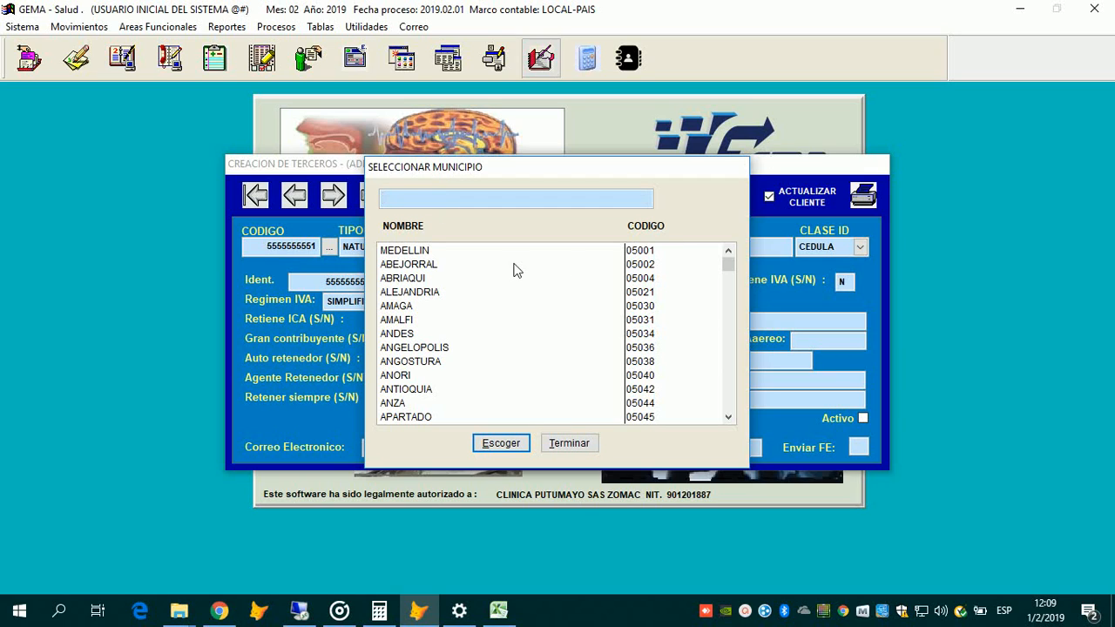
Step: Search PUERTO and set the municipality to 86568 PUERTO ASIS, then bring up Tabla de EPS
type("PUERTO")
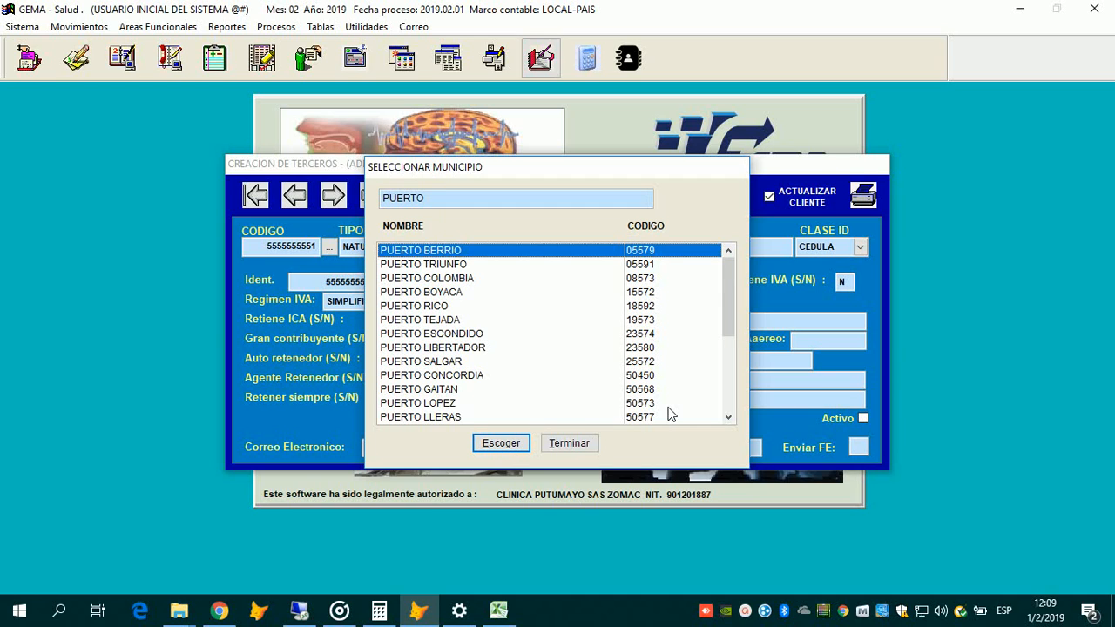
scroll(706, 395, "down", 2)
double_click(688, 416)
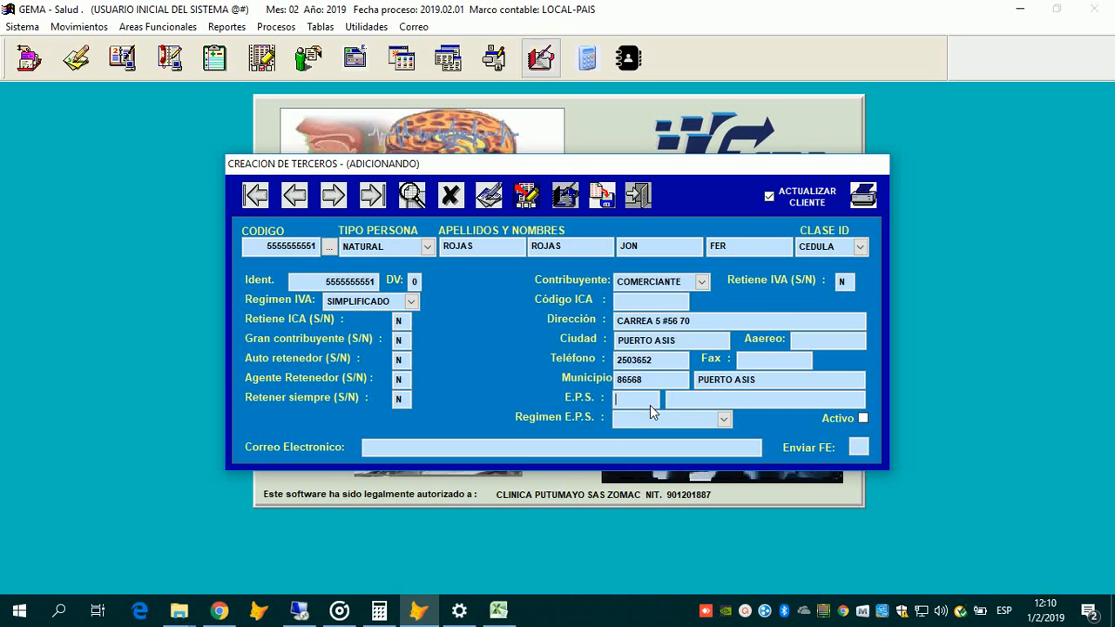
key("Return")
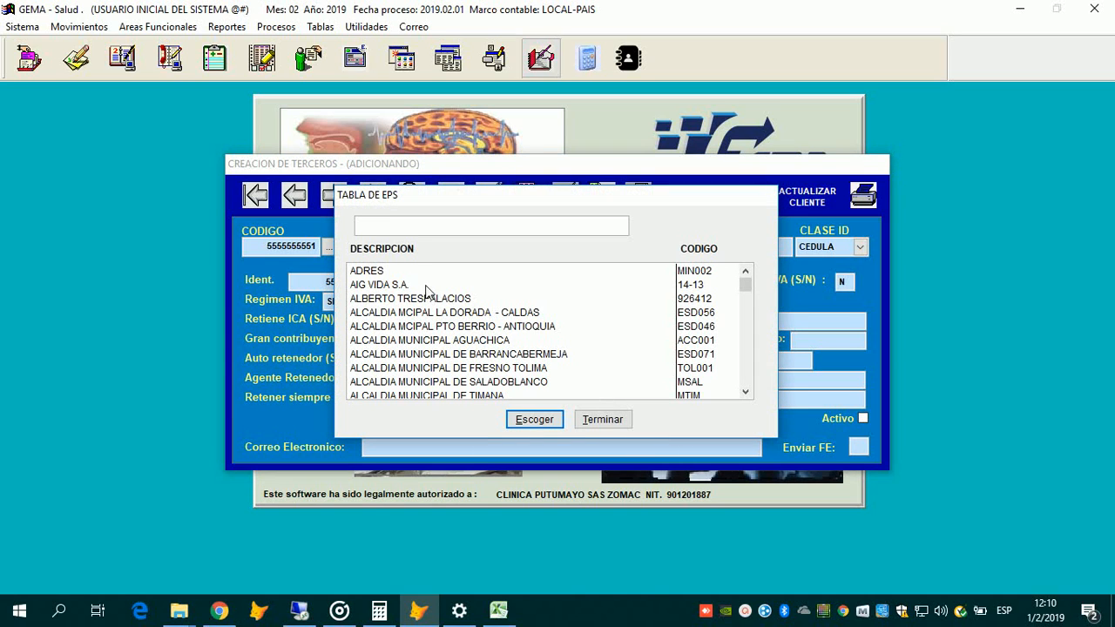
Step: Search MEDIMA in Tabla de EPS and choose EPS044 MEDIMAS EPS
type("MEDIMA")
key("Return")
key("Down")
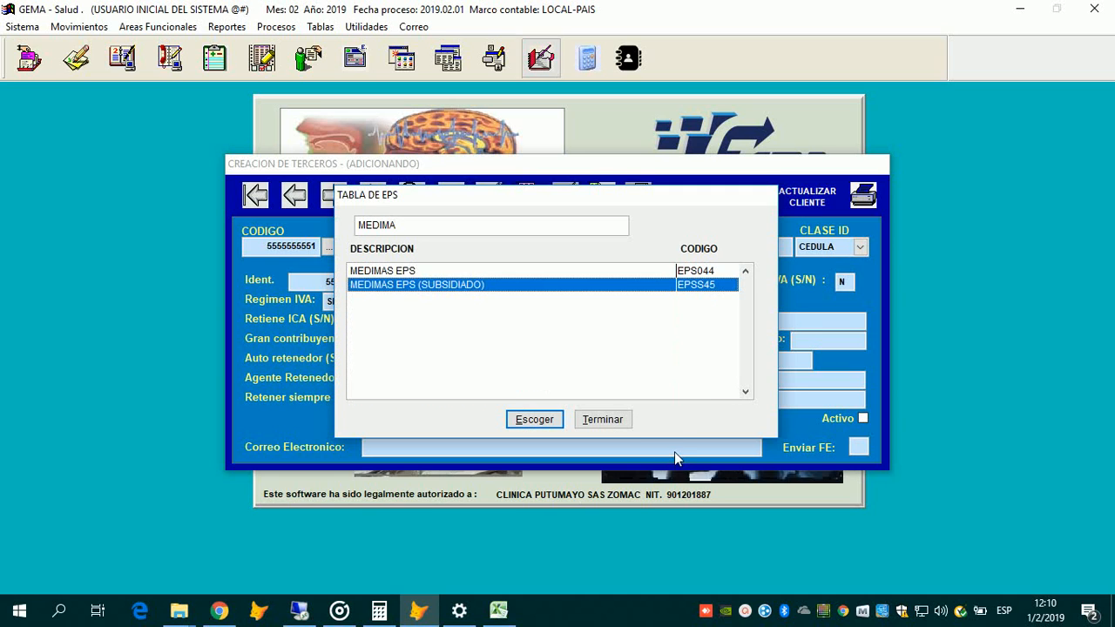
key("Up")
key("Return")
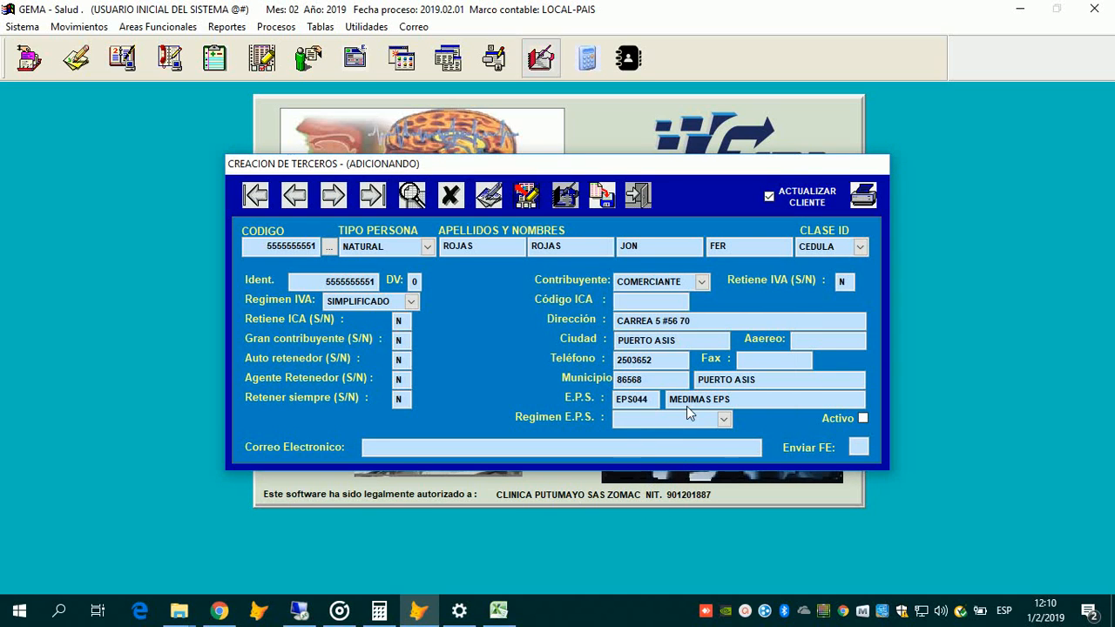
left_click(723, 419)
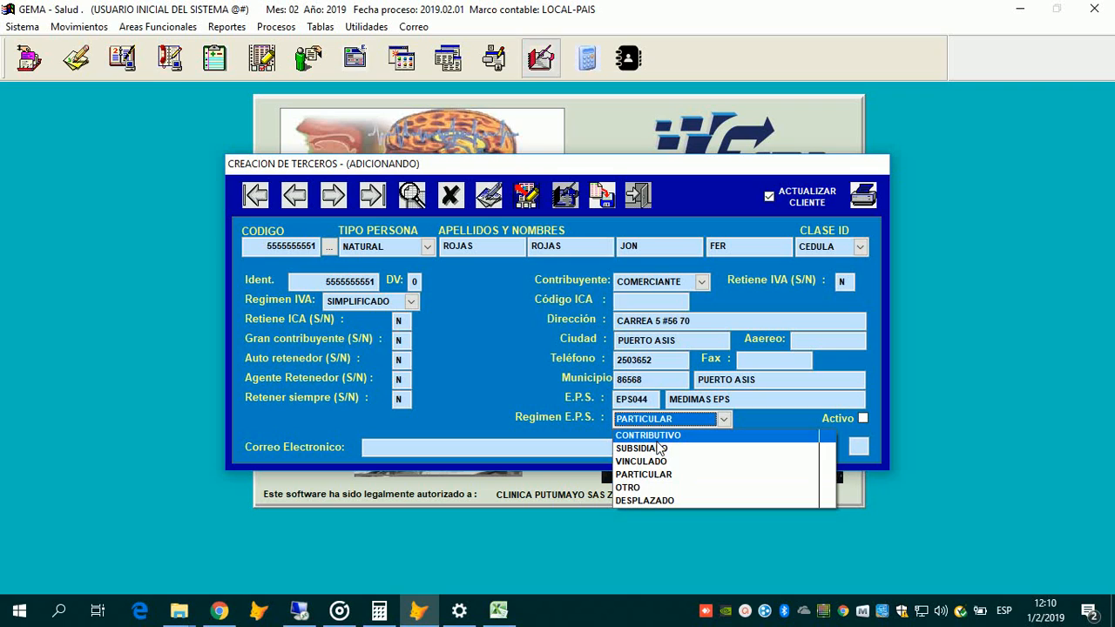
Step: Set the EPS regime to CONTRIBUTIVO, go to the e-mail field, and toggle Activo on and off
left_click(657, 441)
left_click(738, 583)
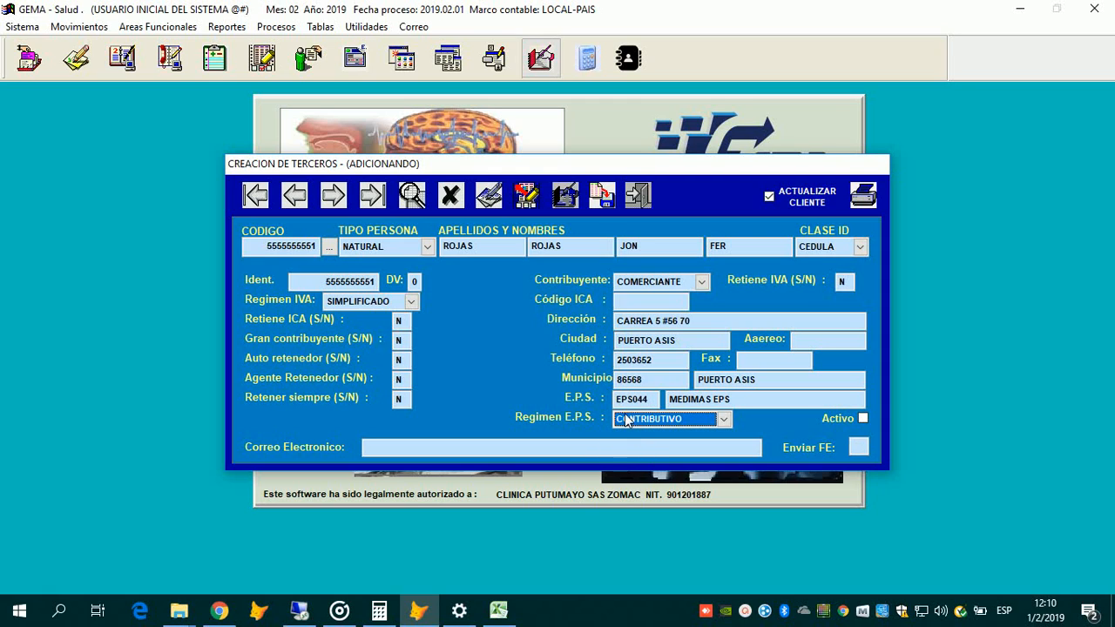
left_click(399, 448)
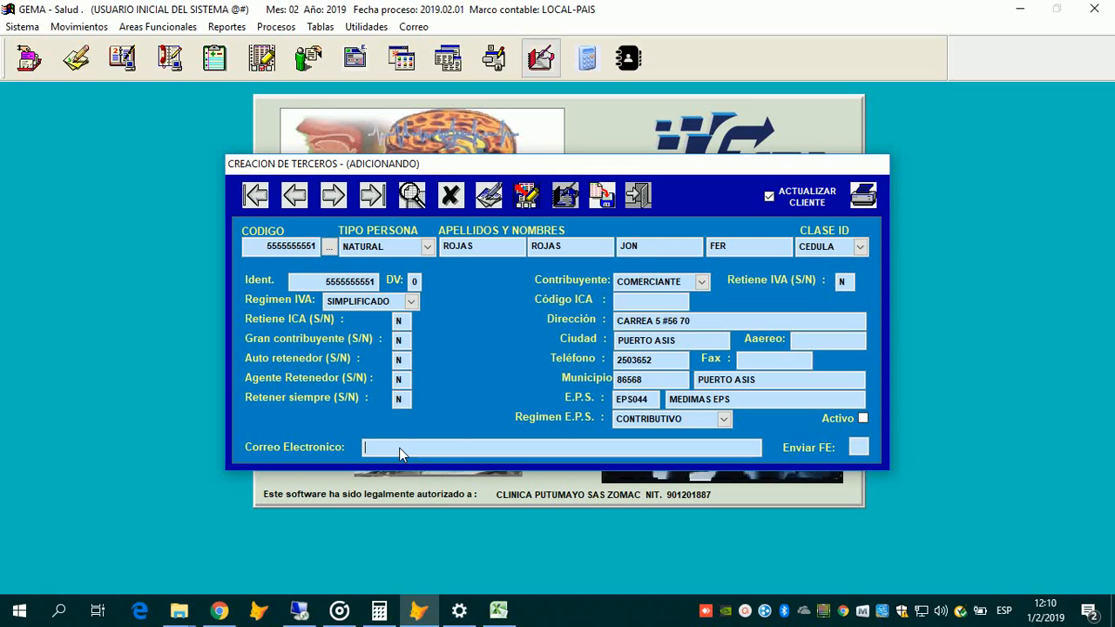
left_click(863, 418)
left_click(862, 418)
Step: Tick Activo and close the Creación de Terceros form
key("space")
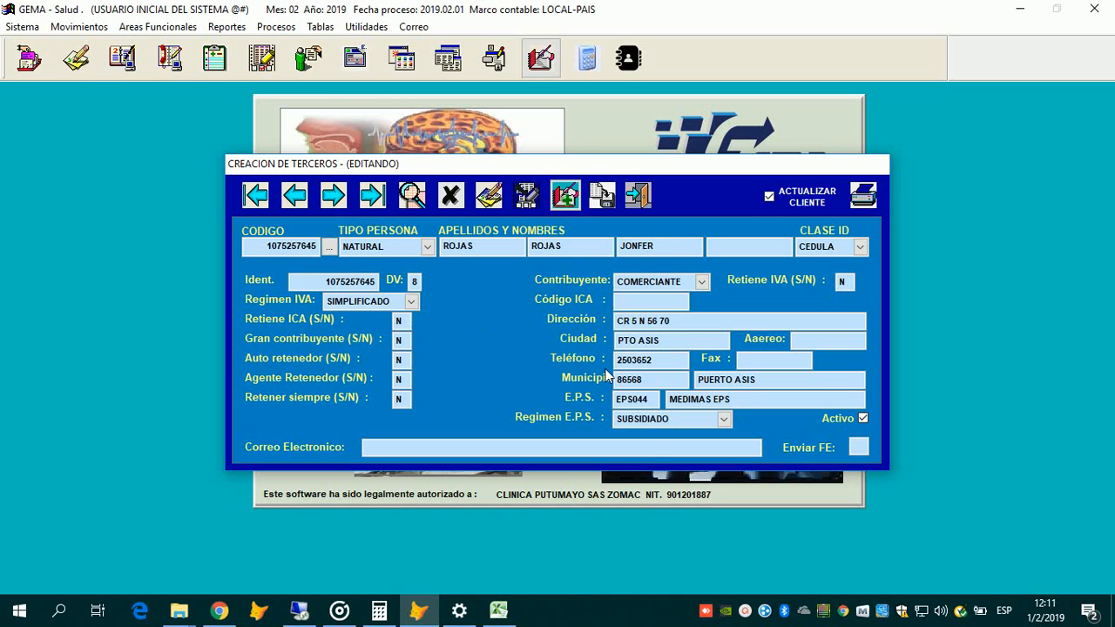
key("Escape")
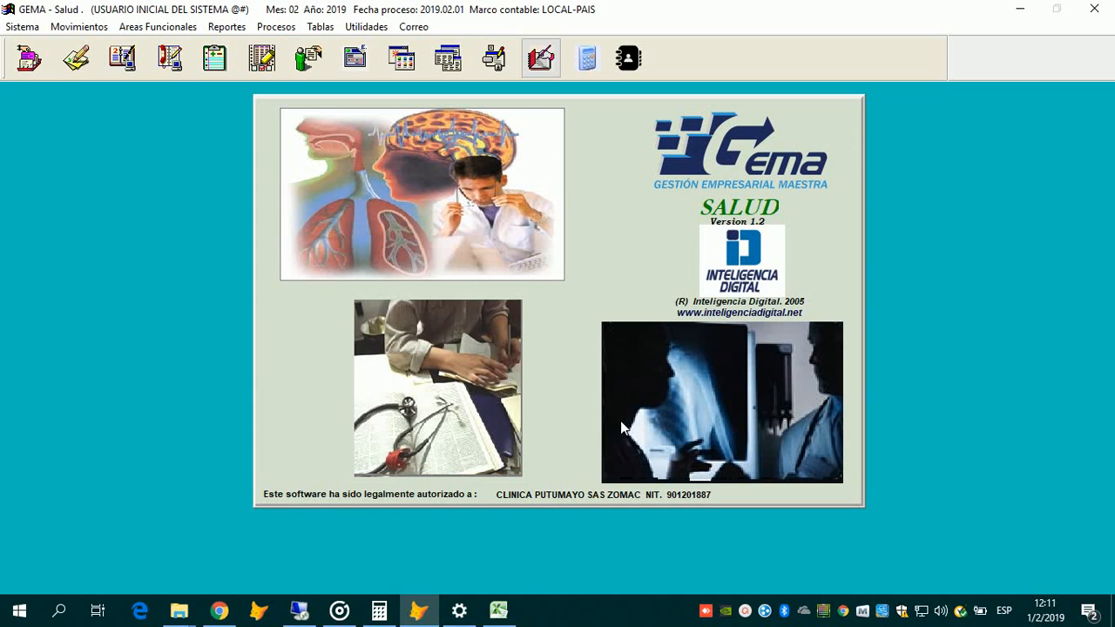
Step: Open Tabla Clientes from Tablas > Facturacion
left_click(320, 27)
mouse_move(346, 315)
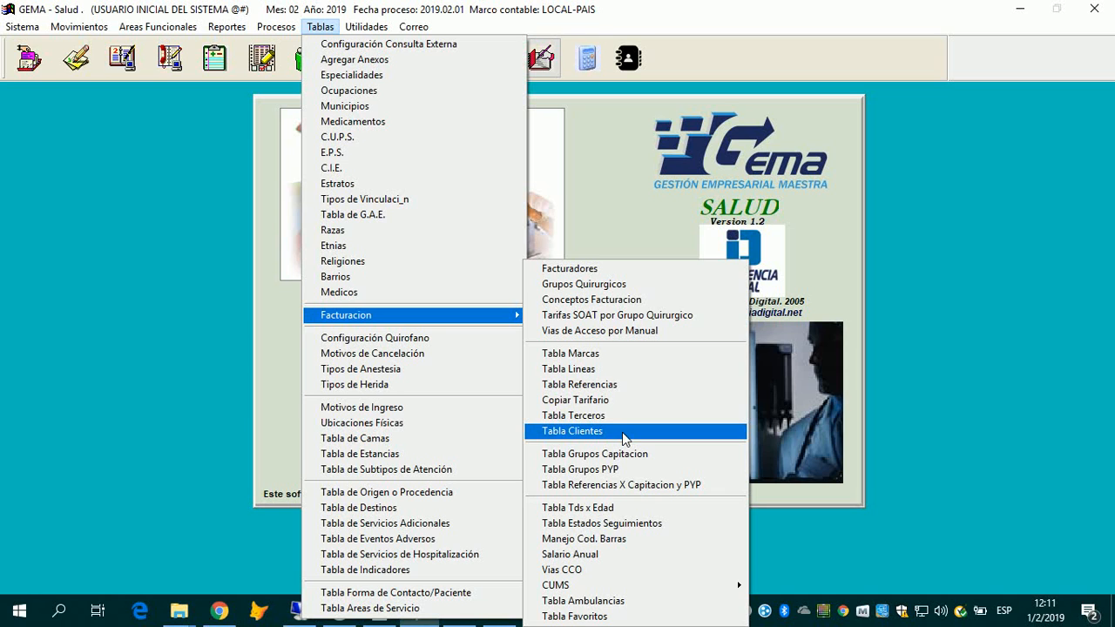
left_click(623, 432)
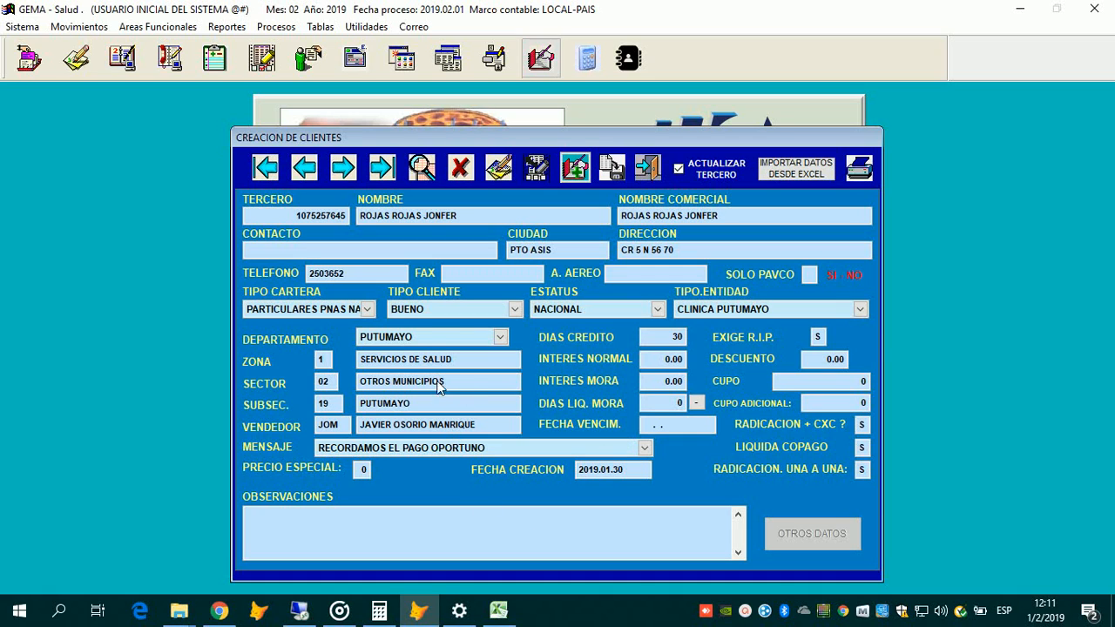
mouse_move(499, 611)
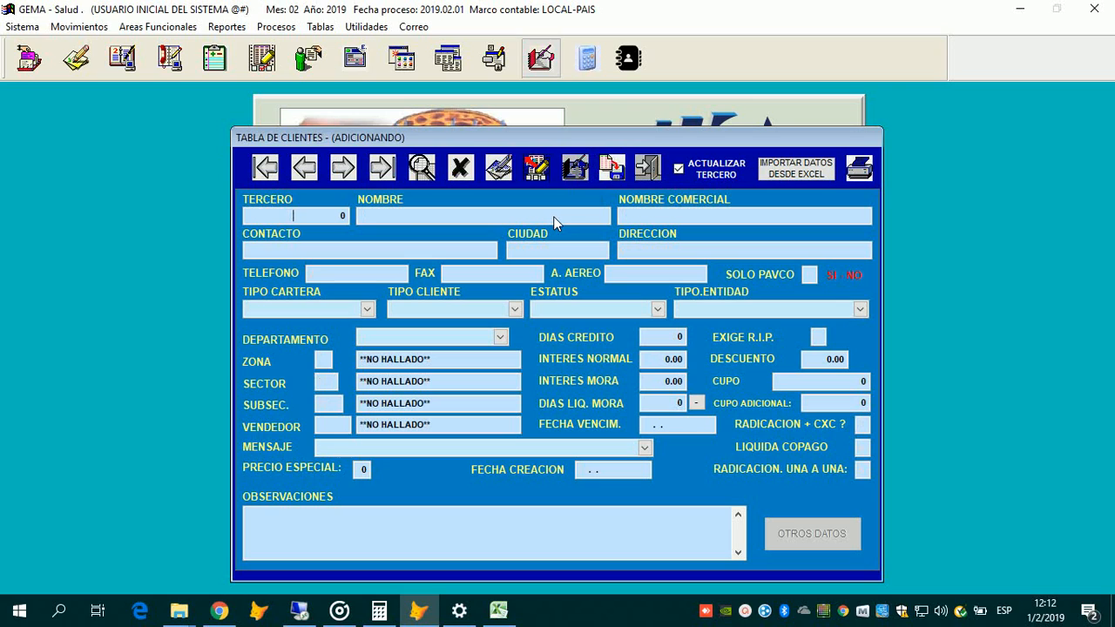
Step: Enter the client's identification number, load the existing client record, and start editing it
key("Return")
key("Return")
key("Return")
key("Escape")
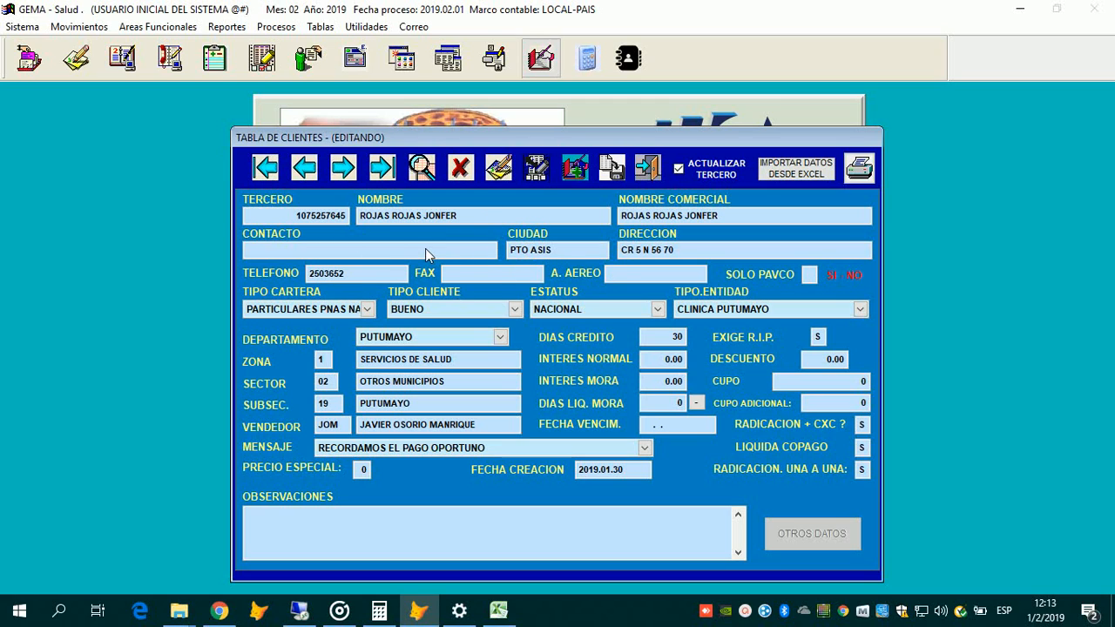
left_click(499, 168)
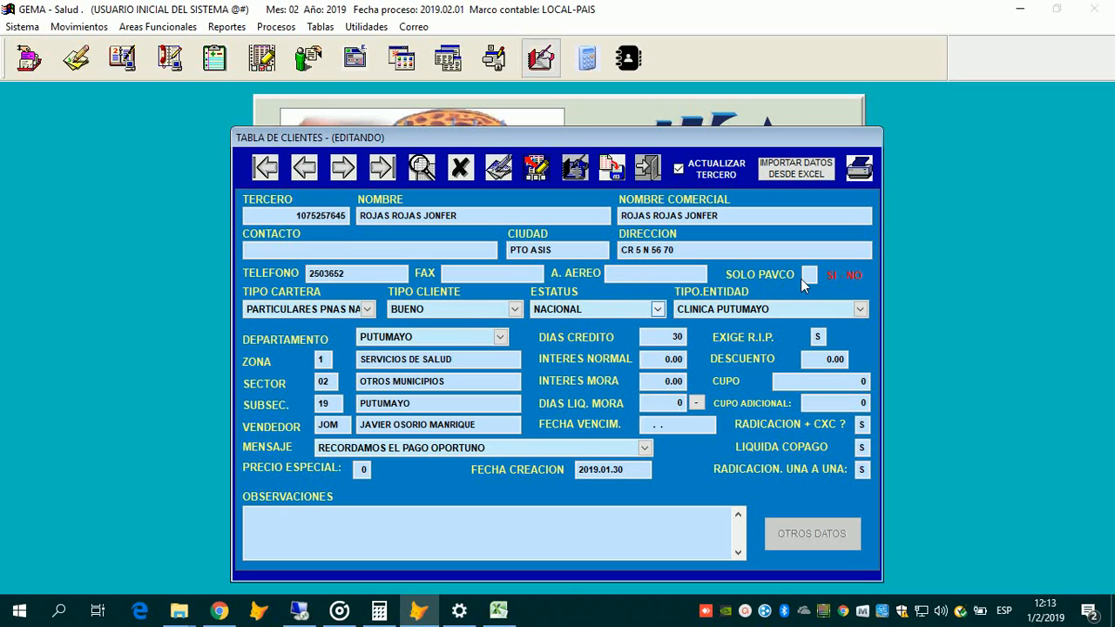
Step: Browse the portfolio types, keep PARTICULARES PNAS NATURALES as TIPO CARTERA, and view the rating options
left_click(338, 316)
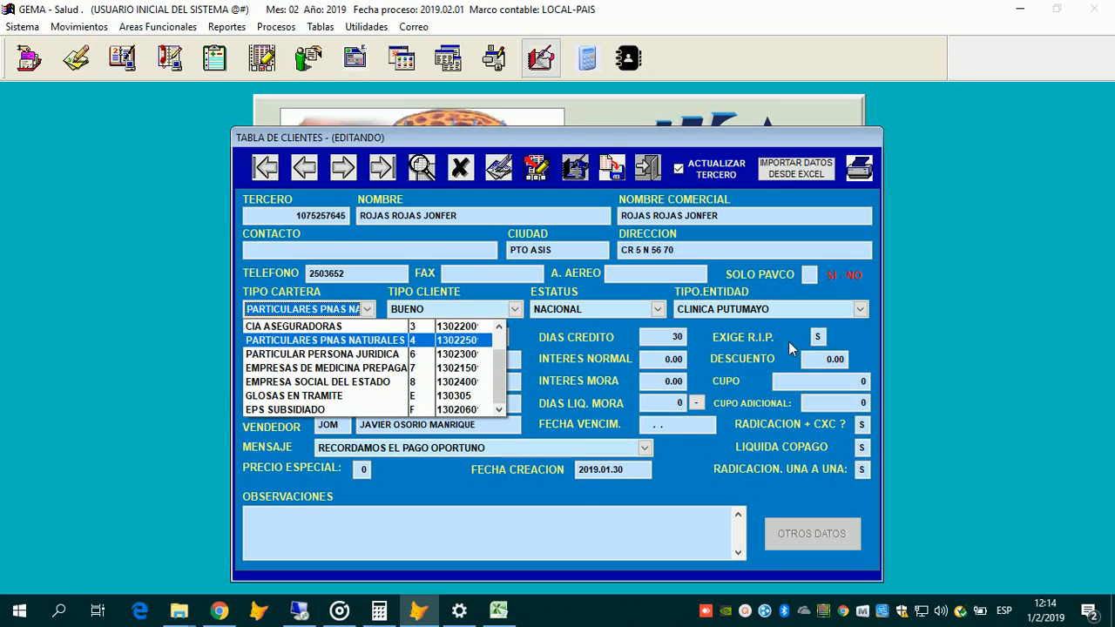
key("Up")
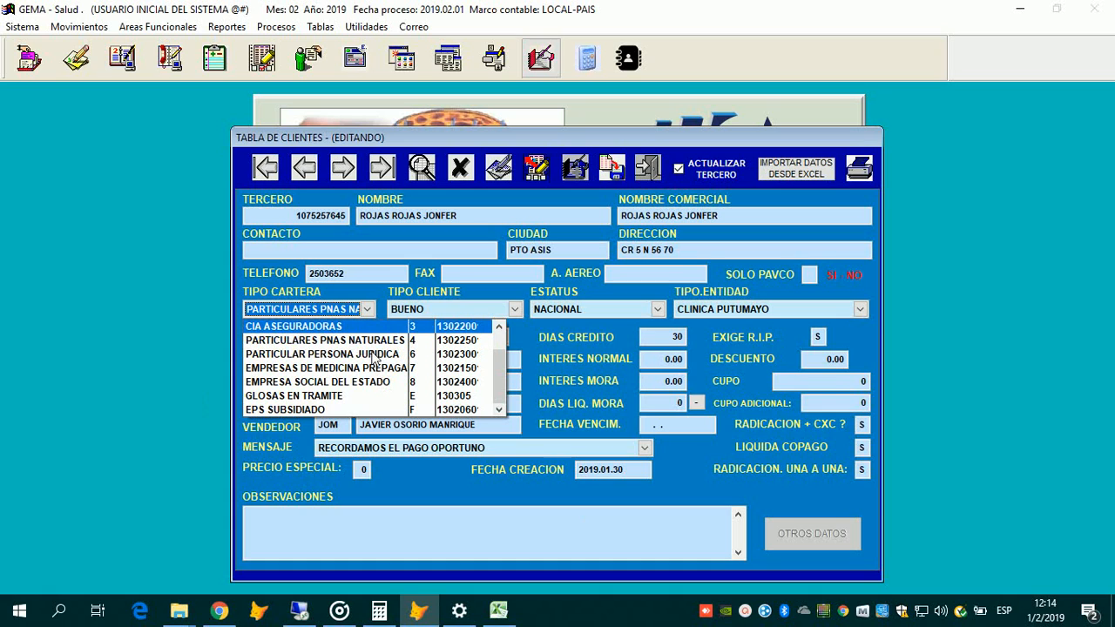
key("Down")
key("Down")
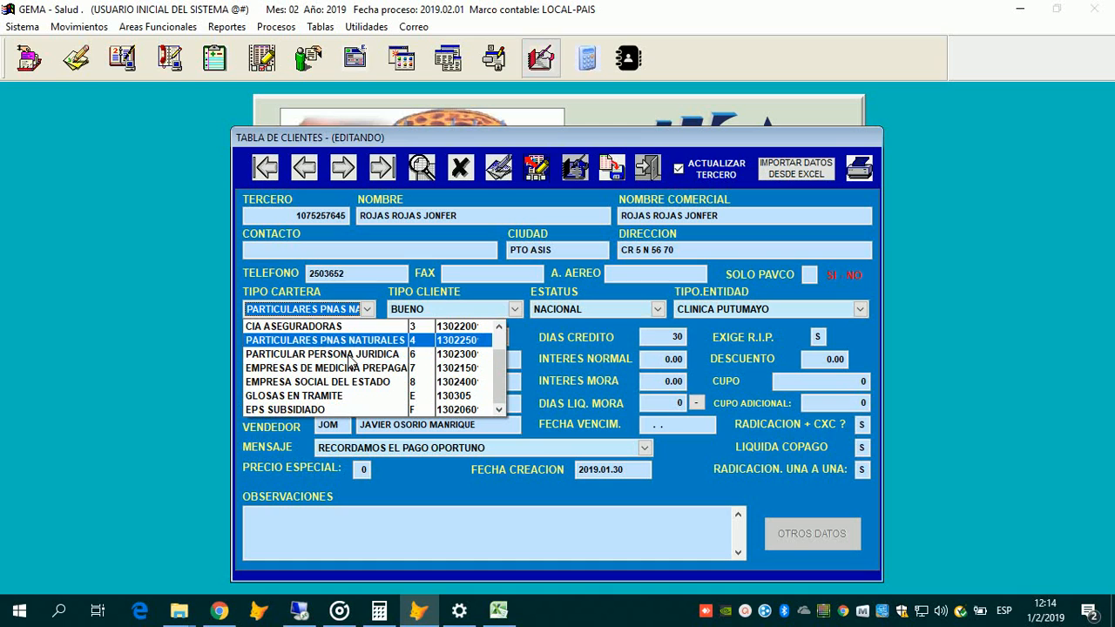
key("Up")
key("Up")
key("Down")
key("Down")
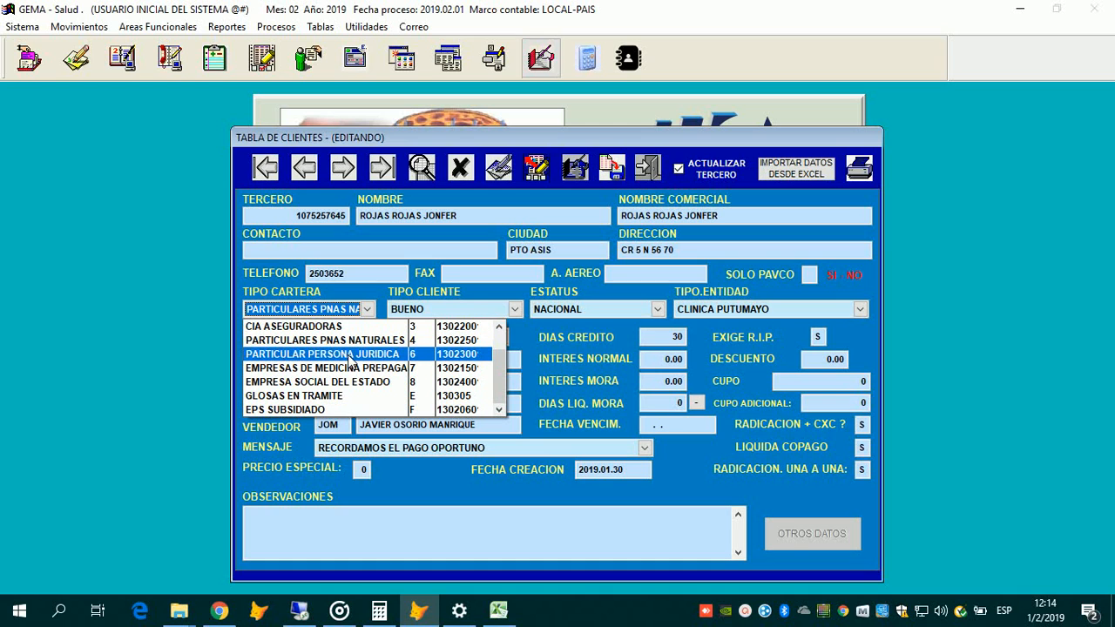
key("Up")
key("Down")
key("Down")
key("Up")
scroll(419, 372, "up", 2)
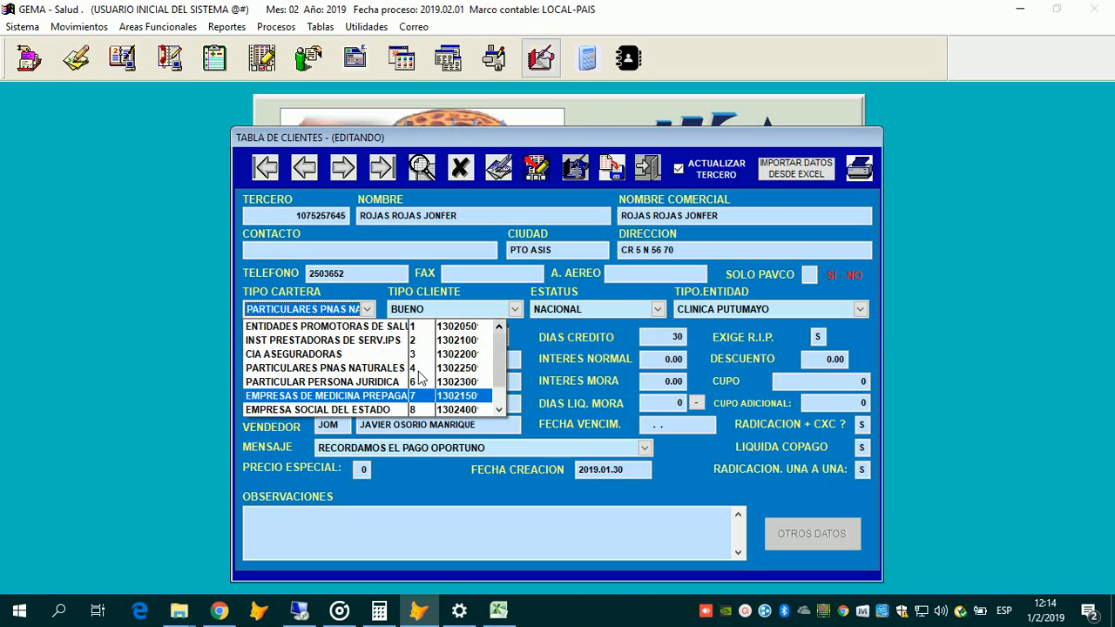
scroll(419, 372, "up", 2)
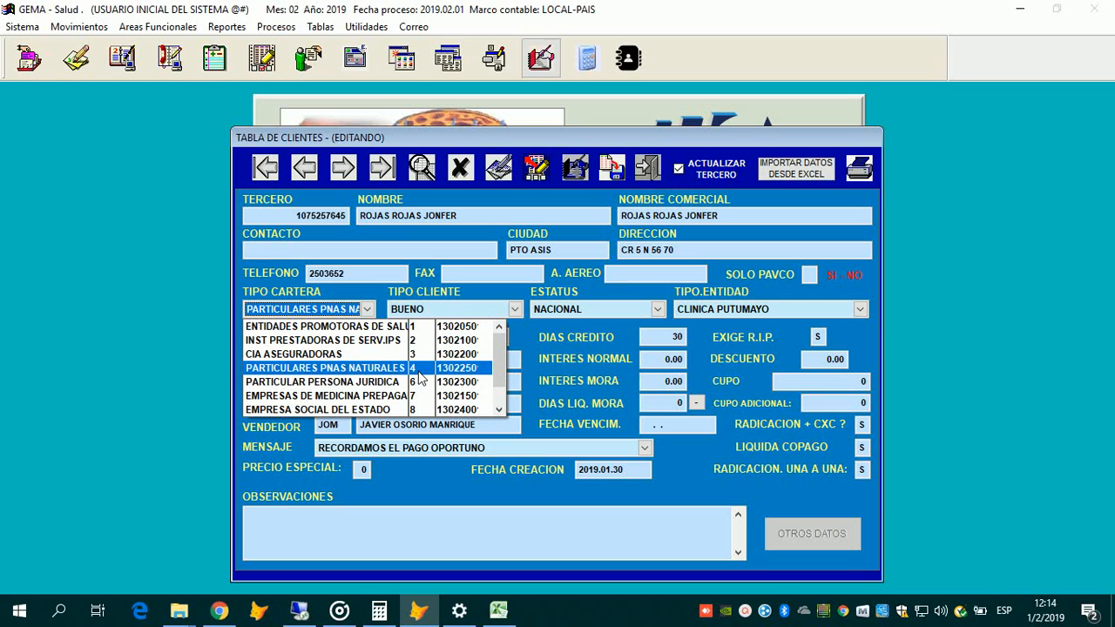
scroll(419, 373, "up", 1)
scroll(419, 373, "down", 4)
scroll(419, 373, "up", 3)
left_click(419, 372)
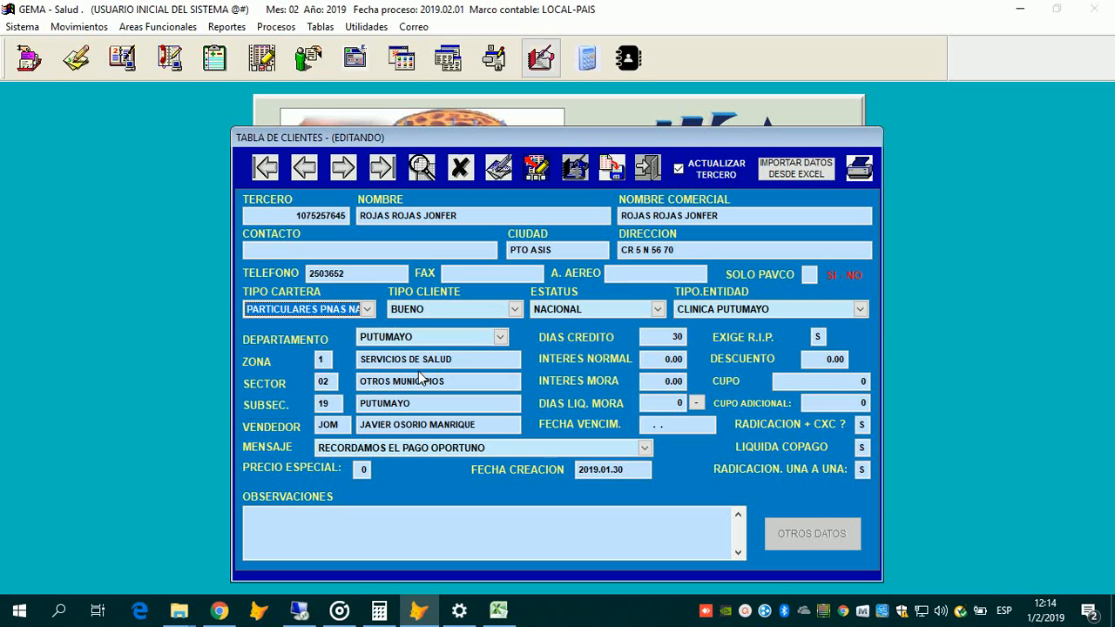
left_click(487, 315)
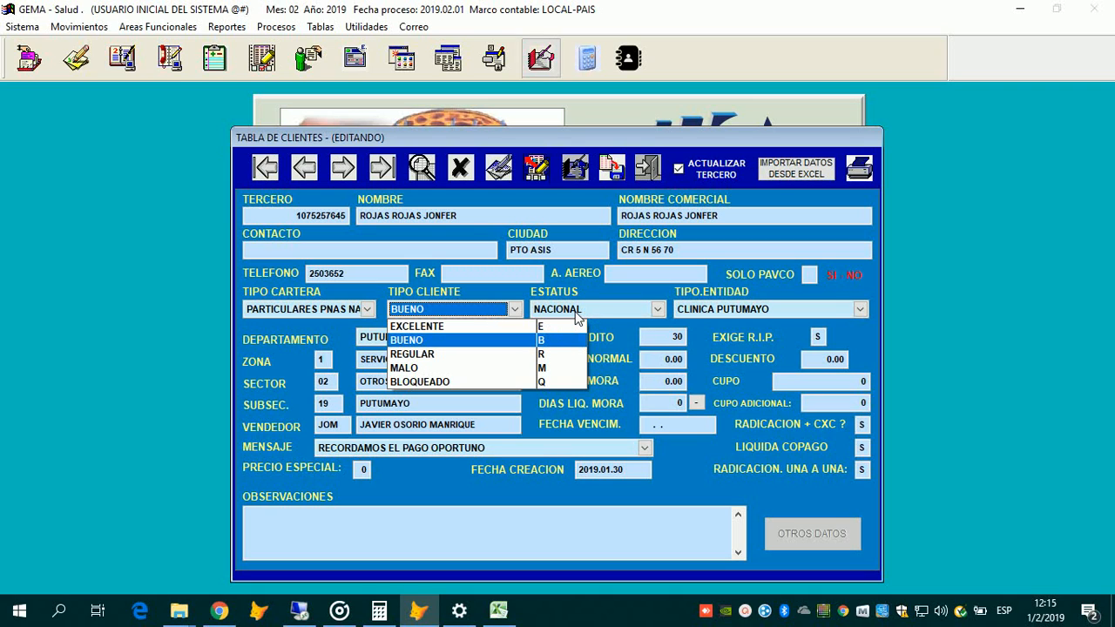
key("Down")
key("Up")
key("Up")
key("Down")
key("Return")
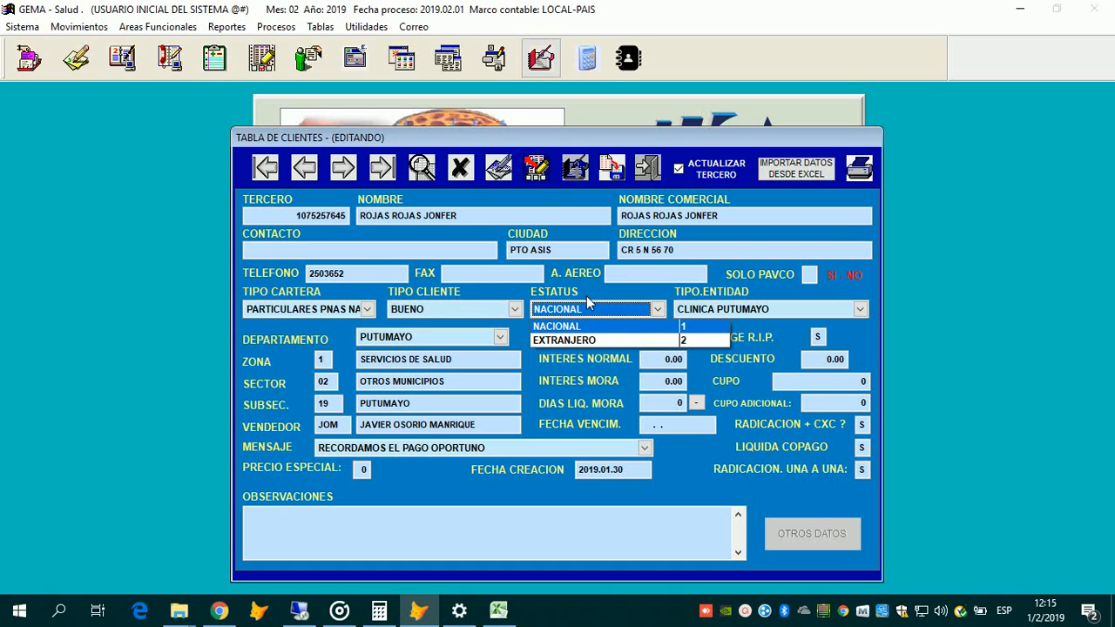
left_click(778, 309)
left_click(778, 310)
left_click(778, 309)
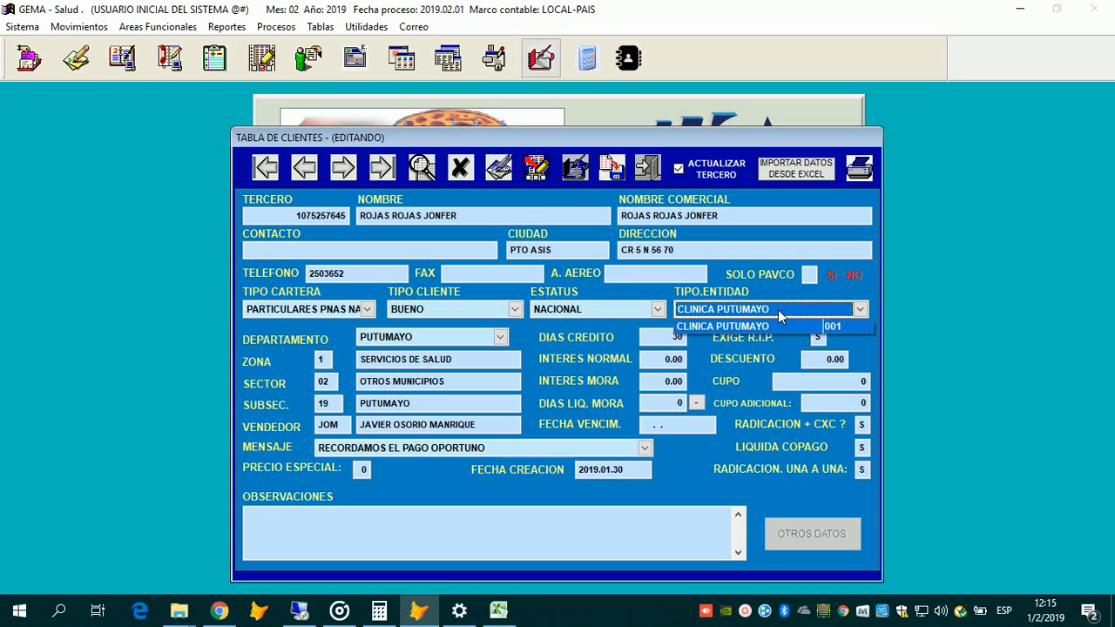
left_click(397, 339)
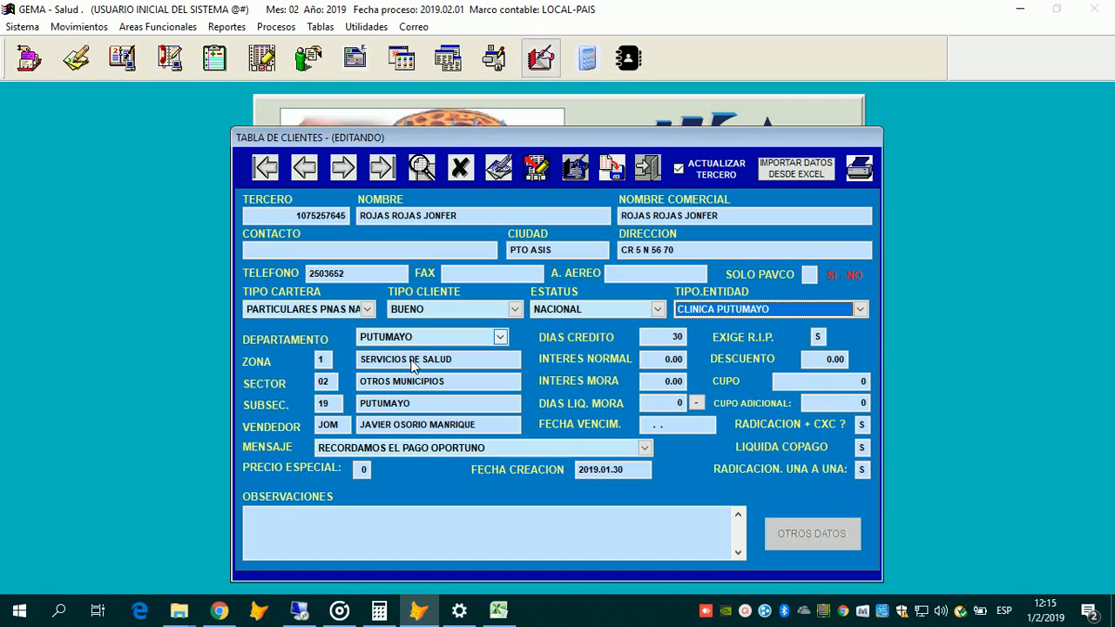
left_click(433, 339)
left_click(460, 354)
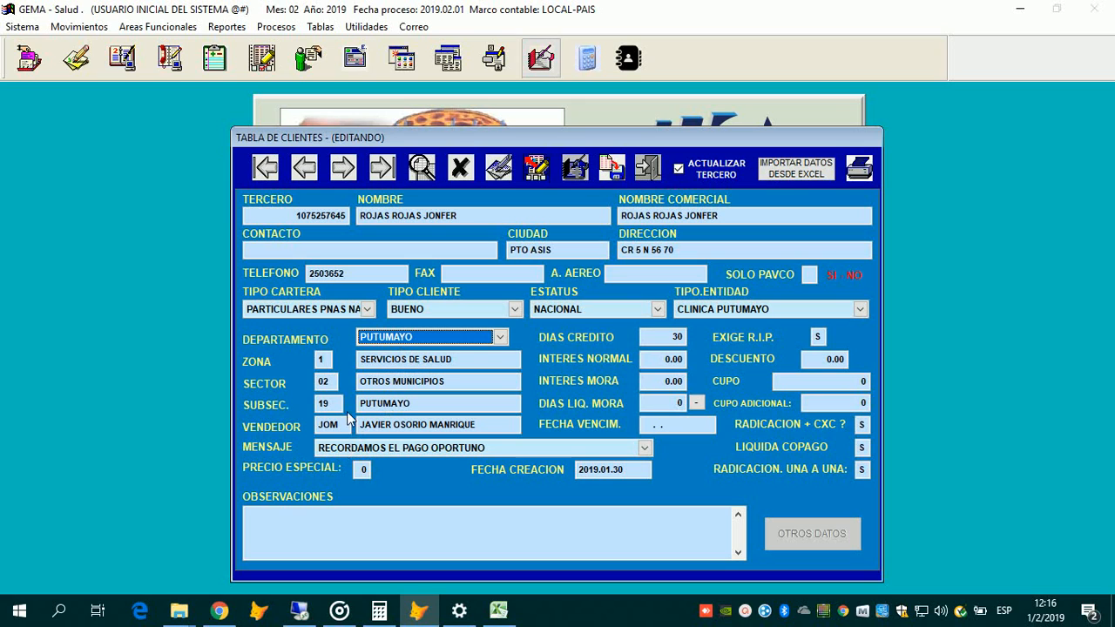
key("alt+Down")
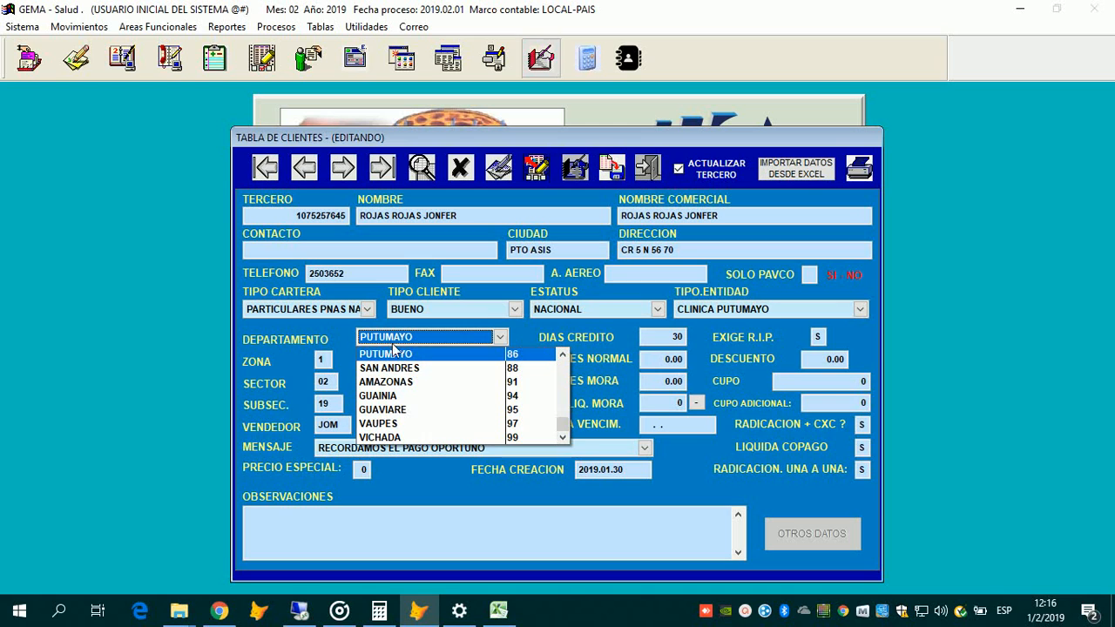
left_click(401, 351)
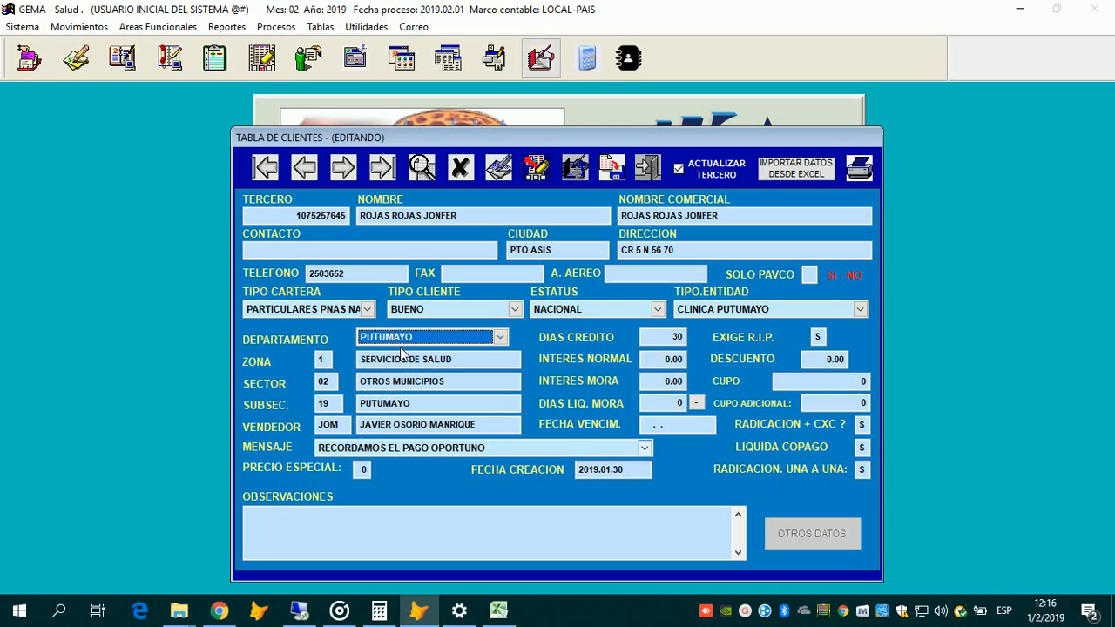
left_click(500, 337)
left_click(401, 353)
key("alt+Down")
key("Down")
key("Return")
key("alt+Down")
key("Up")
key("Return")
left_click(323, 426)
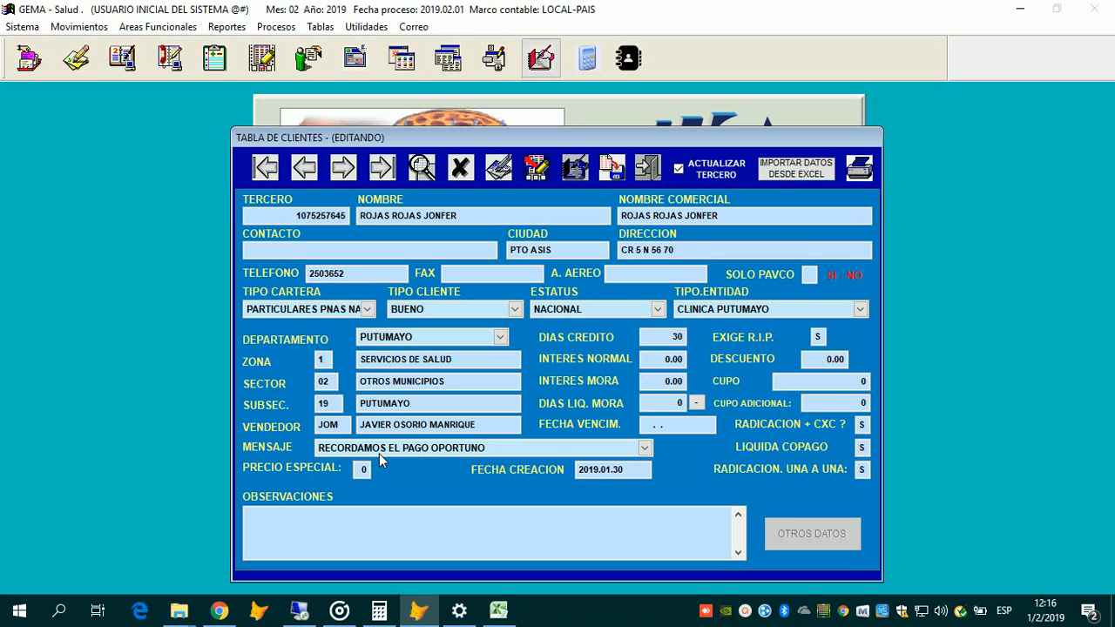
left_click(608, 450)
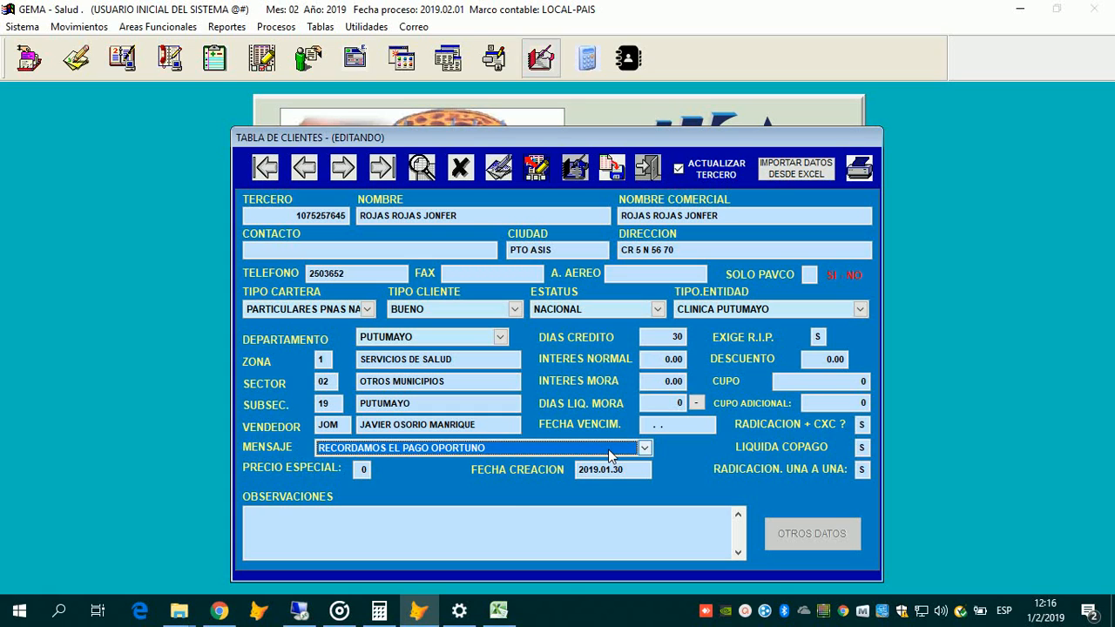
left_click(610, 455)
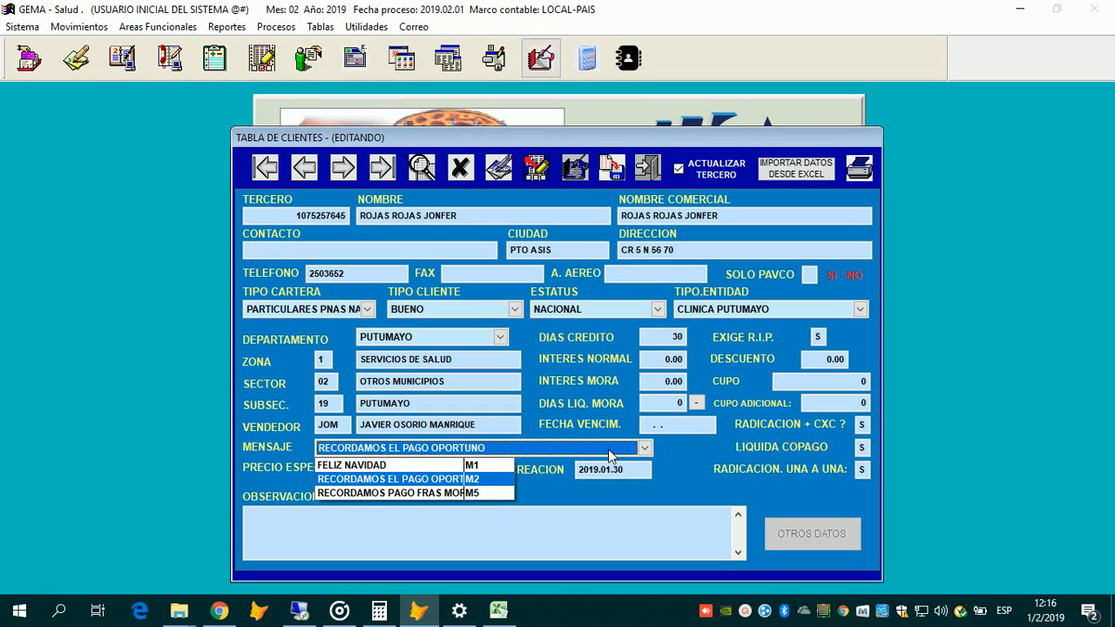
left_click(610, 455)
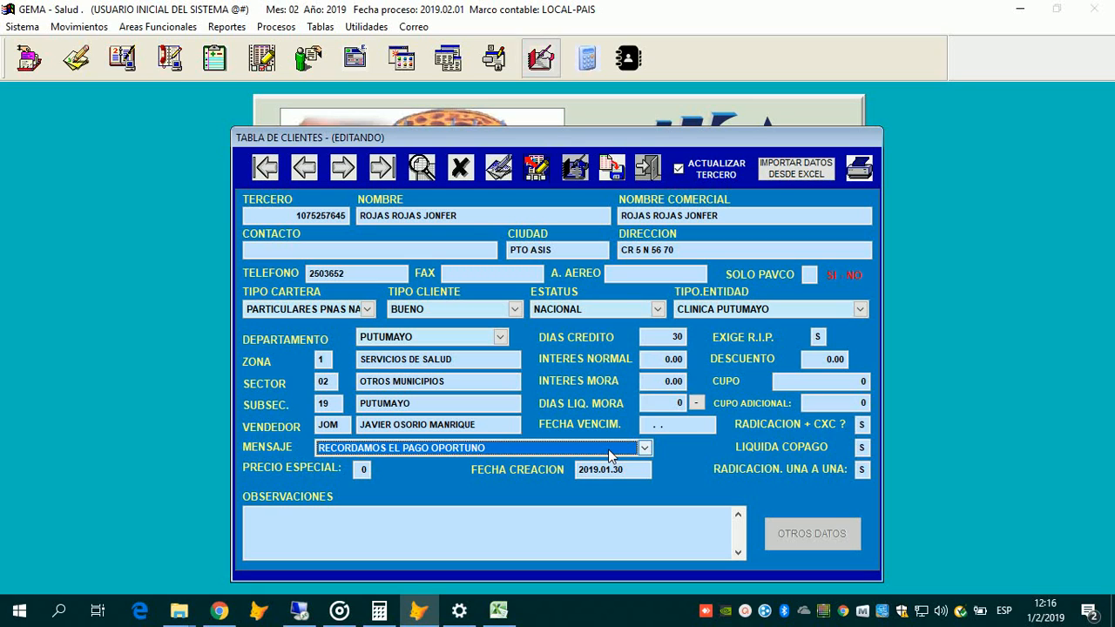
left_click(407, 454)
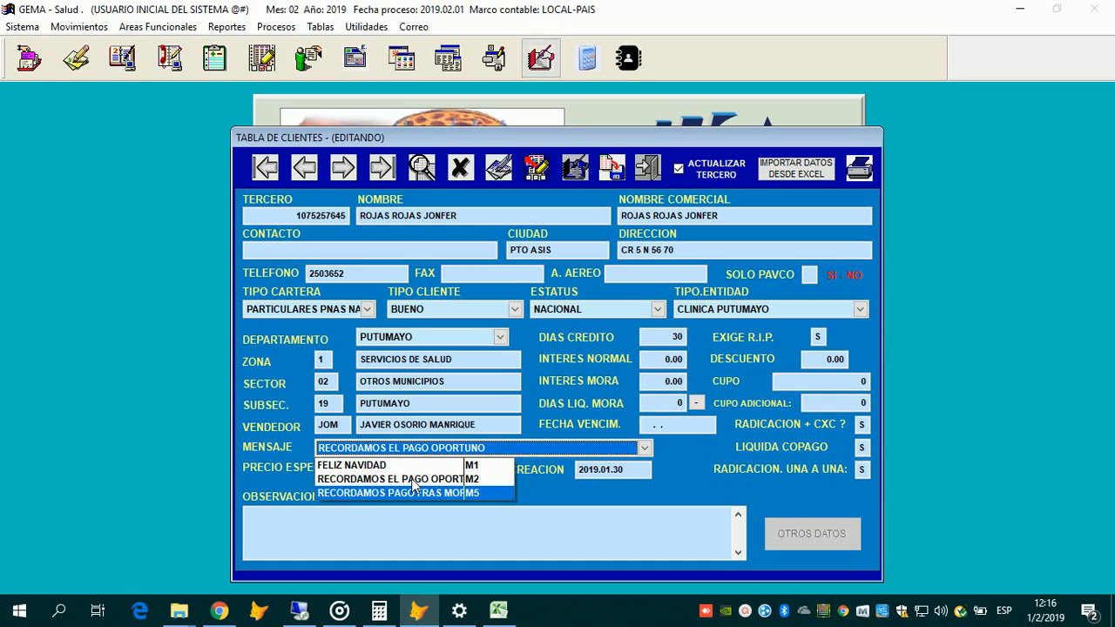
key("Up")
key("Up")
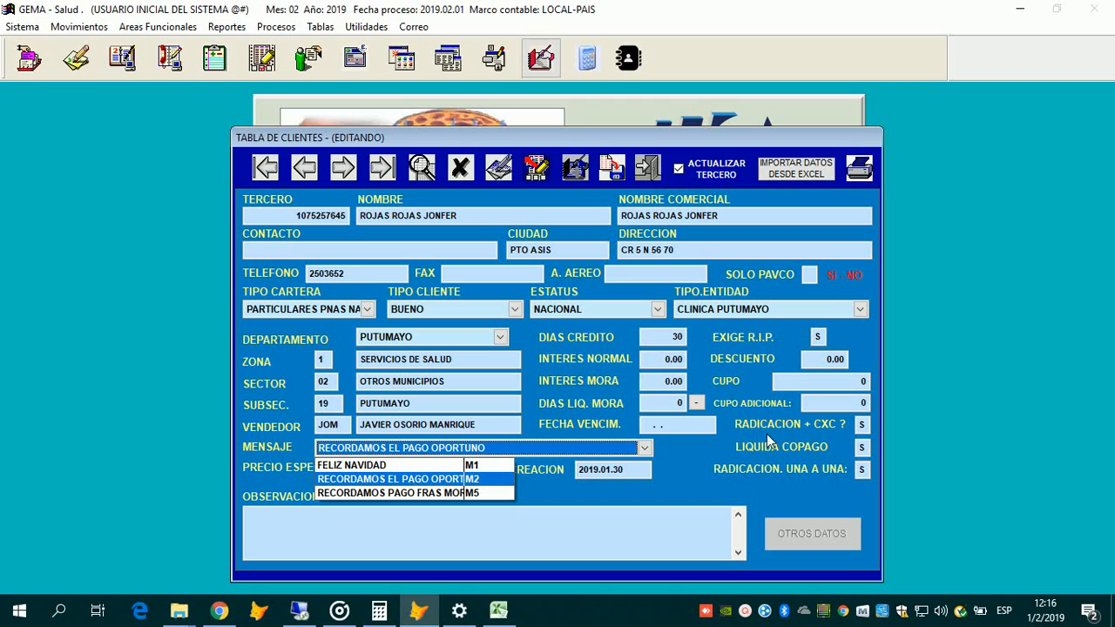
left_click(662, 350)
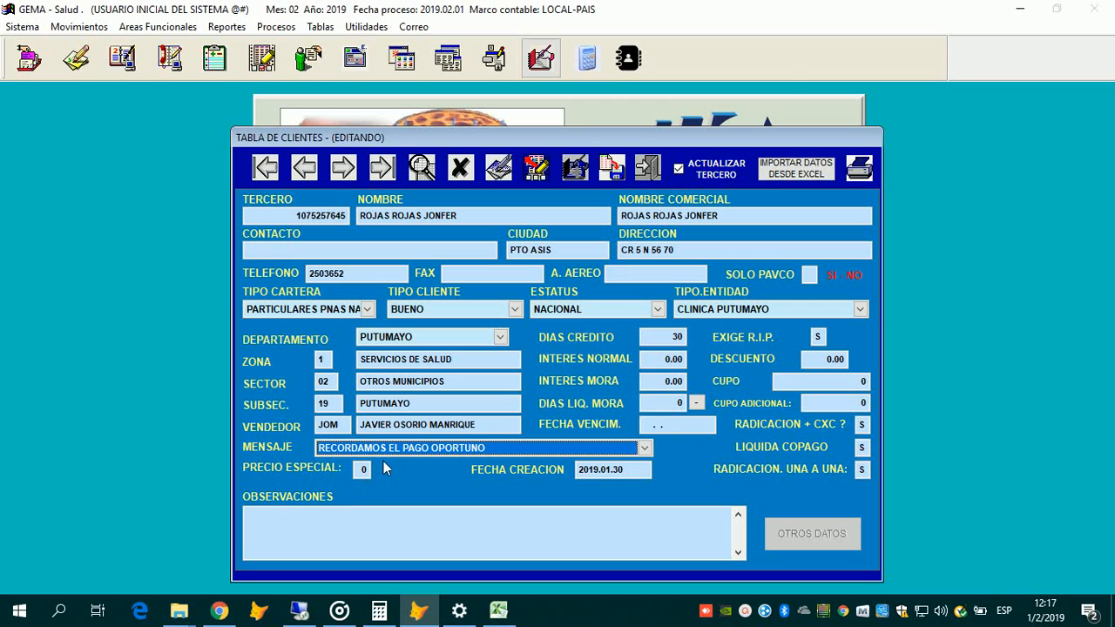
key("Tab")
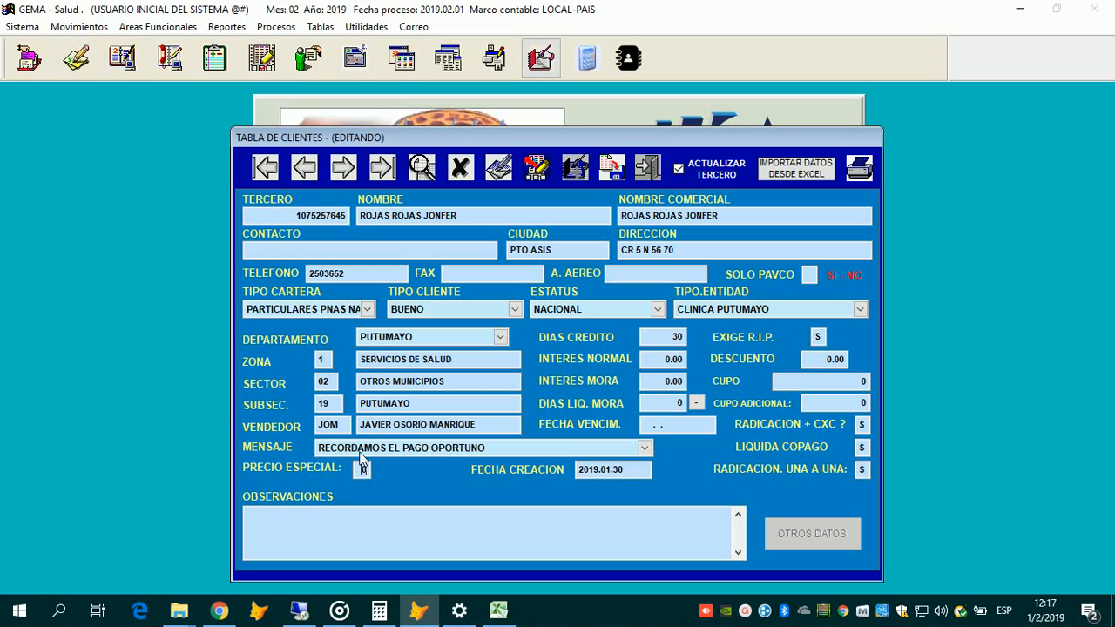
Step: Try FELIZ NAVIDAD as the message, revert to RECORDAMOS EL PAGO OPORTUNO, and enter special price 1
left_click(360, 454)
left_click(364, 464)
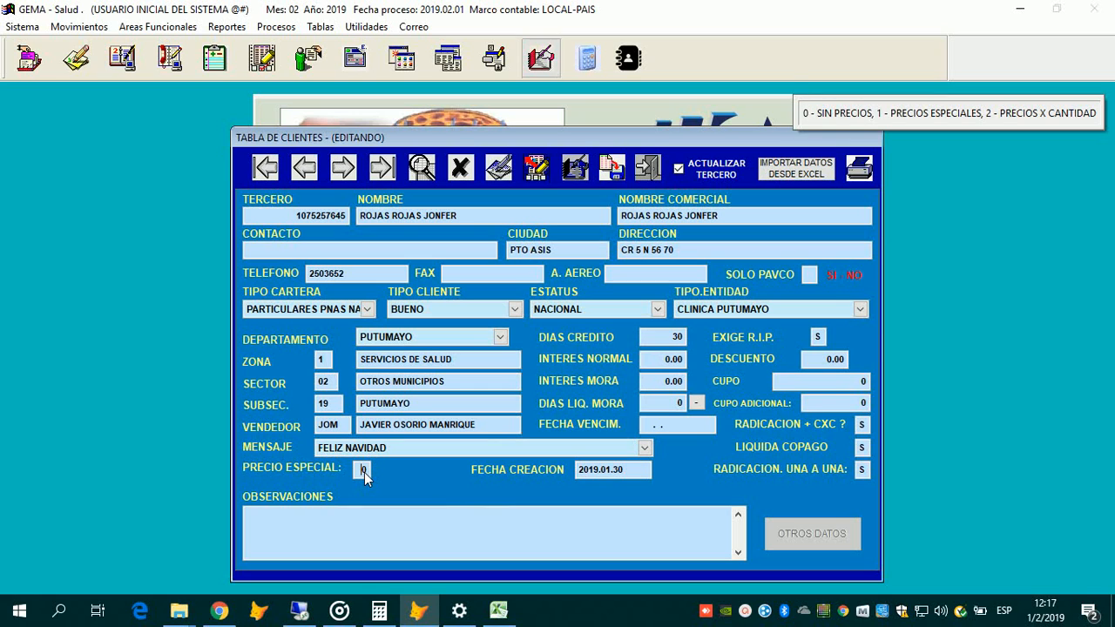
left_click(364, 452)
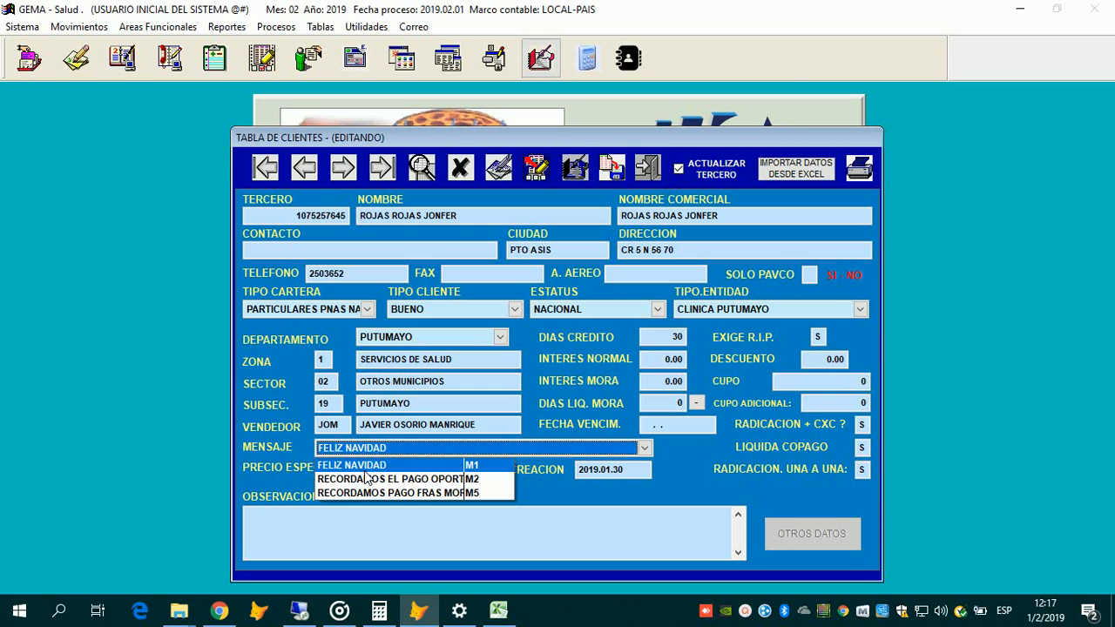
left_click(366, 478)
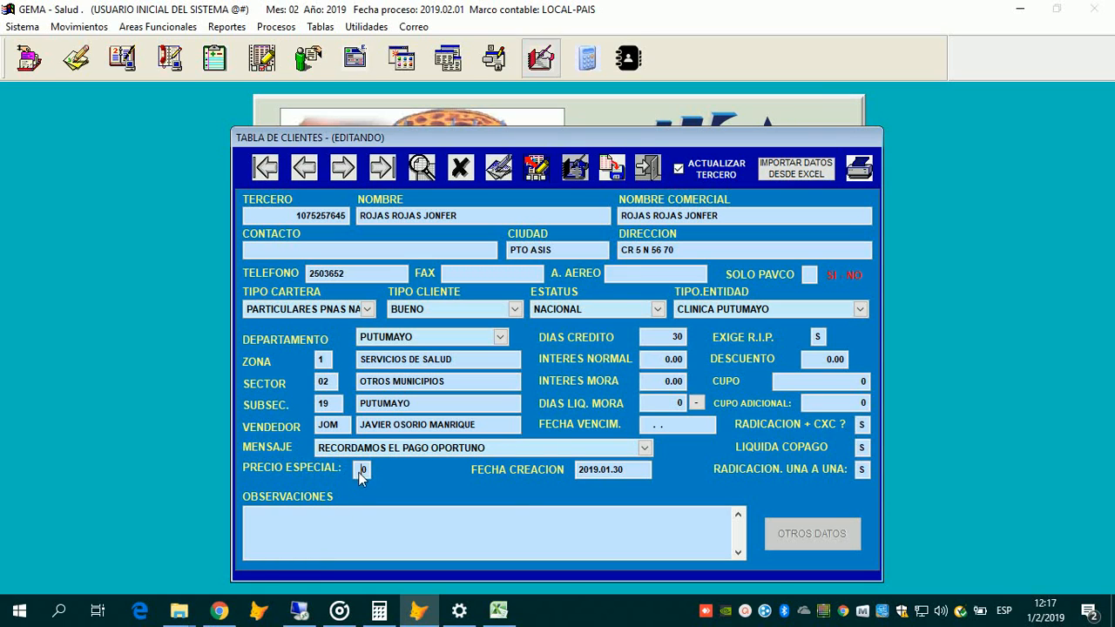
type("1")
Step: Clear credit days, try 30 and then 0, dismiss the invalid-value warning, and enter 1
key("BackSpace")
key("Delete")
type("30")
key("Return")
key("Right")
key("Right")
key("Right")
key("Right")
key("Right")
key("Delete")
key("Return")
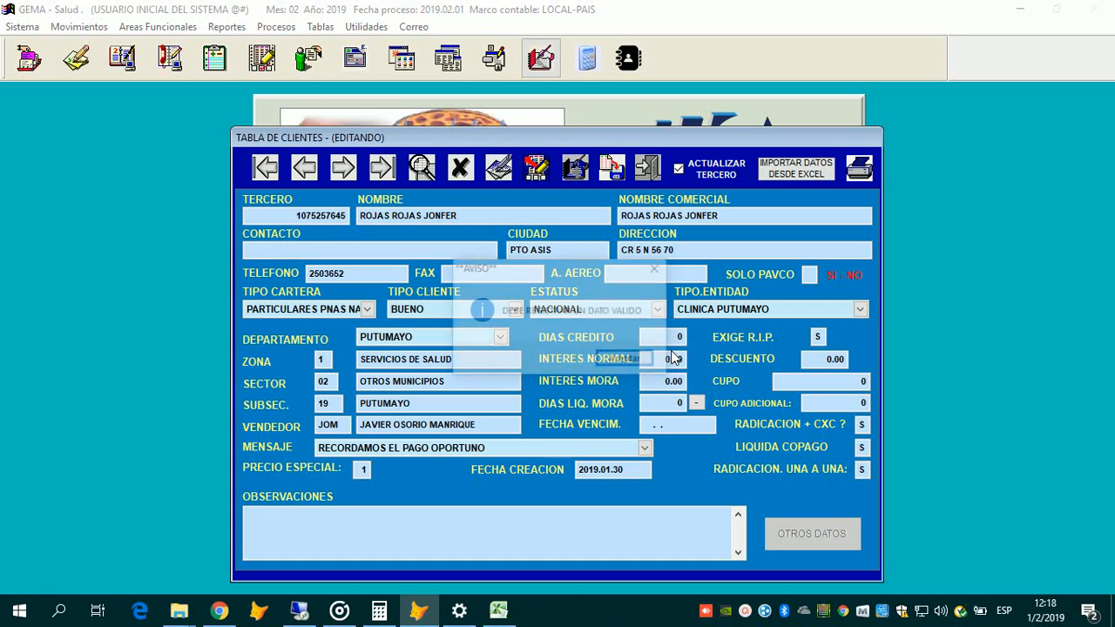
key("Return")
type("1")
key("Return")
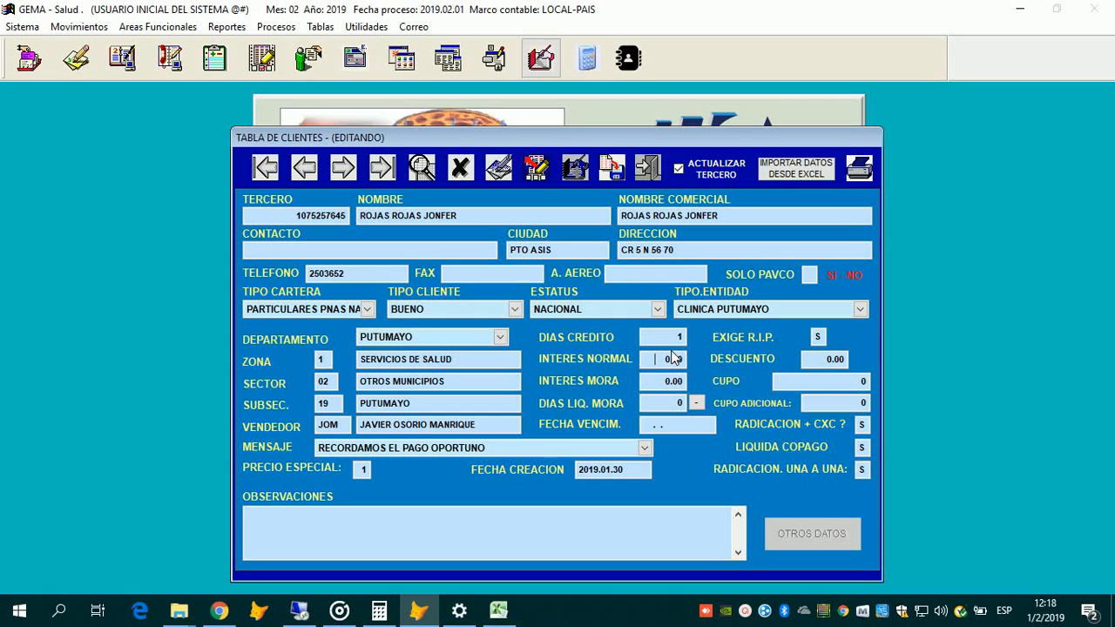
Step: Move through late interest and the remaining numeric fields to the filing plus receivables field
key("Return")
key("Tab")
key("Tab")
key("Tab")
key("Return")
Step: Dismiss the invalid-value error and set LIQUIDA COPAGO to S instead of W
type("N")
type("W")
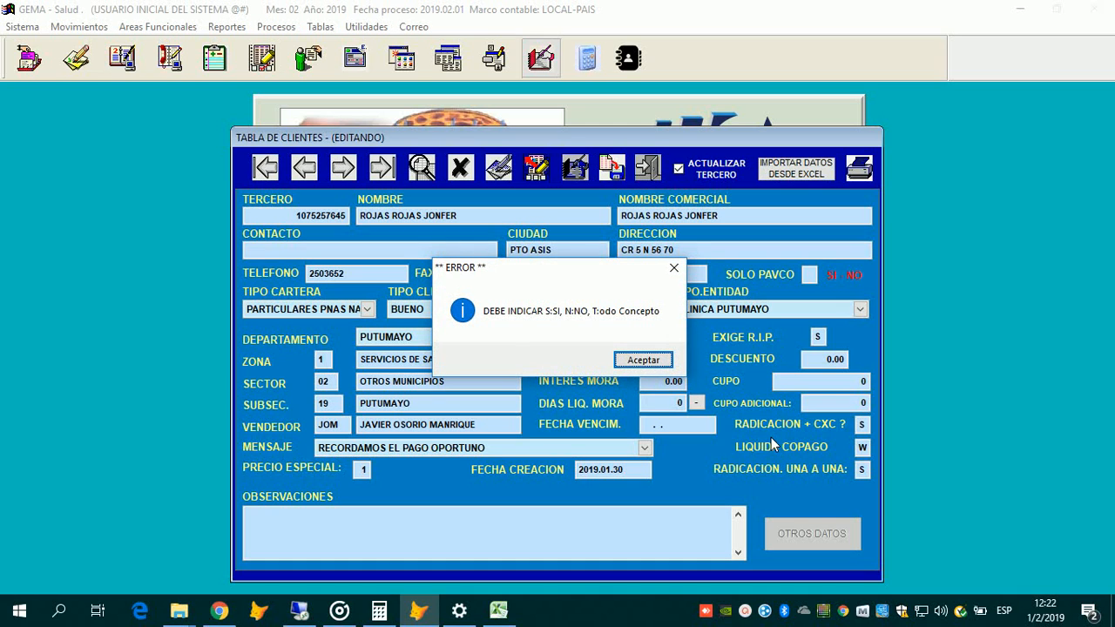
key("Return")
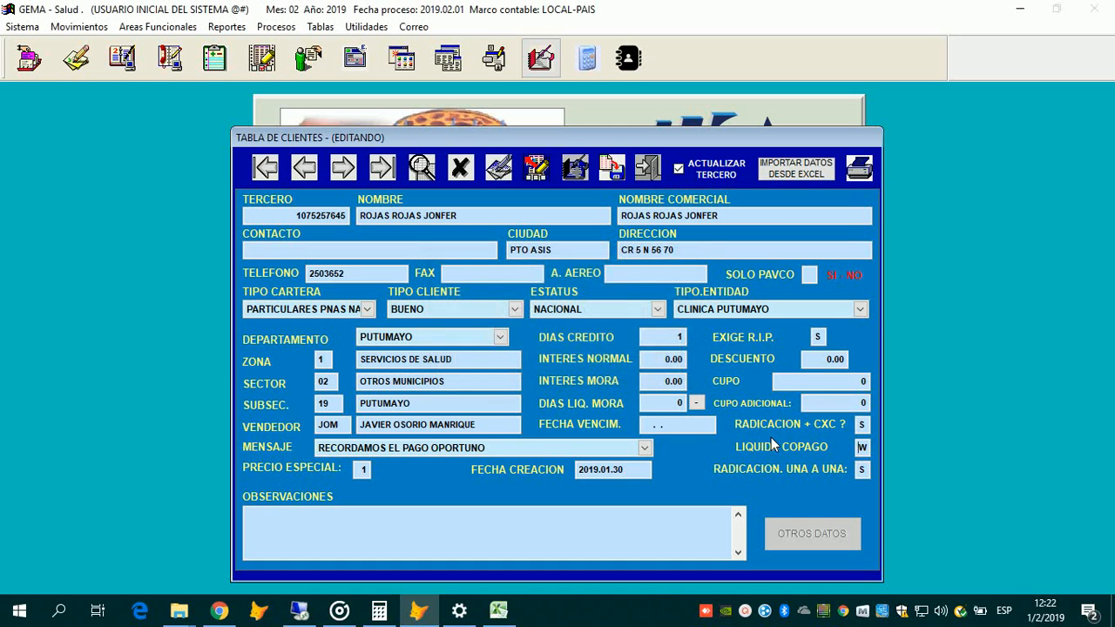
type("S")
Step: Re-enter the LIQUIDA COPAGO value and set RADICACION UNA A UNA to S
key("Up")
type("SNS")
key("BackSpace")
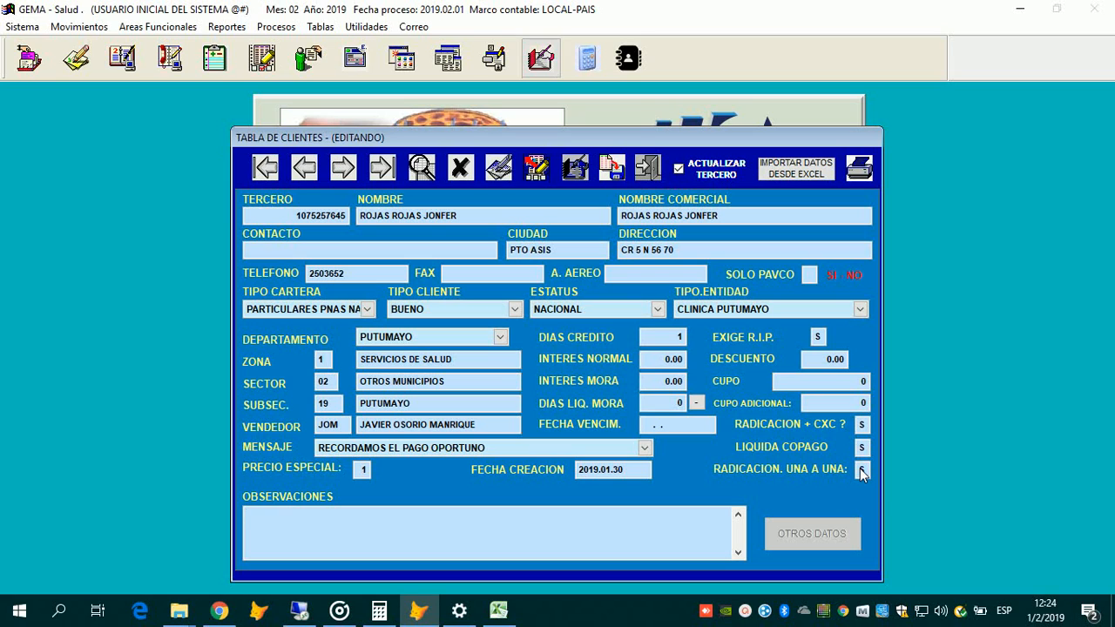
left_click(862, 472)
type("N")
key("shift+Tab")
type("S")
Step: Clear the stray letters from the observations and close the client record form
type("OOOO")
key("BackSpace")
key("BackSpace")
key("BackSpace")
key("BackSpace")
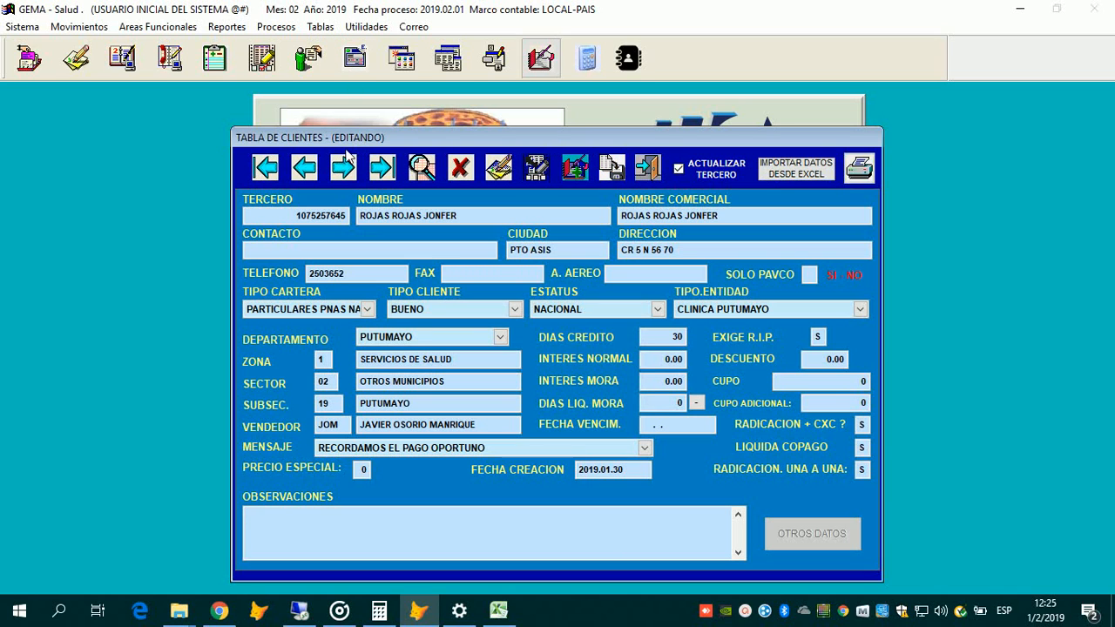
key("Escape")
Step: Open the E.P.S. table and search it for MEDIMA
key("alt+t")
key("Down")
key("Down")
key("Down")
key("Down")
key("Down")
key("Down")
key("Down")
key("Down")
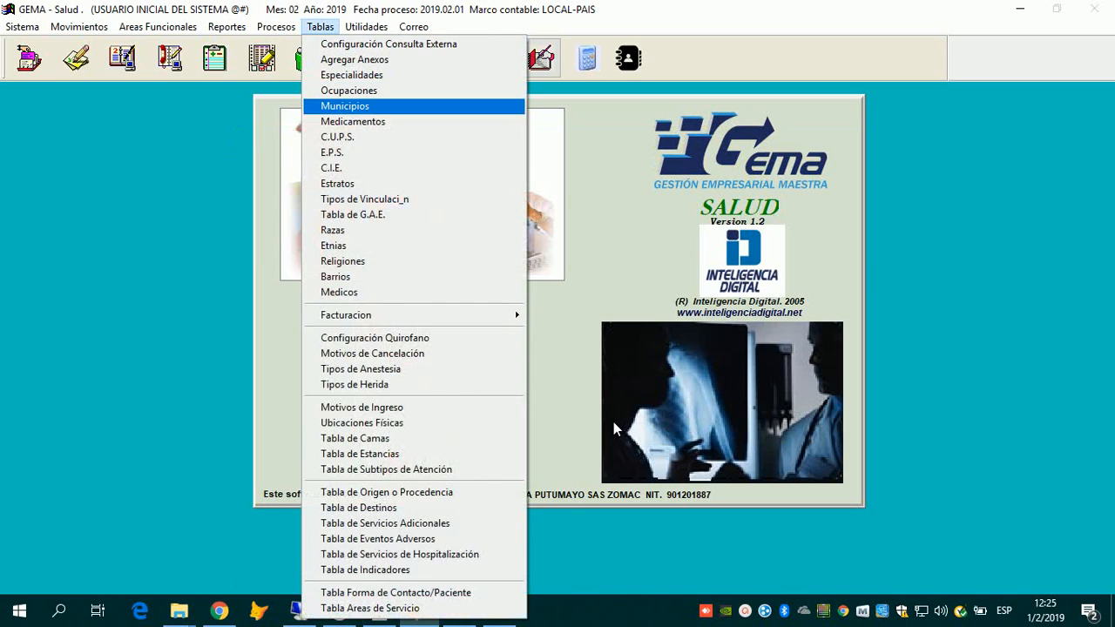
key("Return")
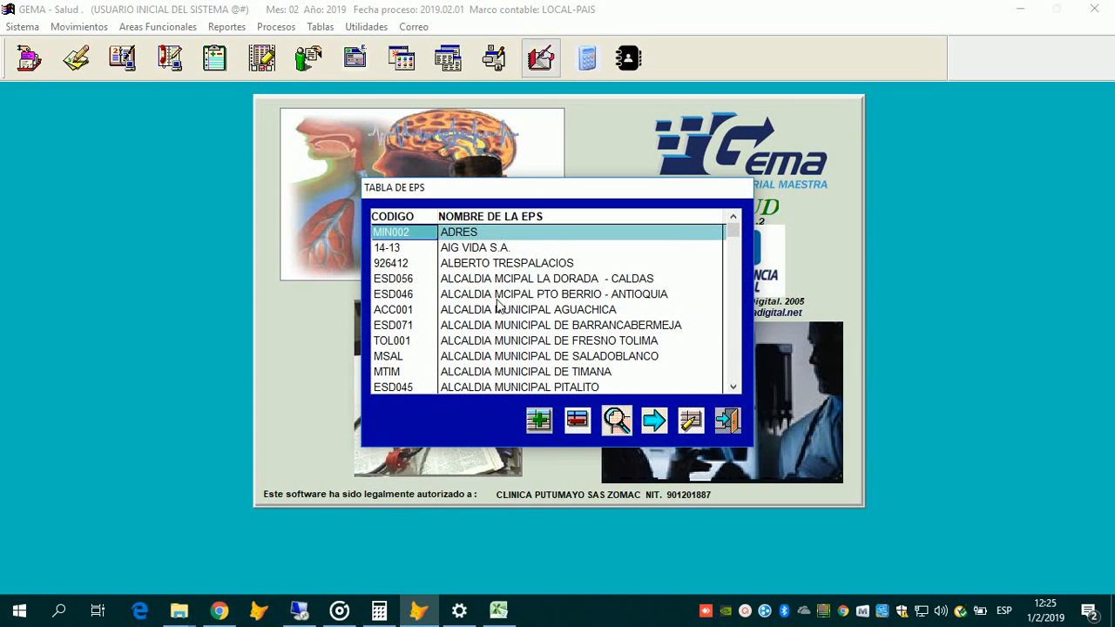
left_click(617, 421)
type("MEDIMA")
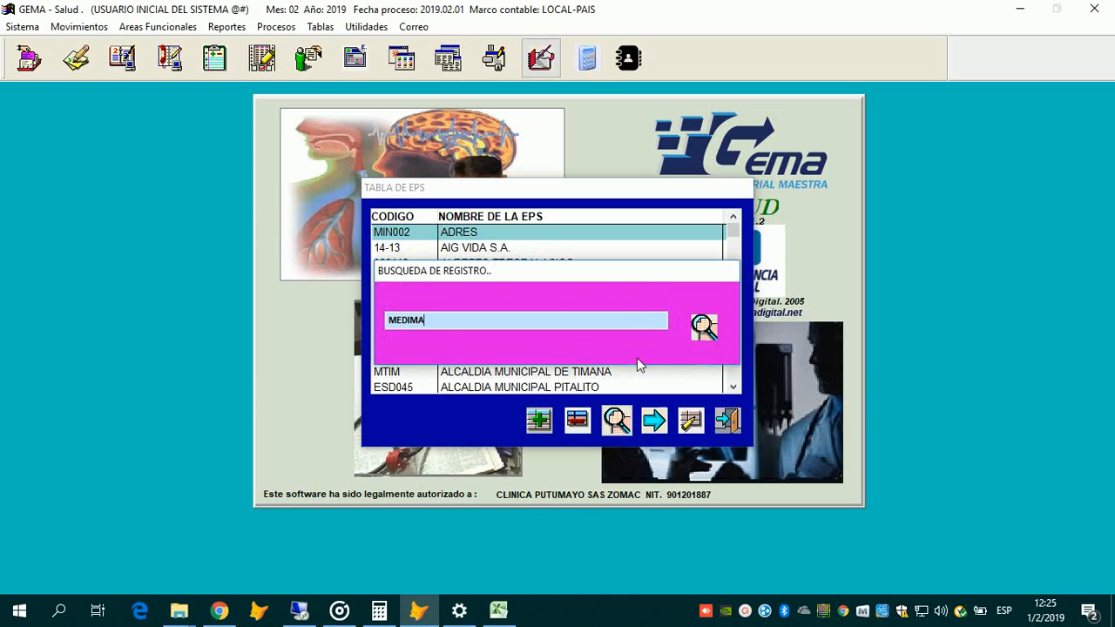
key("Return")
key("Return")
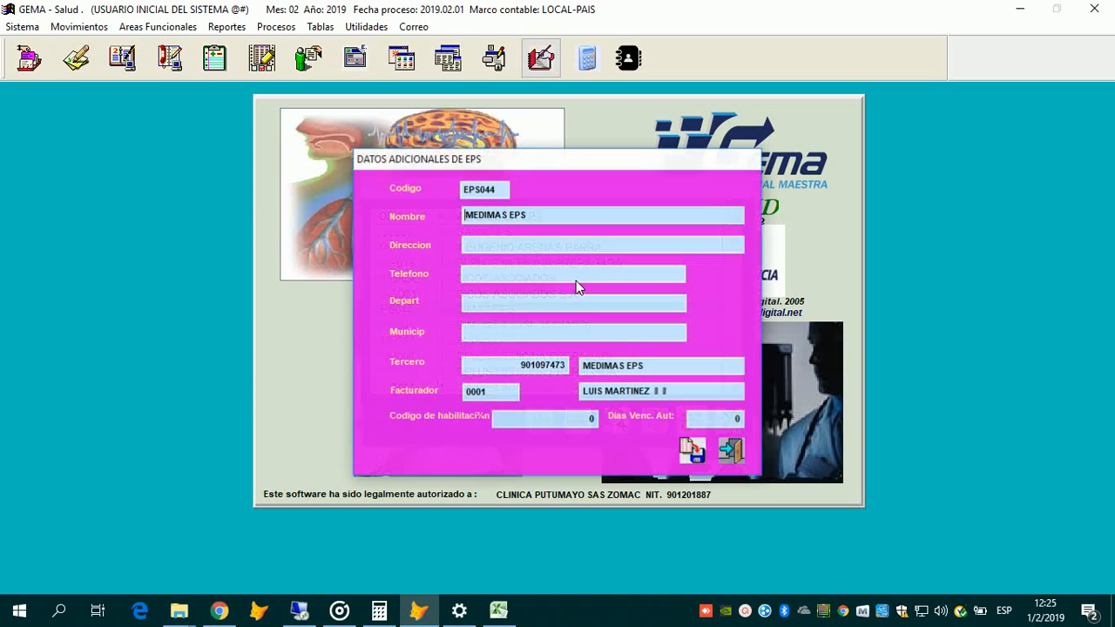
Step: Open EPS044's additional data and choose MEDIMAS EPS as the third party
key("Return")
key("Return")
key("Return")
key("Return")
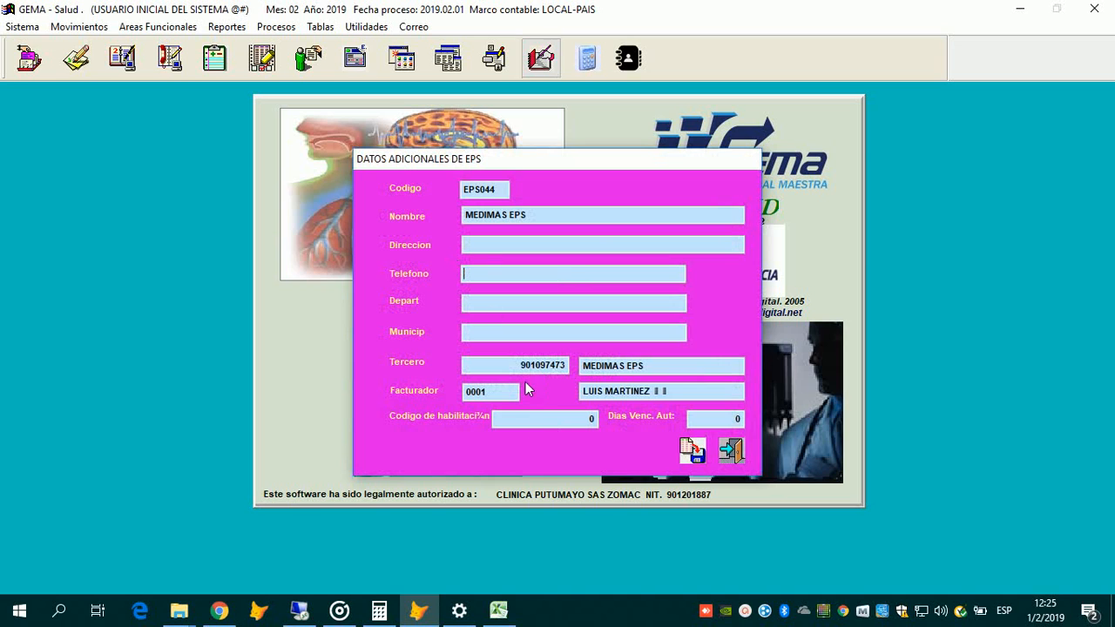
key("Return")
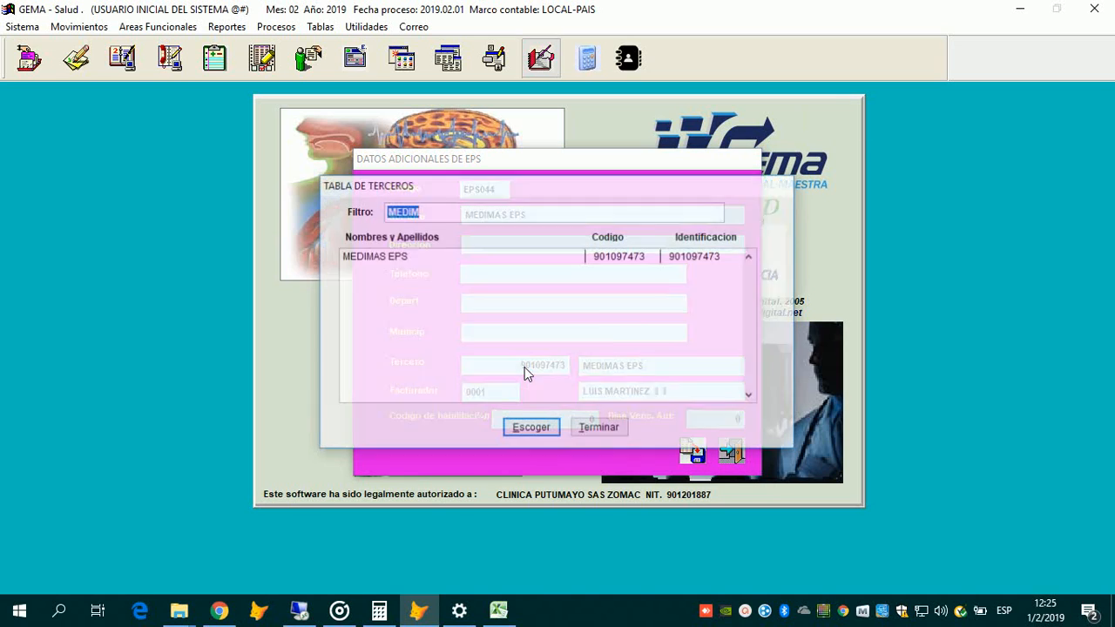
key("Down")
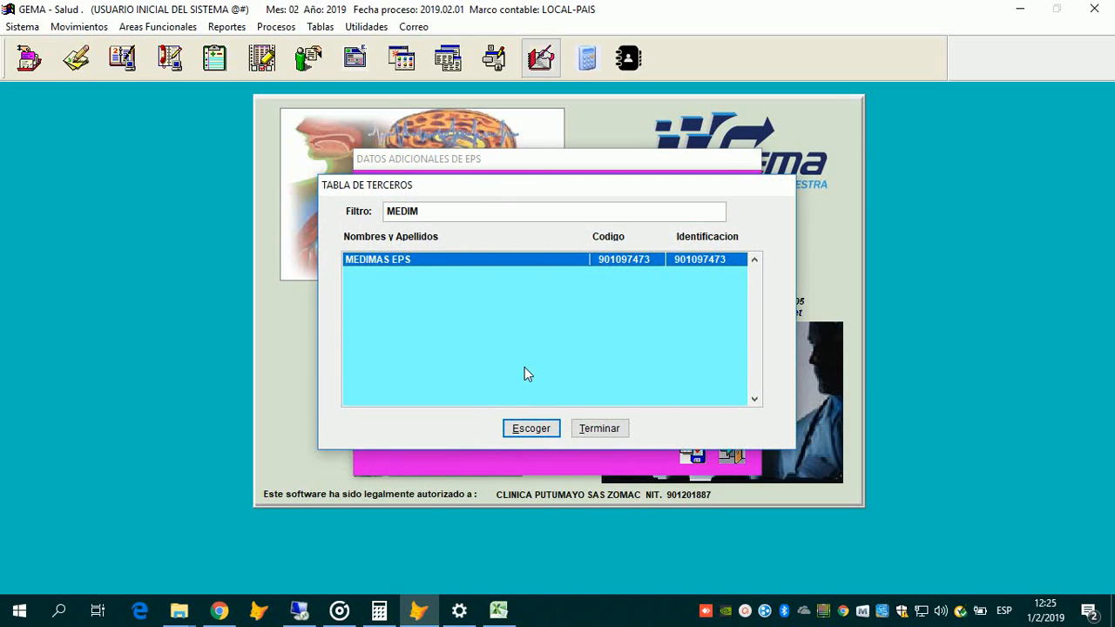
key("Return")
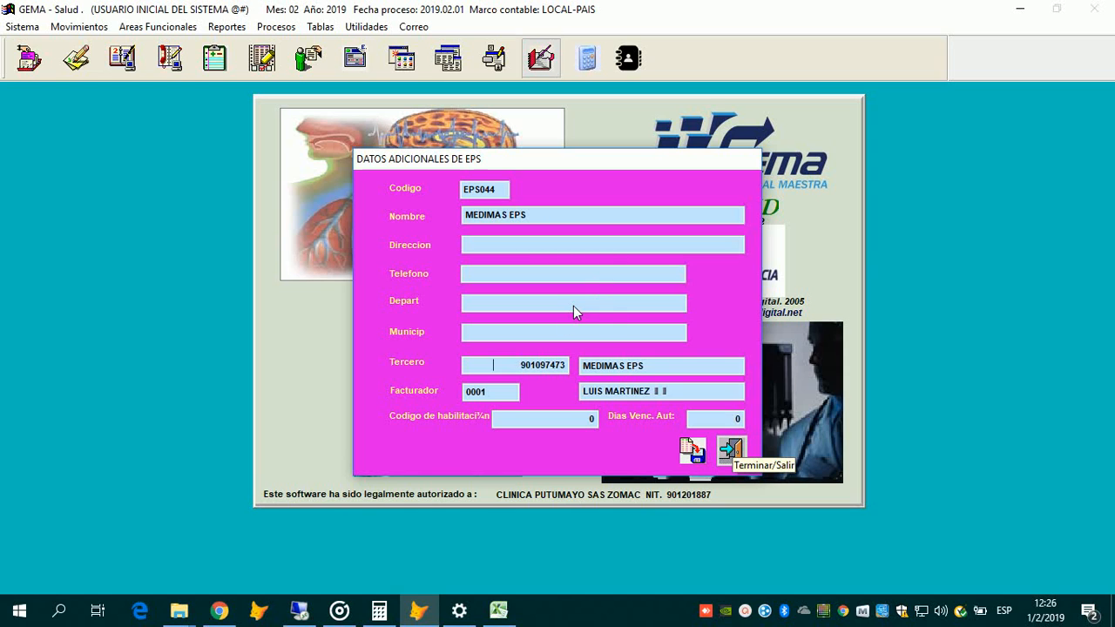
Step: Scroll through the Tabla de EPS list and back toward the top
scroll(608, 351, "down", 1)
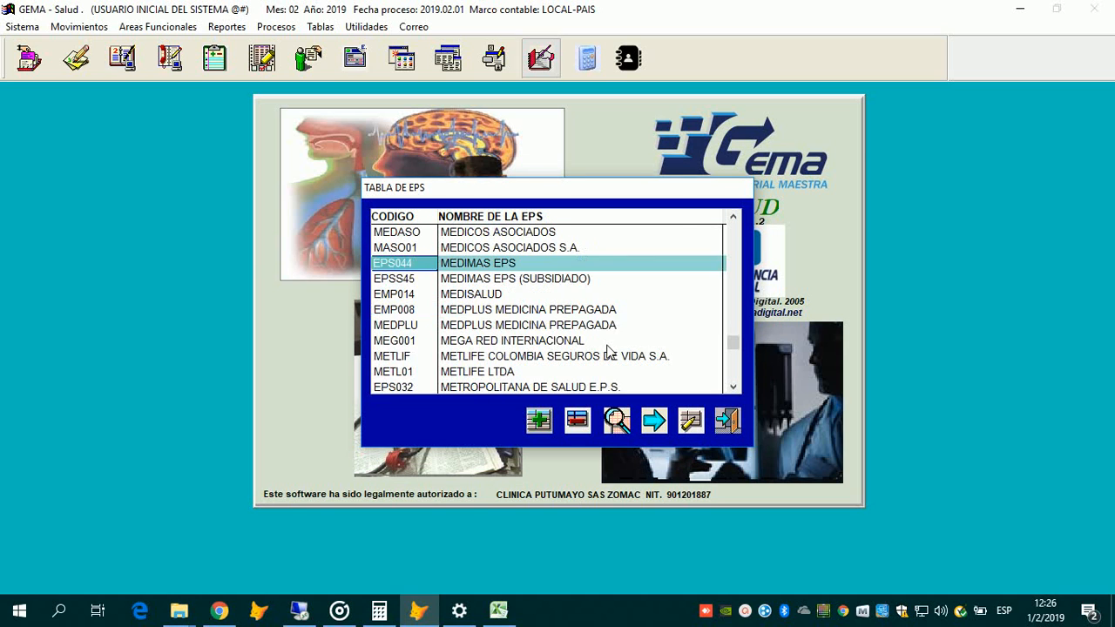
scroll(608, 351, "up", 2)
scroll(610, 351, "down", 6)
scroll(611, 352, "up", 6)
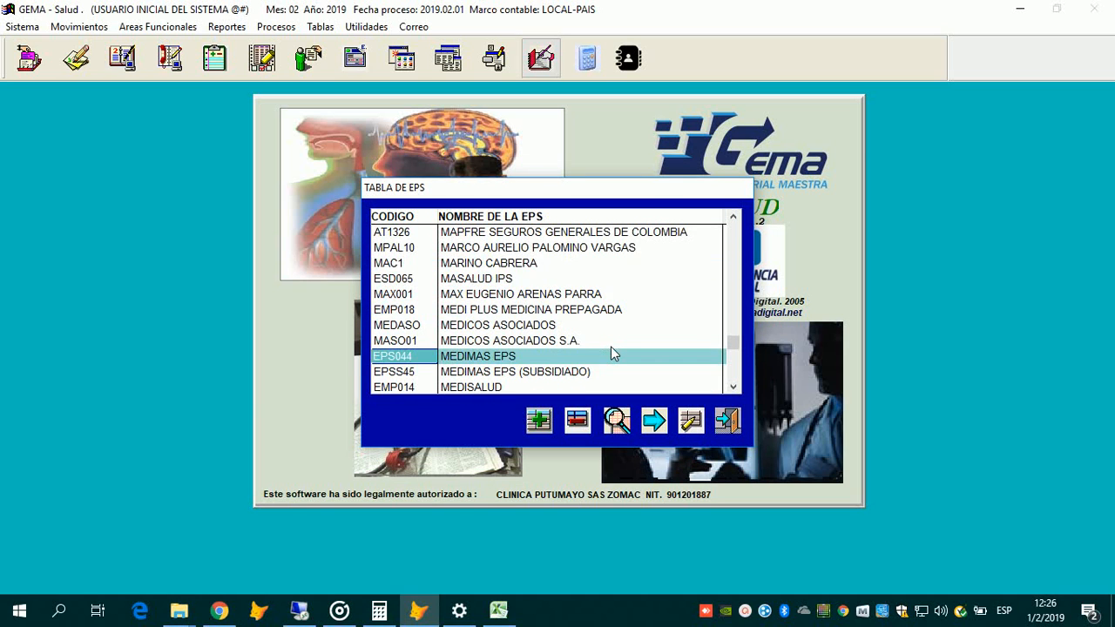
scroll(611, 352, "up", 15)
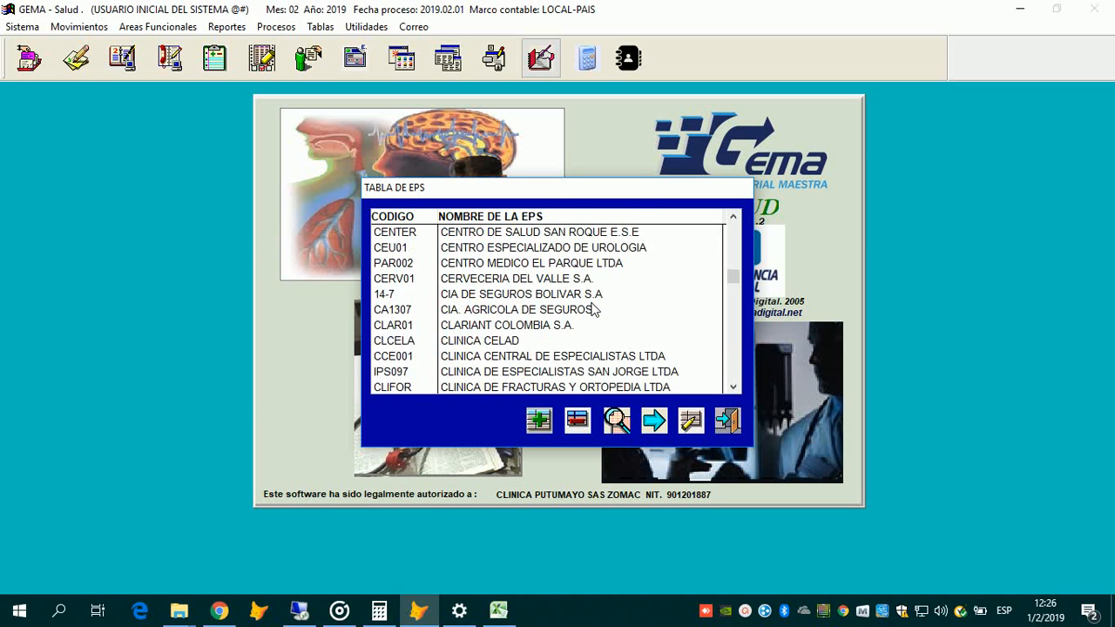
scroll(593, 308, "up", 20)
scroll(593, 309, "down", 5)
scroll(594, 309, "up", 5)
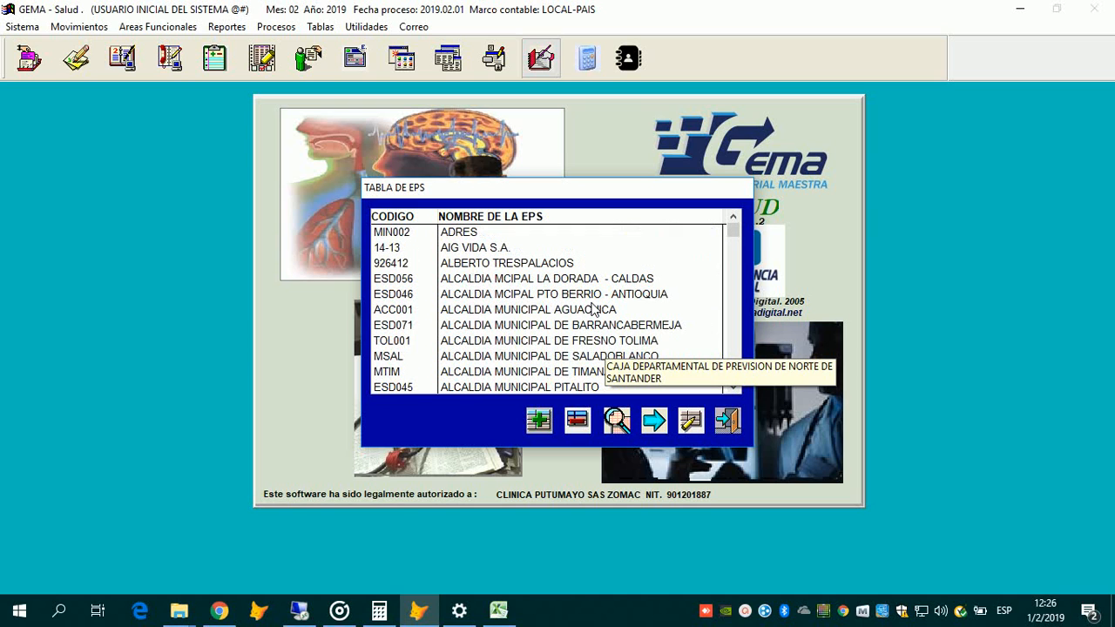
scroll(593, 308, "down", 15)
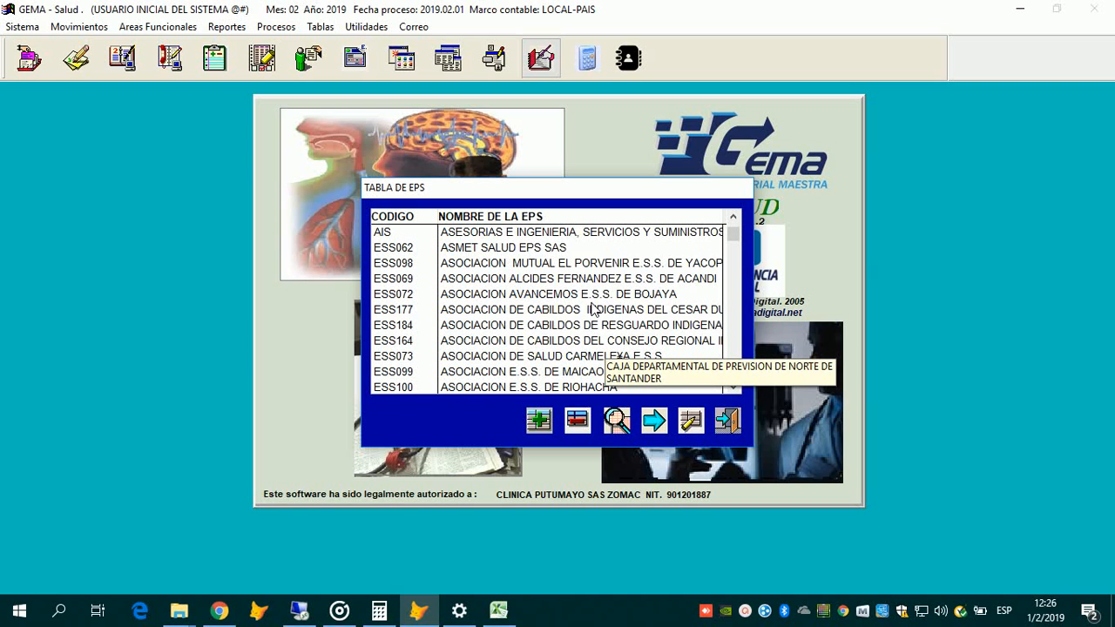
scroll(596, 308, "down", 15)
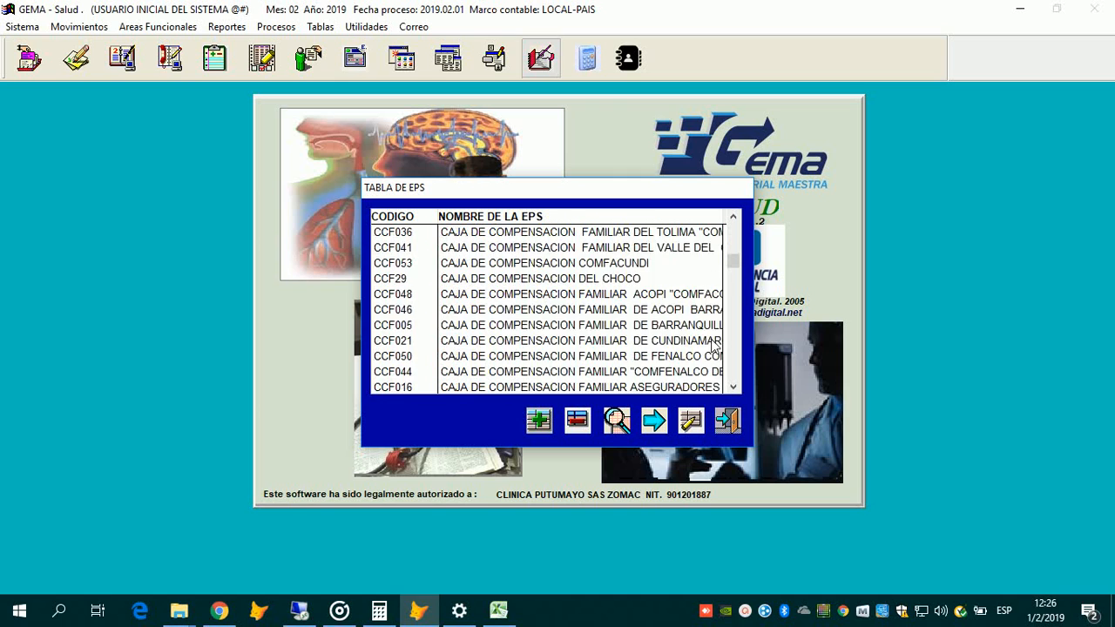
scroll(712, 346, "down", 15)
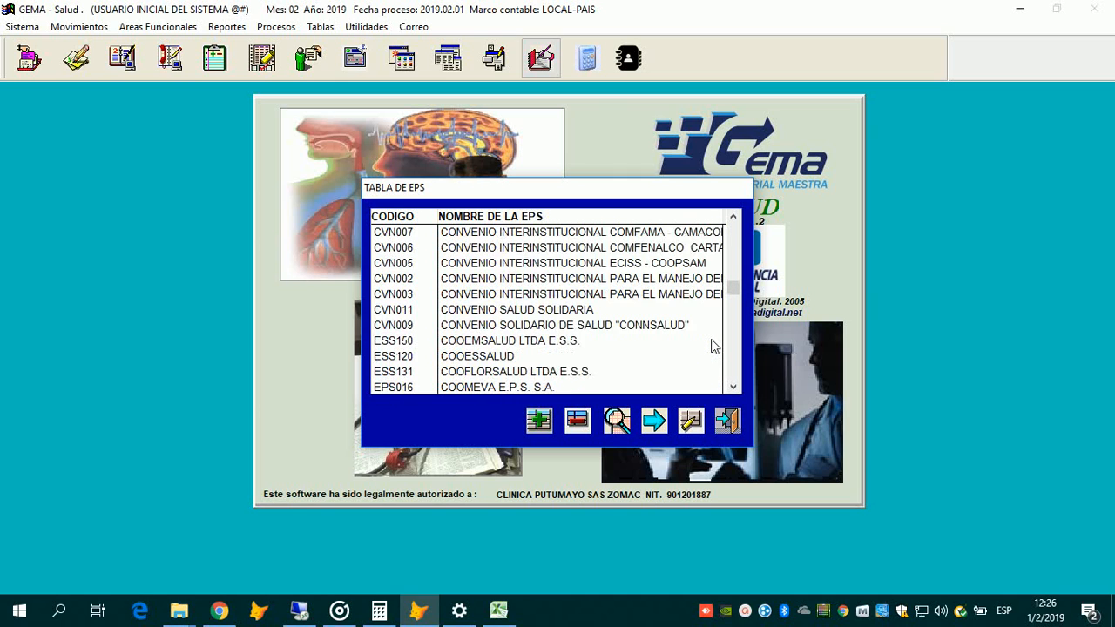
scroll(712, 346, "down", 15)
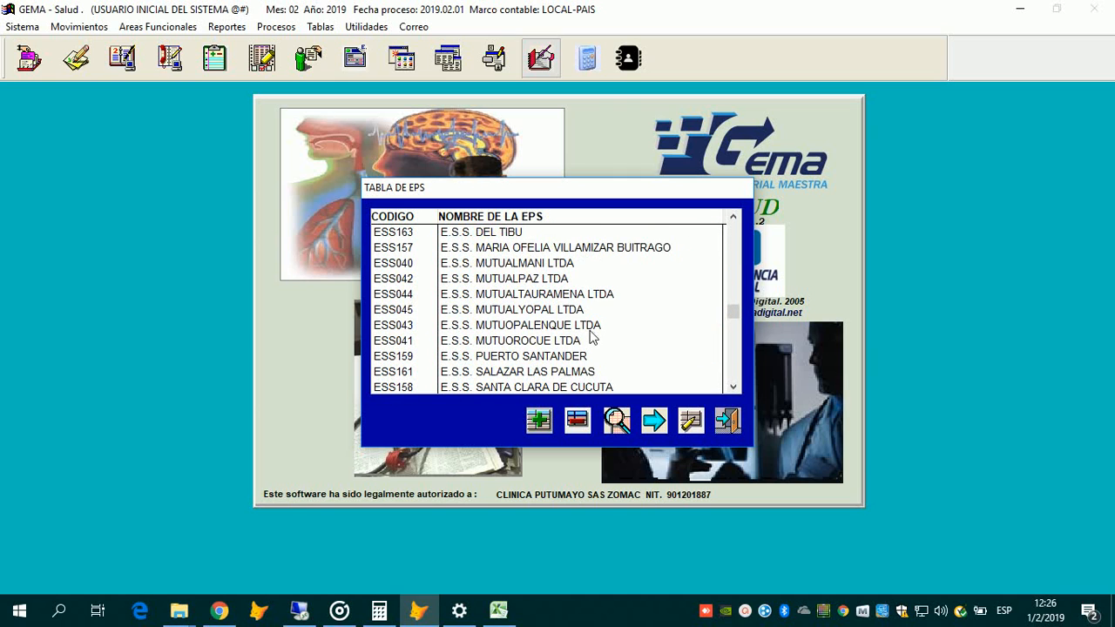
scroll(740, 357, "down", 20)
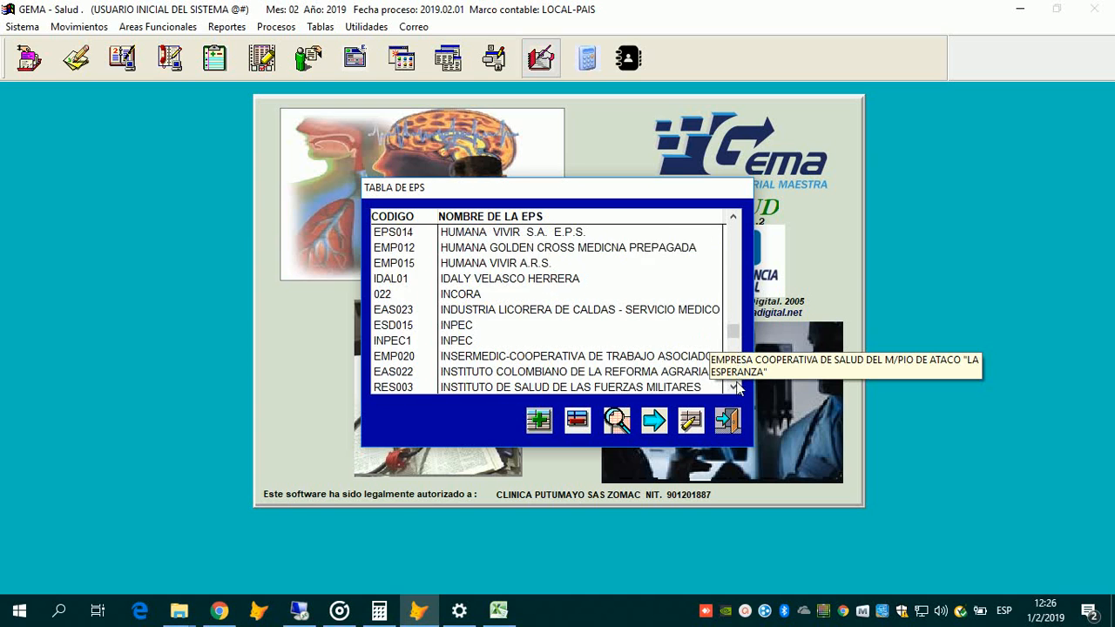
scroll(658, 363, "down", 5)
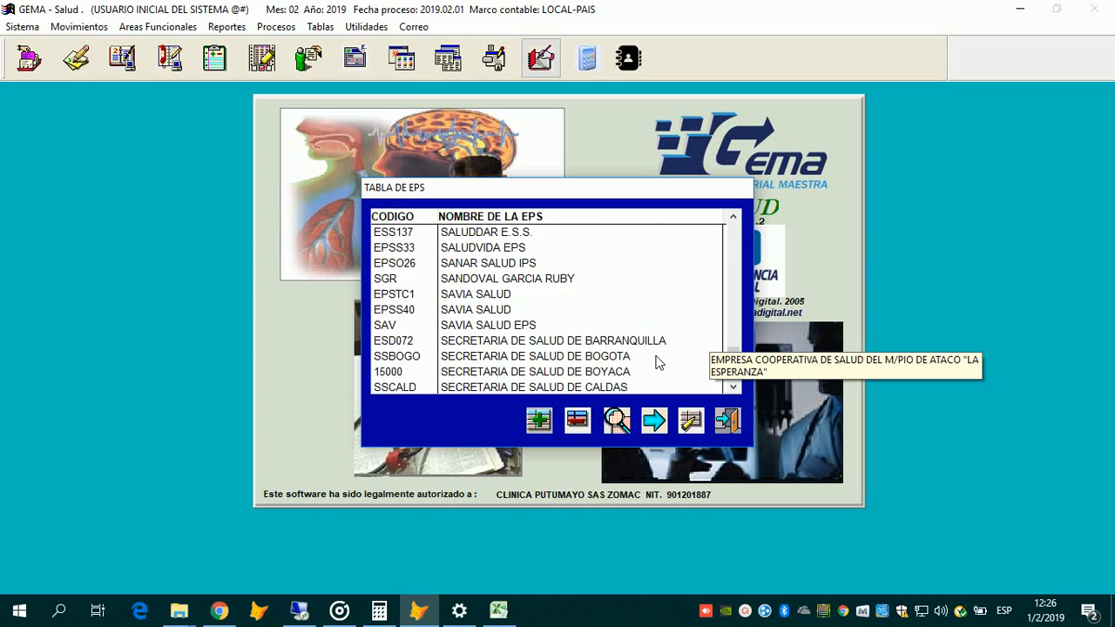
scroll(658, 363, "down", 10)
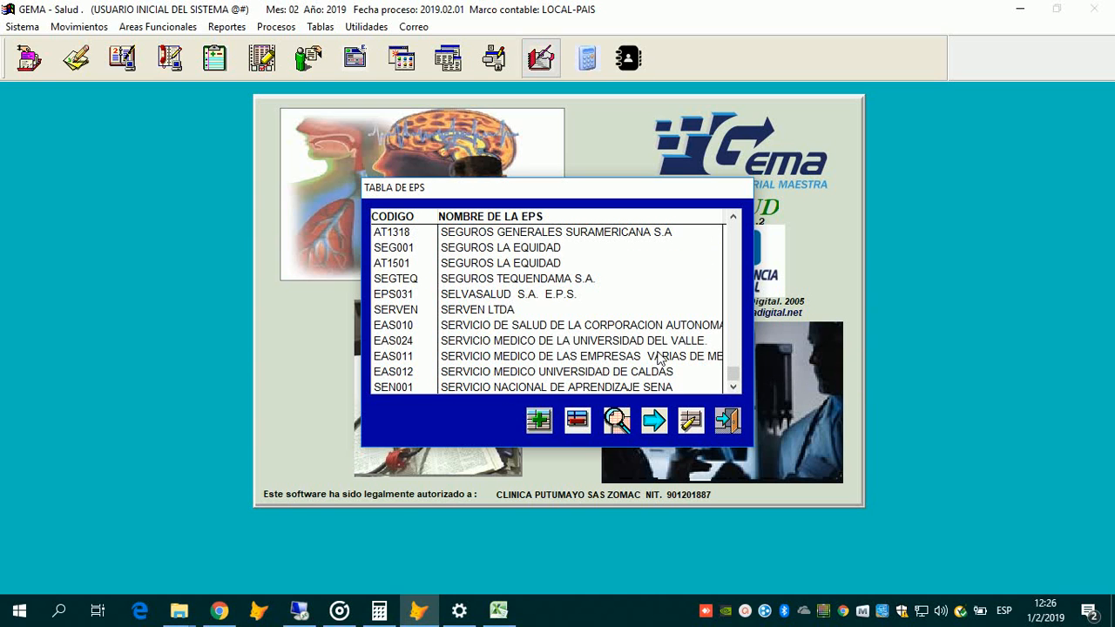
scroll(660, 359, "down", 7)
scroll(716, 279, "up", 15)
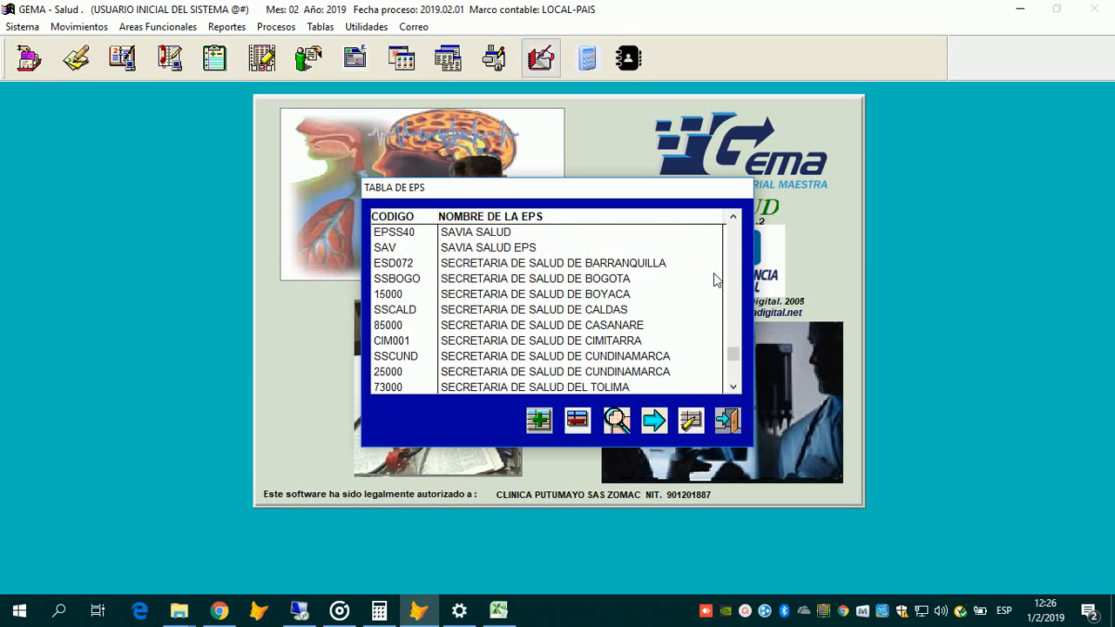
scroll(716, 279, "up", 20)
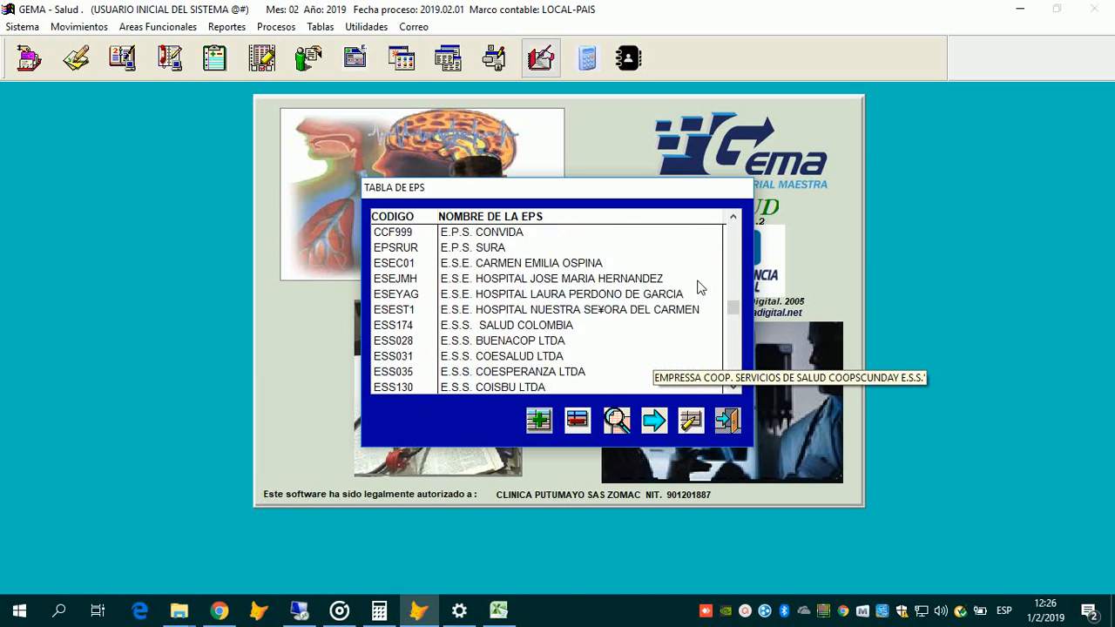
scroll(697, 287, "up", 20)
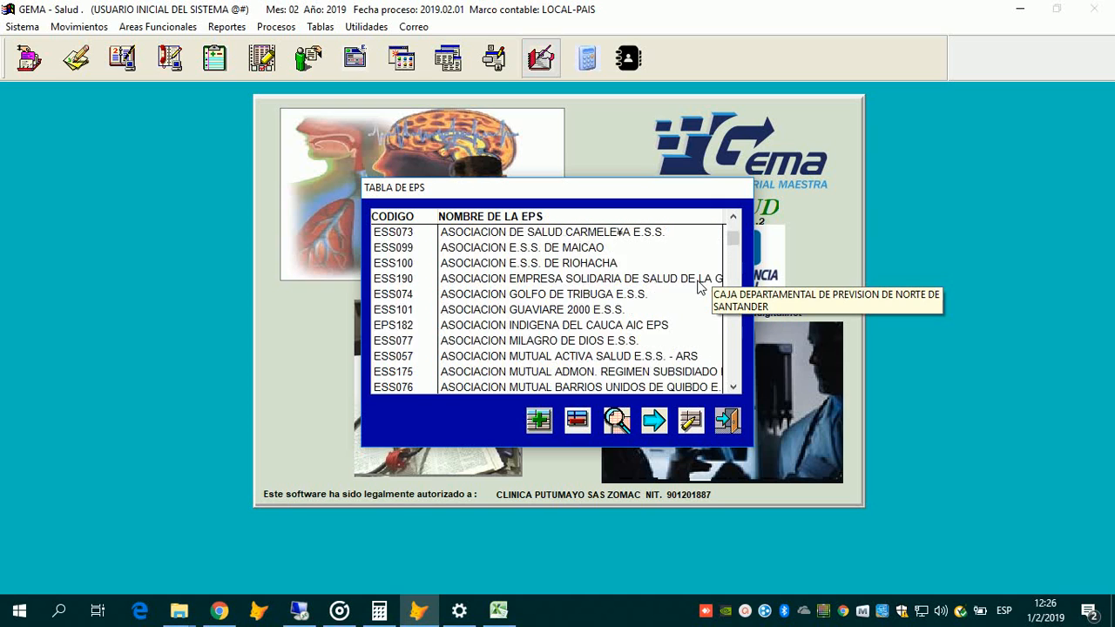
scroll(698, 288, "up", 15)
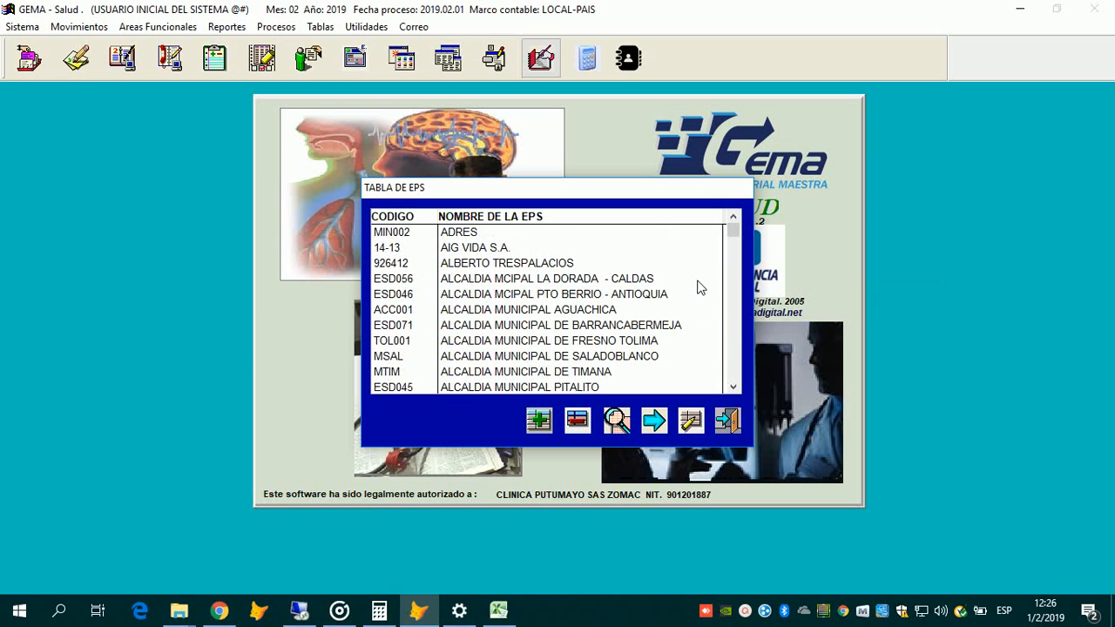
scroll(697, 287, "down", 5)
scroll(697, 288, "up", 5)
scroll(701, 288, "down", 5)
scroll(701, 288, "up", 5)
Step: Search the EPS table for MEDIMAS, settle on the EPS044 MEDIMAS EPS row, and close the table
scroll(584, 376, "down", 10)
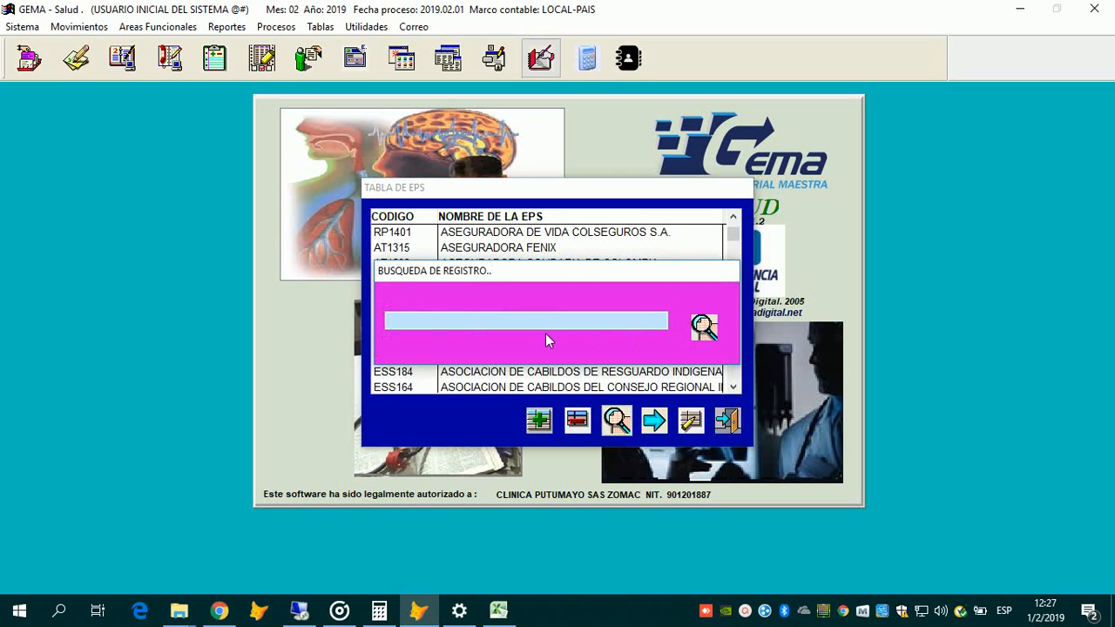
type("MEI")
type("MAS")
key("Return")
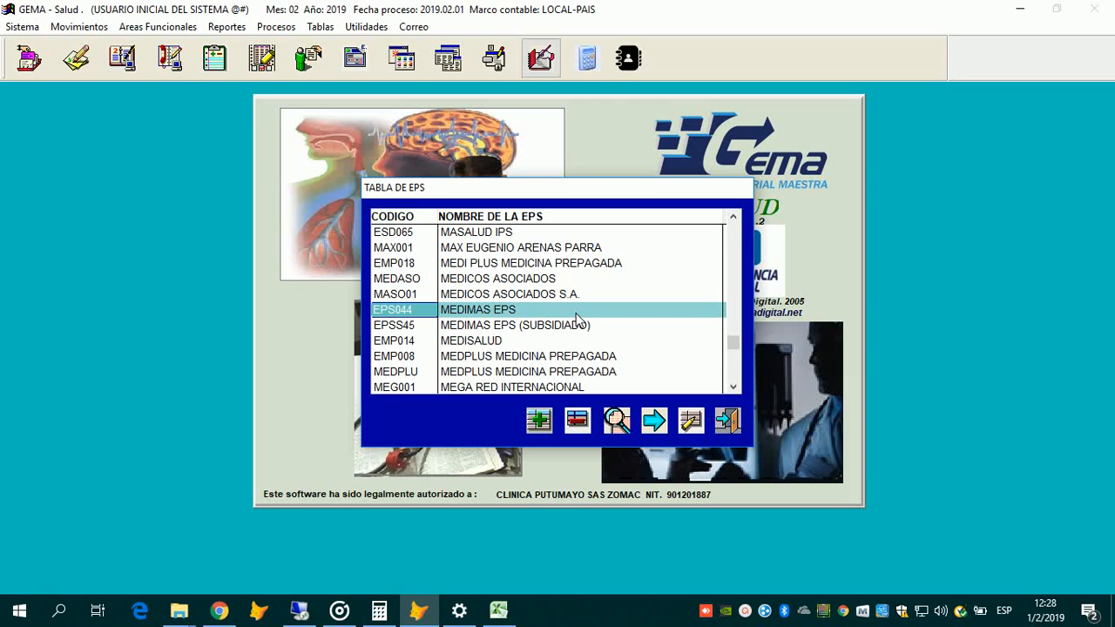
key("Down")
key("Up")
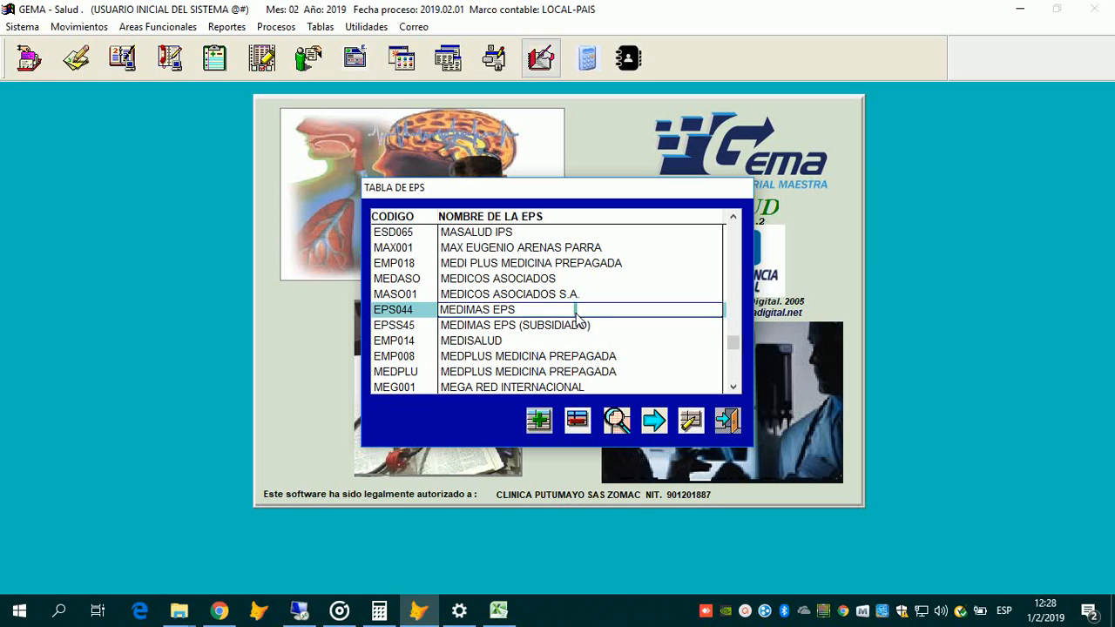
key("Down")
key("Up")
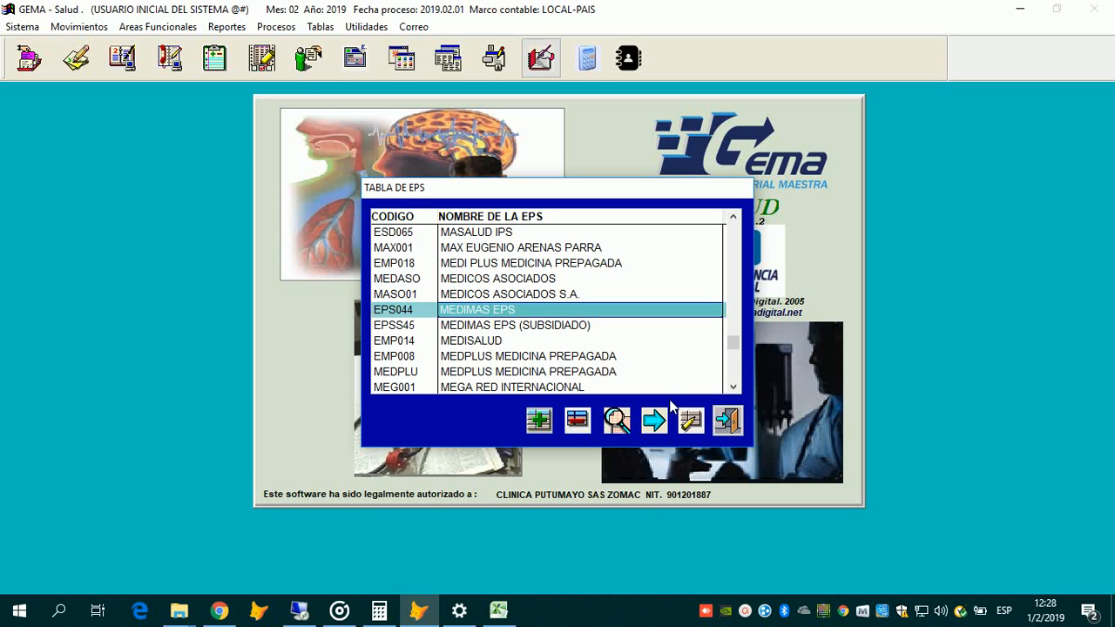
key("Escape")
Step: Browse the billing options in the Tablas menu, then dismiss the list
key("alt+t")
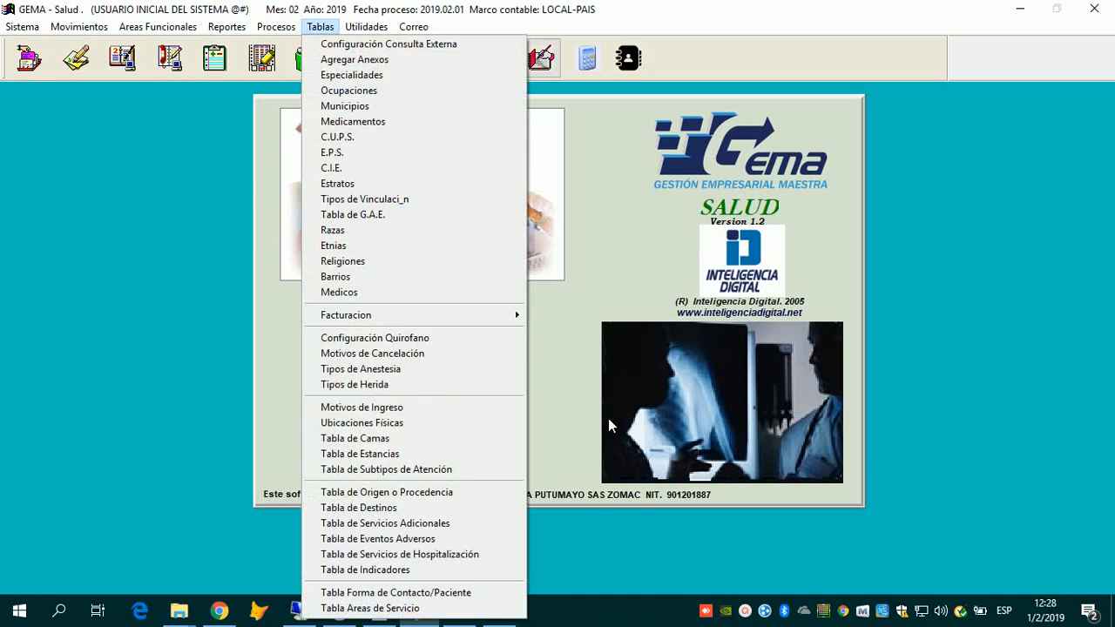
mouse_move(392, 315)
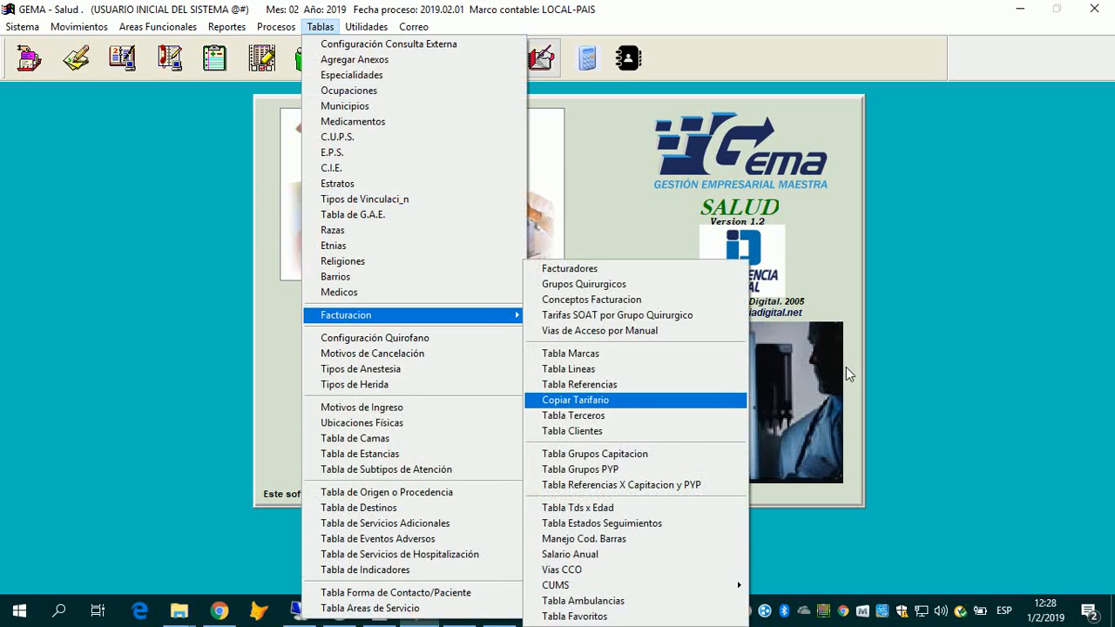
key("Down")
key("Down")
key("Up")
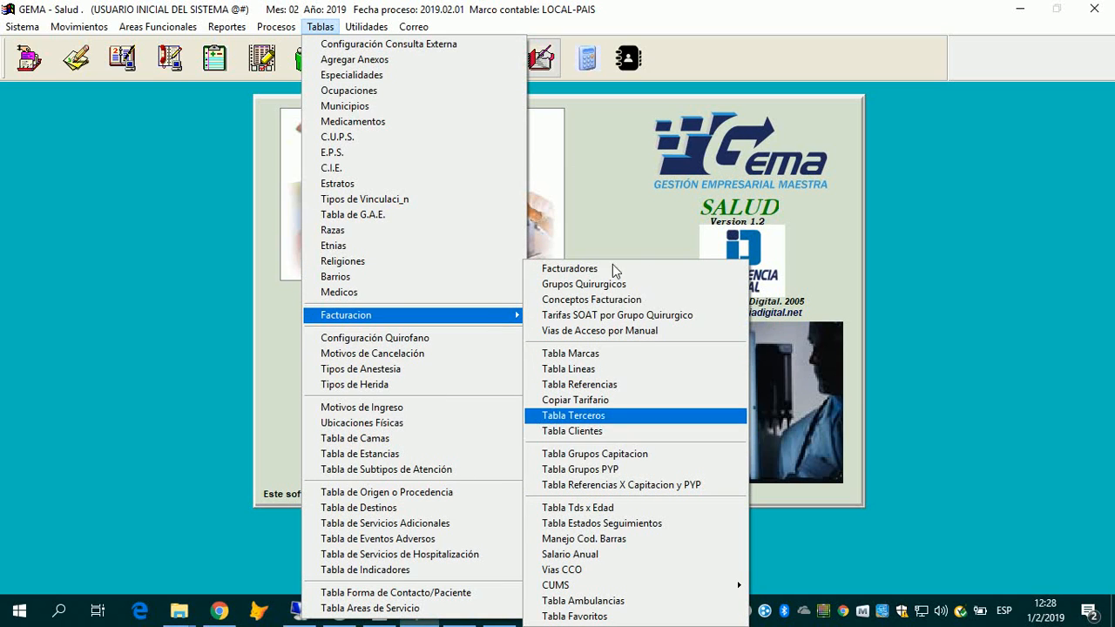
key("Down")
key("Up")
key("Down")
key("Up")
left_click(322, 27)
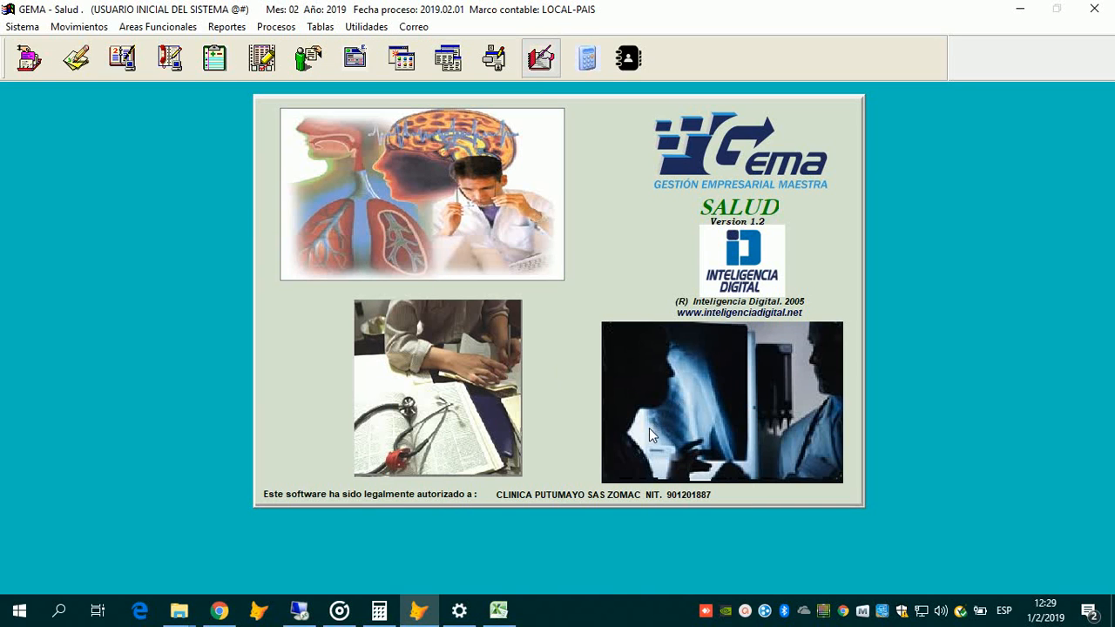
Step: Revisit the Tablas list, refocus the GEMA Salud window, and open the Movimientos menu
left_click(319, 27)
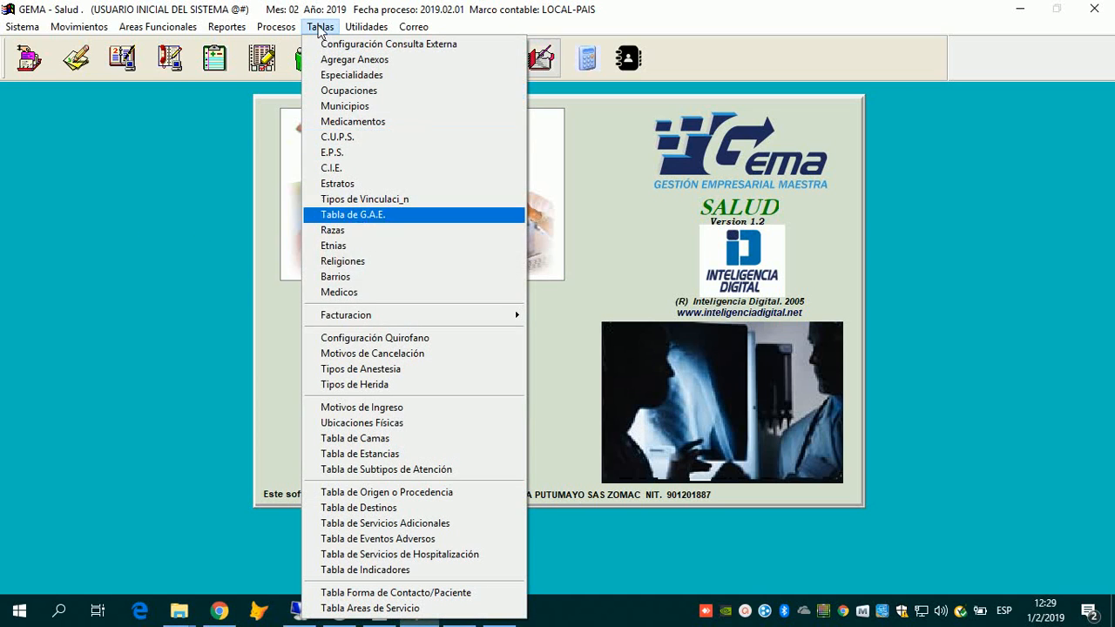
mouse_move(401, 314)
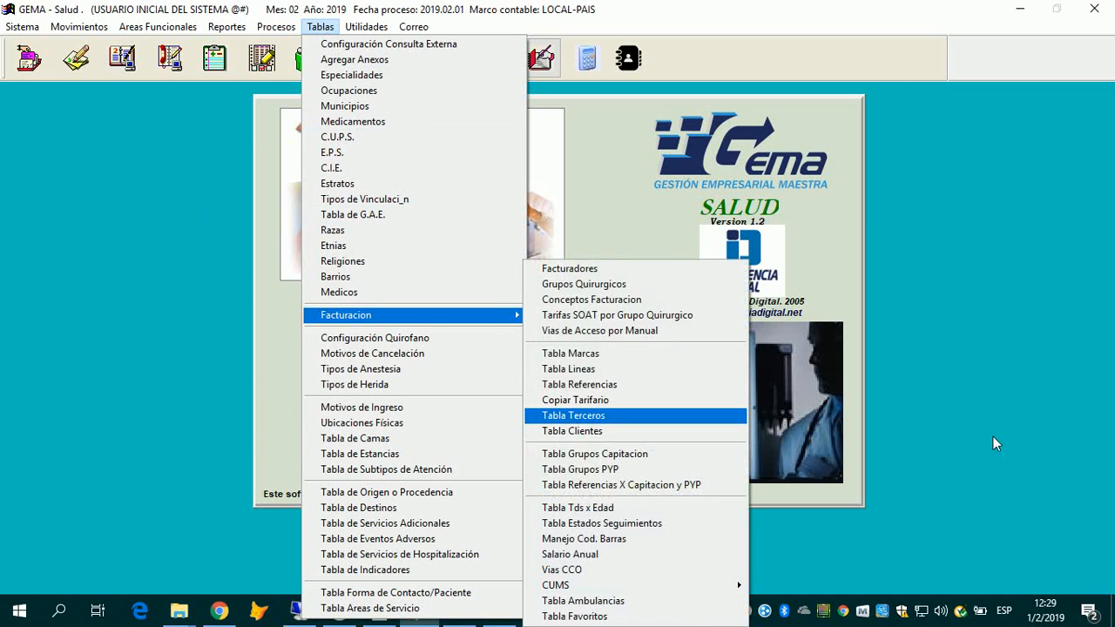
key("Return")
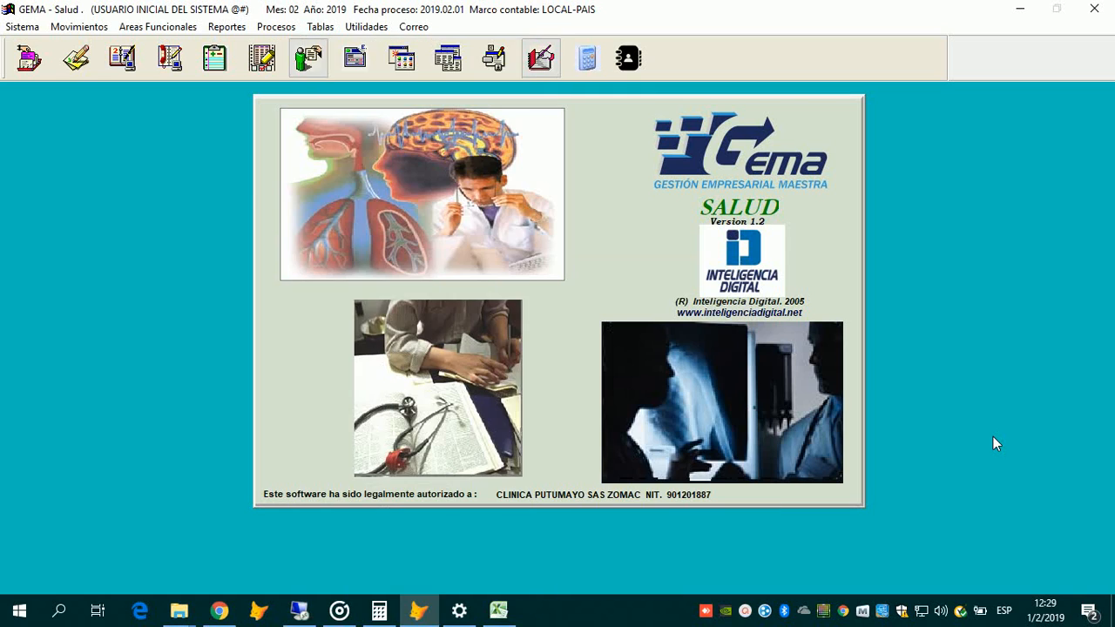
left_click(319, 27)
left_click(333, 152)
left_click(1074, 519)
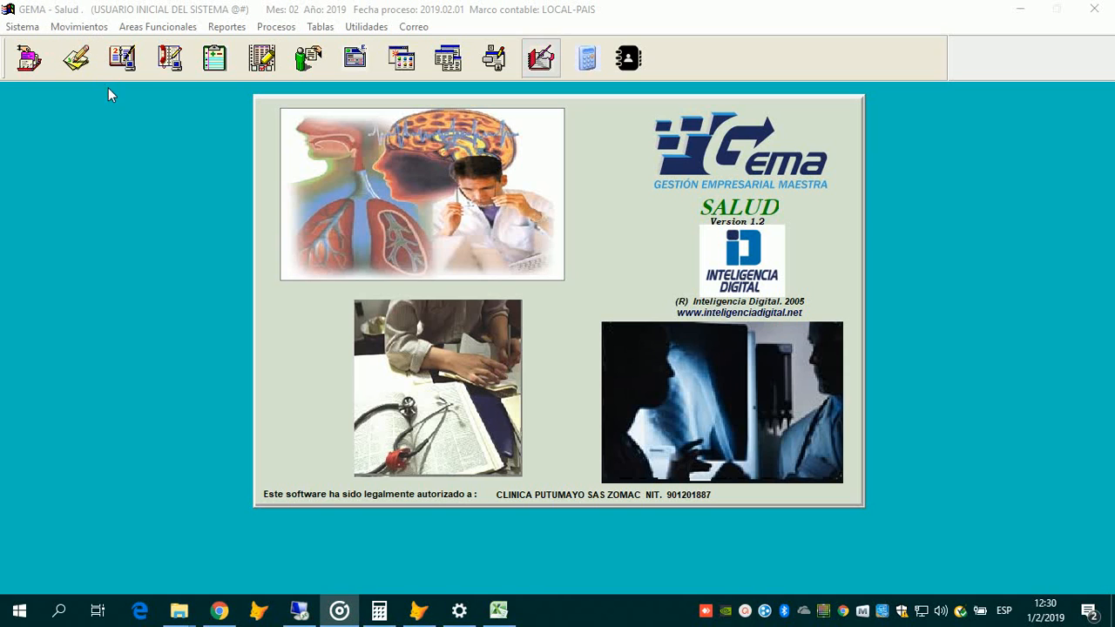
left_click(146, 147)
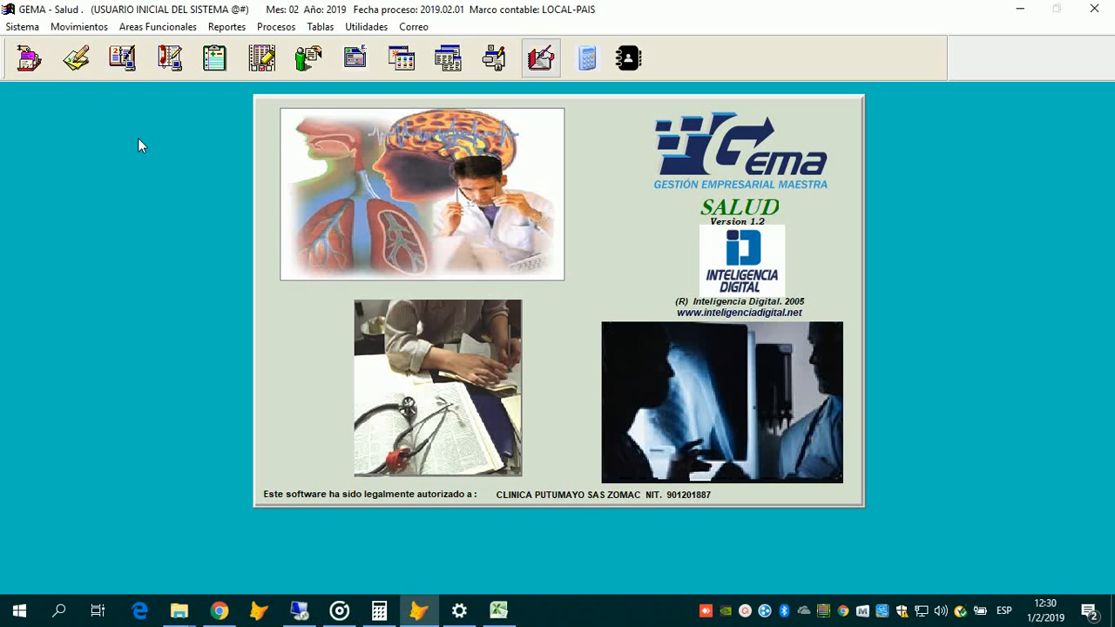
key("alt+m")
key("Down")
key("Down")
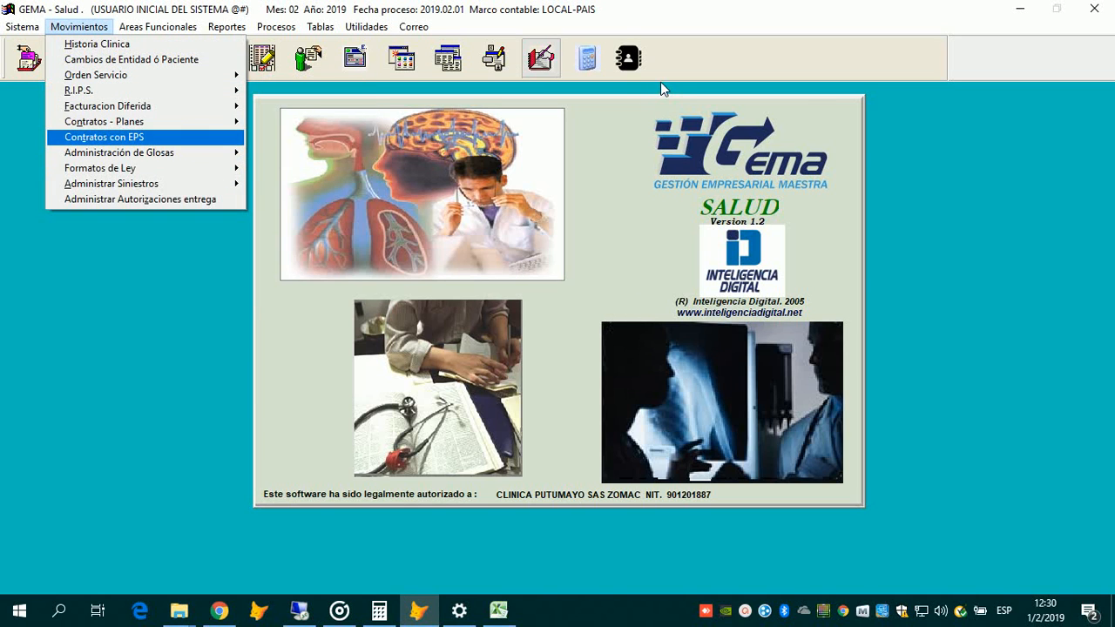
Step: Open Contratos con EPS and step through records to MEDIMAS EPS contract 2019-001, MEDIMAS SERVICIOS
key("Return")
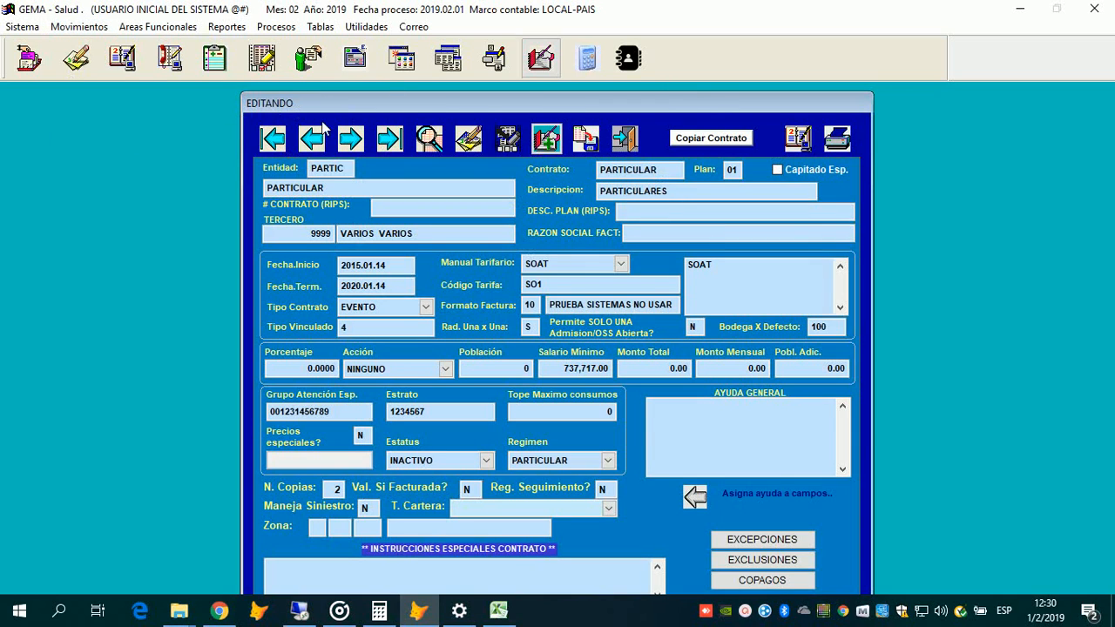
left_click_drag(257, 100, 257, 75)
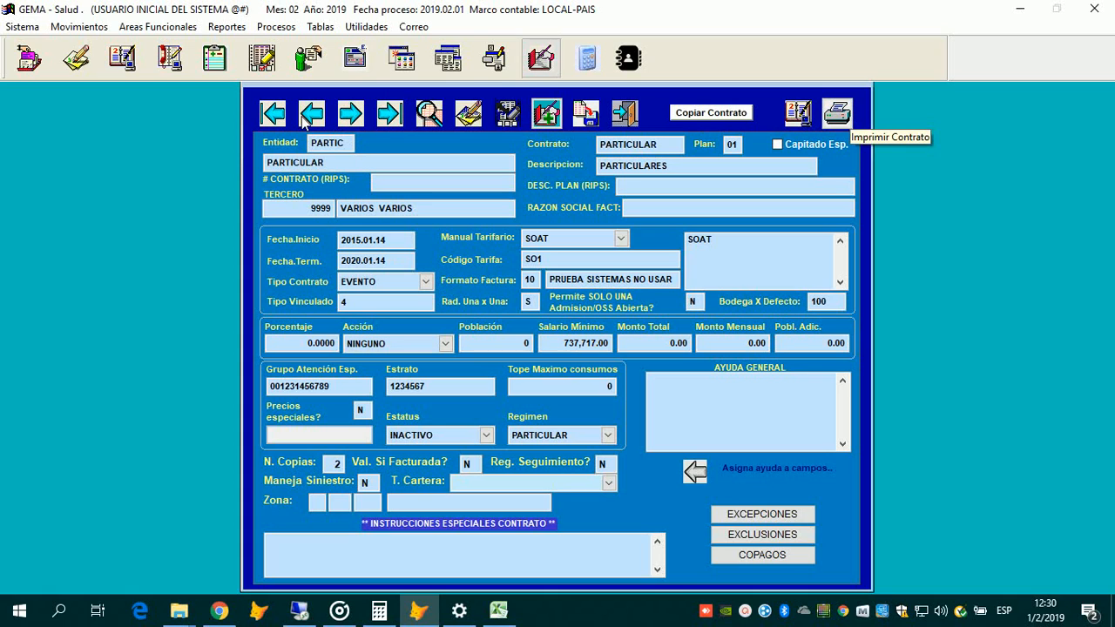
left_click(383, 117)
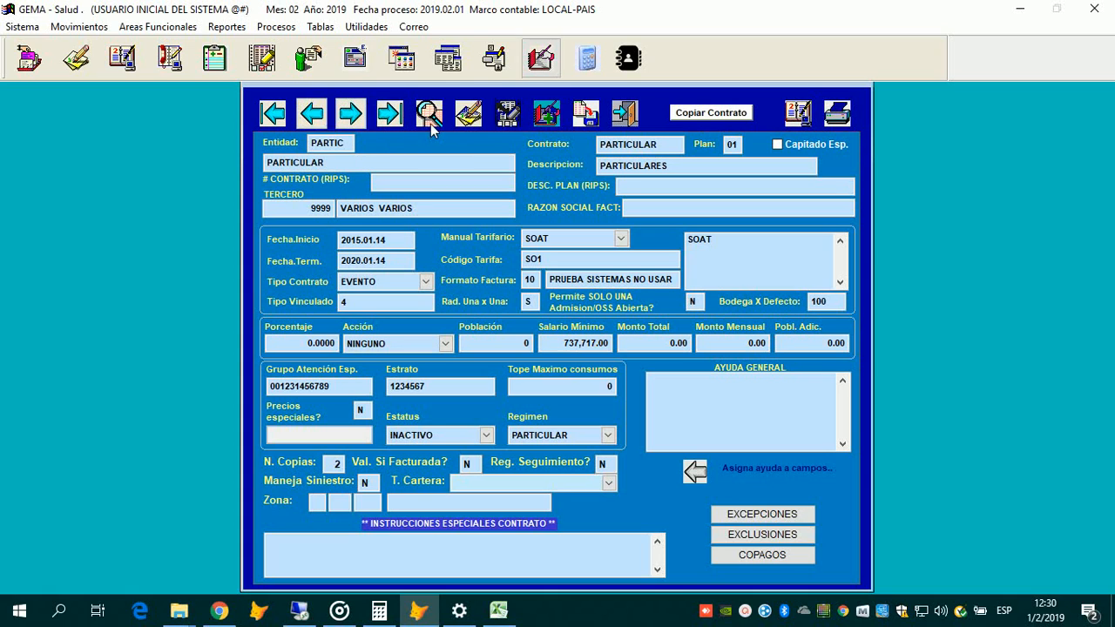
left_click(312, 114)
left_click(350, 114)
left_click(389, 115)
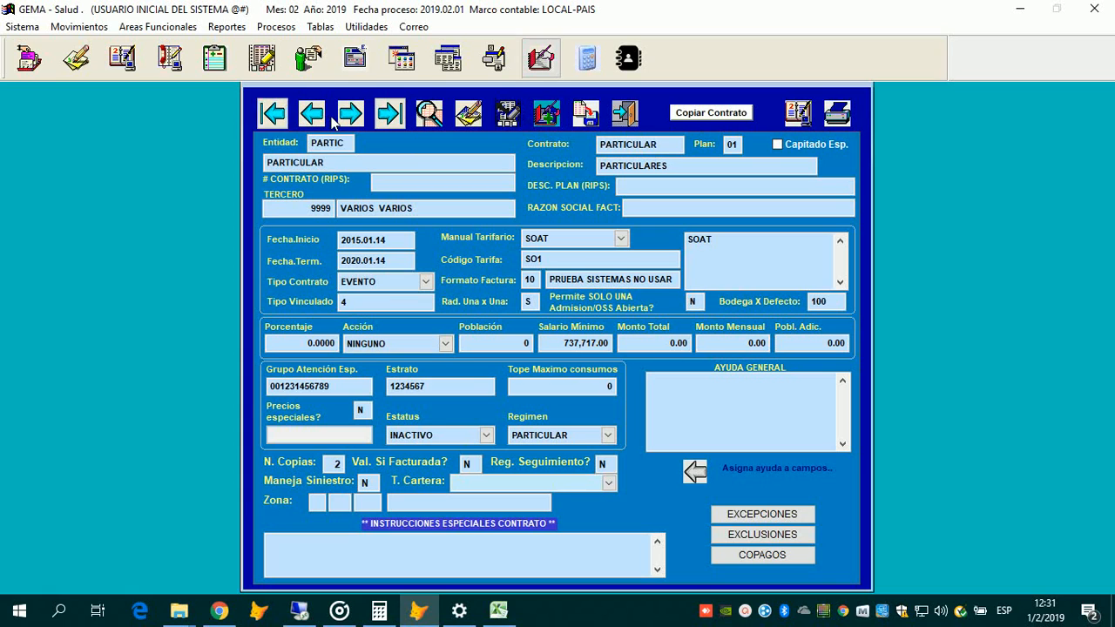
left_click(312, 115)
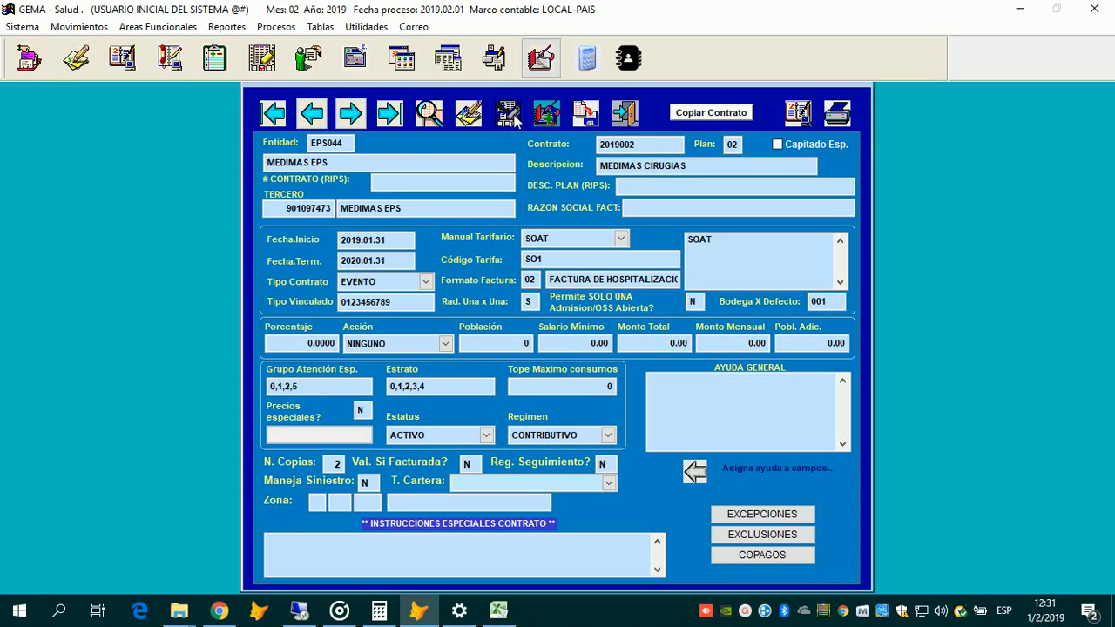
left_click(351, 115)
left_click(313, 115)
left_click(312, 113)
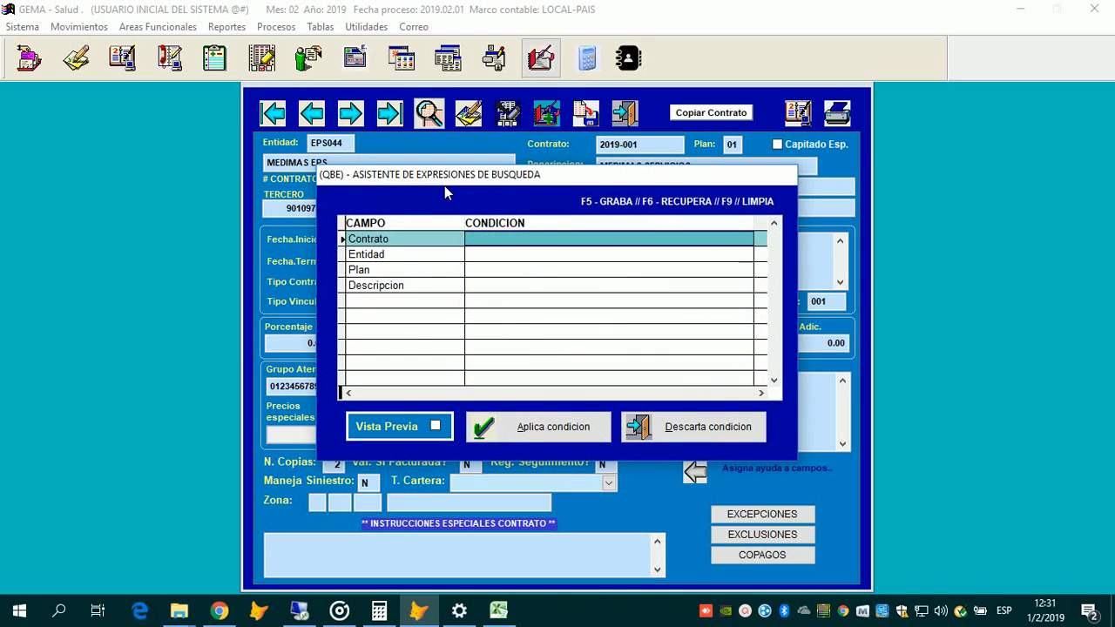
Step: Look up entities matching 'MEDIM' for the Entidad search condition
key("F2")
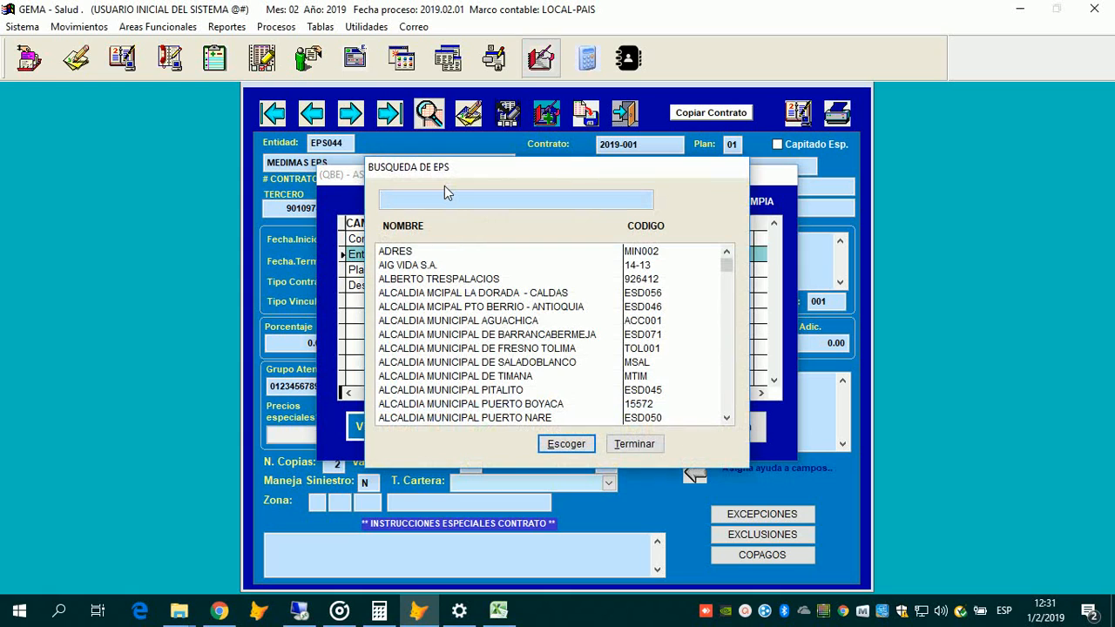
type("MEDIM")
Step: Pick MEDIMAS EPS (EPS044), not the SUBSIDIADO entry, as the Entidad condition
left_click(505, 263)
left_click(511, 255)
left_click(678, 262)
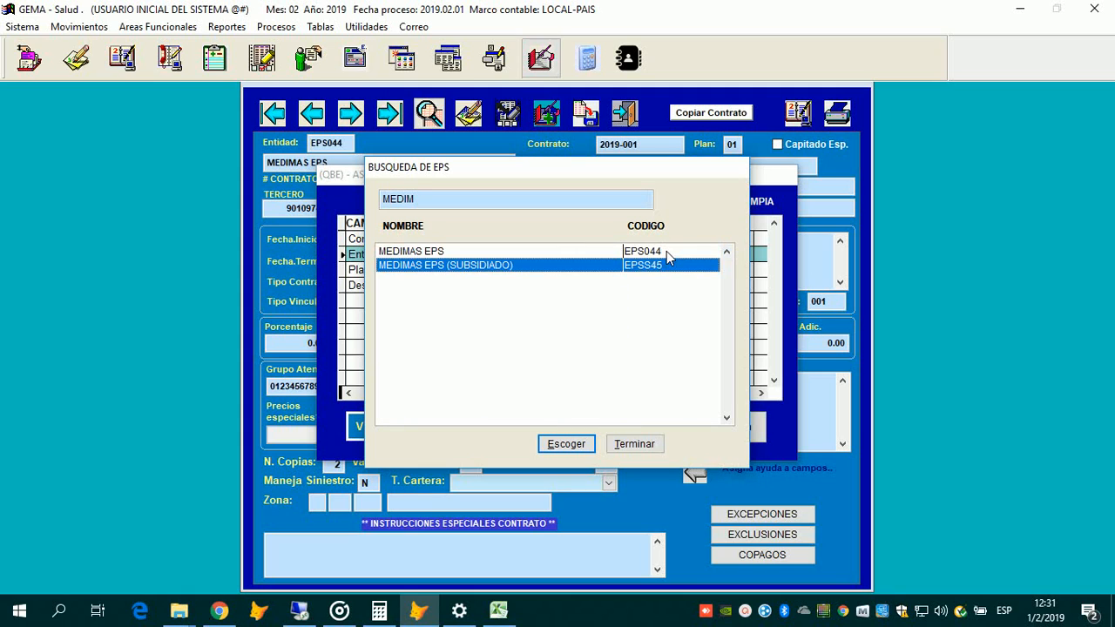
left_click(666, 253)
left_click(650, 263)
key("Up")
key("Down")
key("Down")
key("Up")
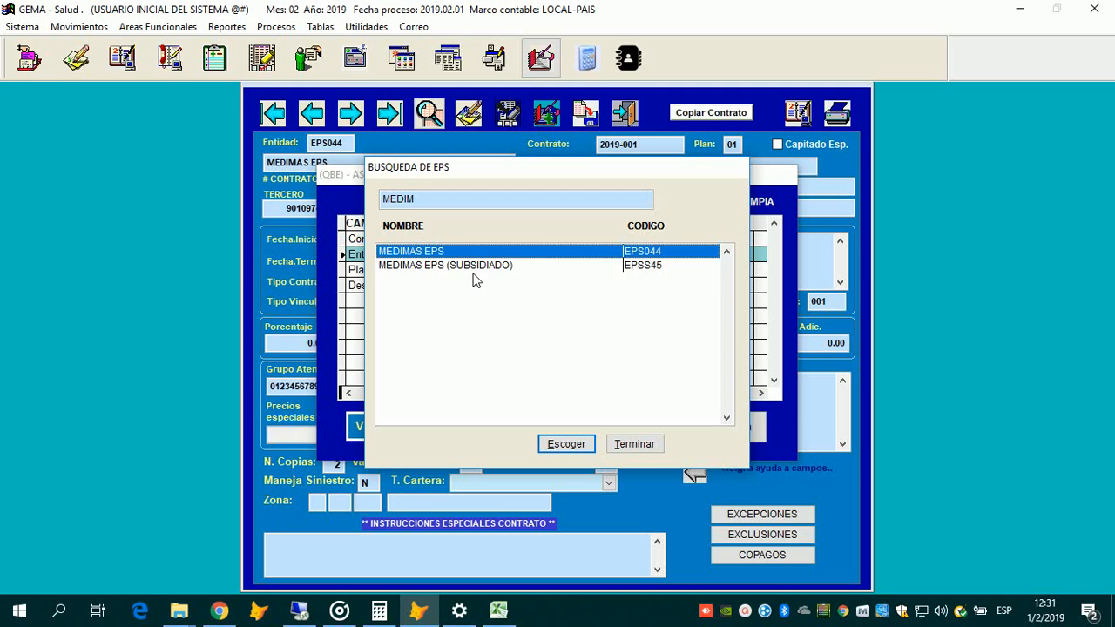
key("Return")
Step: Apply the EPS044 condition and load contract 2019-001, MEDIMAS SERVICIOS, into the form
left_click(488, 425)
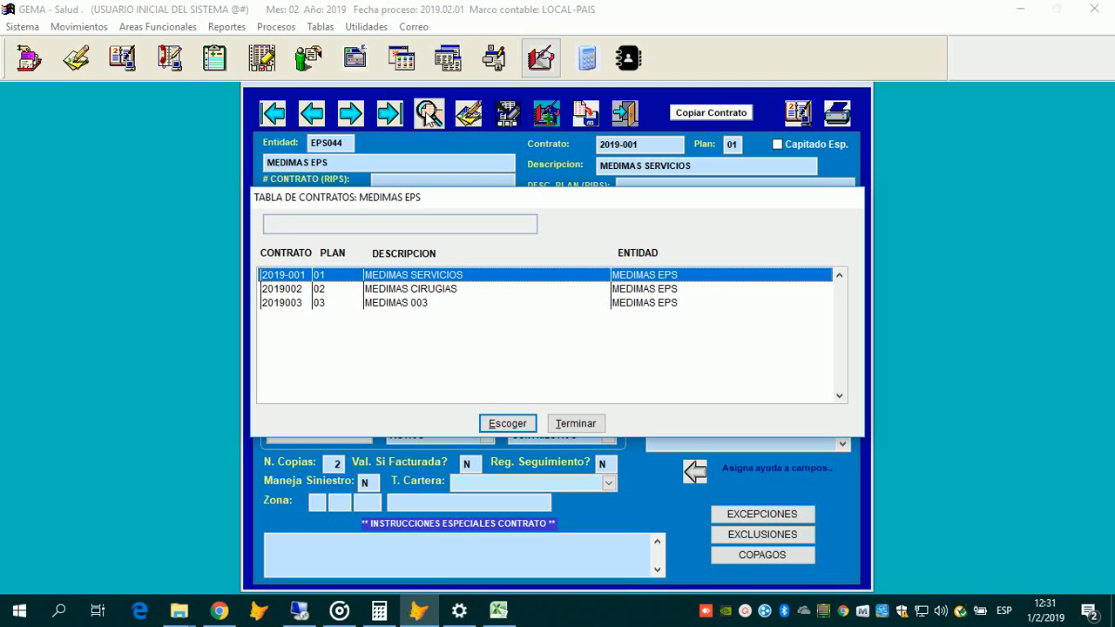
key("Return")
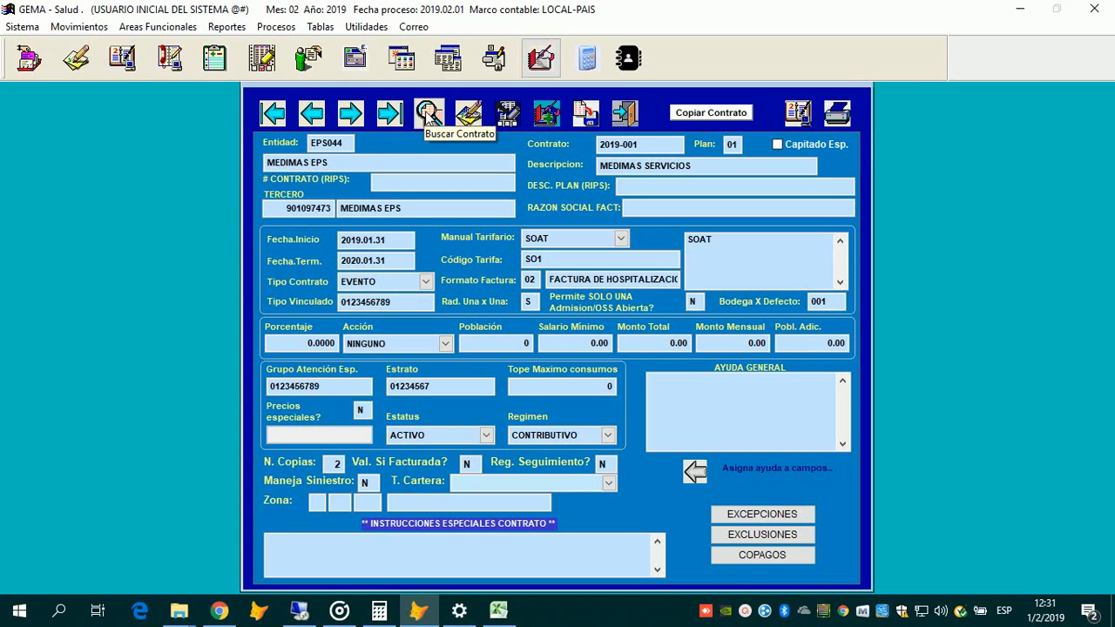
left_click(429, 114)
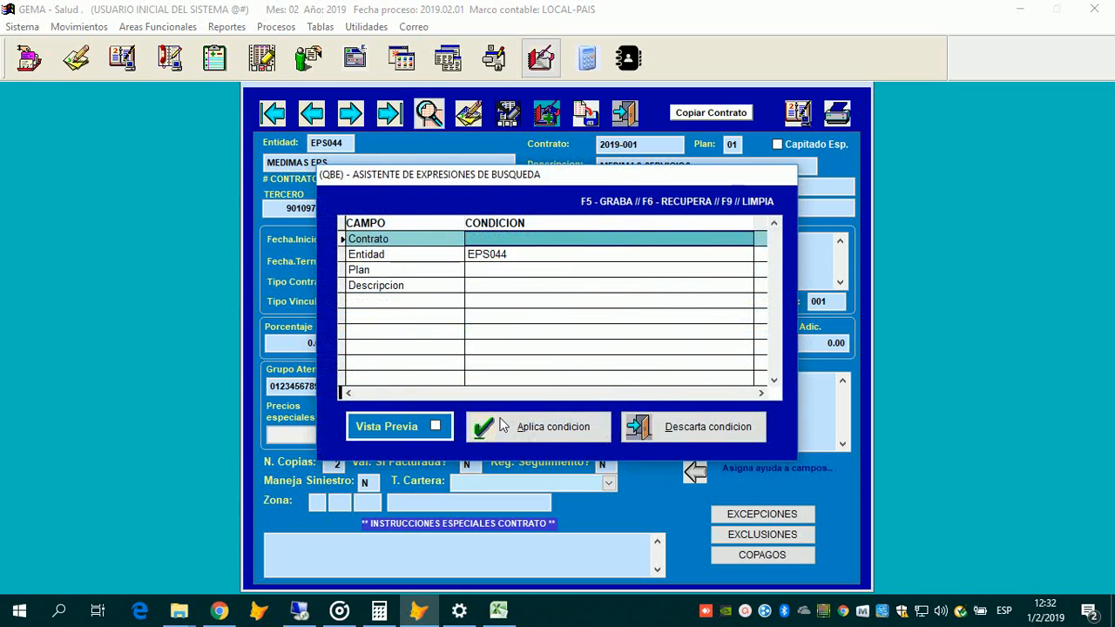
key("alt+a")
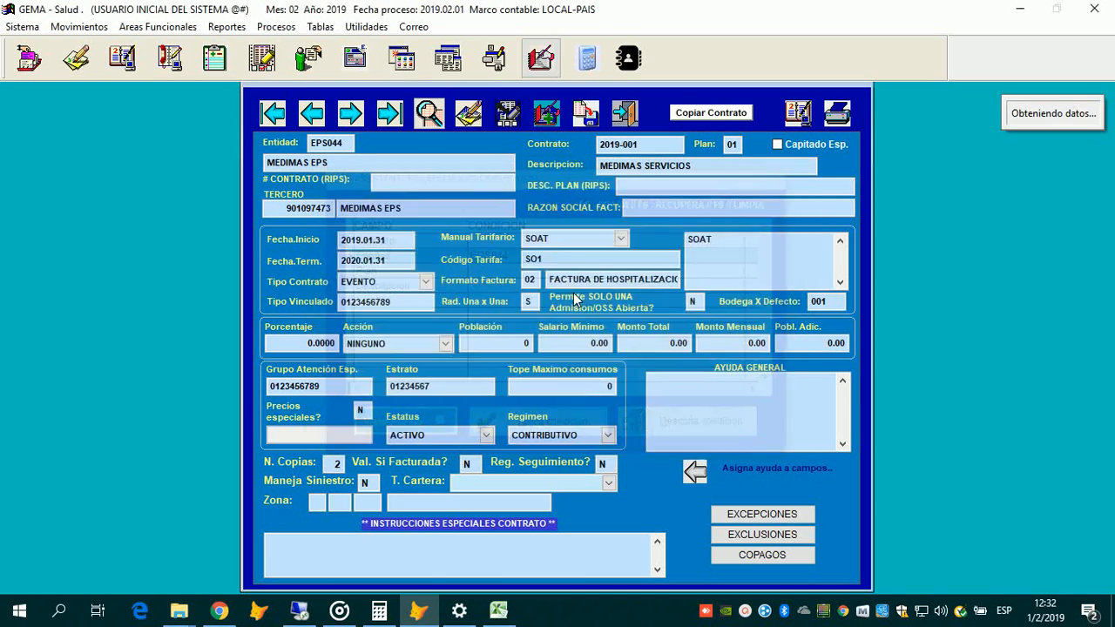
key("Up")
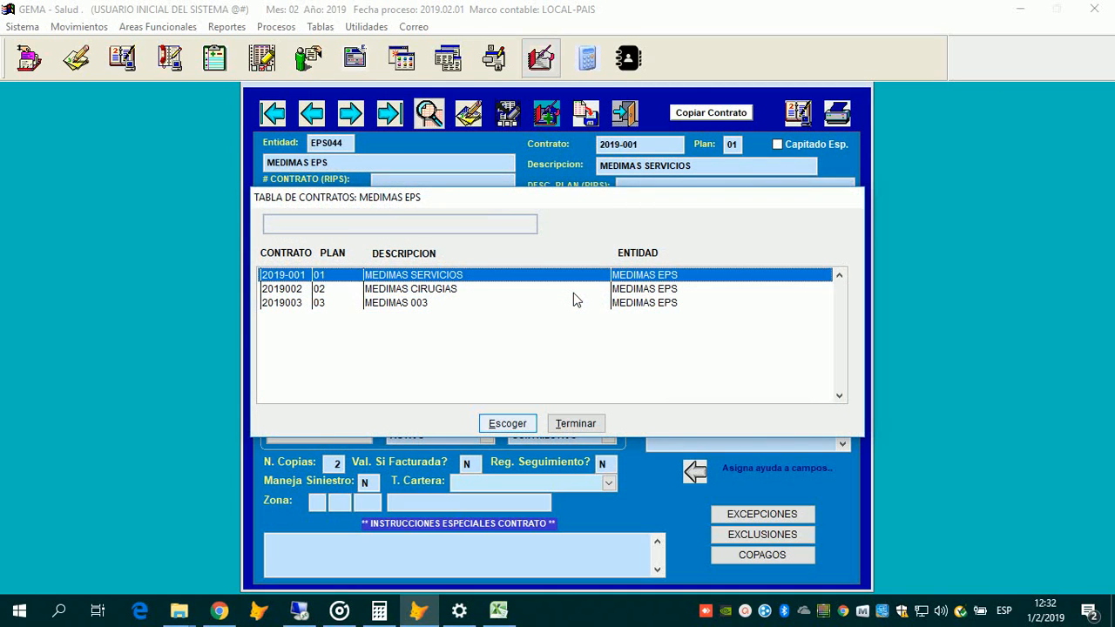
key("Return")
mouse_move(575, 299)
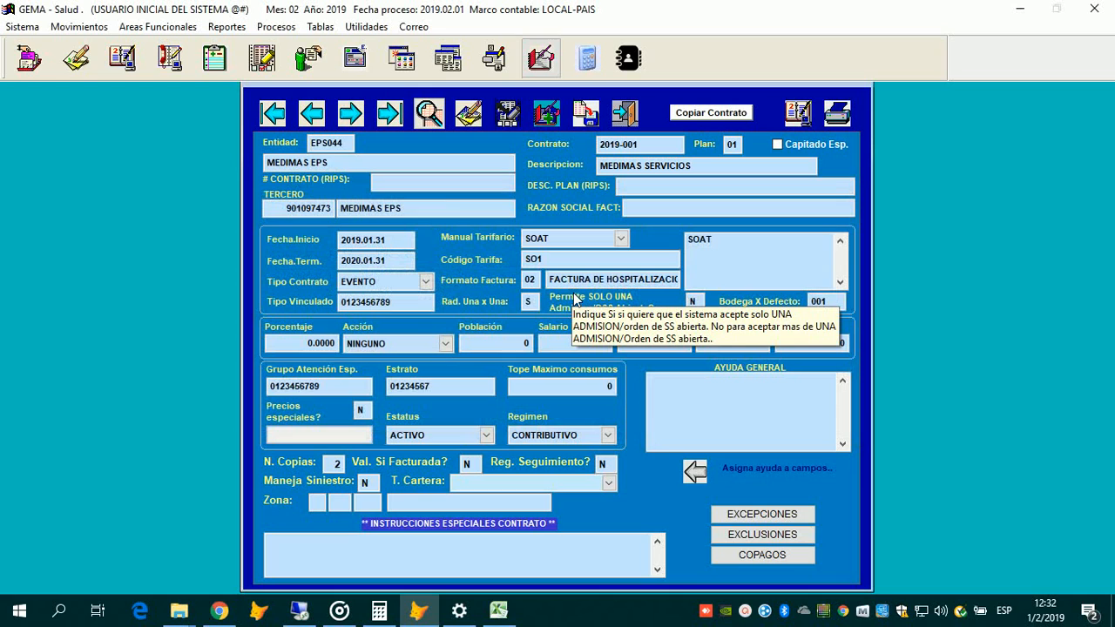
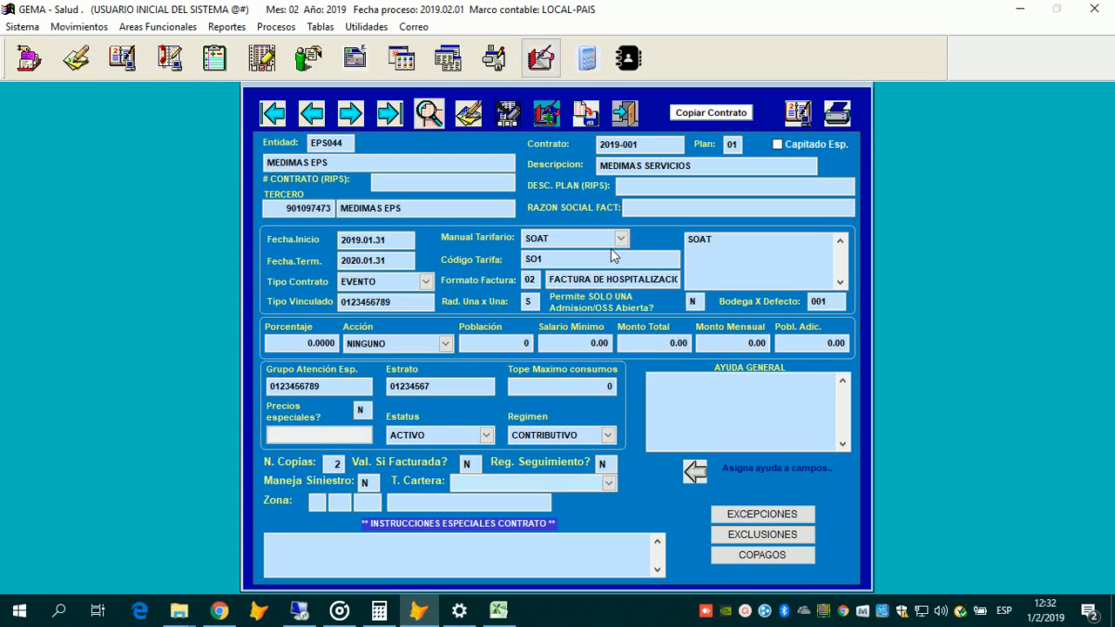
Step: Go to the last contract record: entity PARTIC, plan PARTICULAR, SOAT tariff, status INACTIVO
left_click(381, 127)
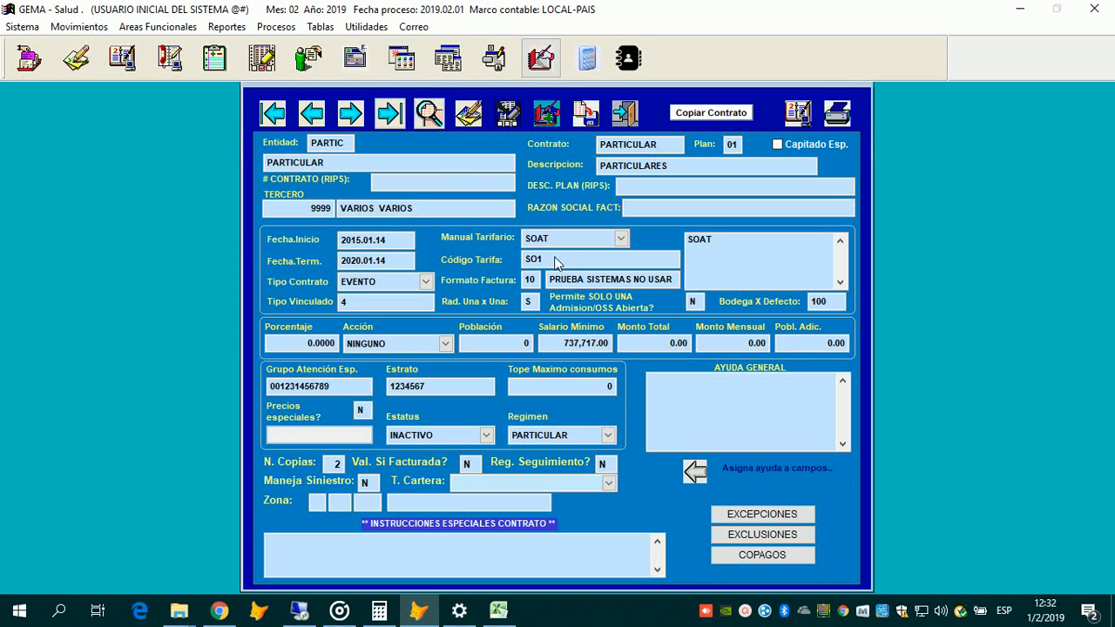
Step: Create a blank contract record and pick MEDIMAS EPS from a 'MEDIM' entity search
key("Tab")
key("Tab")
key("Return")
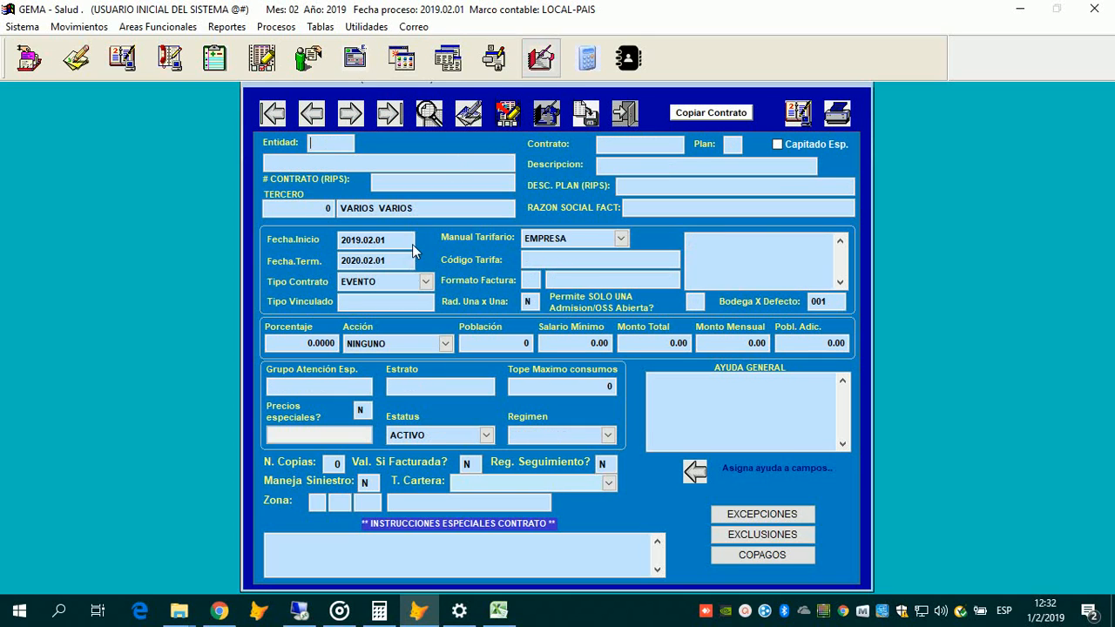
key("Return")
type("MED")
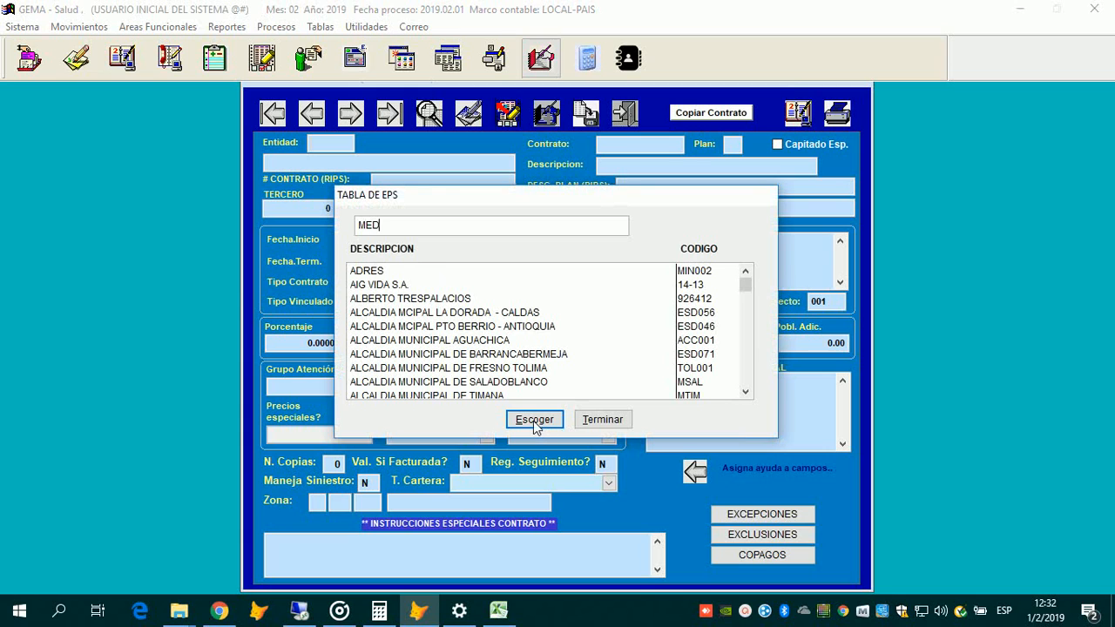
type("IM")
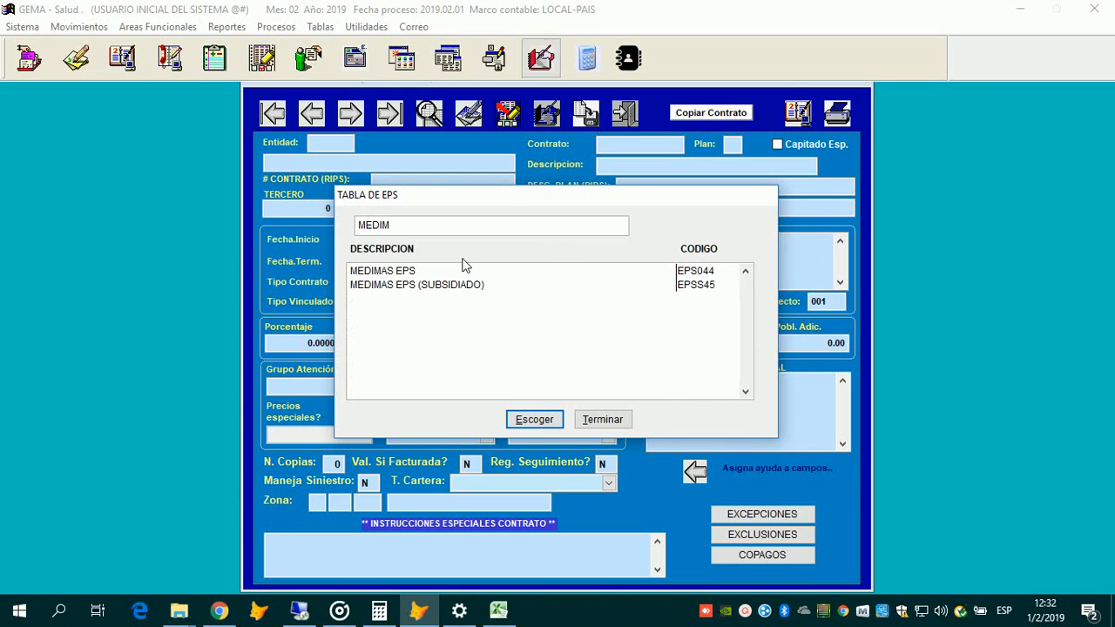
key("Down")
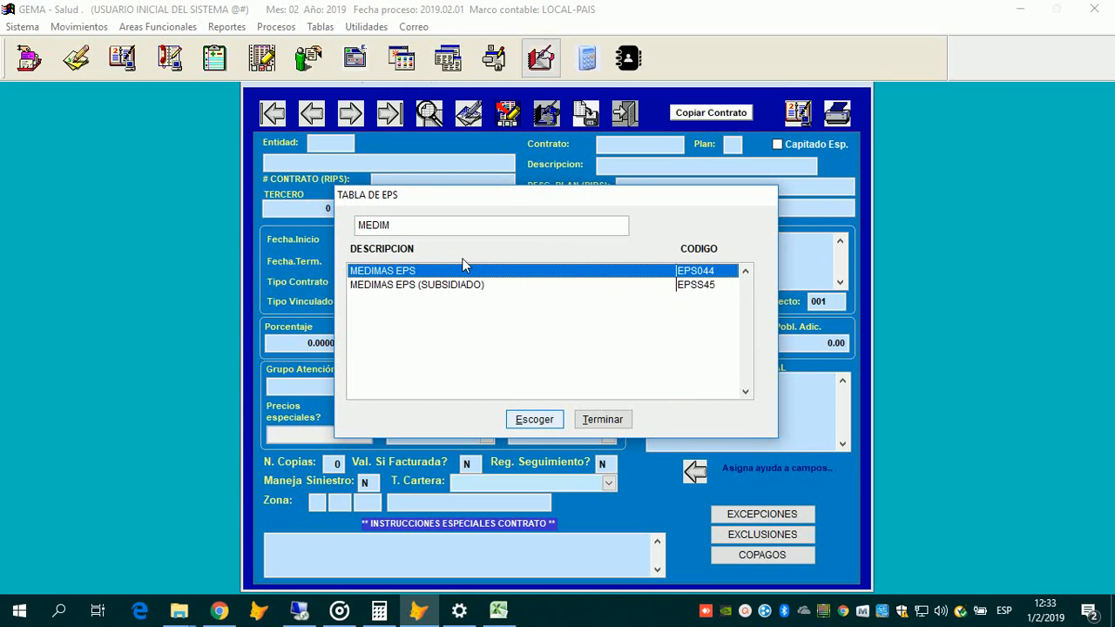
key("Return")
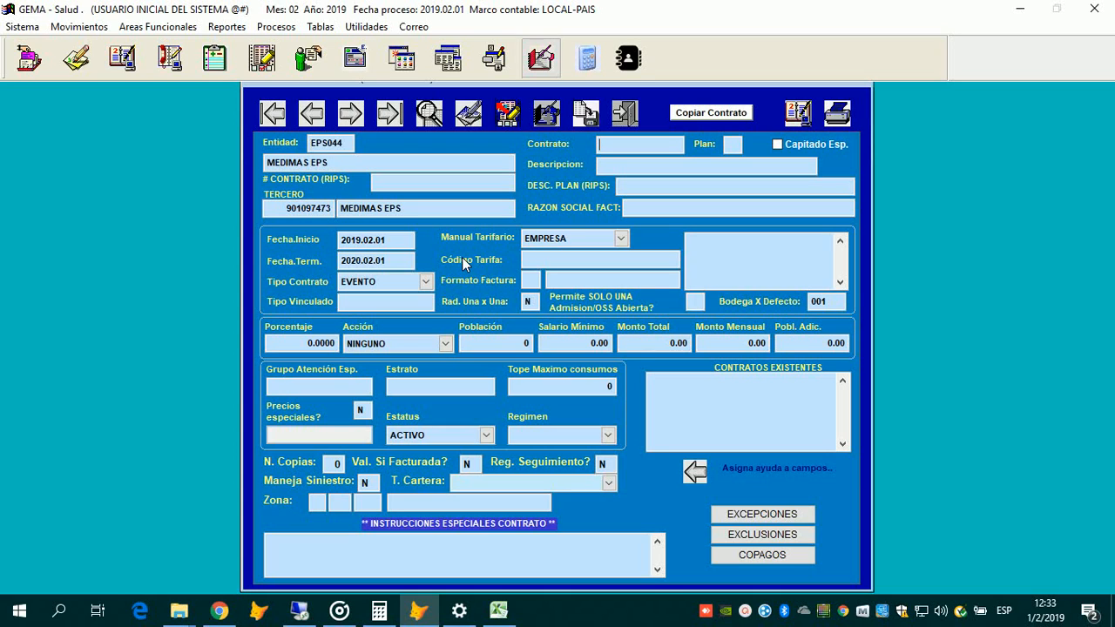
Step: Enter contract number 10001 and RIPS number 'MEDIMAS SUBSIDIADO', leaving Capitado Esp. unchecked
type("MEDIMAS")
key("BackSpace")
key("BackSpace")
key("BackSpace")
key("BackSpace")
key("BackSpace")
key("BackSpace")
key("BackSpace")
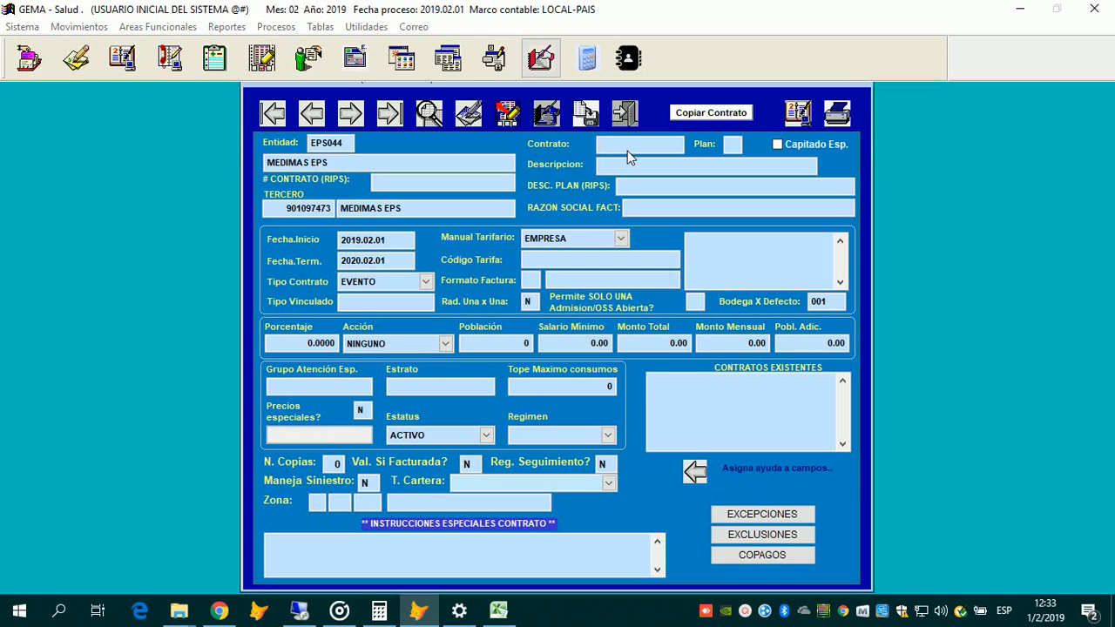
key("Return")
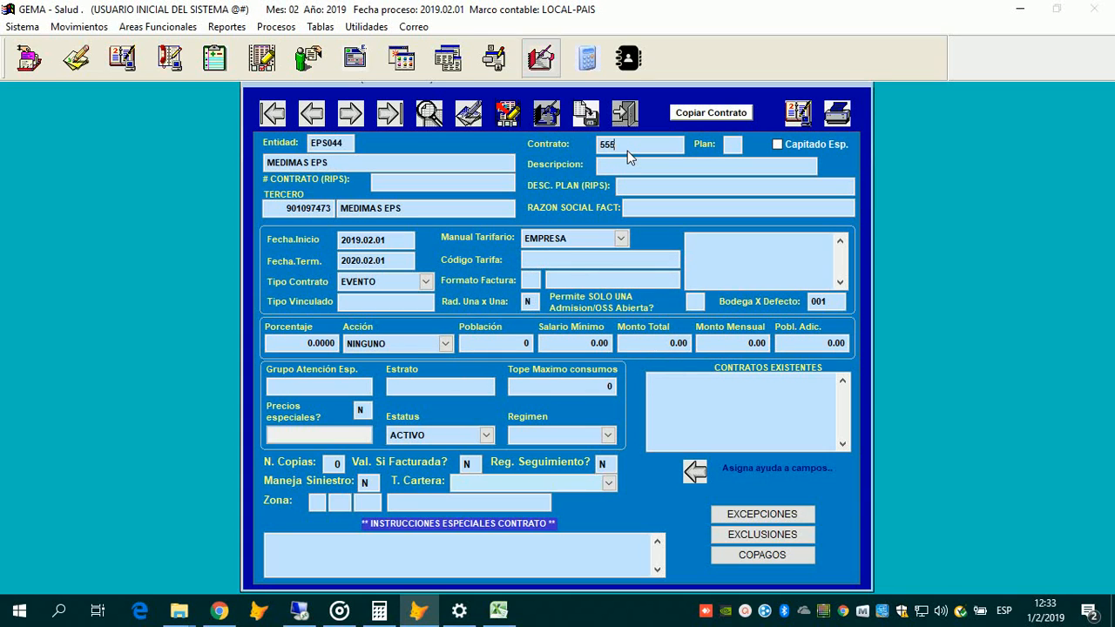
key("BackSpace")
key("BackSpace")
key("BackSpace")
type("10")
type("001")
type("01")
left_click(396, 187)
type("MEDIMAS SUBSIDIADO")
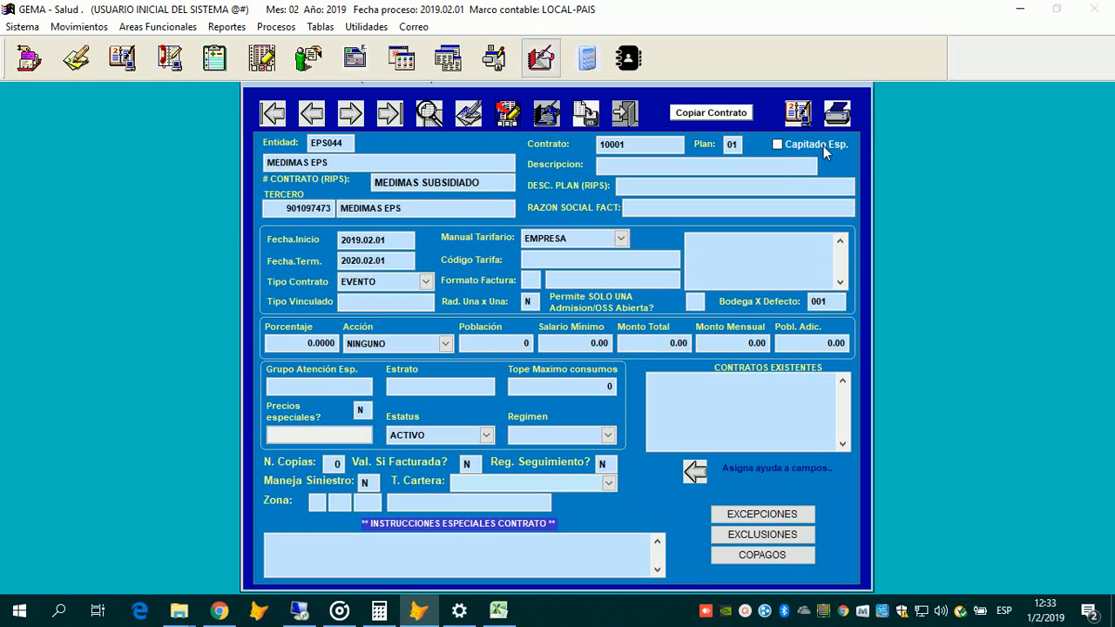
left_click(823, 145)
left_click(822, 144)
Step: Enter the description 'MEDIMAS CONTRIBUTIVO PROCEDIMIENTOS' and correct the RIPS contract number's ending
left_click(613, 167)
type("MEDIMAS CONTRIBUTIVO")
left_click(486, 183)
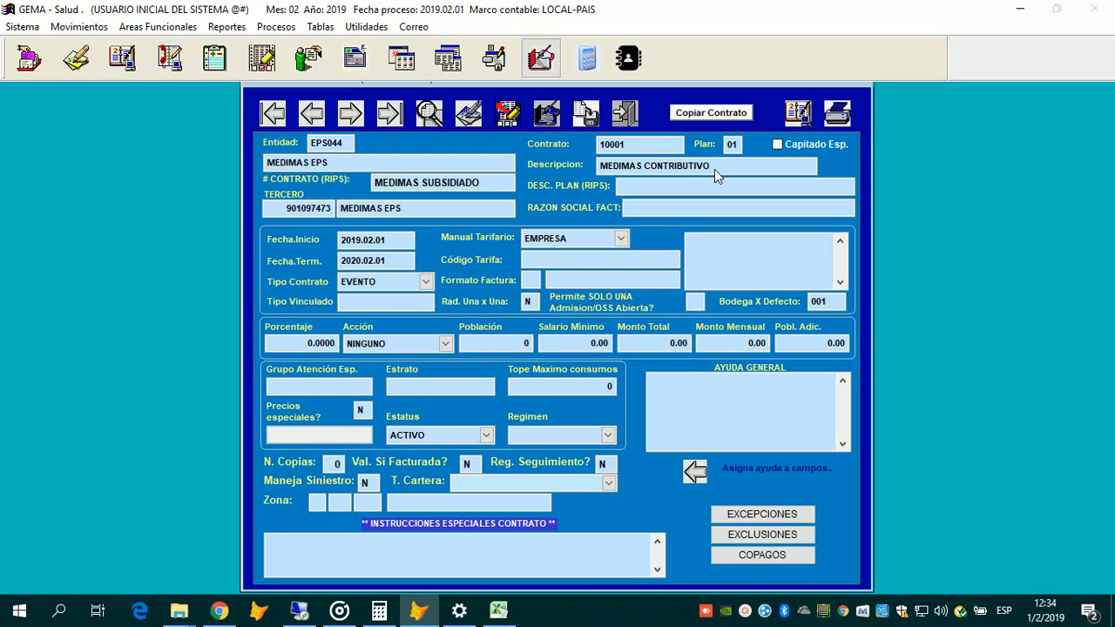
key("BackSpace")
key("BackSpace")
key("BackSpace")
key("BackSpace")
key("BackSpace")
key("BackSpace")
key("BackSpace")
key("BackSpace")
key("BackSpace")
key("BackSpace")
key("BackSpace")
key("BackSpace")
type("S")
left_click(751, 165)
type("PROCEDIMIENTOS")
key("BackSpace")
key("BackSpace")
key("BackSpace")
key("BackSpace")
key("BackSpace")
key("BackSpace")
key("BackSpace")
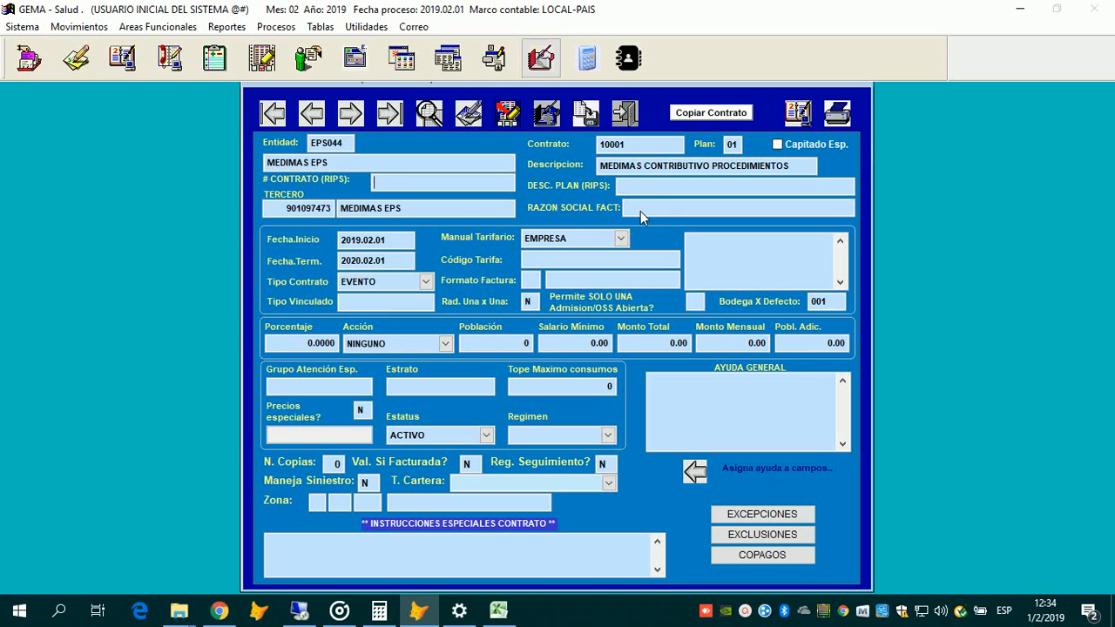
left_click(635, 213)
type("MED")
key("BackSpace")
key("BackSpace")
type("EDIMAS CONTRIBUT")
key("BackSpace")
key("BackSpace")
key("BackSpace")
key("BackSpace")
key("BackSpace")
key("BackSpace")
key("BackSpace")
key("BackSpace")
key("BackSpace")
key("BackSpace")
key("BackSpace")
key("BackSpace")
key("BackSpace")
key("BackSpace")
key("BackSpace")
key("BackSpace")
key("BackSpace")
key("BackSpace")
key("BackSpace")
left_click(414, 264)
key("Tab")
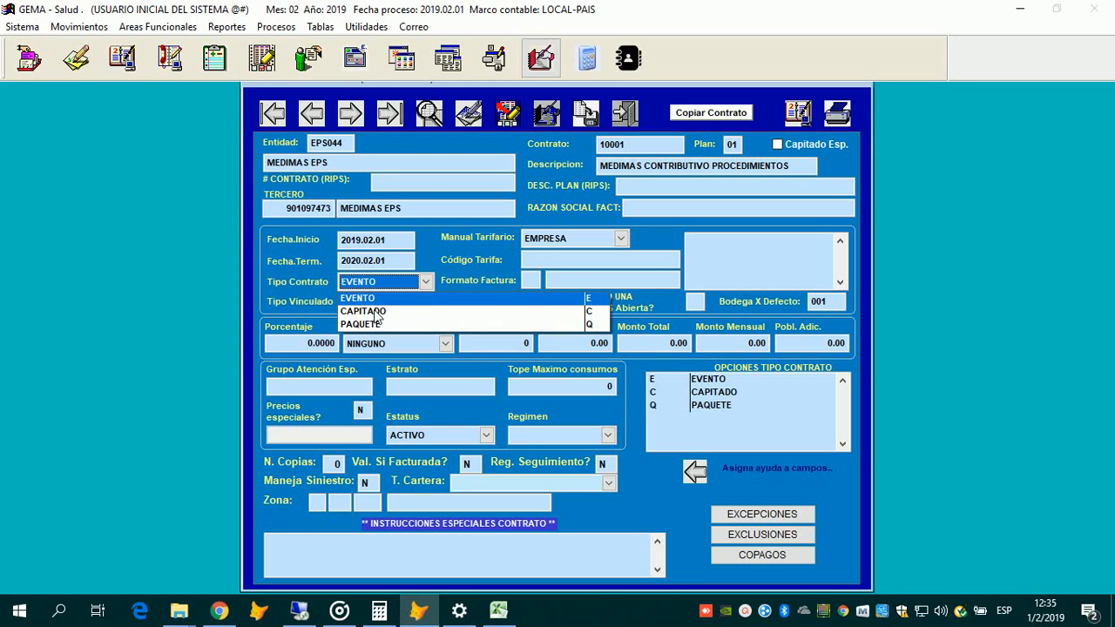
left_click(374, 298)
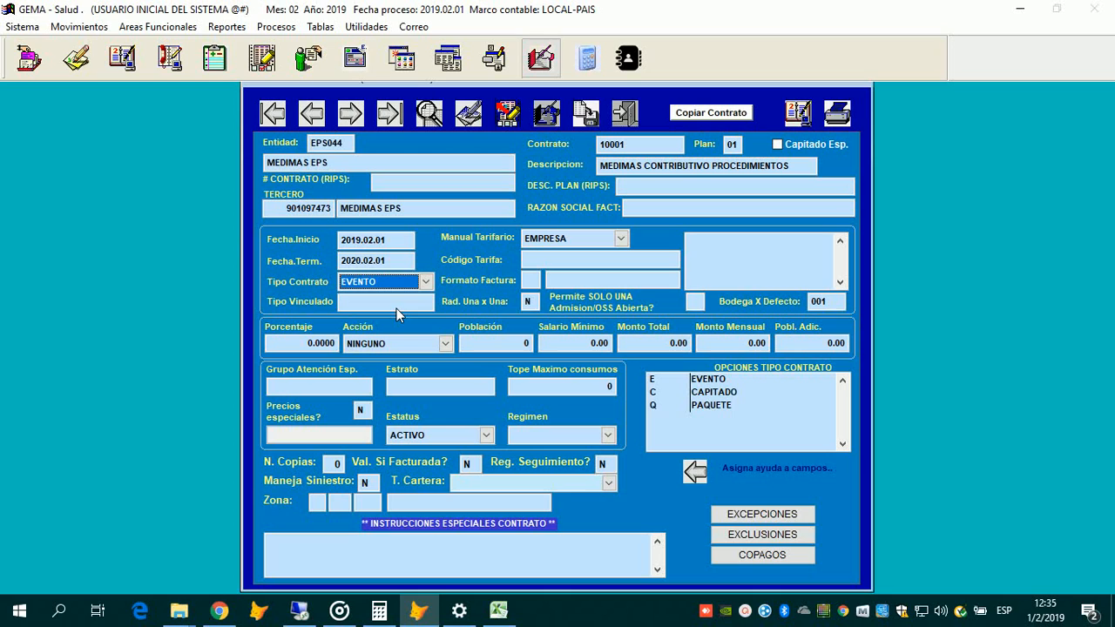
key("alt+Down")
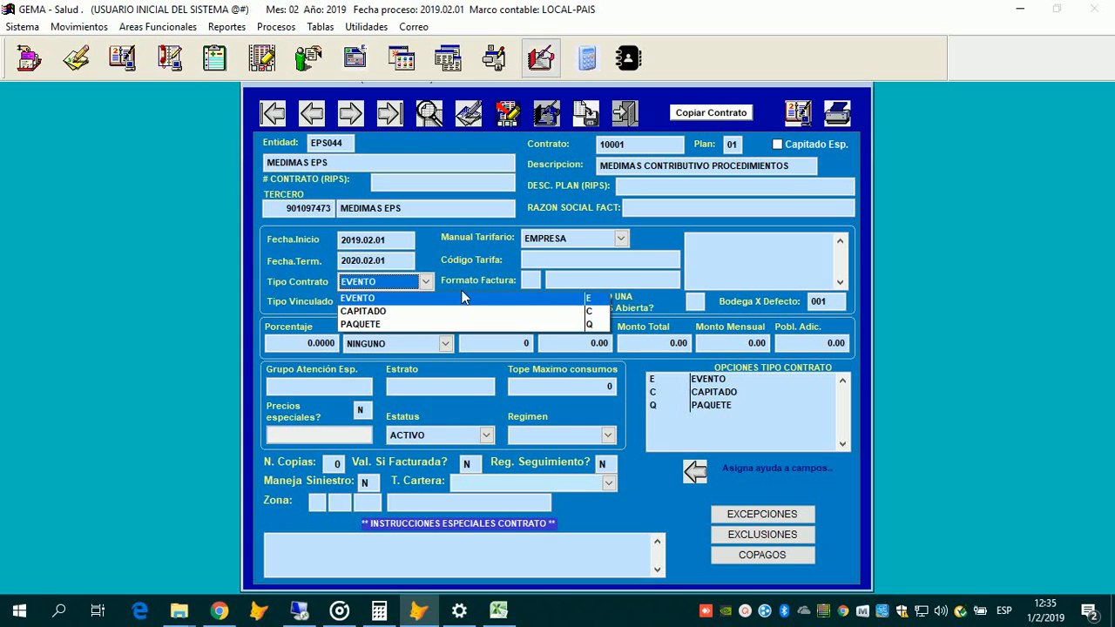
left_click(462, 297)
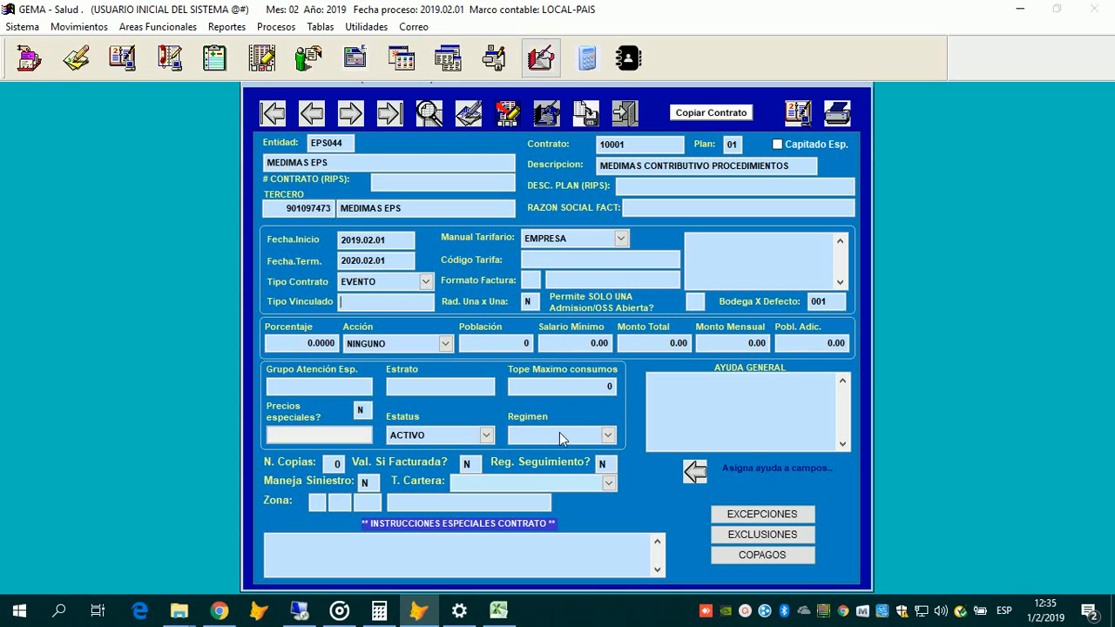
Step: Choose 1 CONTRIBUTIVO as Tipo Vinculado and enter 'MEDIMAS CONTRIBUTIVO' as RAZON SOCIAL FACT
key("Return")
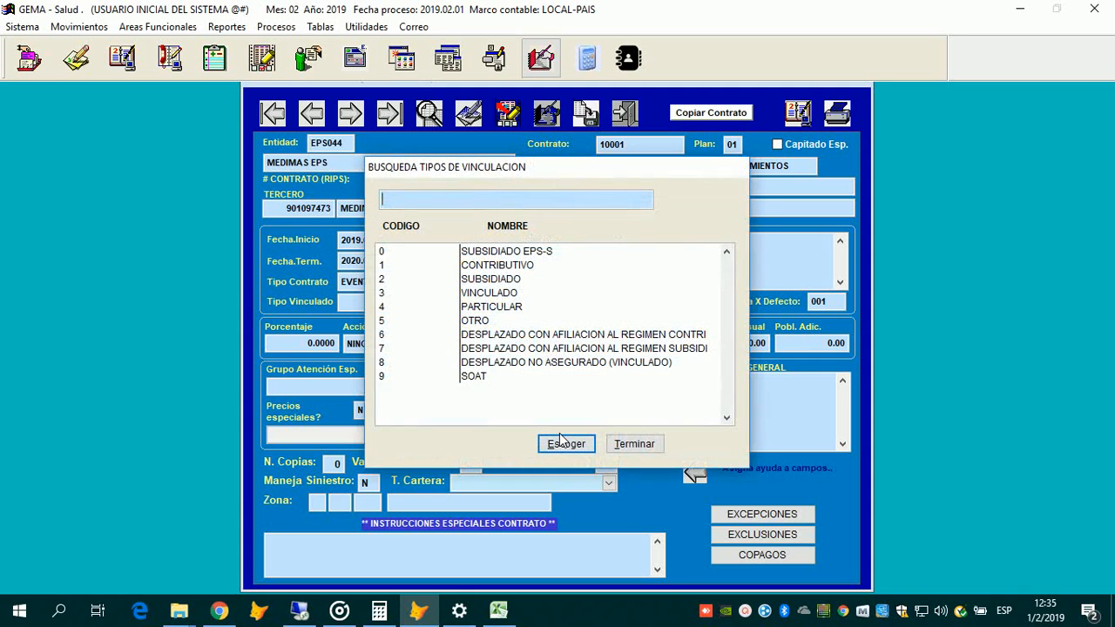
left_click(473, 269)
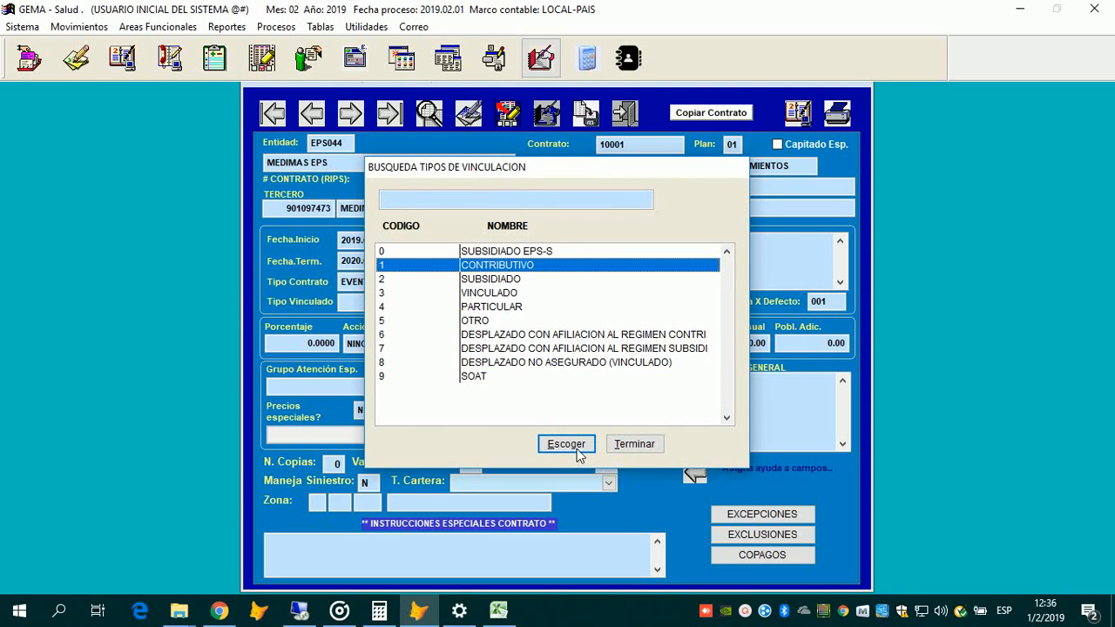
key("Down")
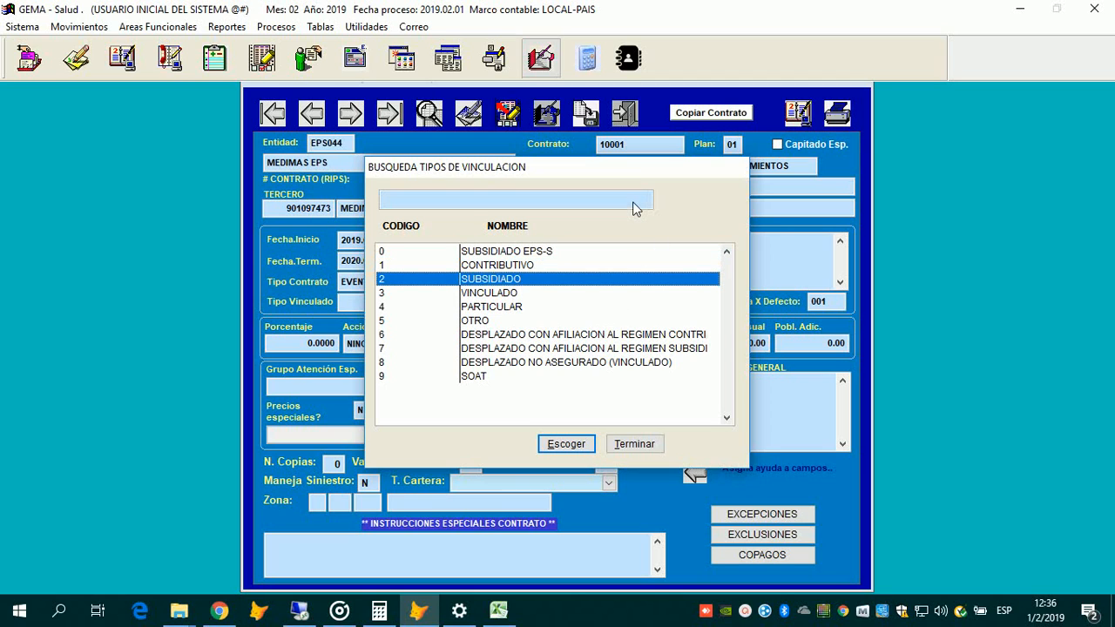
key("Up")
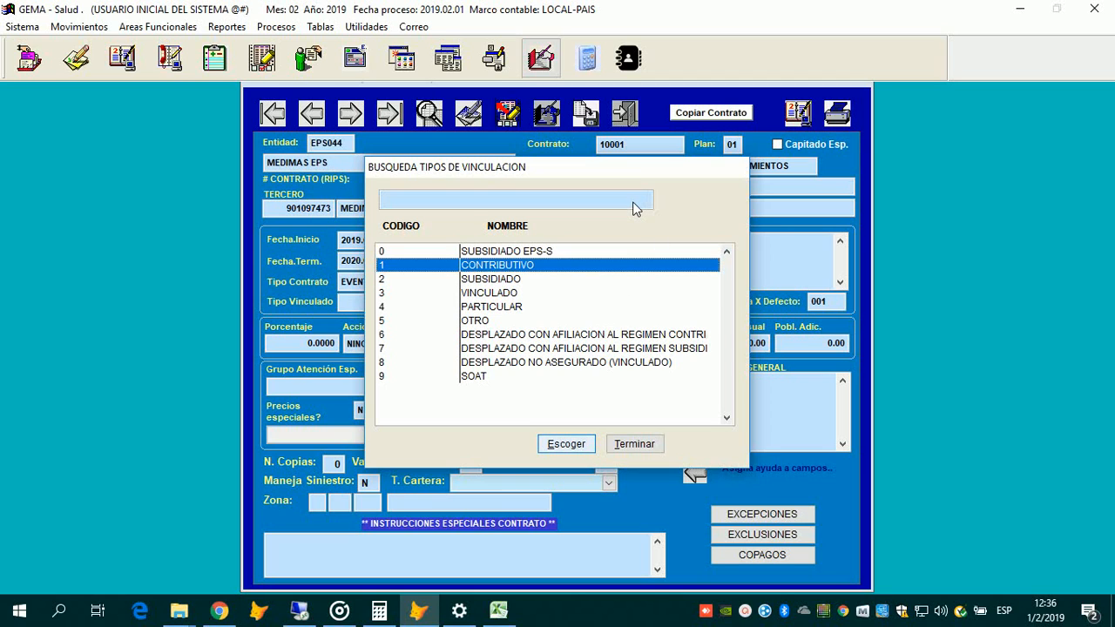
key("Return")
left_click(633, 210)
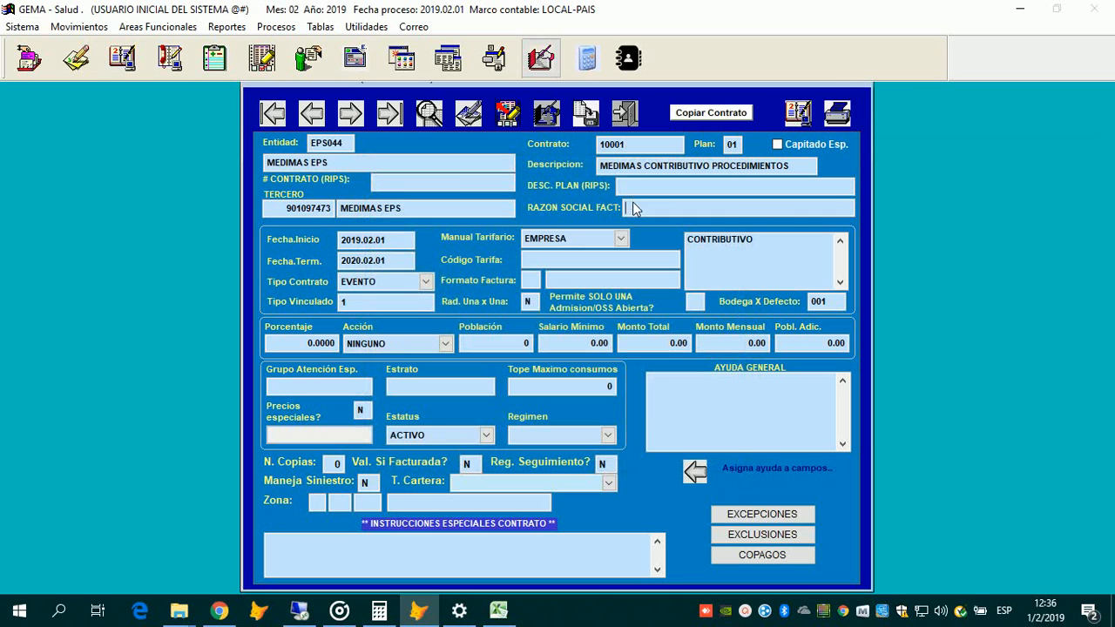
type("MEDIMAS CONTRI")
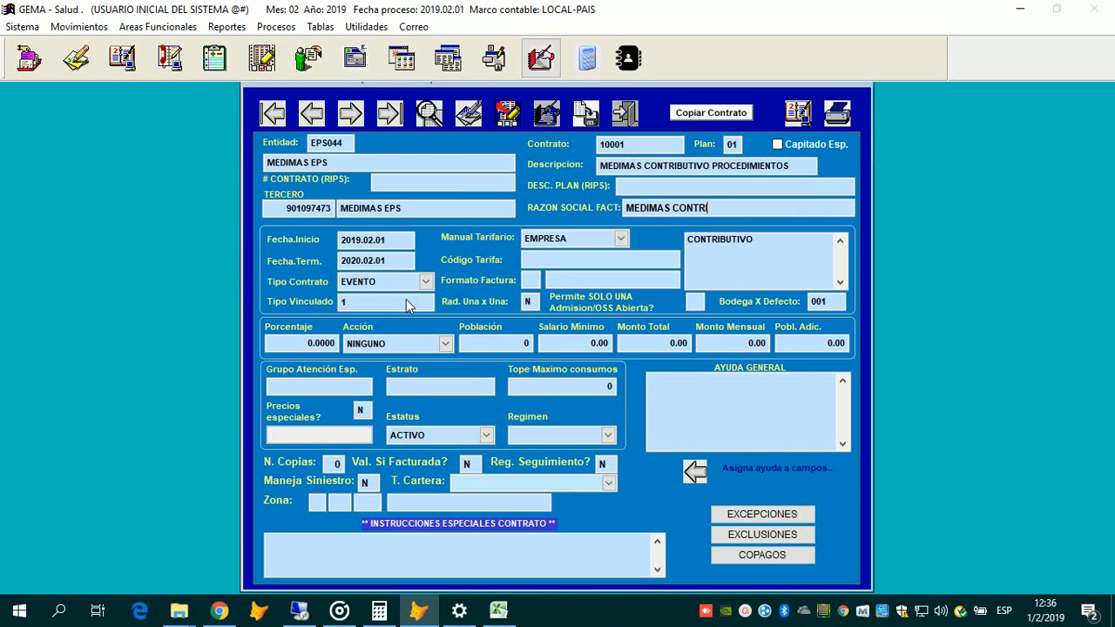
type("BUTIVO")
key("Return")
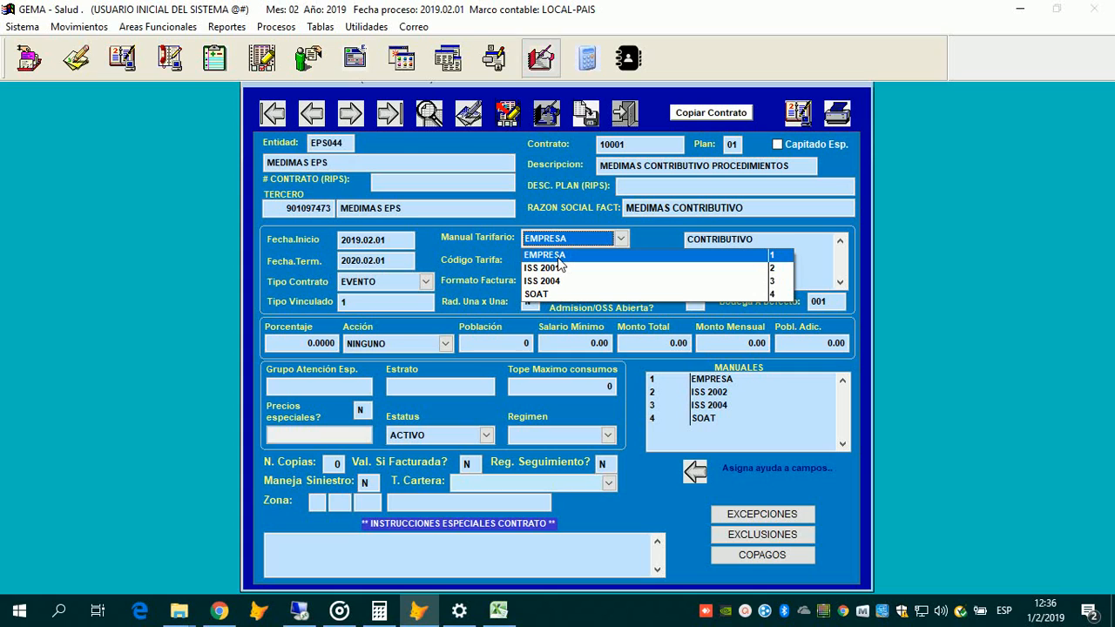
Step: Select SOAT as the contract's tariff manual
key("s")
key("Return")
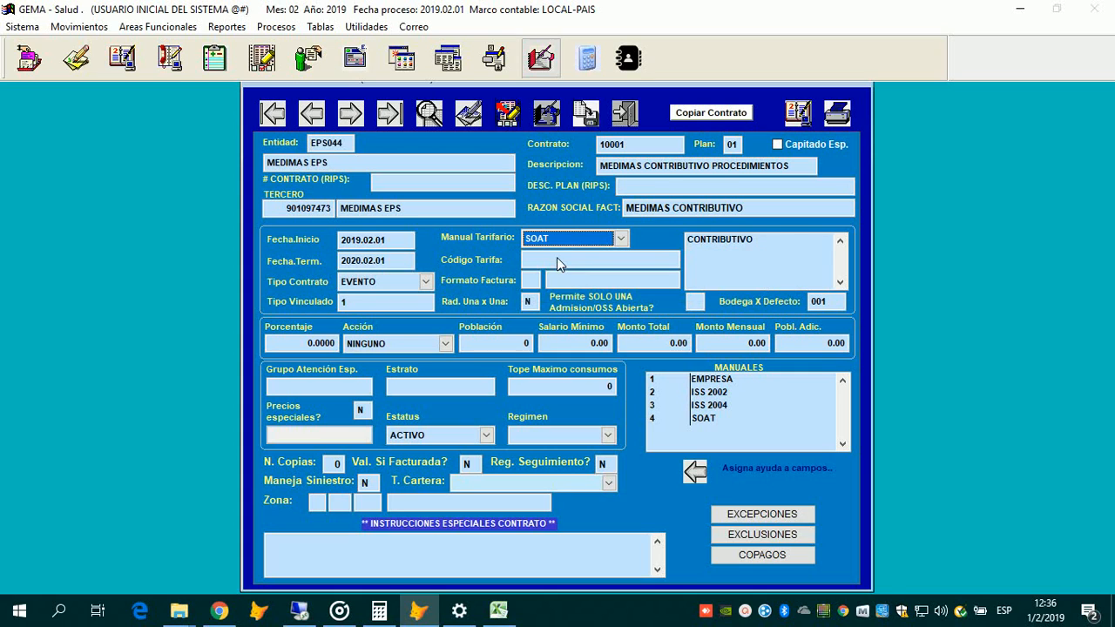
key("Tab")
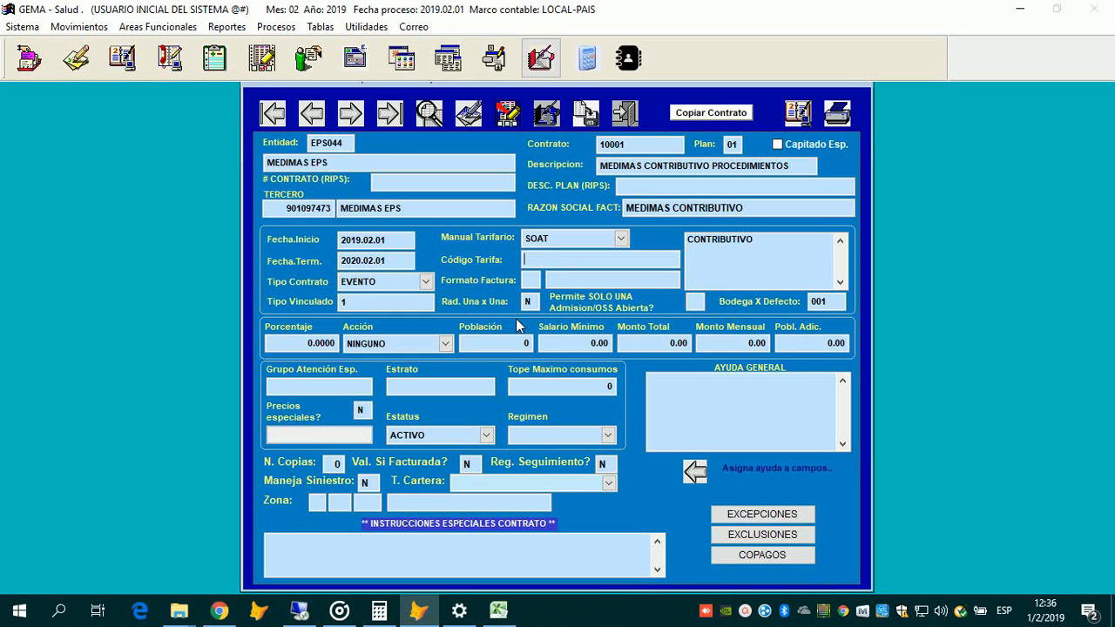
Step: Set Código Tarifa to SO1 SOAT from the tariff code lookup
key("Return")
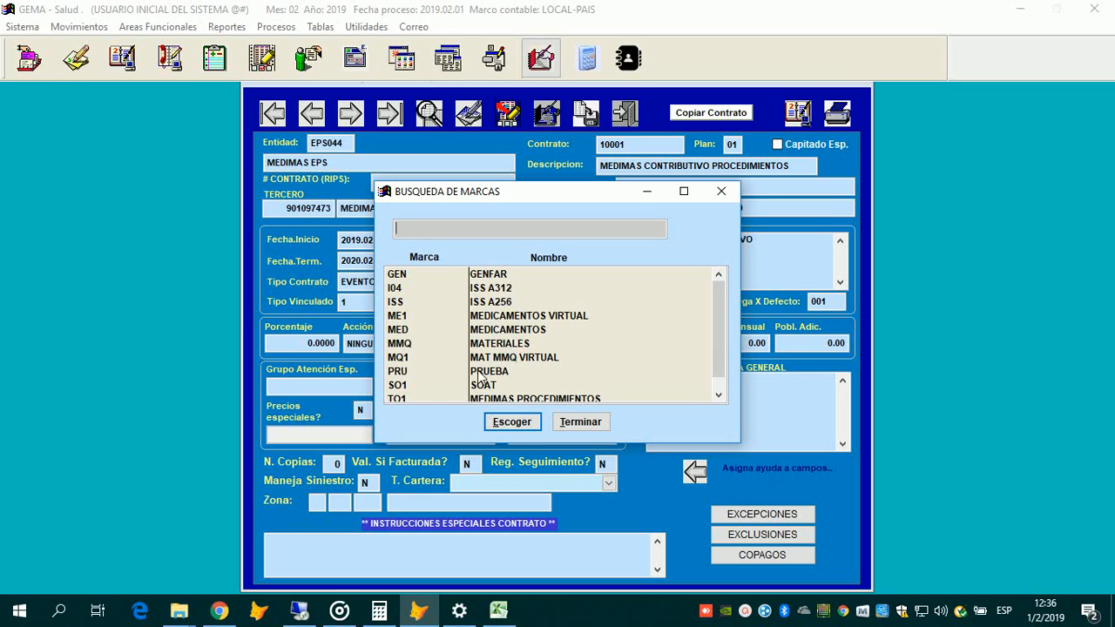
key("Down")
scroll(505, 420, "down", 1)
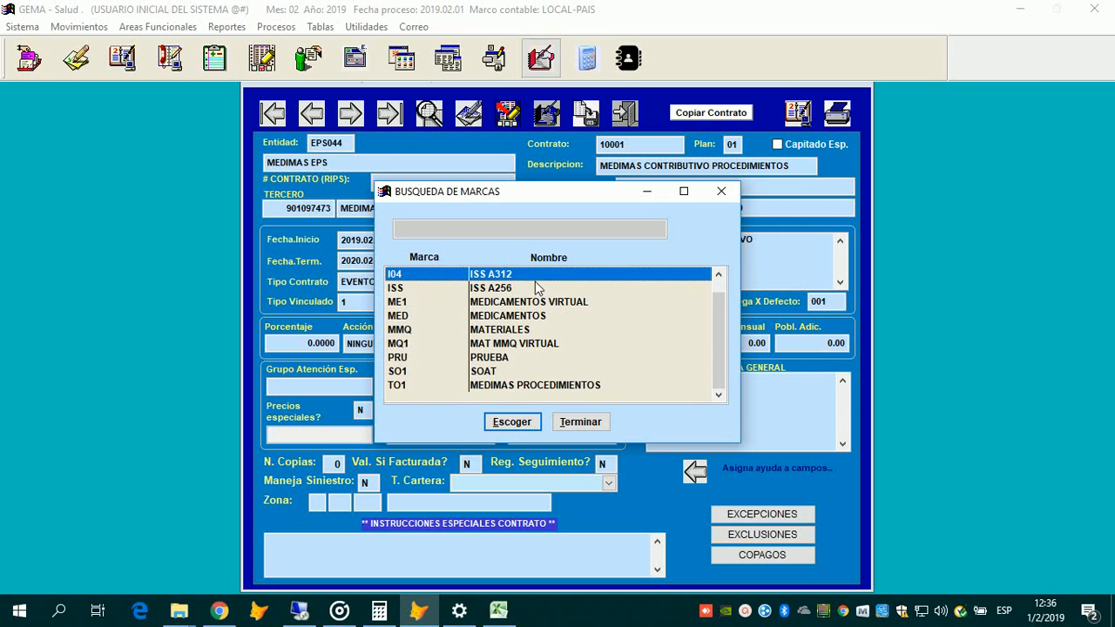
key("s")
key("Return")
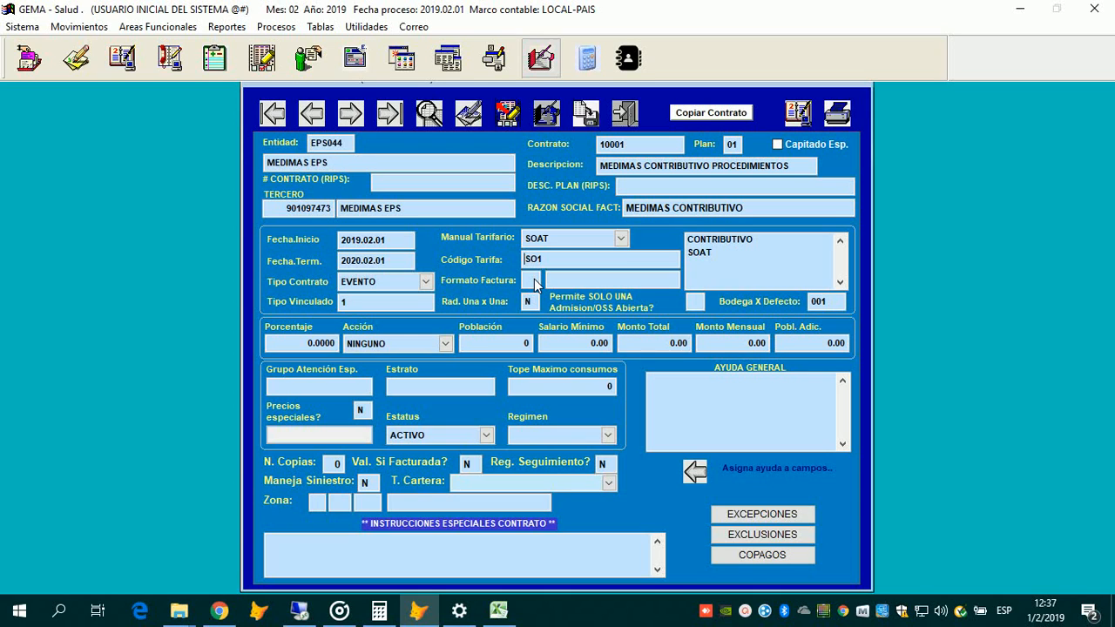
Step: Choose 02 FACTURA DE HOSPITALIZACION as the Formato Factura
left_click(534, 280)
key("Return")
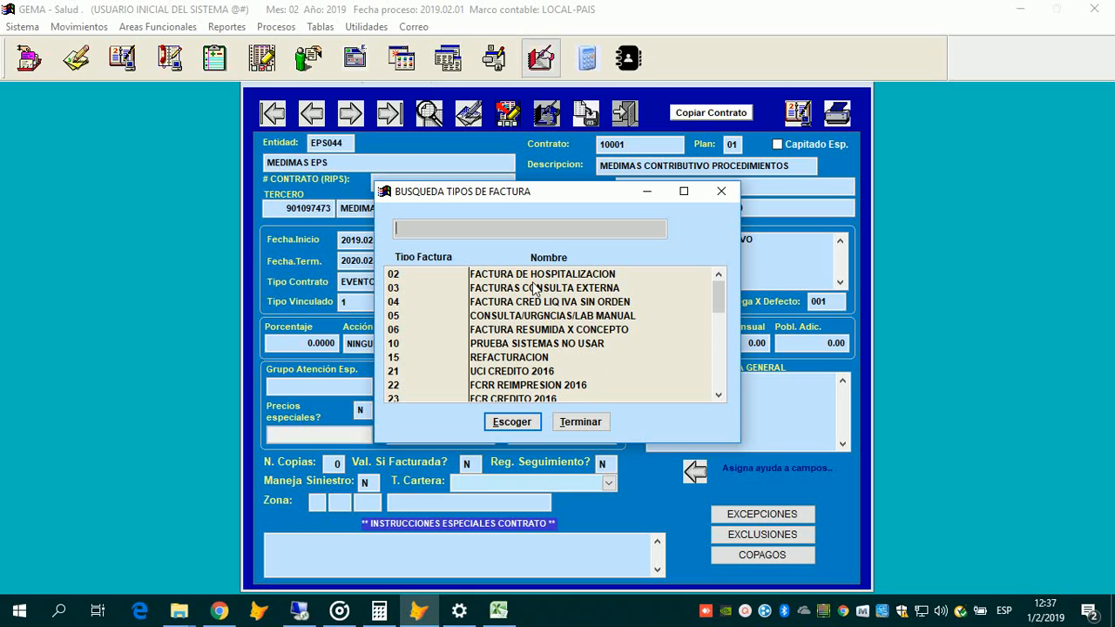
left_click(712, 273)
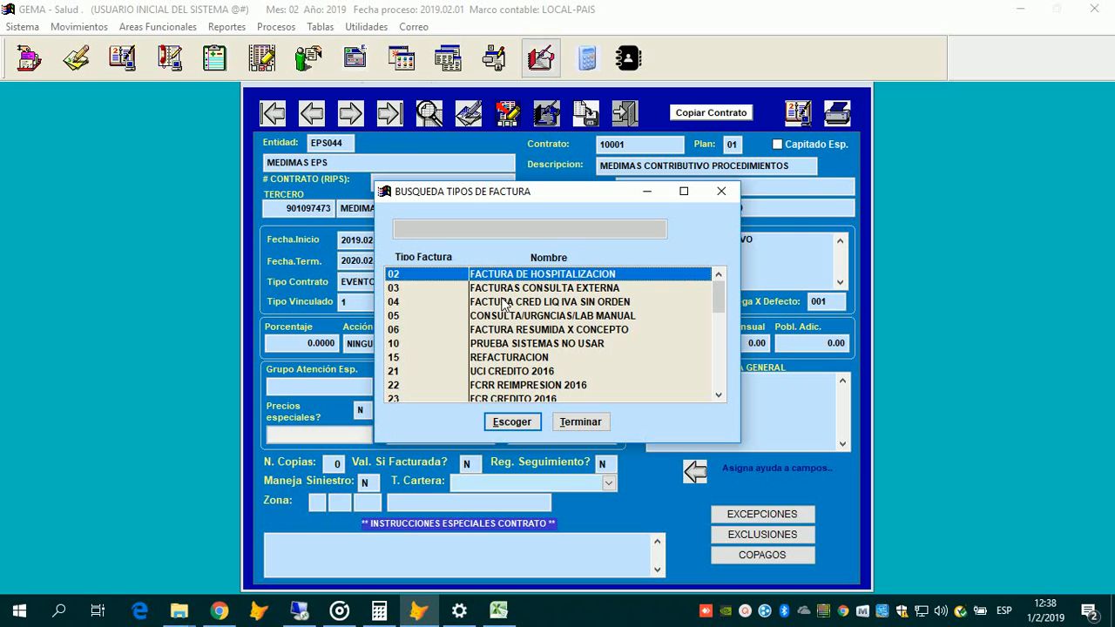
key("Return")
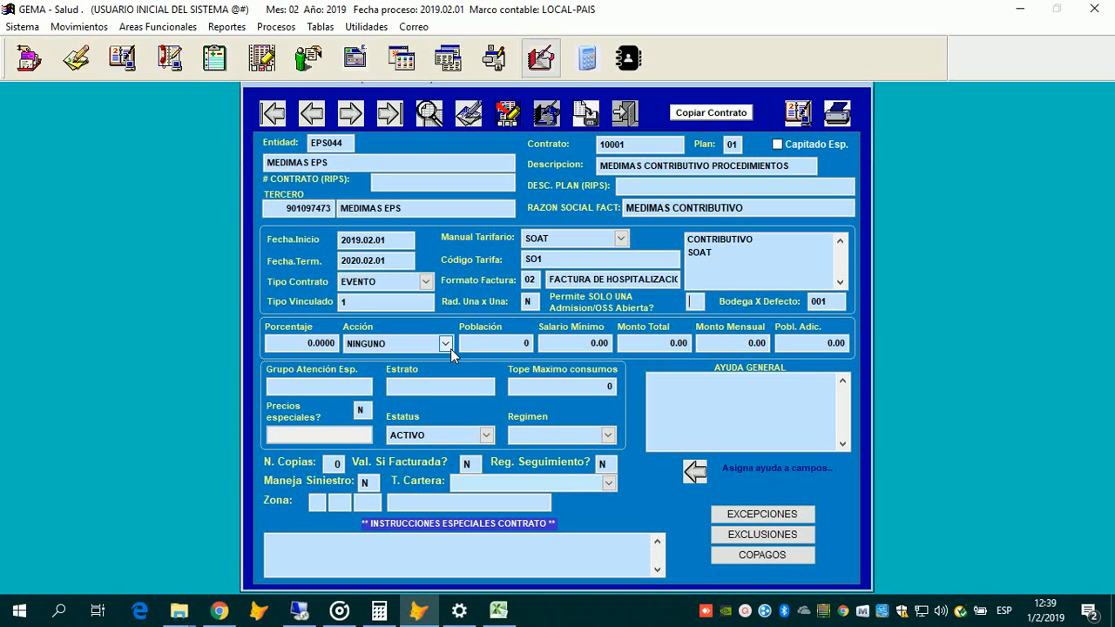
Step: Enter S in 'Permite SOLO UNA Admision/OSS Abierta?' to allow one open admission
type("S")
left_click(694, 302)
Step: Enter 5 in Porcentaje and set the Acción to DISMINUIR
type("5,")
key("Return")
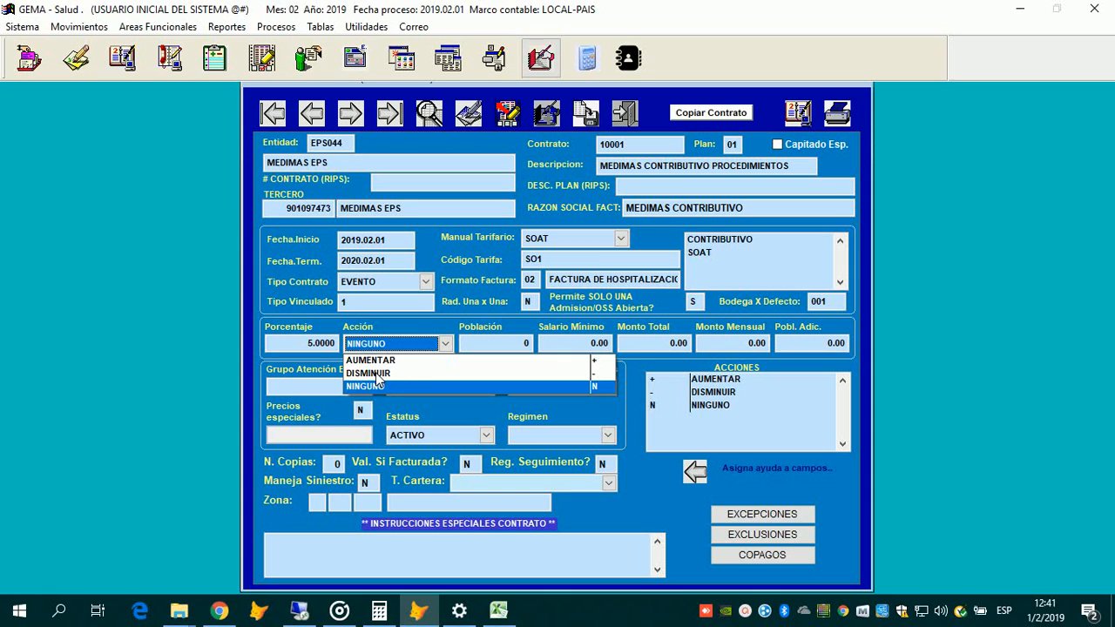
left_click(378, 374)
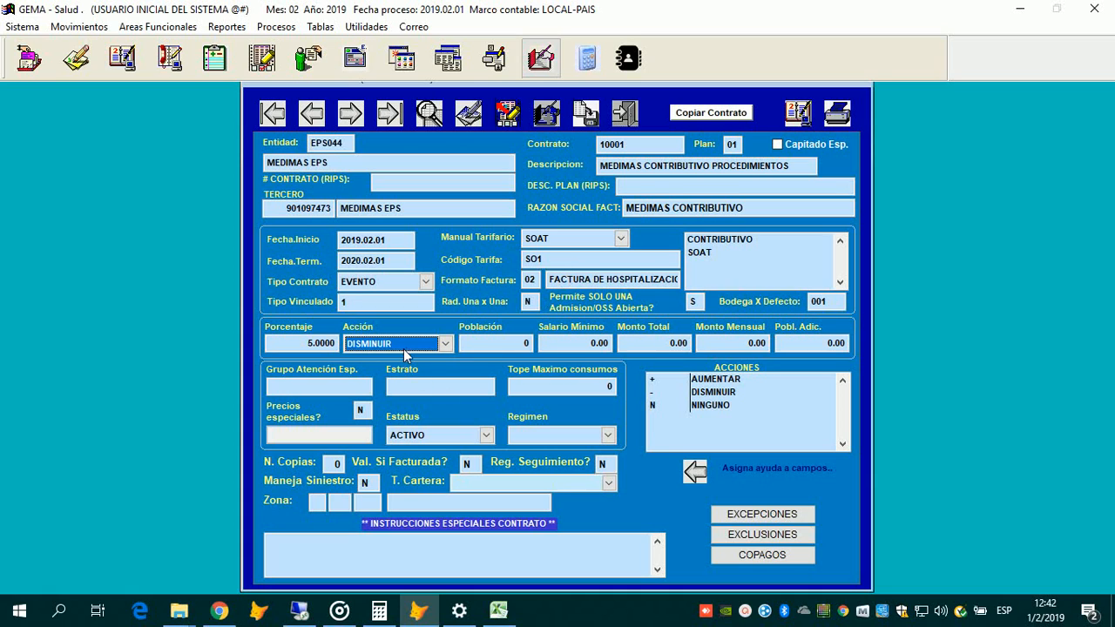
Step: Keep SOAT as the tariff manual and enter 826,116 as Salario Minimo
left_click(620, 239)
left_click(620, 239)
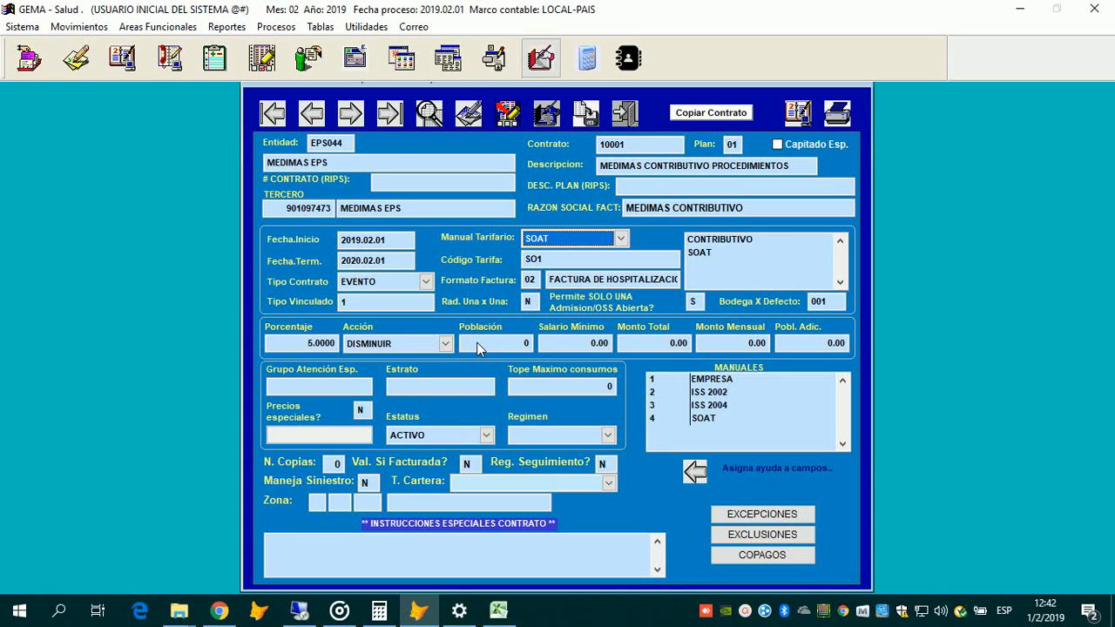
left_click(476, 342)
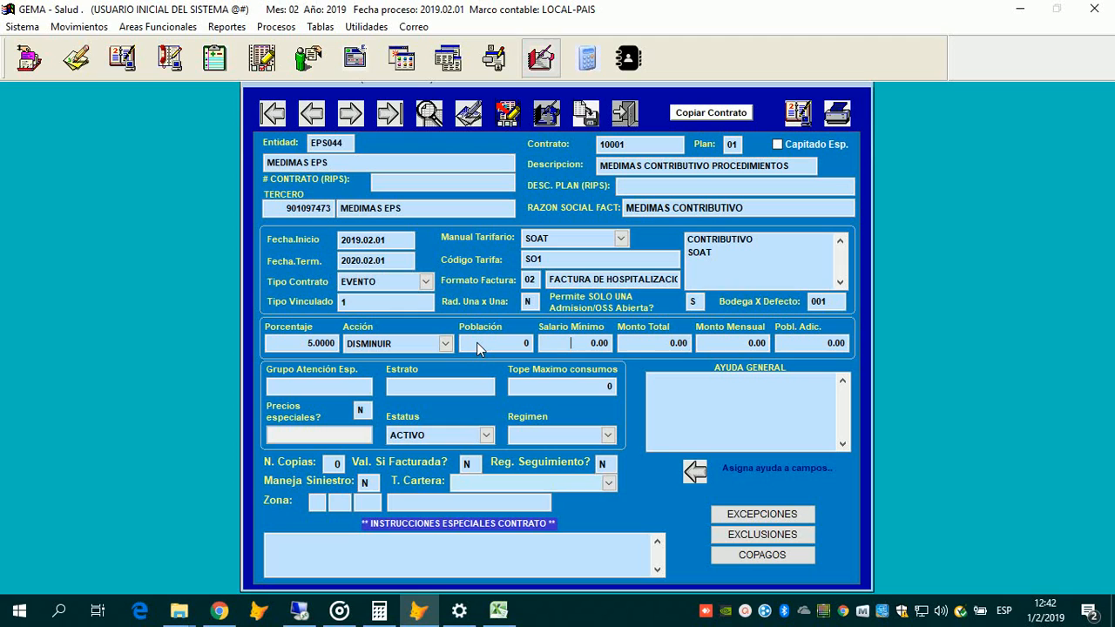
type("826,1")
type("16")
key("Return")
key("Return")
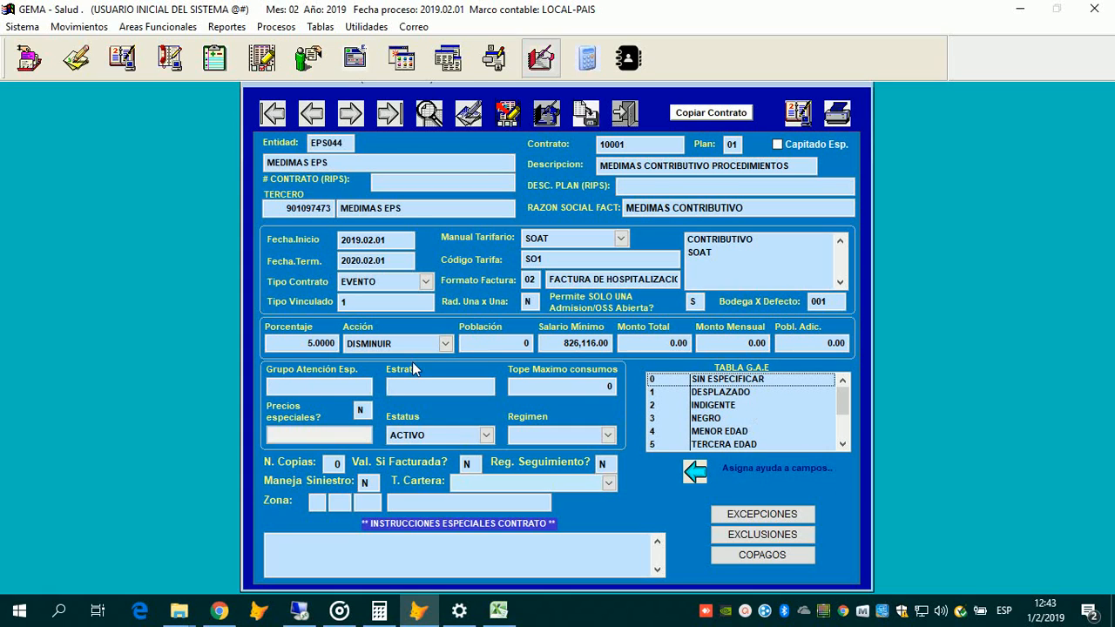
Step: Type 01234567 in Grupo Atención Esp., then trim it to 0123456
type("1")
key("BackSpace")
type("01234567")
scroll(324, 385, "down", 2)
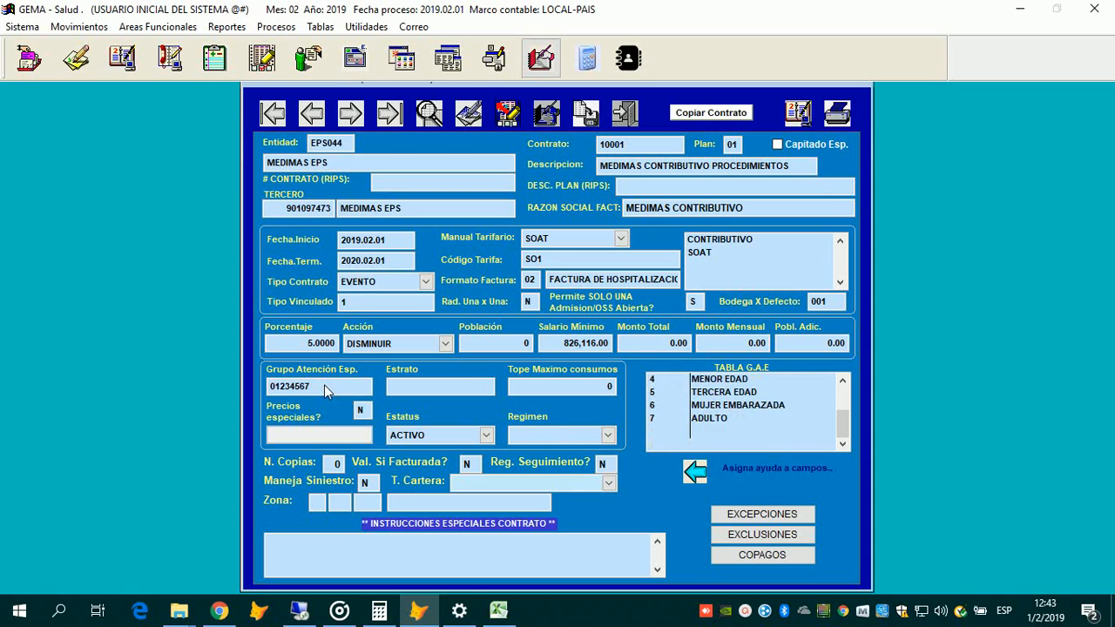
scroll(324, 385, "up", 2)
key("Down")
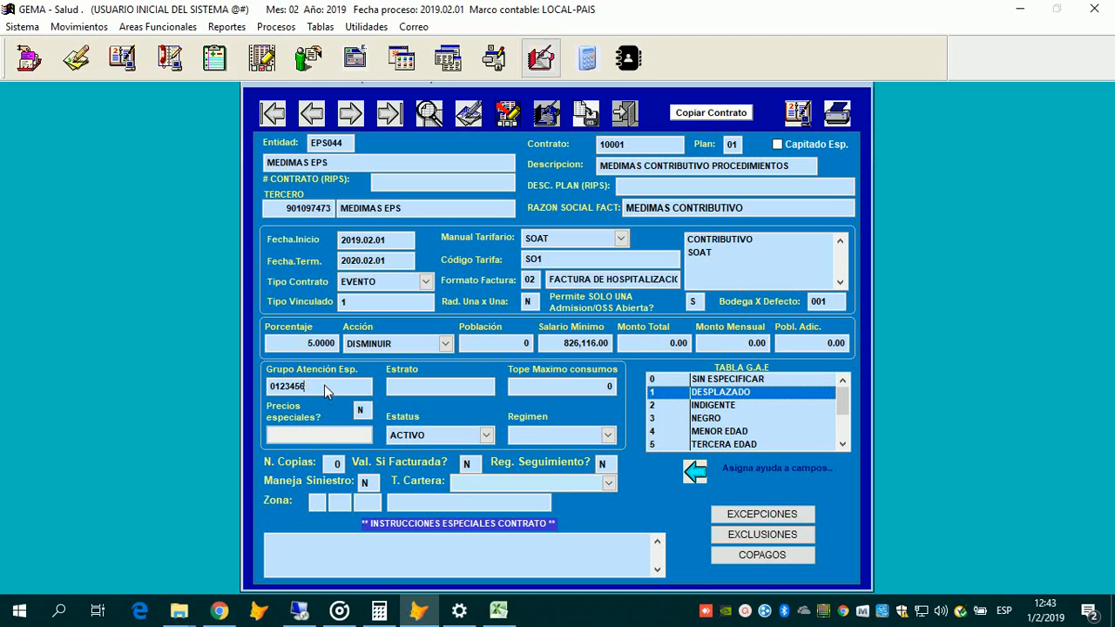
key("BackSpace")
key("BackSpace")
key("BackSpace")
key("BackSpace")
key("BackSpace")
key("BackSpace")
key("BackSpace")
type("3")
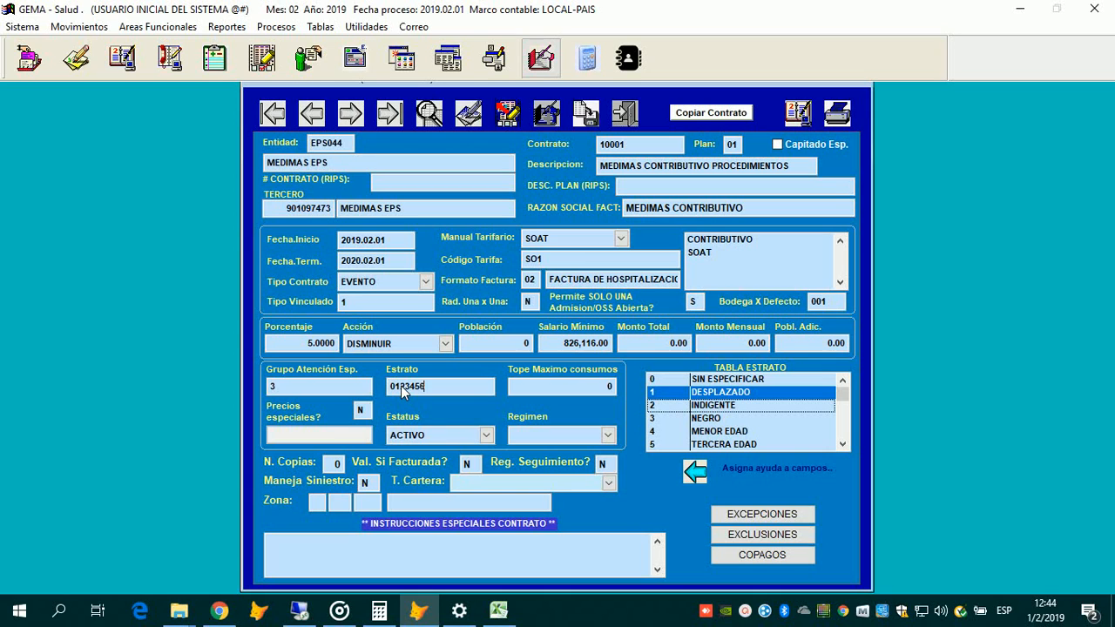
type("789")
key("Tab")
key("Tab")
key("shift+Tab")
Step: Set Precios especiales to S, keep status ACTIVO, and open the Regimen list
type("S")
key("Return")
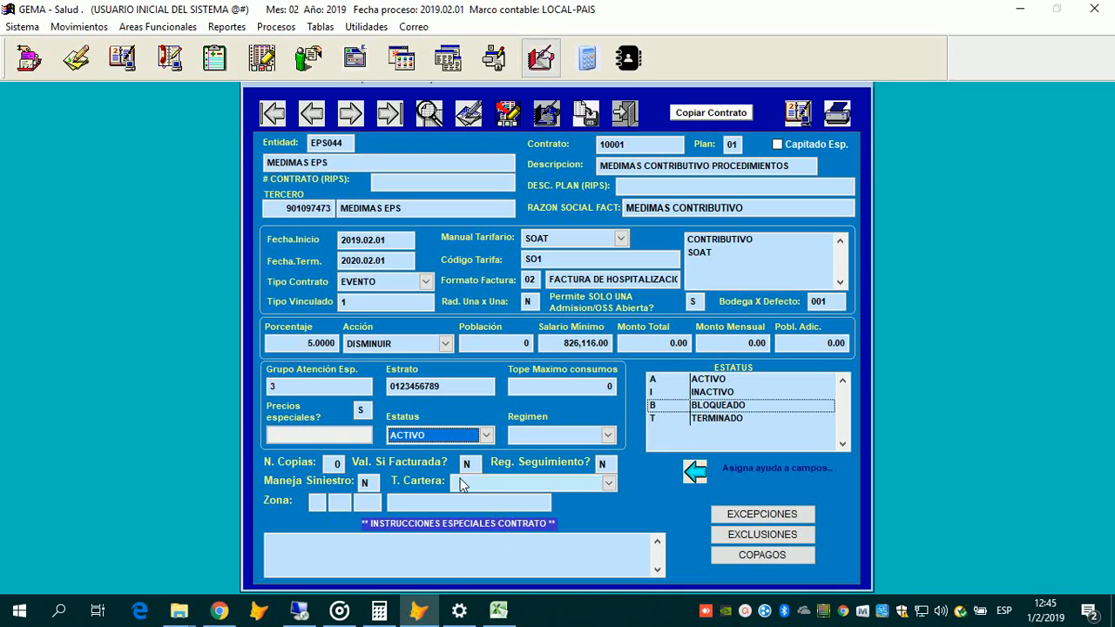
key("alt+Down")
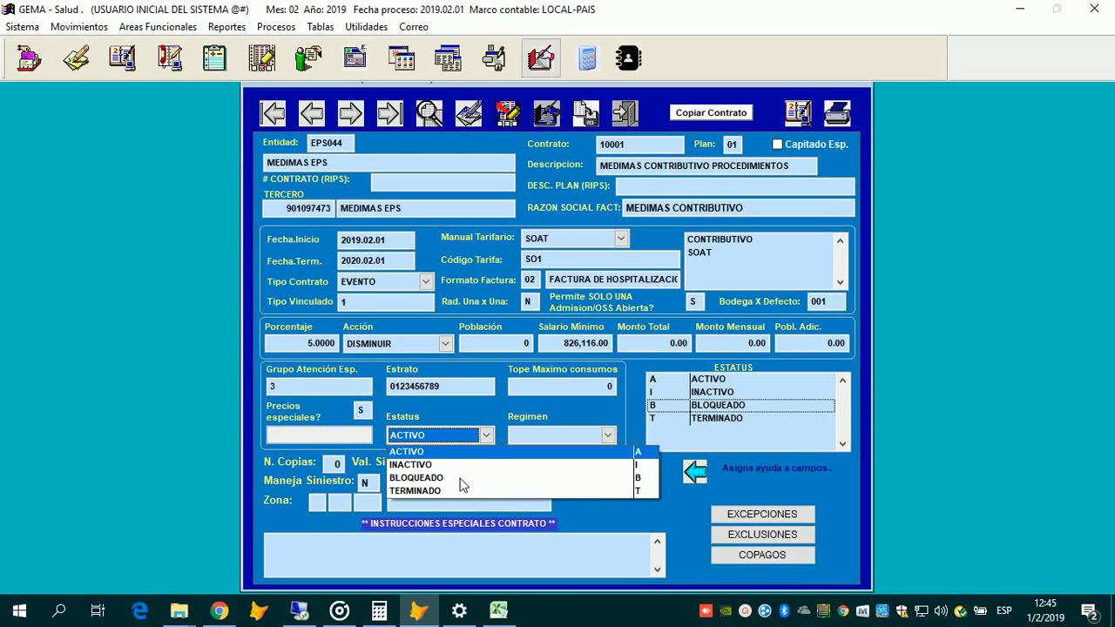
key("Down")
key("Down")
key("Down")
key("Up")
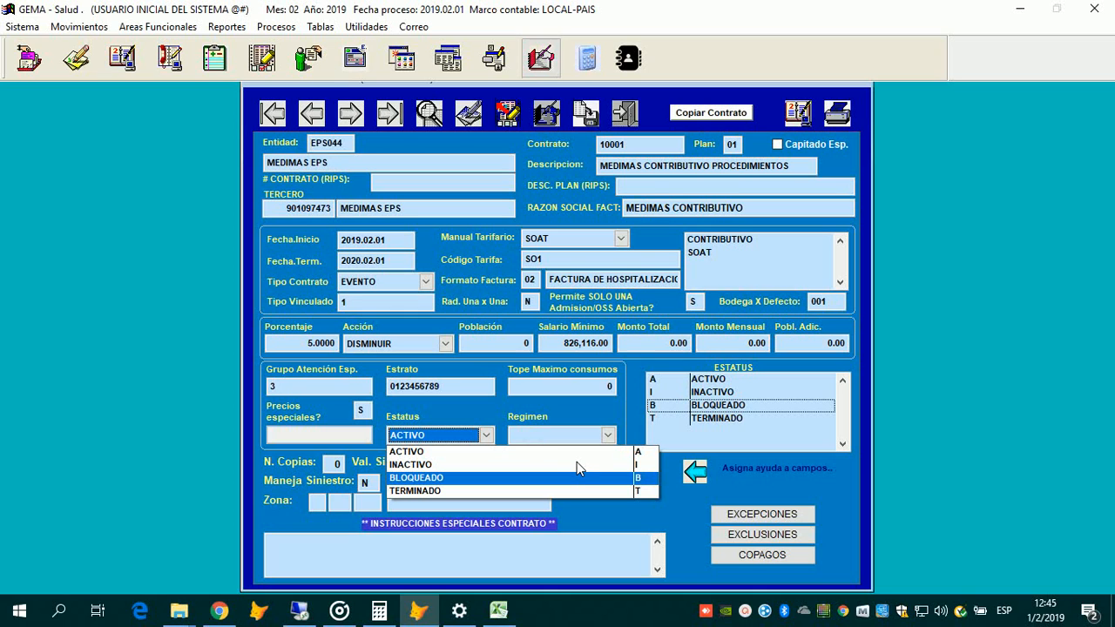
key("Up")
key("Up")
key("Return")
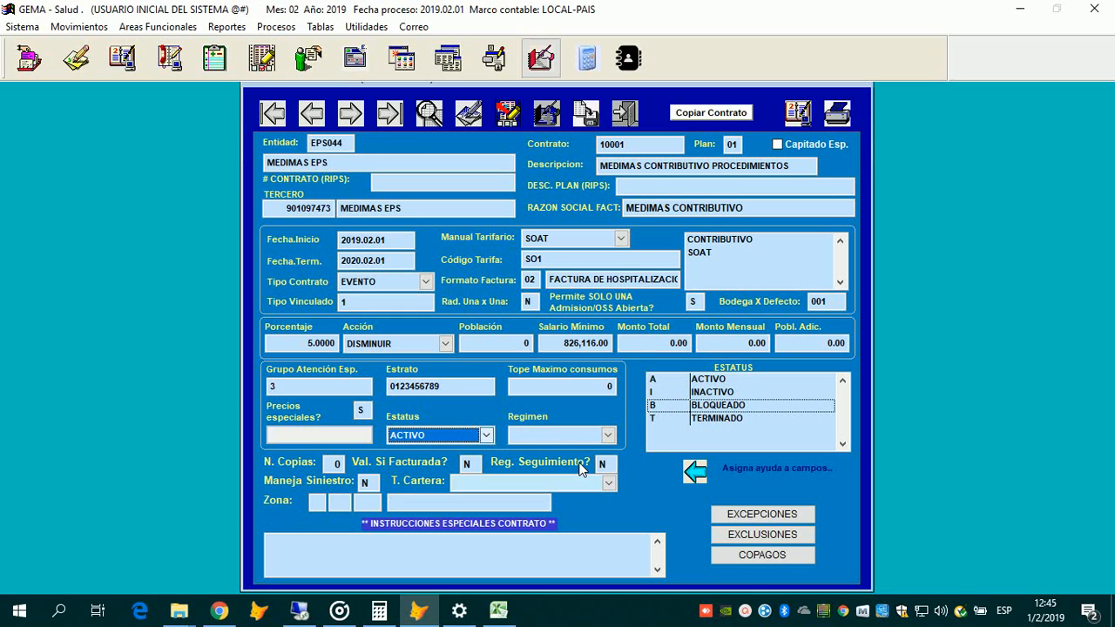
key("alt+Down")
key("Down")
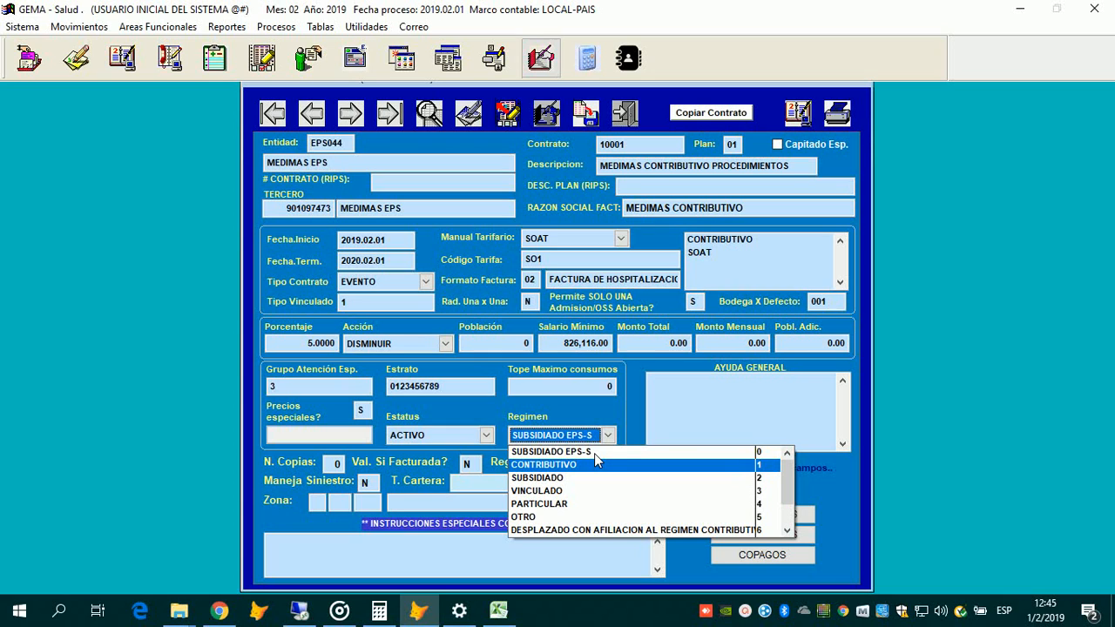
Step: Choose CONTRIBUTIVO in the Regimen list in place of SUBSIDIADO EPS-S
key("Up")
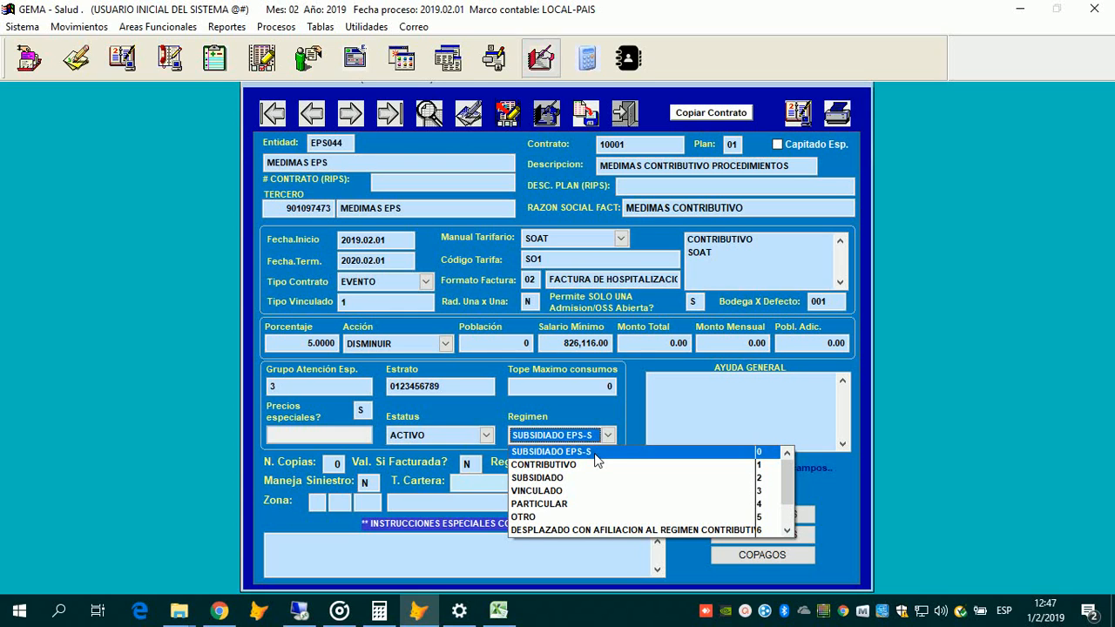
left_click(533, 466)
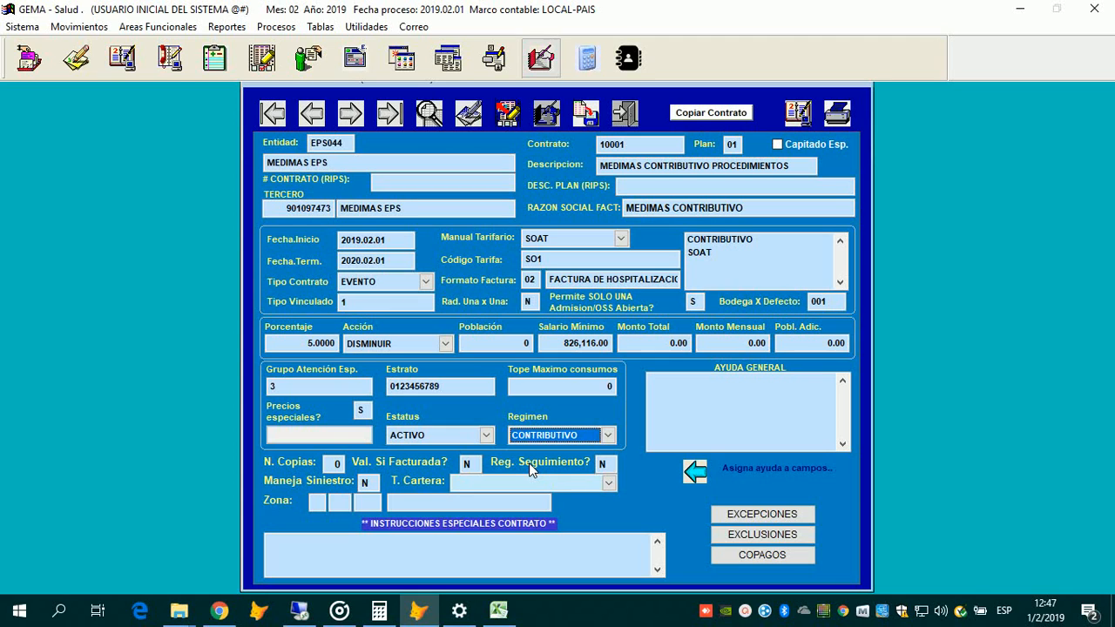
key("Tab")
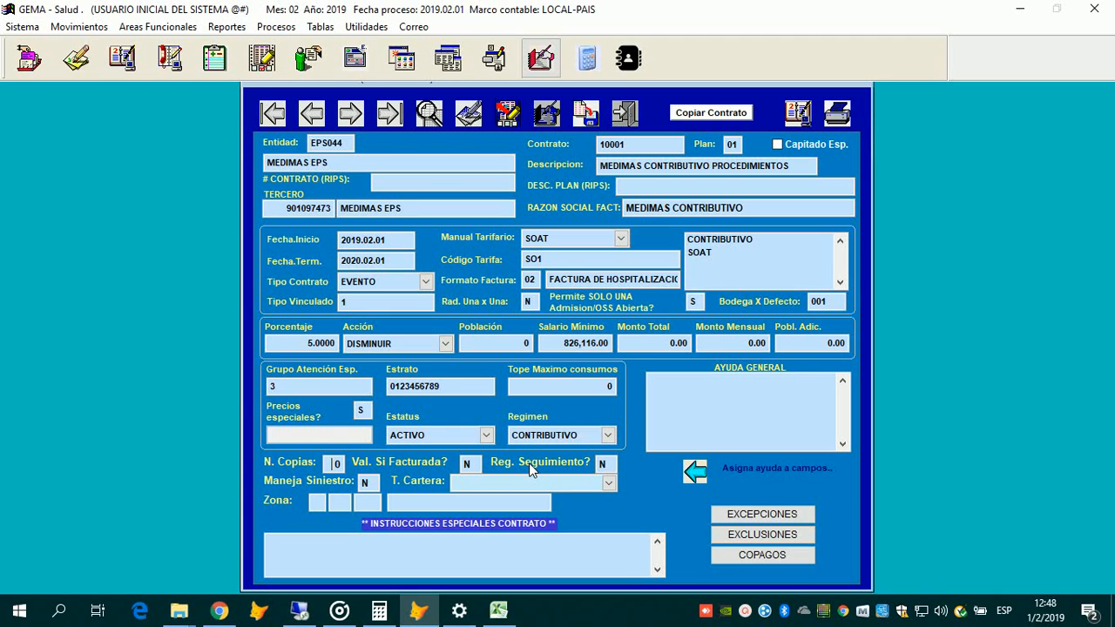
key("Tab")
key("Tab")
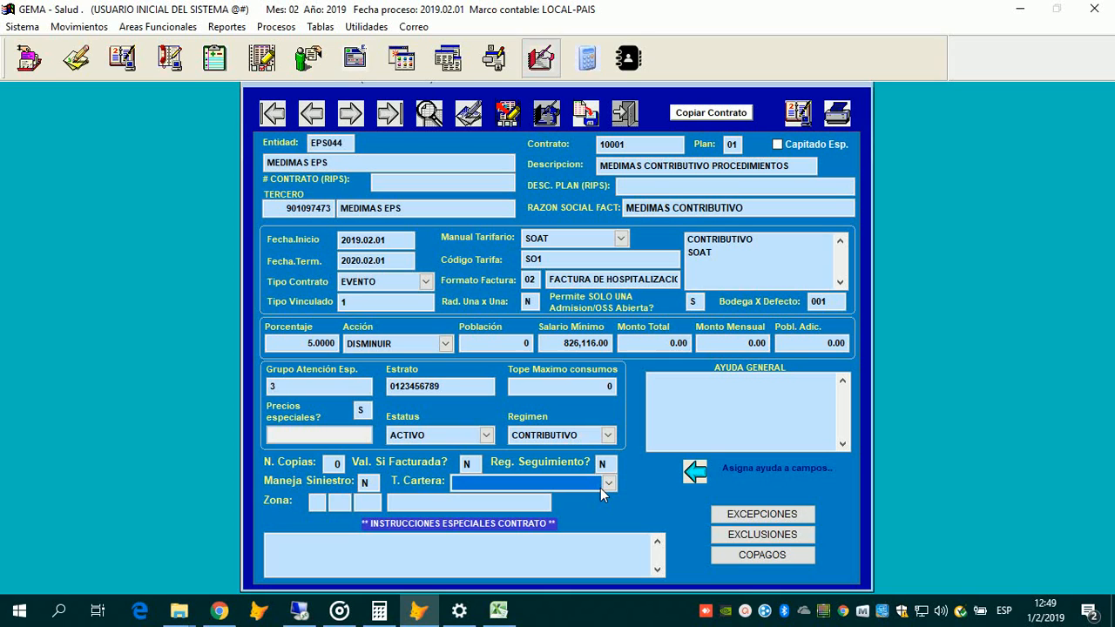
left_click(601, 489)
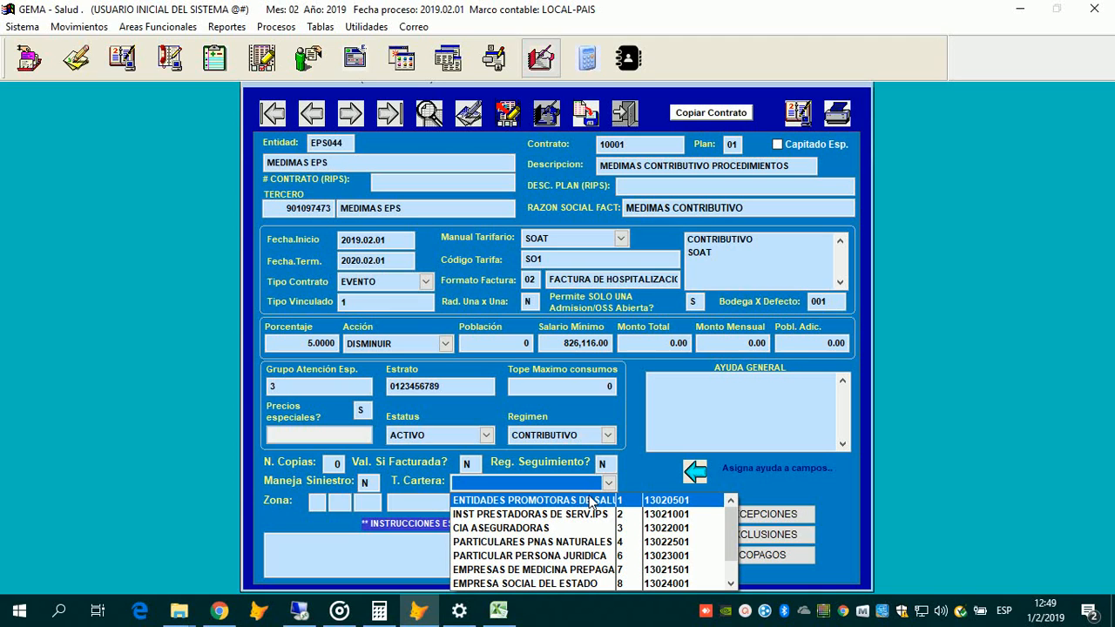
key("Down")
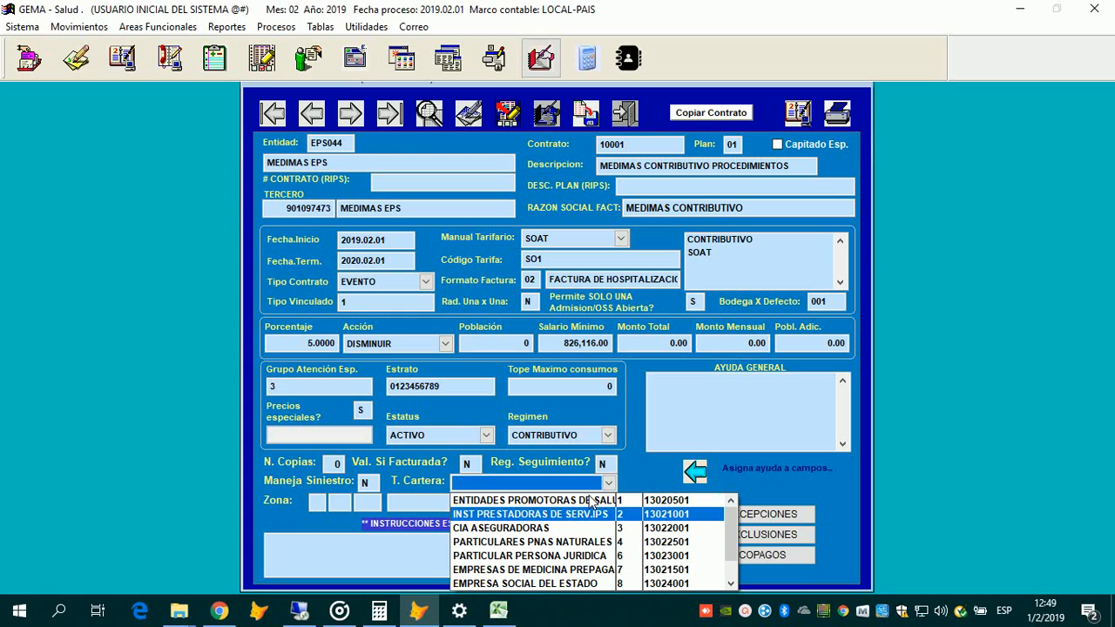
key("Up")
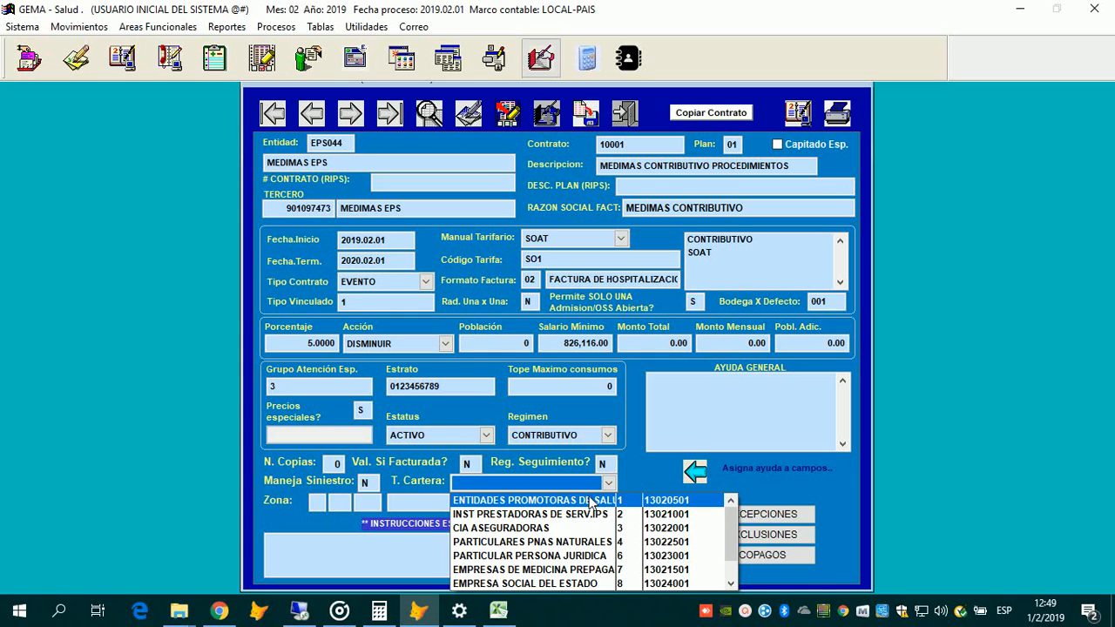
left_click(589, 501)
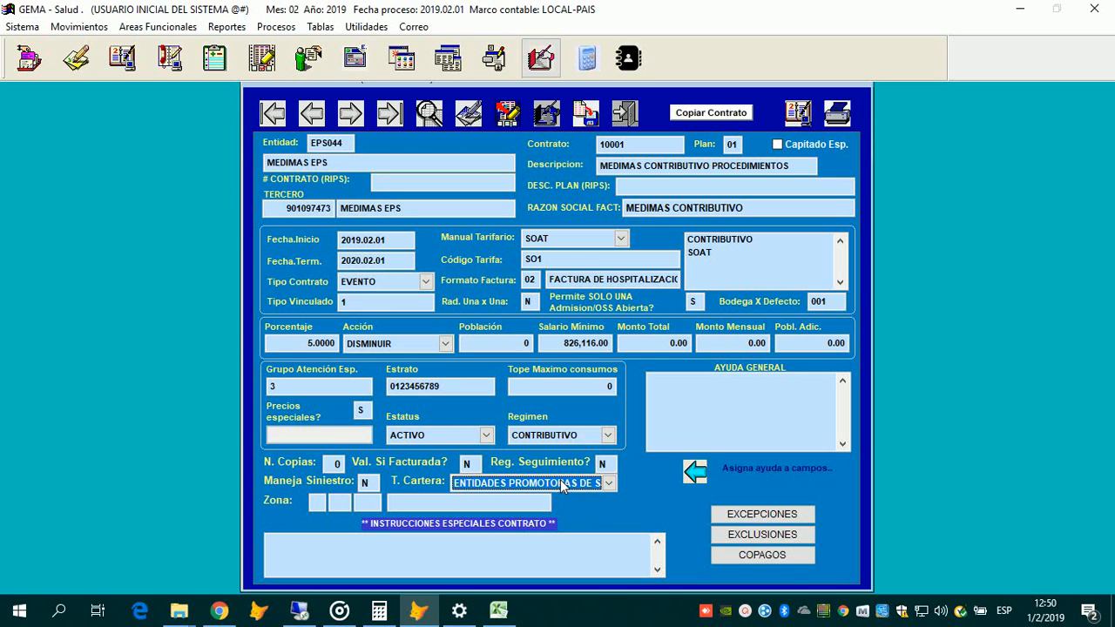
left_click(562, 483)
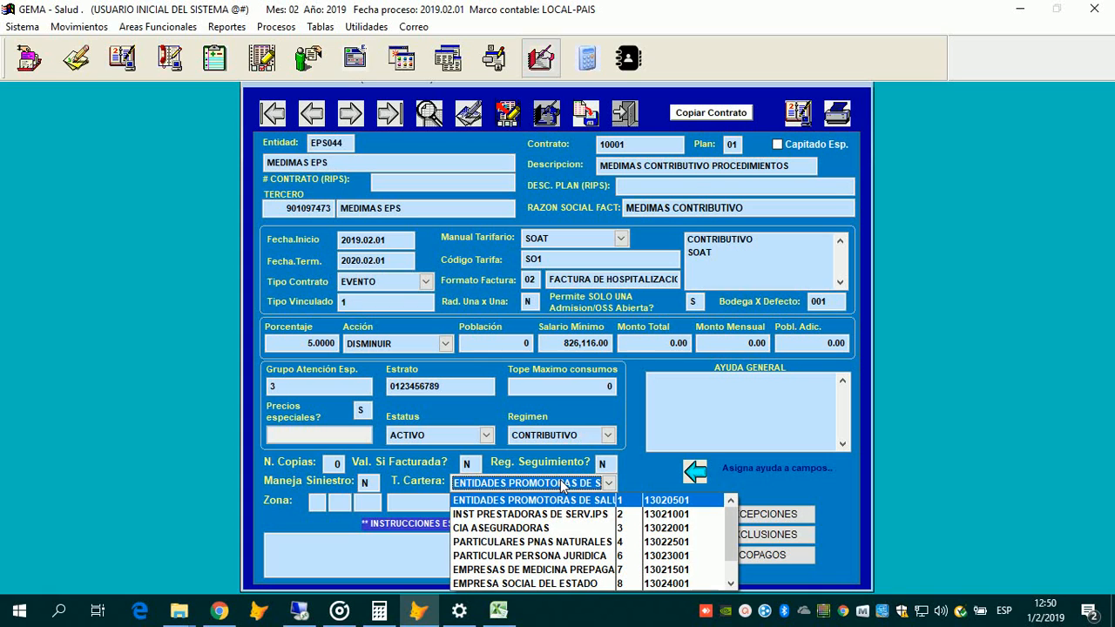
left_click(562, 485)
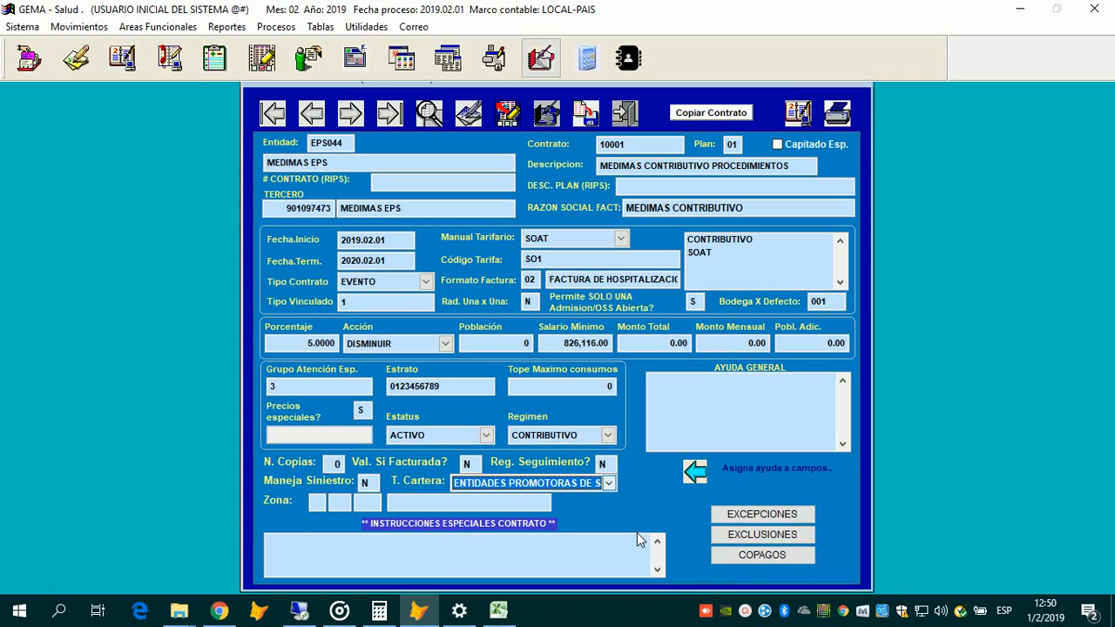
key("alt+Down")
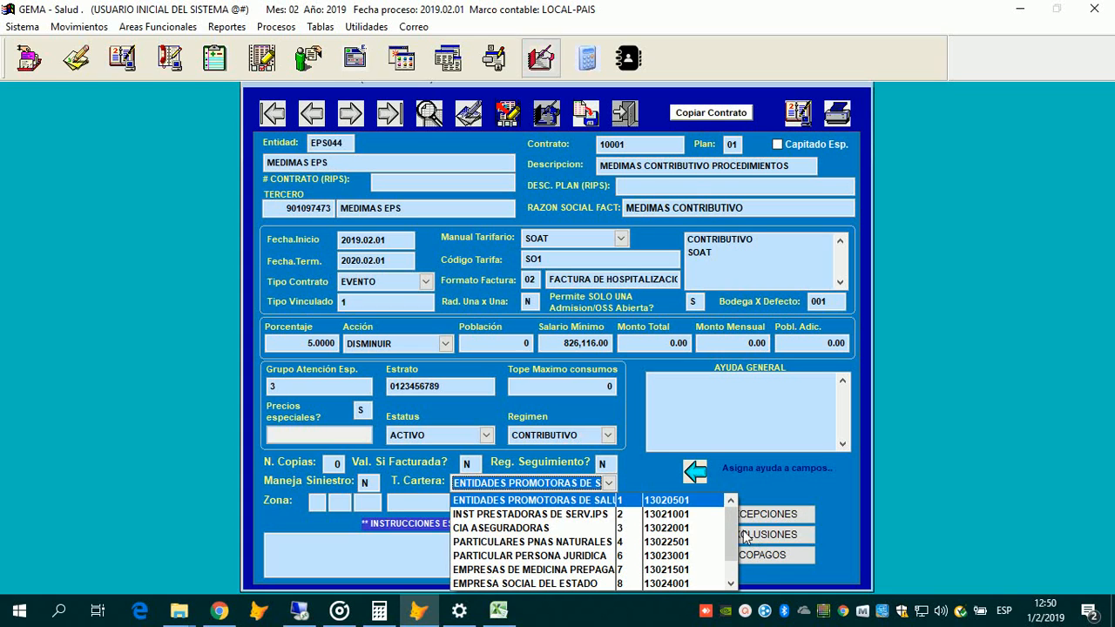
key("Down")
key("Down")
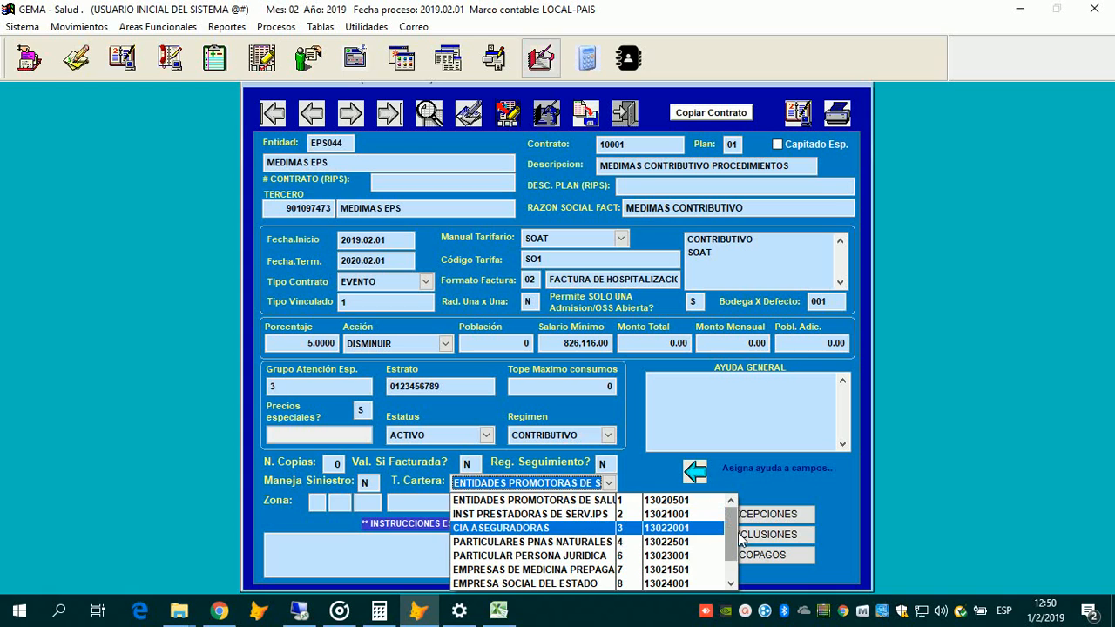
scroll(682, 523, "down", 2)
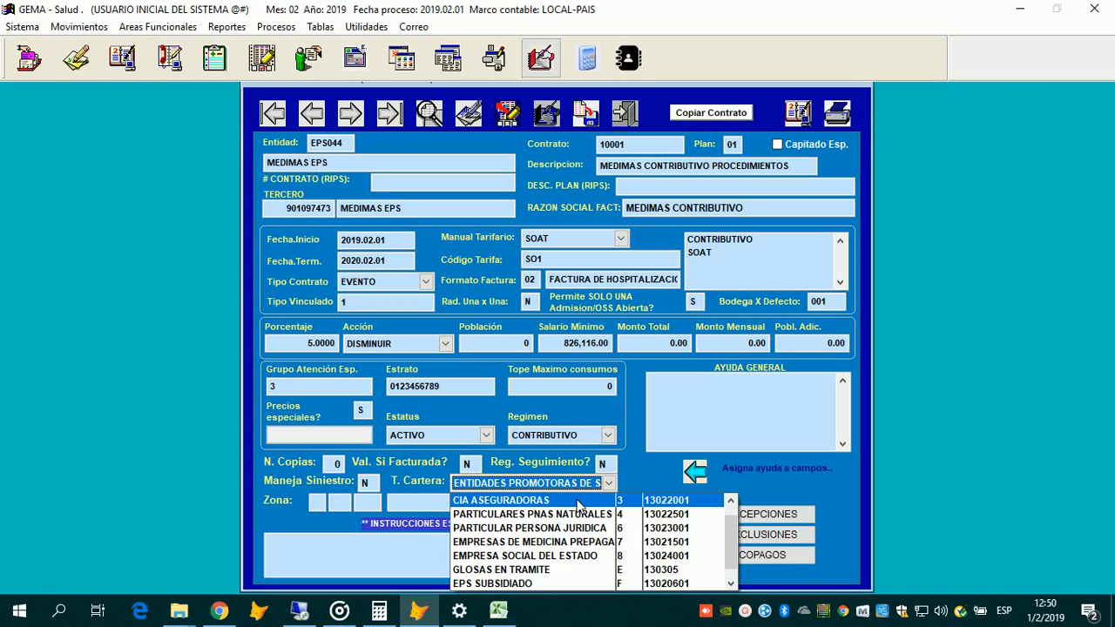
scroll(578, 506, "up", 1)
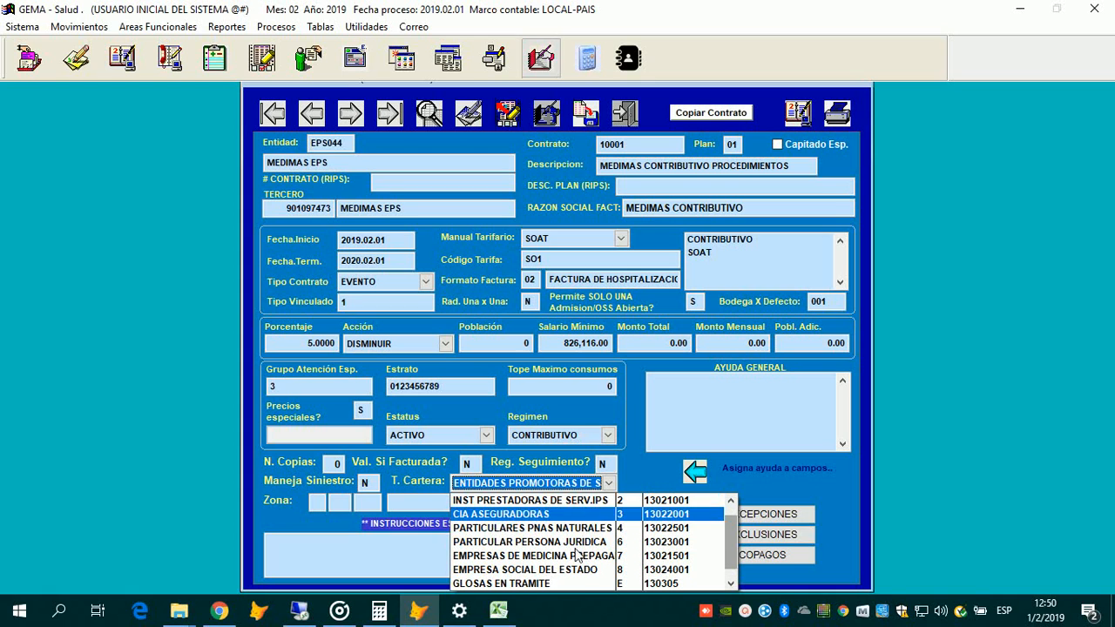
scroll(570, 506, "up", 1)
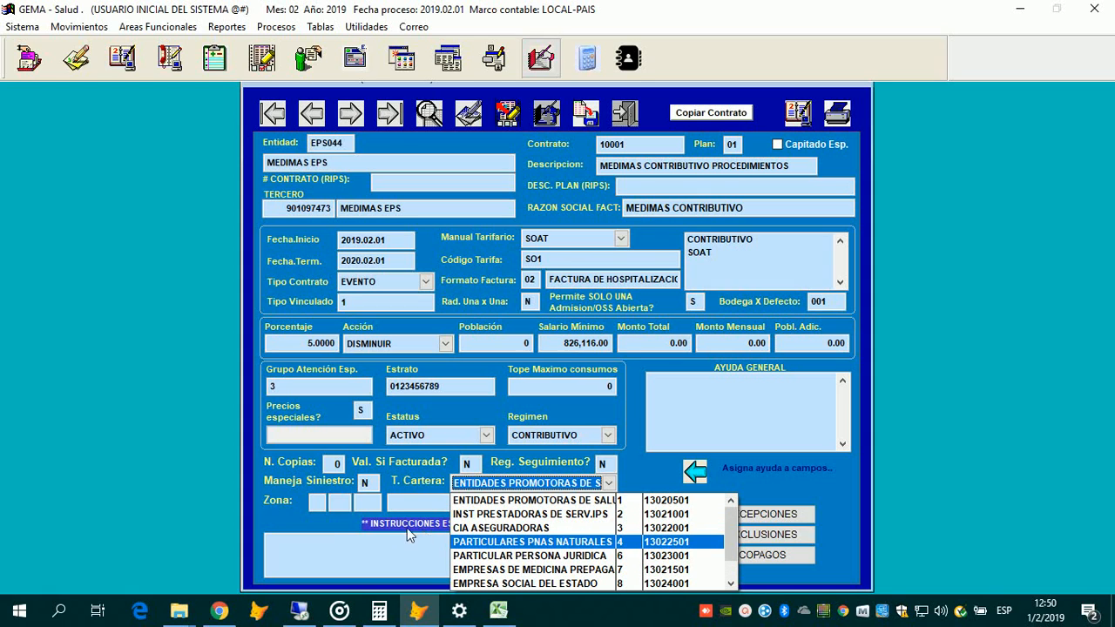
left_click(340, 501)
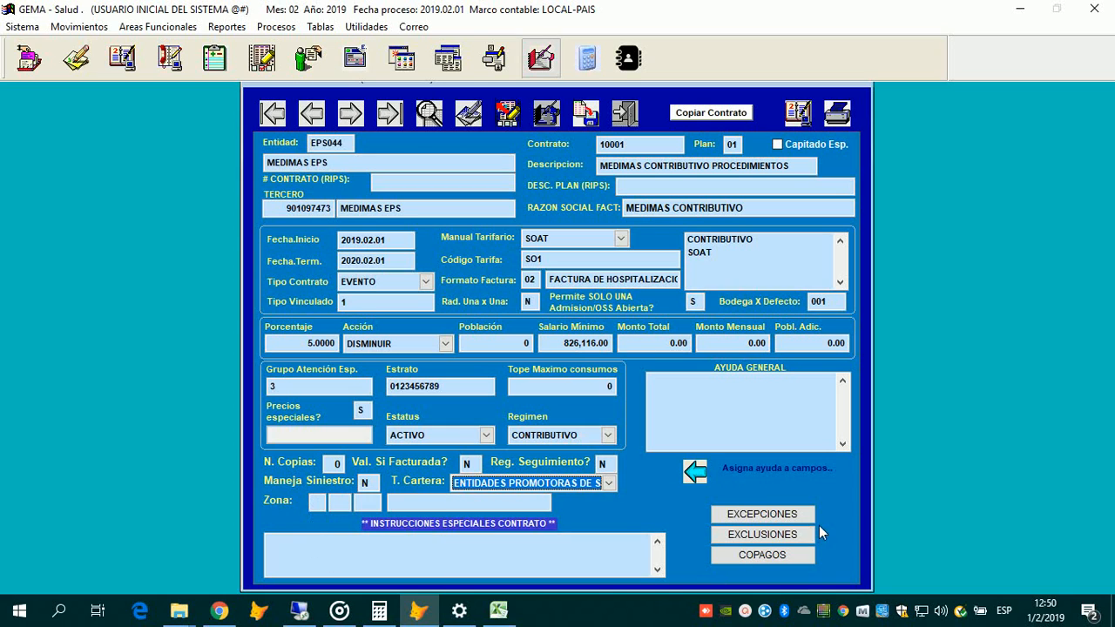
key("Tab")
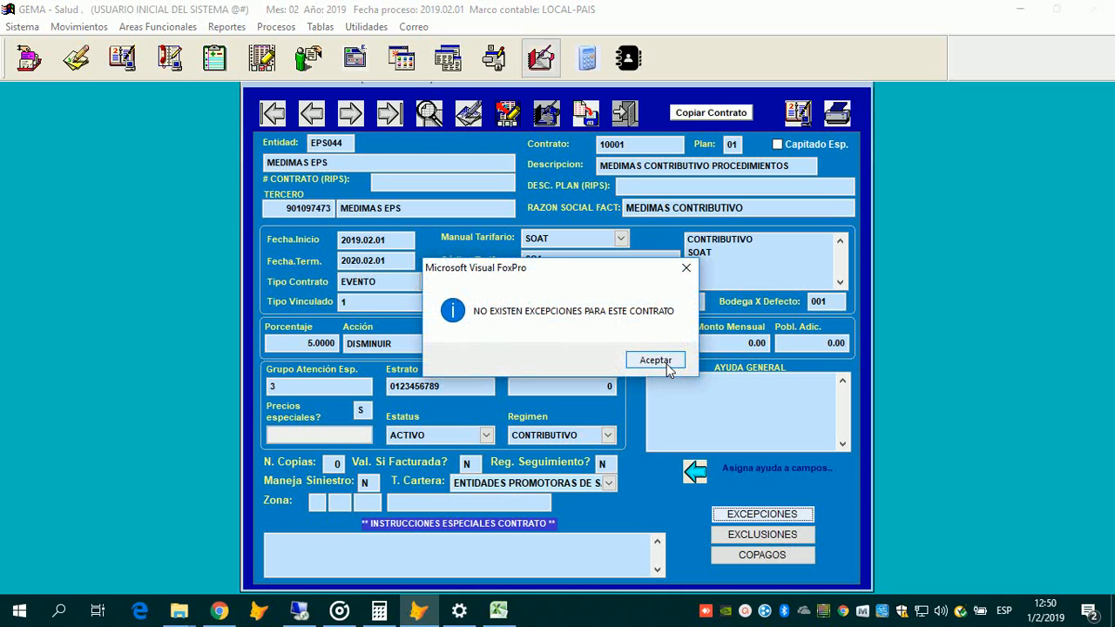
Step: Accept the 'NO EXISTEN EXCEPCIONES PARA ESTE CONTRATO' notice to reach the empty Excepciones grid
left_click(667, 369)
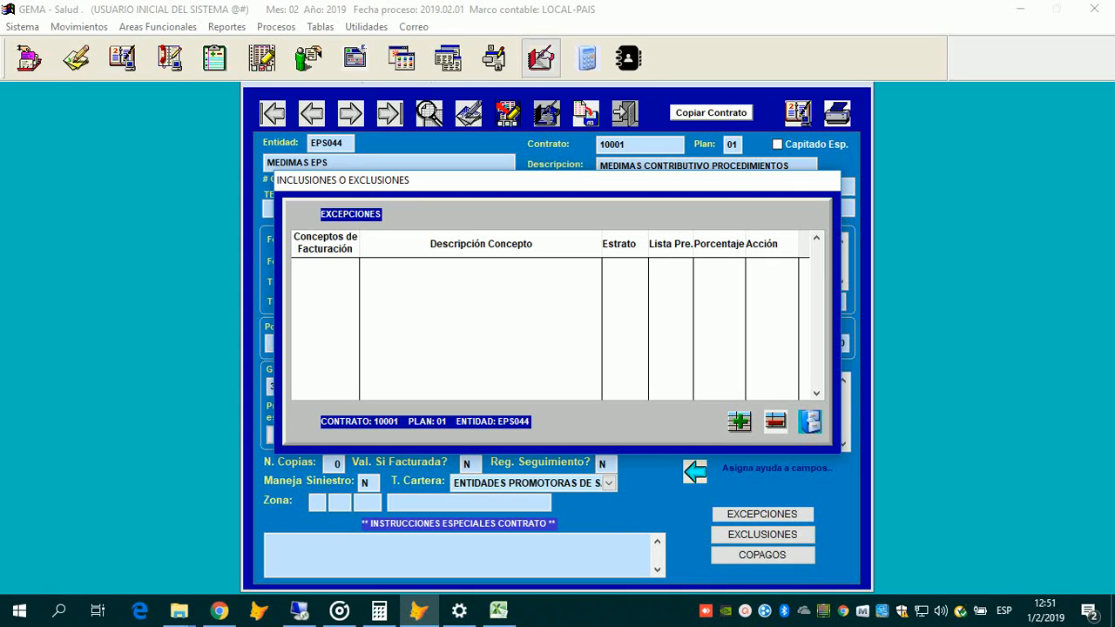
Step: Switch to contract 2019003 plan 03 and add a blank exception row
left_click(745, 615)
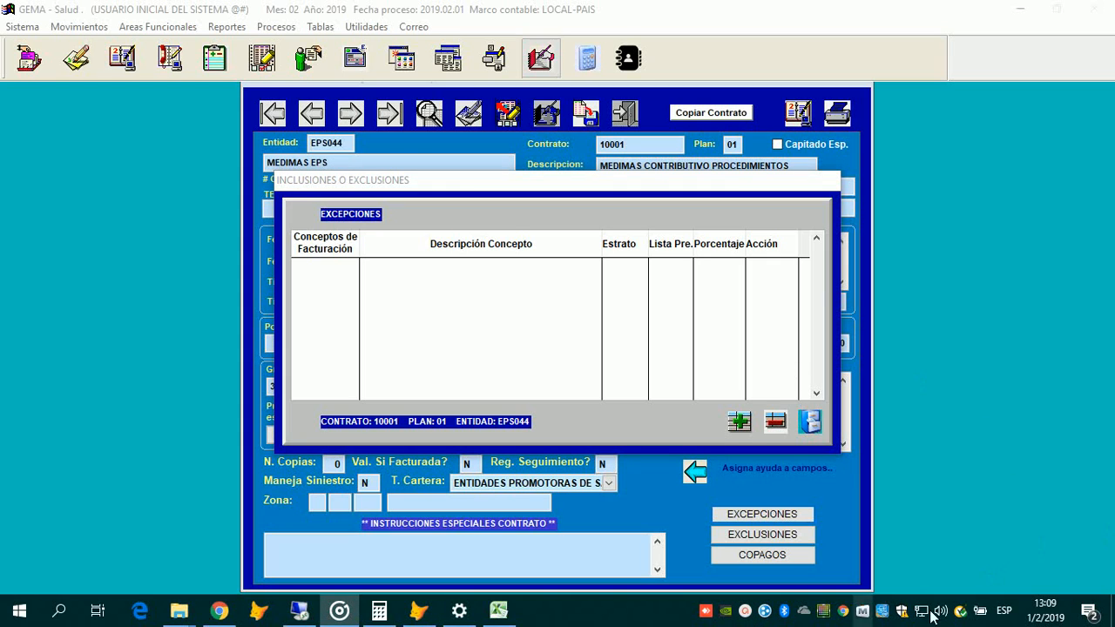
left_click(745, 610)
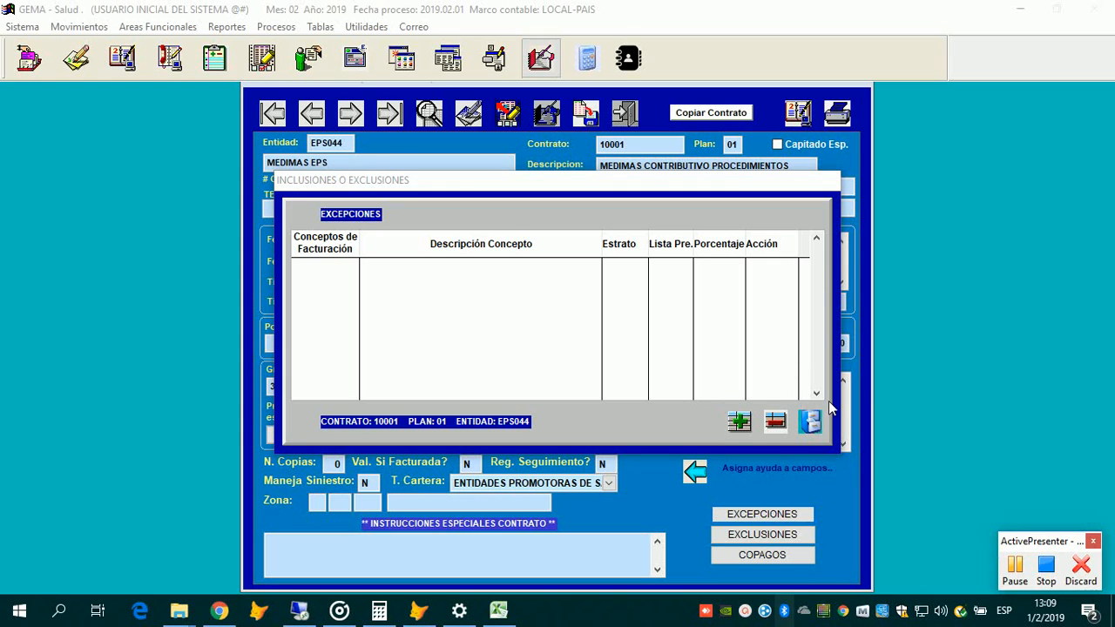
left_click(1047, 558)
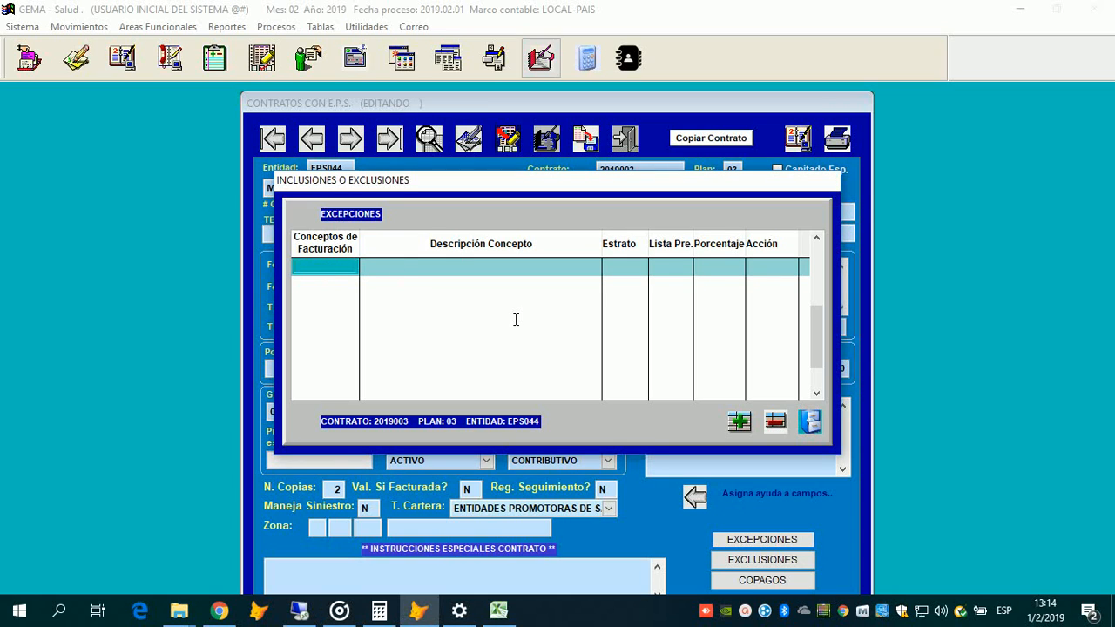
Step: Start an exception row with concept MEDICAMENTOS POS and stratum 0
key("Return")
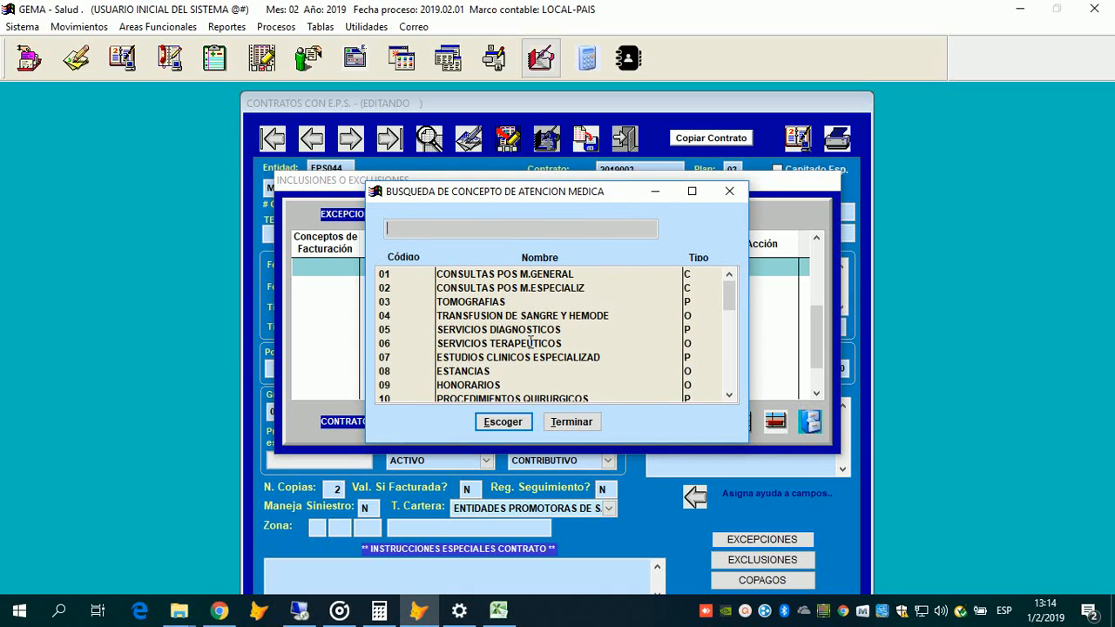
scroll(642, 340, "down", 6)
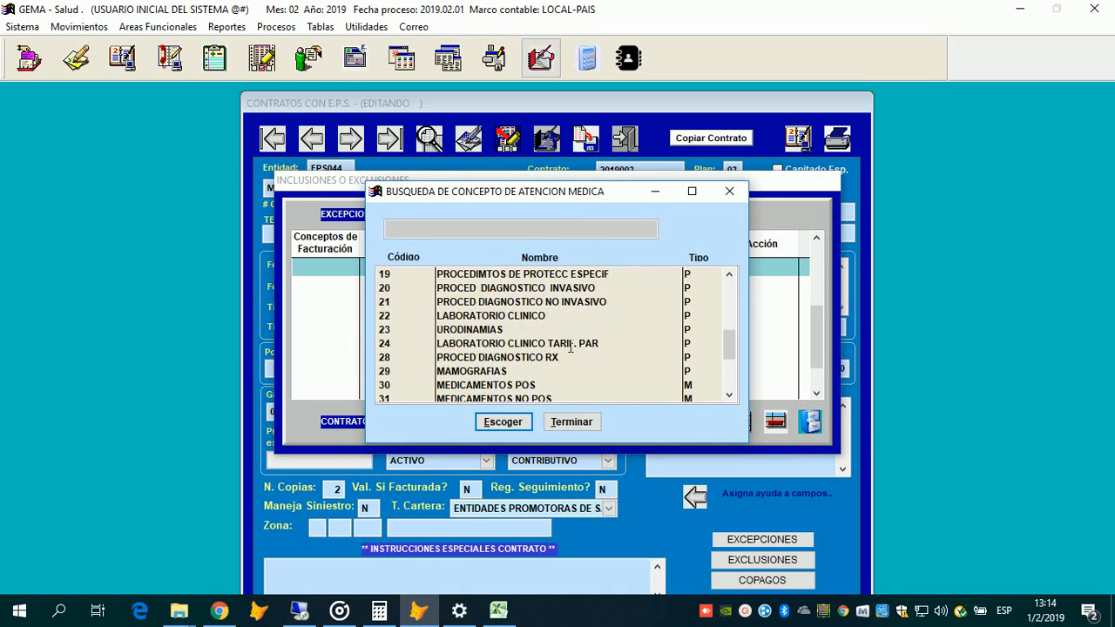
scroll(571, 347, "down", 2)
scroll(523, 351, "up", 1)
left_click(522, 348)
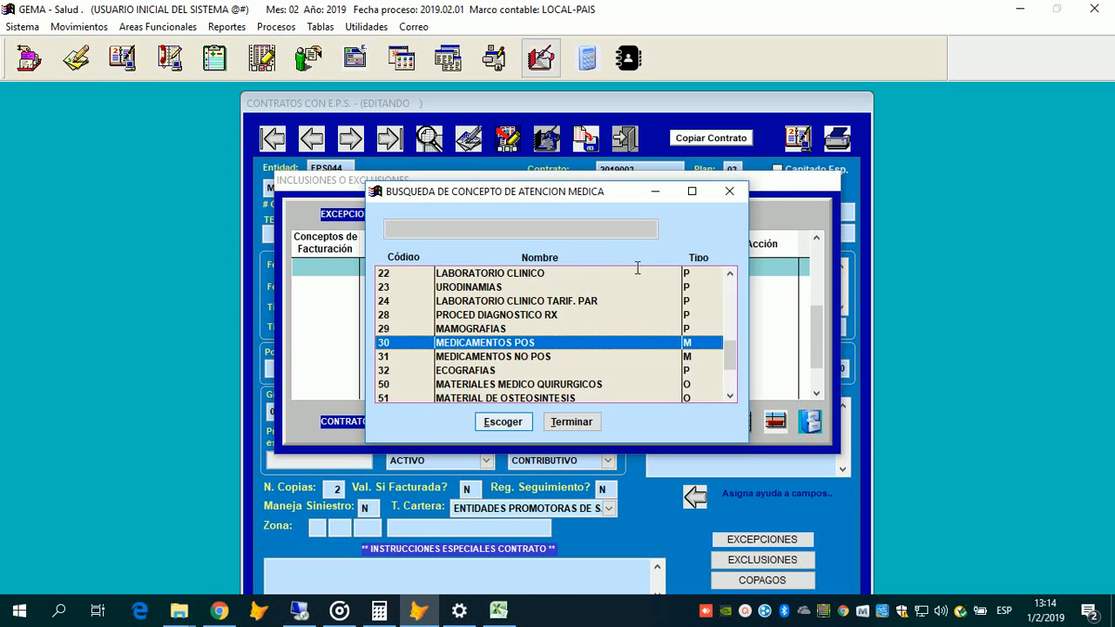
key("Return")
key("Return")
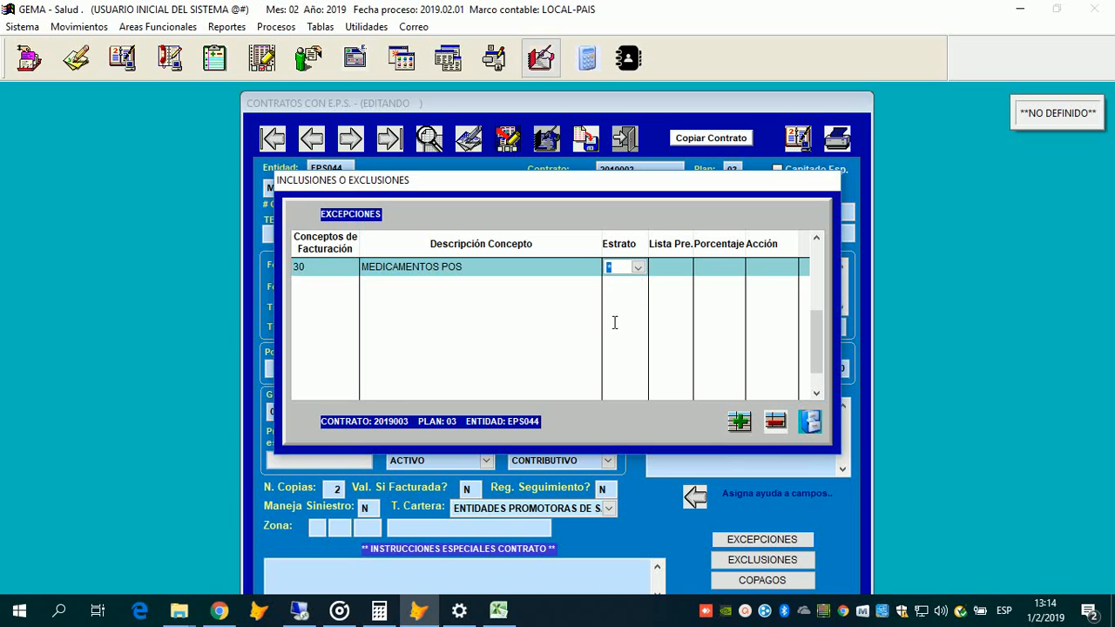
key("alt+Down")
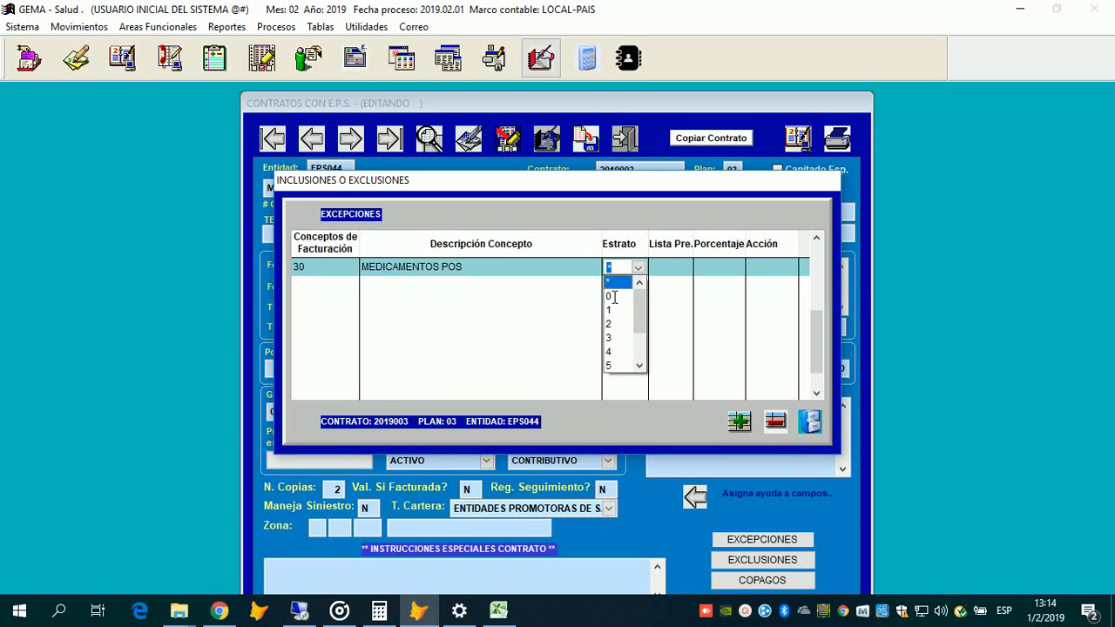
key("Down")
key("Down")
key("Down")
key("Down")
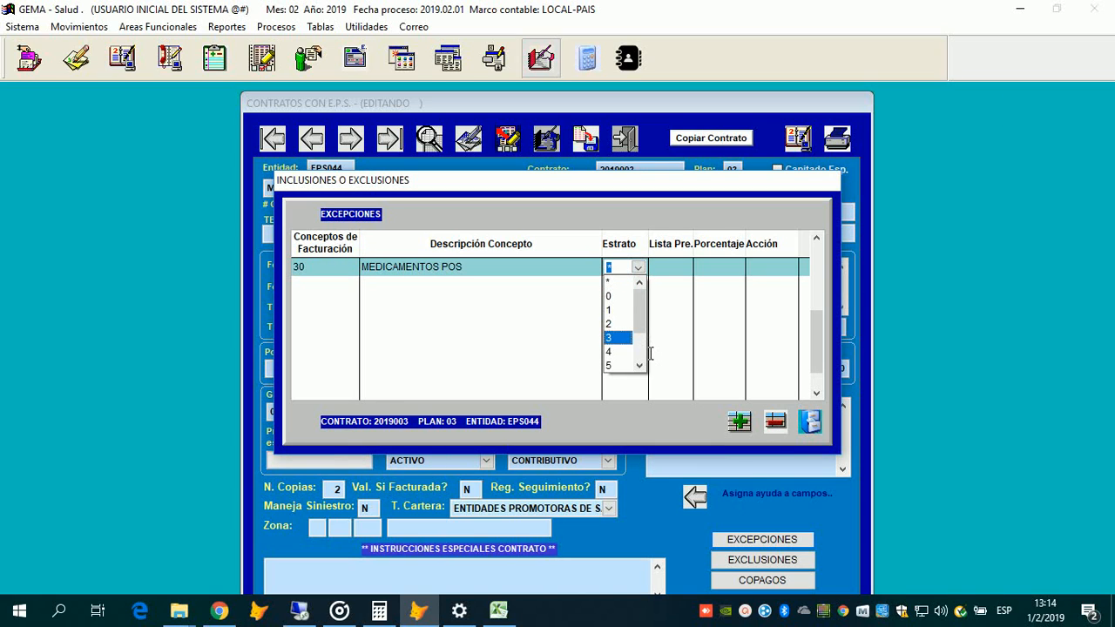
key("Up")
key("Up")
key("Up")
key("Return")
key("Return")
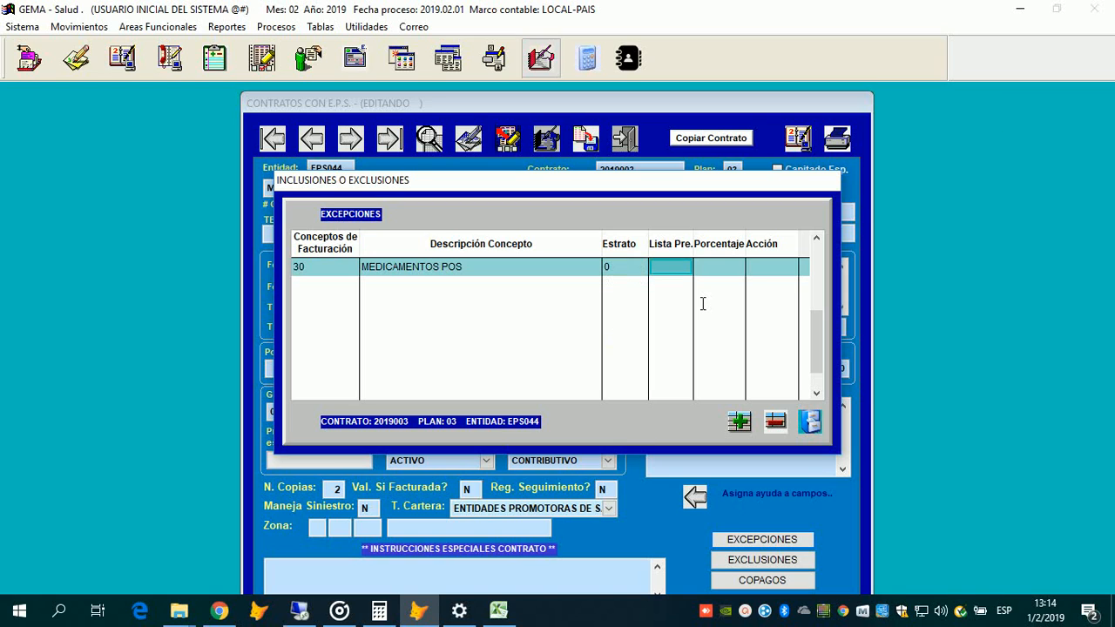
Step: Enter 5 percent on that row and, after rejected values 1 and B, action N
key("Return")
key("Return")
type("1")
key("Return")
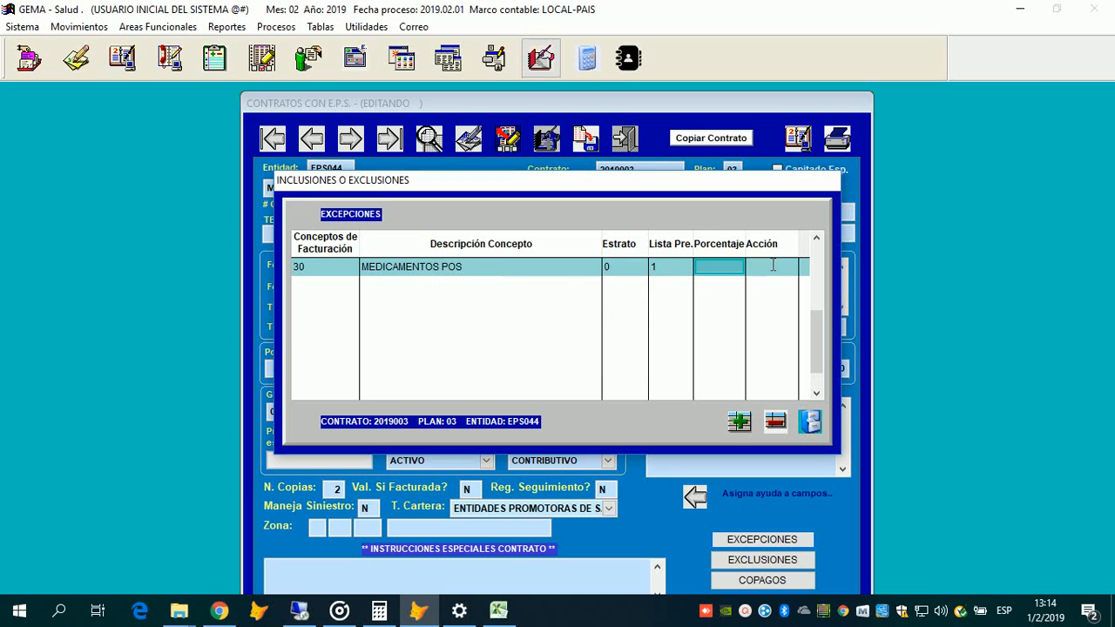
type("5")
left_click(768, 266)
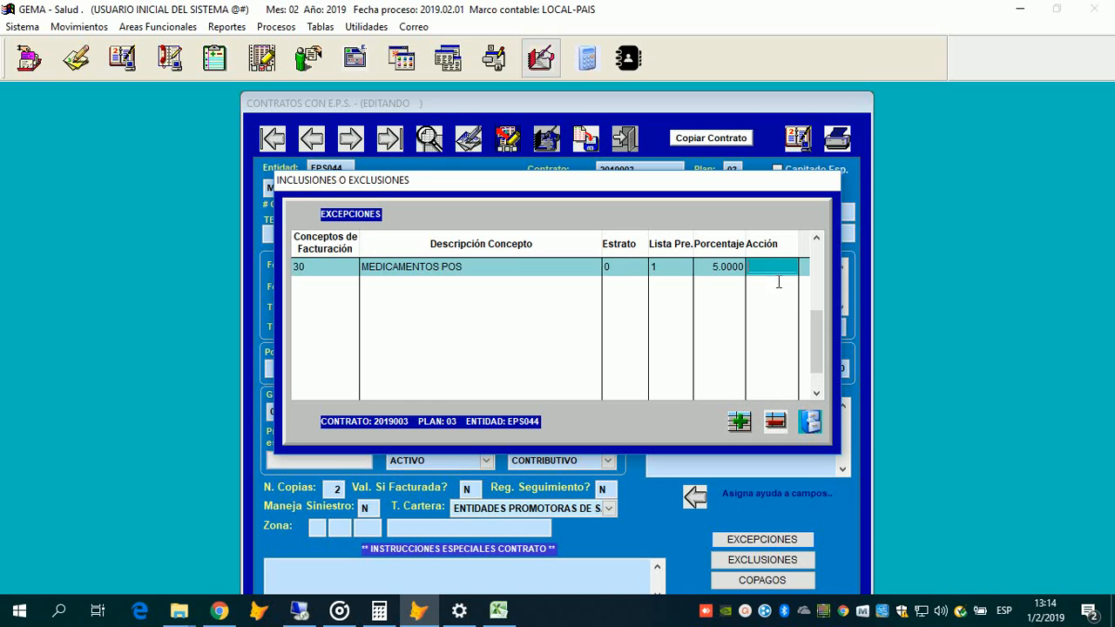
left_click(655, 359)
key("Return")
type("1")
key("Return")
type("B")
key("Return")
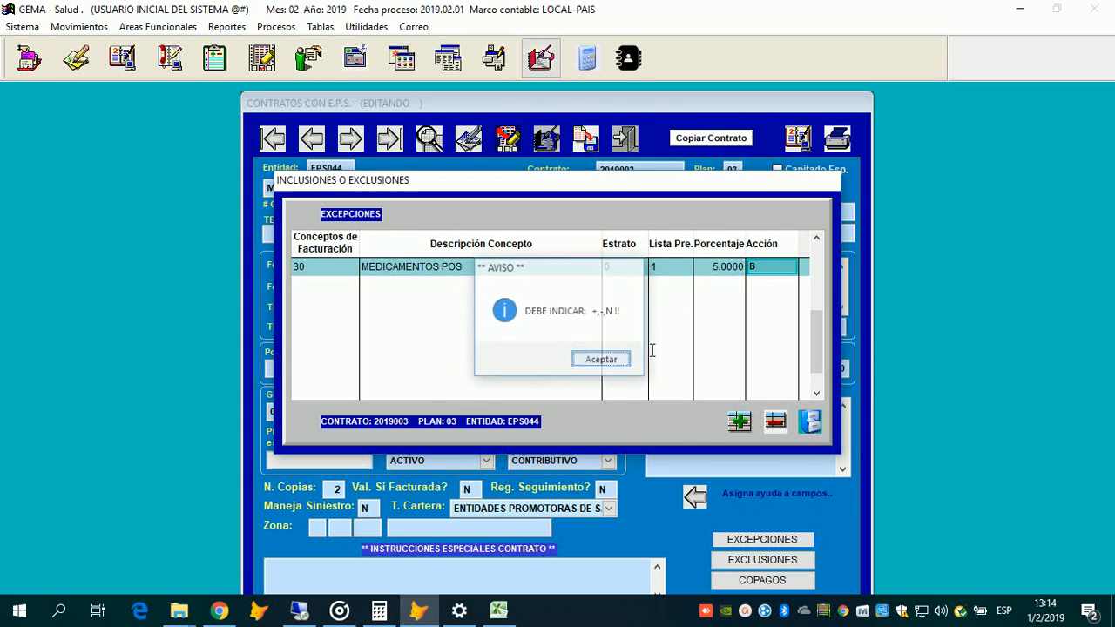
key("Return")
type("N")
key("Return")
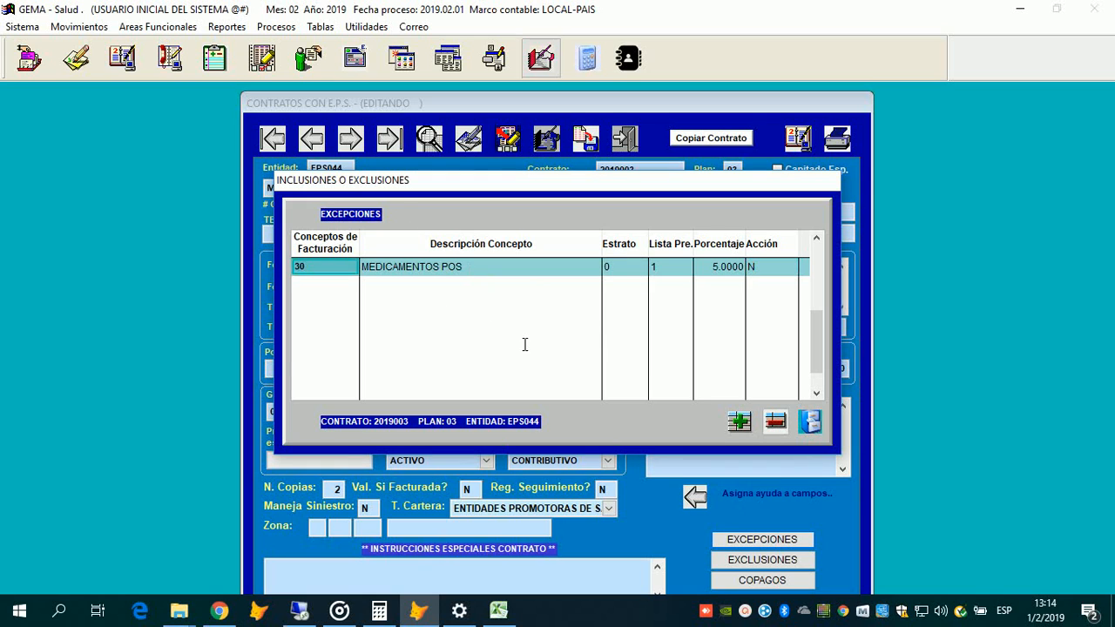
Step: Delete the MEDICAMENTOS POS row and pick MEDICAMENTOS NO POS as the concept instead
key("Delete")
key("Return")
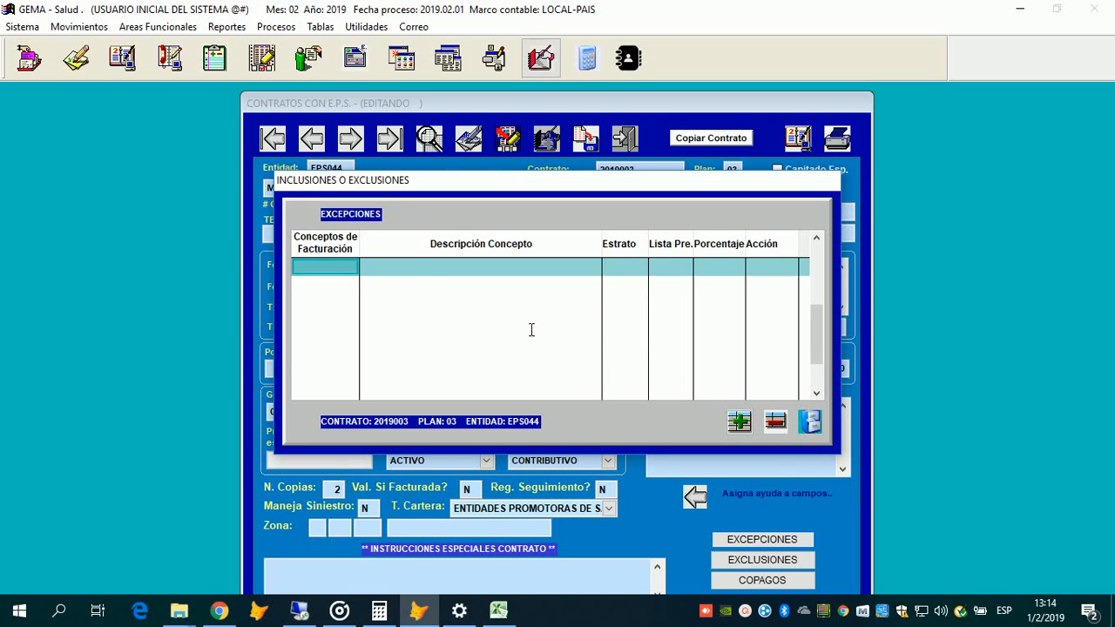
key("Return")
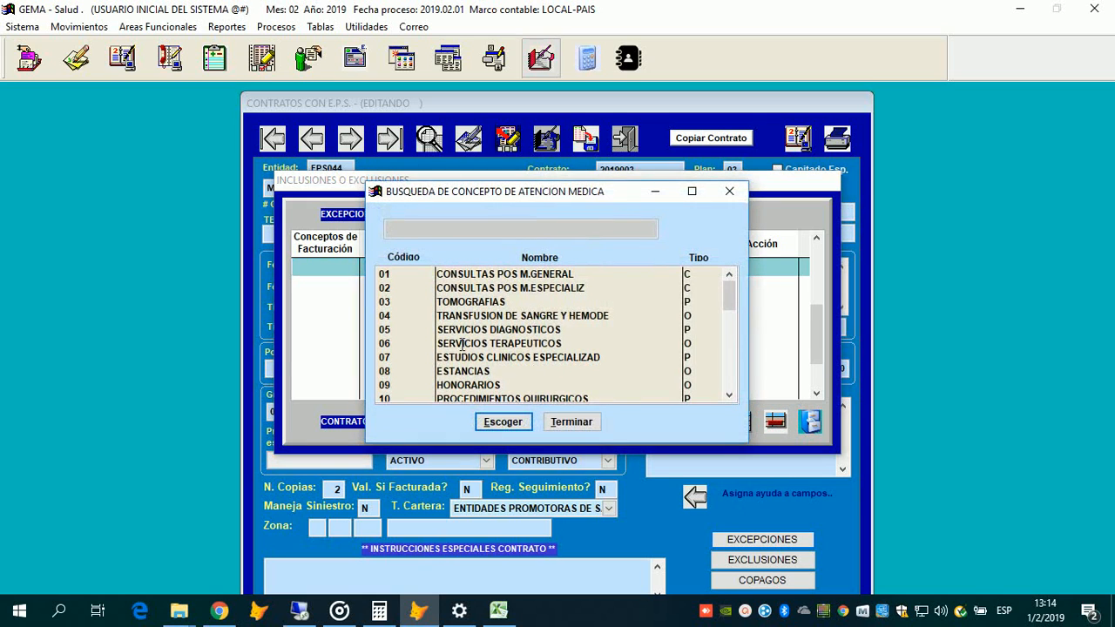
left_click(462, 343)
scroll(459, 329, "down", 1)
scroll(459, 330, "down", 8)
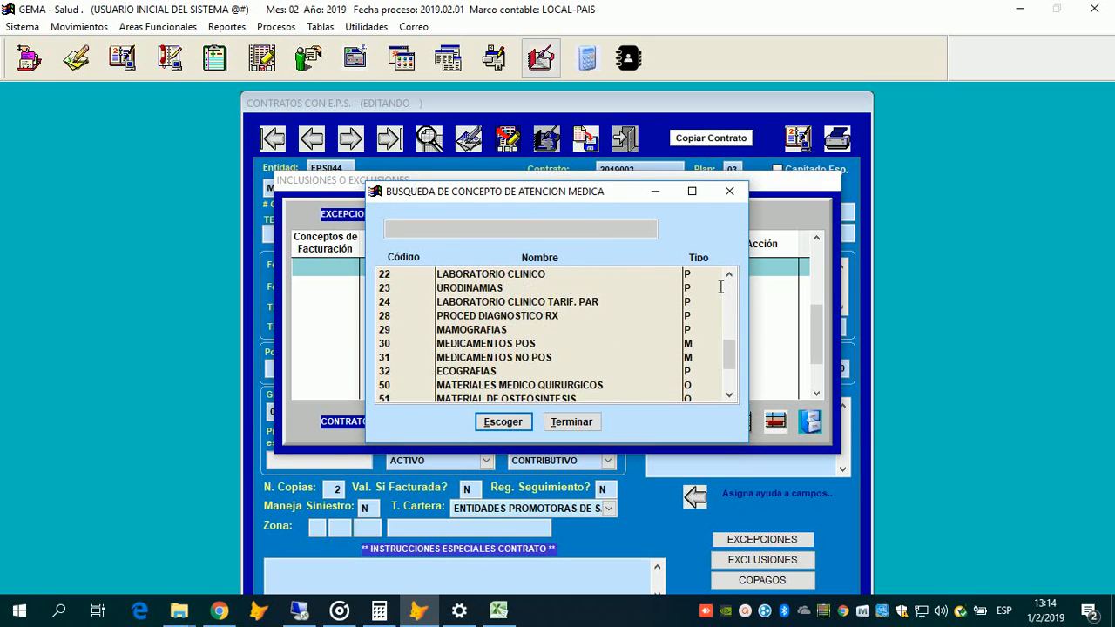
scroll(636, 357, "up", 1)
double_click(636, 333)
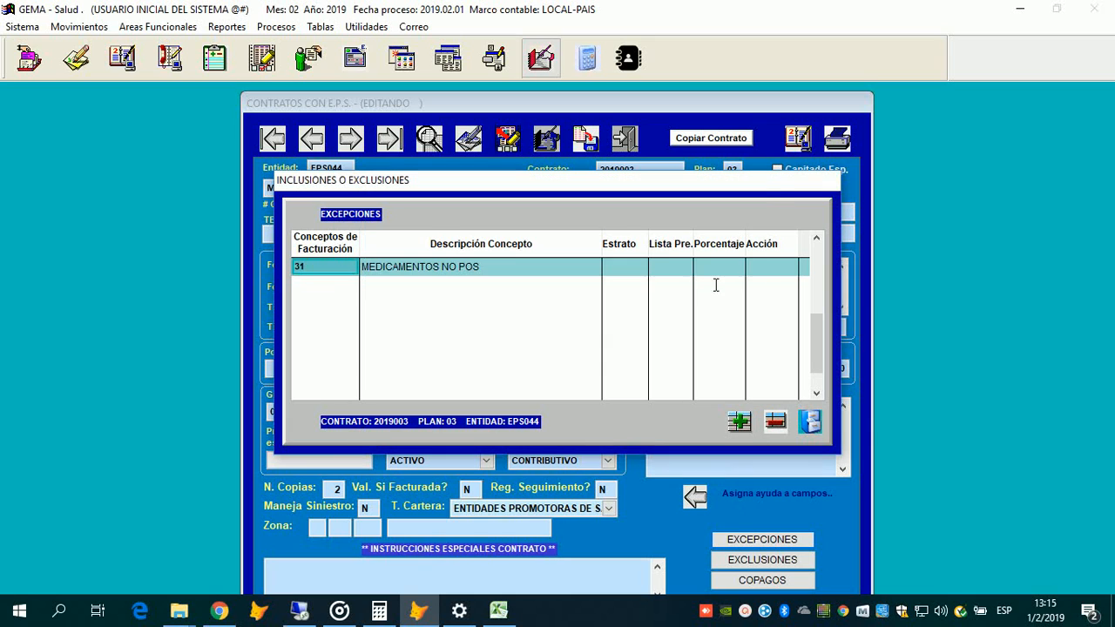
Step: Give the MEDICAMENTOS NO POS row price list 1 and action N, then close Excepciones
key("Return")
key("Return")
key("Return")
key("Return")
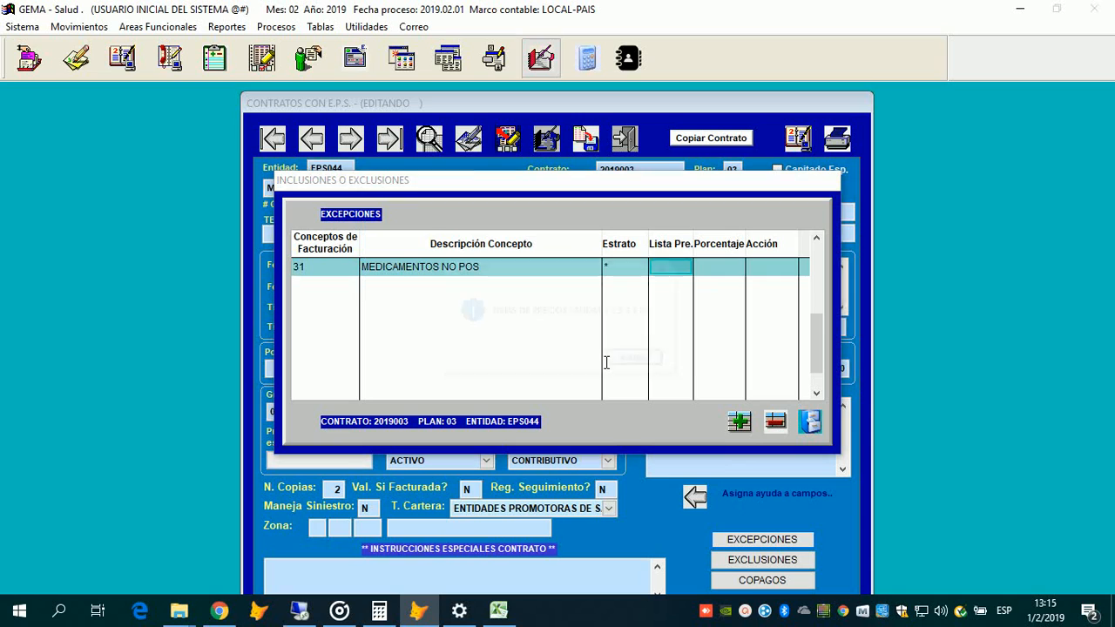
key("Return")
type("1")
key("Return")
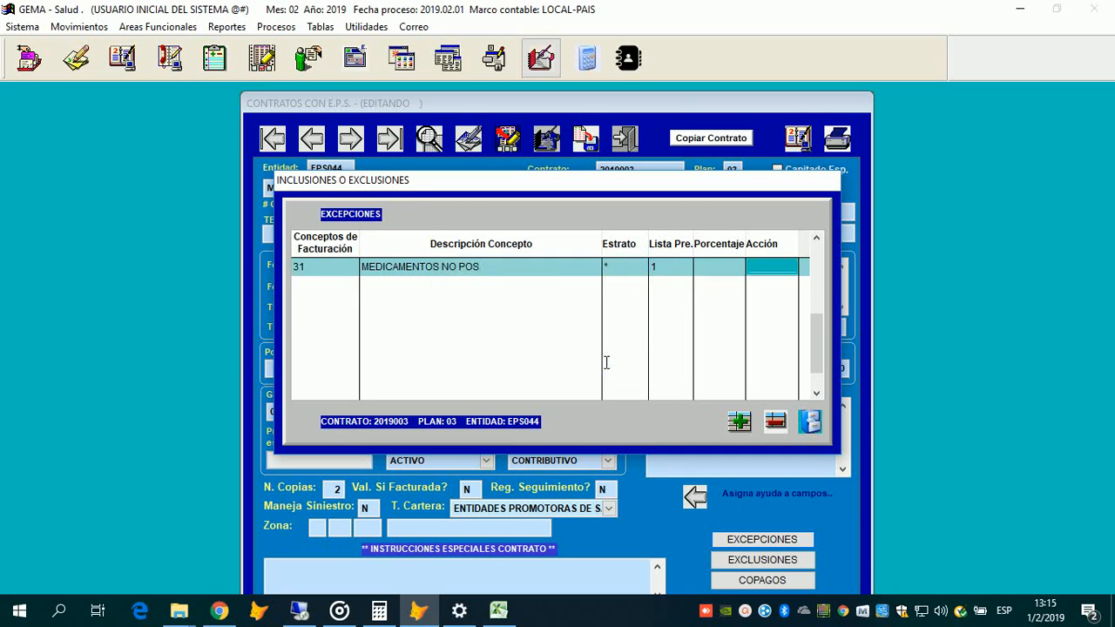
left_click(605, 360)
type("N")
key("Return")
key("Return")
key("Return")
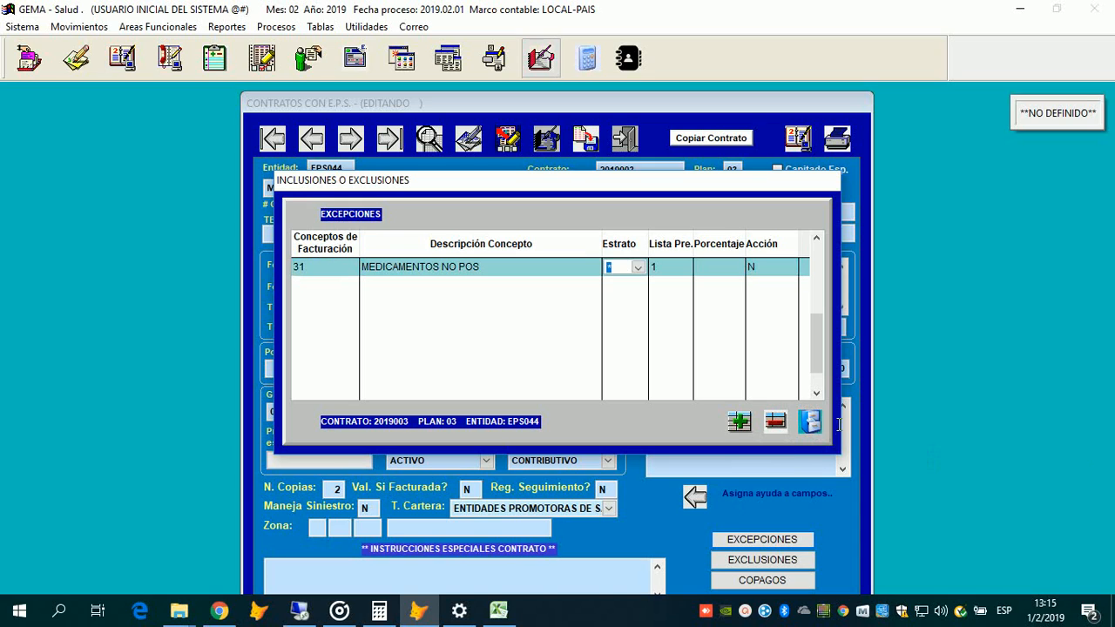
key("Return")
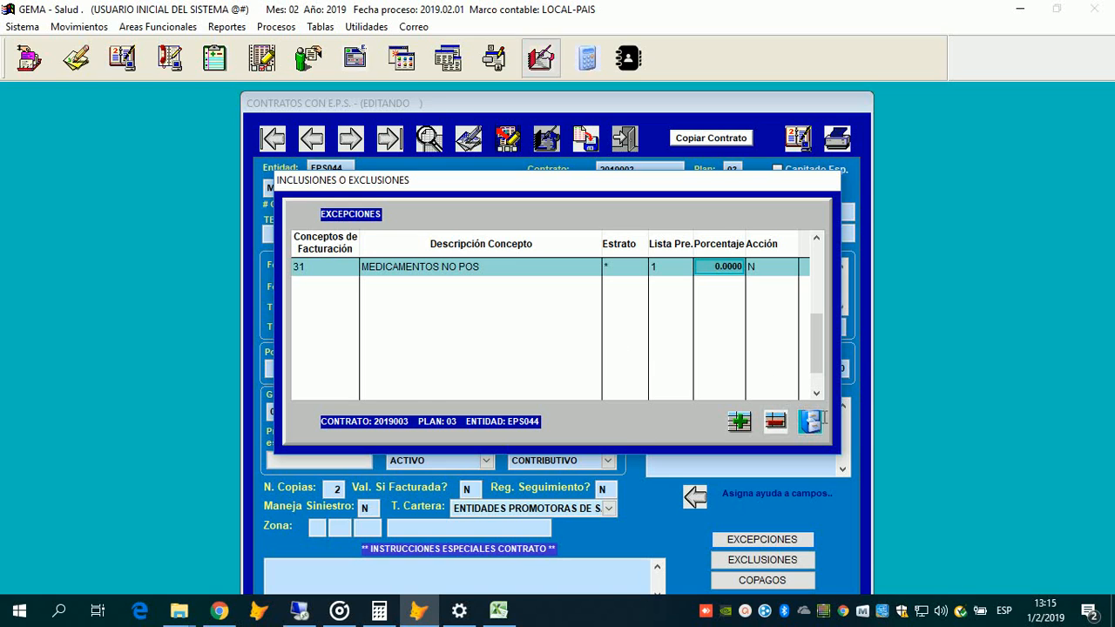
key("Return")
key("Return")
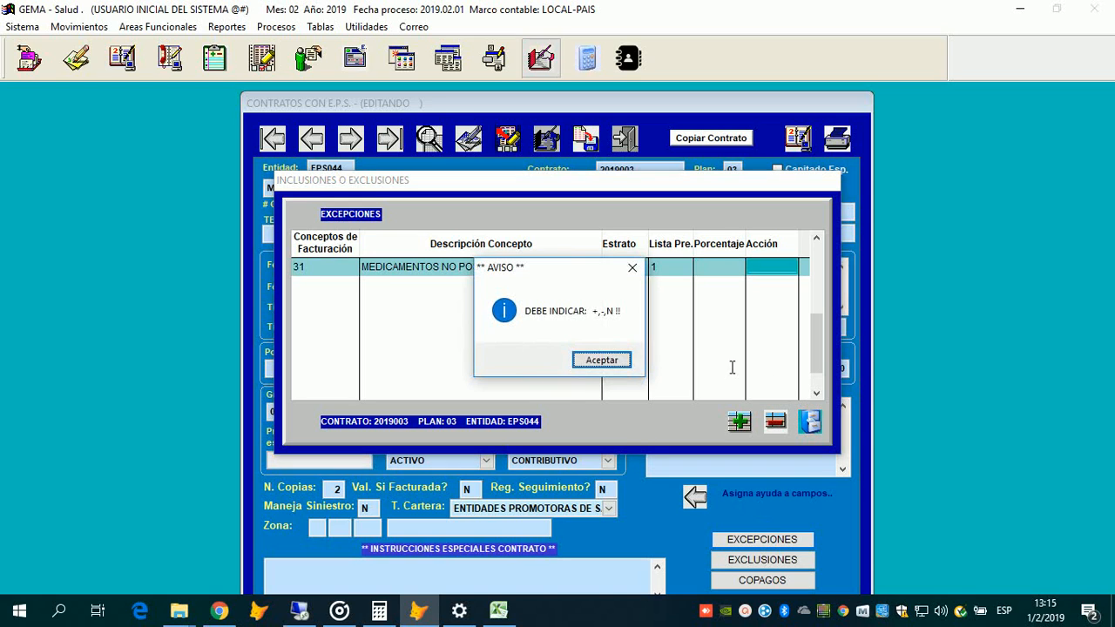
key("Return")
type("N")
key("Return")
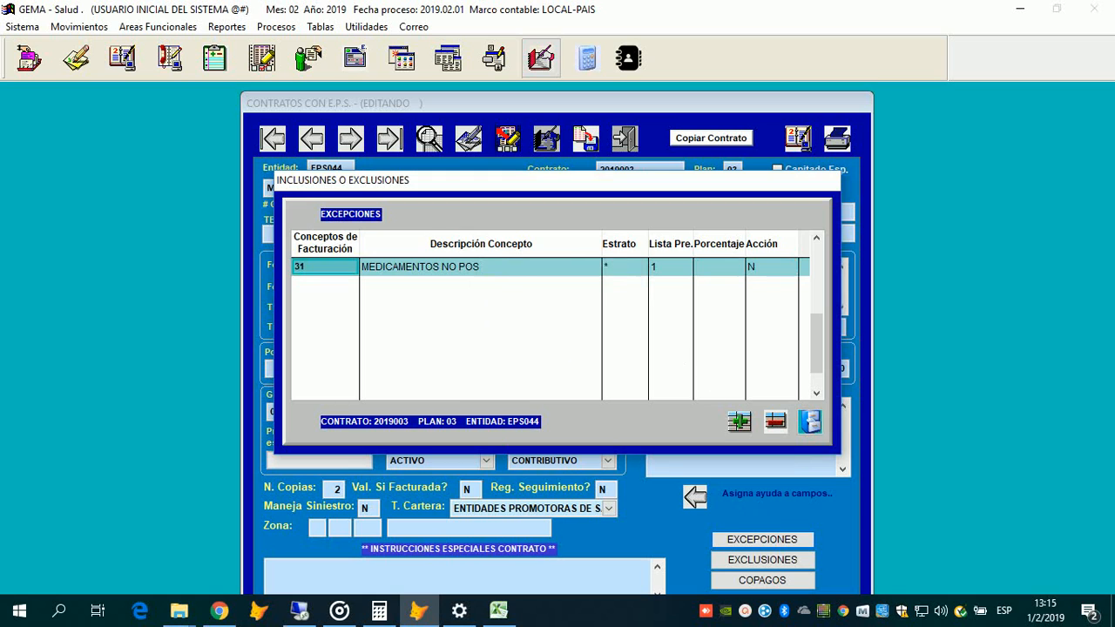
left_click(810, 421)
Step: Search 'LAB' in Exclusiones and add 22 LABORATORIO CLINICO with estrato *
left_click(763, 561)
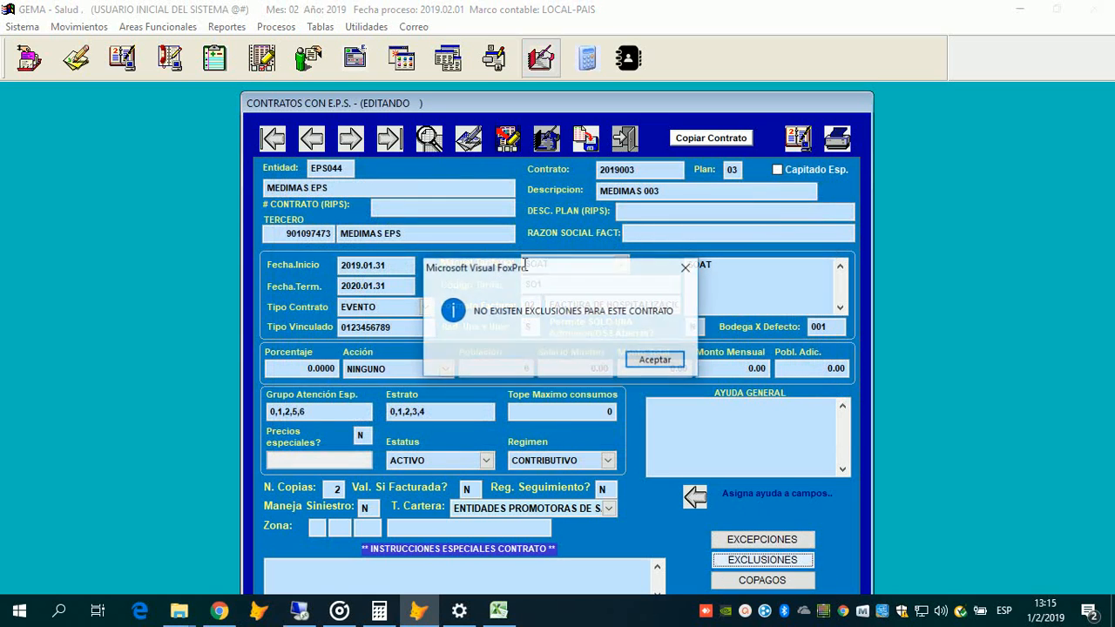
key("Return")
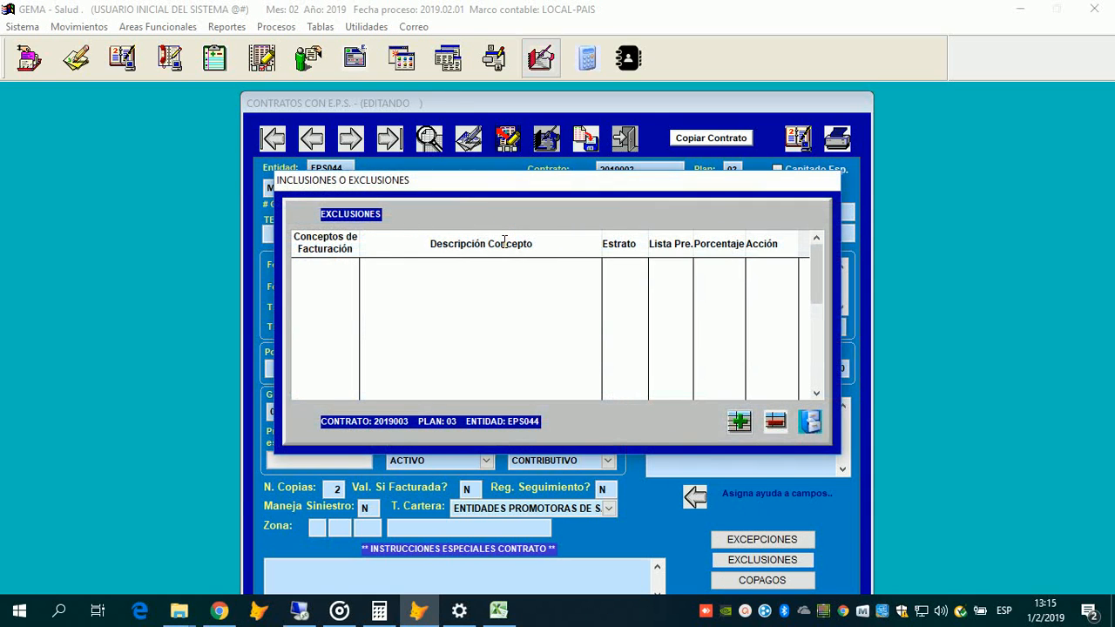
key("Return")
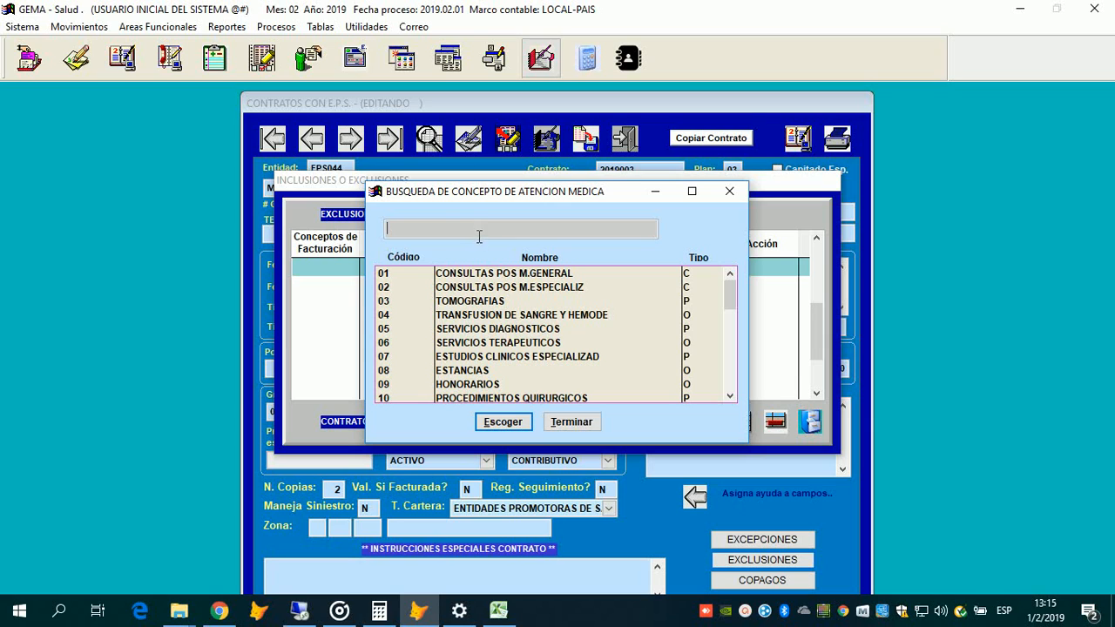
key("Tab")
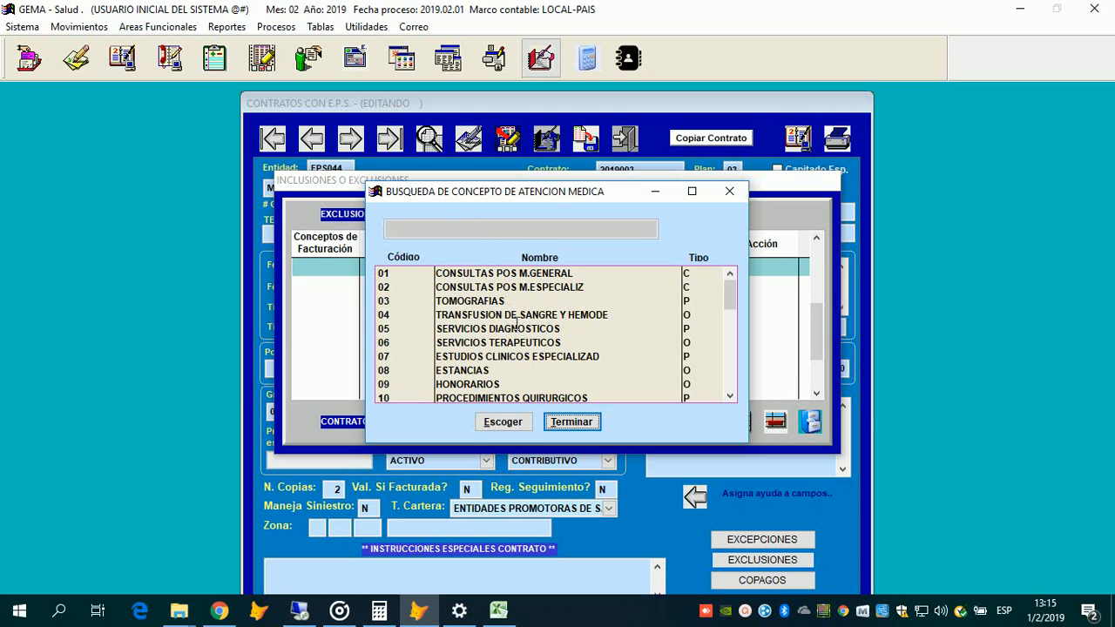
key("Tab")
type("LAB")
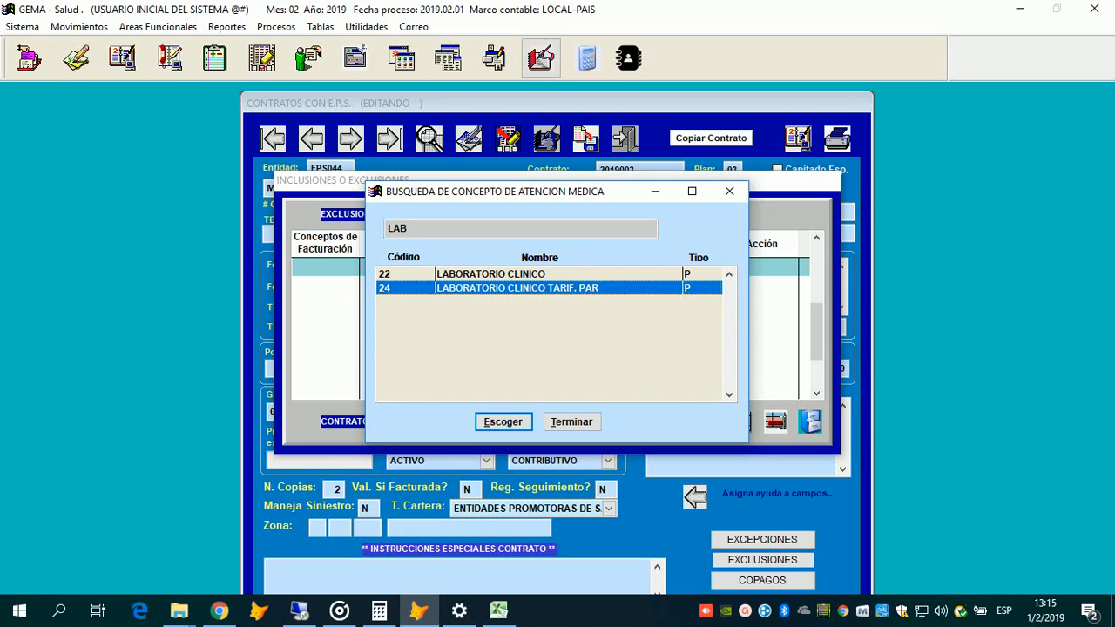
key("Up")
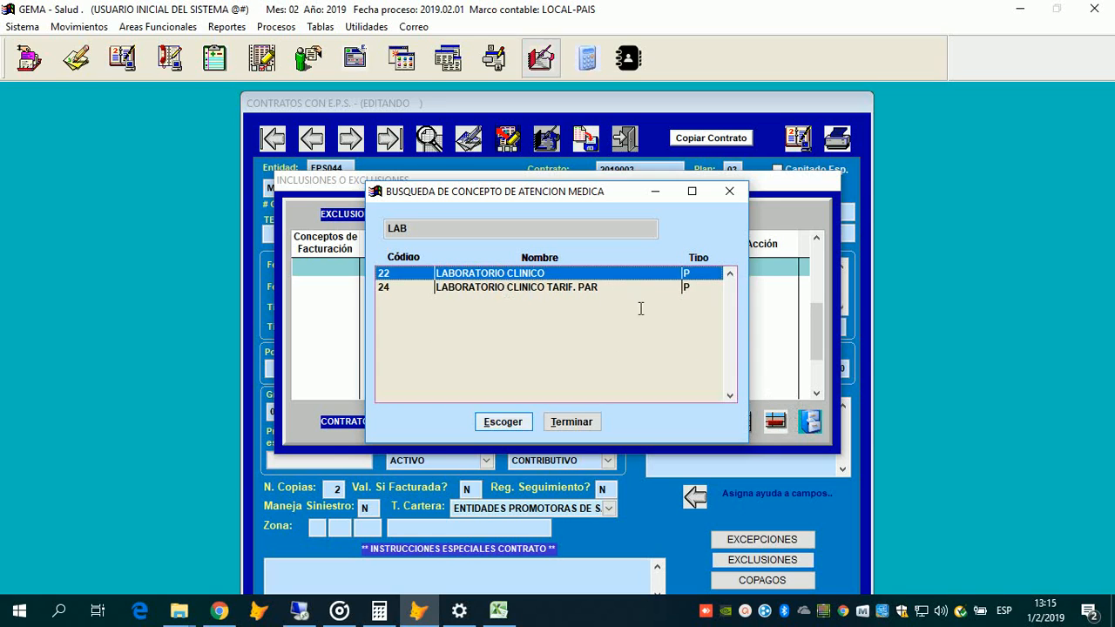
key("Return")
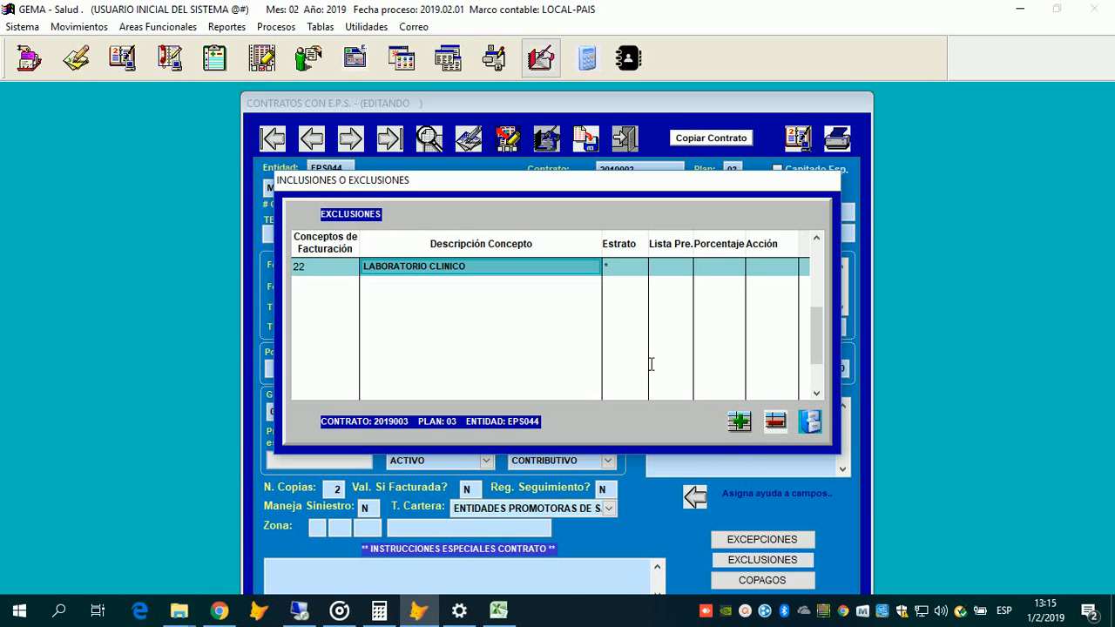
left_click(318, 267)
Step: Close Exclusiones, open Copagos, and choose stratum 3 for a new copayment
left_click(810, 421)
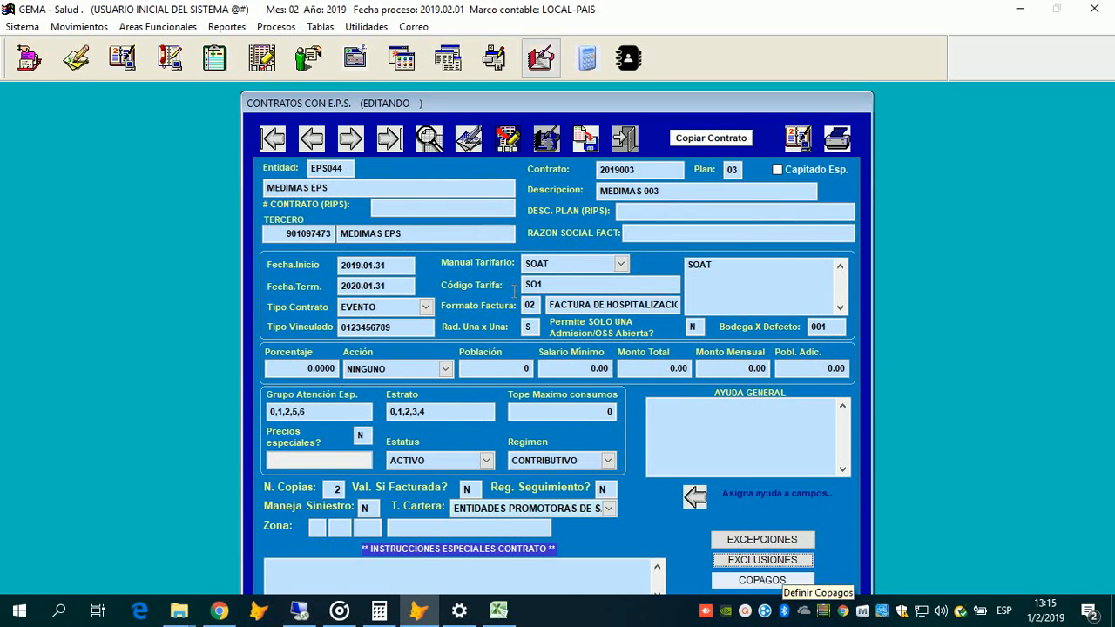
left_click(776, 580)
left_click(648, 360)
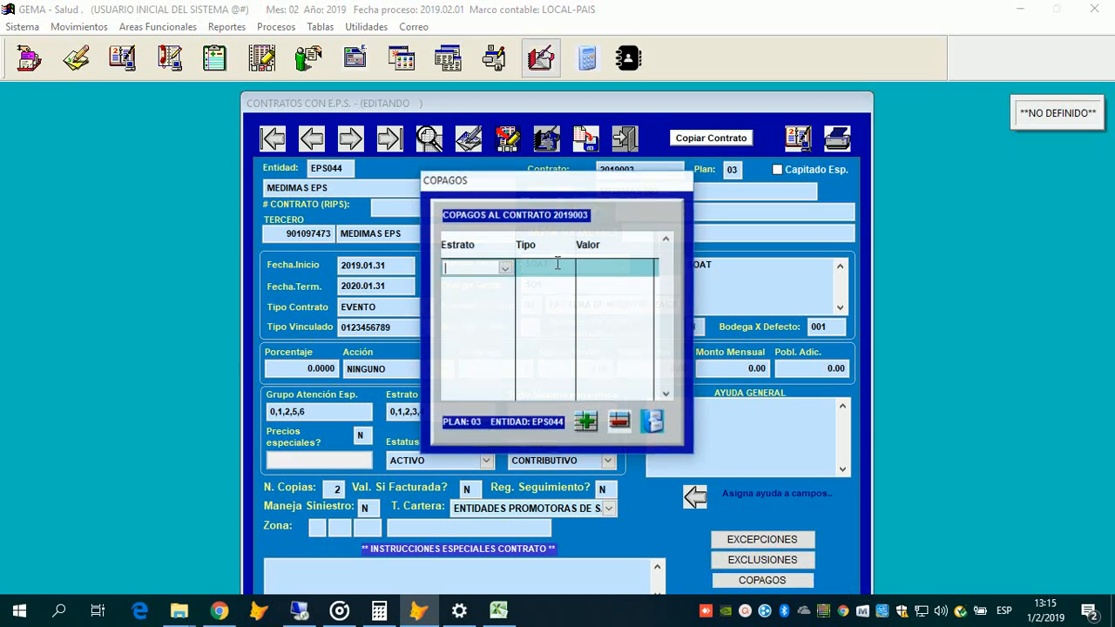
key("Down")
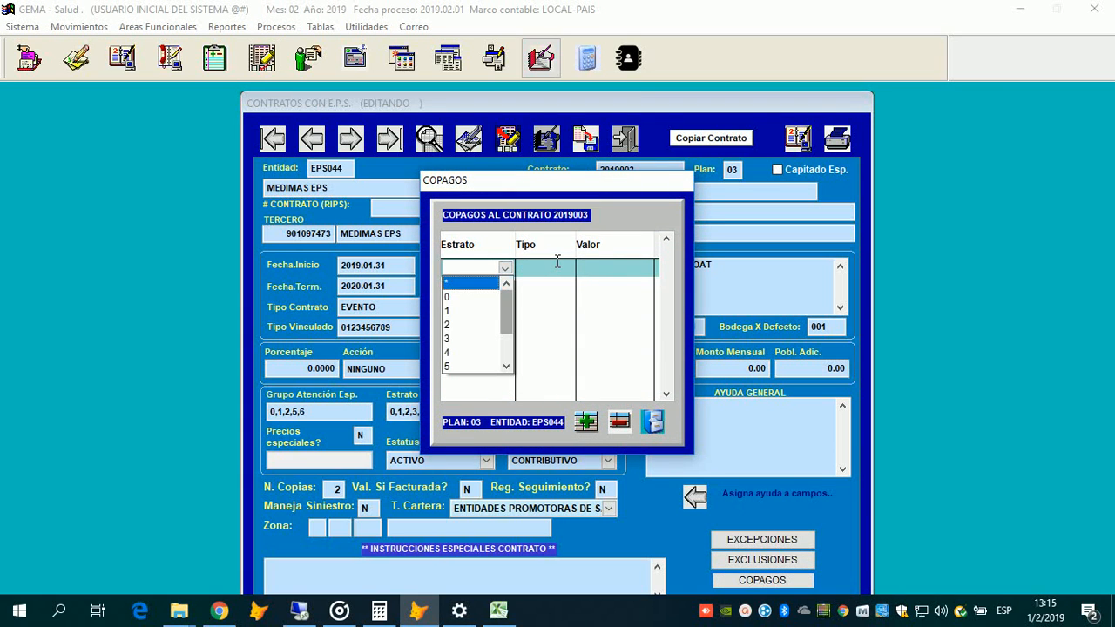
key("Down")
key("Down")
key("Down")
key("Down")
key("Return")
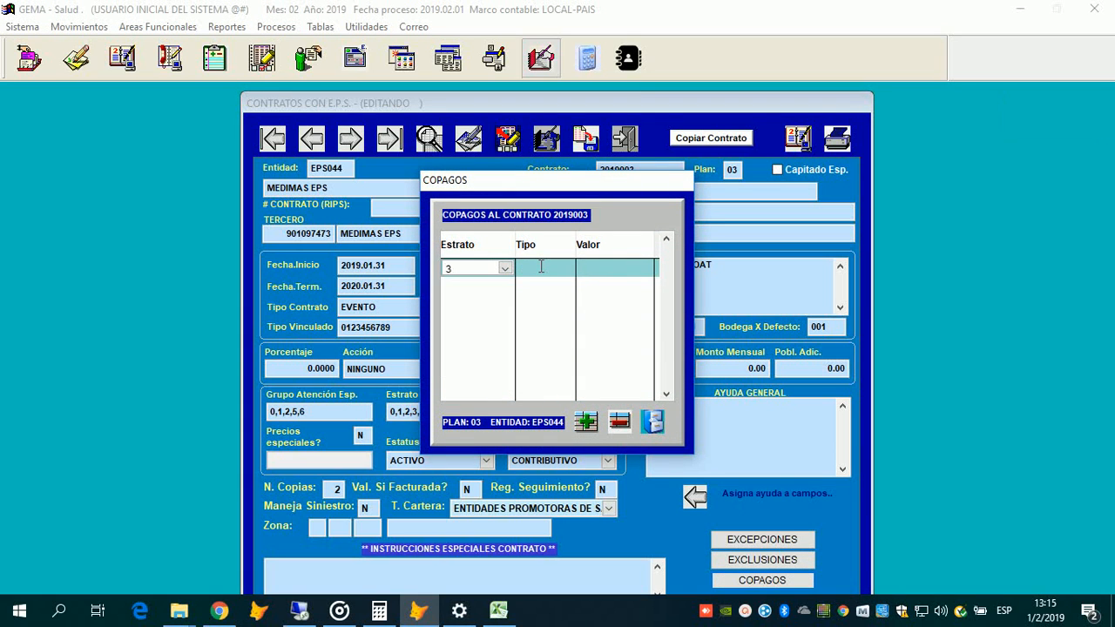
Step: Set the copayment type to C with value 2500, then close the copayments window
left_click(568, 267)
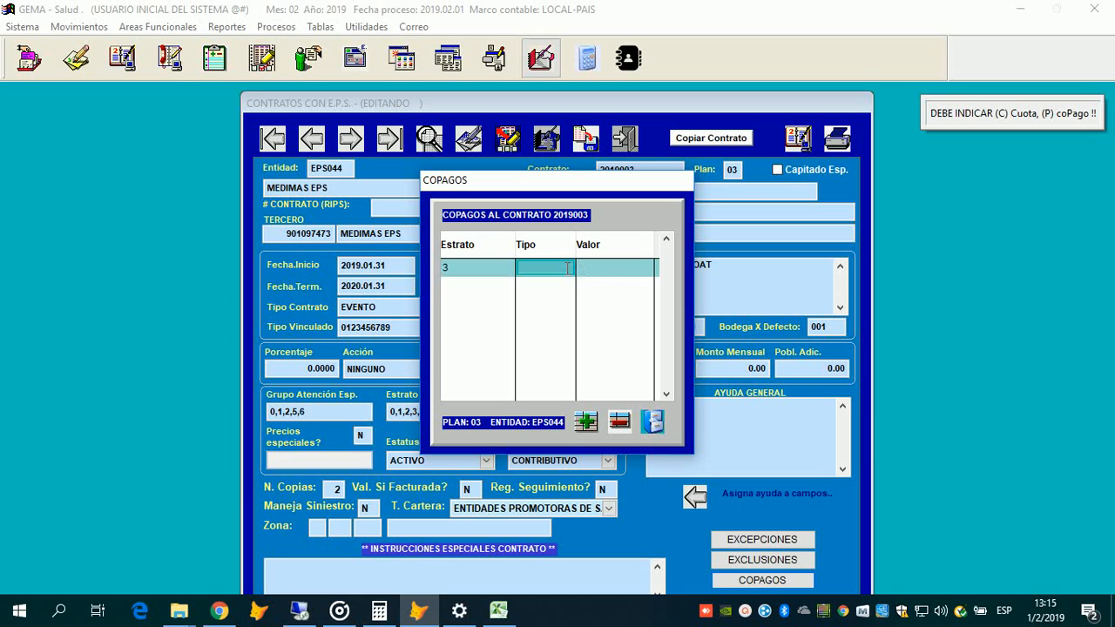
type("C")
key("Return")
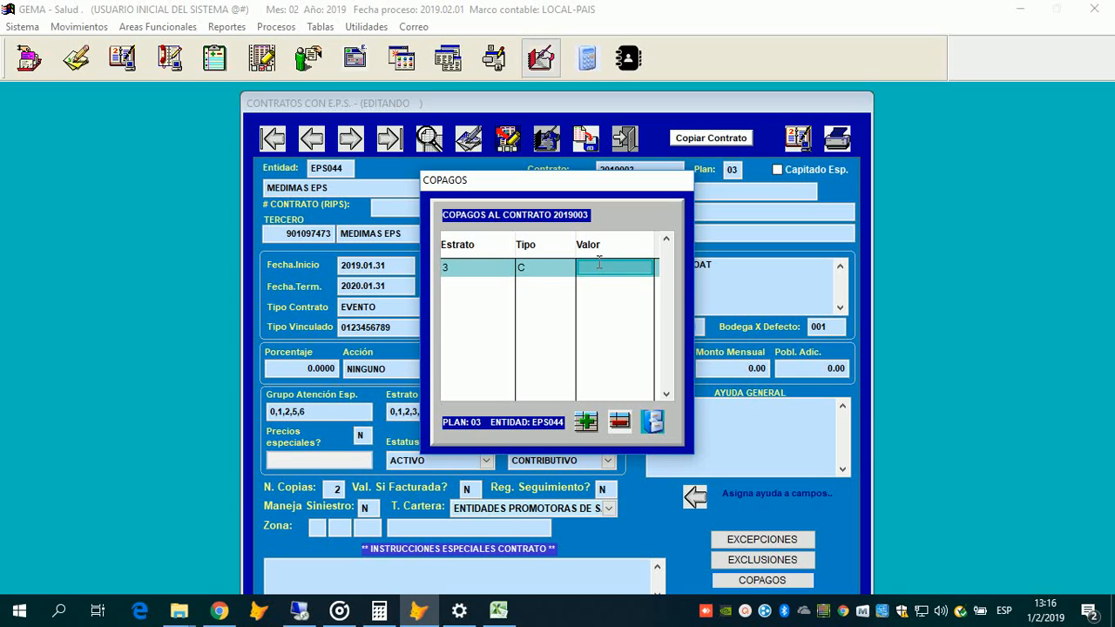
left_click(587, 268)
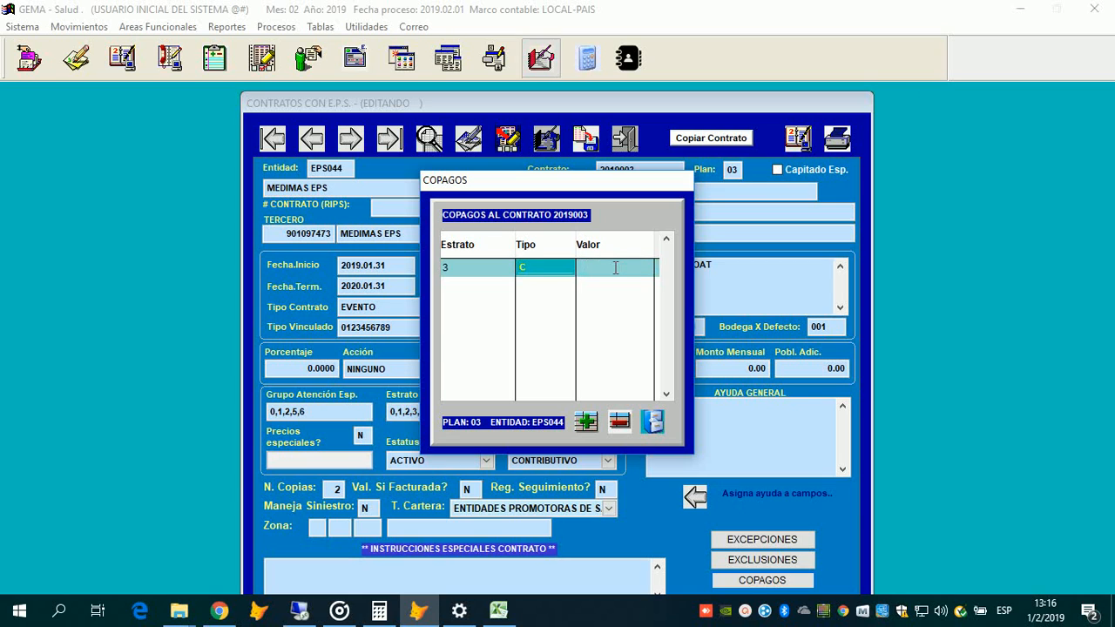
left_click(615, 268)
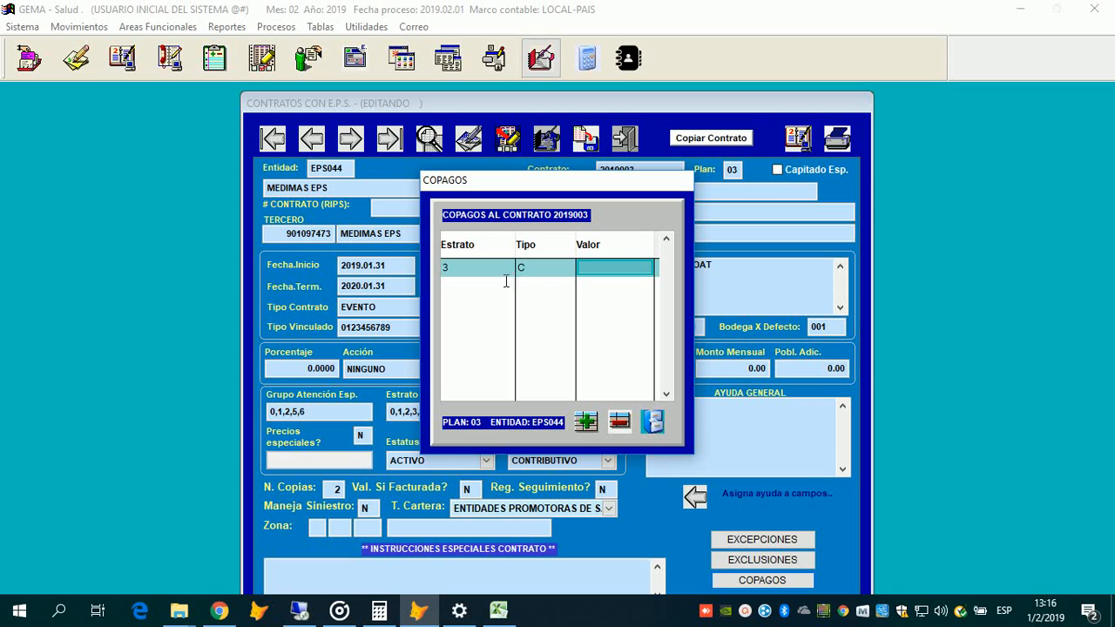
type("25,")
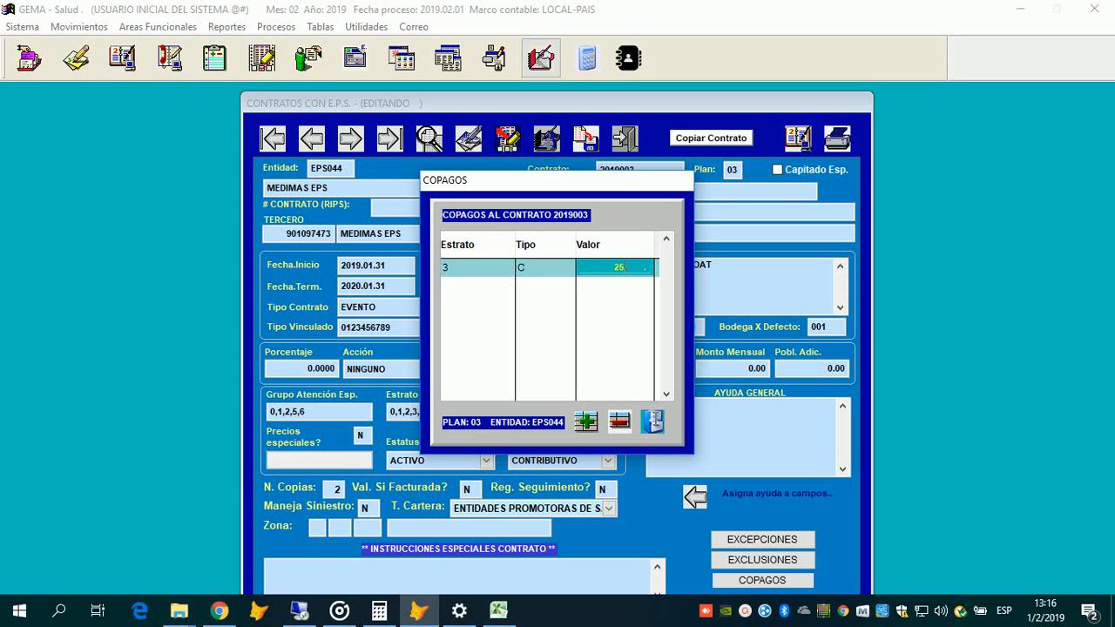
type("00")
key("Return")
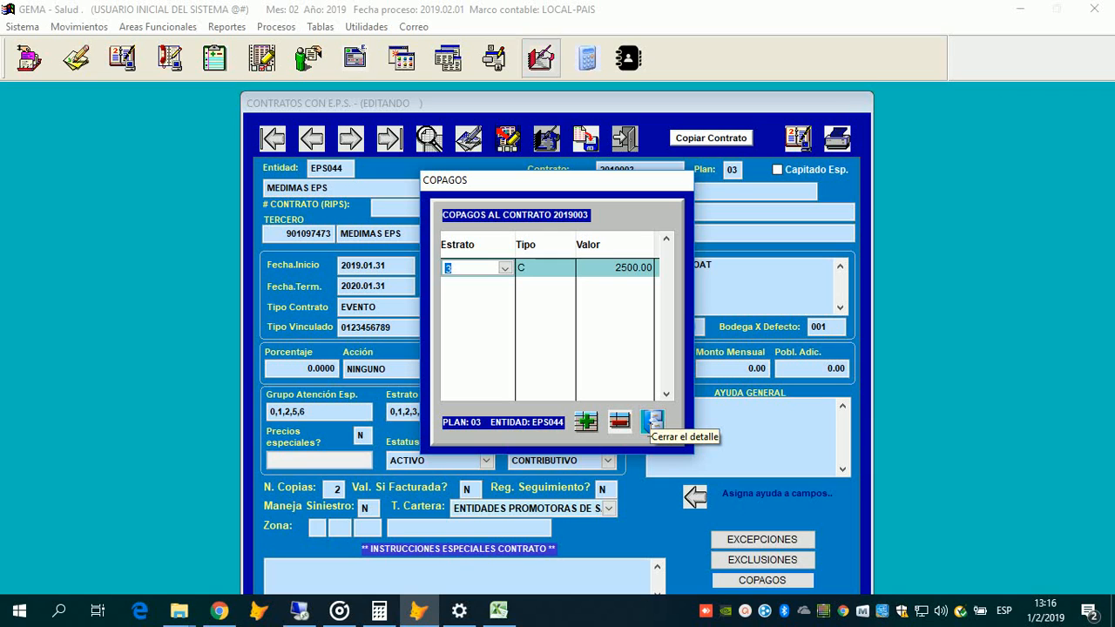
left_click(653, 422)
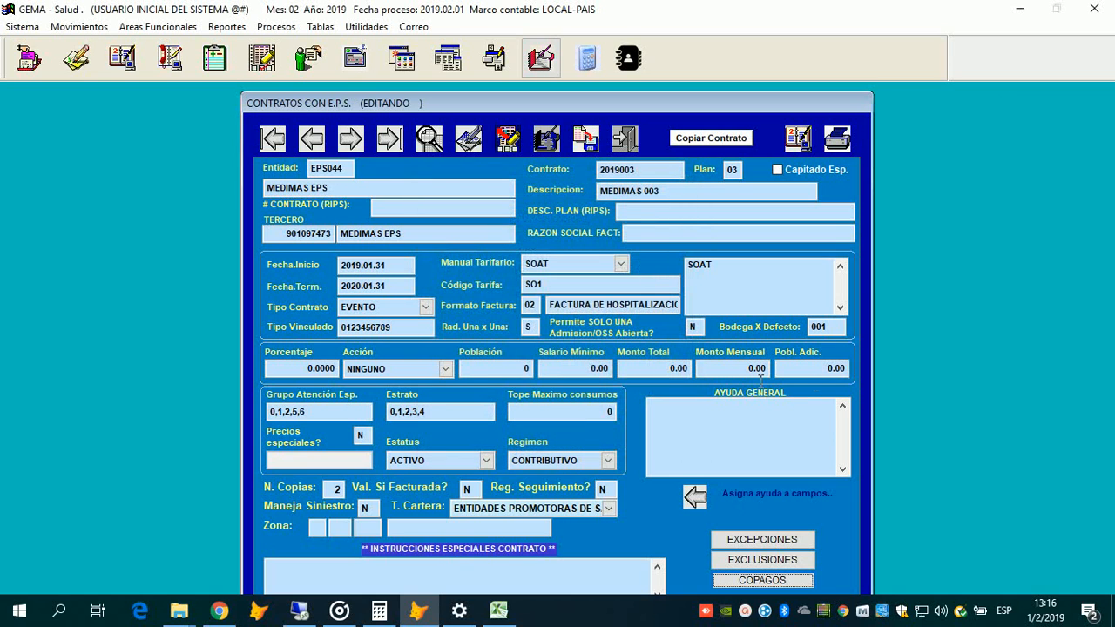